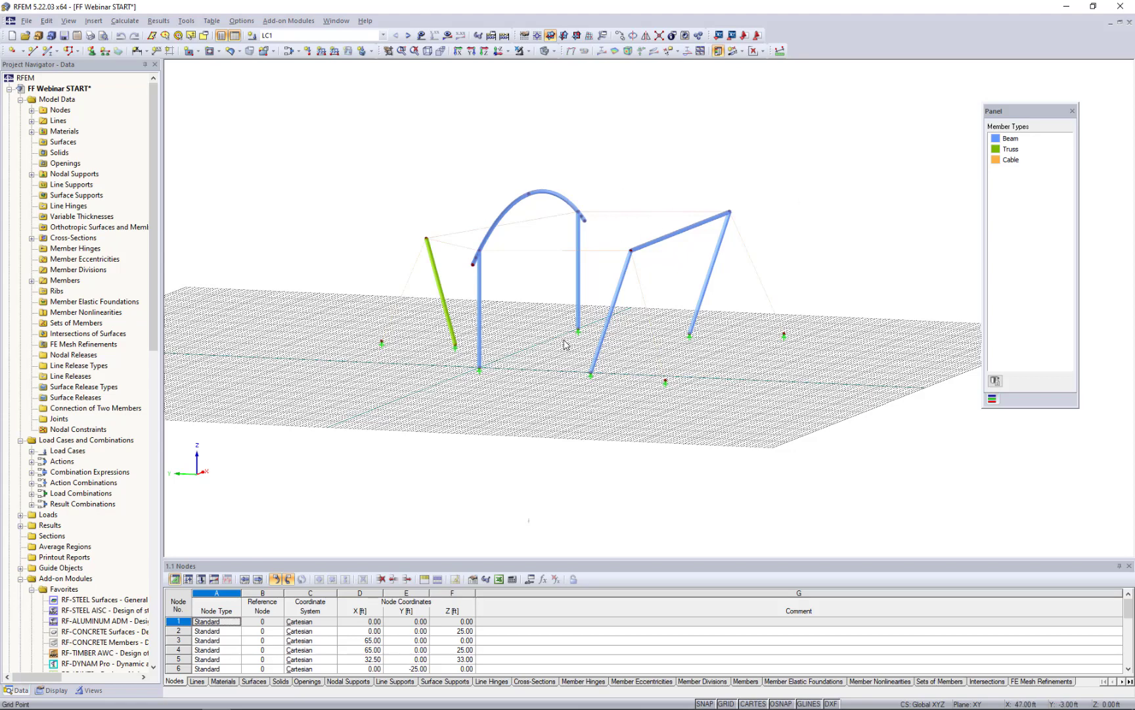
- Turn off the work plane grid display around the structure
left_click(726, 703)
scroll(545, 446, "up", 3)
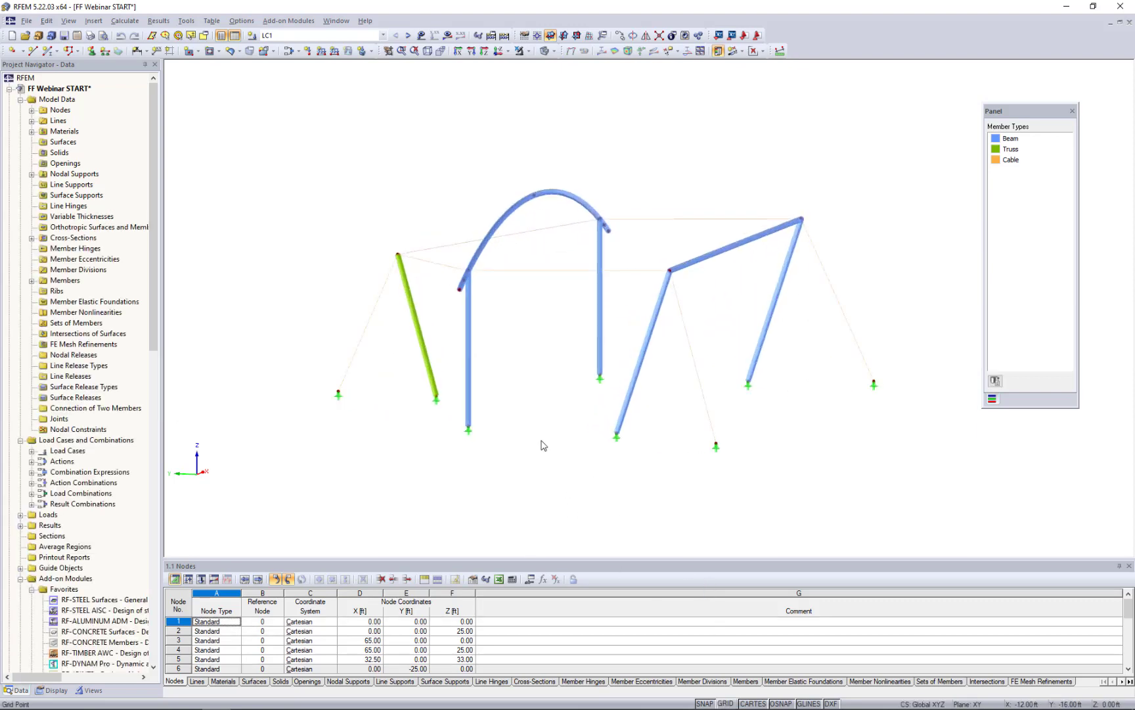
scroll(544, 446, "up", 2)
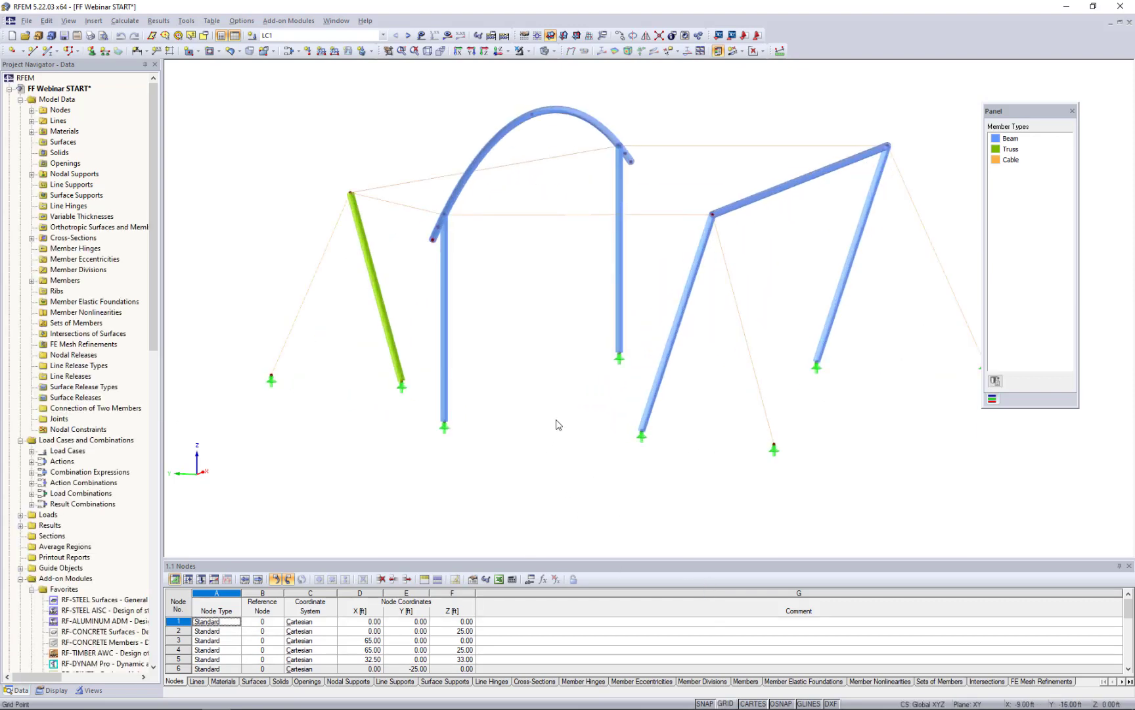
middle_click_drag(560, 421, 562, 421, "ctrl")
scroll(562, 421, "down", 1)
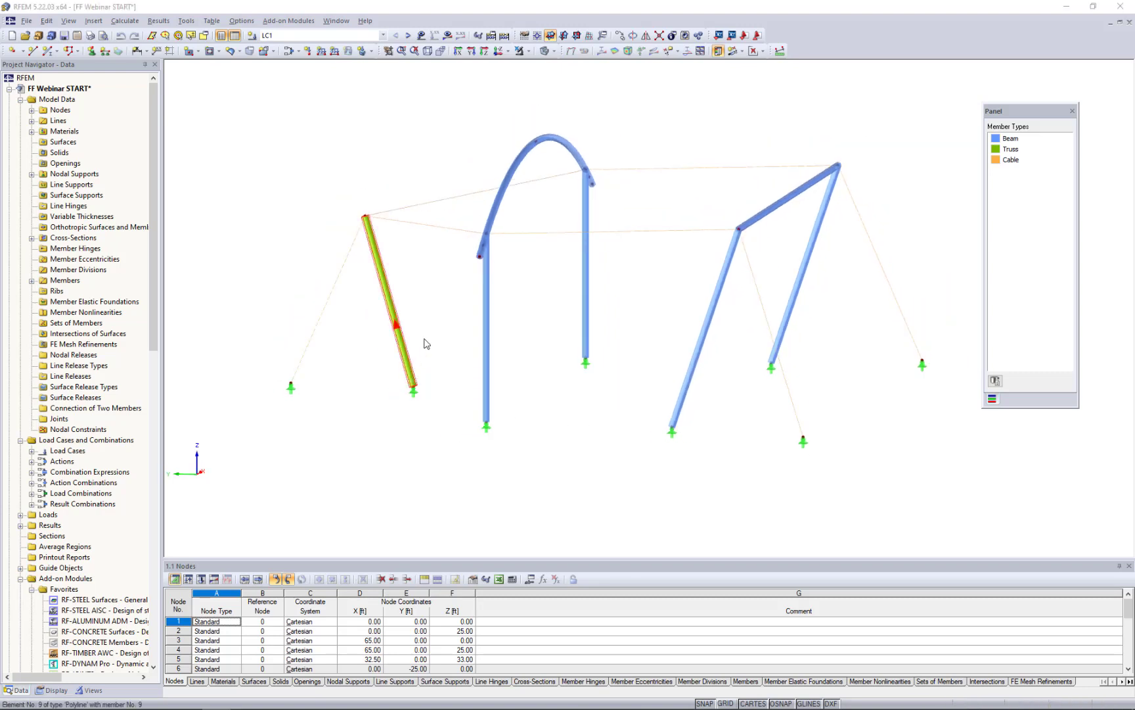
- Examine the member type, cross-section and material of the truss mast and of one inclined beam column, leaving both unedited
double_click(395, 323)
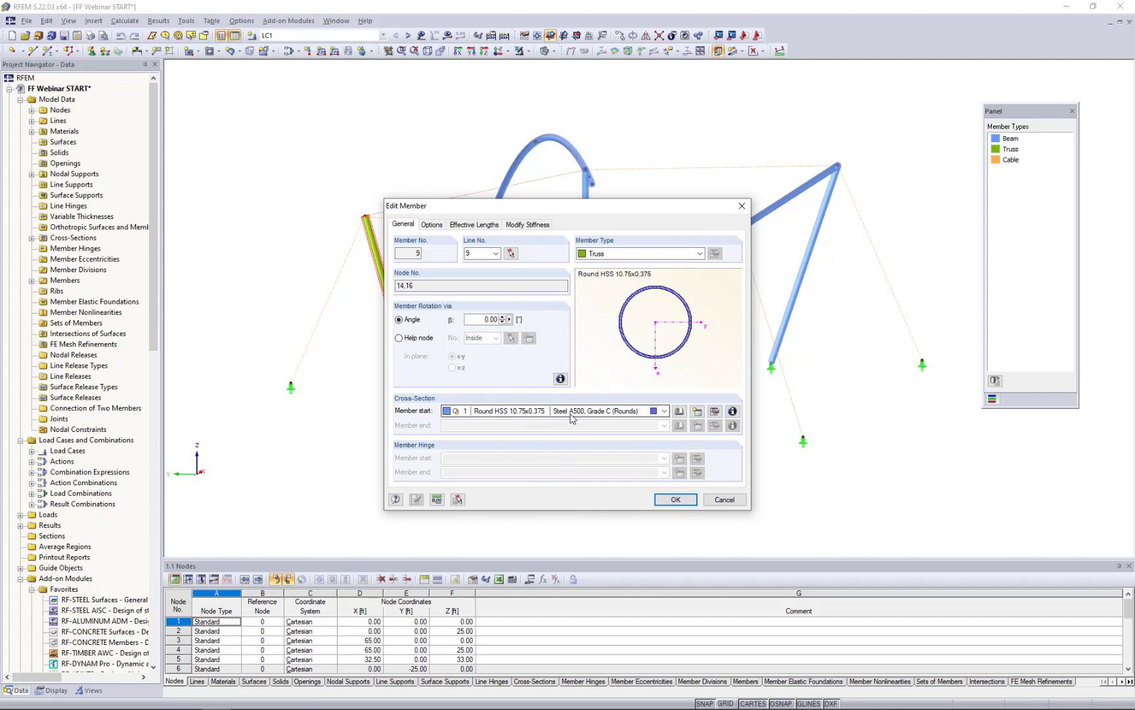
left_click(724, 500)
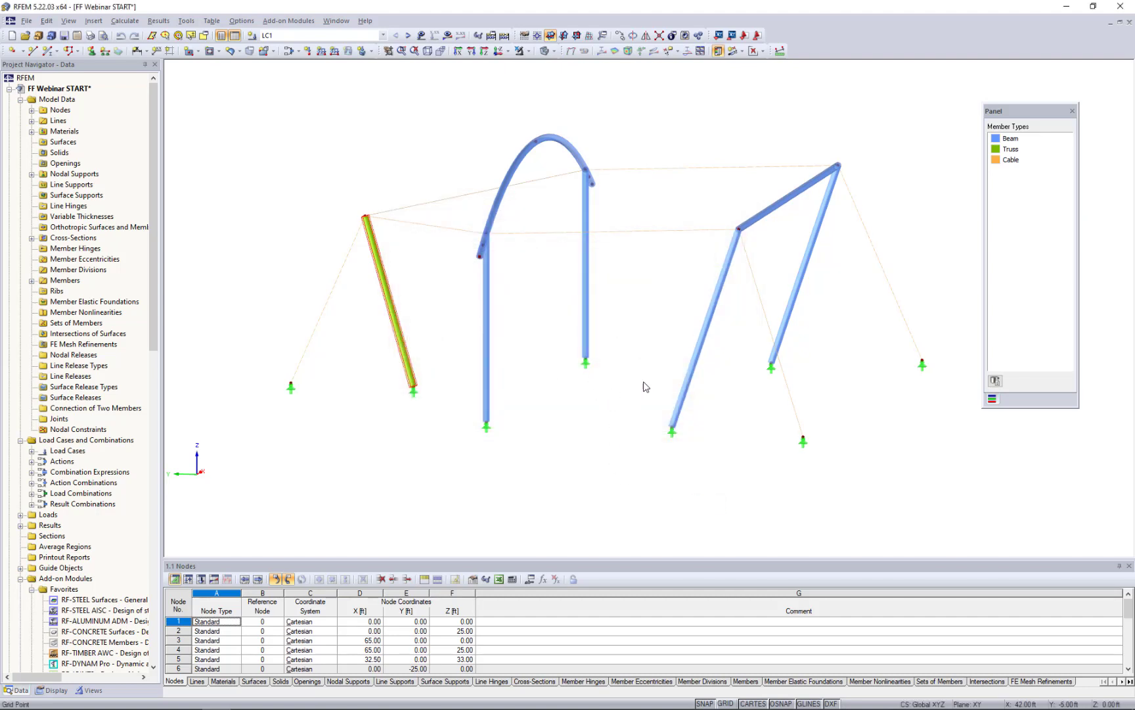
middle_click_drag(577, 413, 477, 452, "ctrl")
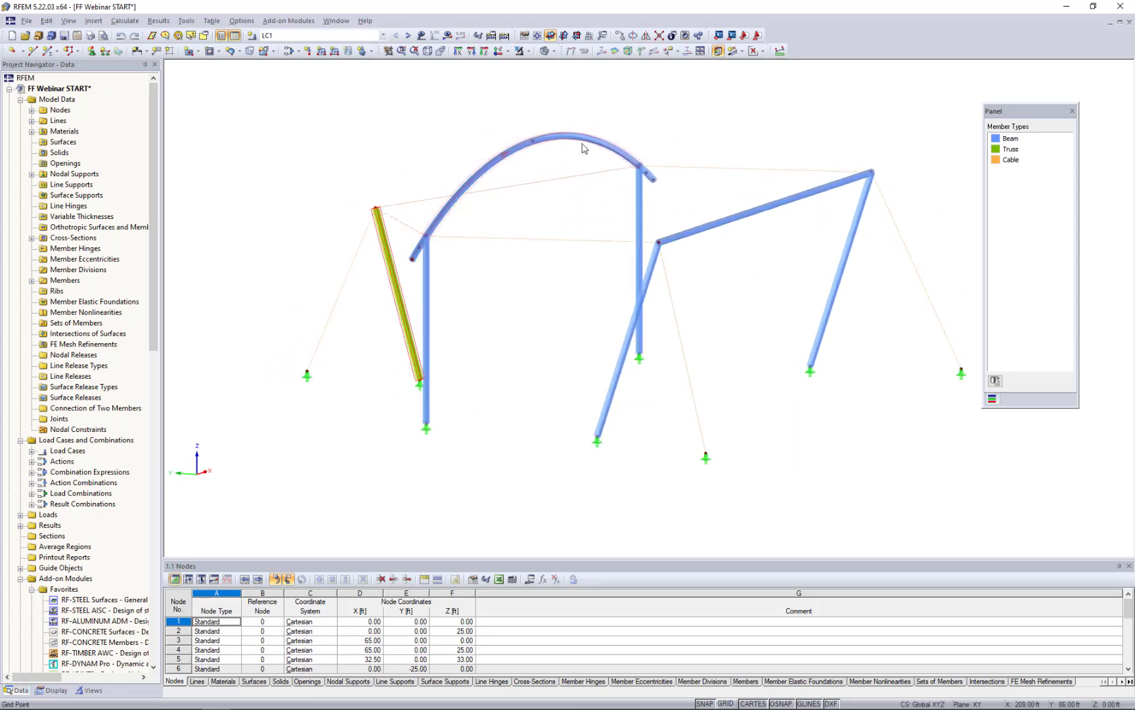
middle_click_drag(540, 353, 726, 358, "ctrl")
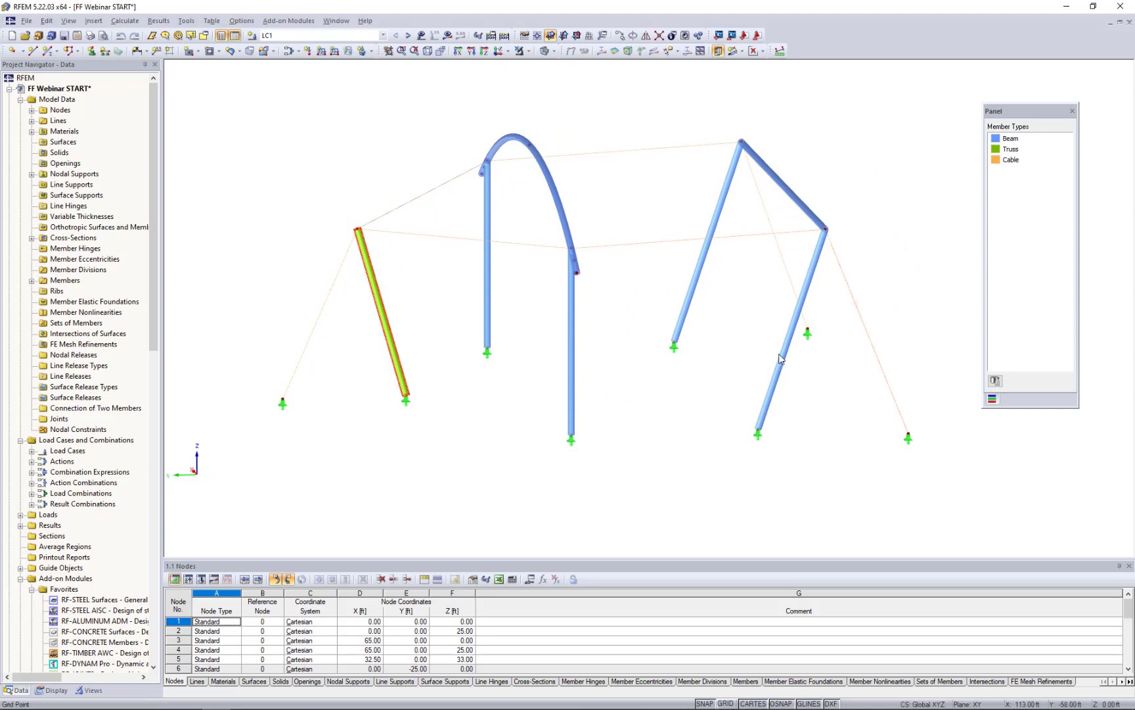
left_click(763, 419)
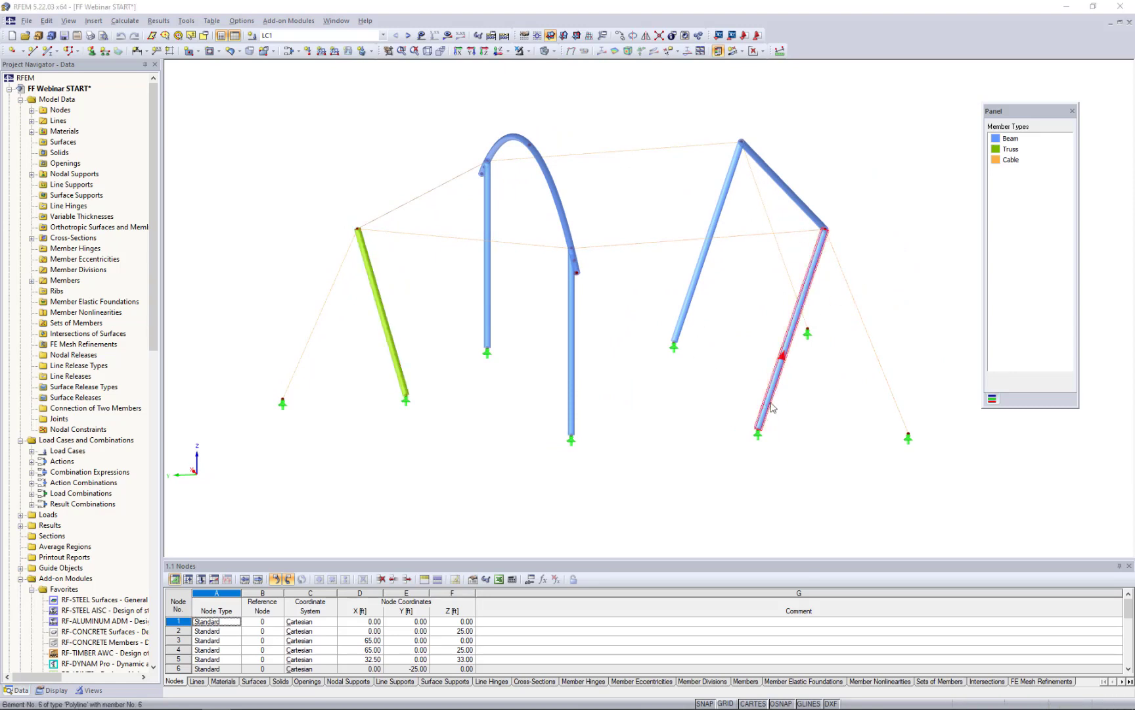
double_click(772, 407)
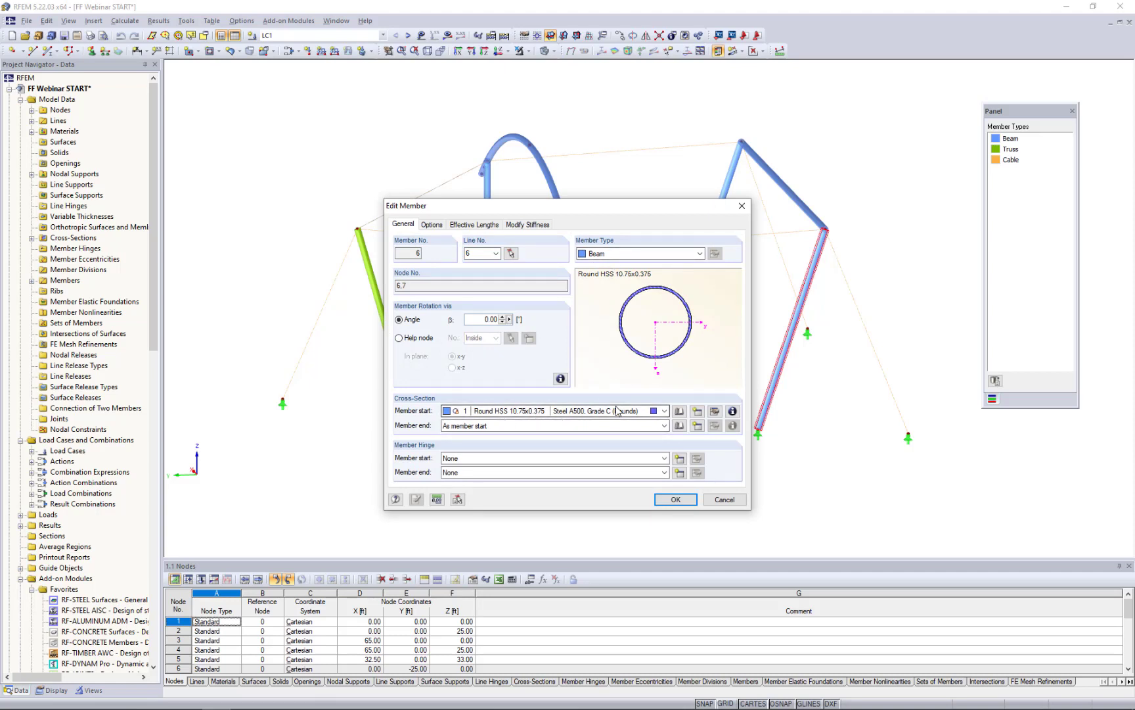
left_click(725, 500)
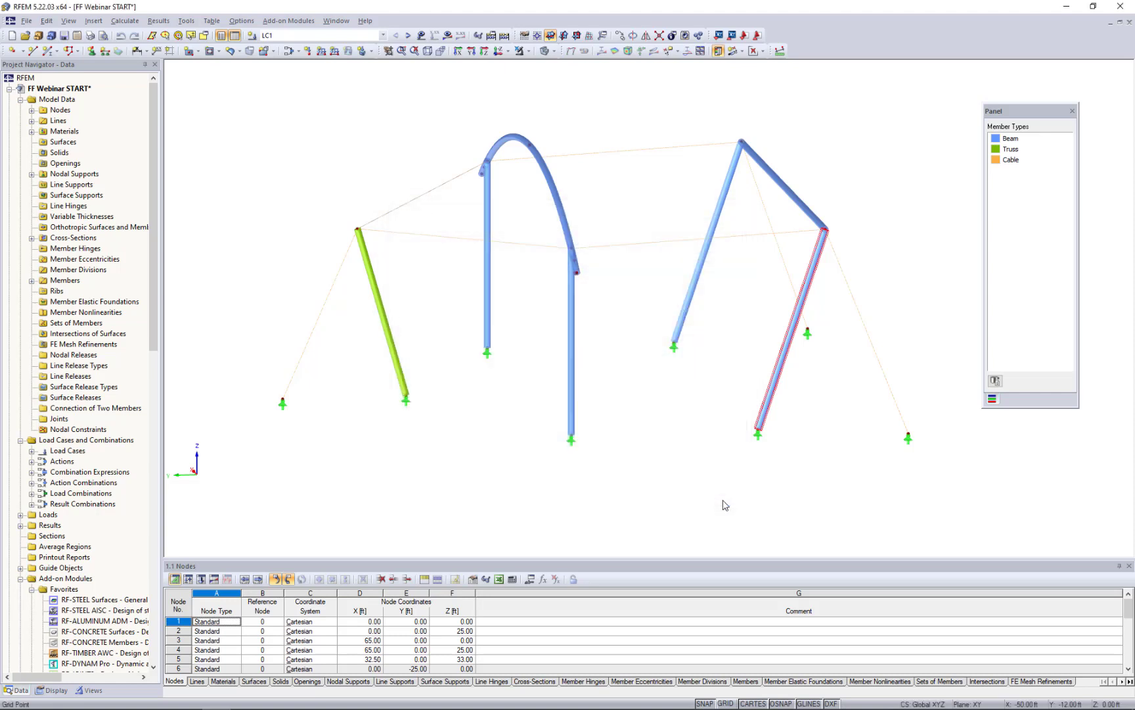
- Switch the model display from solid rendering to a wireframe that shows the cable members as coloured lines
middle_click_drag(710, 475, 608, 562, "ctrl")
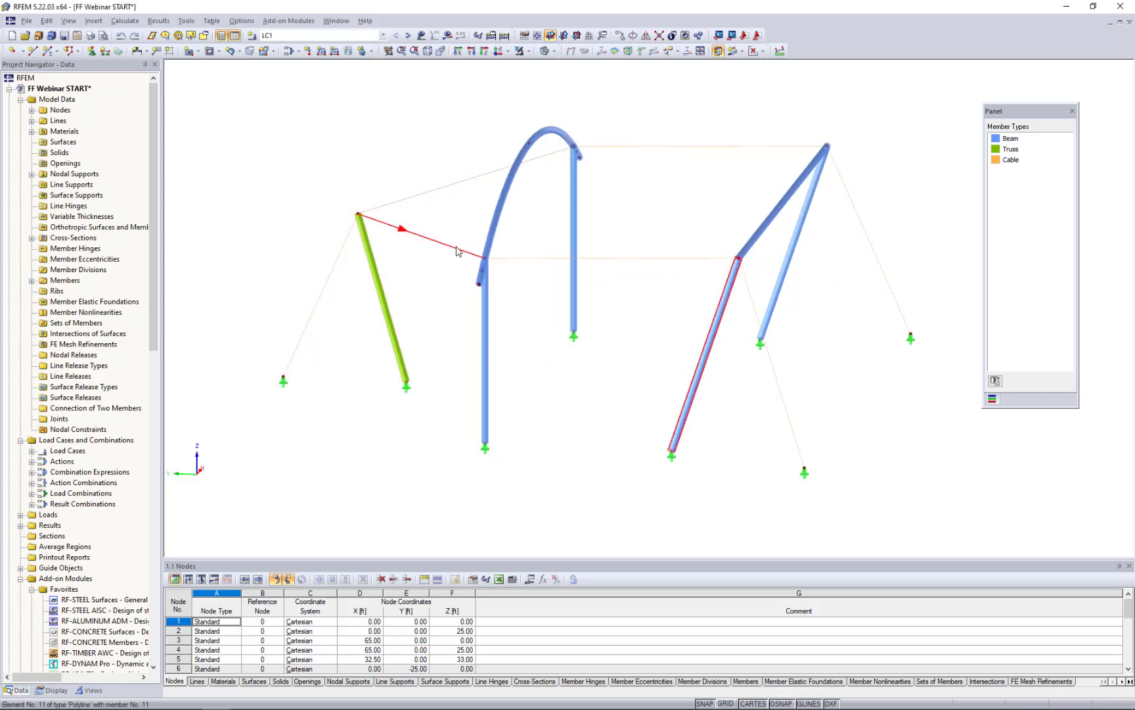
left_click(554, 51)
left_click(565, 65)
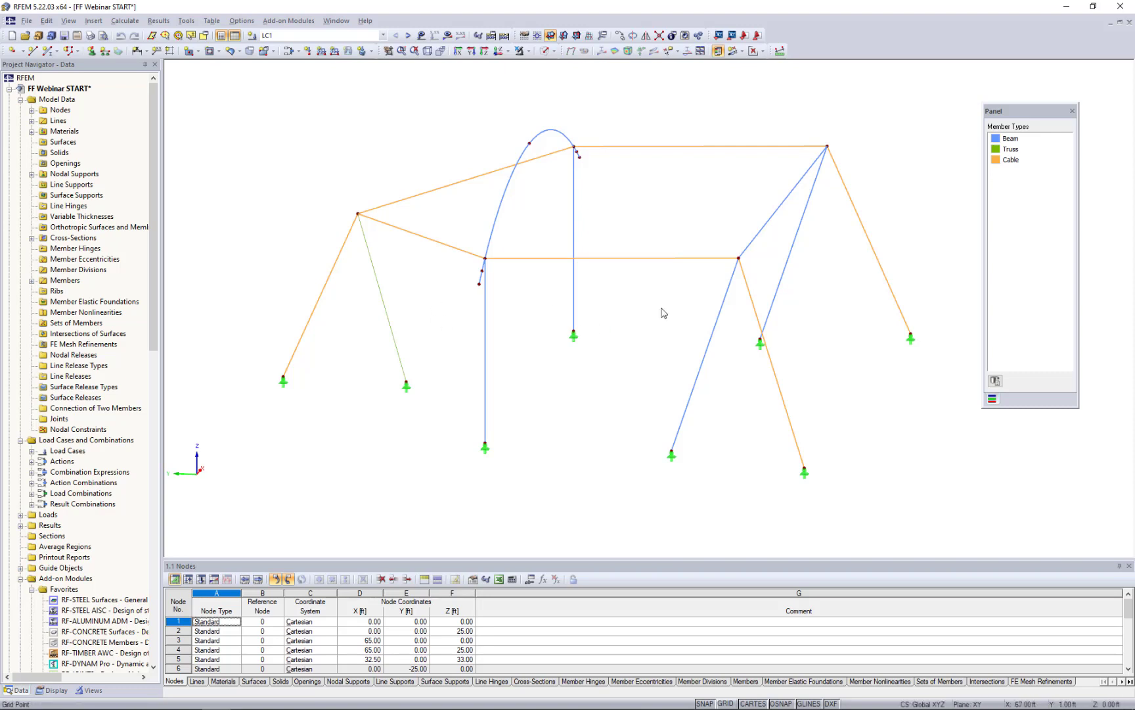
- Examine the member type, cross-section and material of the cable between the vertical arch column and the inclined column
double_click(644, 258)
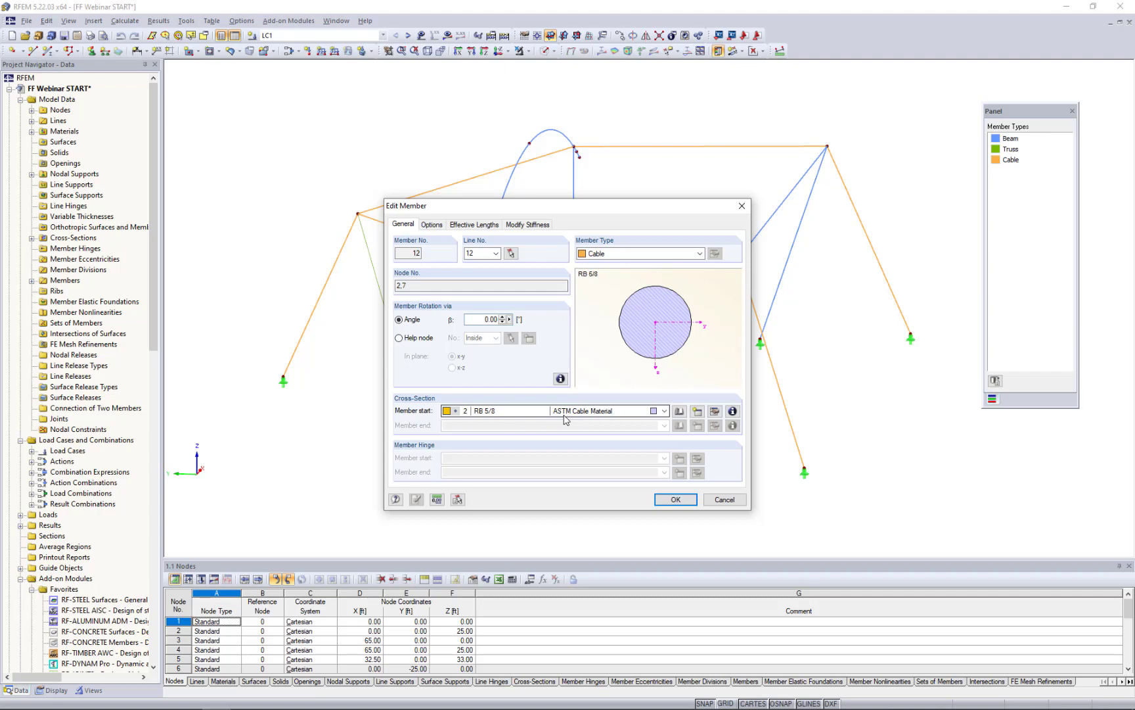
left_click(724, 500)
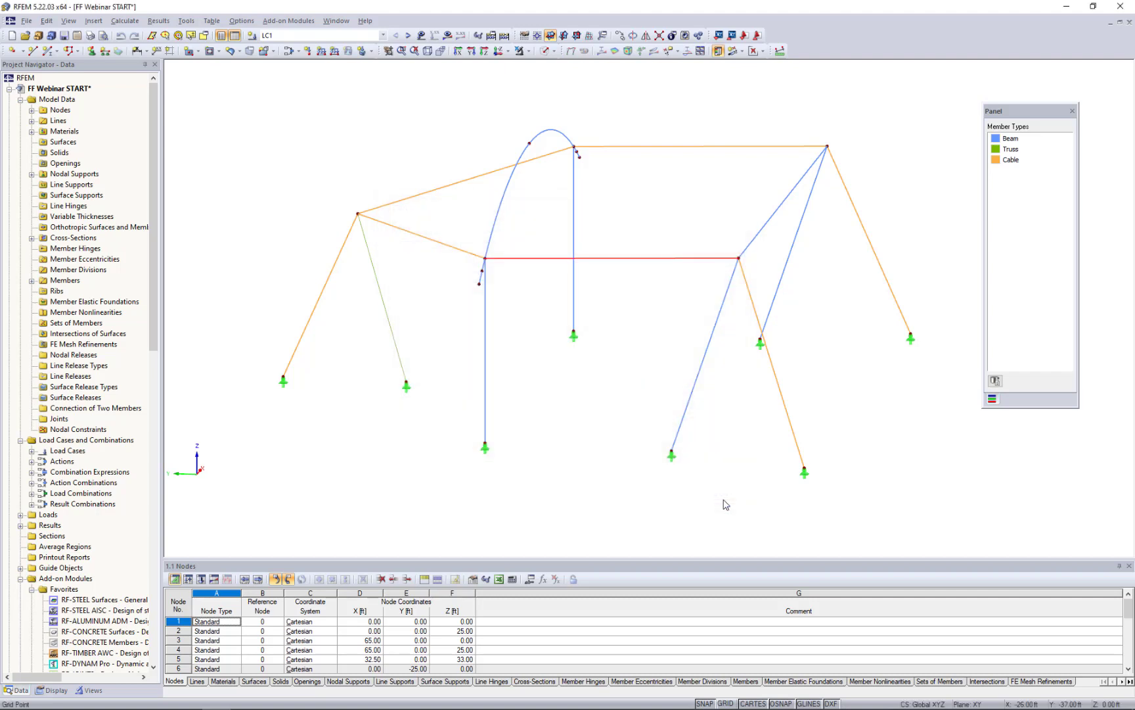
middle_click_drag(584, 392, 553, 397, "ctrl")
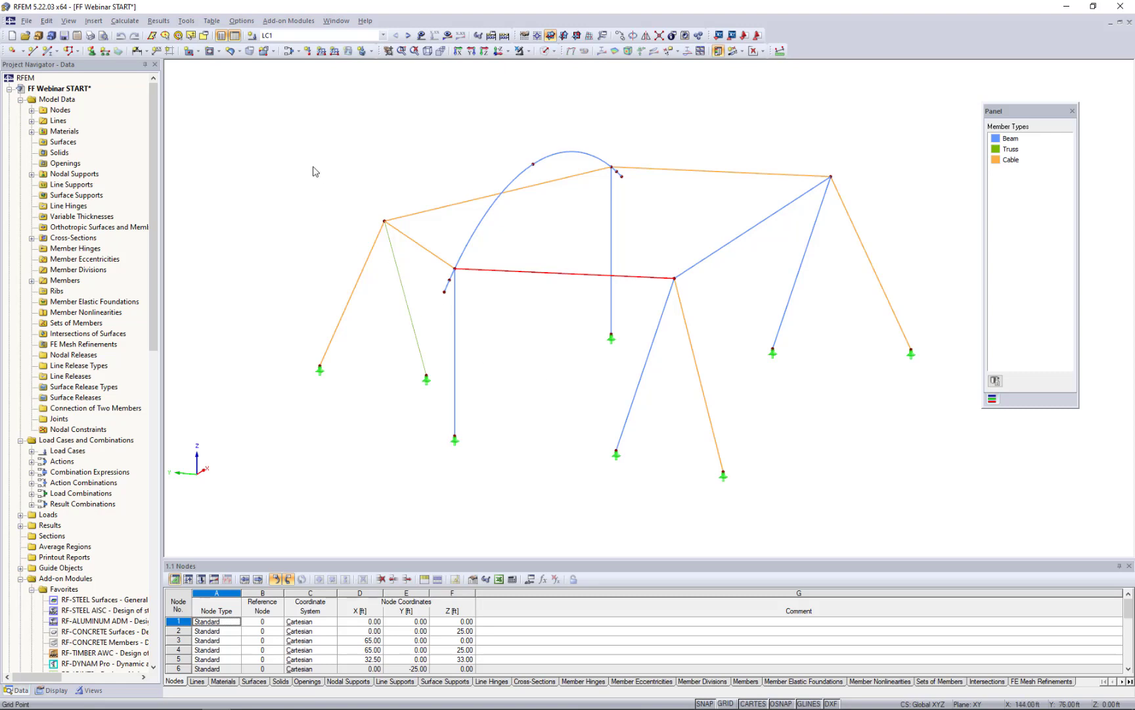
- Give load case LC1 the description "Dead Load"
left_click(287, 56)
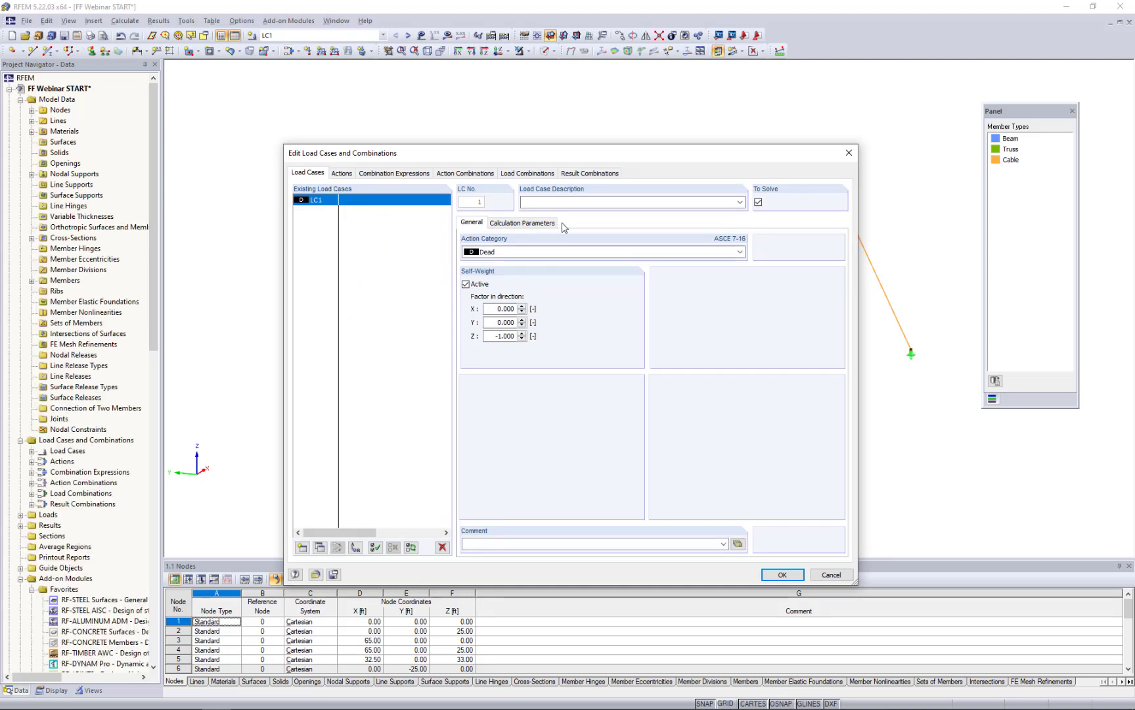
left_click(559, 201)
type("Dead Load")
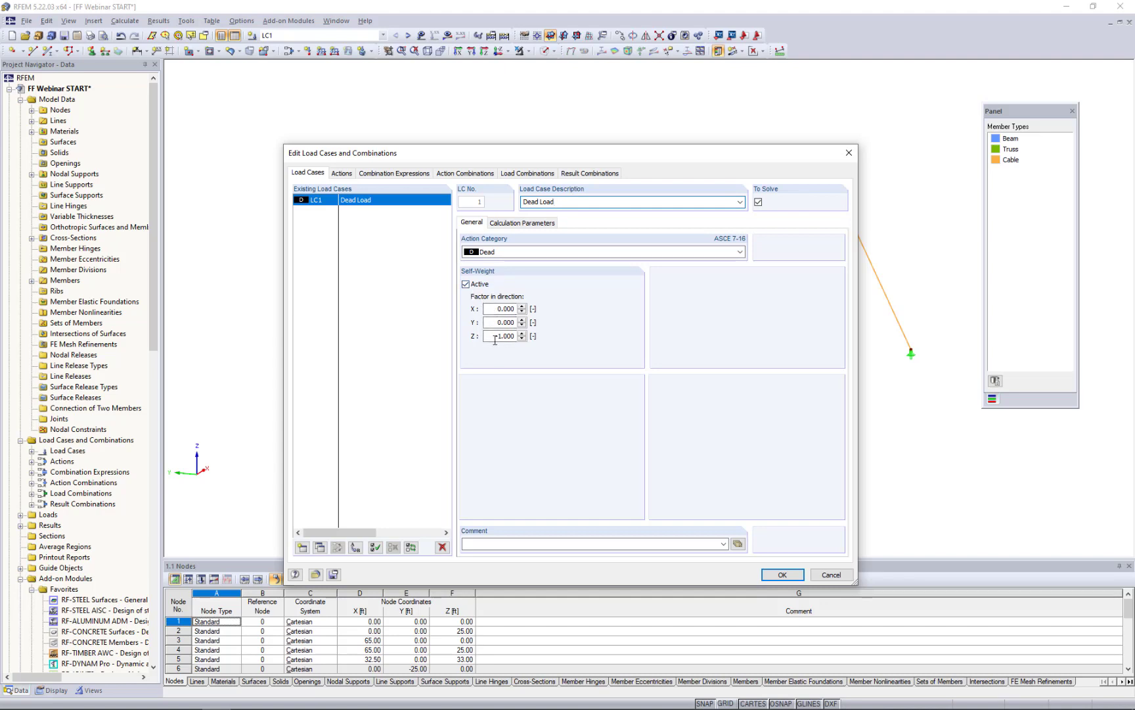
left_click(783, 573)
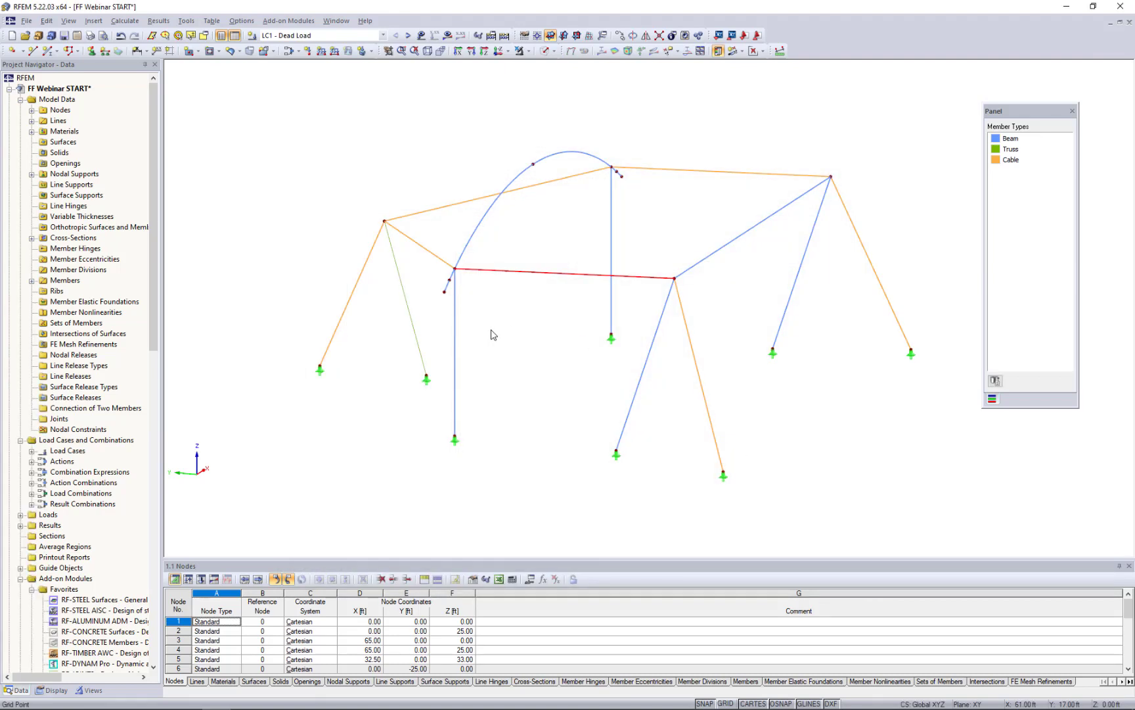
- Calculate the Dead Load case to examine the structure's global deformations, and hide the results again
left_click(447, 36)
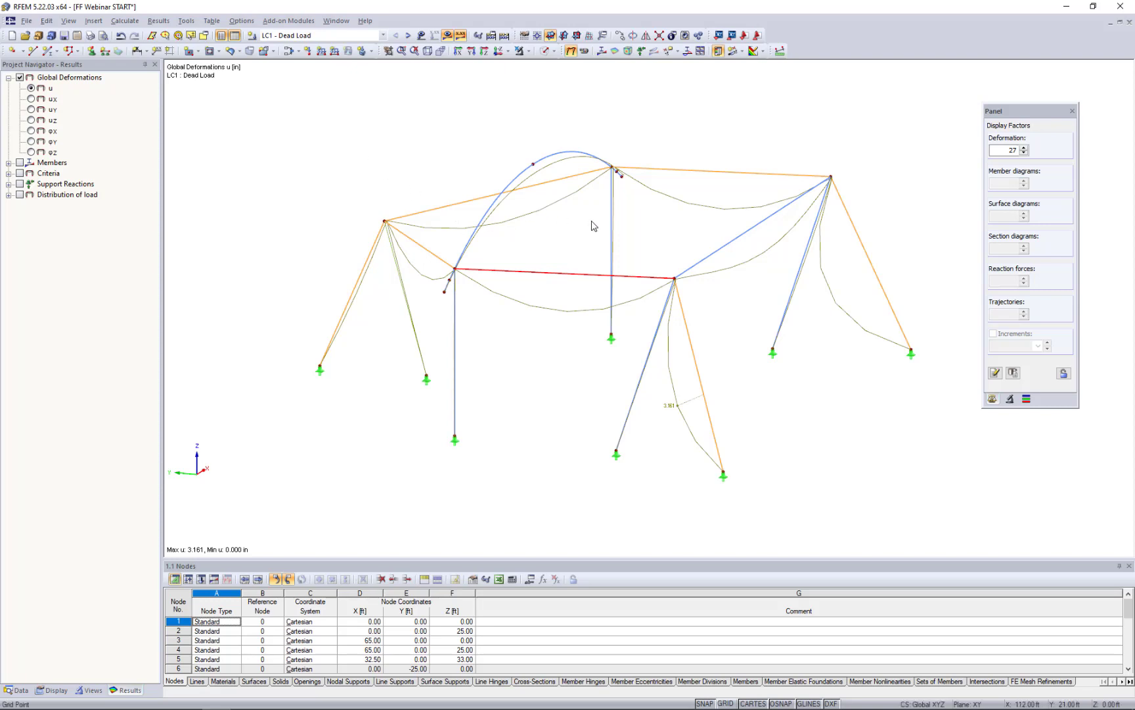
middle_click_drag(776, 395, 790, 395, "ctrl")
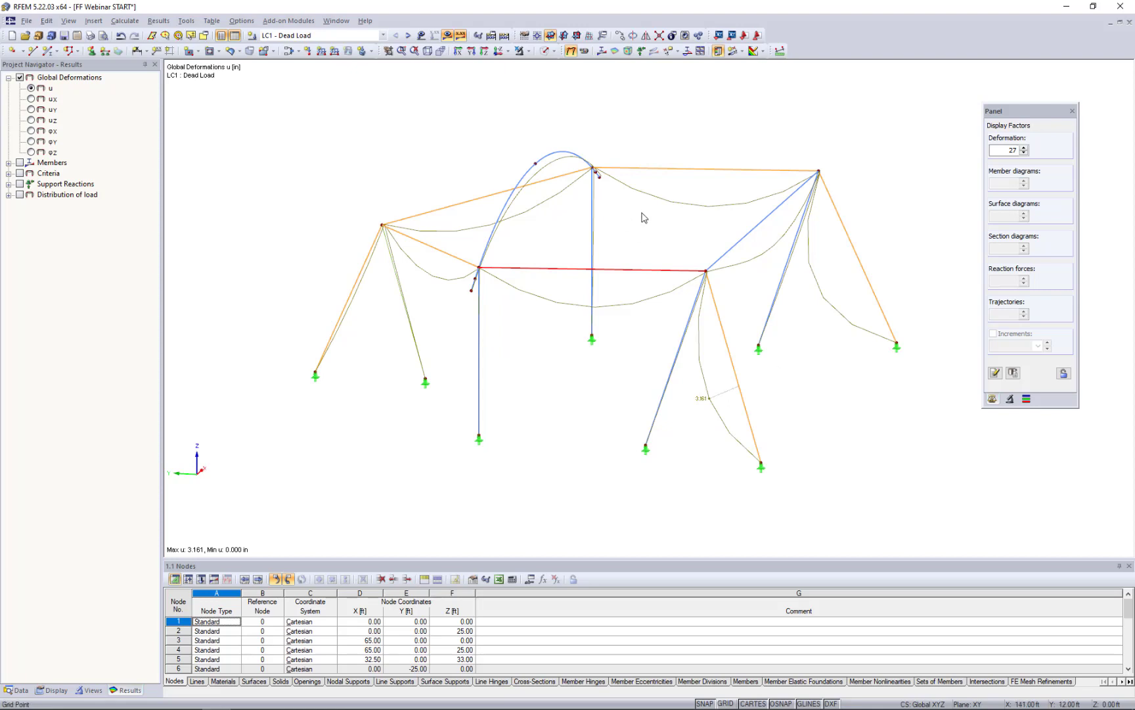
left_click(447, 35)
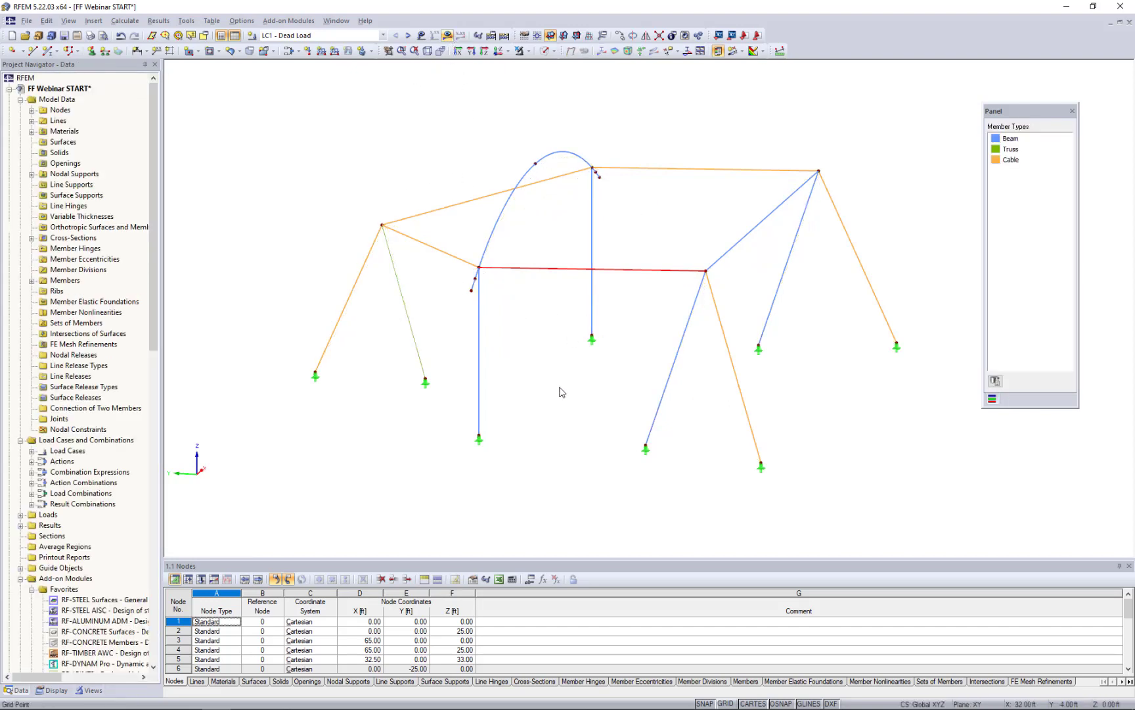
- Copy the base node of the vertical column at the origin once, displaced by dX -6.50, dY -15.75 and dZ 8.00 ft
scroll(535, 400, "up", 1)
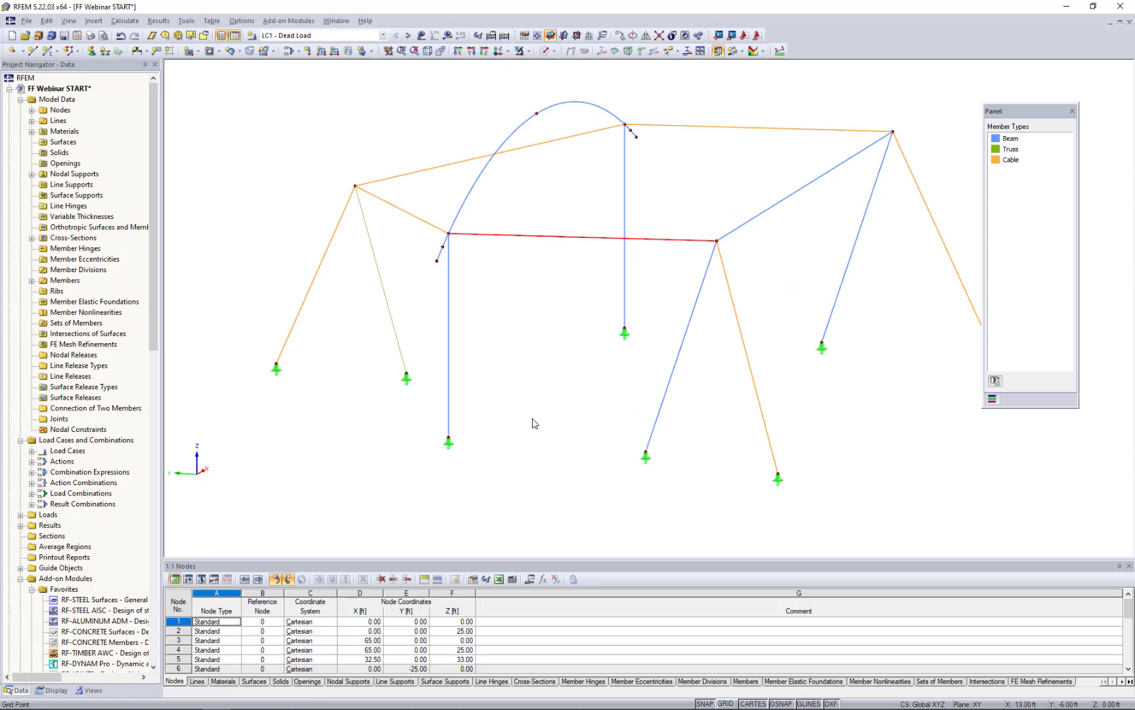
scroll(533, 421, "up", 1)
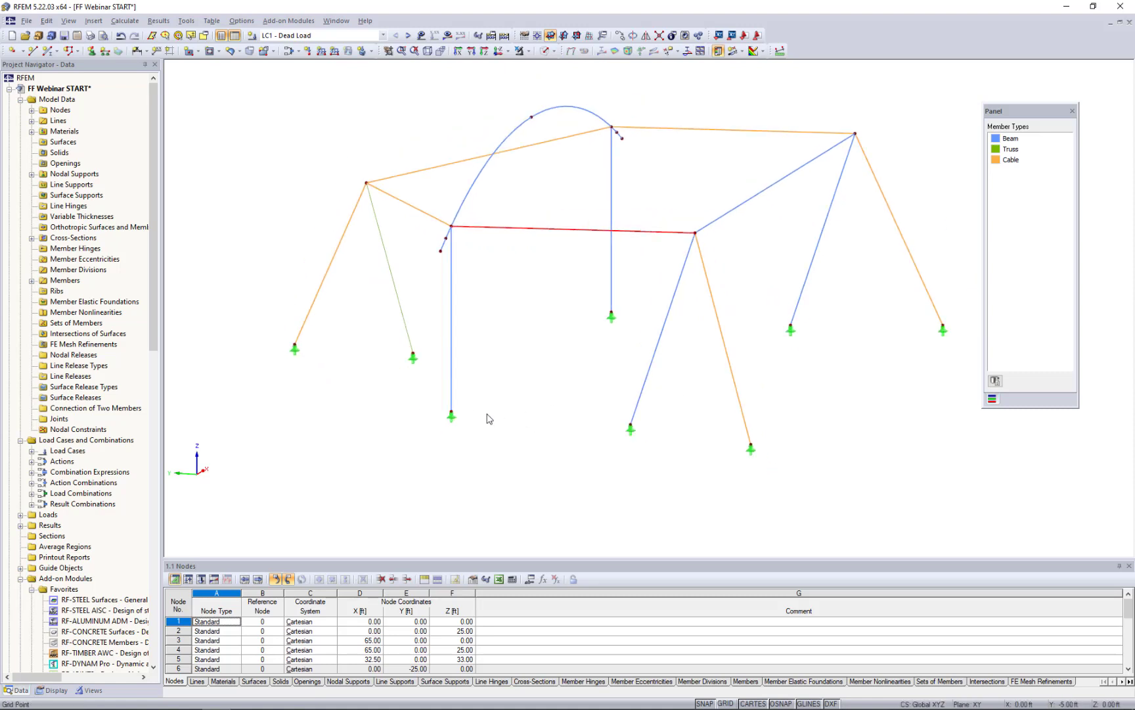
left_click(452, 413)
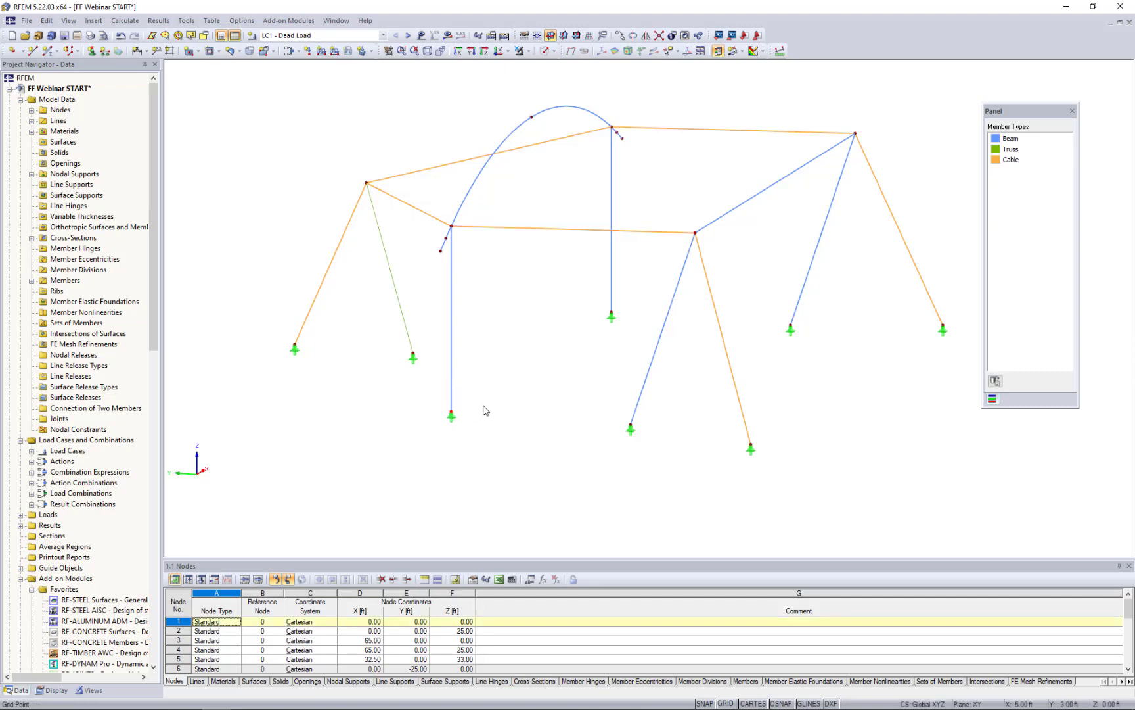
left_click(619, 37)
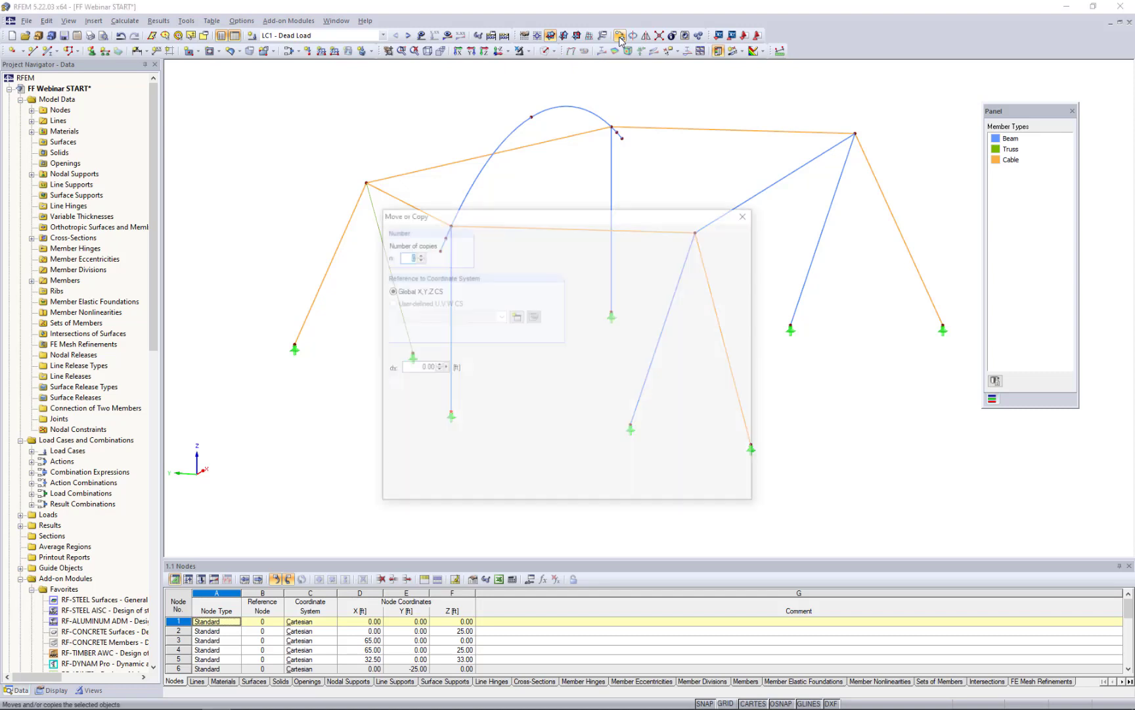
type("1")
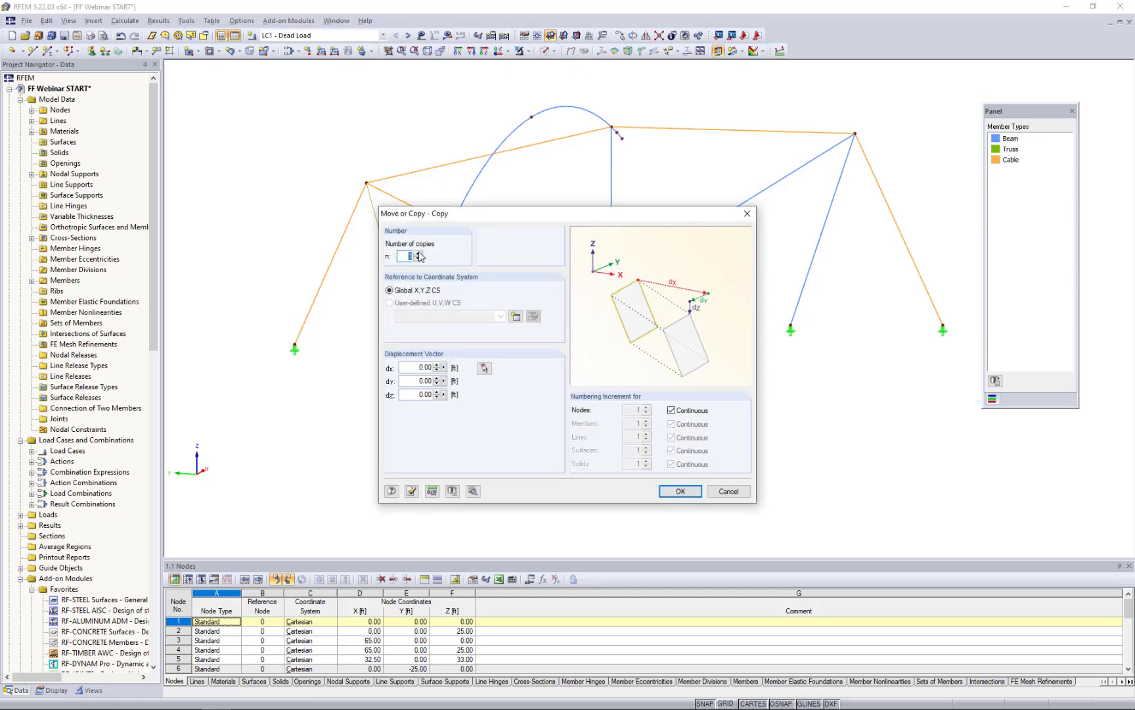
left_click_drag(414, 367, 453, 366)
key("BackSpace")
key("Tab")
type("8")
left_click(667, 494)
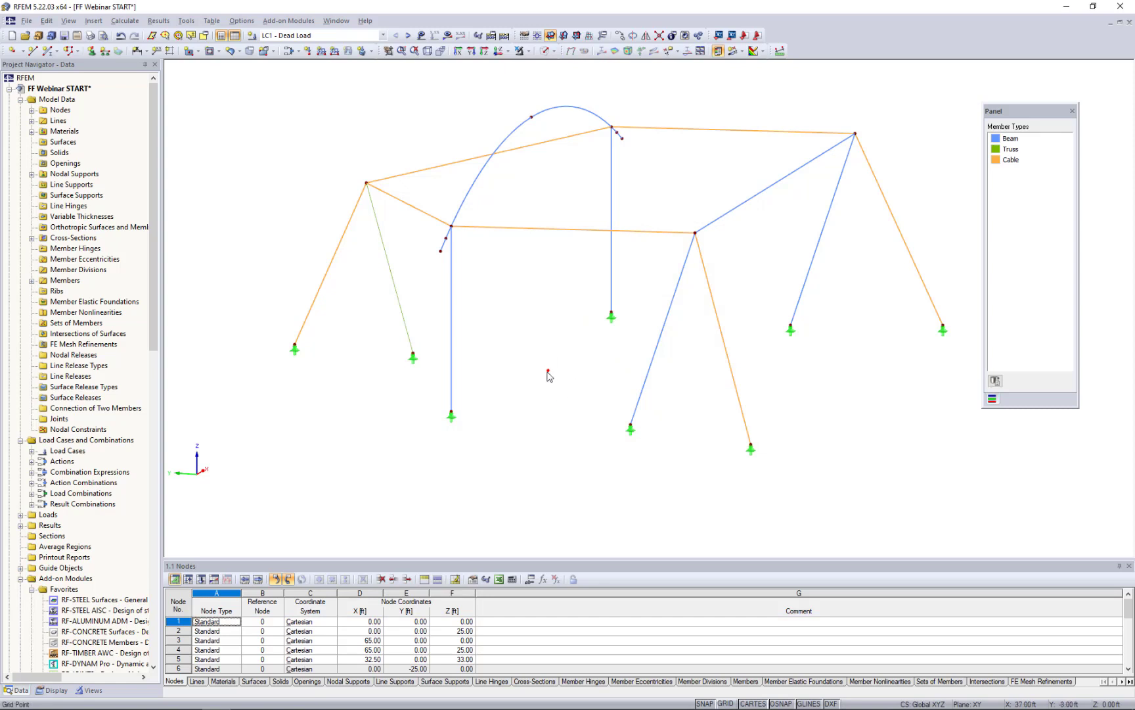
- Draw two connected lines from the arch's free end node through the copied node to the top node of the inclined column
middle_click_drag(549, 376, 517, 412, "ctrl")
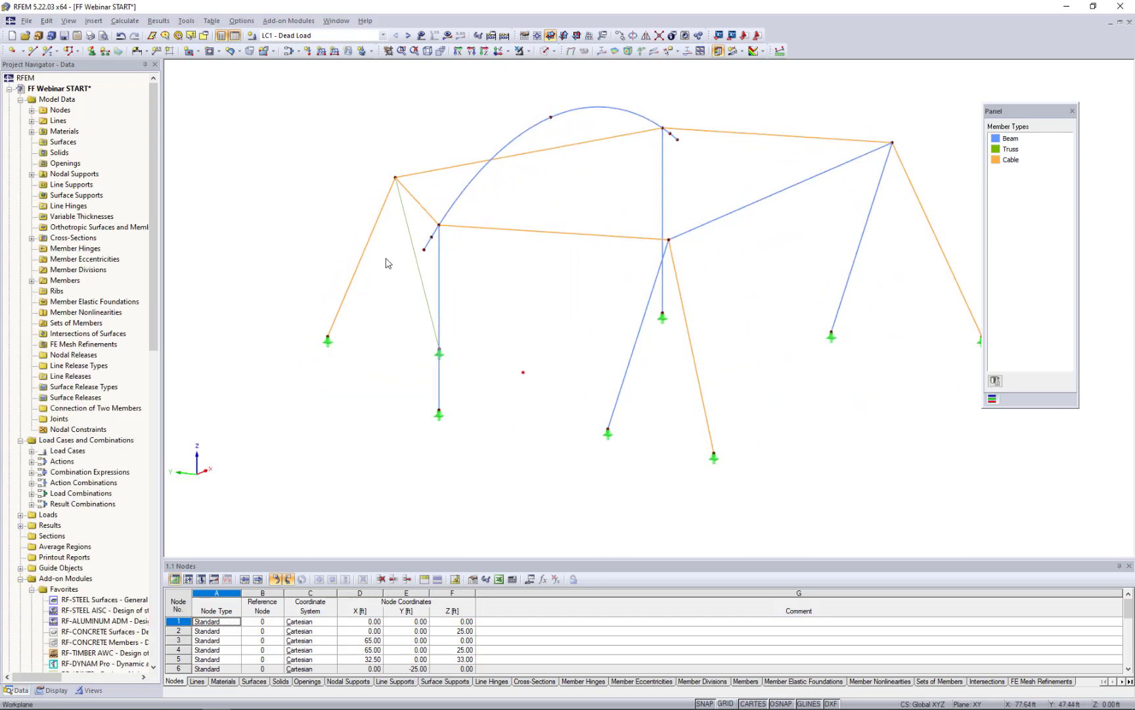
left_click(32, 53)
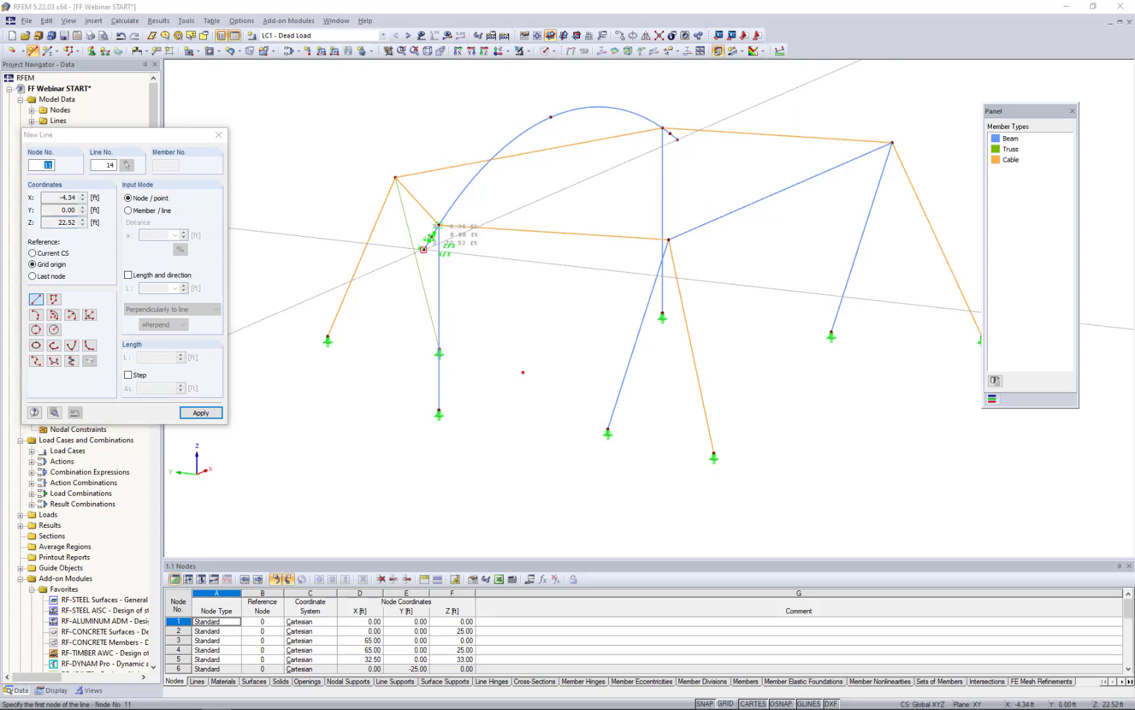
left_click(424, 249)
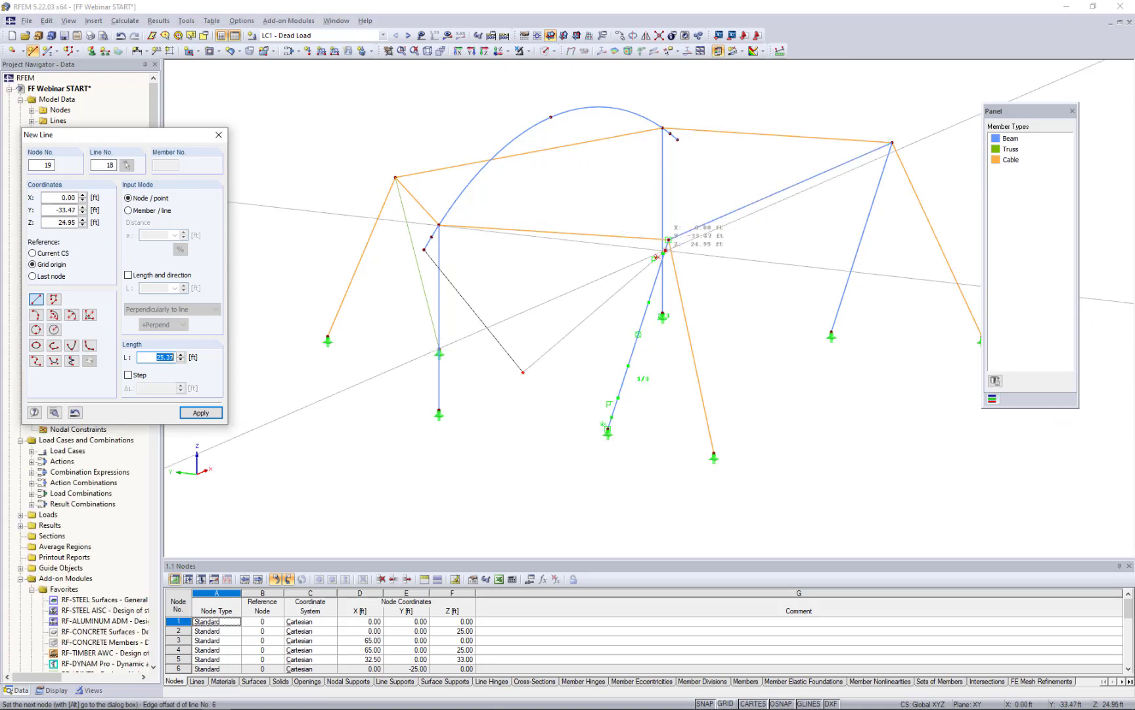
middle_click_drag(636, 287, 677, 297, "ctrl")
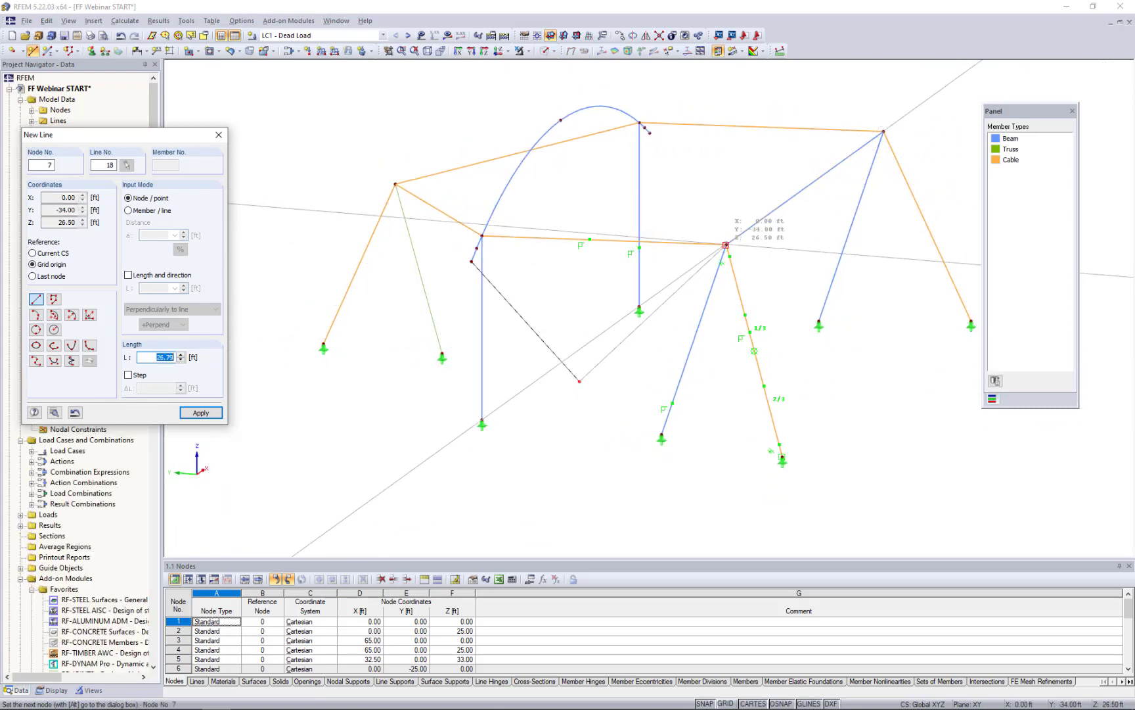
left_click(726, 245)
key("Escape")
key("Escape")
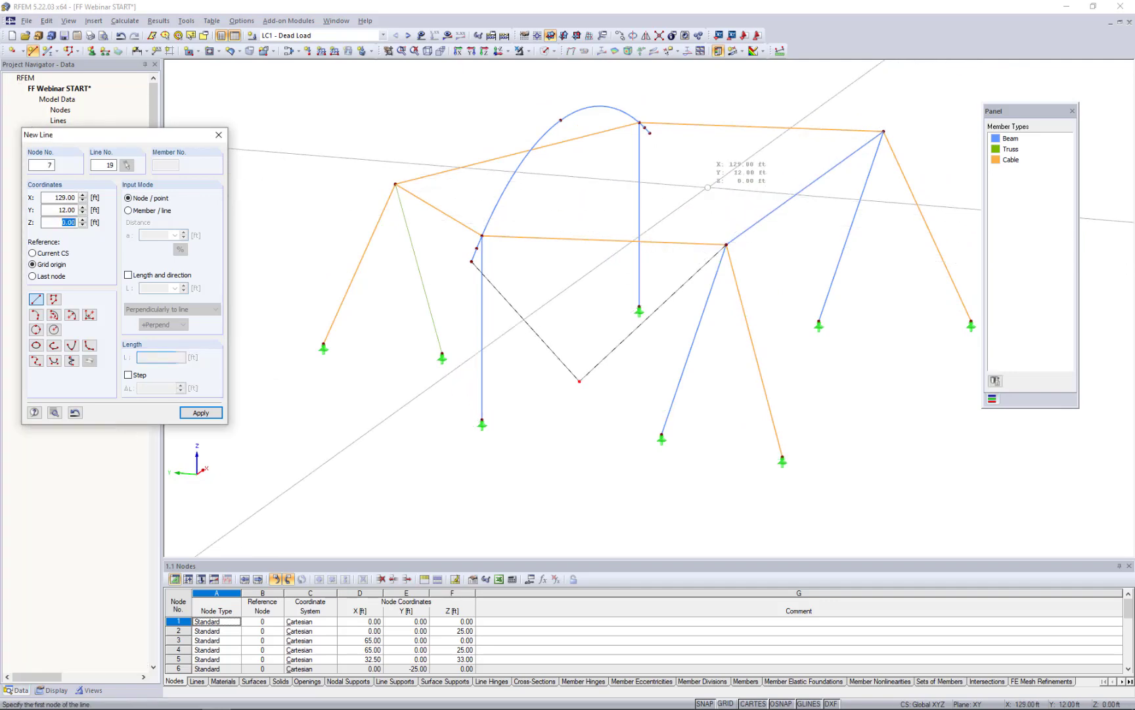
- Copy the node at the low point of the two new lines once, displaced by dX -3.00, dY 0.00 and dZ -8.00 ft
middle_click_drag(598, 355, 665, 322, "ctrl")
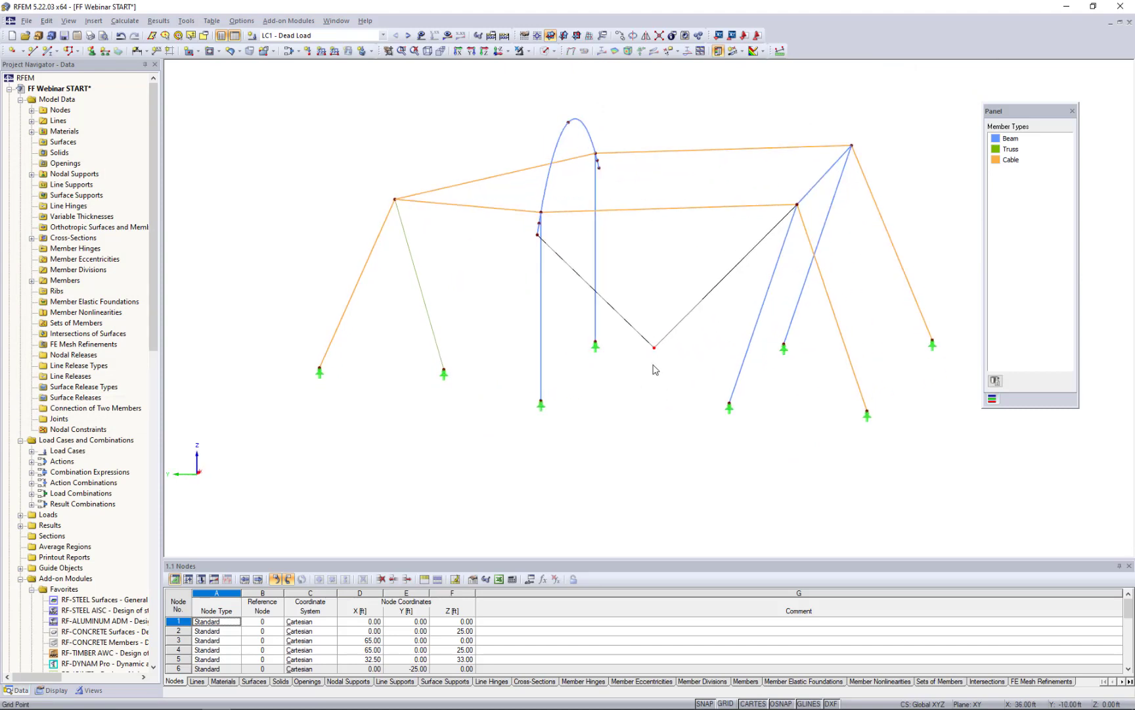
left_click(655, 349)
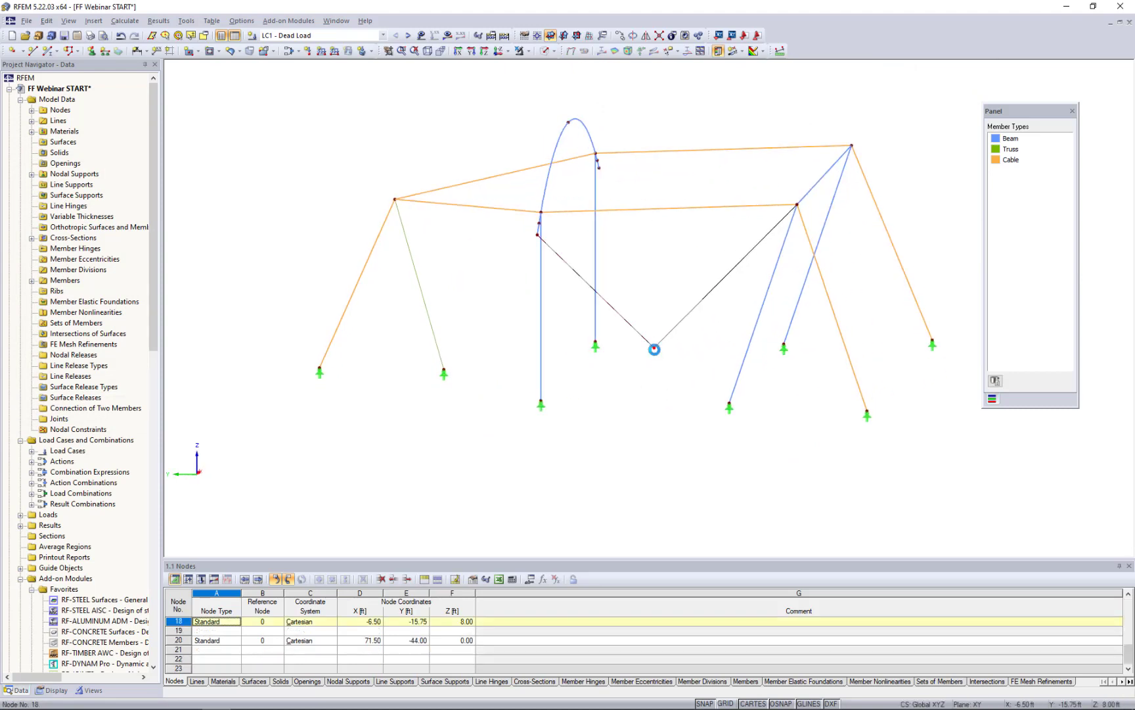
left_click(620, 36)
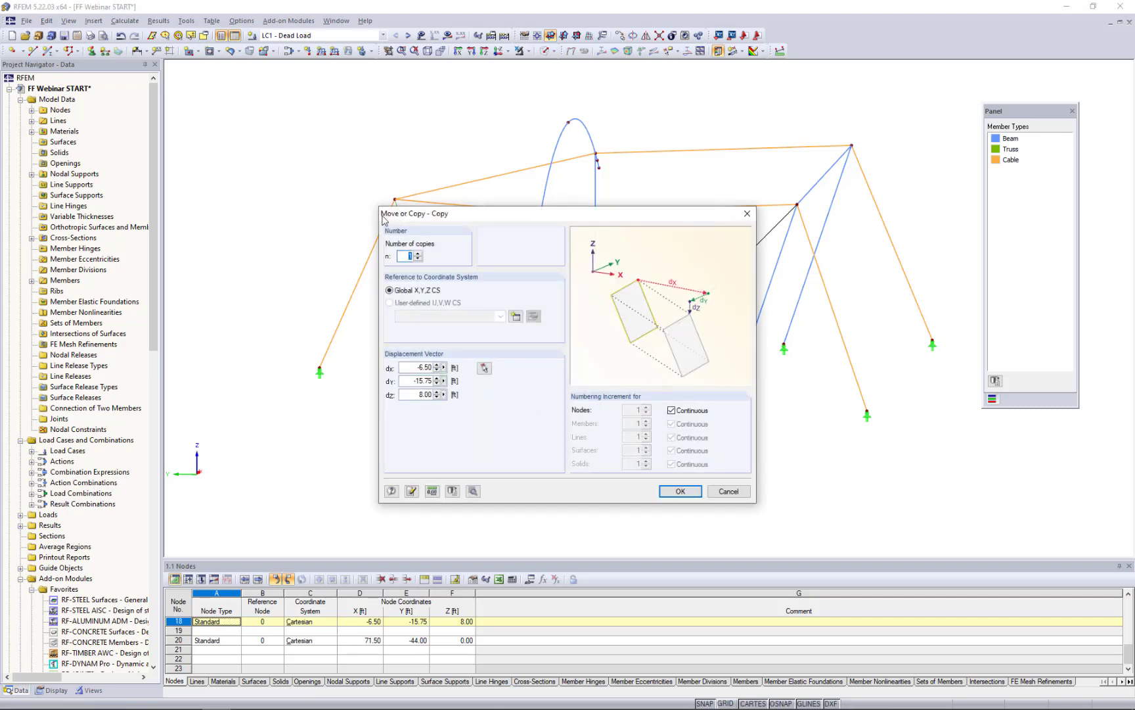
left_click_drag(412, 370, 442, 367)
type("-3")
key("Tab")
type("0")
left_click(667, 496)
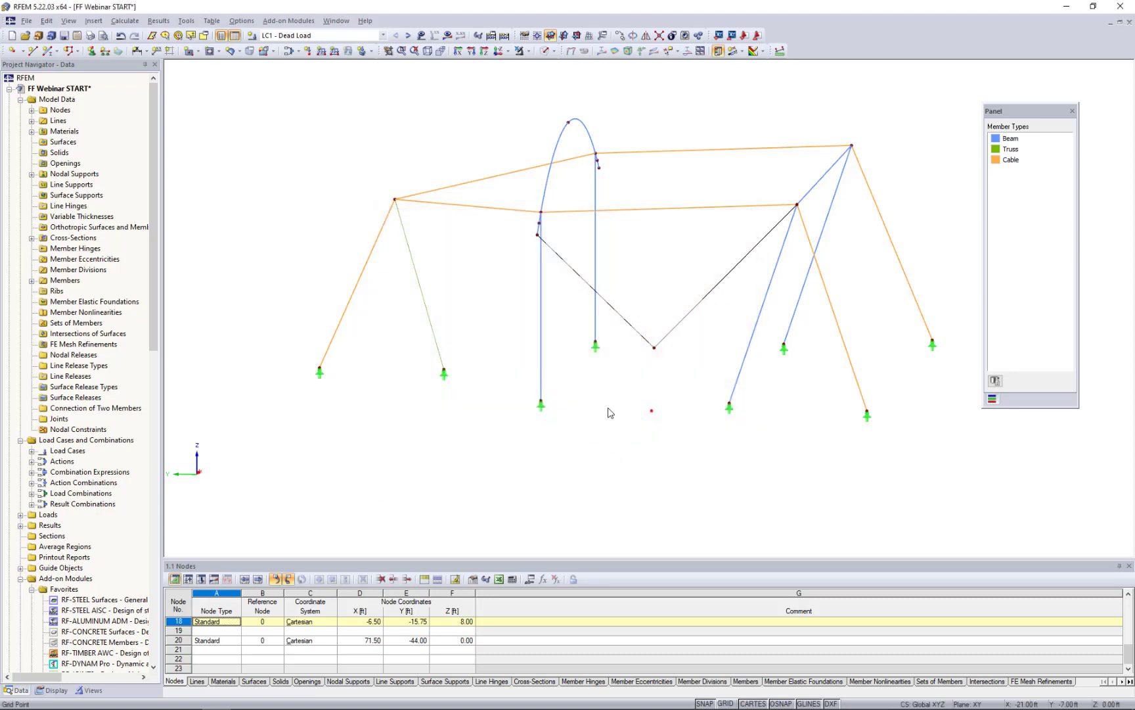
- Draw a line from the low point of the two new lines to its copied ground-level node
middle_click_drag(672, 376, 612, 389)
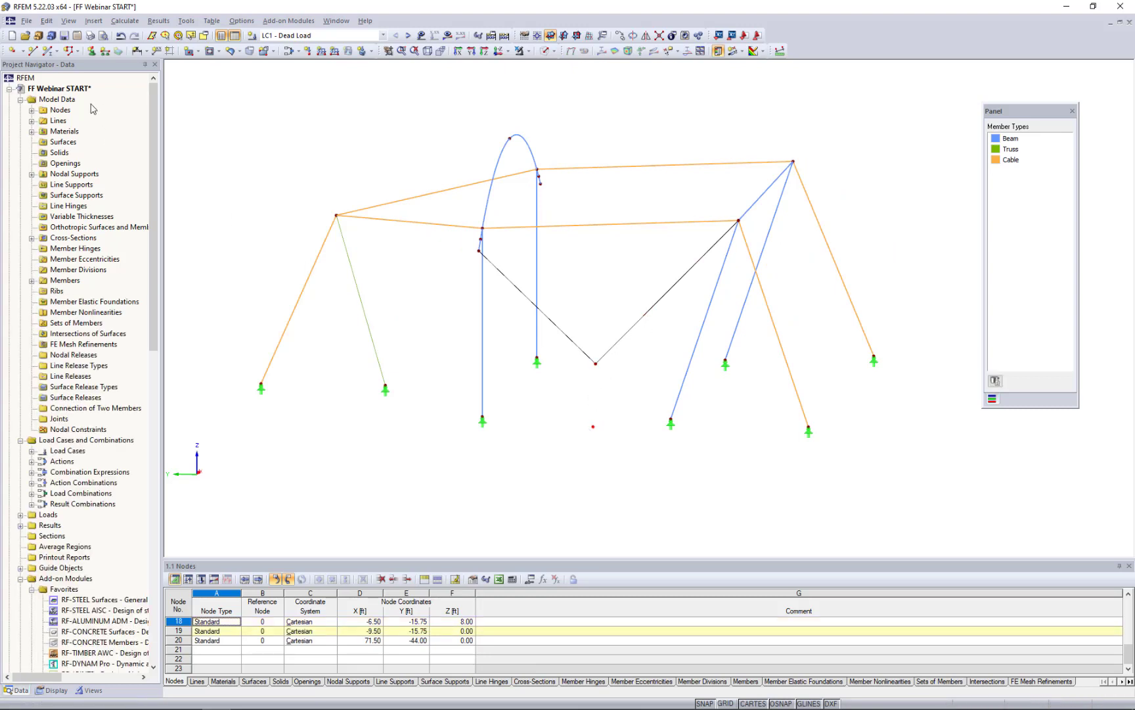
left_click(32, 52)
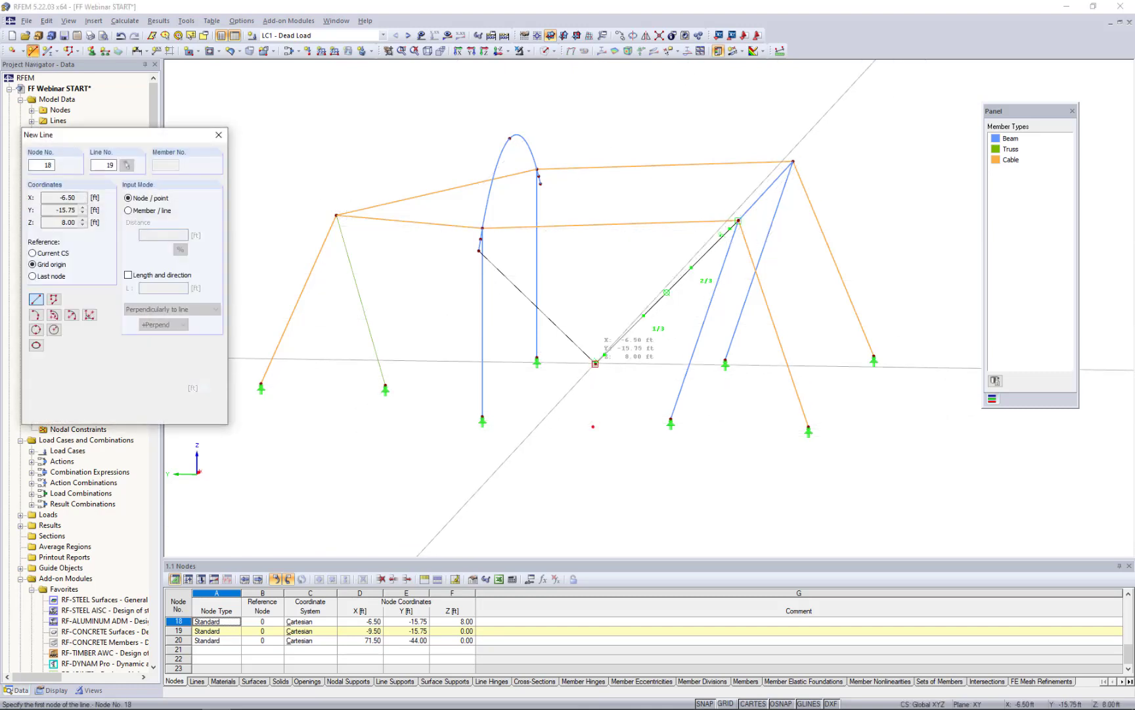
left_click(595, 363)
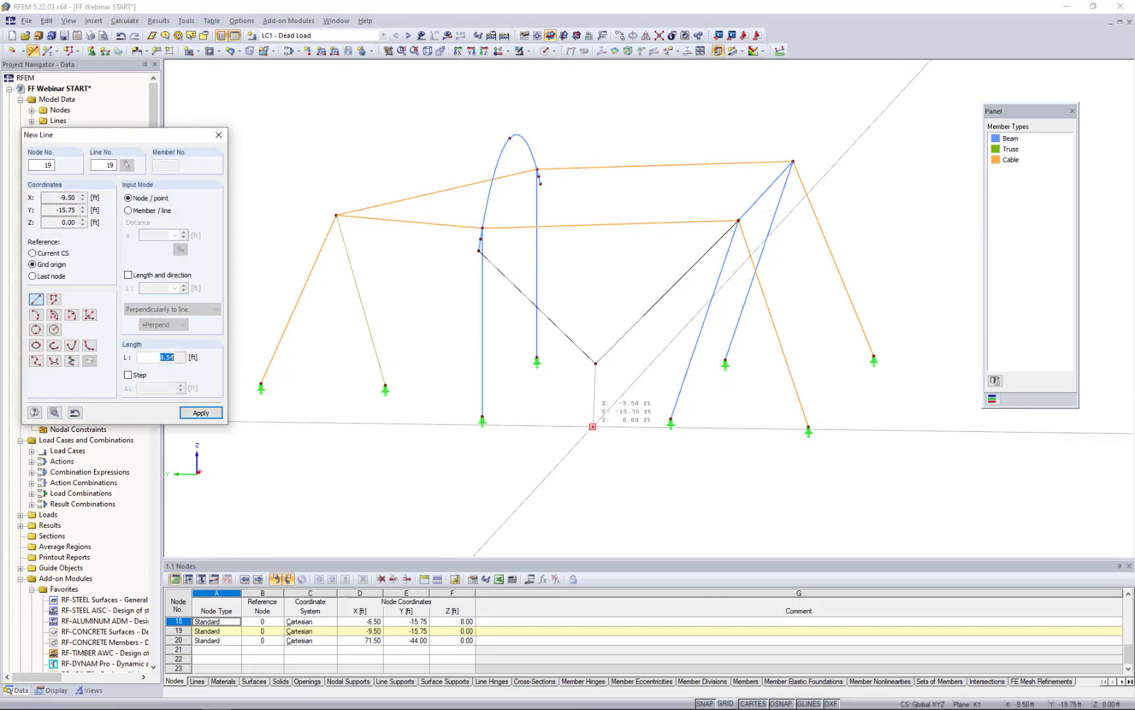
left_click(593, 427)
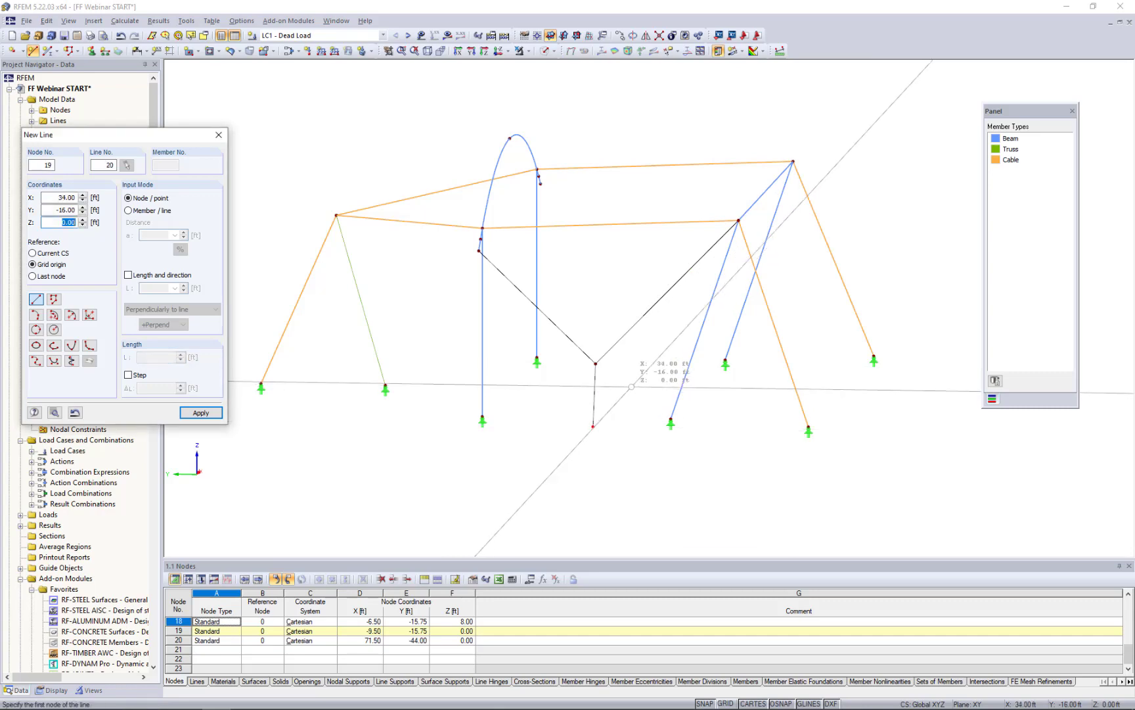
key("Escape")
- Copy the truss member's base node once, displaced by dX -24.25, dY 0.00 and dZ 8.00 ft
middle_click_drag(633, 402, 535, 429, "ctrl")
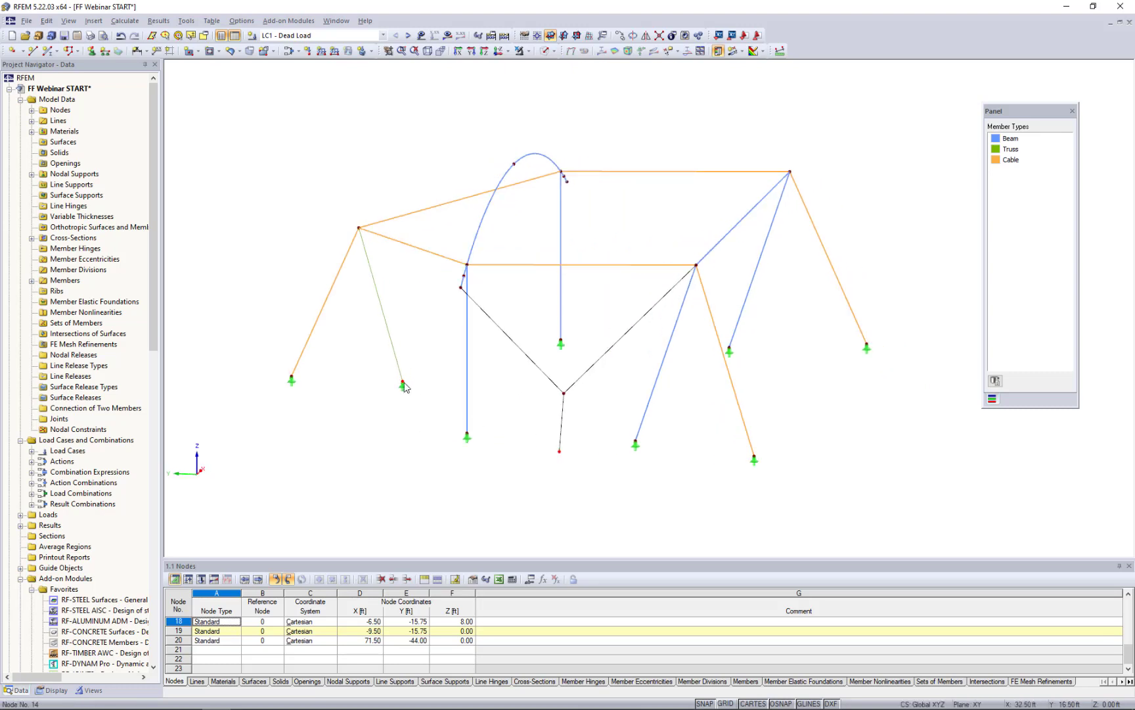
left_click(403, 384)
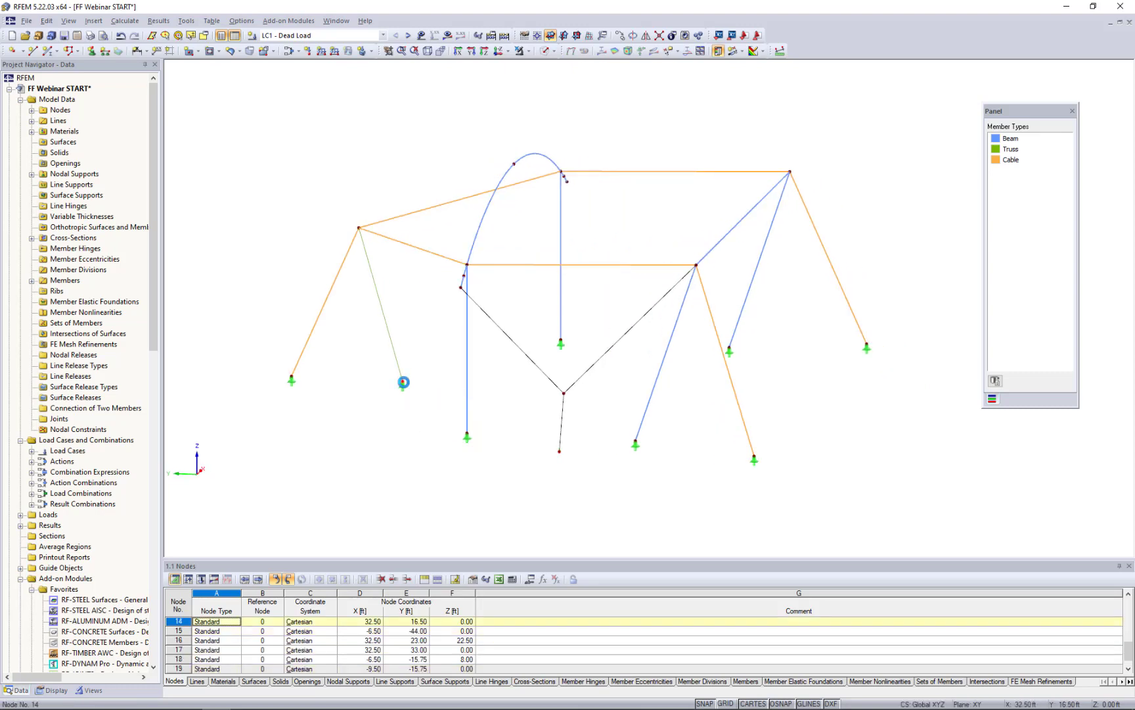
left_click(622, 36)
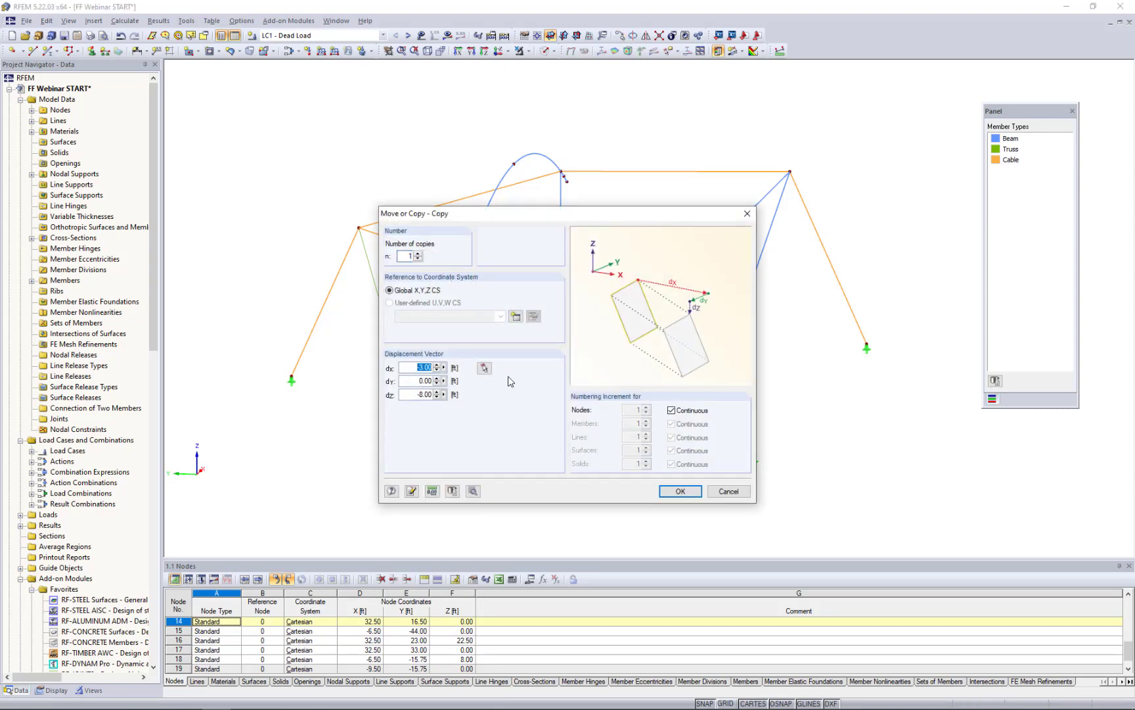
type("-24.25")
key("Tab")
type("0")
key("Tab")
left_click(683, 491)
- Draw two connected lines from the truss member's top node through the copied node to the arch's free end node
middle_click_drag(452, 417, 634, 395, "ctrl")
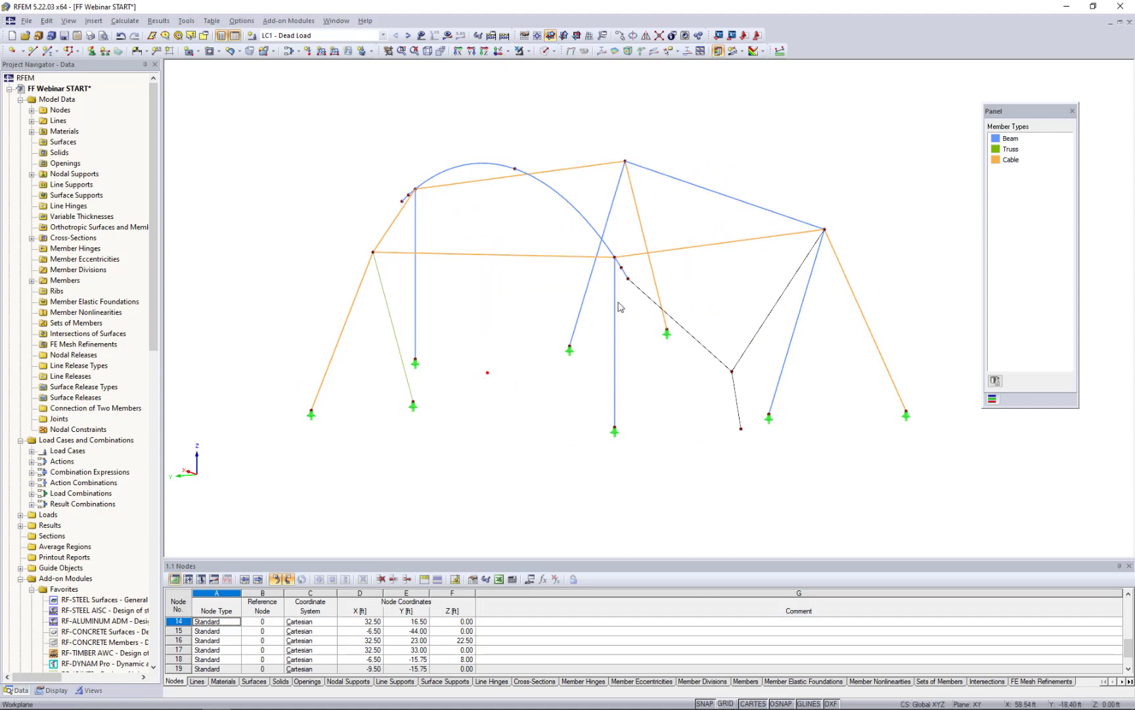
left_click(33, 53)
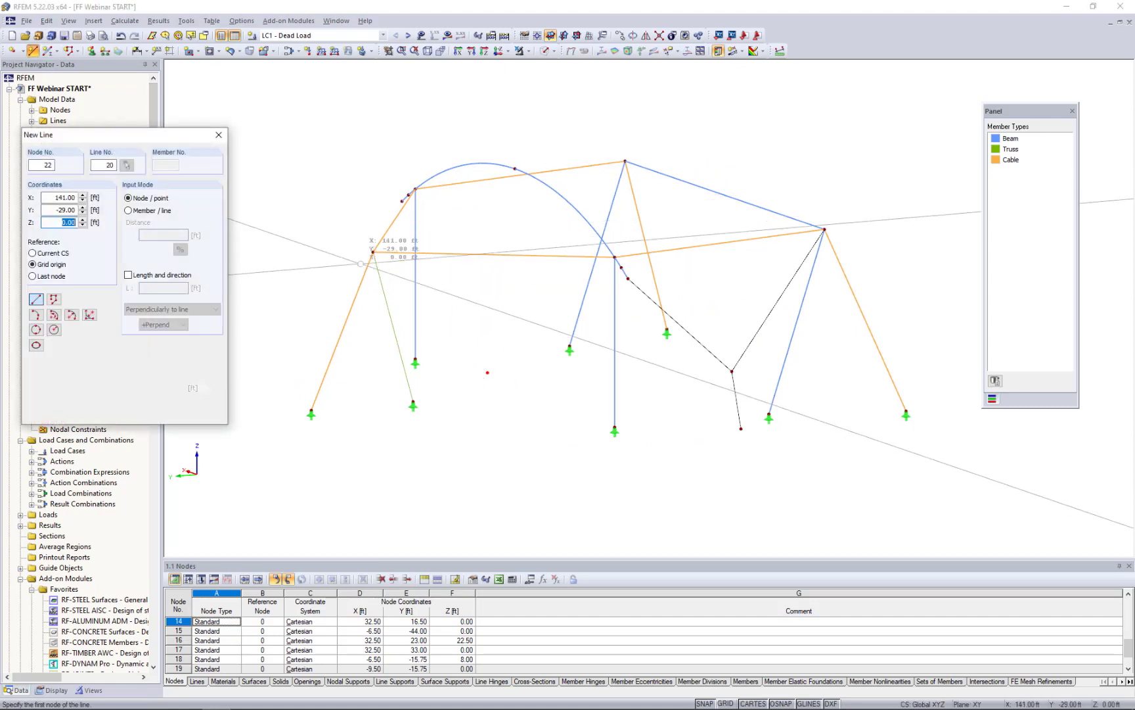
left_click(373, 251)
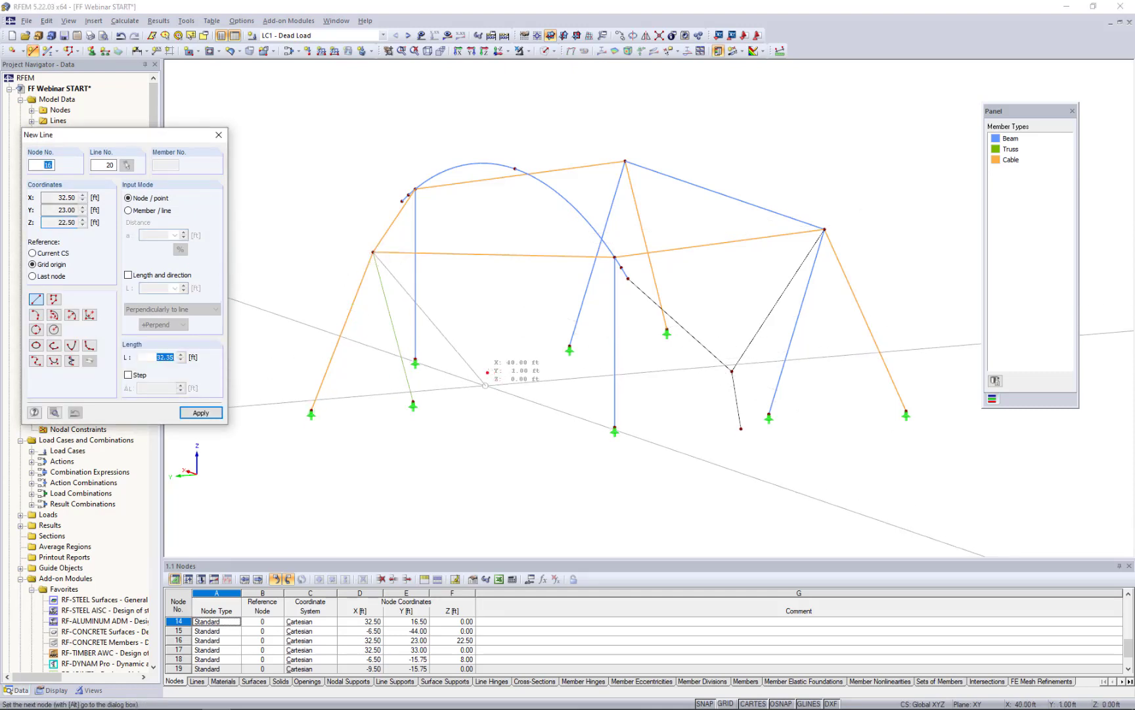
left_click(487, 372)
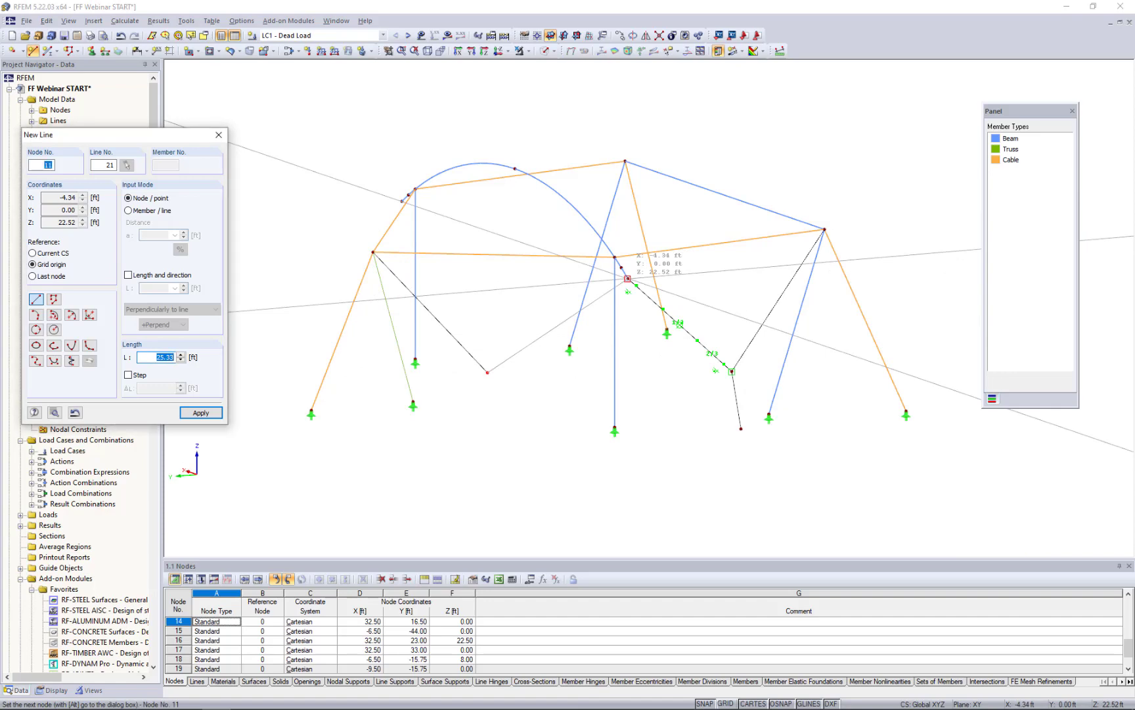
left_click(628, 279)
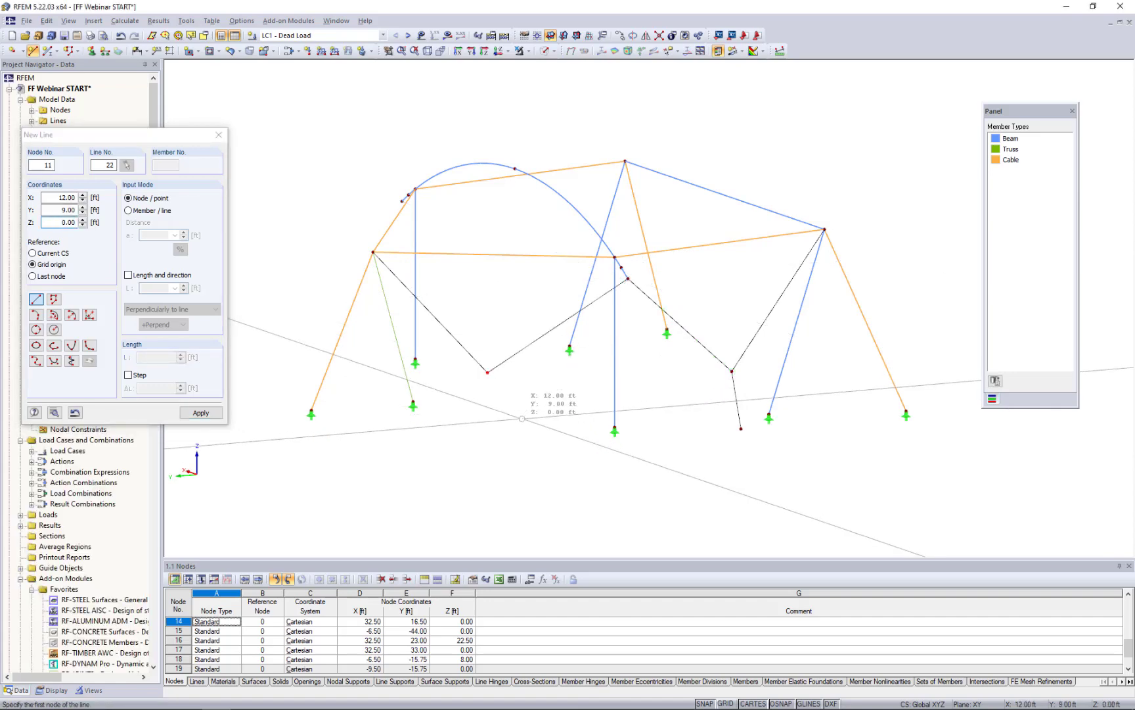
key("Escape")
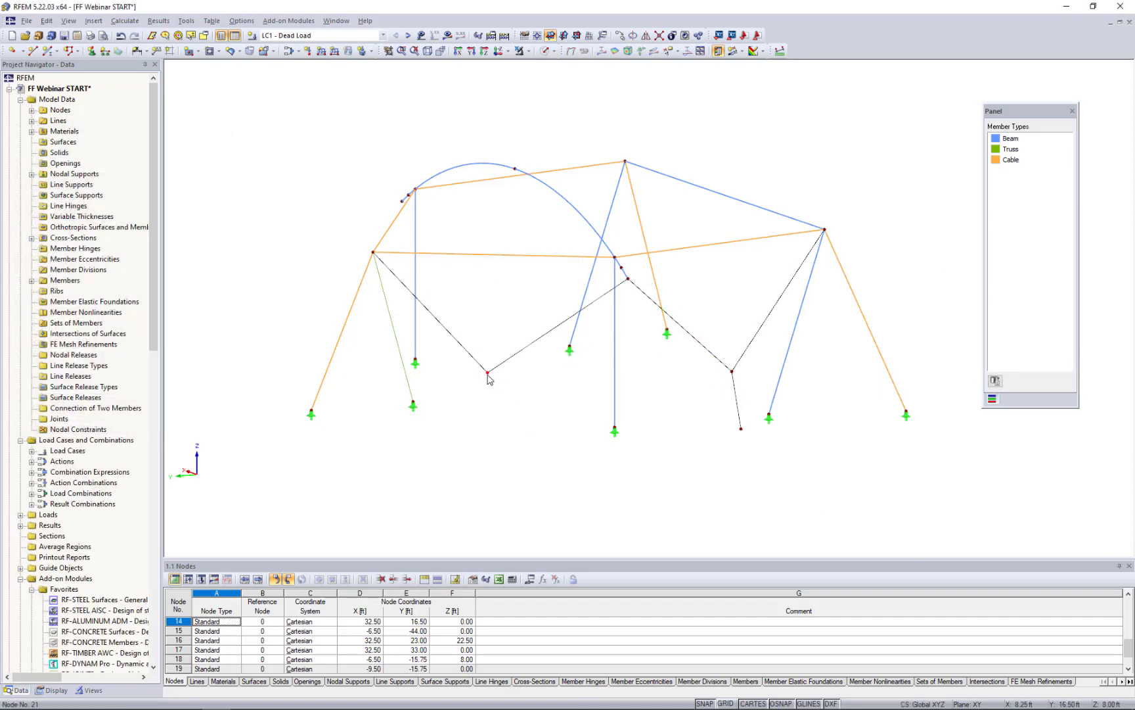
- Copy the node joining the second pair of lines once, displaced by dX -3.00, dY 3.00 and dZ -8.00 ft
left_click(487, 373)
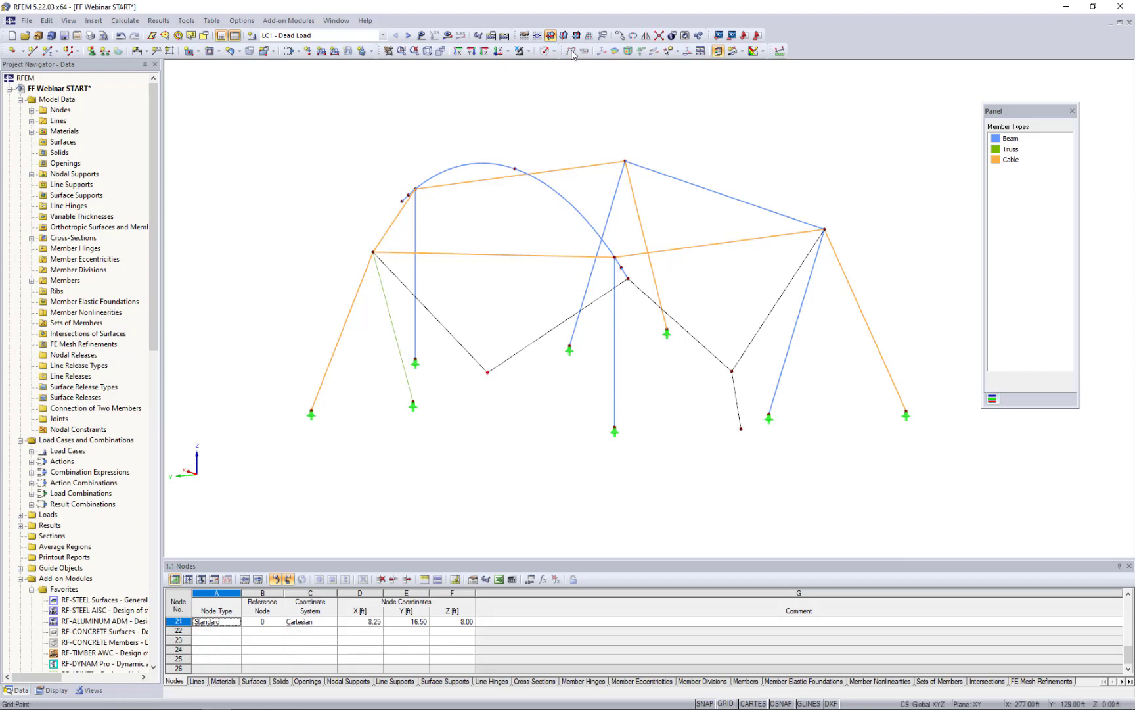
left_click(618, 38)
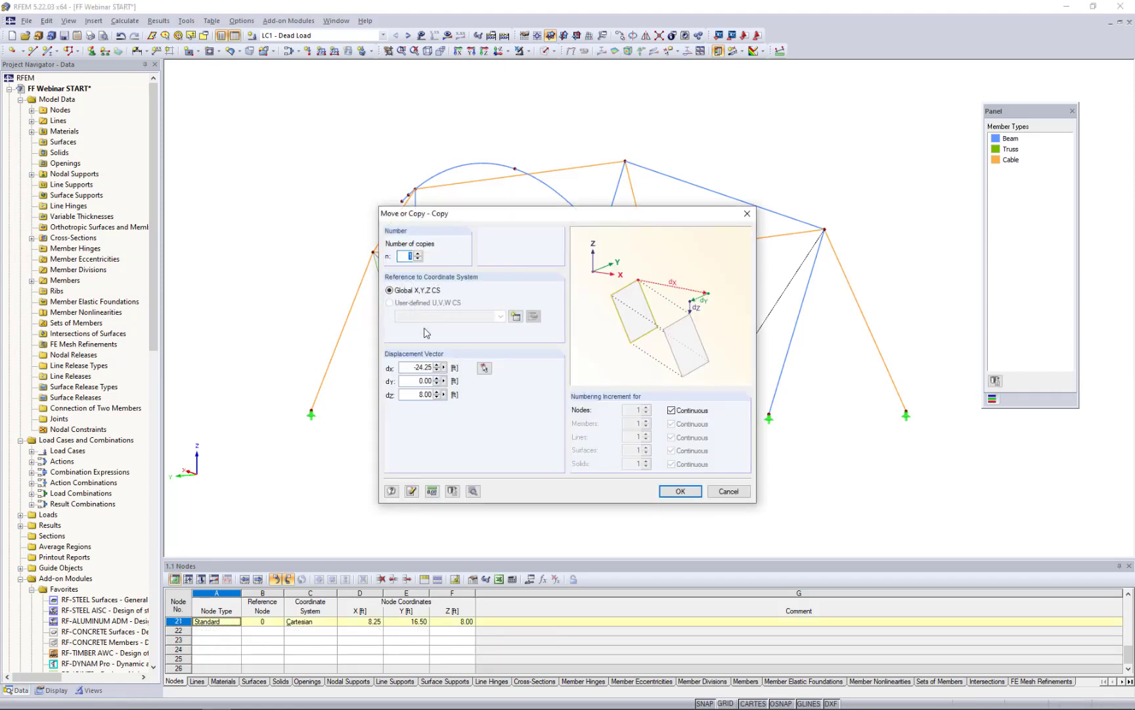
double_click(413, 366)
type("-8")
left_click(661, 492)
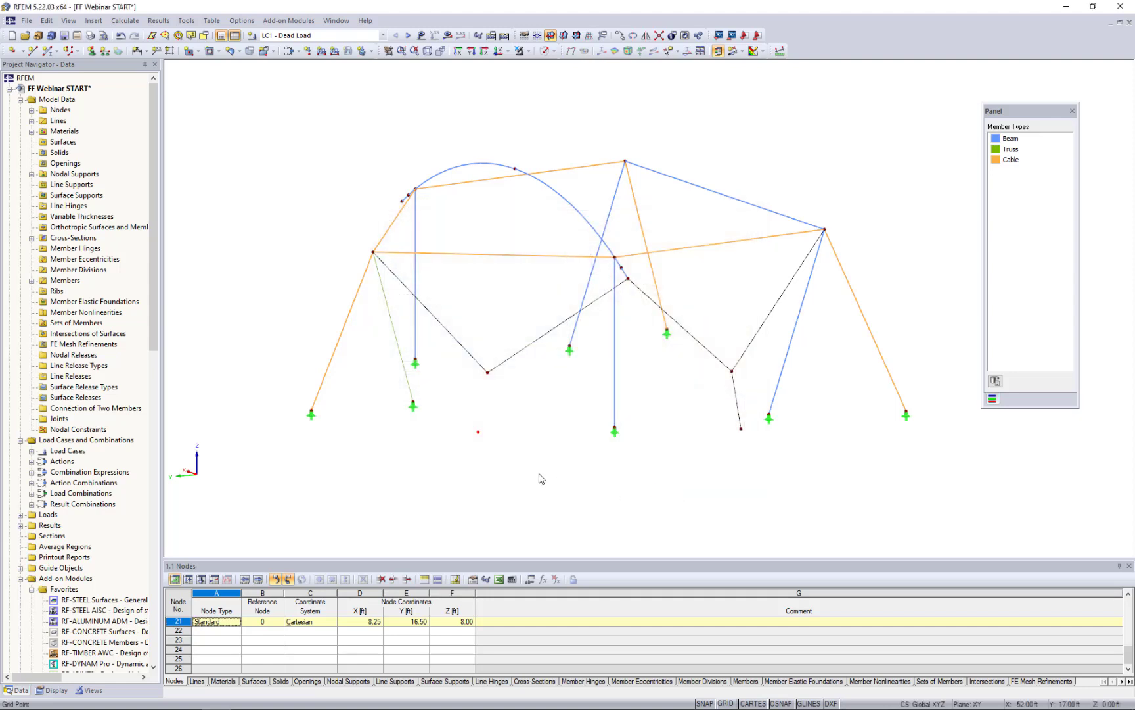
- Draw a line from the second pair's joining node to its copied ground-level node
left_click(34, 51)
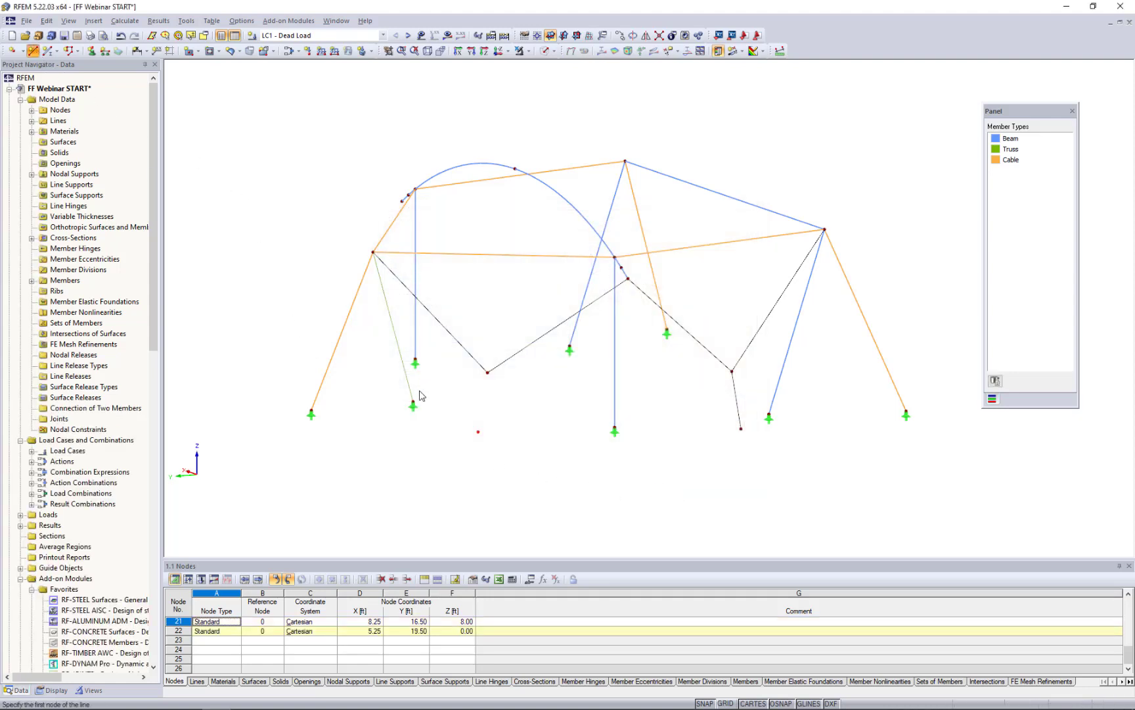
left_click(487, 372)
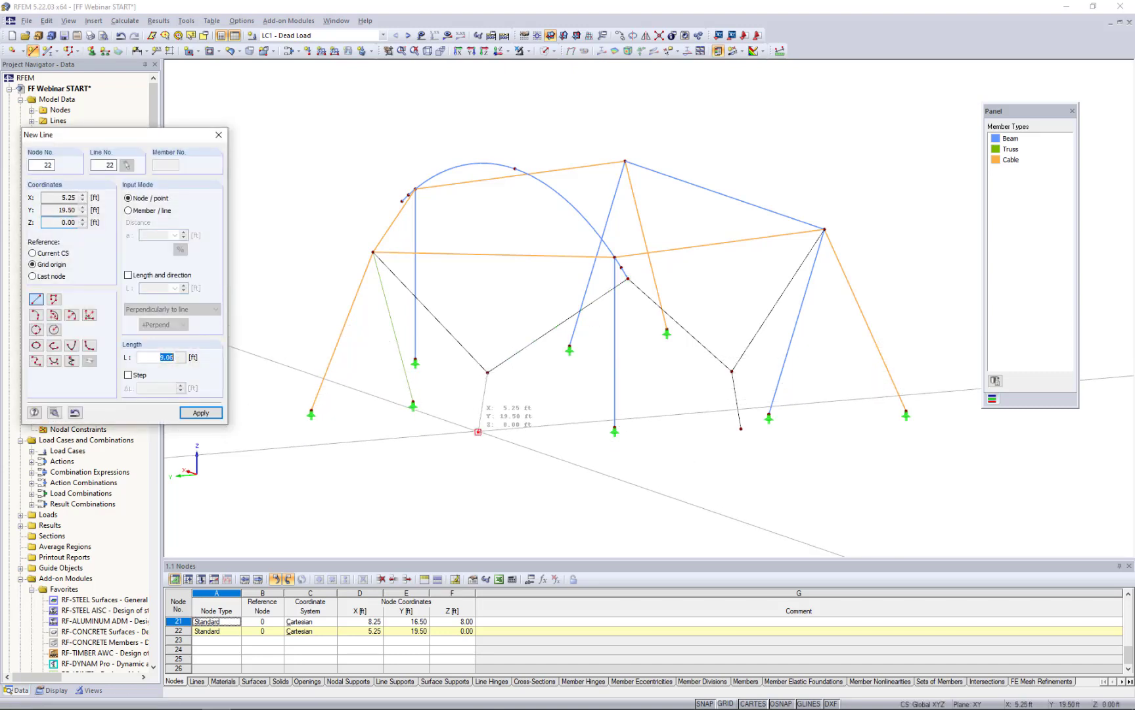
left_click(479, 431)
right_click(550, 426)
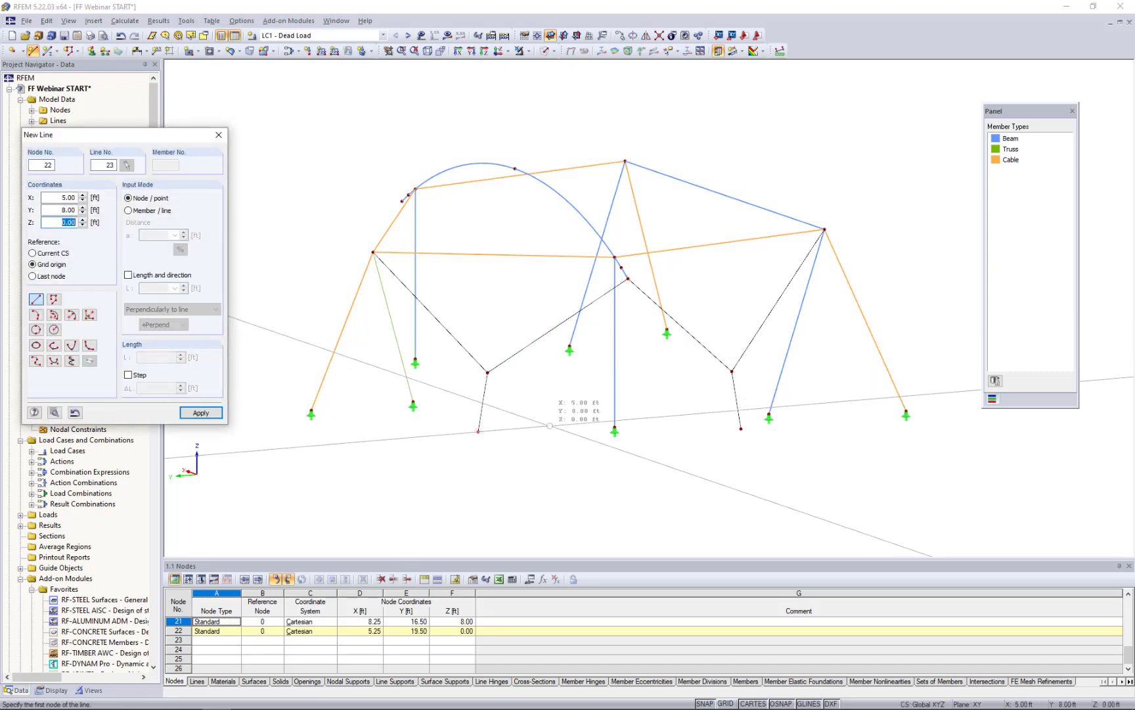
right_click(550, 426)
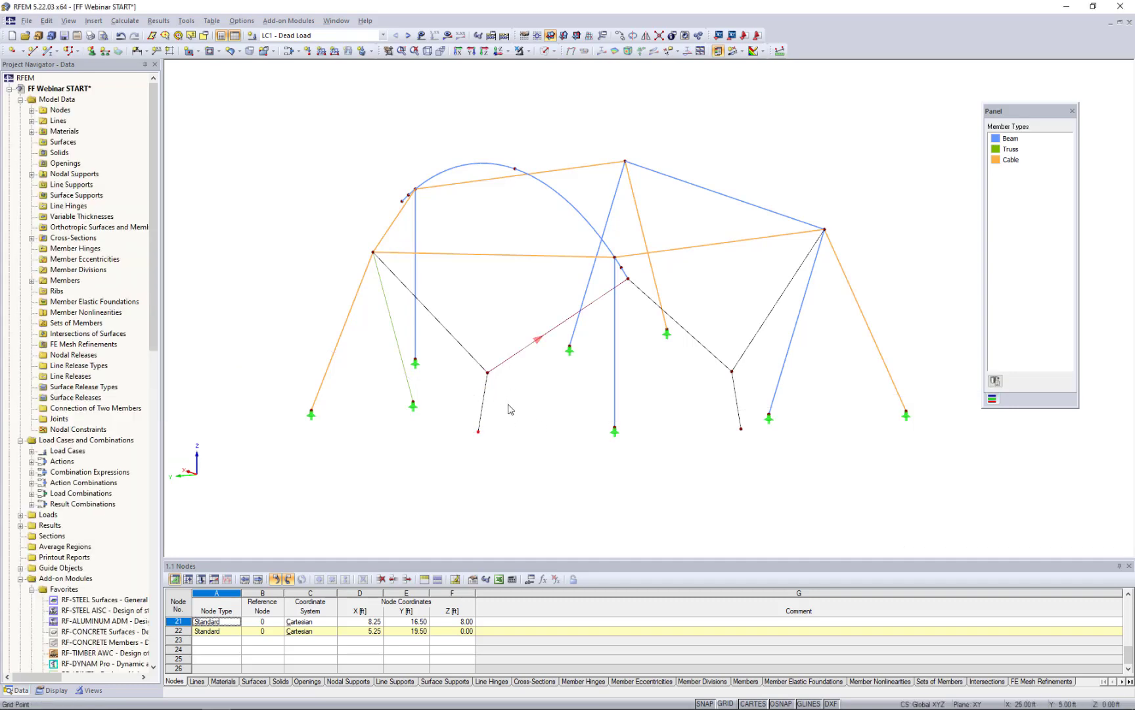
- Select the six lines of both Y-shaped groups and define them as members of type Cable
left_click_drag(508, 404, 460, 339)
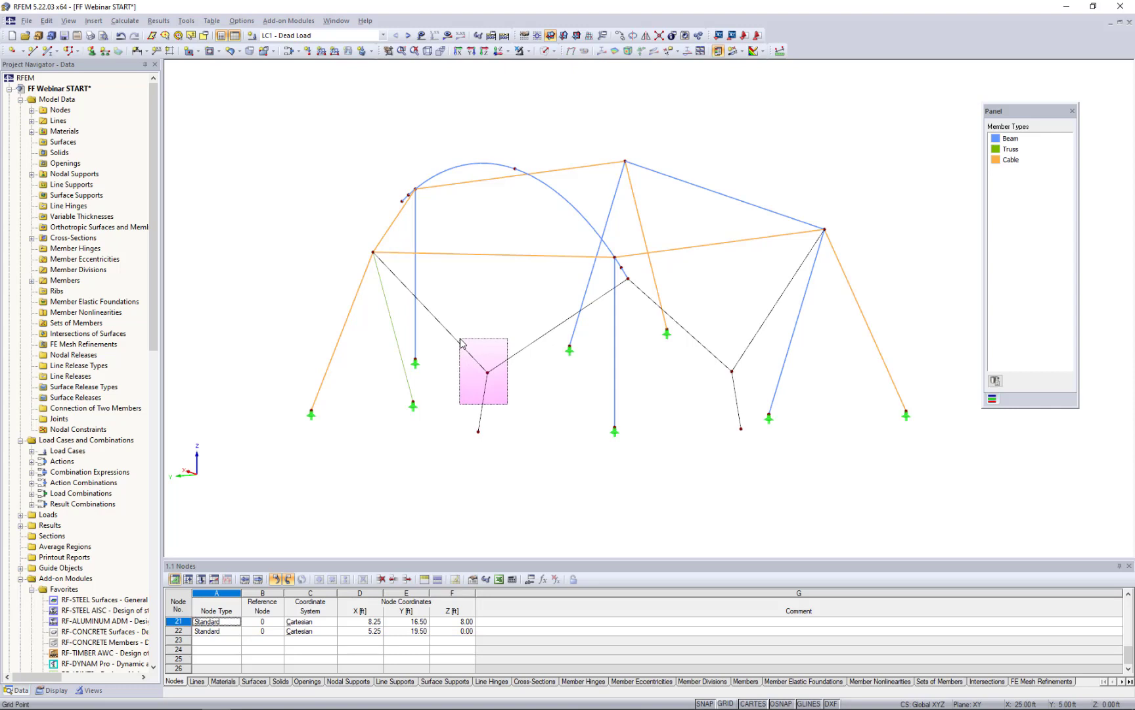
left_click_drag(460, 339, 460, 339)
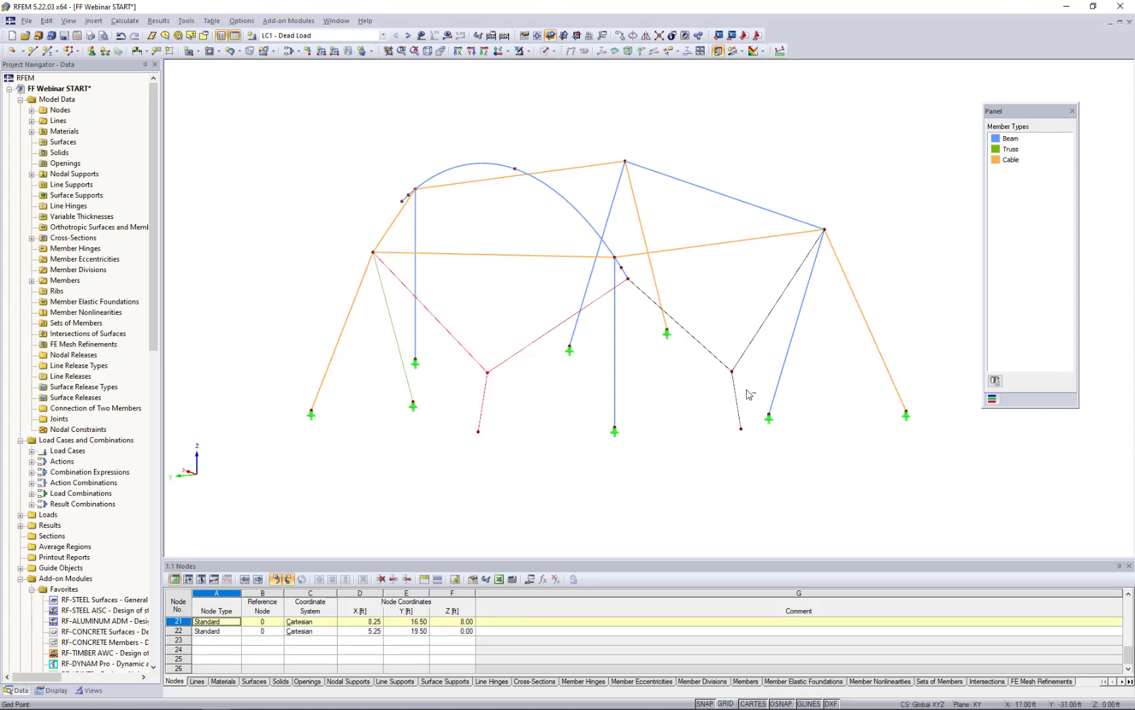
left_click_drag(757, 393, 712, 347)
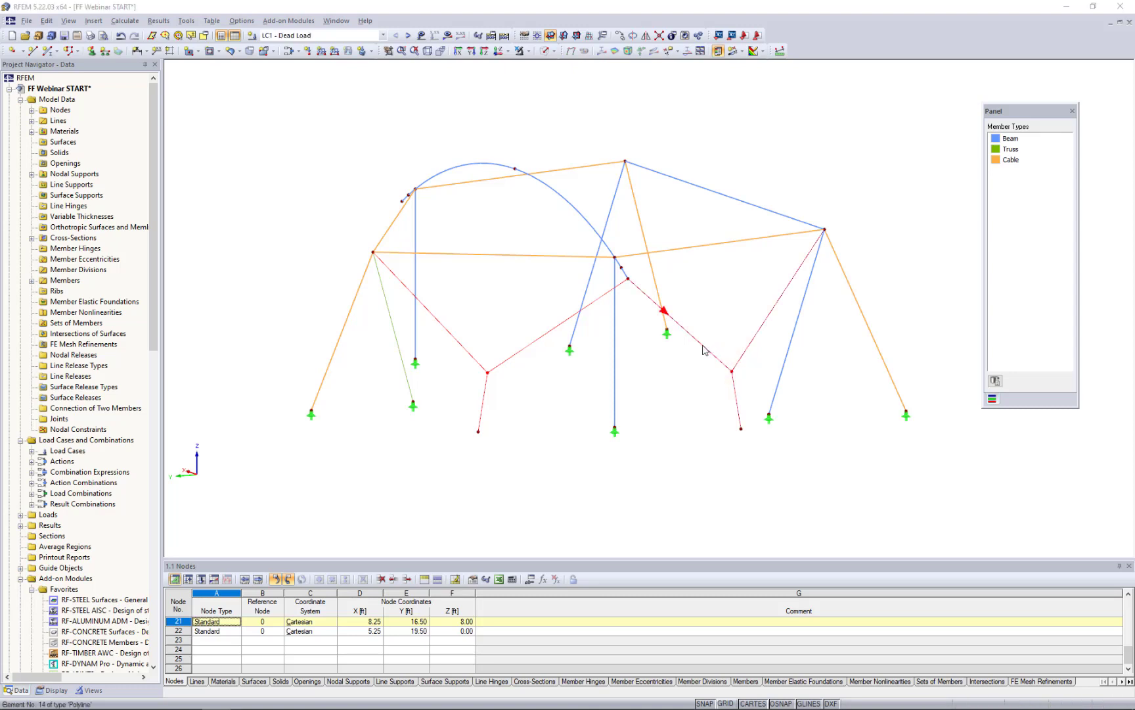
double_click(702, 350)
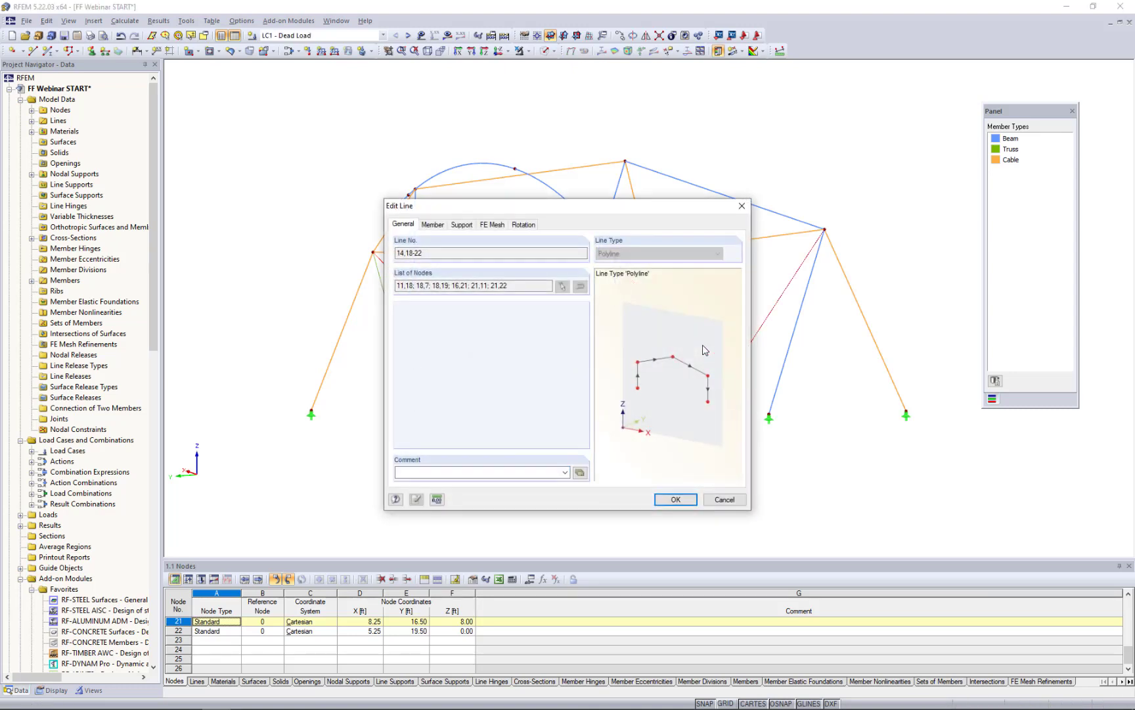
left_click(432, 225)
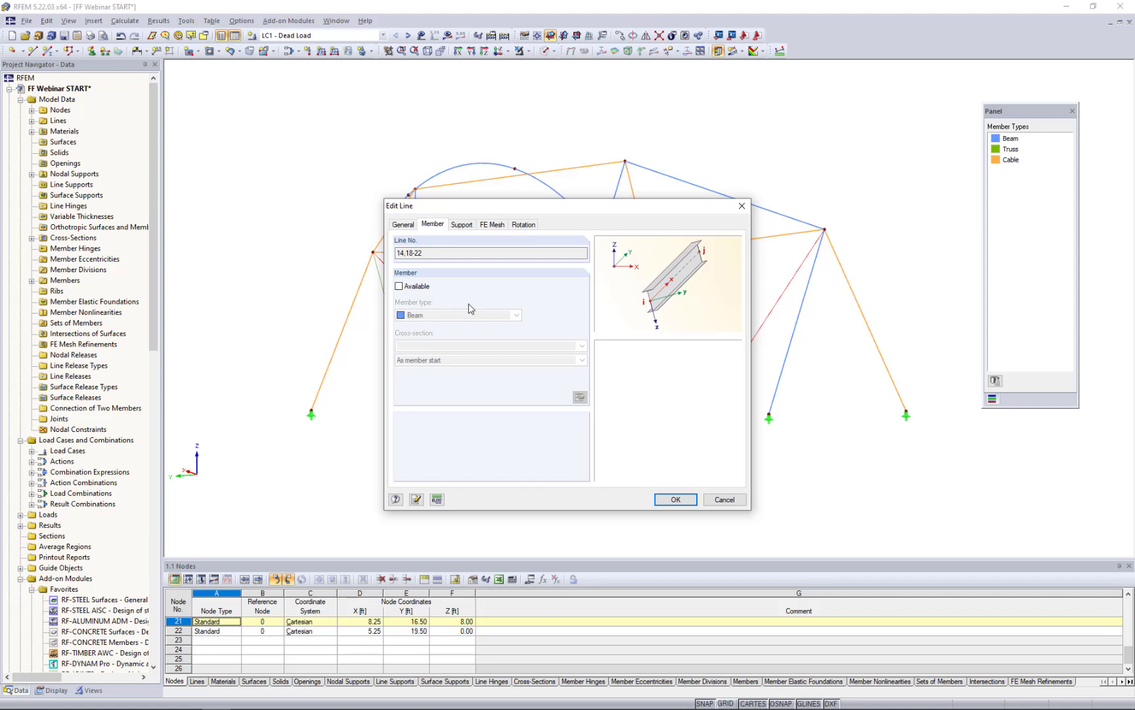
left_click(399, 286)
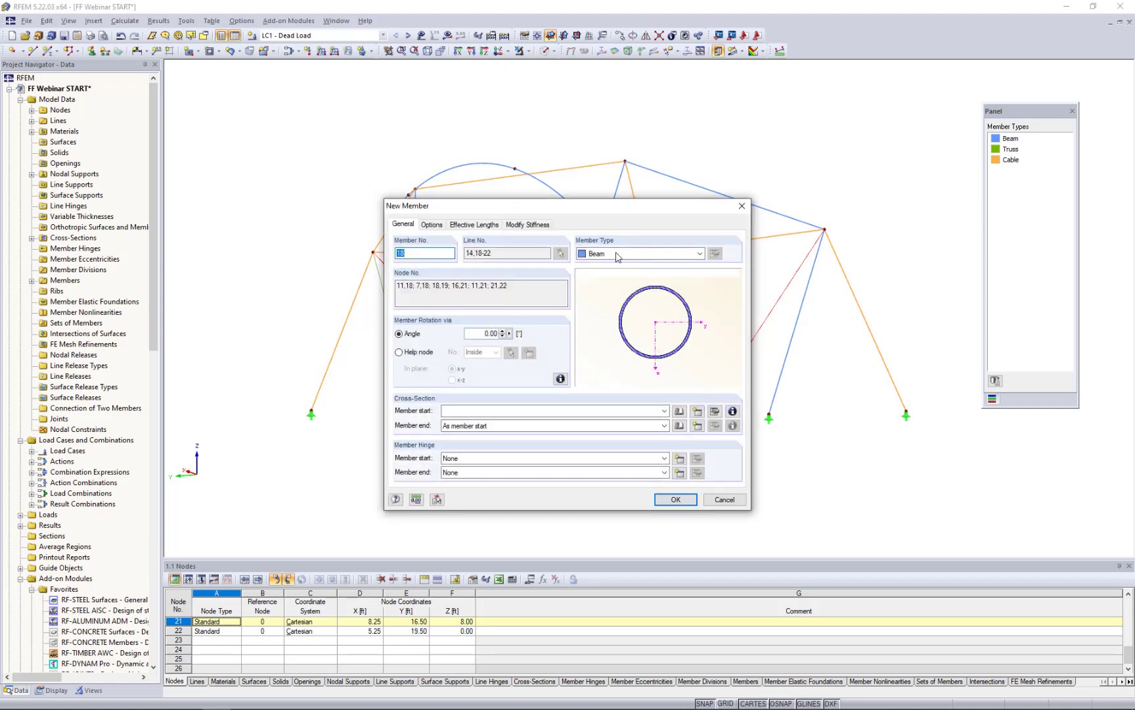
left_click(617, 255)
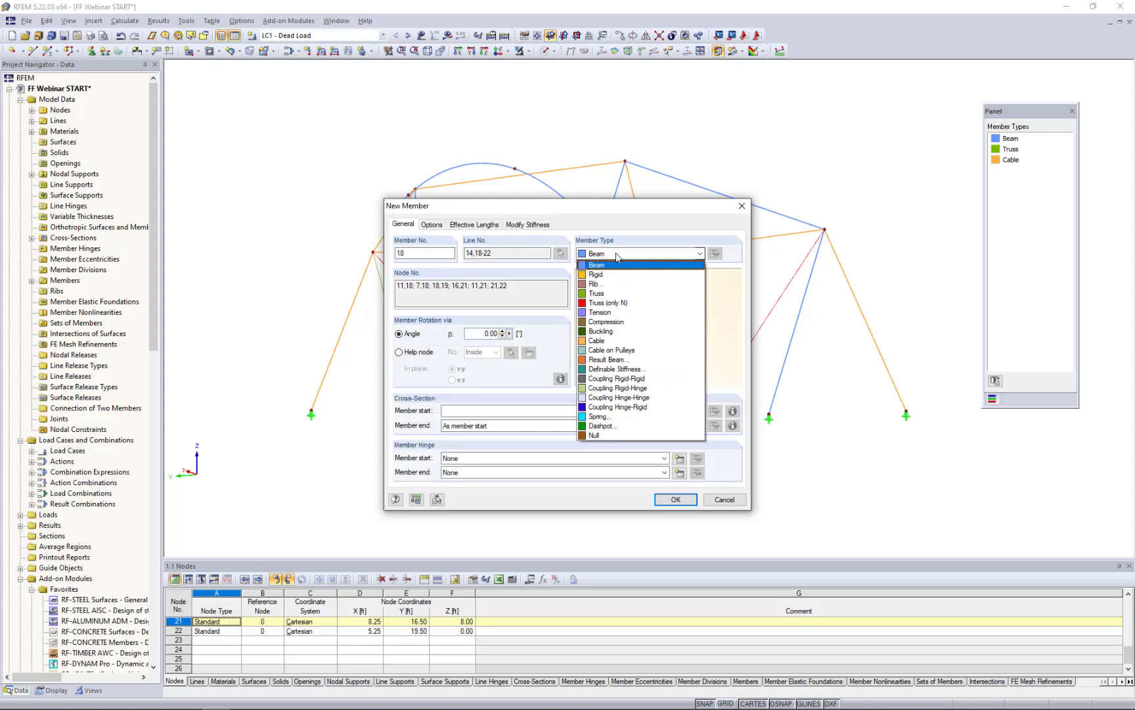
left_click(599, 341)
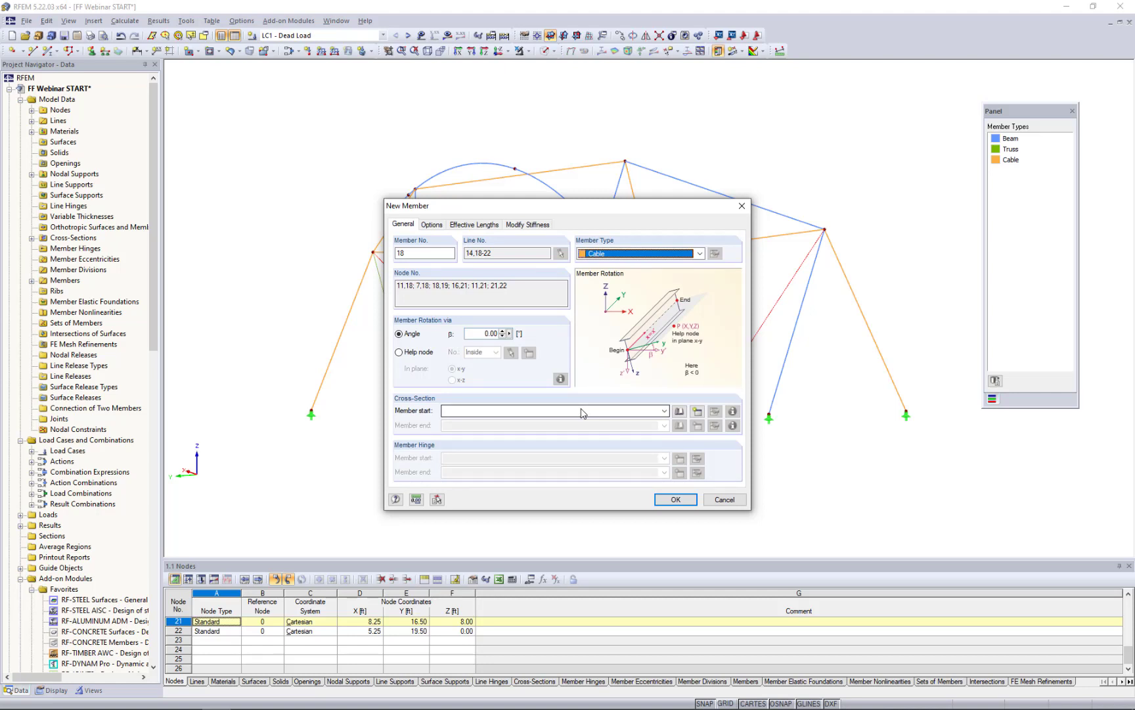
- Assign cross-section 2, RB 5/8 in ASTM Cable Material, to the new cable members and apply the line edits
left_click(582, 411)
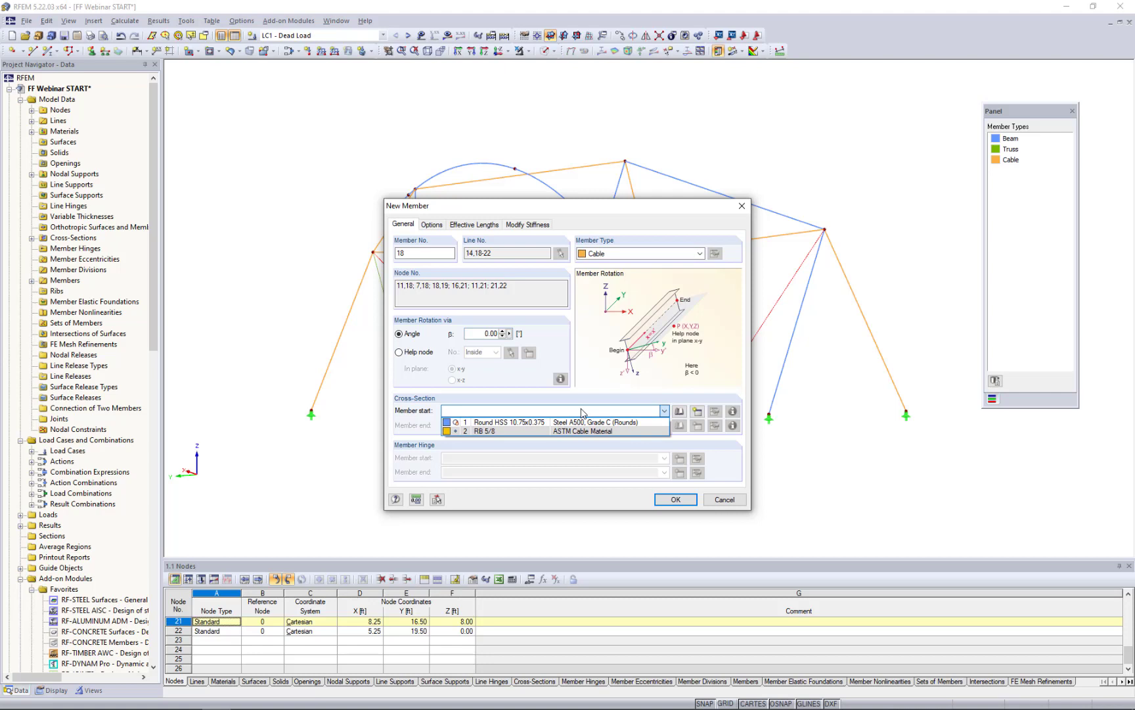
left_click(529, 432)
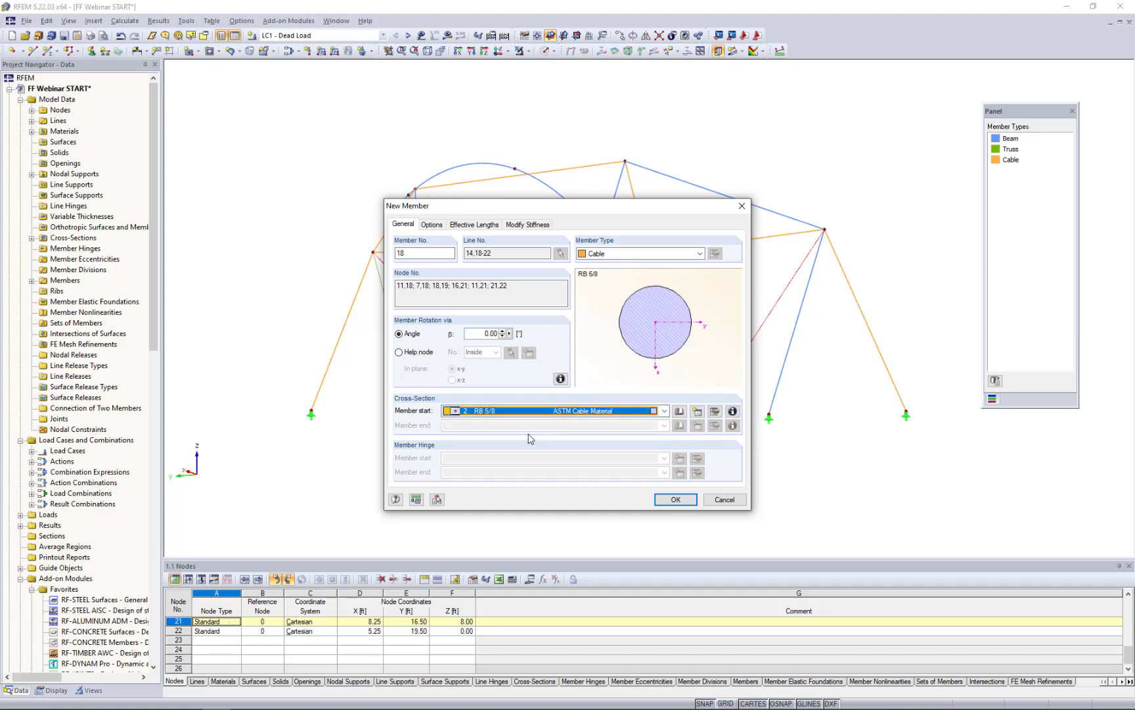
left_click(675, 500)
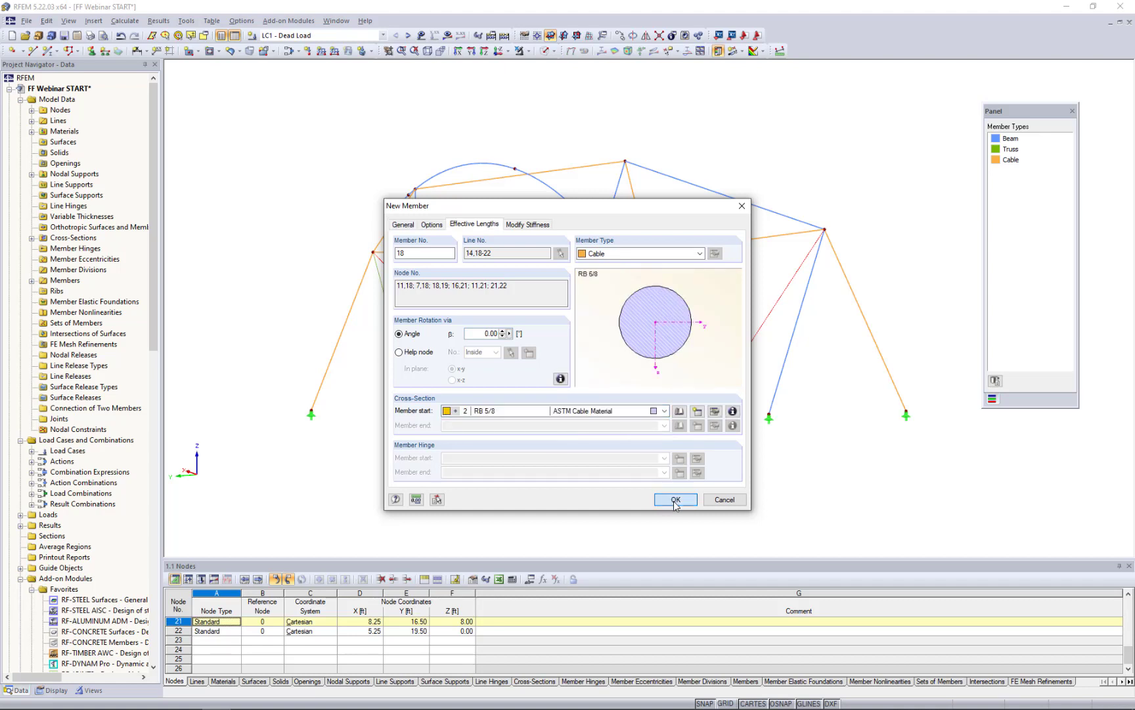
left_click(546, 383)
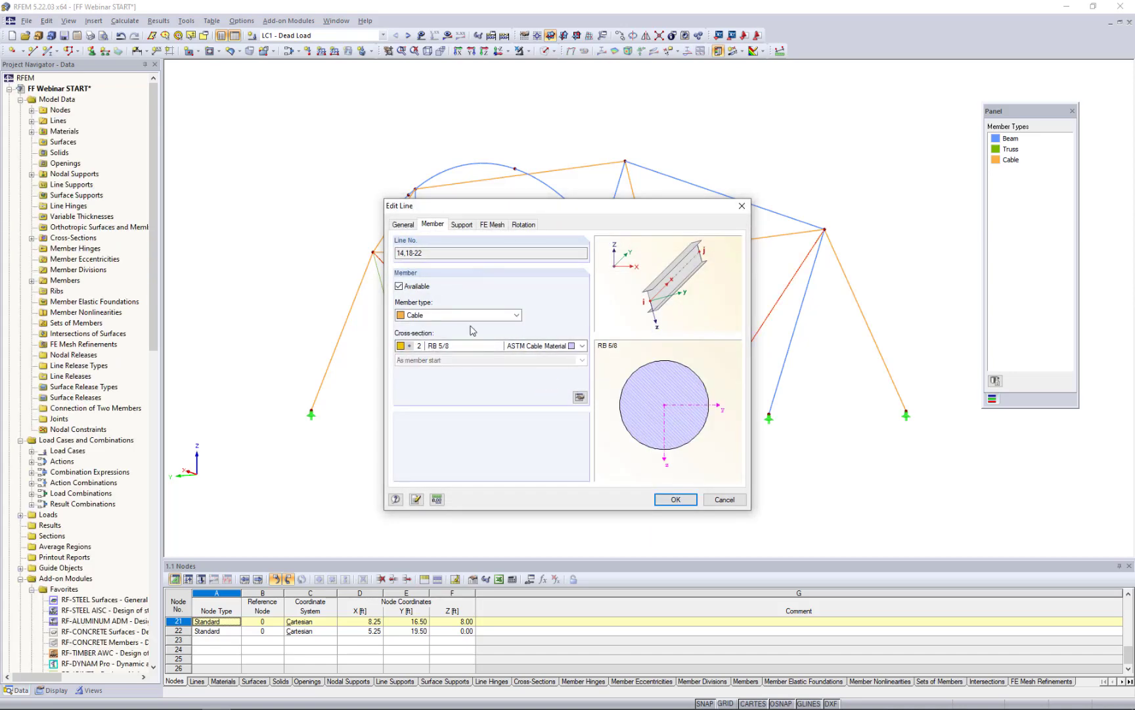
left_click(676, 499)
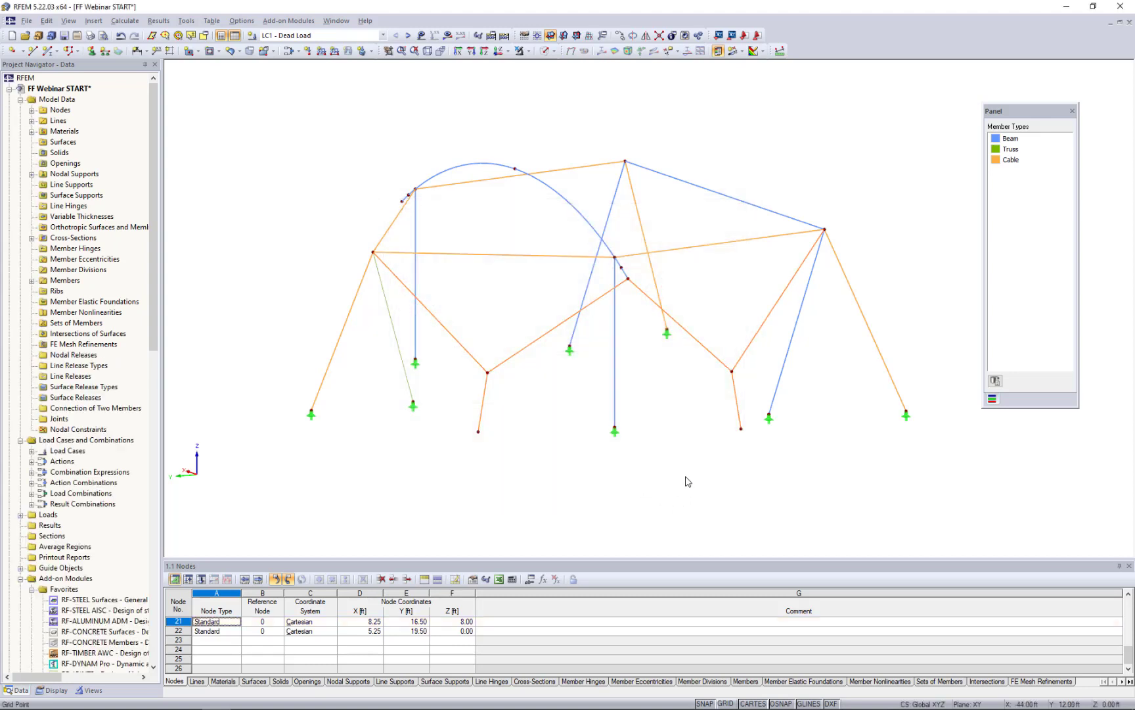
- Mirror a copy of both Y-shaped cable groups about the plane parallel to Y-Z through the truss member's top node
middle_click_drag(684, 479, 590, 504, "ctrl")
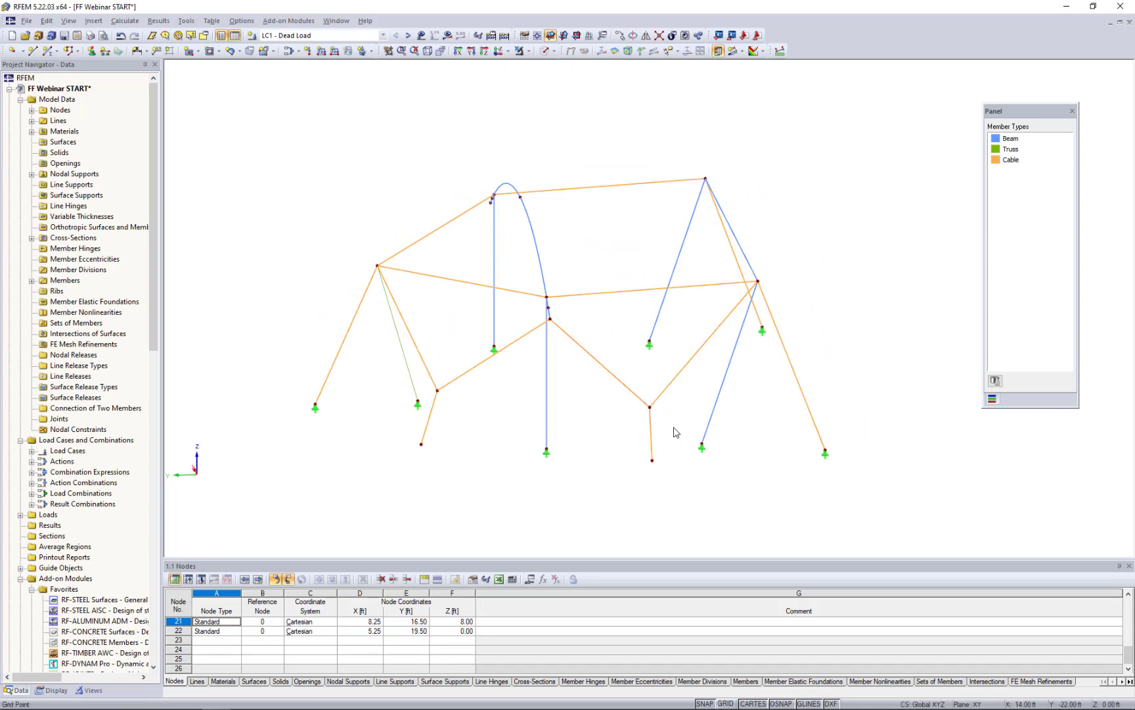
left_click(627, 389)
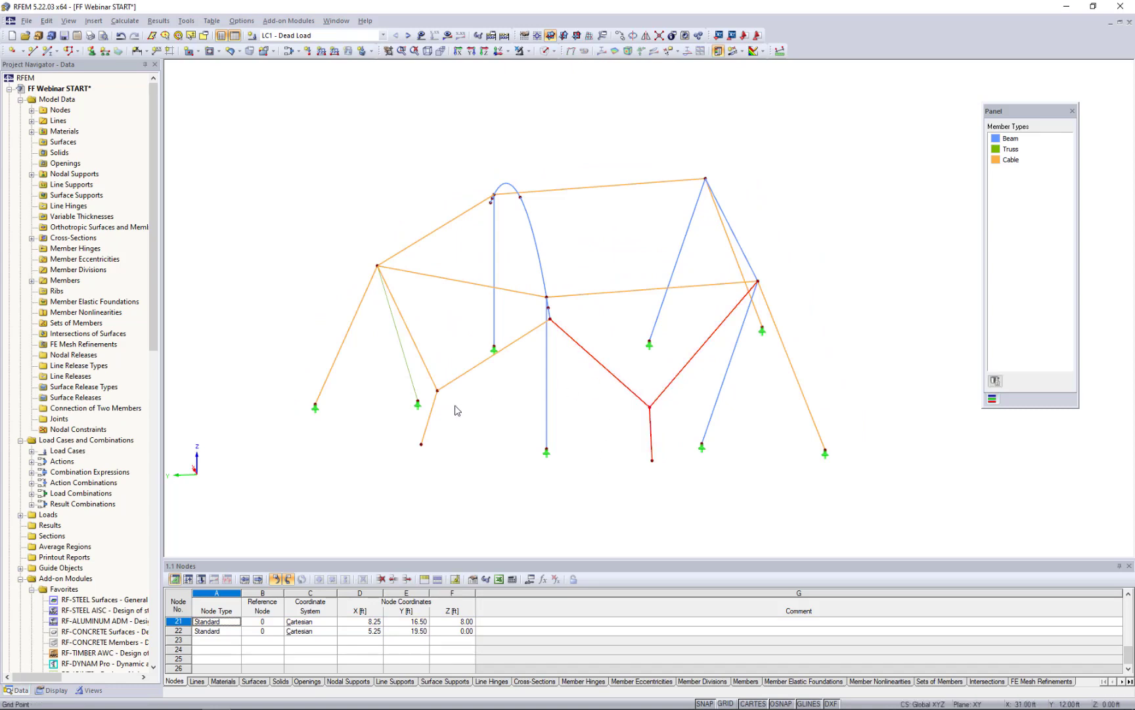
left_click_drag(466, 411, 431, 376)
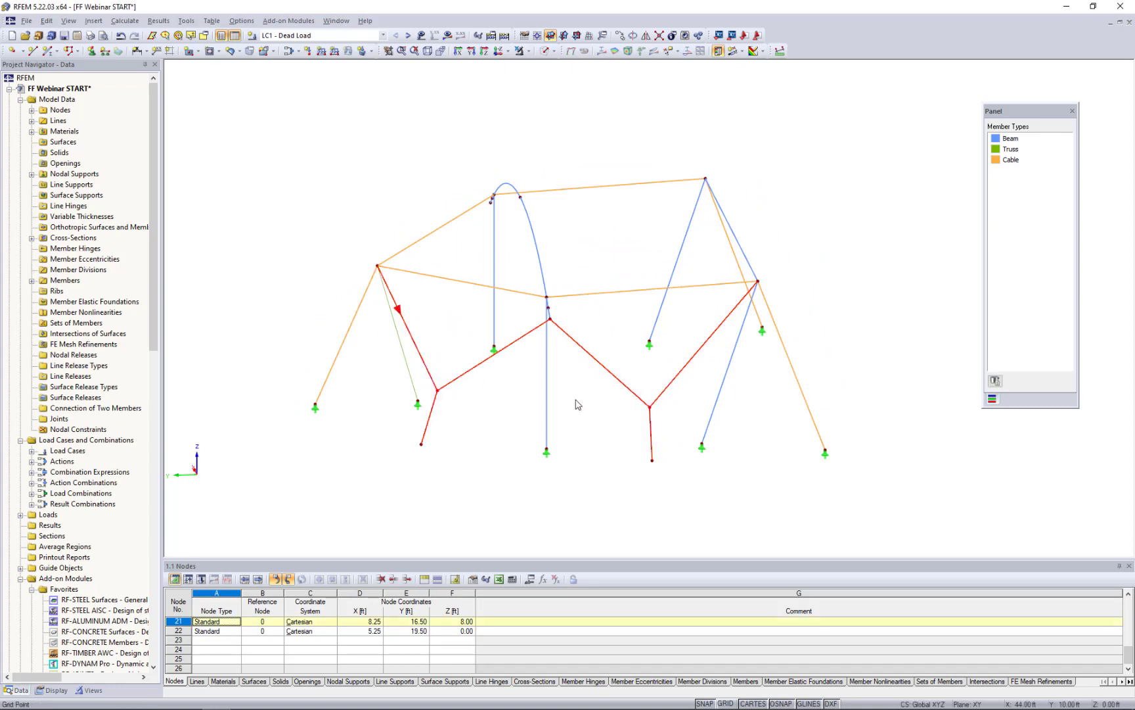
middle_click_drag(776, 287, 683, 276, "ctrl")
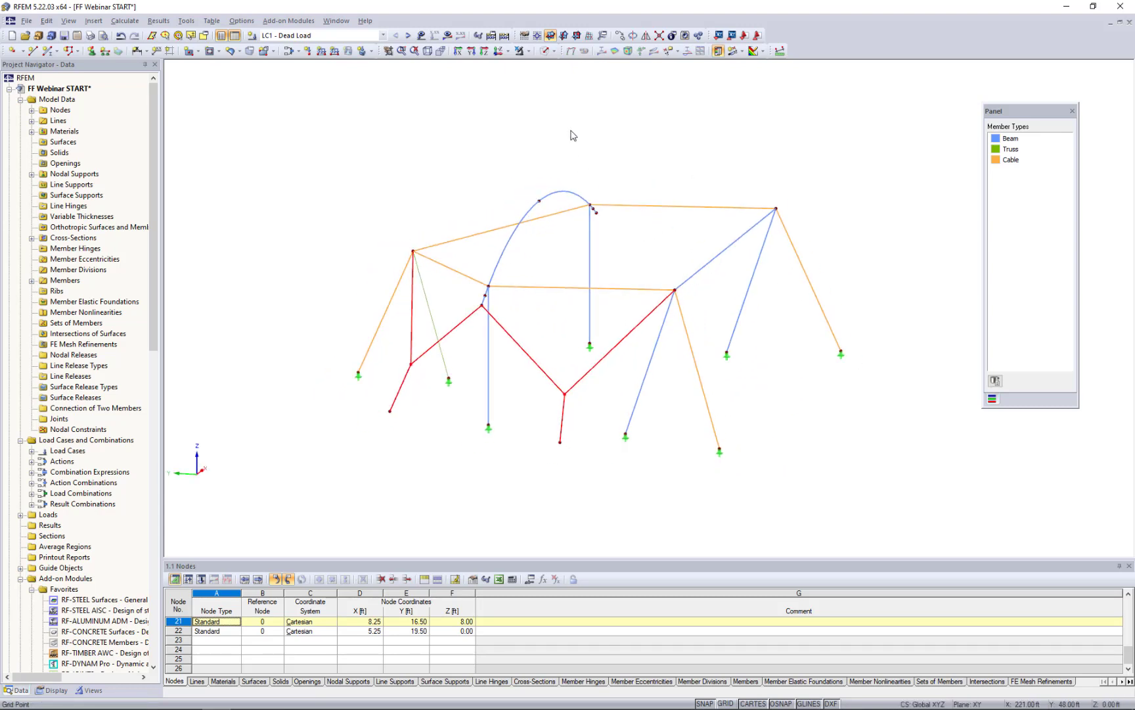
left_click(644, 38)
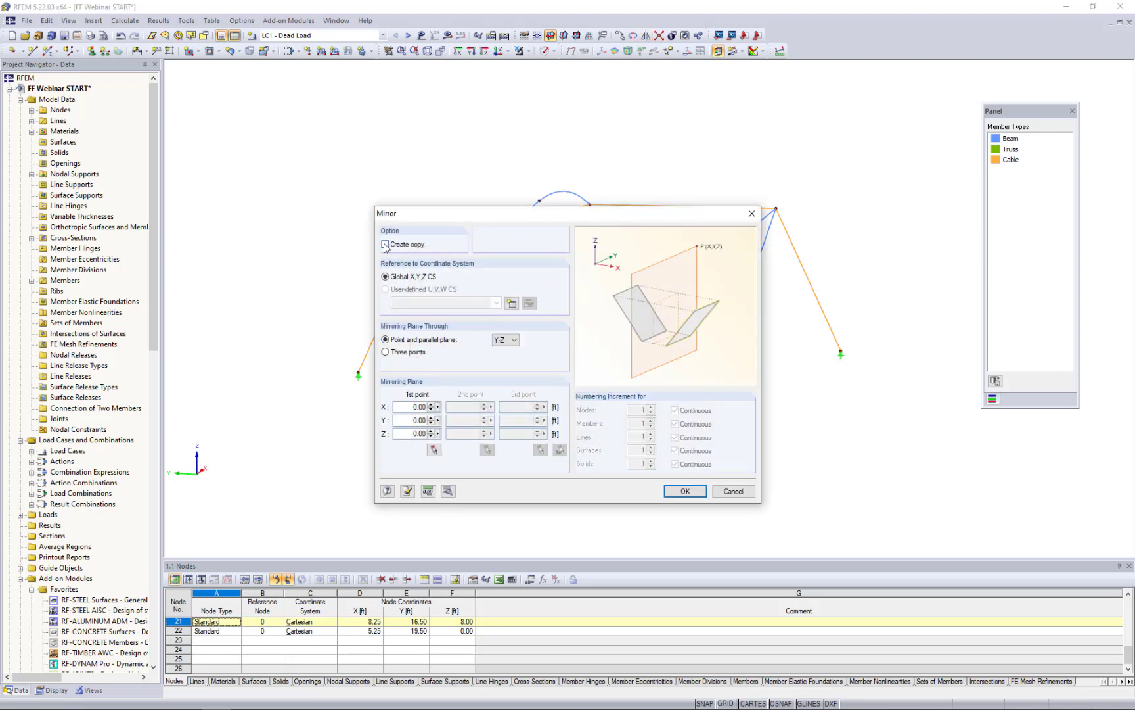
left_click(385, 245)
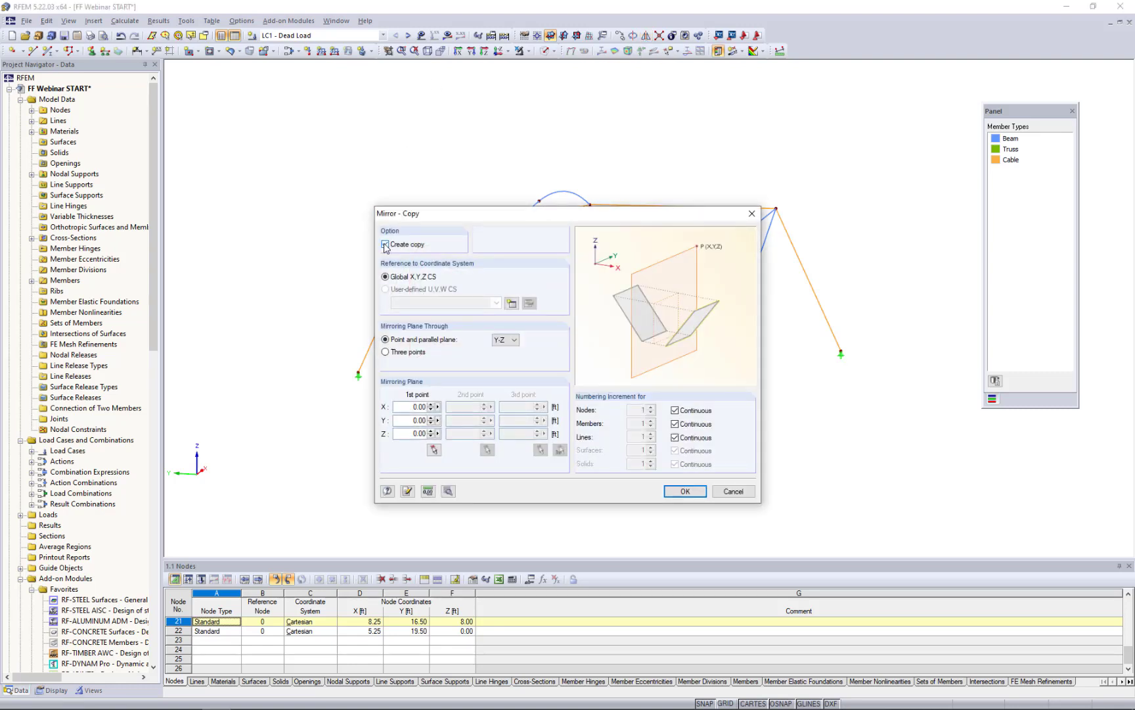
left_click(499, 342)
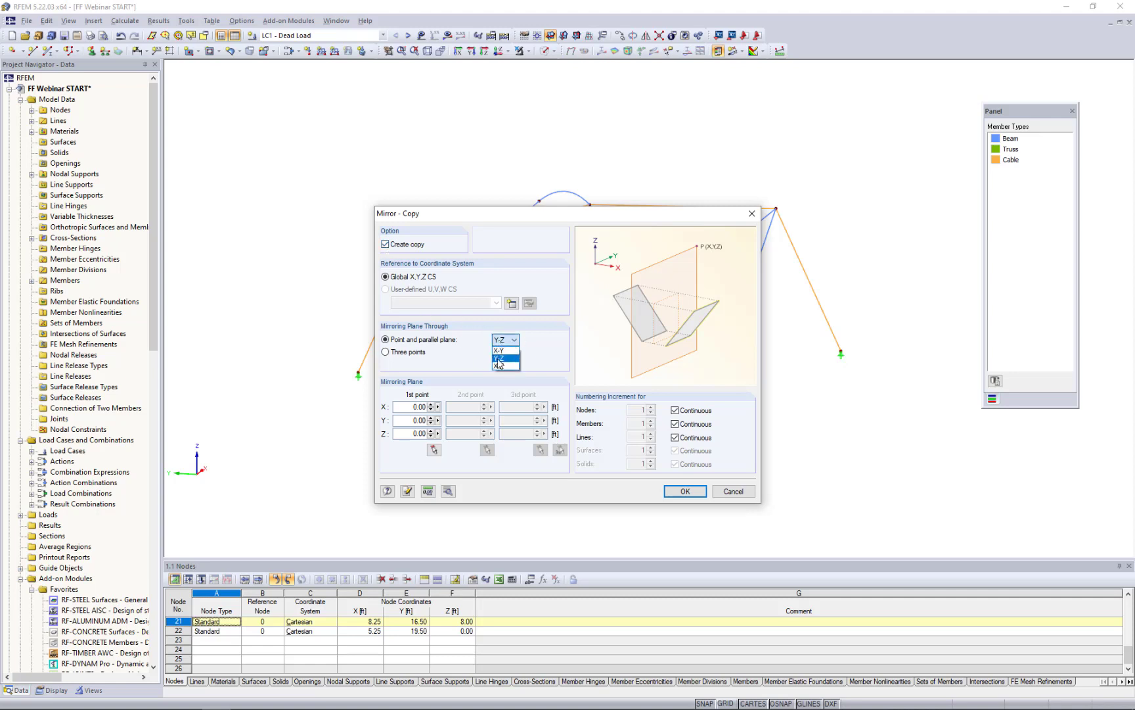
left_click(499, 364)
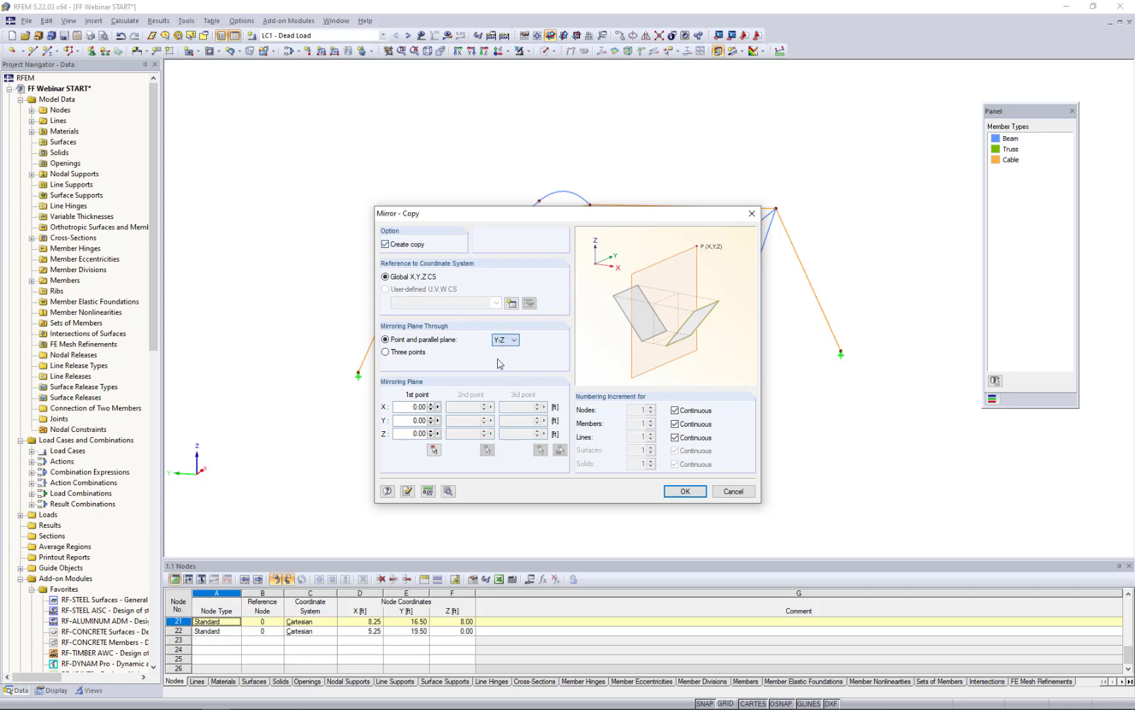
left_click(433, 451)
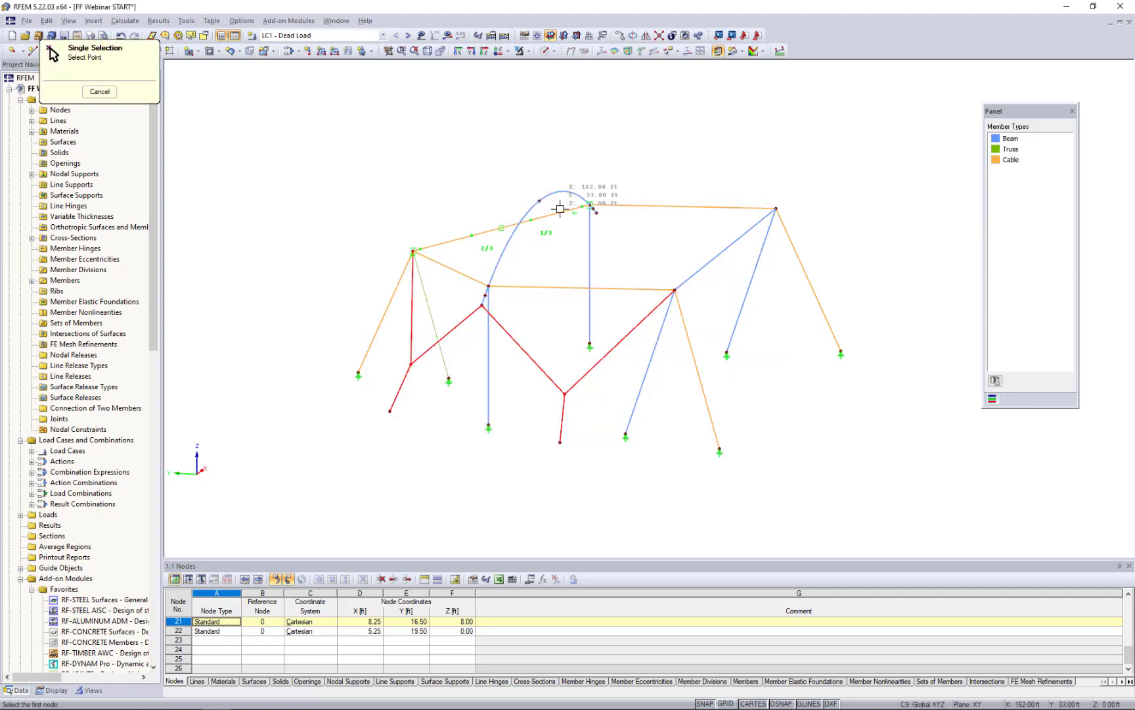
left_click(412, 250)
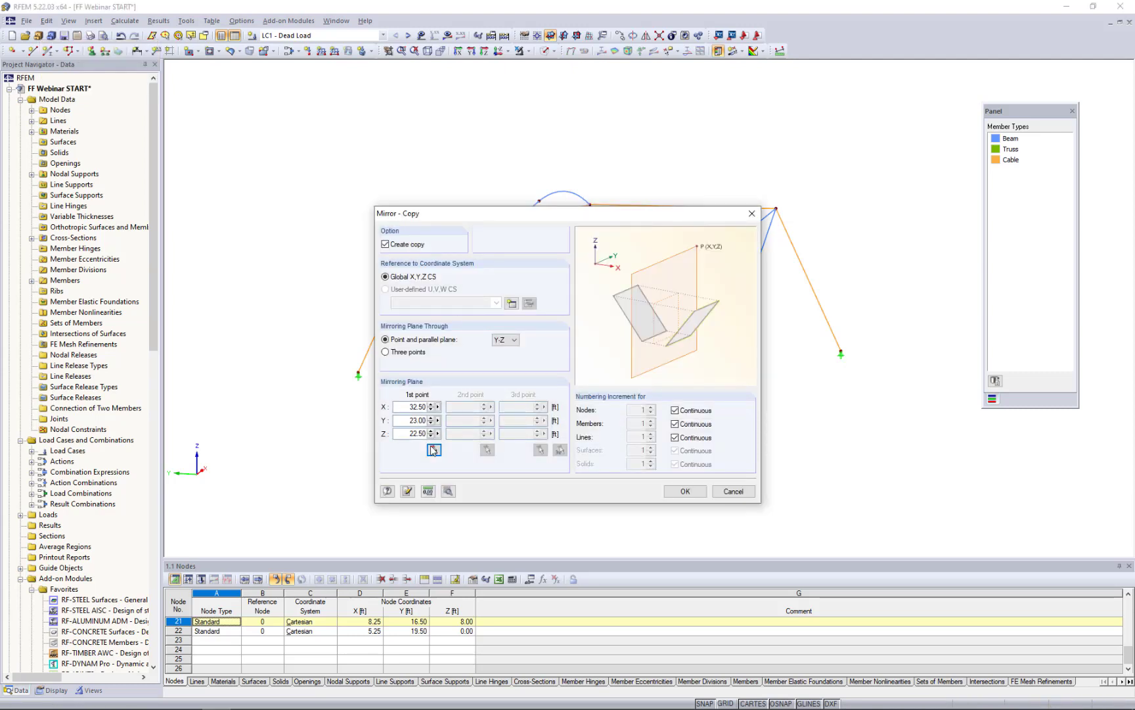
left_click(684, 492)
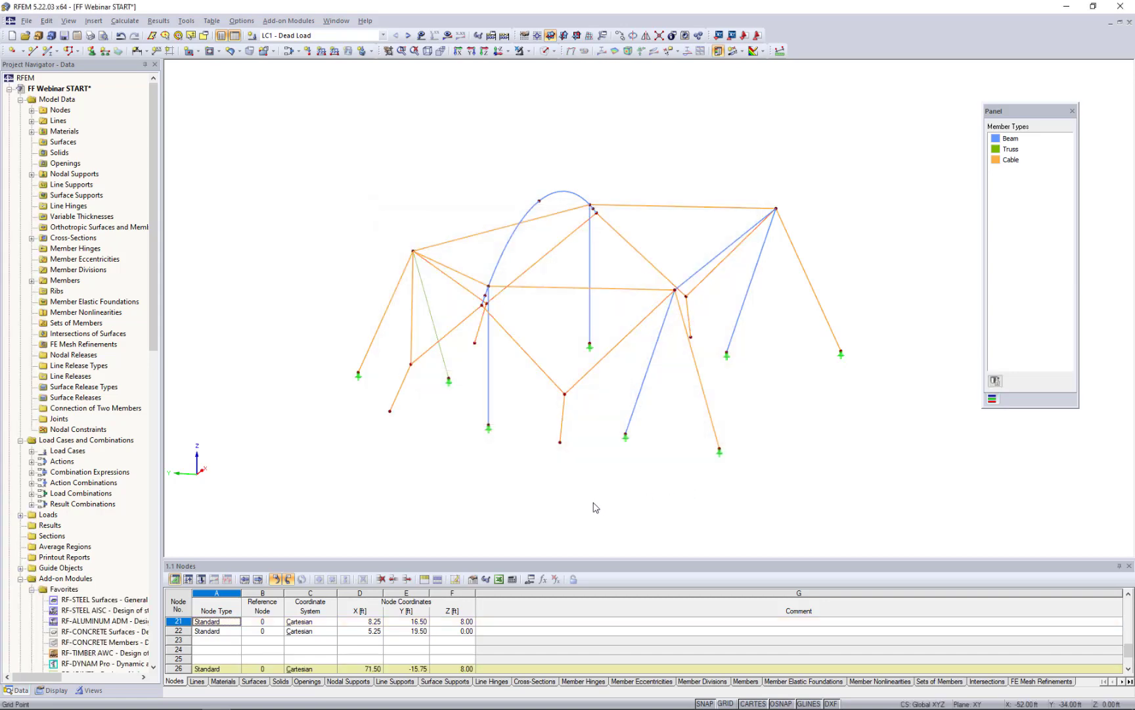
- Examine the support conditions of the existing nodal support at the base of the front corner cable
middle_click_drag(499, 484, 404, 495, "ctrl")
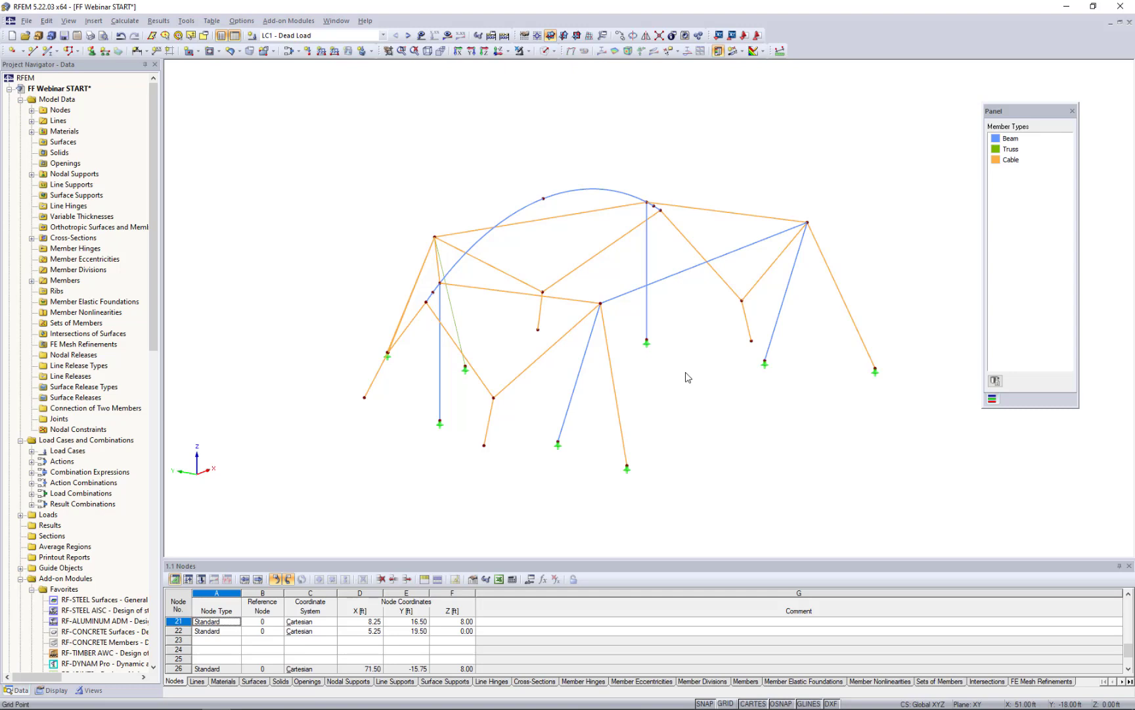
scroll(623, 475, "up", 3)
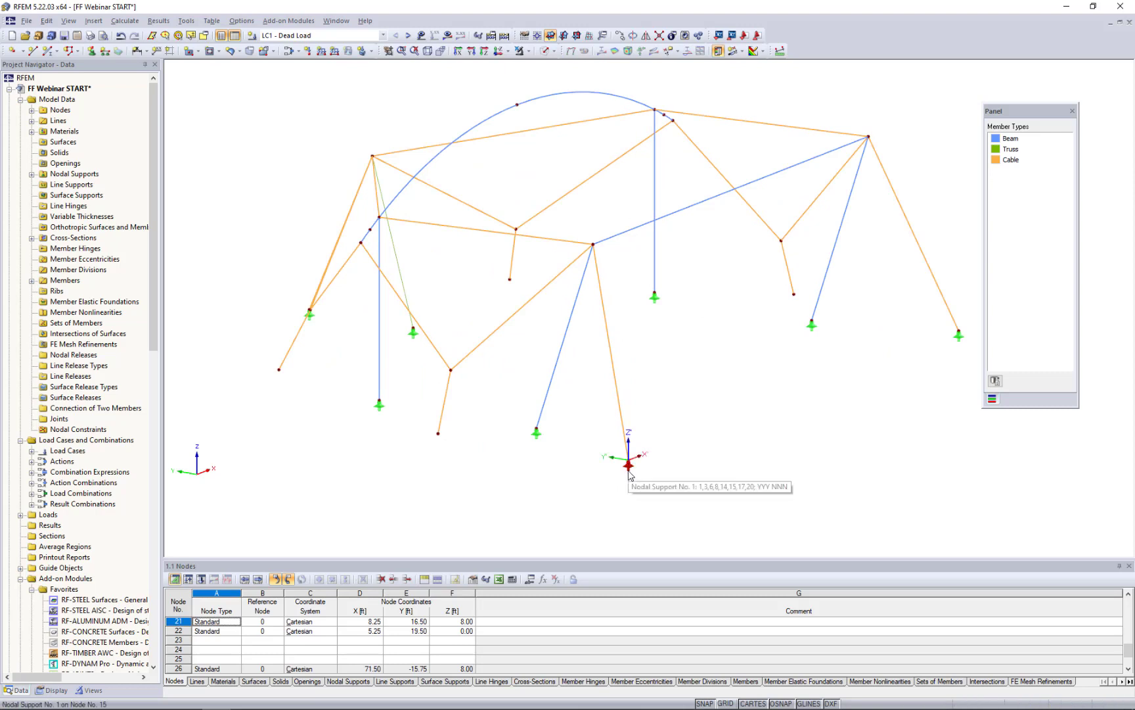
double_click(628, 468)
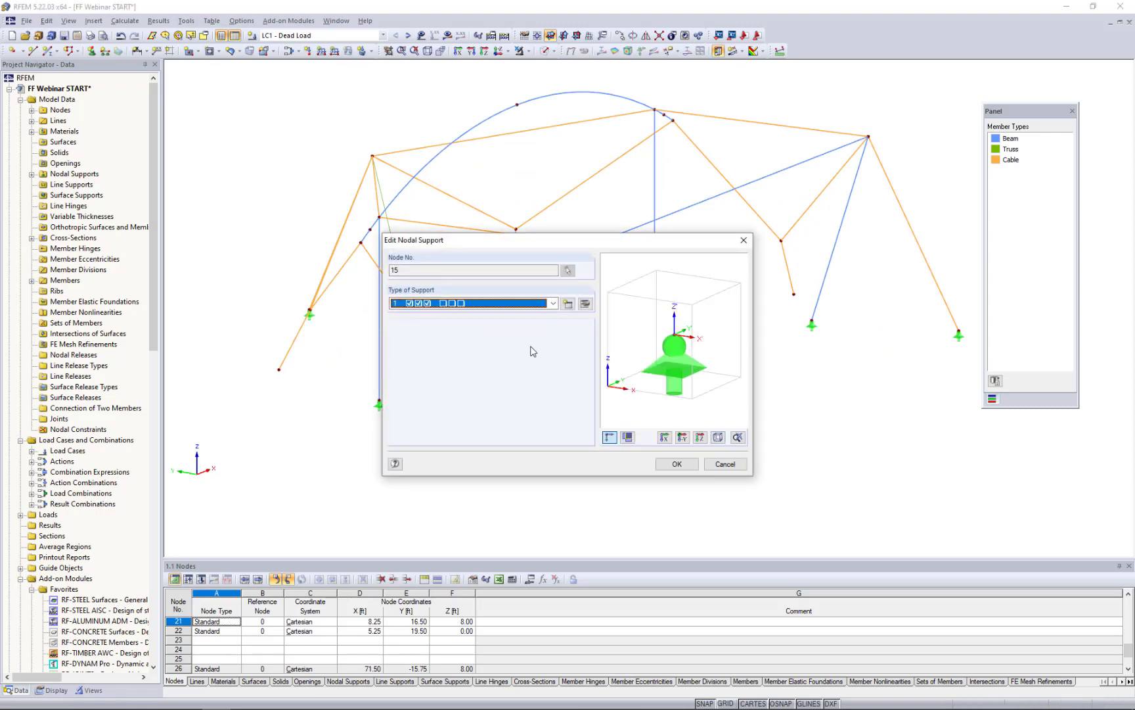
left_click(585, 303)
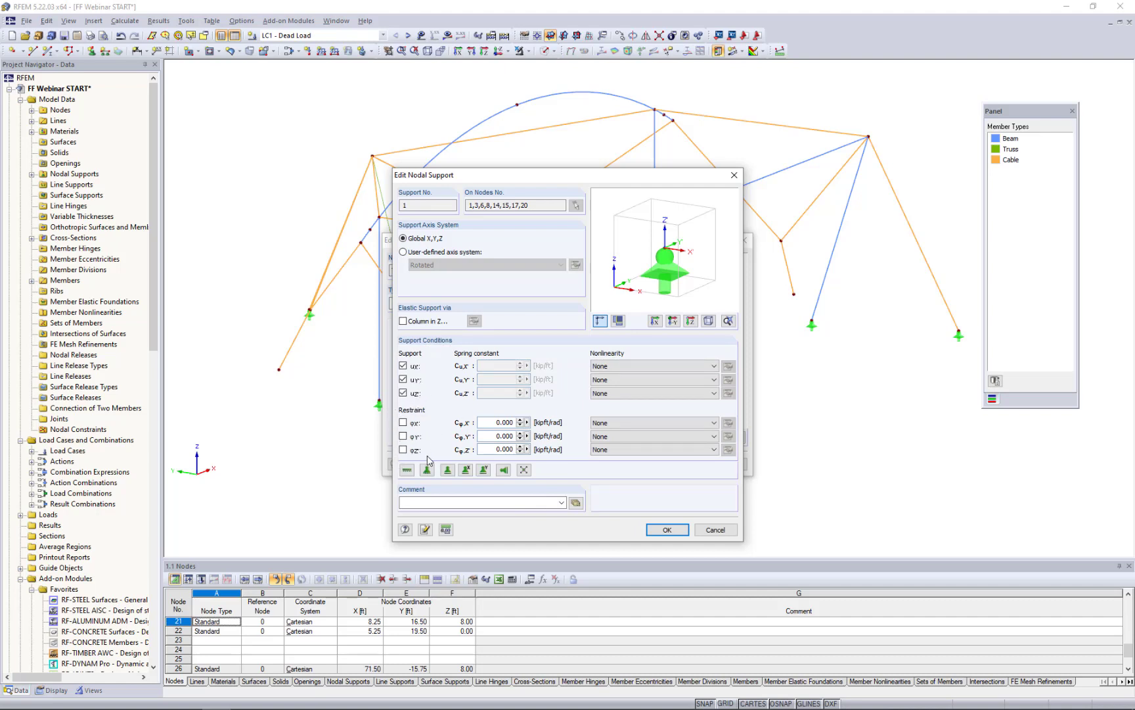
left_click(721, 531)
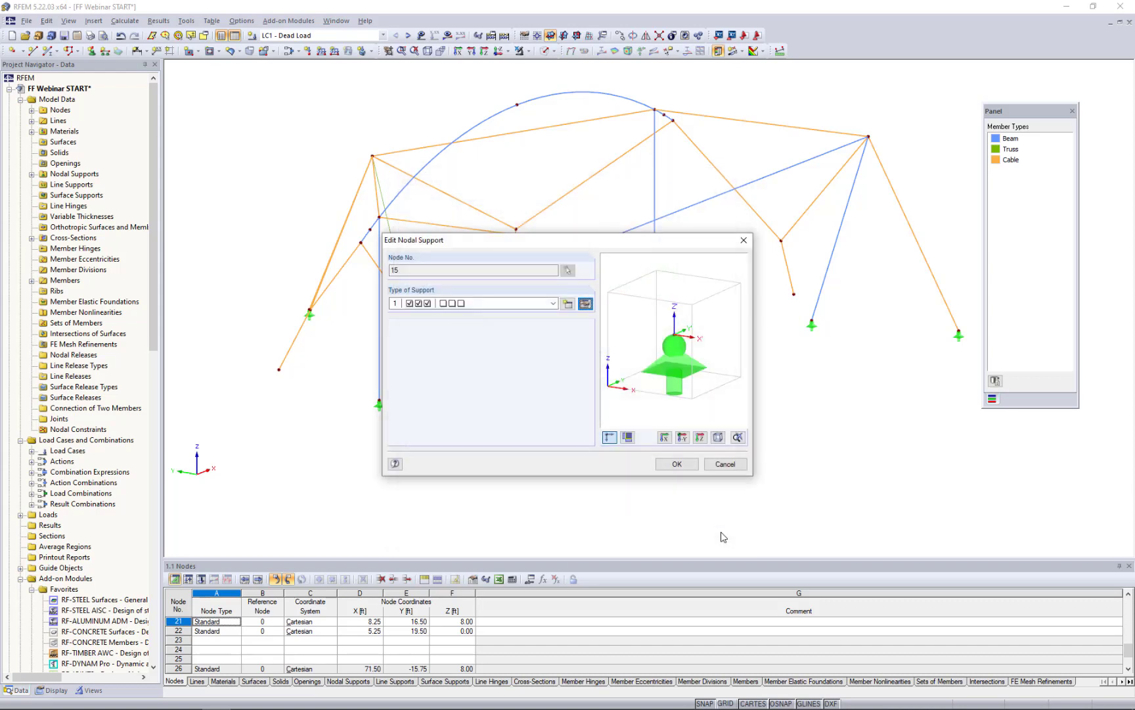
left_click(726, 465)
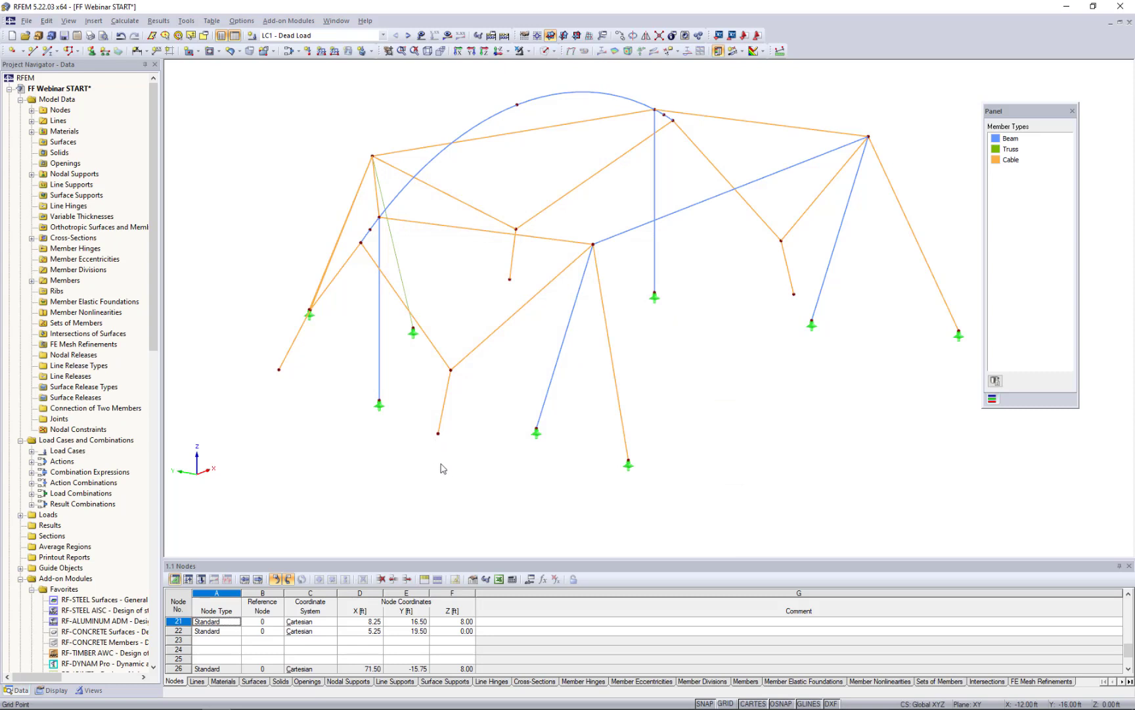
- Place nodal supports of existing type 1, fixed in translation and free in rotation, at the bases of the four Y-shaped cable groups
middle_click_drag(441, 471, 529, 478, "ctrl")
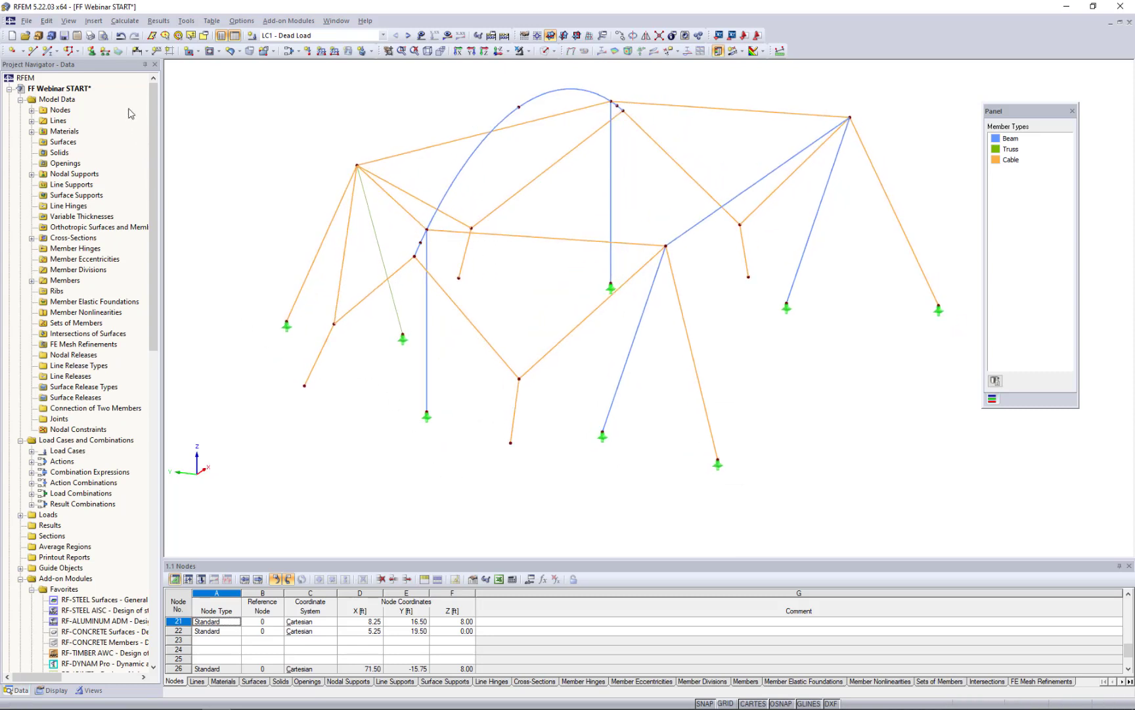
left_click(92, 54)
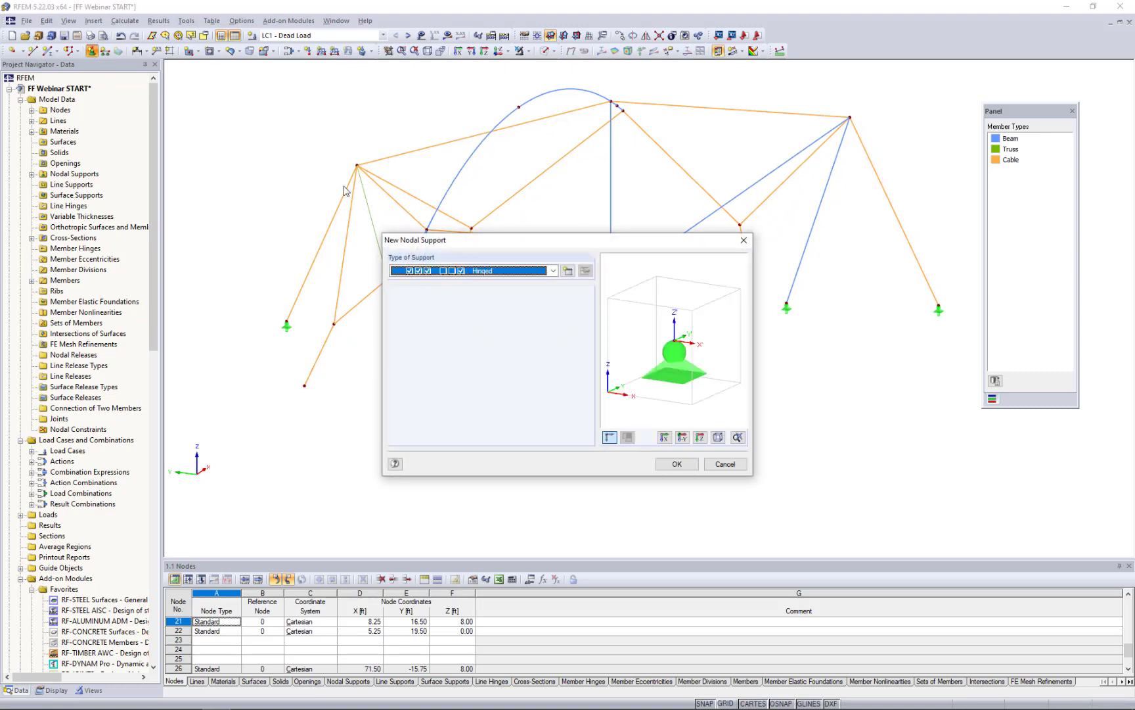
left_click(554, 271)
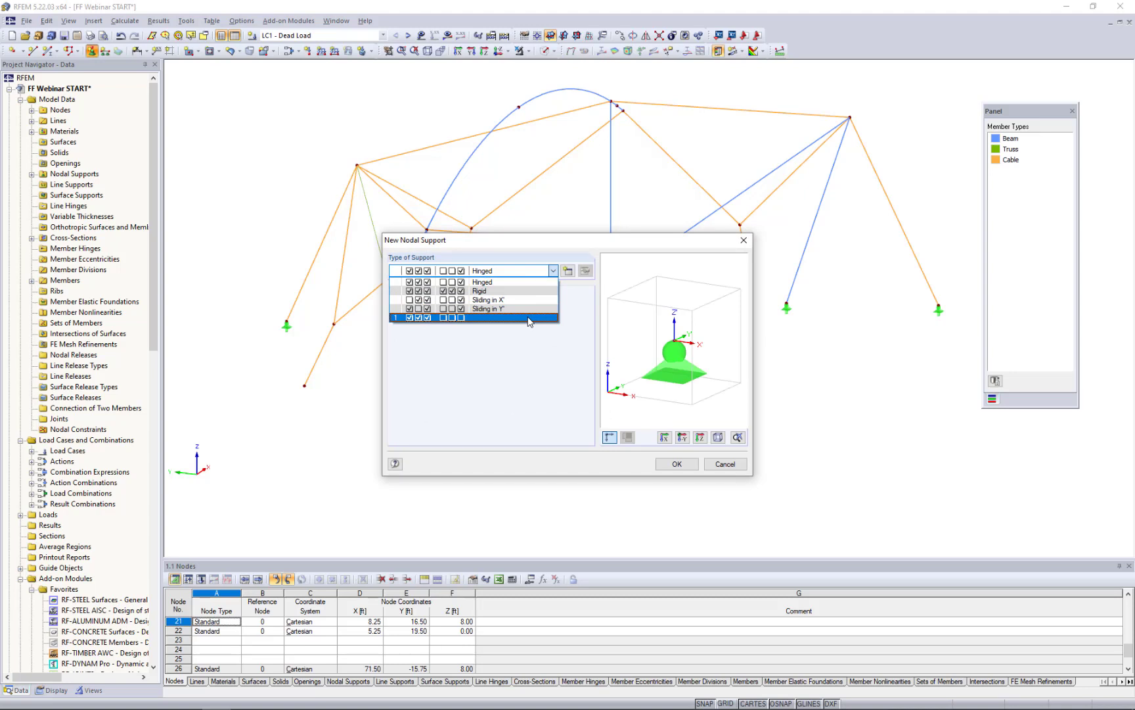
left_click(530, 318)
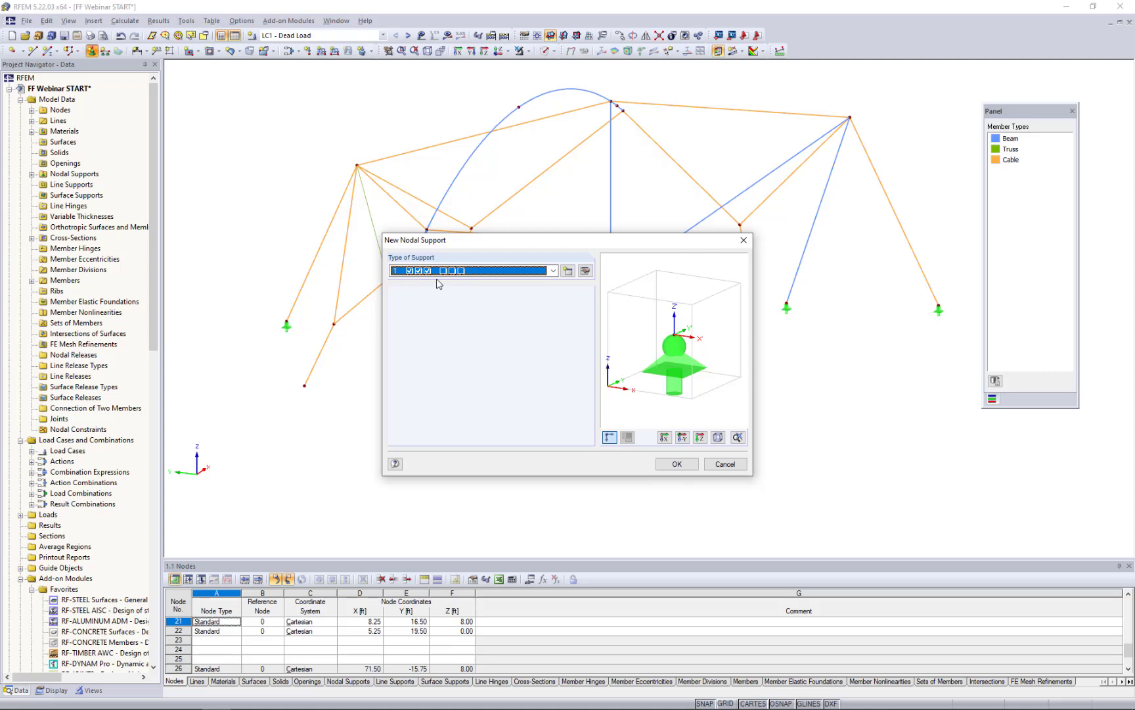
left_click(677, 464)
left_click(304, 385)
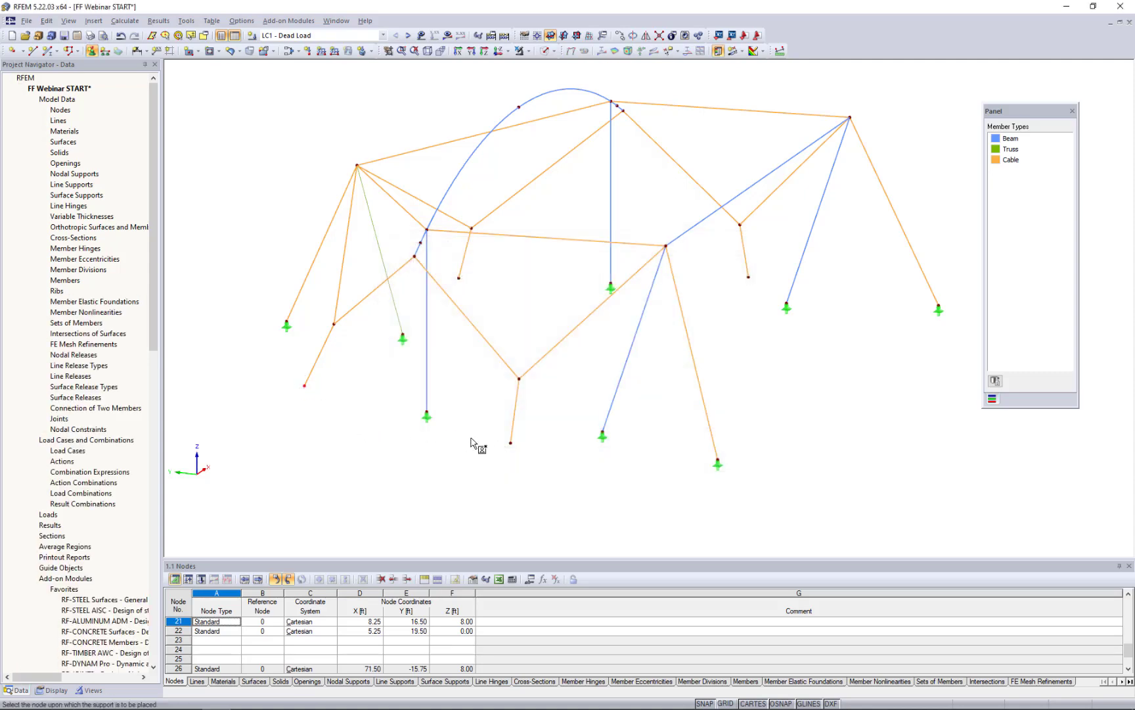
left_click(511, 443)
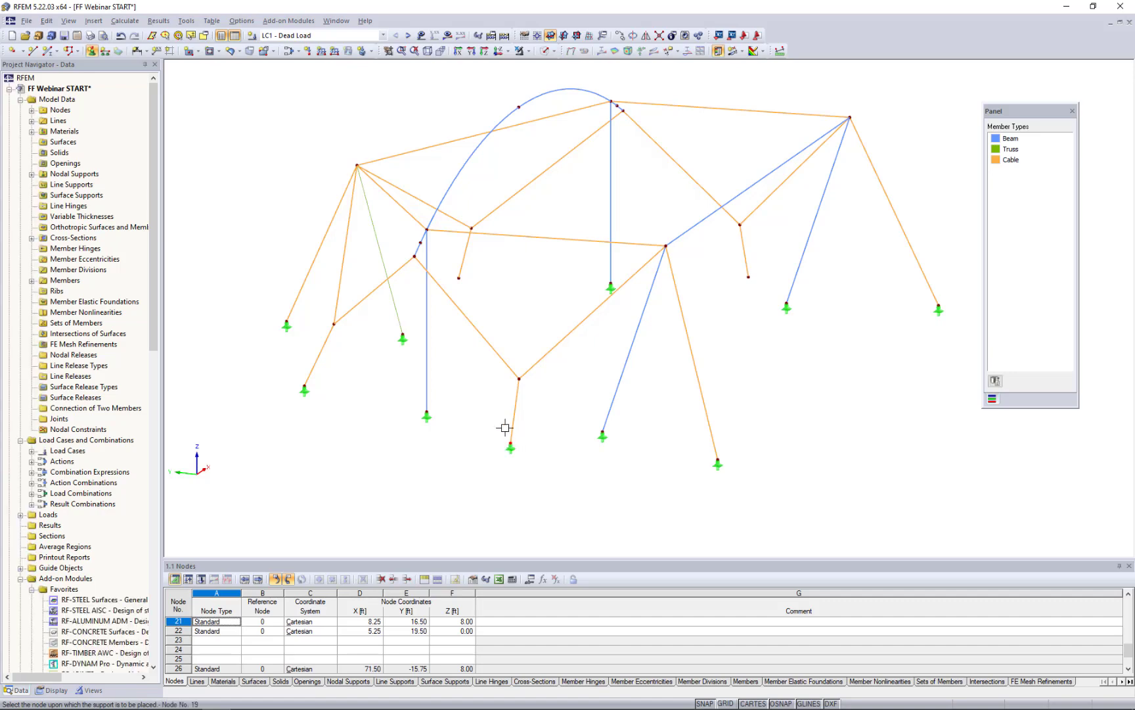
left_click(459, 276)
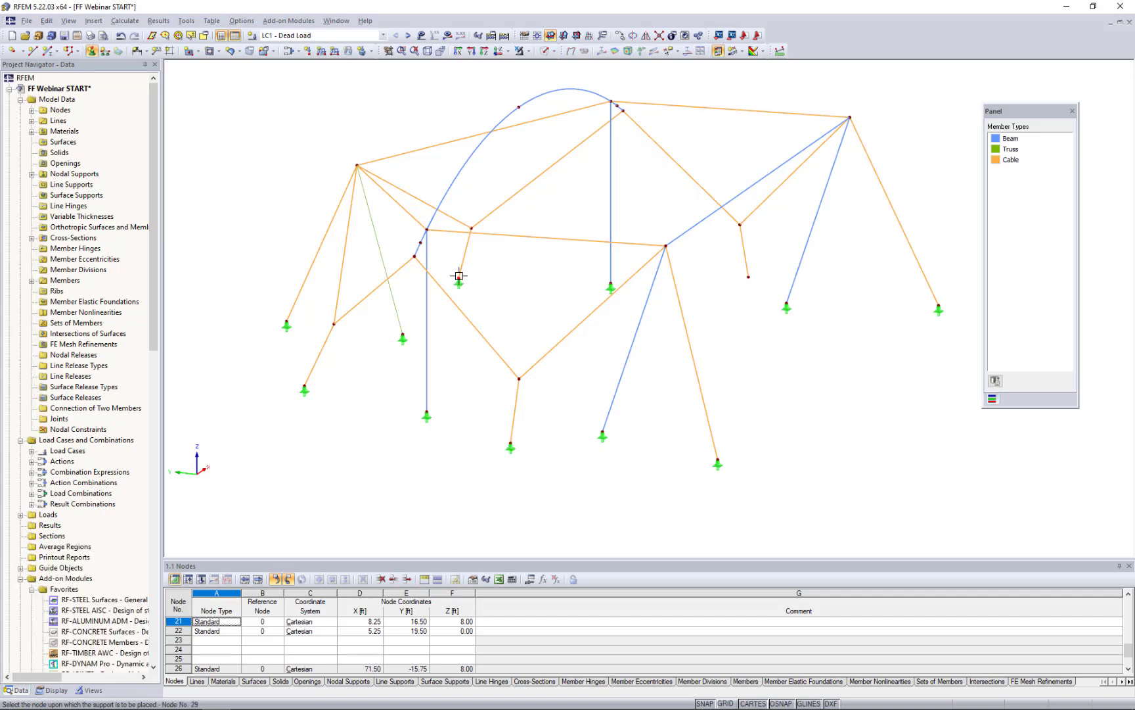
left_click(748, 277)
key("Escape")
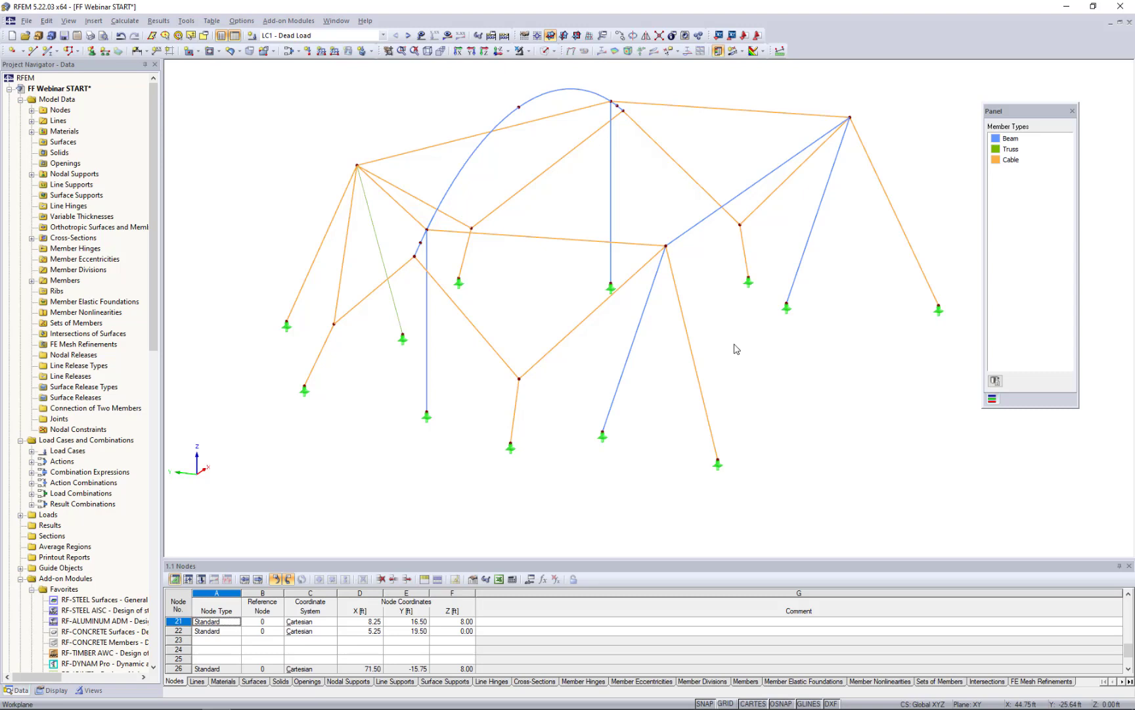
- Start a new quadrangle surface and create a material for it named Membrane with the Orthotropic Elastic 2D material model
middle_click_drag(807, 413, 814, 452, "ctrl")
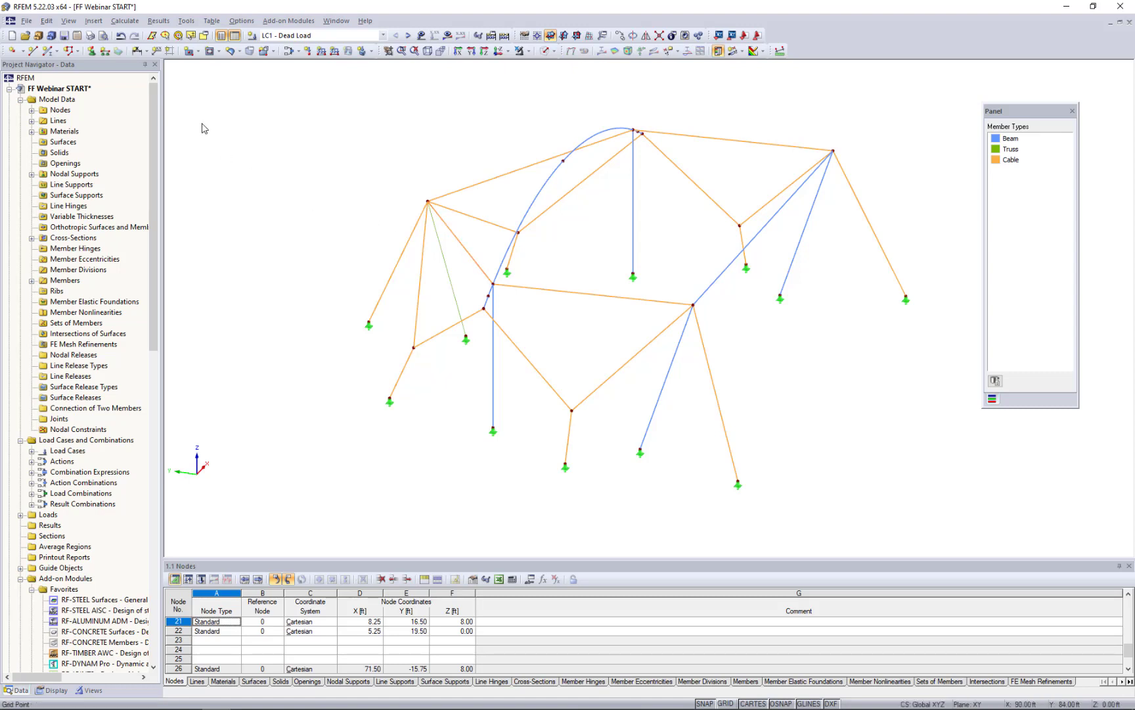
left_click(198, 51)
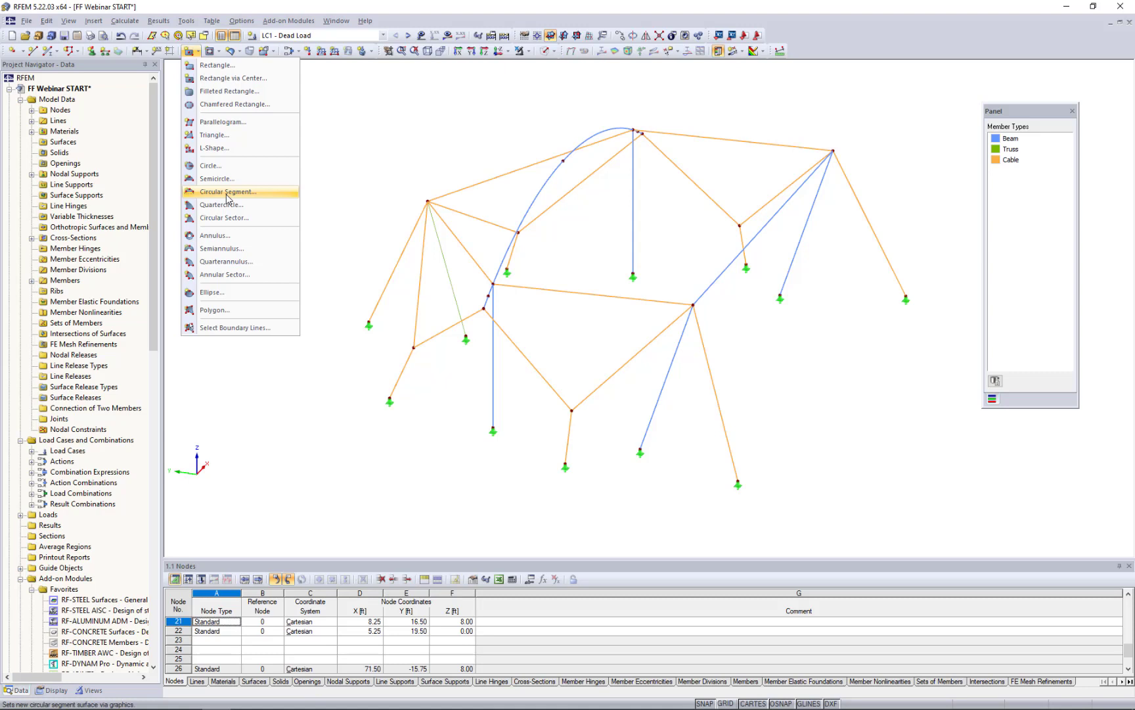
left_click(238, 52)
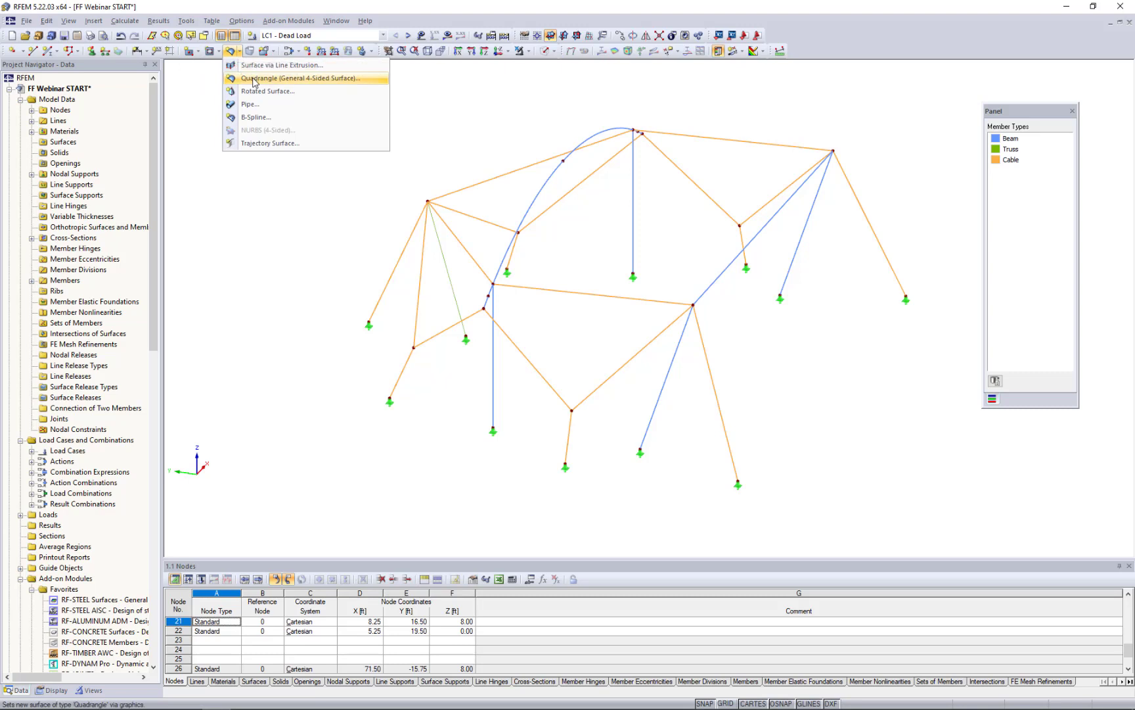
left_click(254, 79)
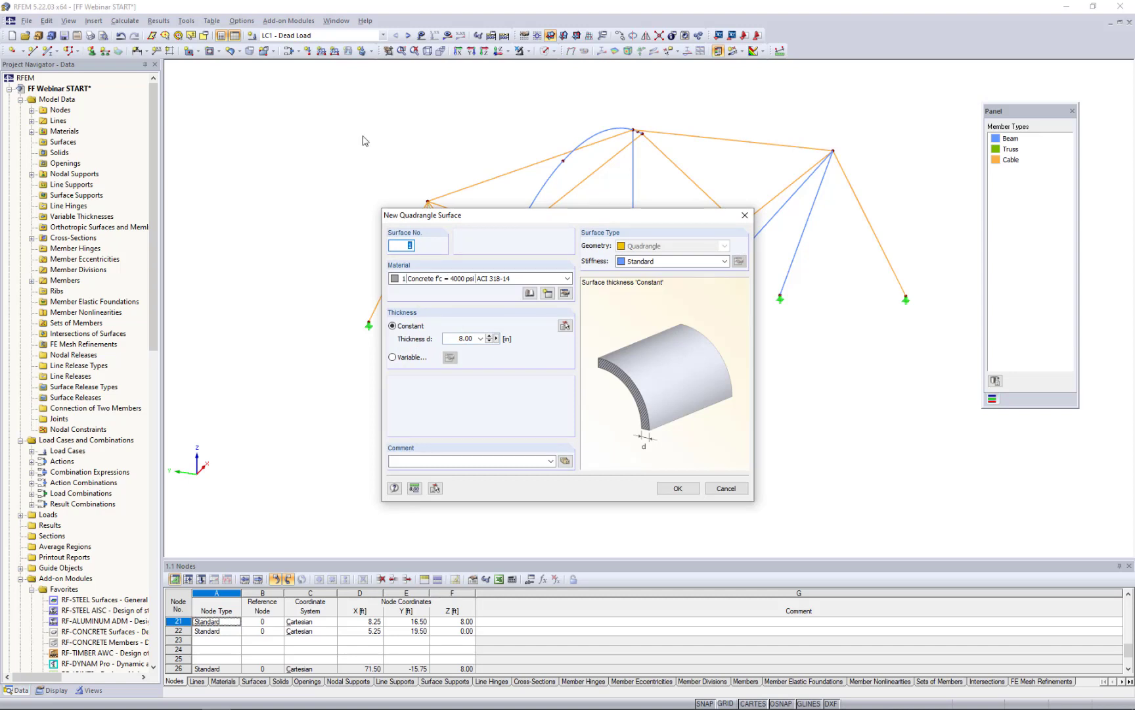
left_click_drag(486, 215, 388, 170)
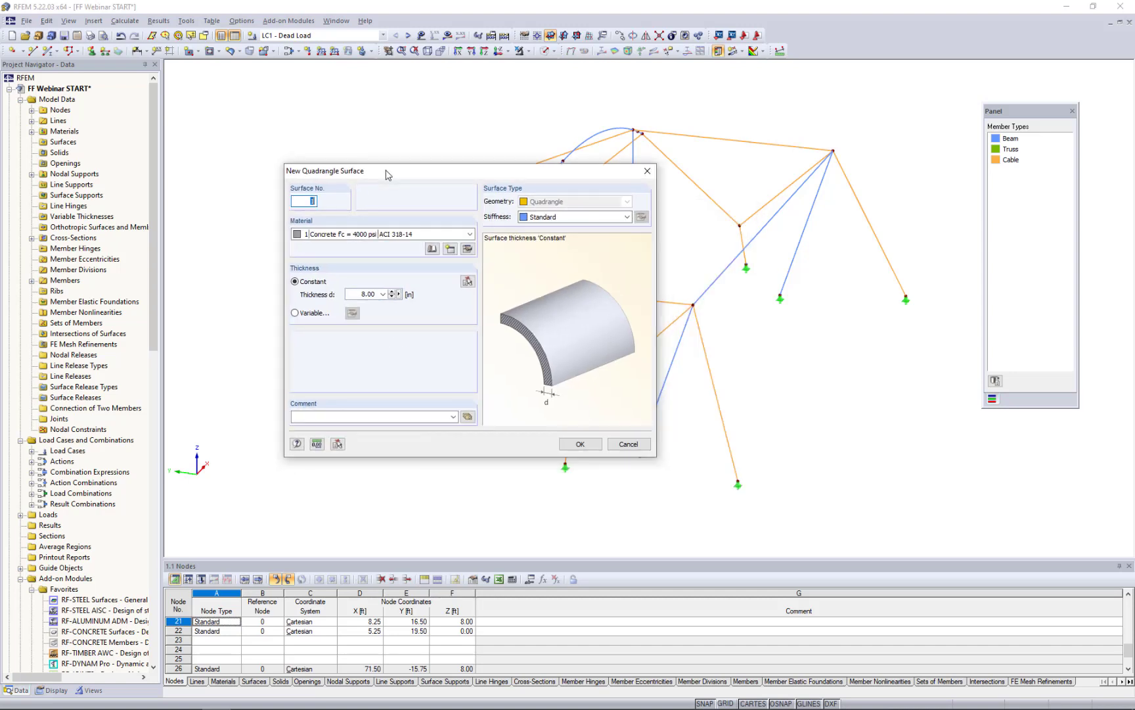
left_click(450, 249)
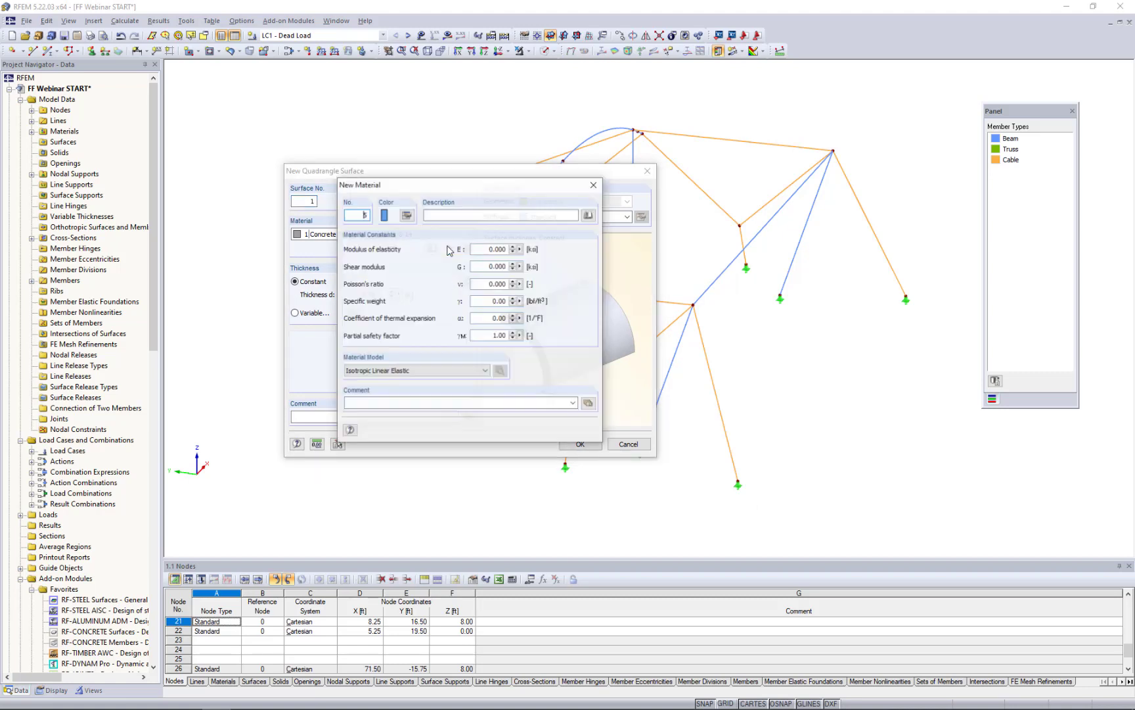
left_click(452, 214)
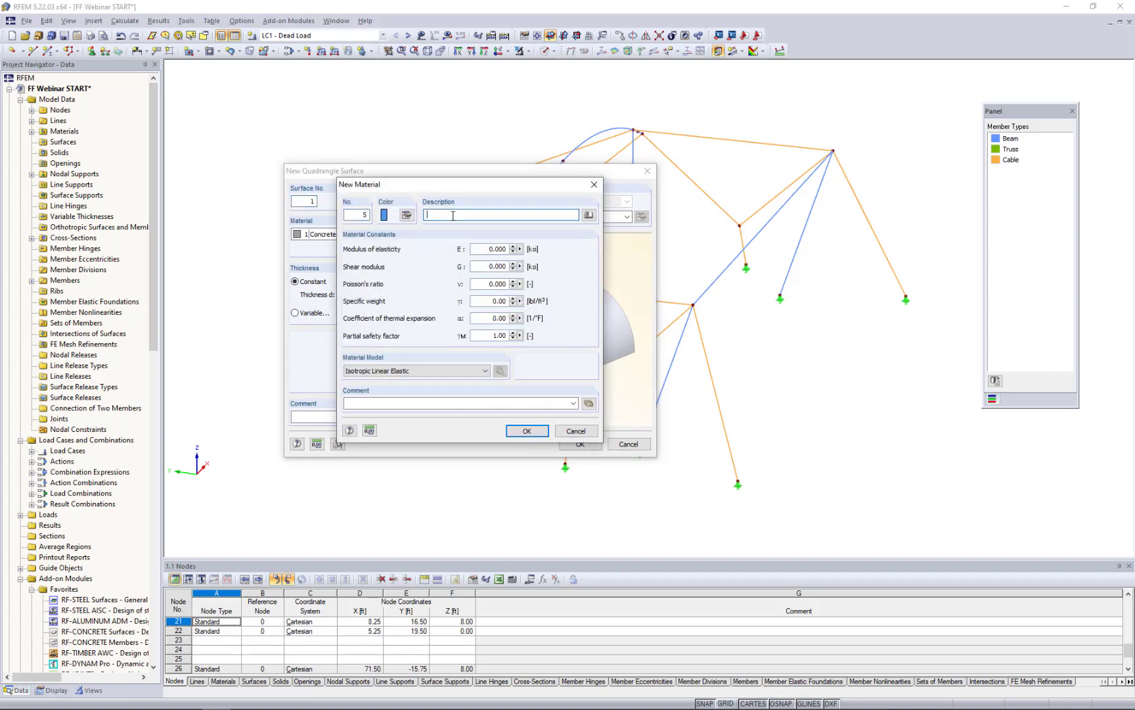
type("Membrane")
left_click(385, 373)
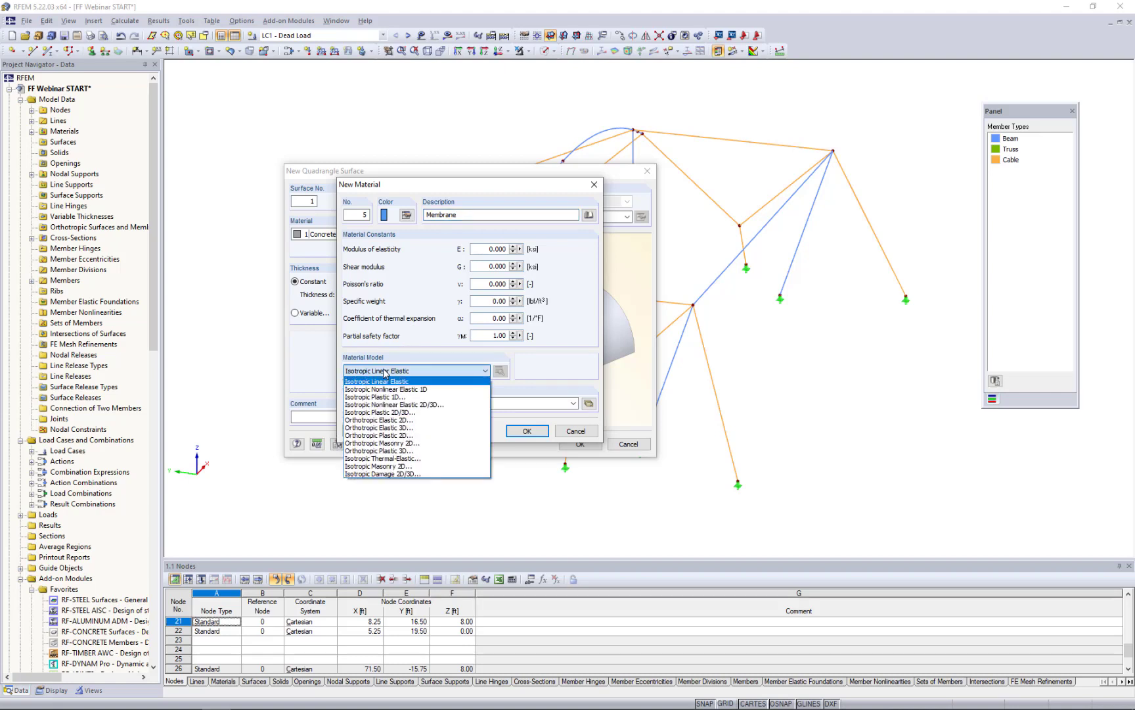
left_click(379, 420)
left_click(378, 420)
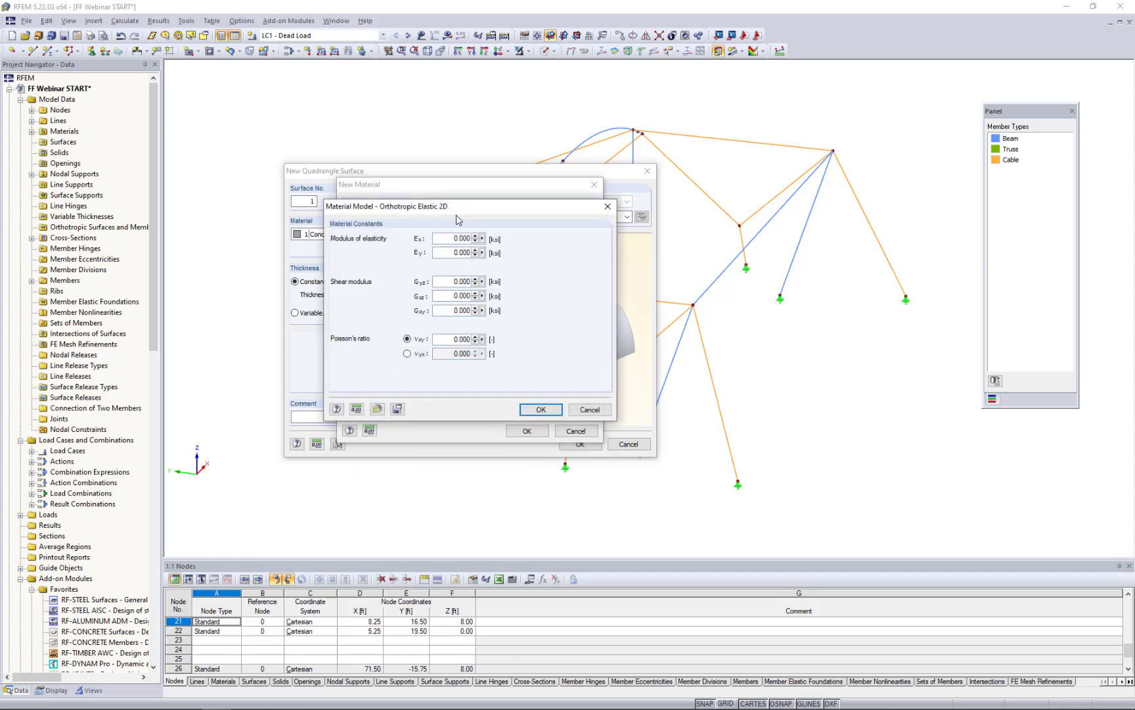
- Set the membrane material's moduli of elasticity to 1.0 GPa in x and 0.8 GPa in y
left_click_drag(458, 209, 596, 253)
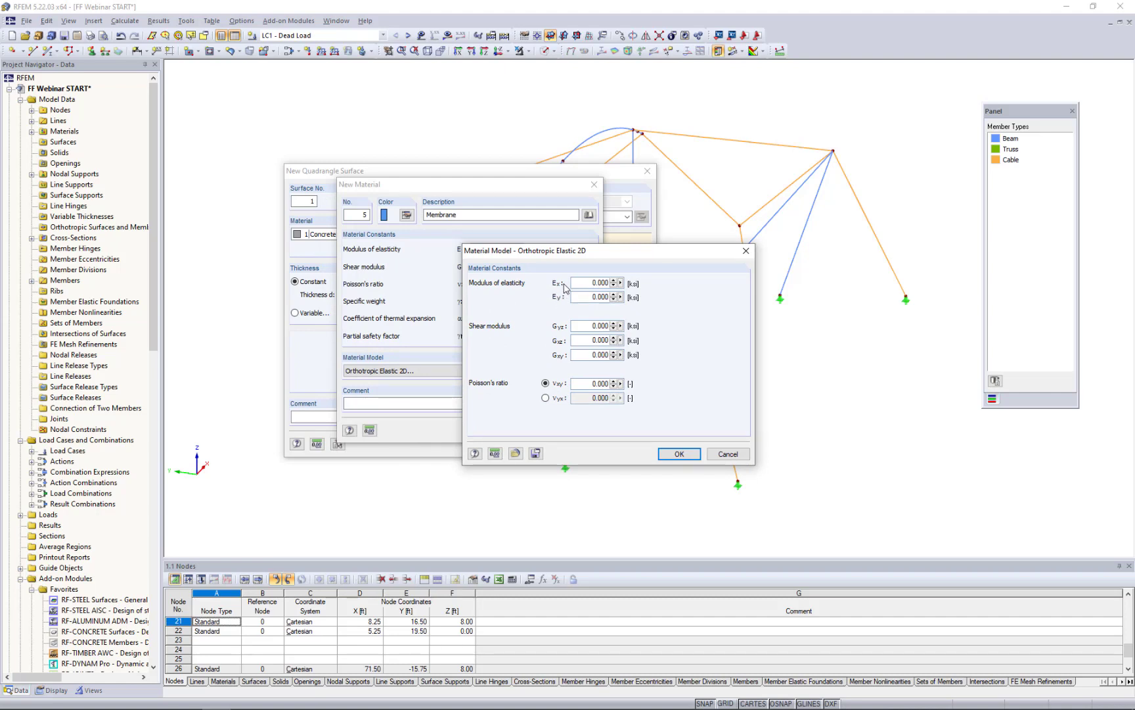
left_click_drag(575, 250, 482, 245)
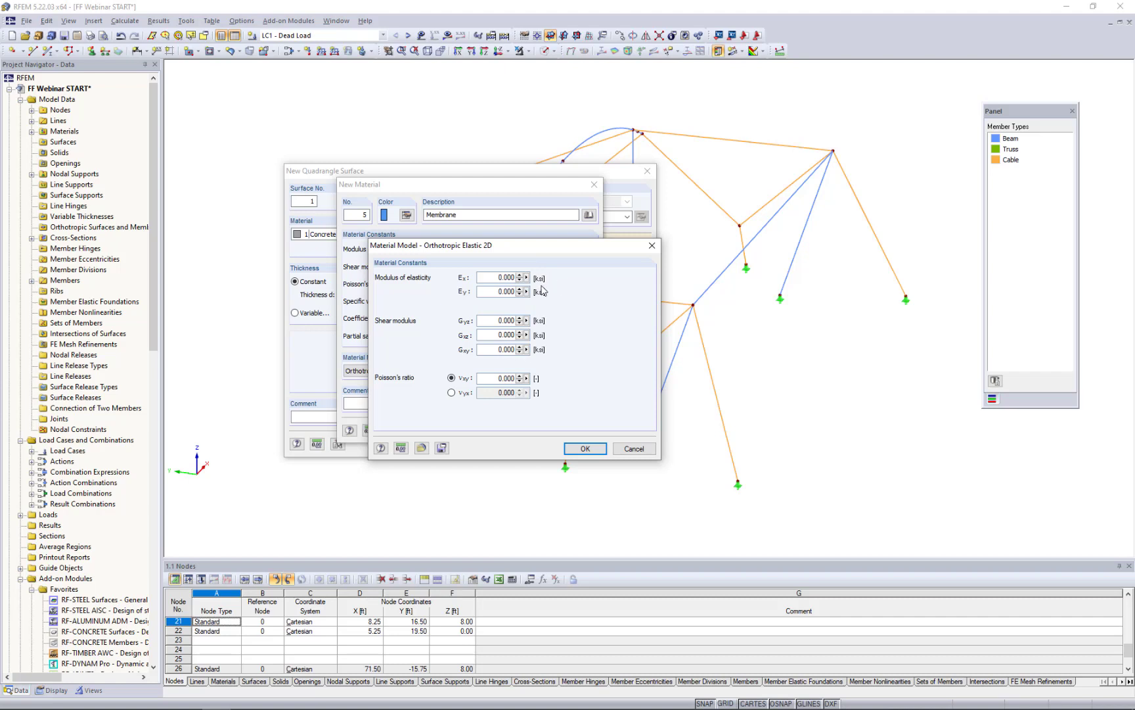
left_click_drag(492, 278, 548, 281)
type("1.0GPa")
left_click(498, 292)
left_click_drag(496, 292, 537, 295)
type("0.8GPa")
- Set the shear moduli Gyz and Gxz to 0.001 ksi and Gxy to 0.3 GPa, with a Poisson's ratio vxy of 0.2
left_click(498, 320)
double_click(498, 320)
type("0.001")
key("Tab")
type("0")
key("Tab")
type("0.3GPa")
left_click(501, 379)
double_click(503, 378)
type("0.2")
left_click(585, 448)
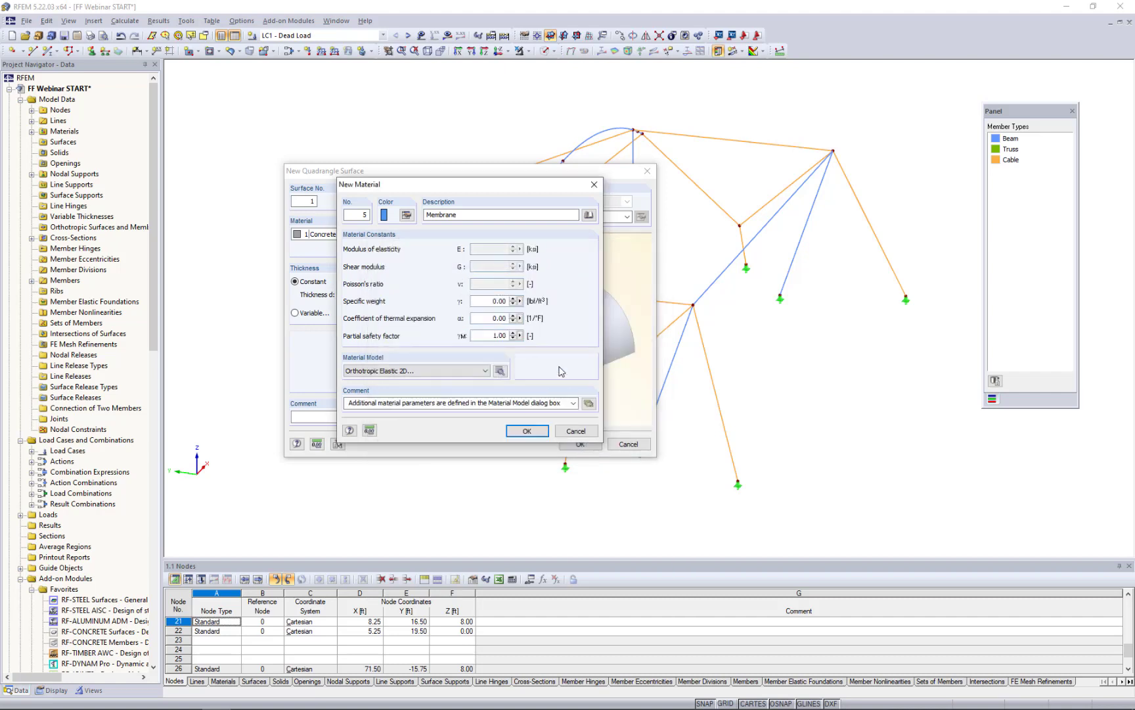
- Set the Membrane material's specific weight to 64 lbf/ft³
double_click(500, 301)
type("64")
left_click(492, 318)
- Color the Membrane material light green (RGB 128, 255, 87) and save the new material
left_click(407, 217)
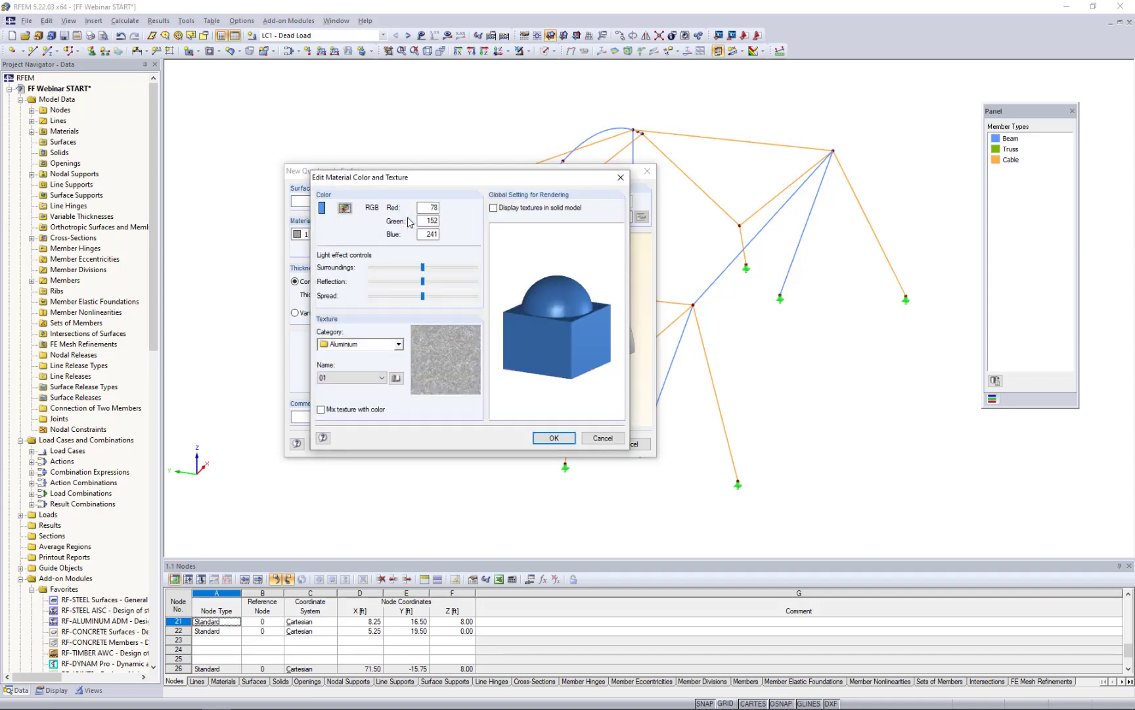
left_click(345, 209)
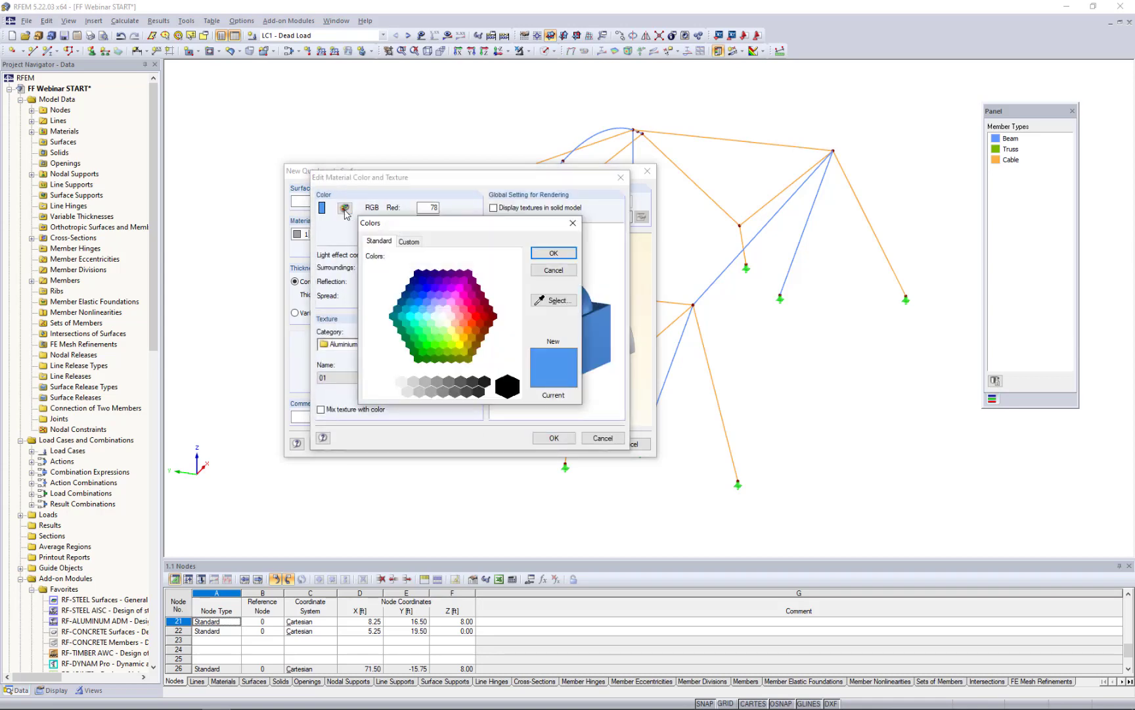
left_click(438, 338)
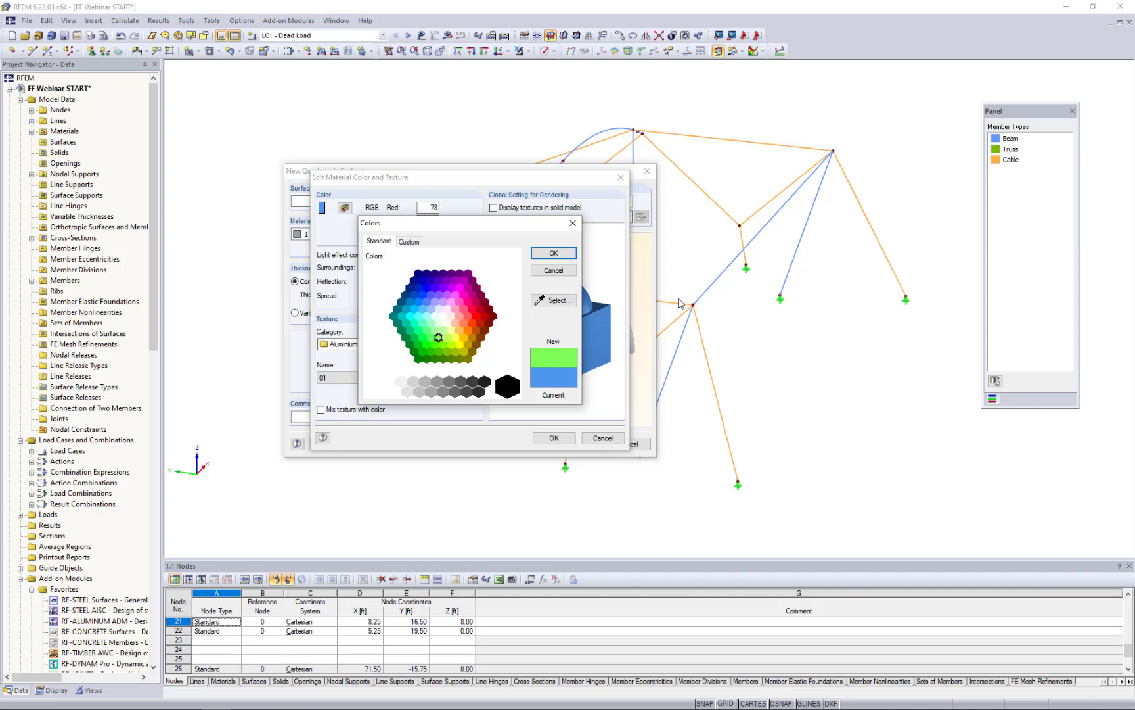
left_click(549, 255)
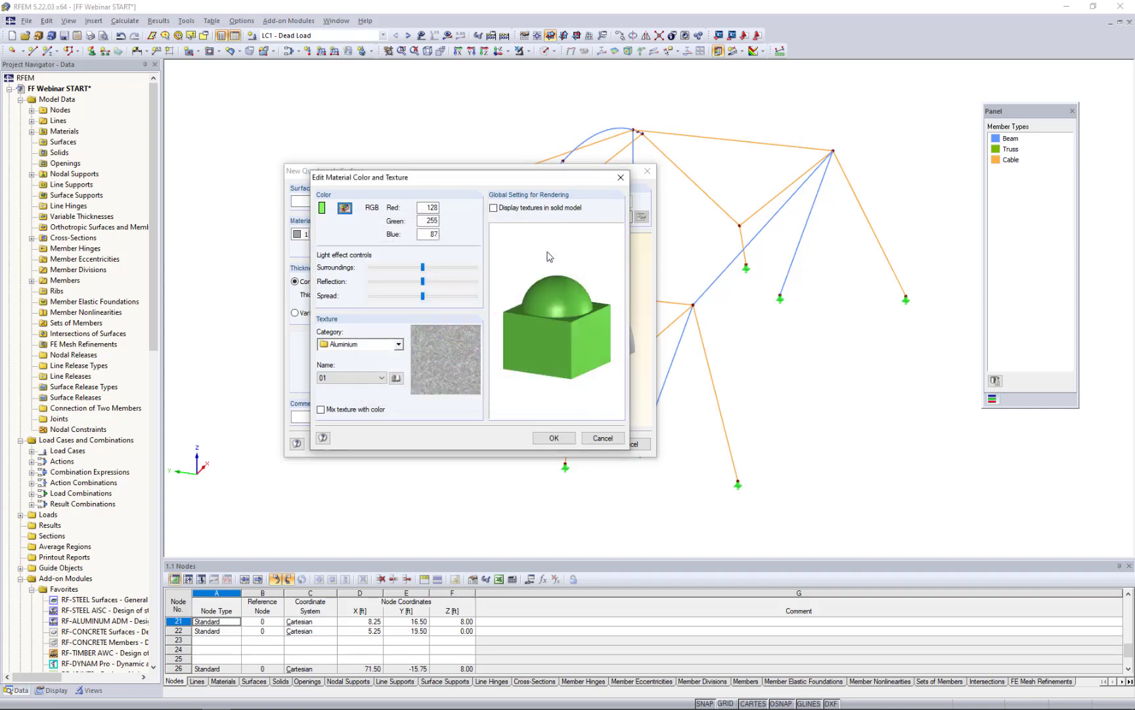
left_click(556, 437)
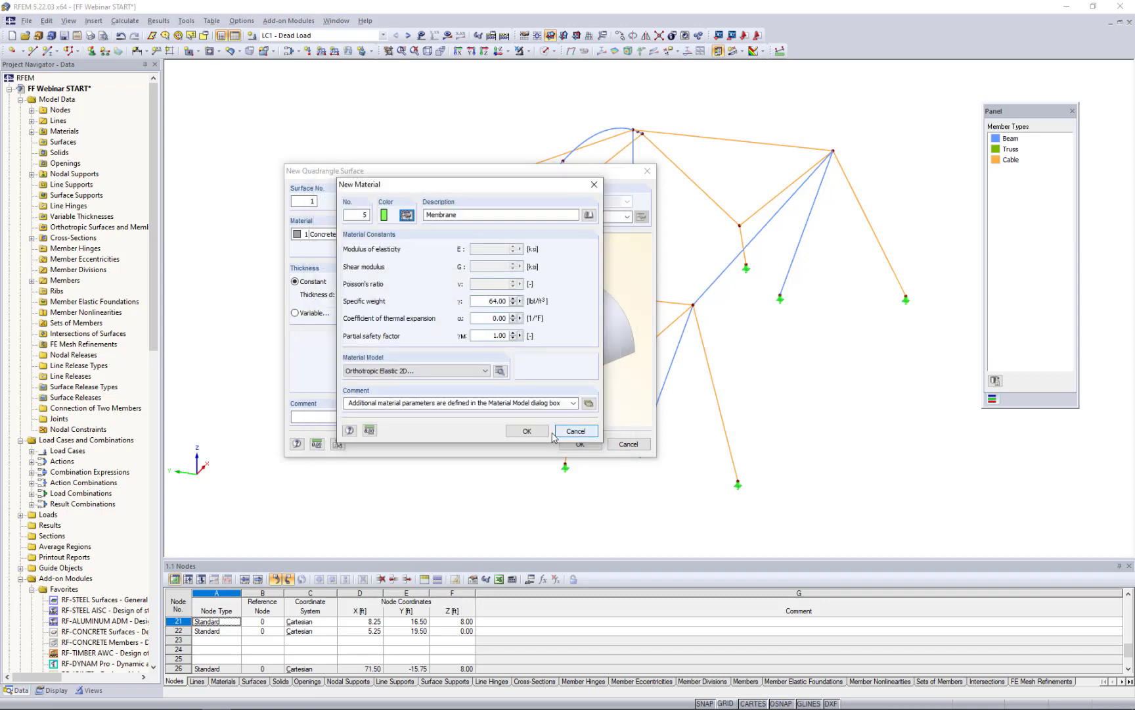
left_click(527, 431)
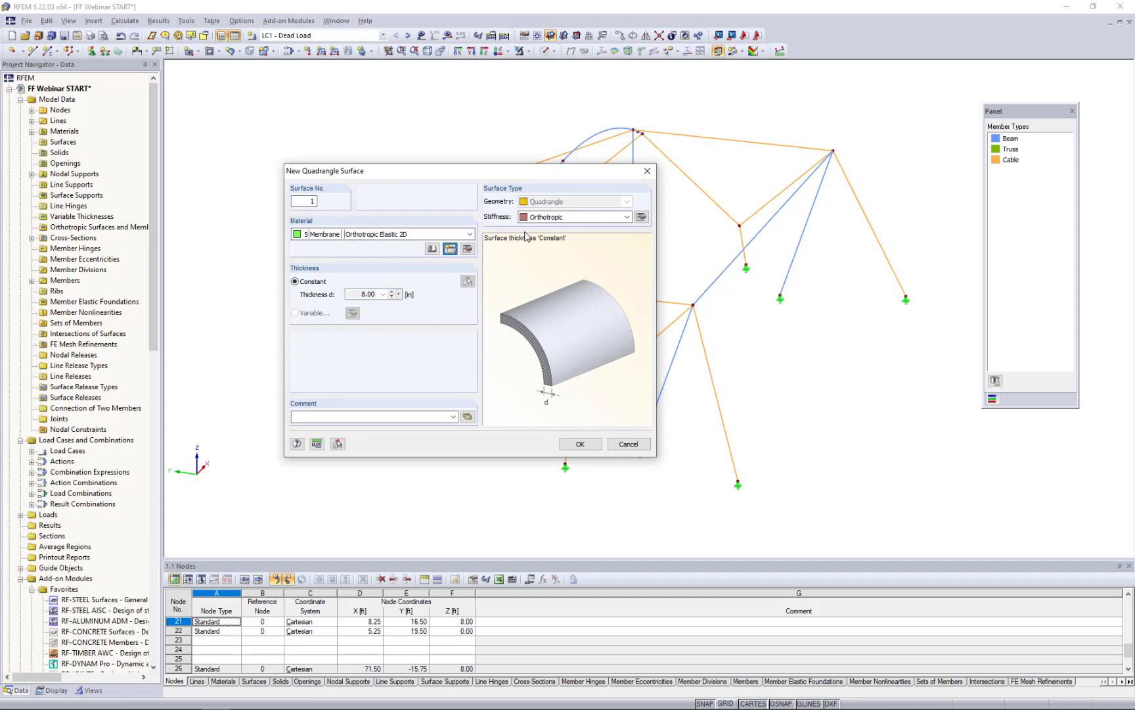
- Give the new quadrangle surface Membrane - Orthotropic stiffness with a constant thickness of 0.04 in and accept its settings
left_click(541, 218)
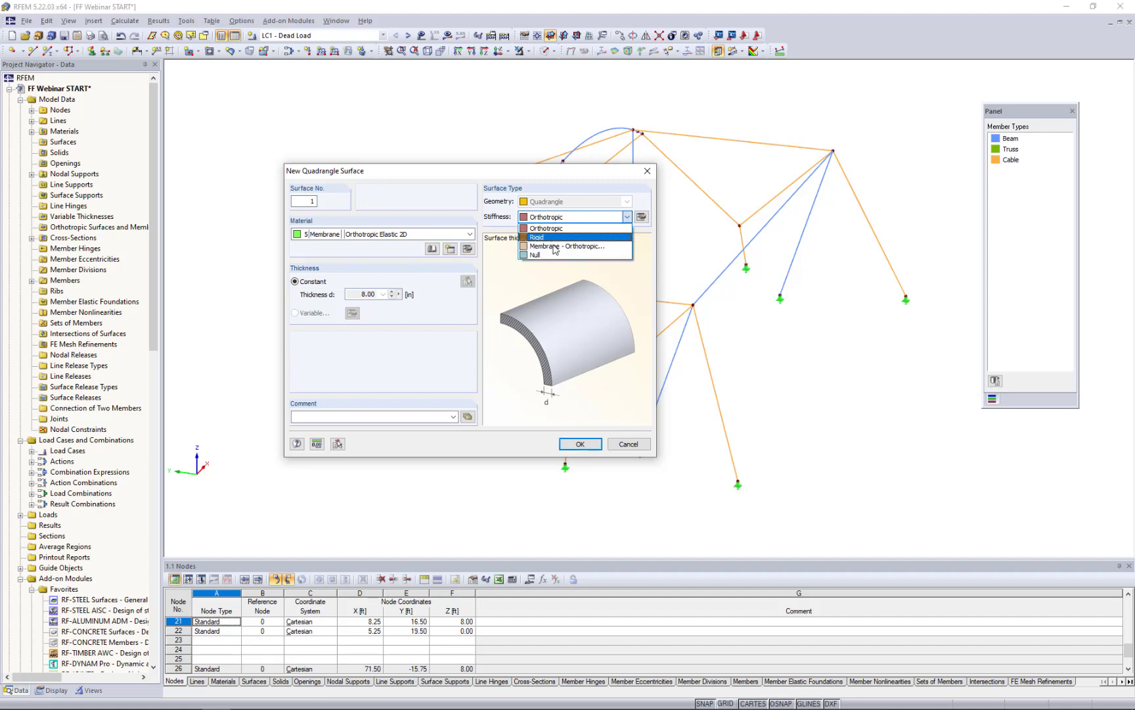
left_click(554, 245)
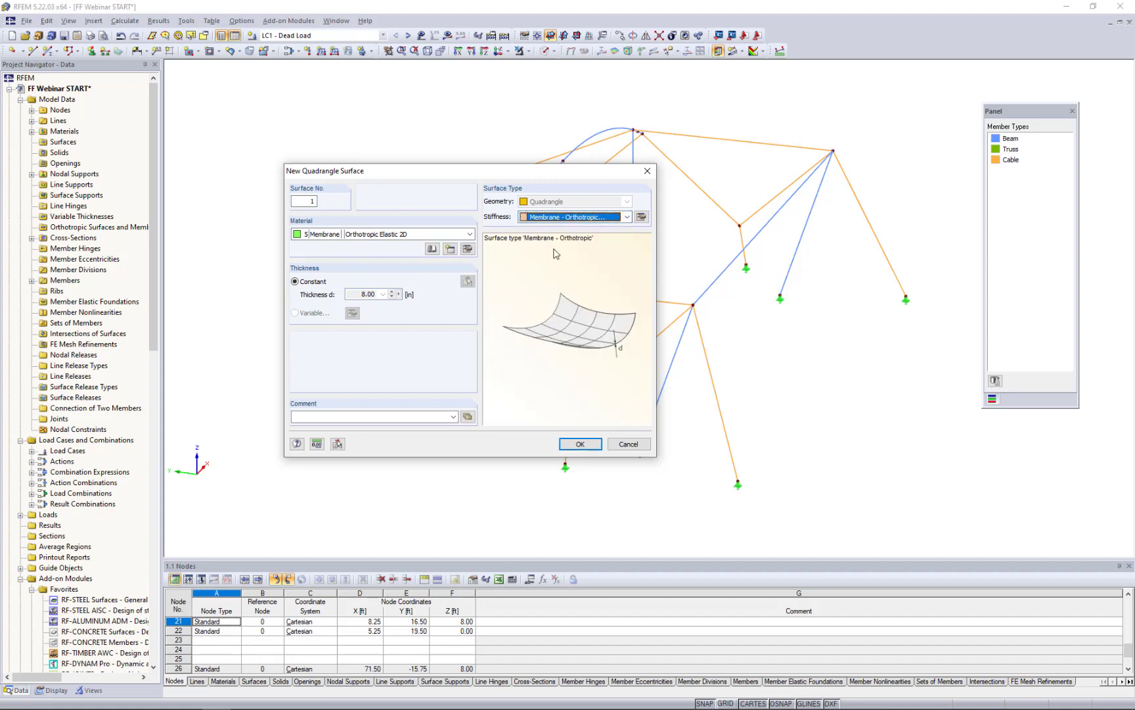
left_click(642, 217)
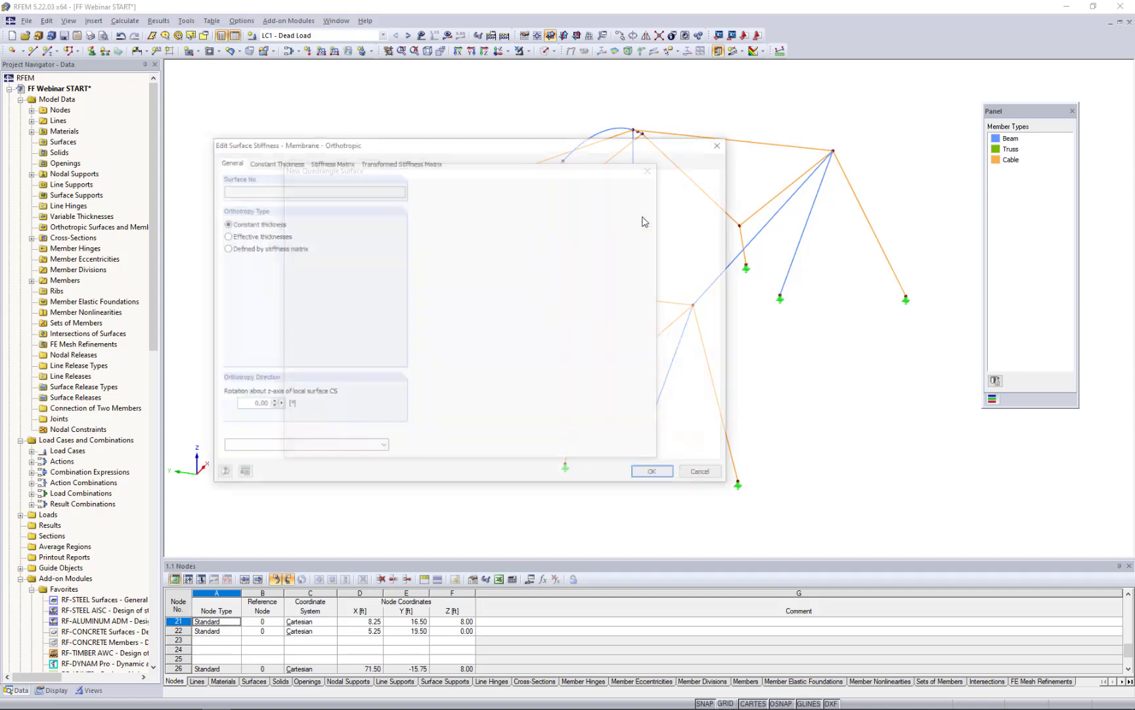
left_click(284, 162)
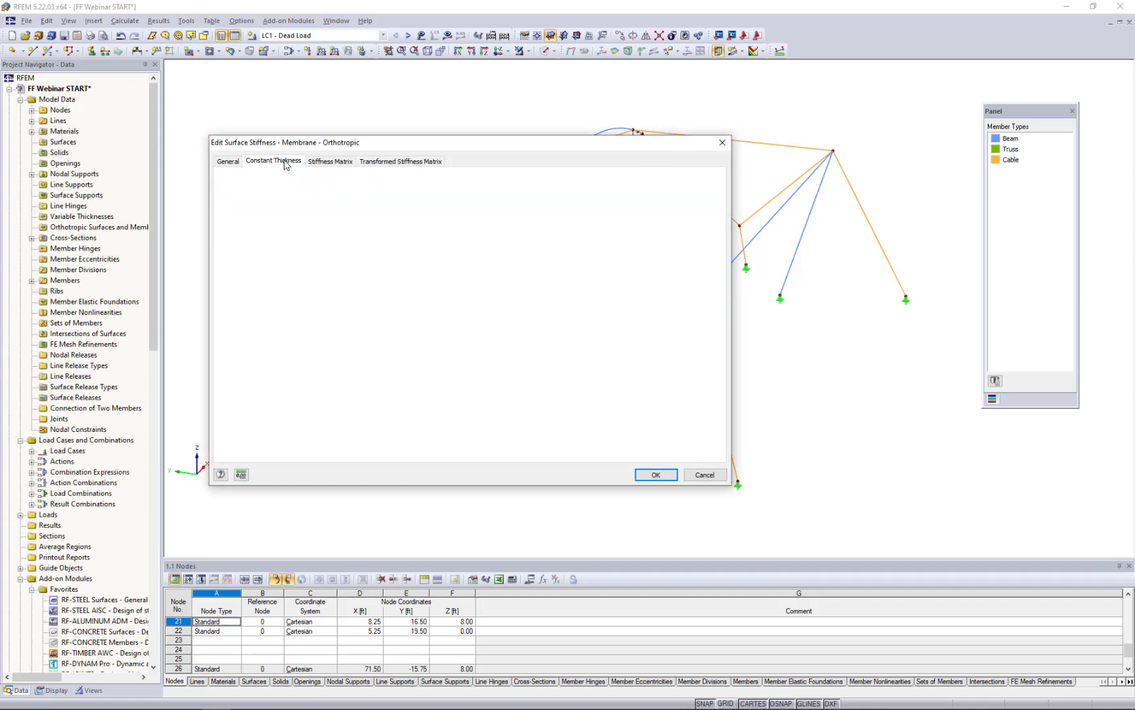
left_click(243, 403)
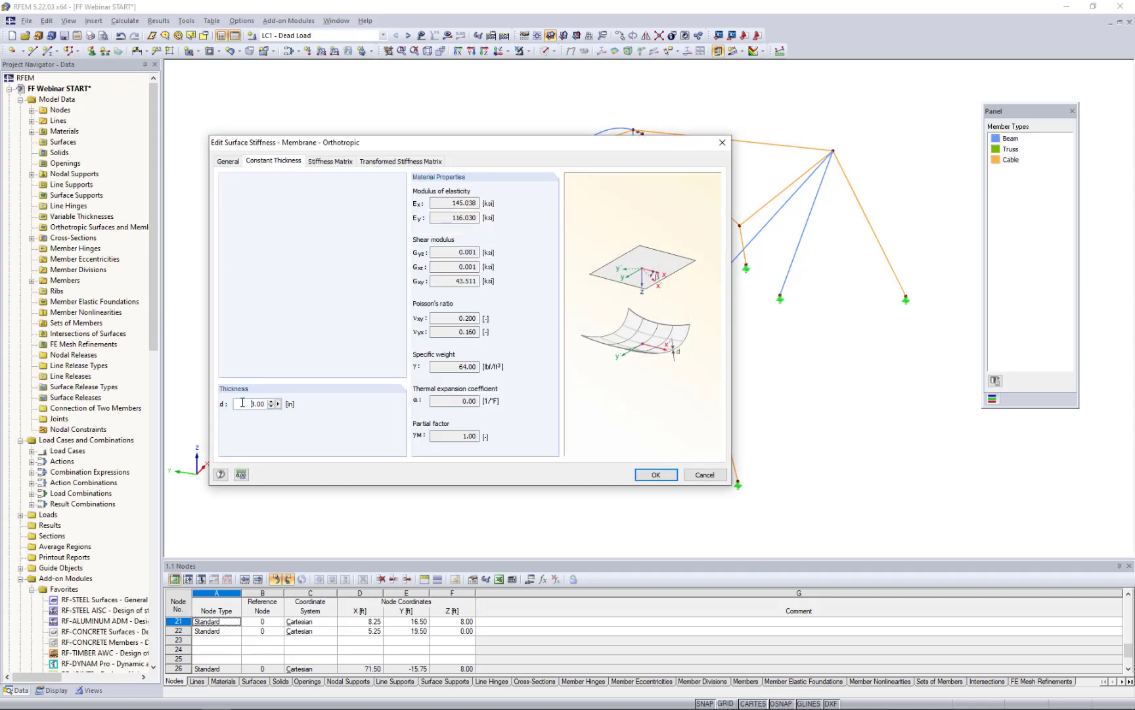
left_click_drag(242, 402, 330, 405)
type("0.04")
key("ctrl+Tab")
key("ctrl+Tab")
left_click(651, 475)
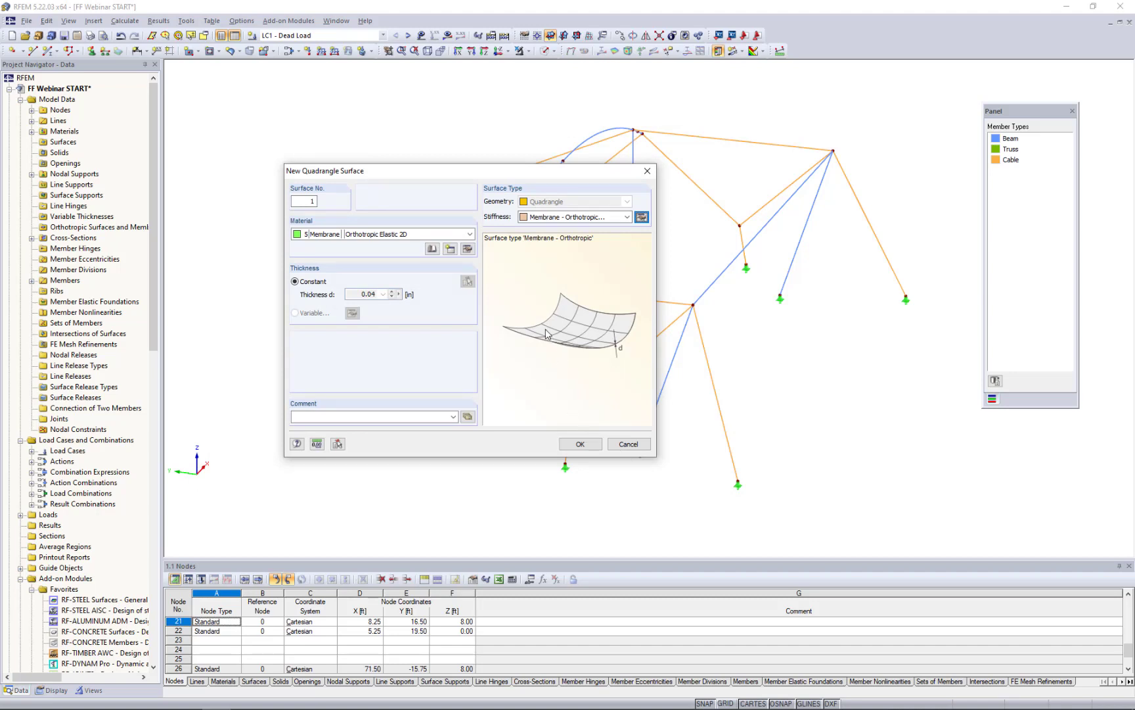
left_click(581, 443)
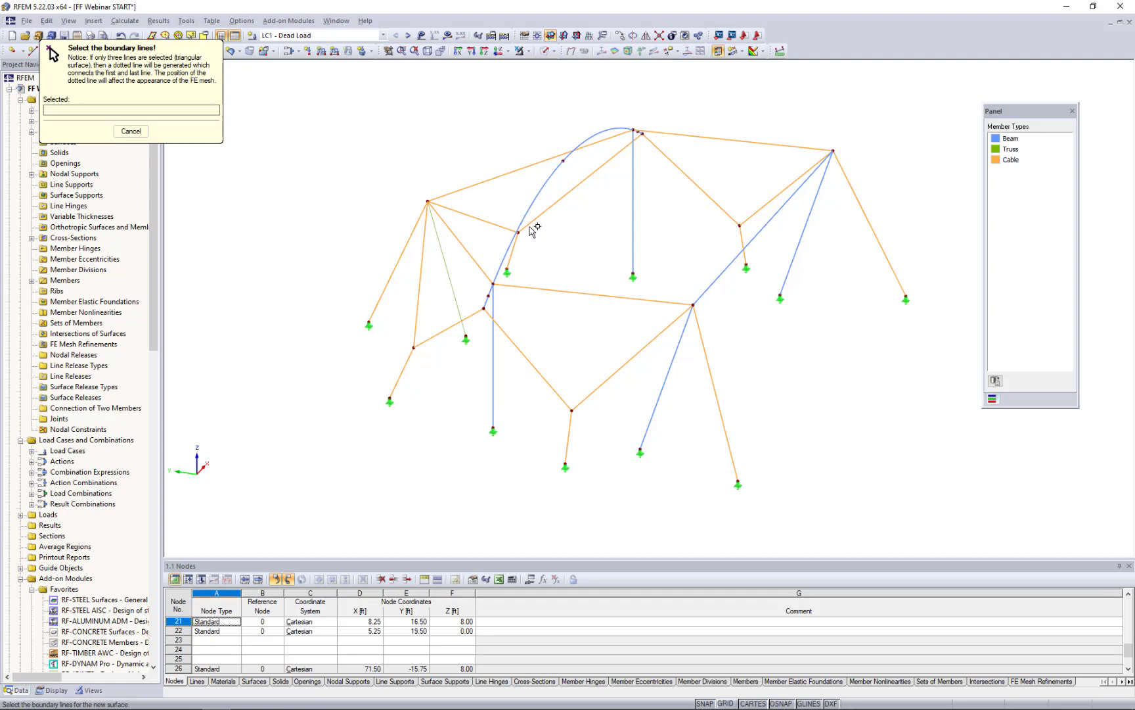
- Viewing in the reverse Z-direction, create the larger membrane surface bounded by the arch, the straight beam and the two edge cables on each side
left_click(508, 52)
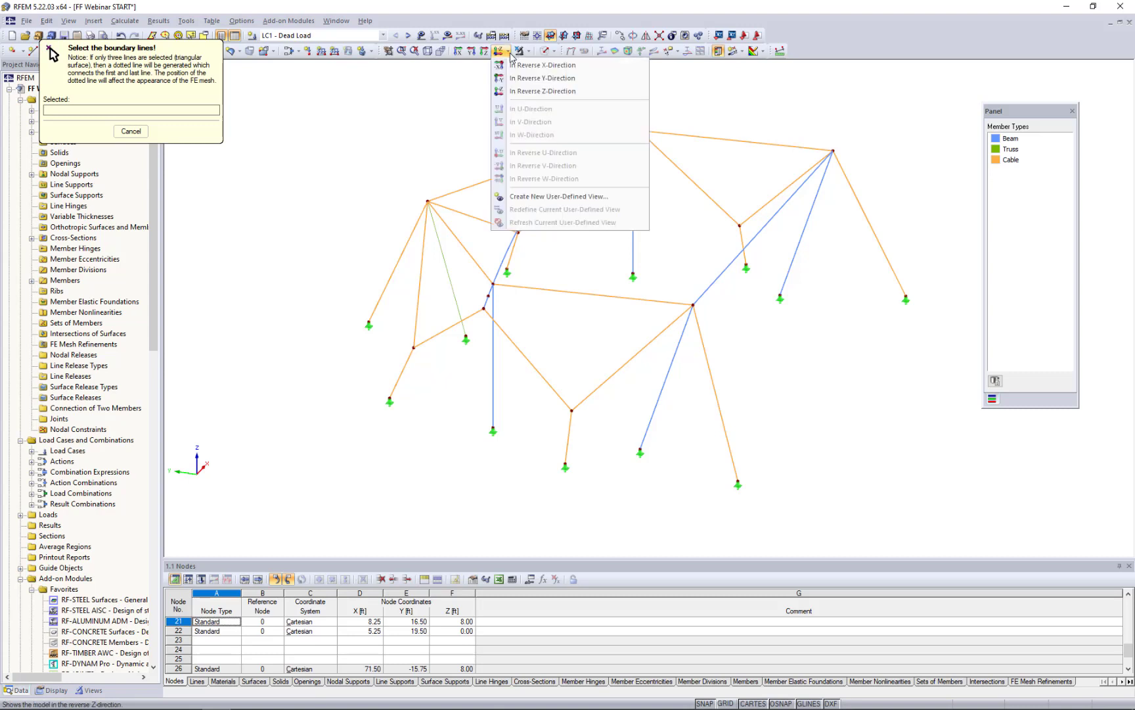
left_click(525, 92)
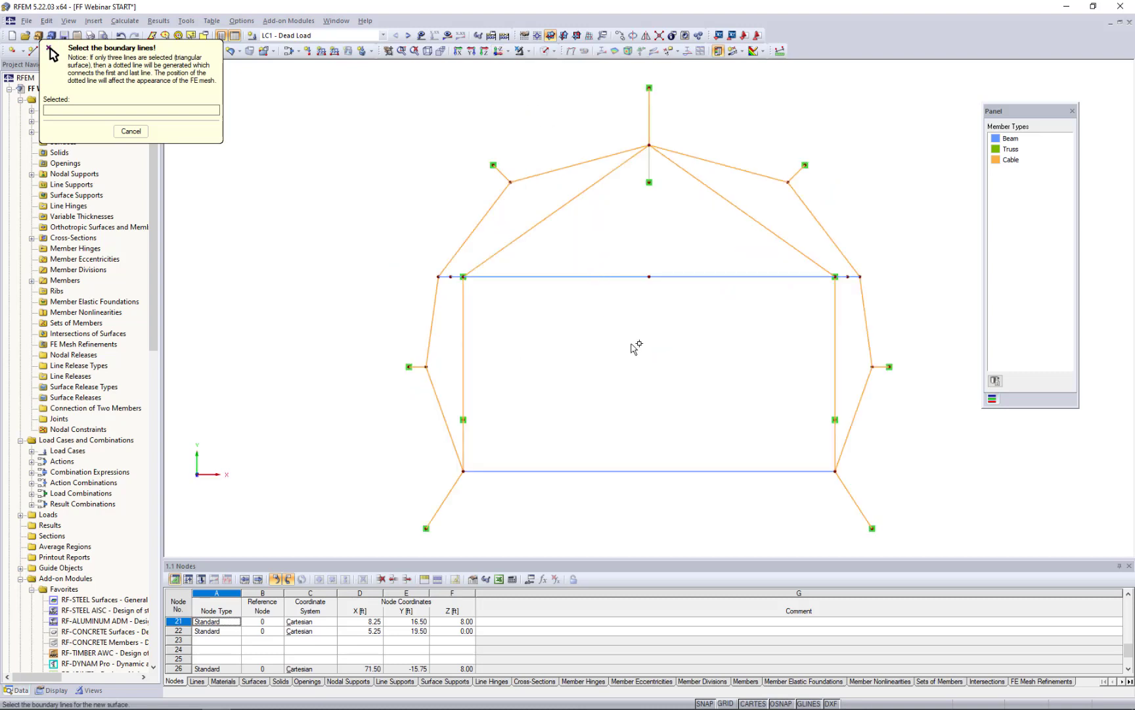
middle_click_drag(659, 360, 585, 350)
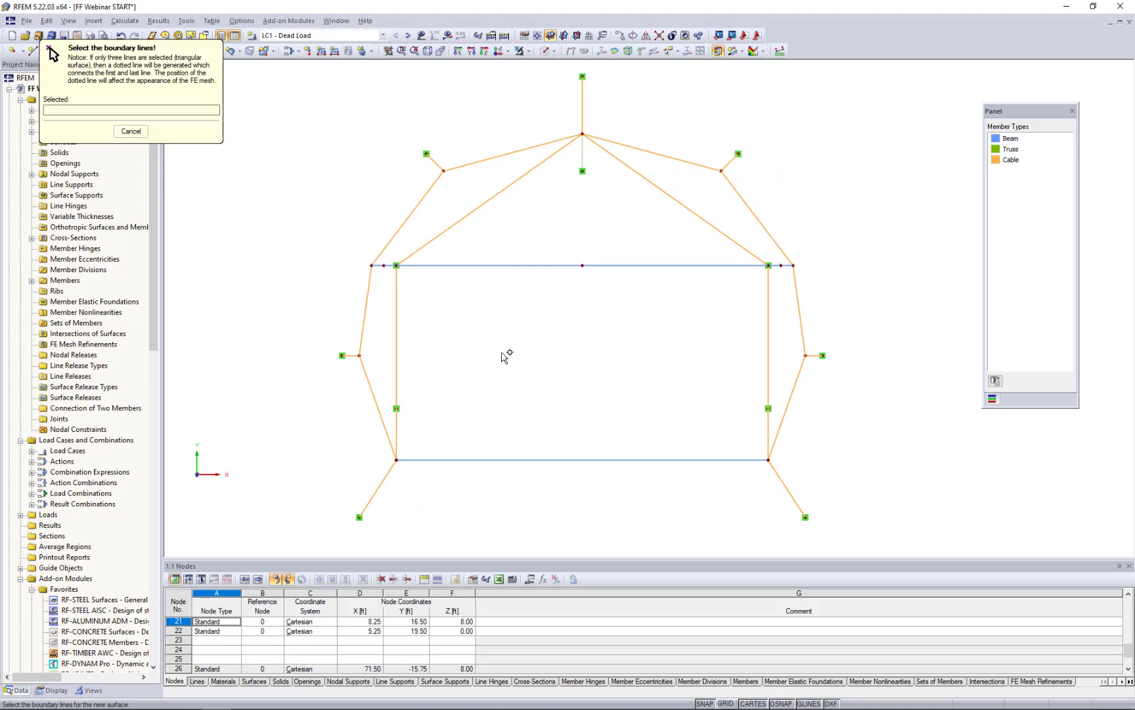
left_click(367, 381)
left_click(365, 327)
left_click(387, 265)
left_click(423, 266)
left_click(765, 266)
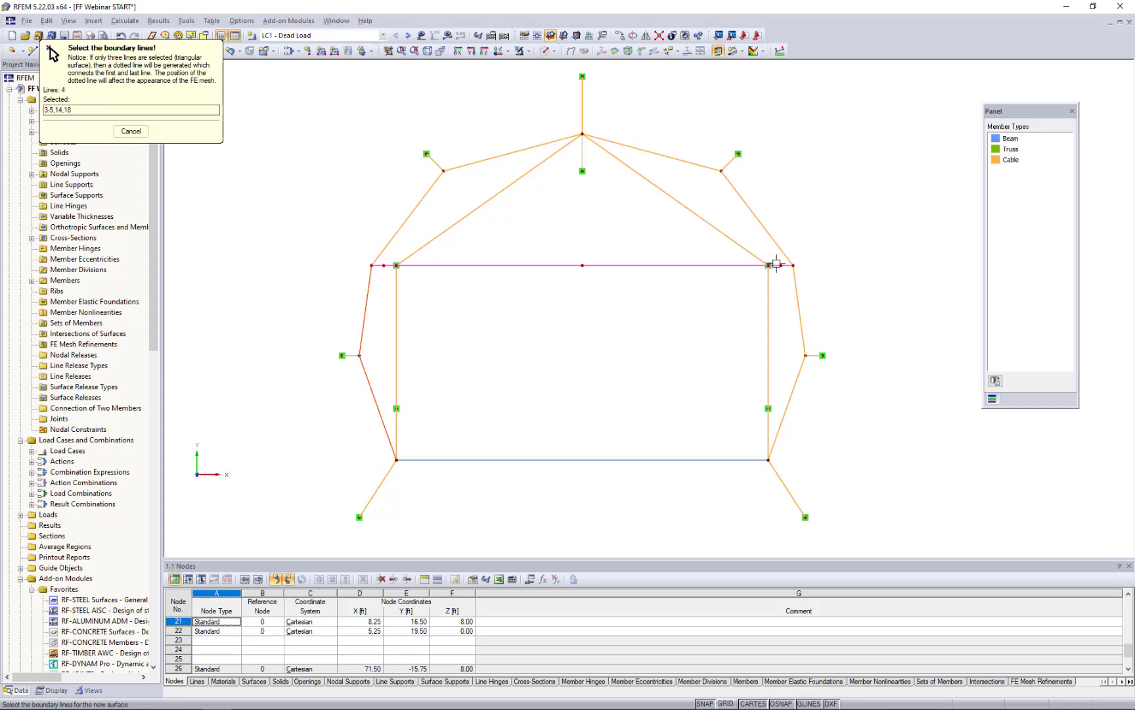
left_click(795, 296)
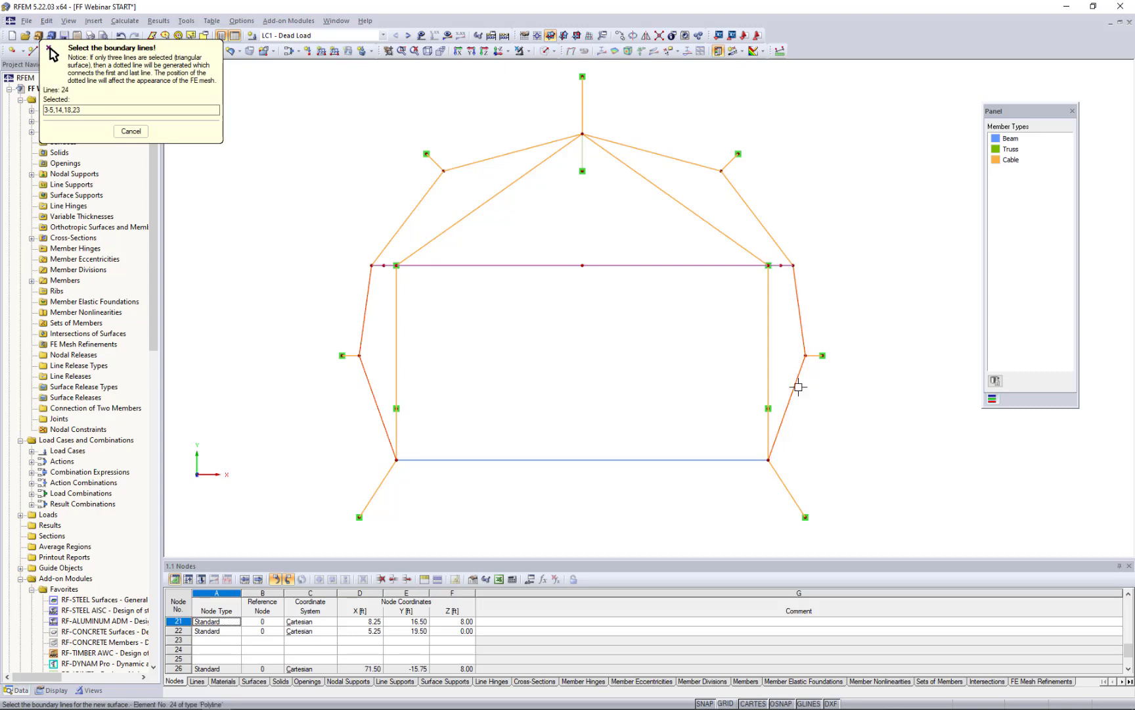
left_click(578, 460)
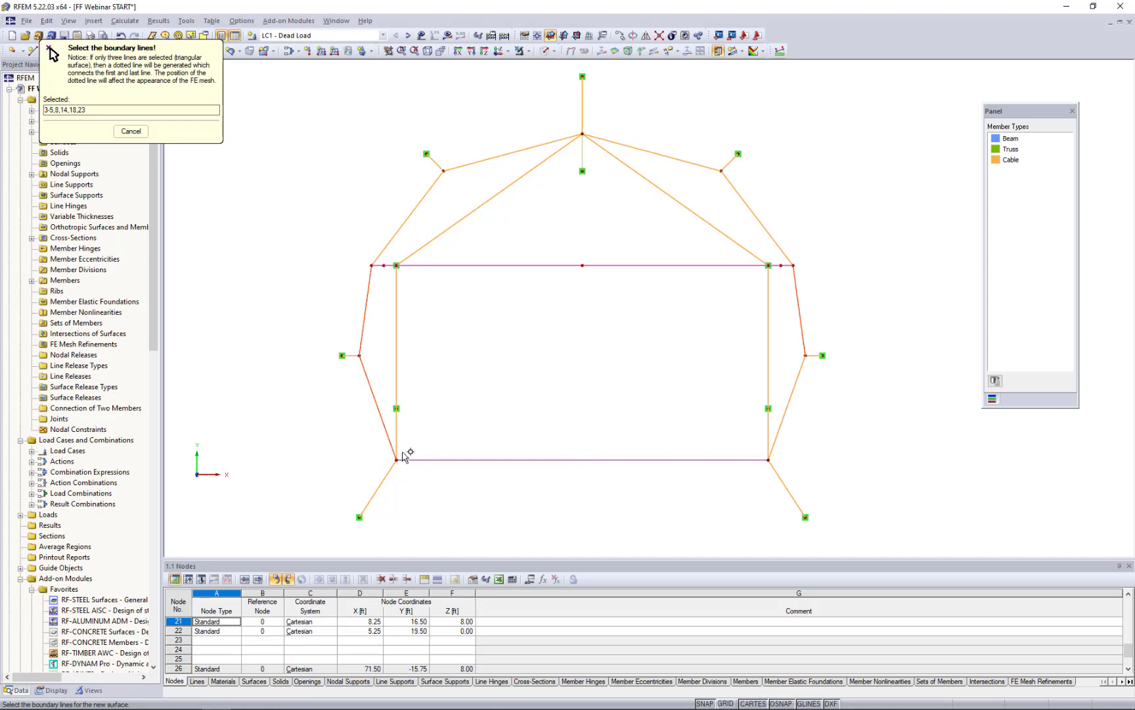
left_click(784, 415)
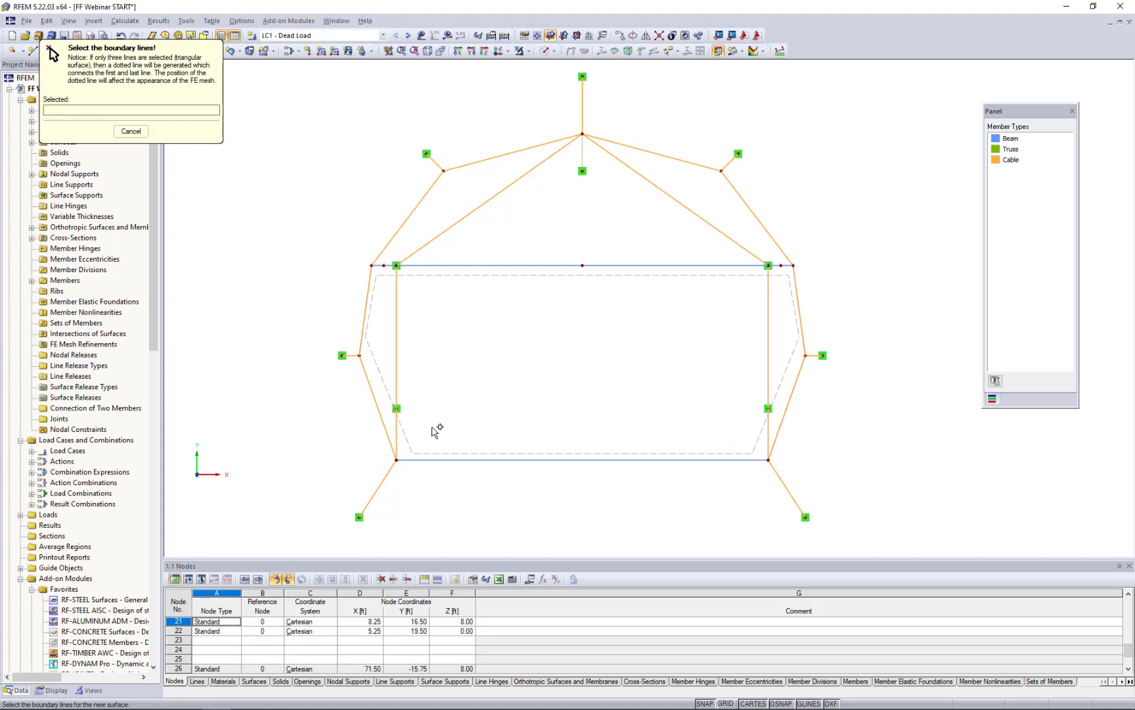
- Create the second membrane surface between the arch and the four edge cables meeting at the truss mast peak, and end surface creation
left_click(396, 236)
left_click(497, 157)
left_click(631, 148)
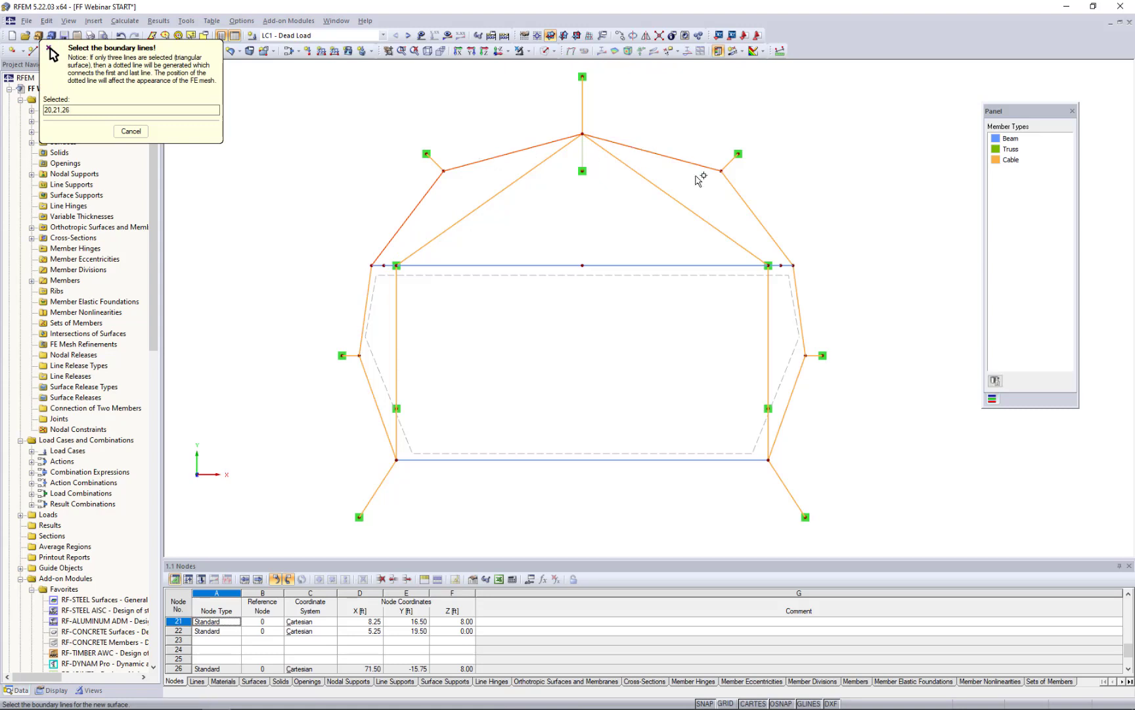
left_click(736, 190)
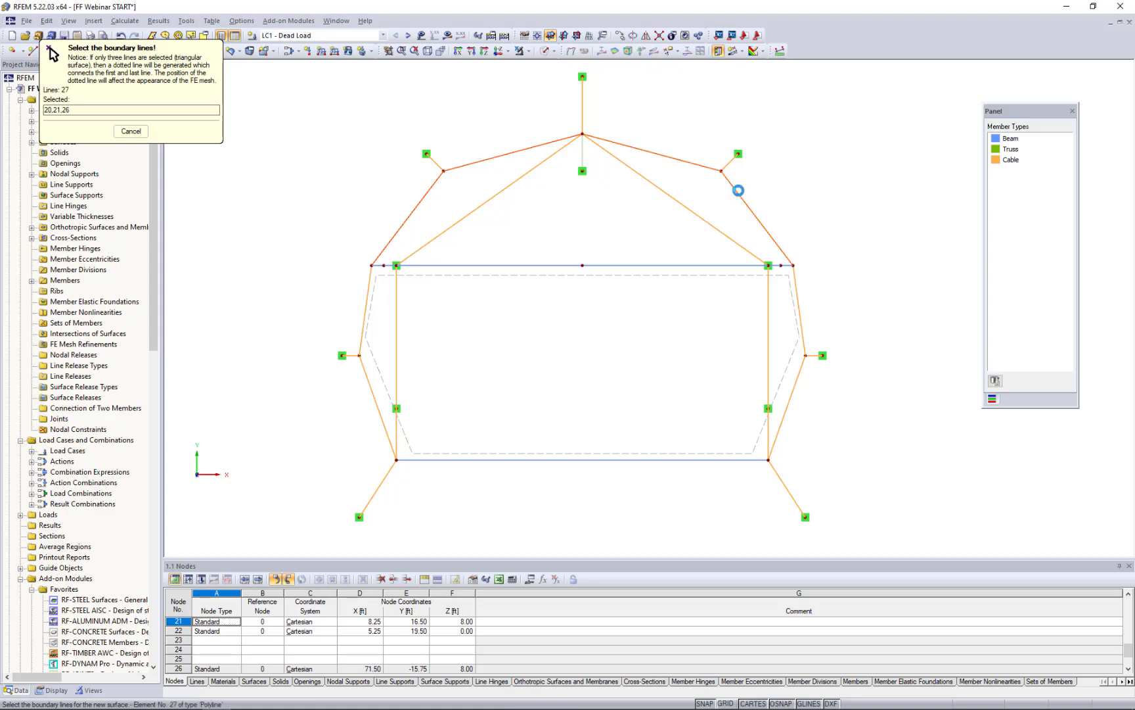
left_click(776, 266)
left_click(750, 265)
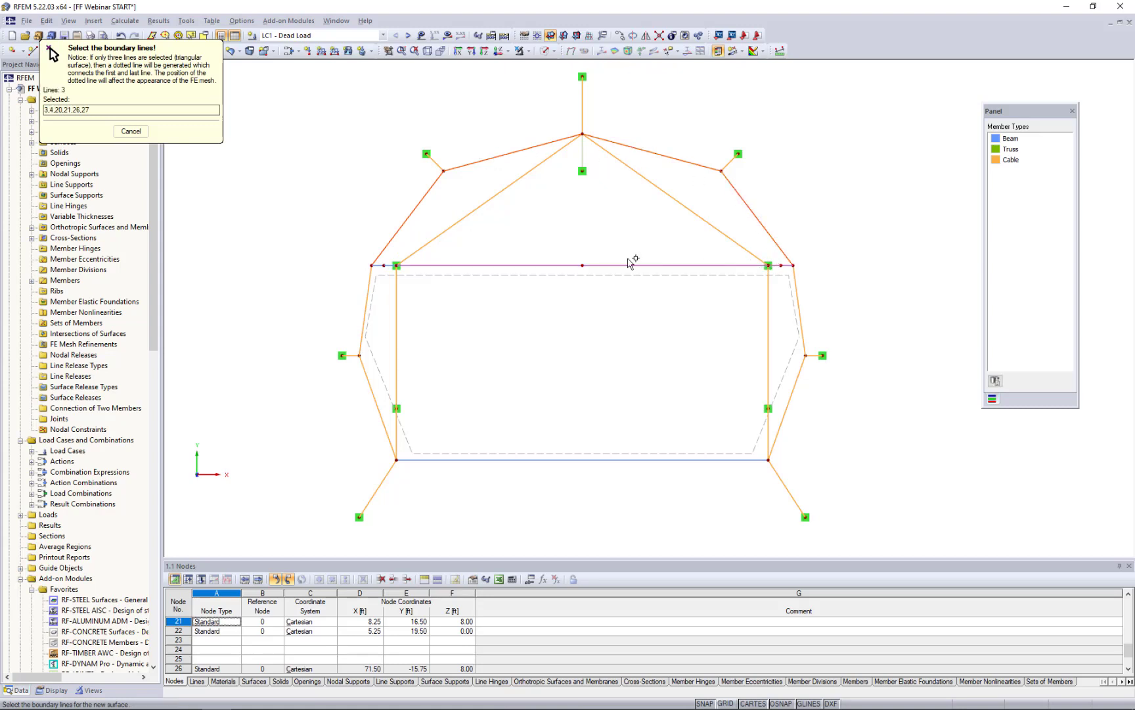
left_click(386, 265)
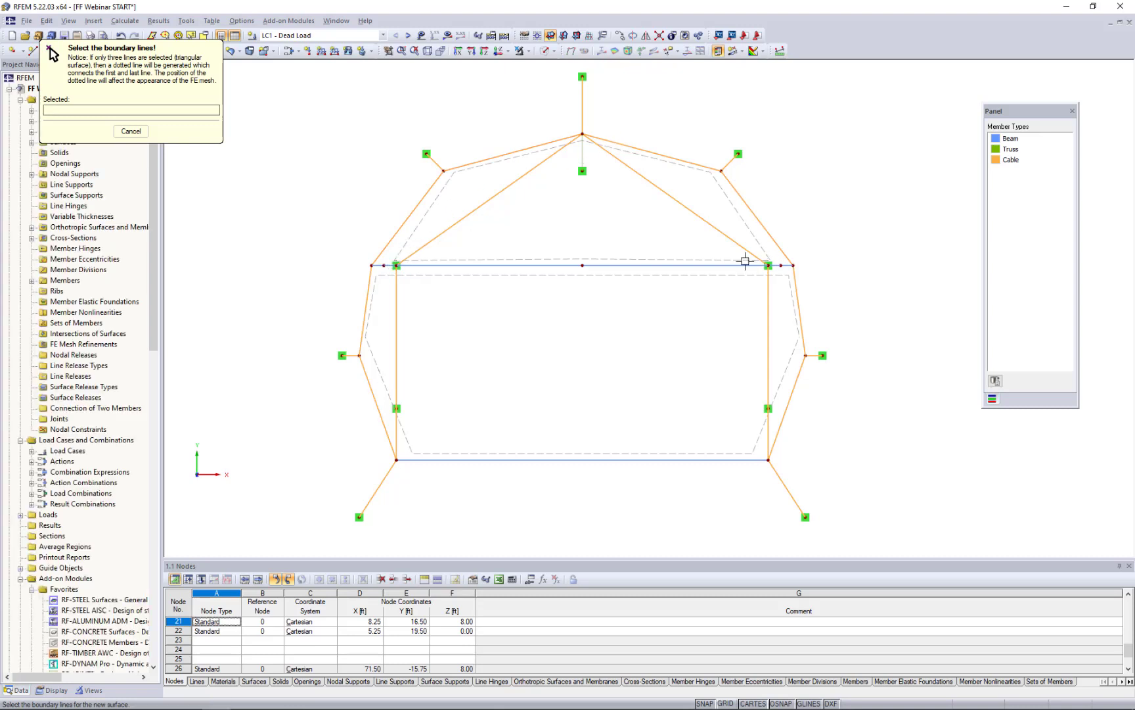
key("Escape")
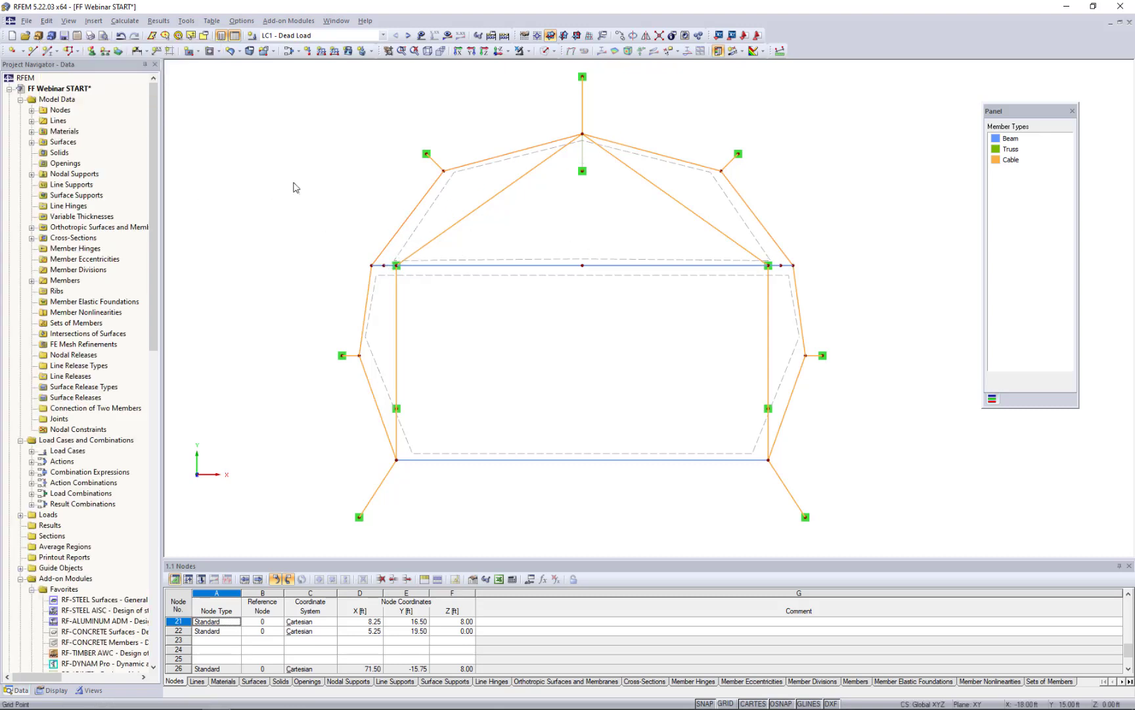
- Show the model in 3D with the Solid Transparent display to check the two membrane surfaces
middle_click_drag(284, 406, 576, 260, "ctrl")
left_click(551, 50)
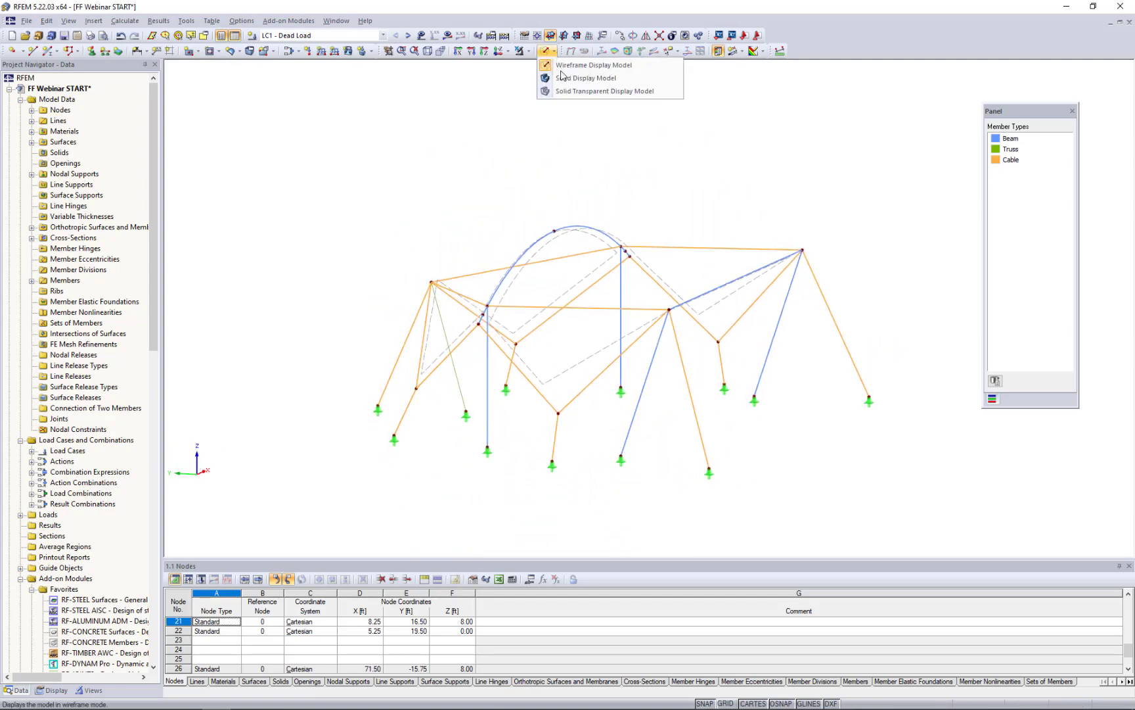
left_click(569, 96)
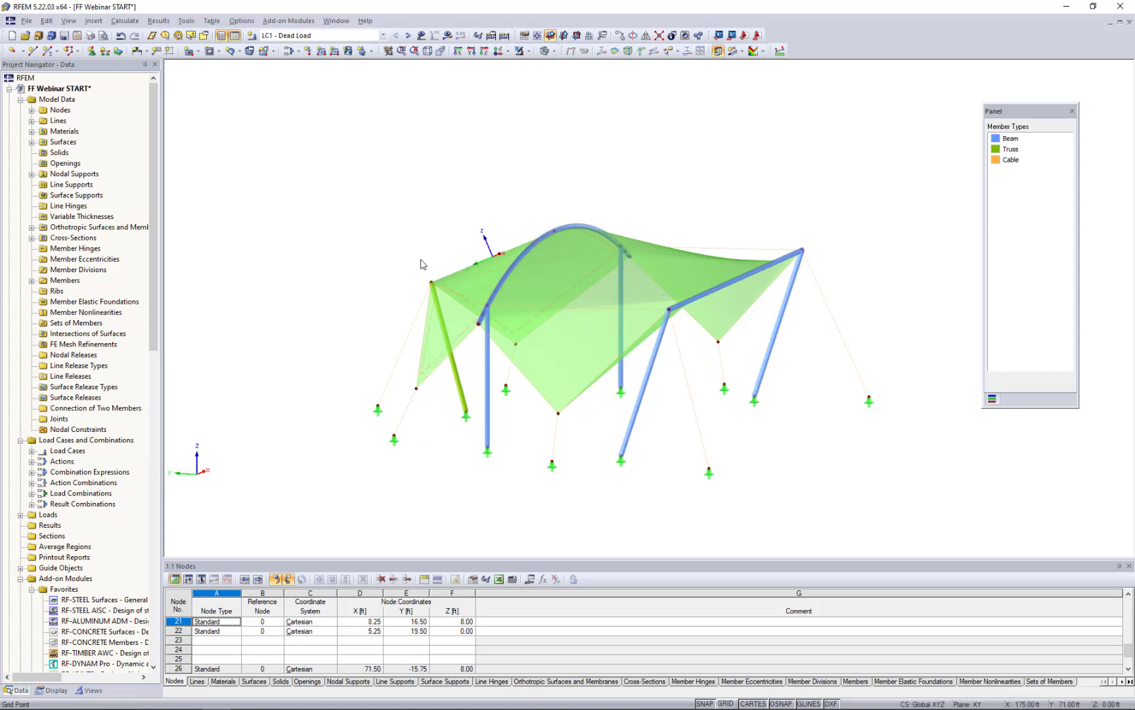
mouse_move(424, 264)
middle_mouse_down("ctrl")
mouse_move(584, 276)
mouse_move(423, 256)
middle_mouse_up("ctrl")
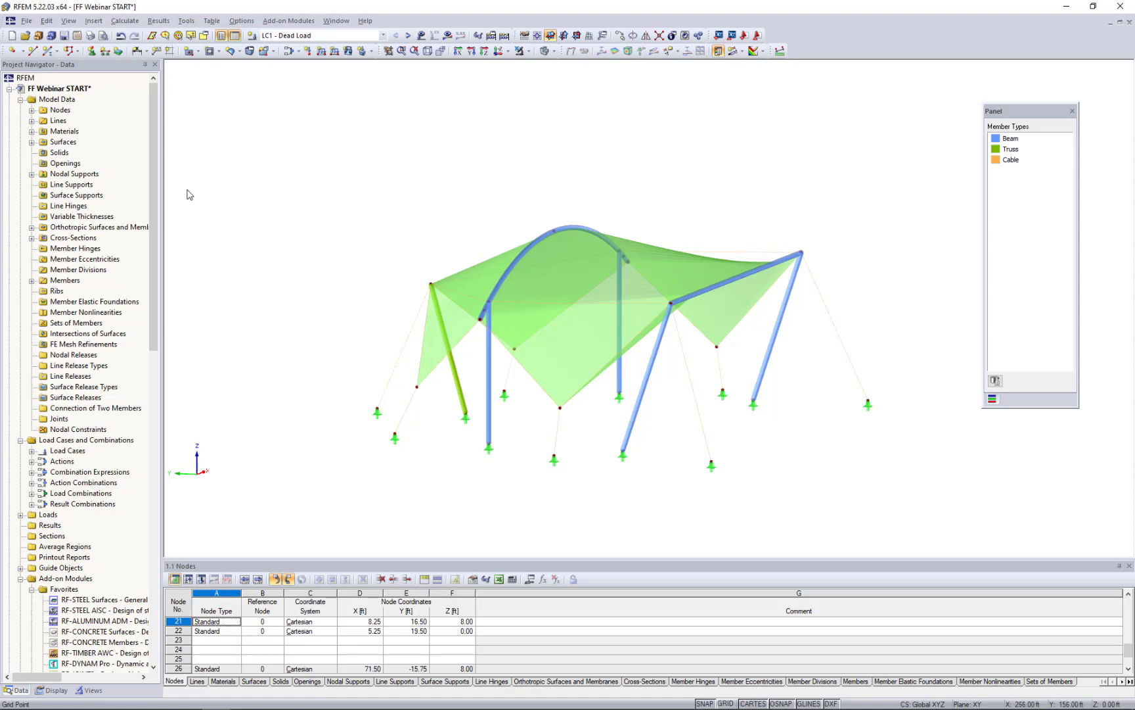
- Activate RF-FORM-FINDING in the model's general data
right_click(76, 89)
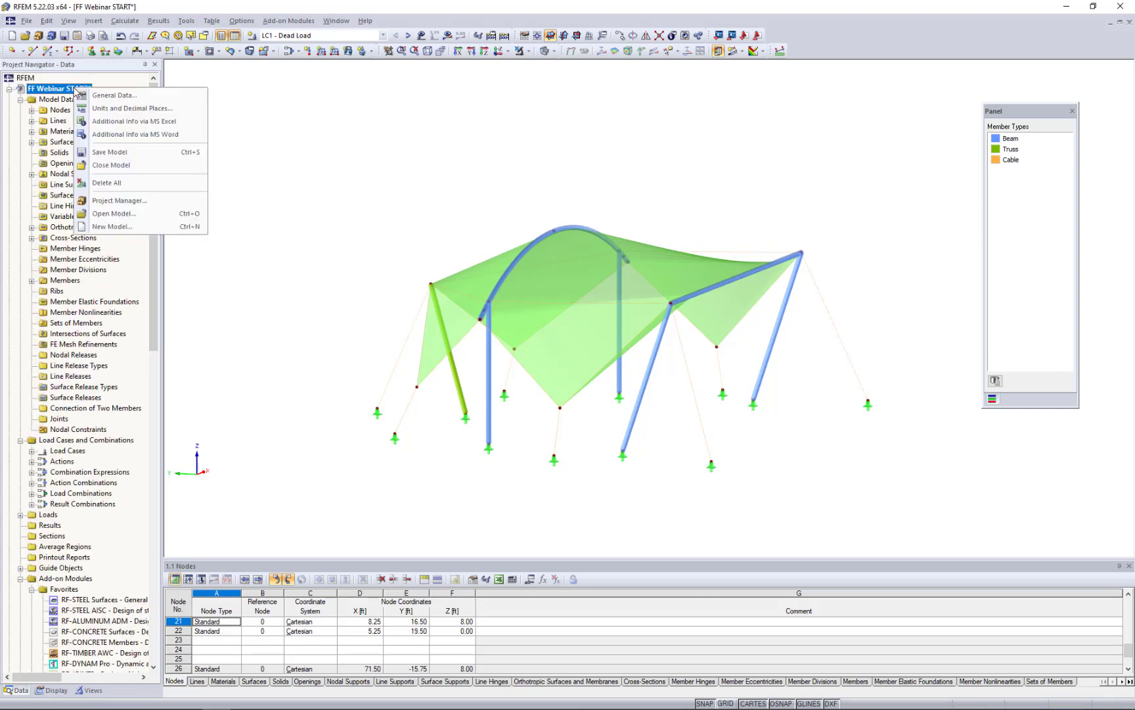
left_click(108, 97)
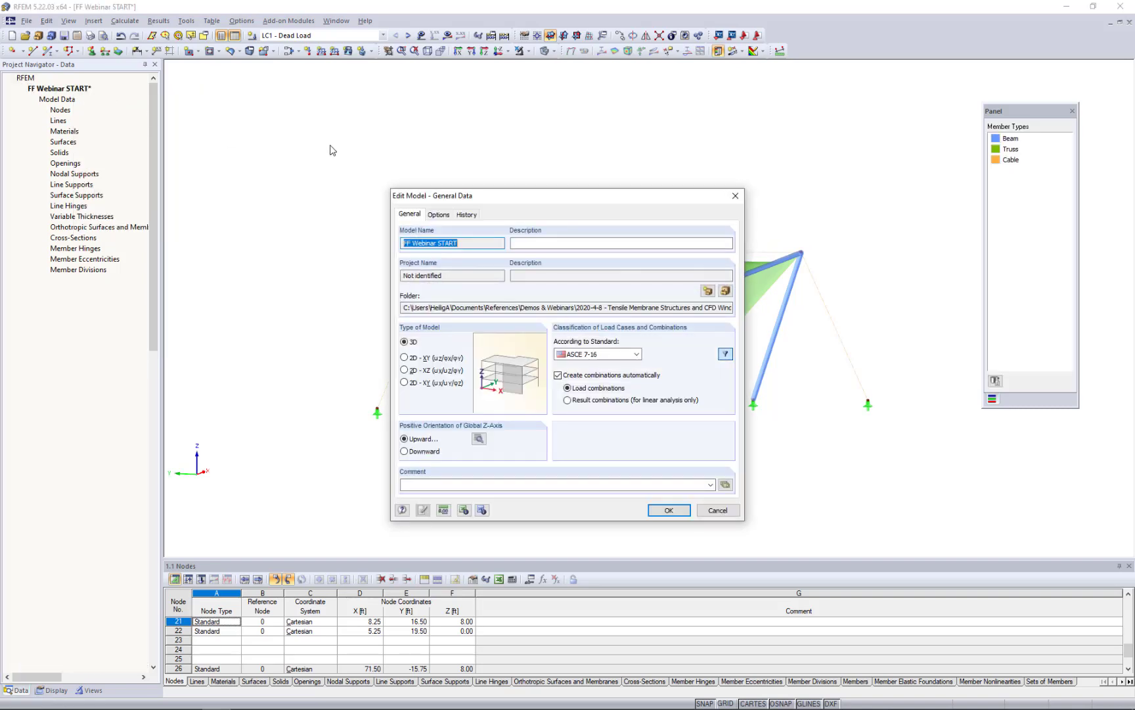
left_click(438, 214)
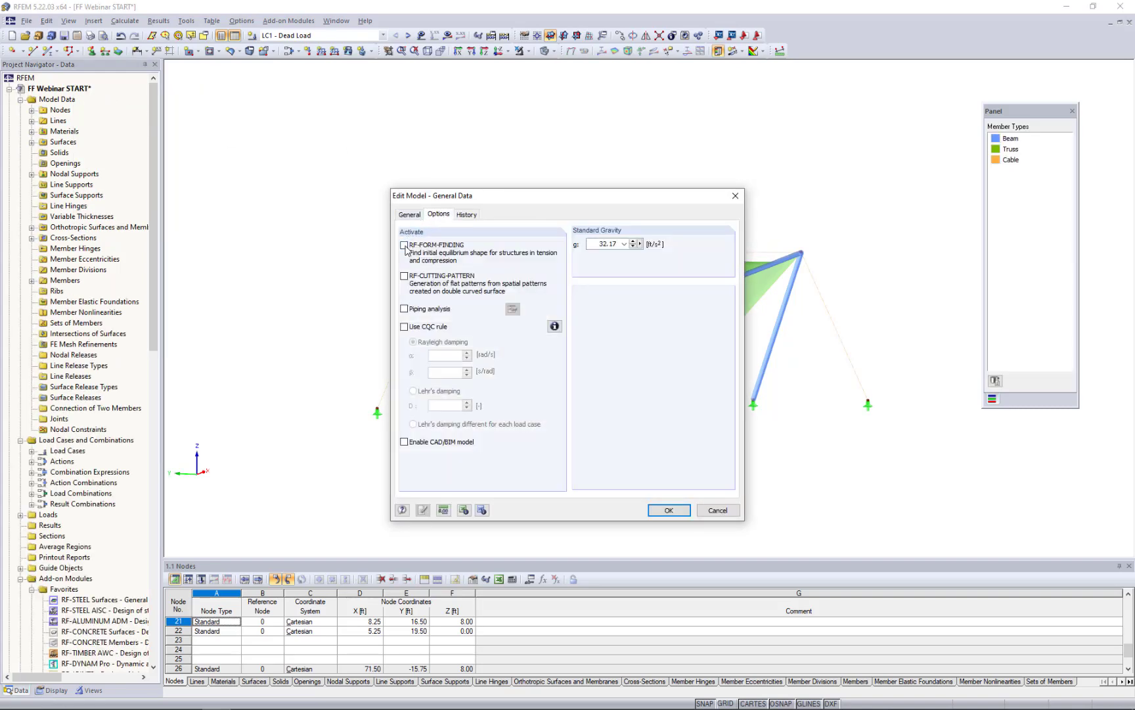
left_click(405, 246)
left_click(668, 510)
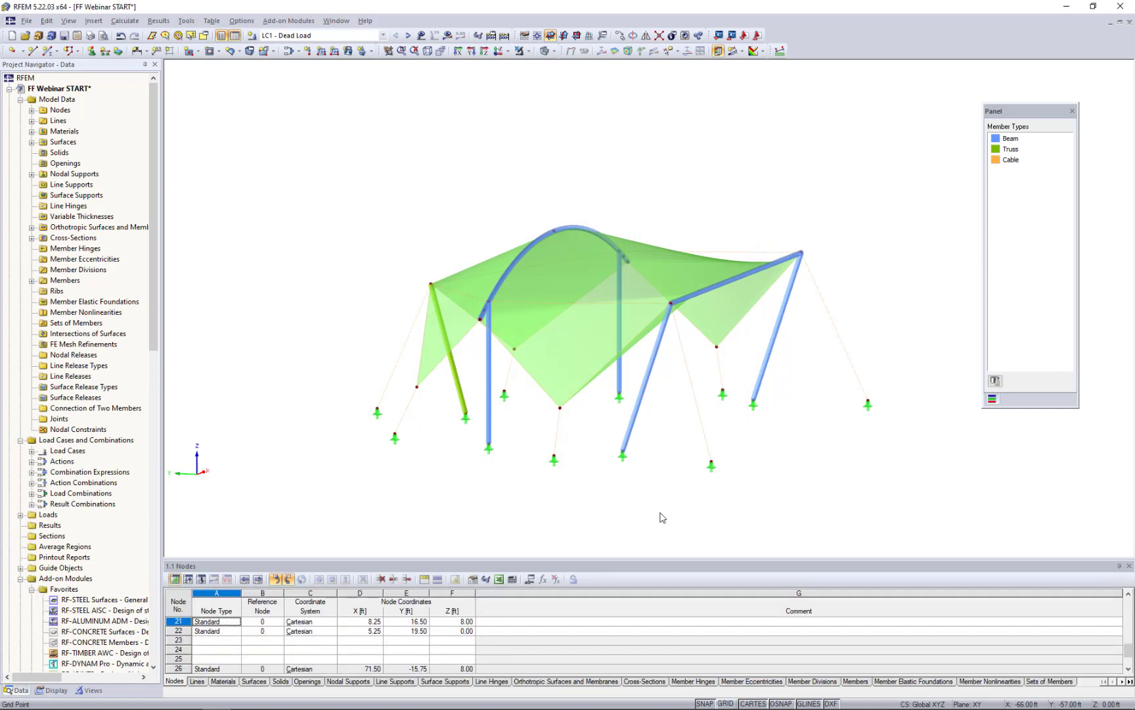
- Show the model in the reverse Z-direction with the Wireframe display
scroll(663, 517, "down", 5)
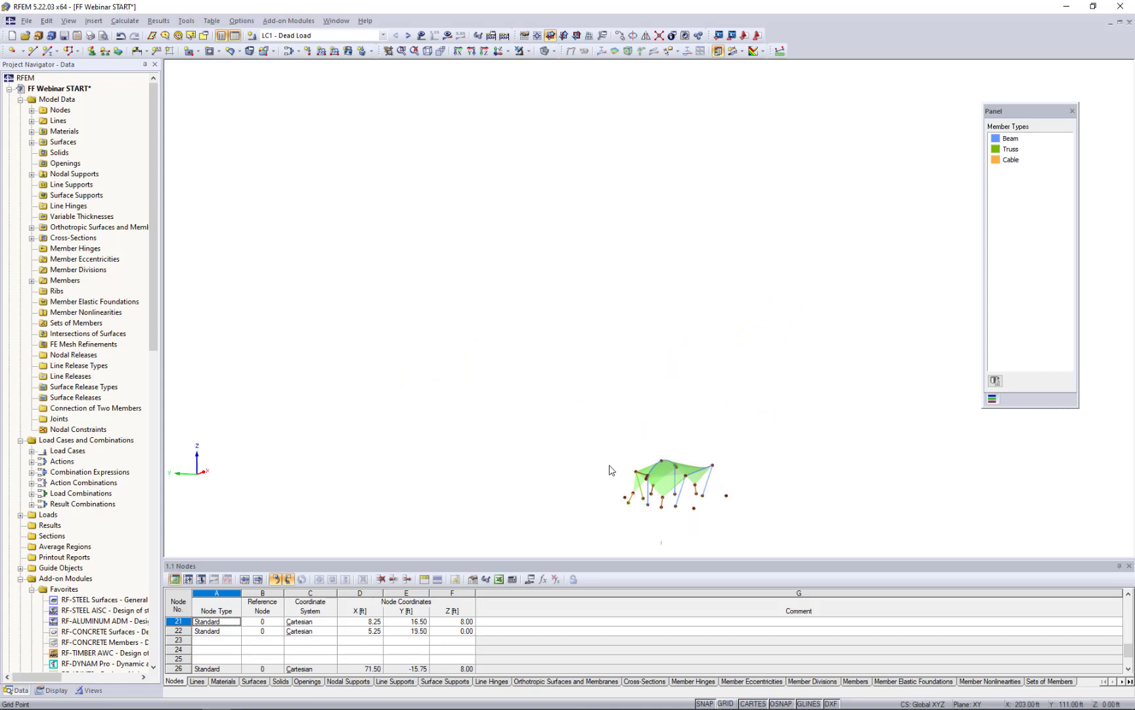
middle_click_drag(677, 507, 614, 392)
scroll(614, 393, "up", 6)
scroll(615, 390, "down", 1)
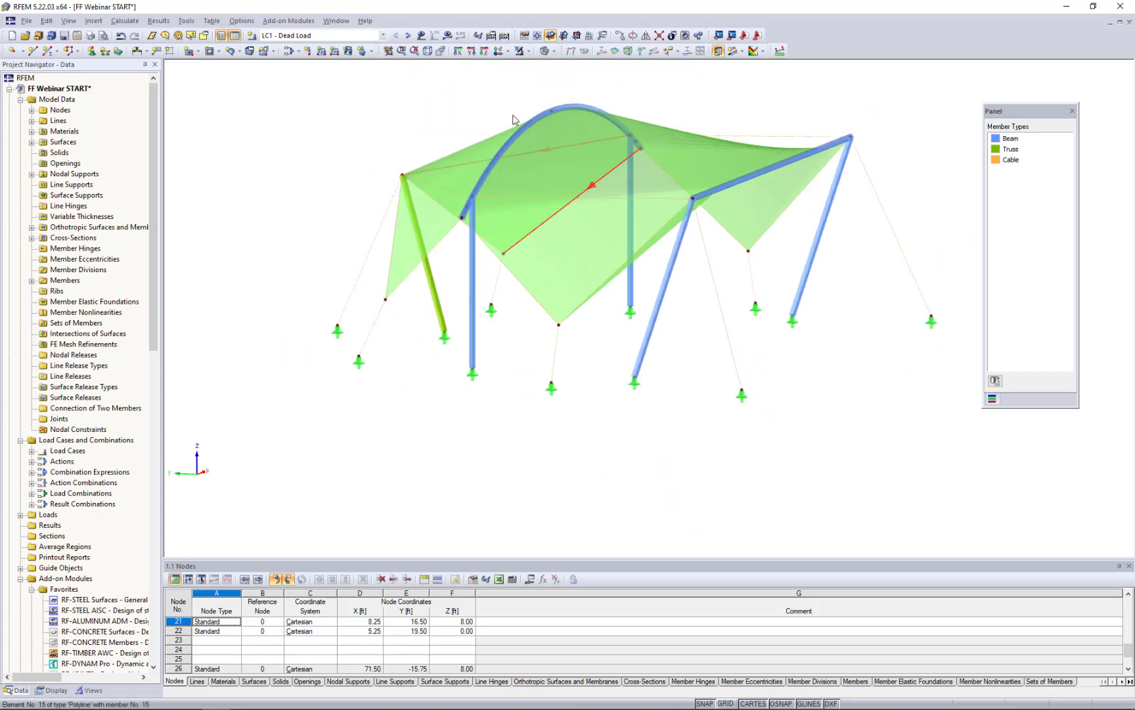
left_click(498, 51)
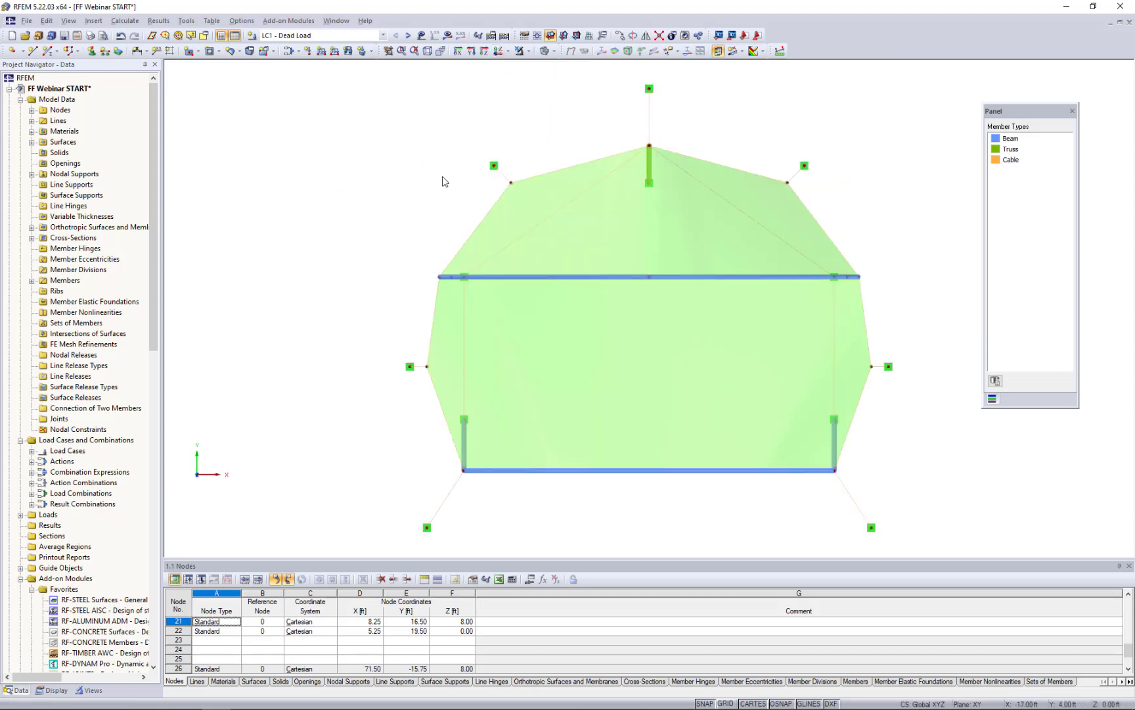
left_click(554, 51)
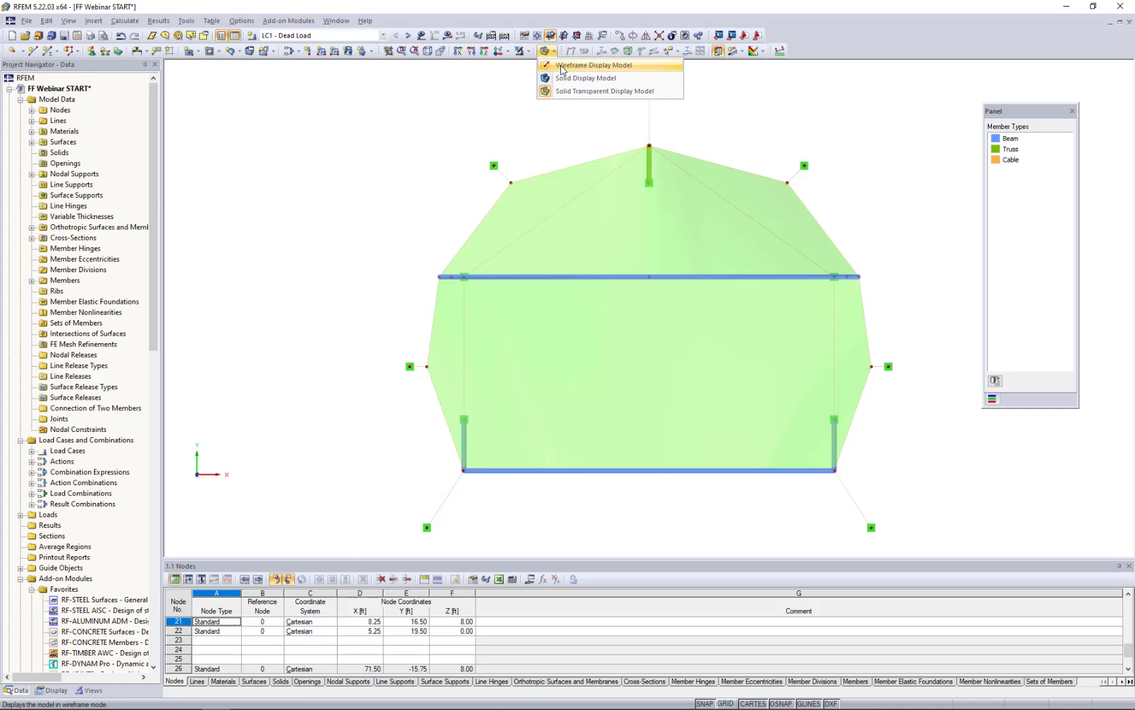
left_click(563, 73)
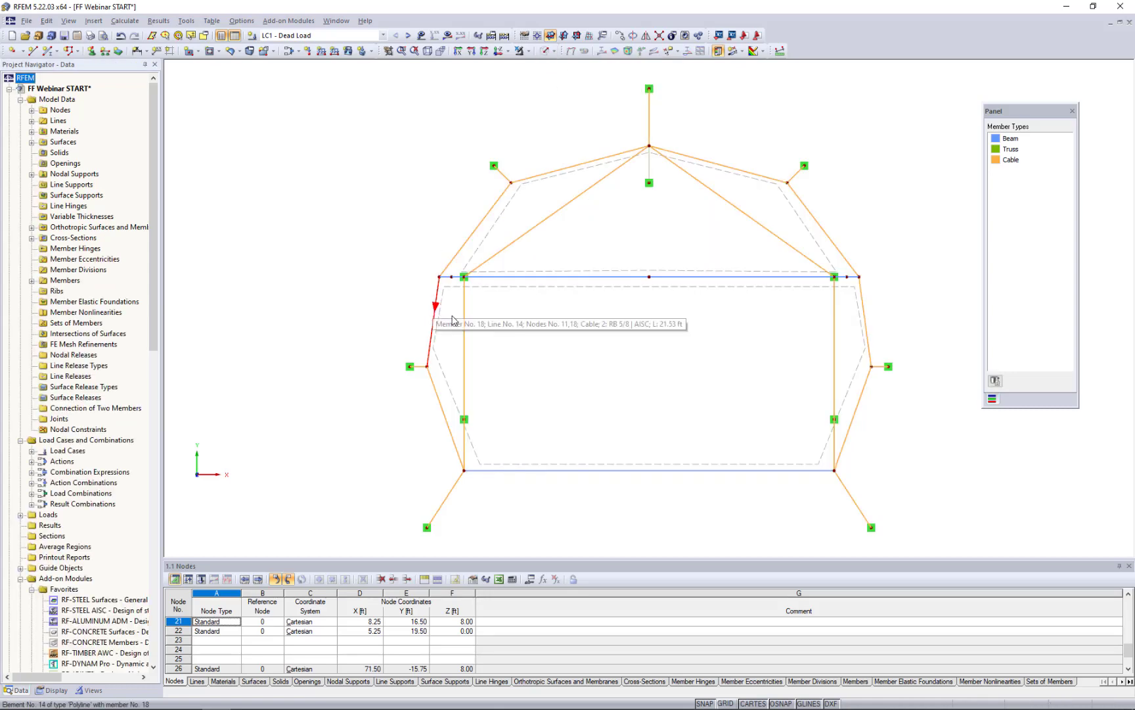
- Give the two parallel cables between the arch supports and the straight beam a form-finding average cable force of 0.225 kip
left_click(466, 334)
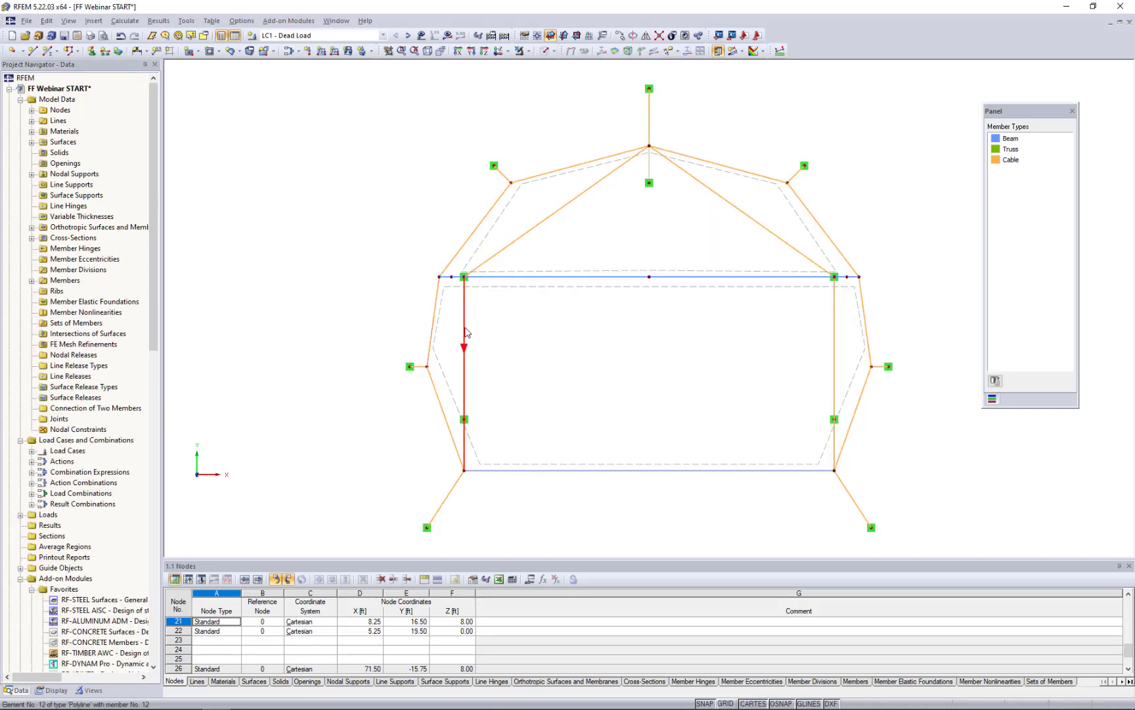
left_click(833, 343)
middle_click_drag(768, 370, 674, 358)
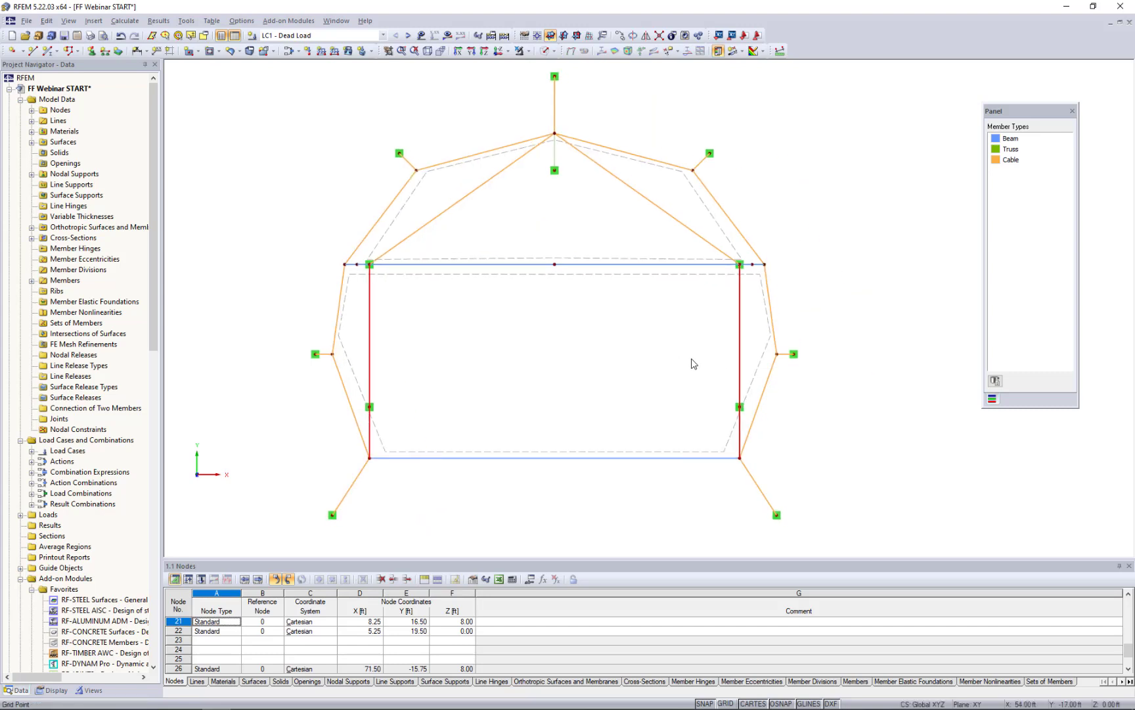
double_click(741, 355)
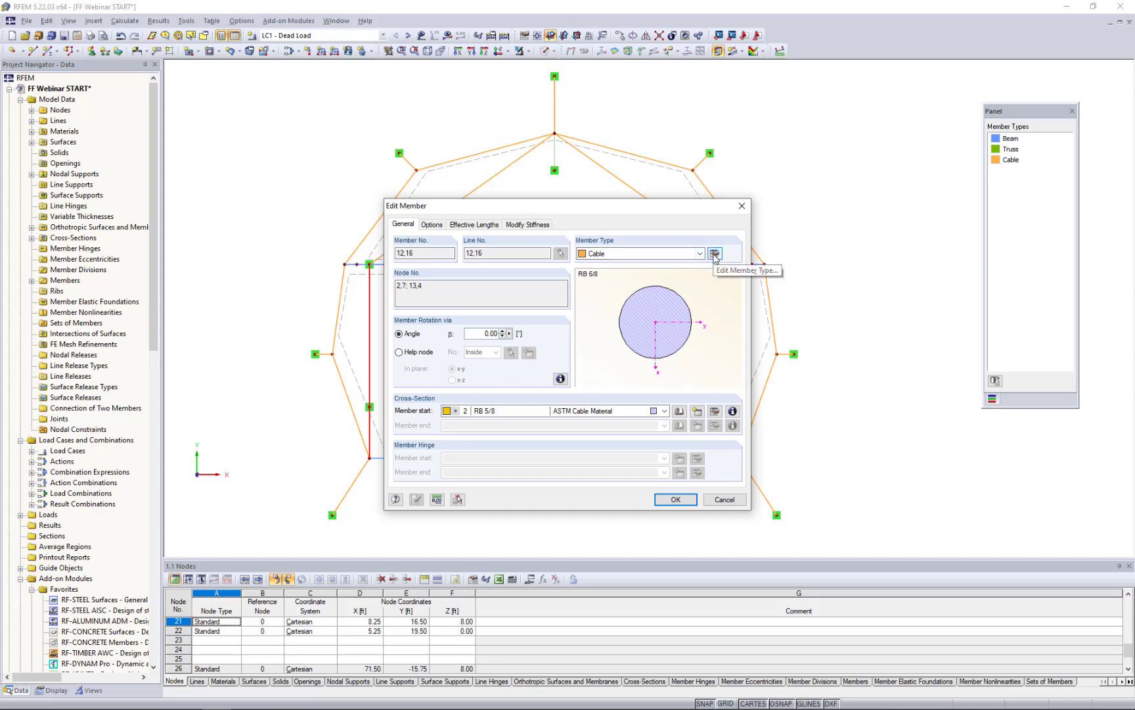
left_click(715, 255)
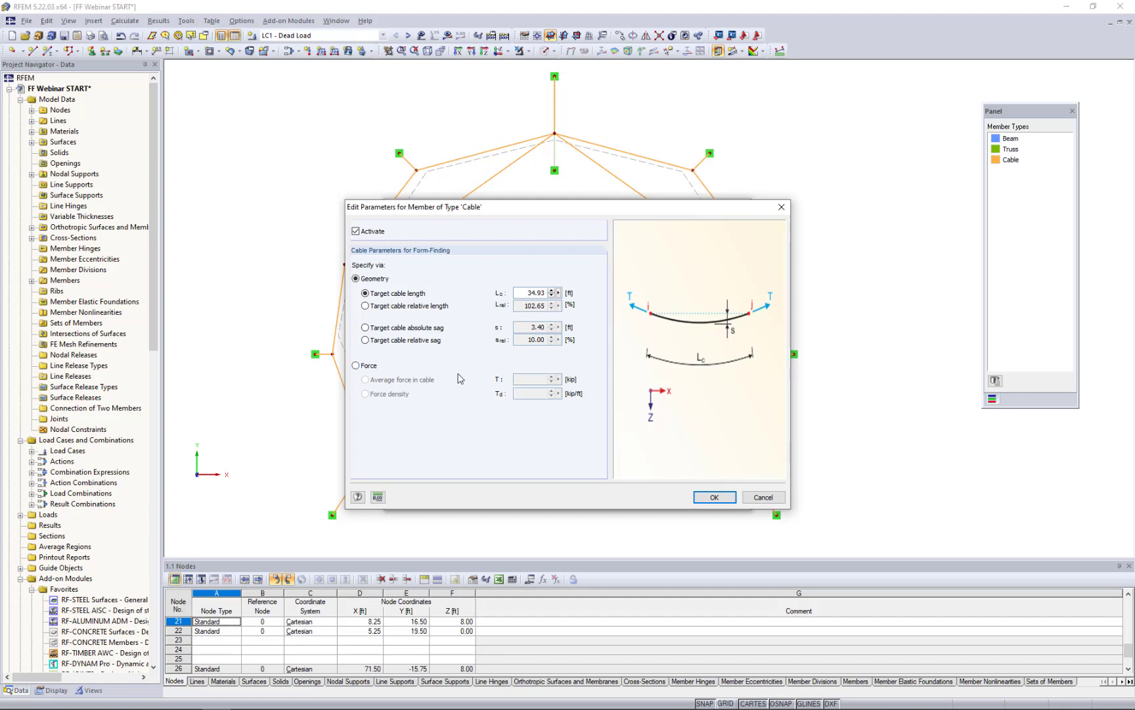
left_click(356, 366)
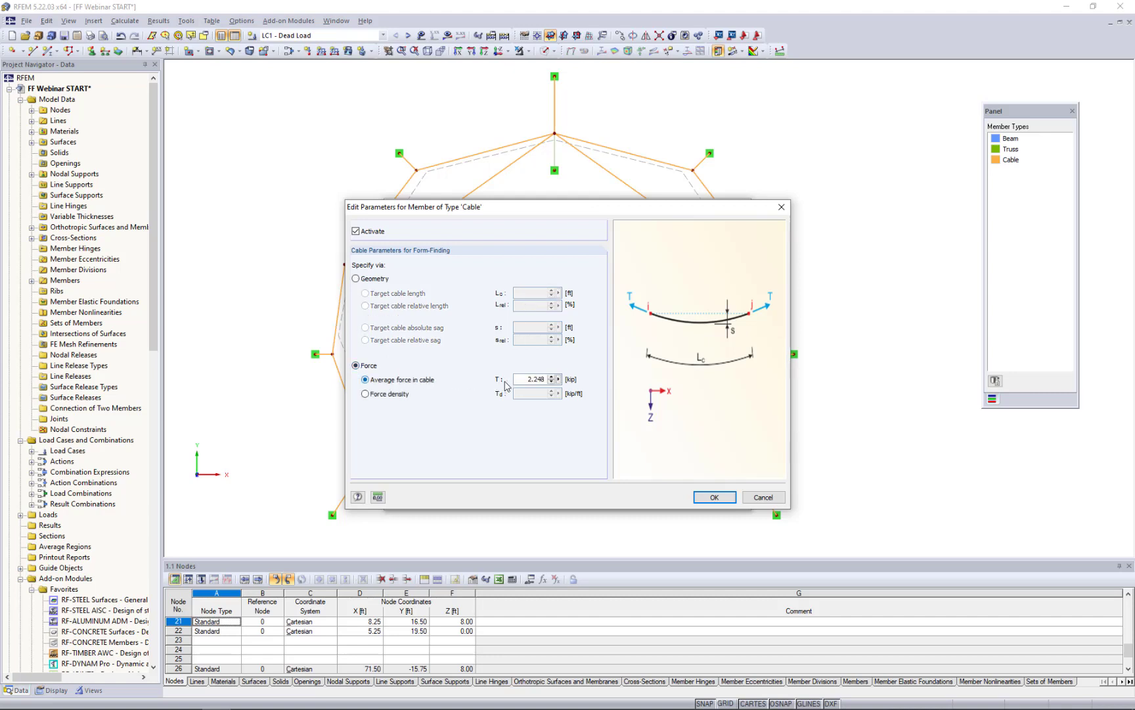
double_click(522, 379)
type("0.225")
left_click(715, 498)
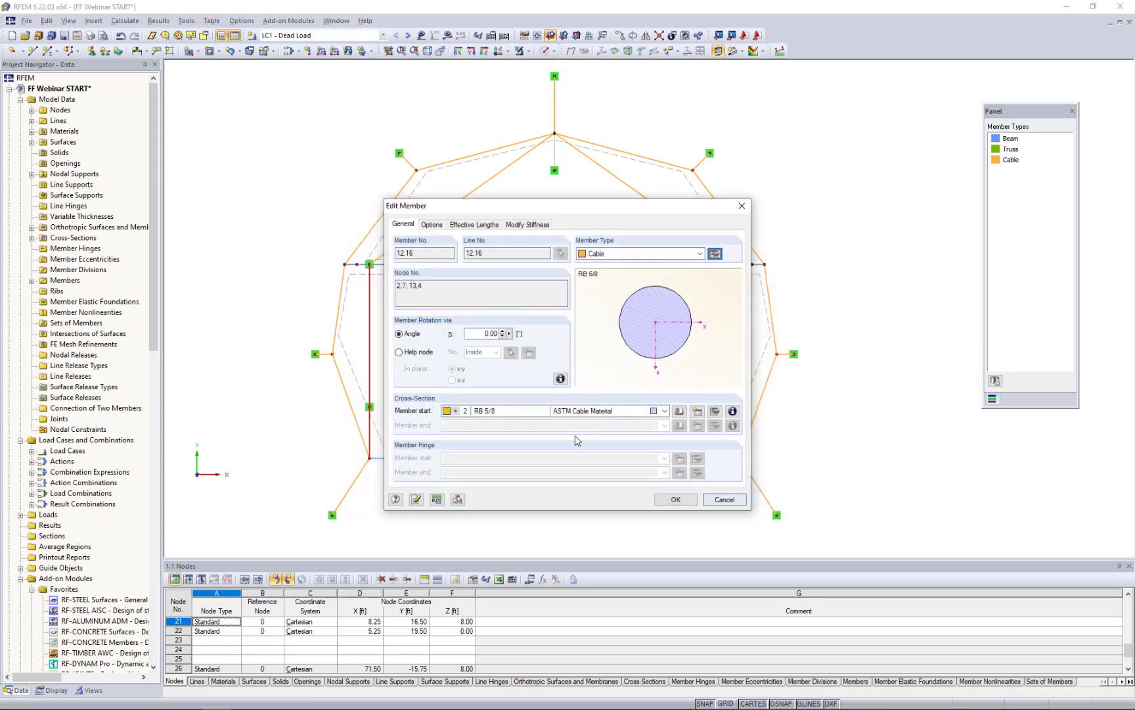
left_click(676, 501)
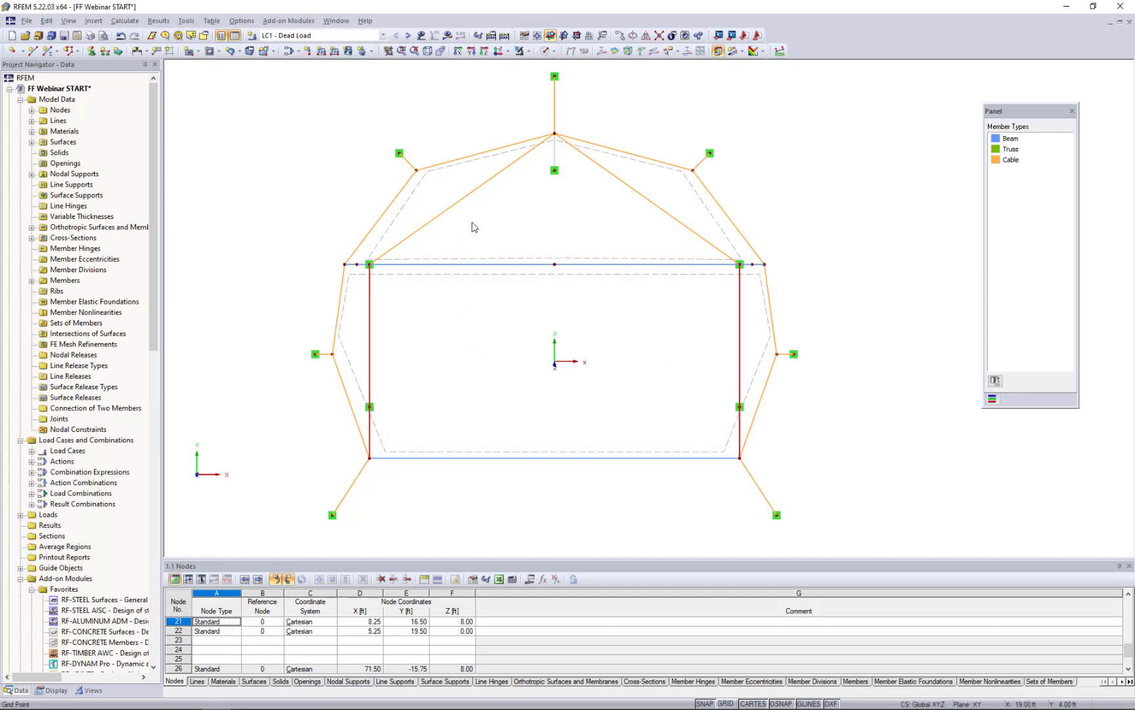
- Give the two diagonal cables and the three guy cables at the mast top and straight beam ends a form-finding target relative length of 100%
left_click(456, 203)
left_click(554, 116, "ctrl")
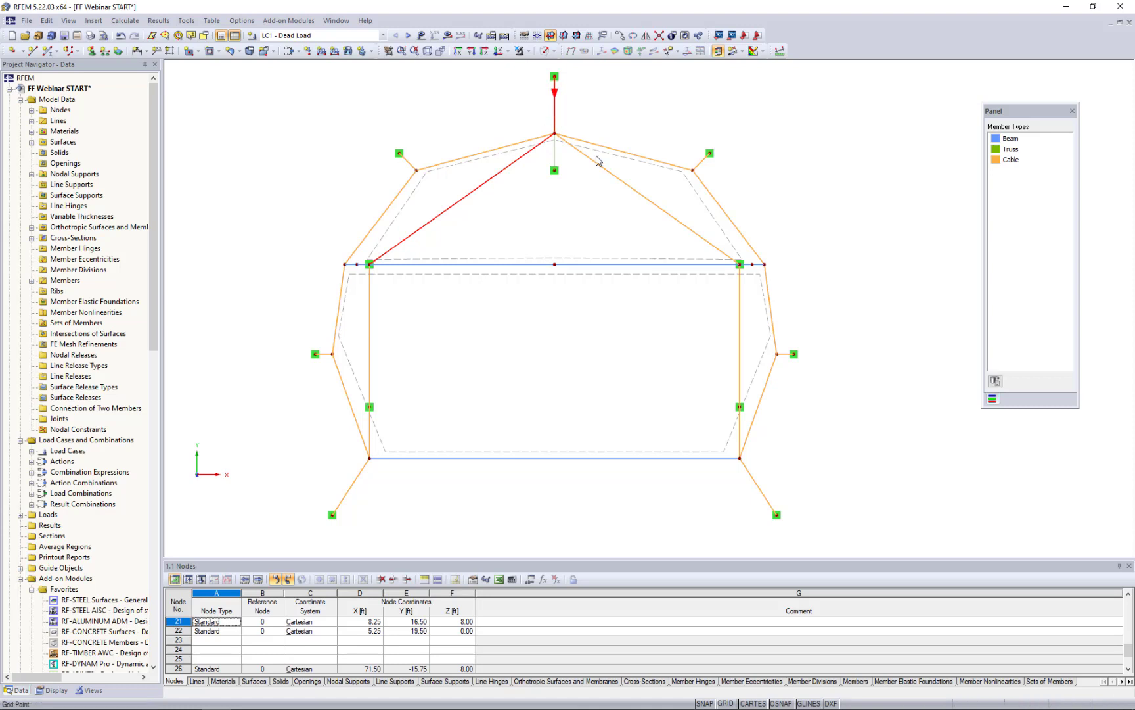
left_click(610, 173, "ctrl")
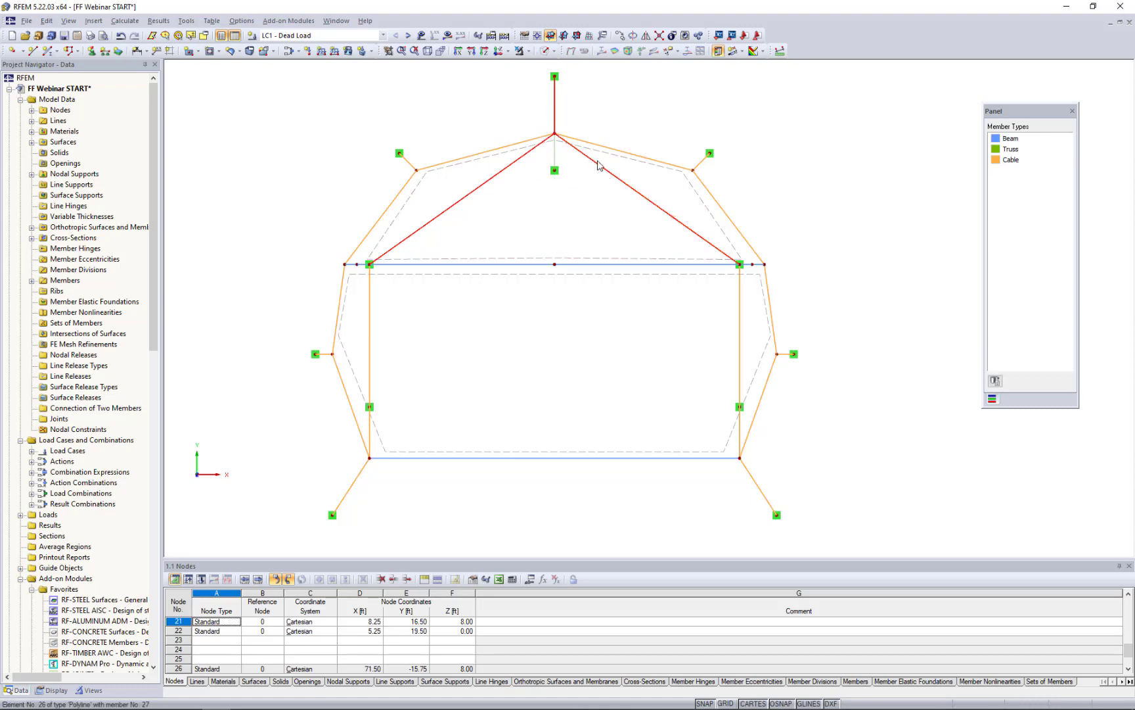
left_click(354, 482, "ctrl")
left_click(763, 497, "ctrl")
double_click(761, 495)
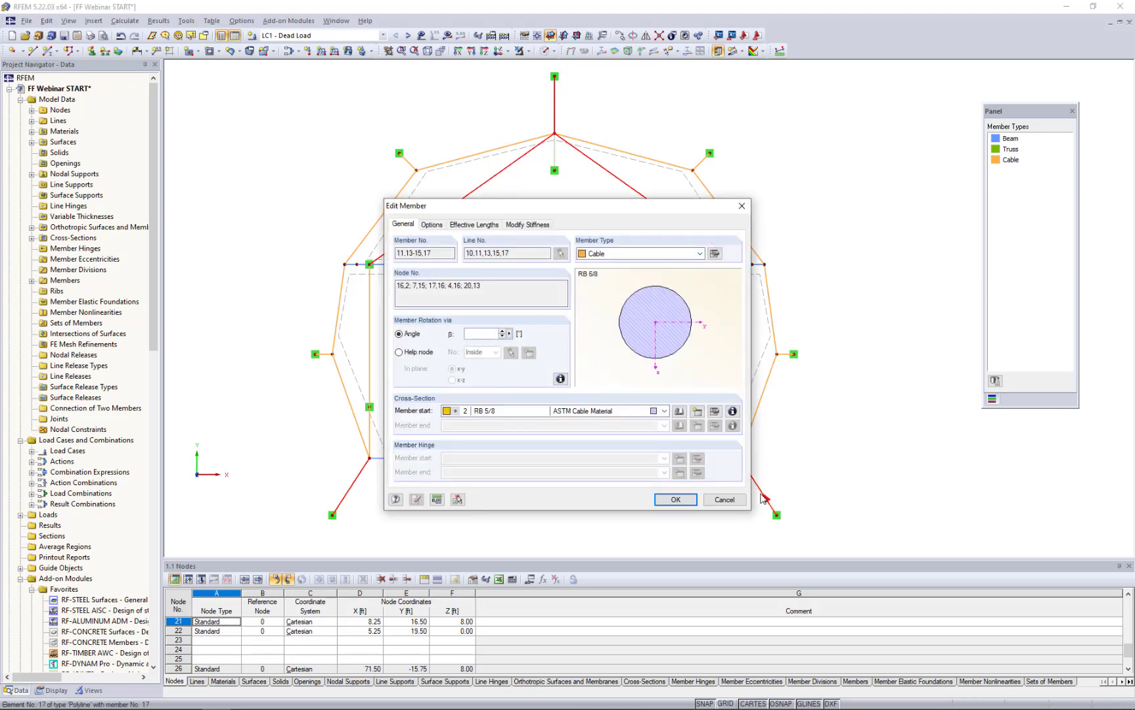
left_click(715, 254)
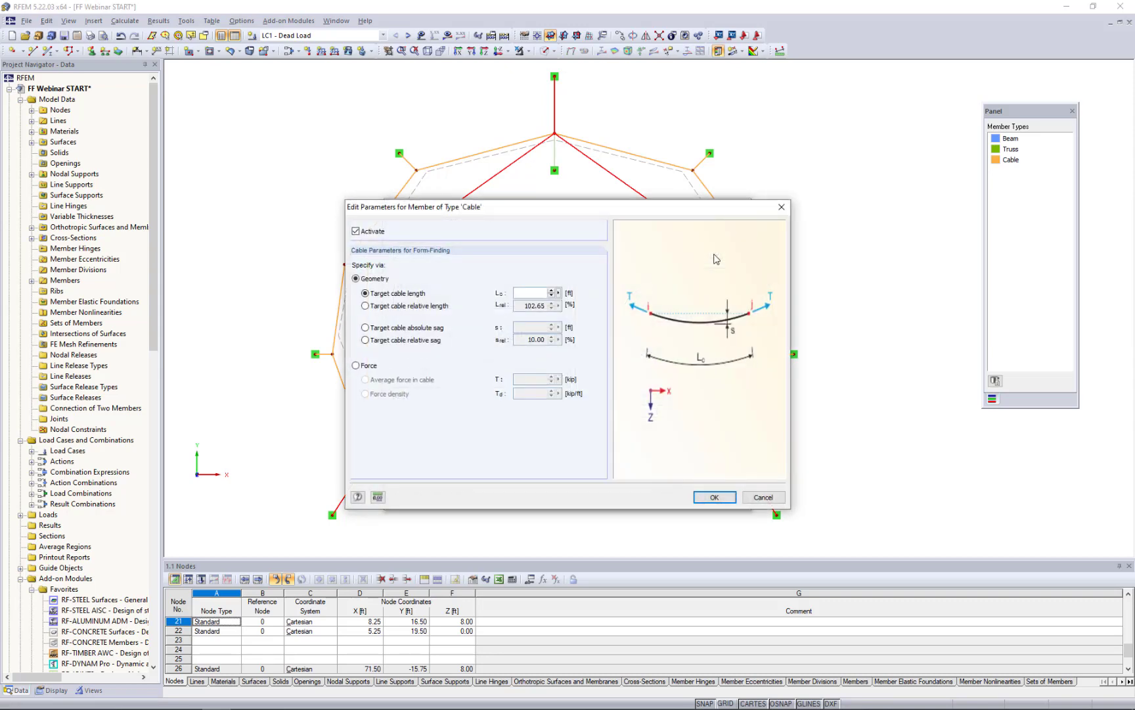
left_click(366, 306)
left_click_drag(595, 205, 823, 193)
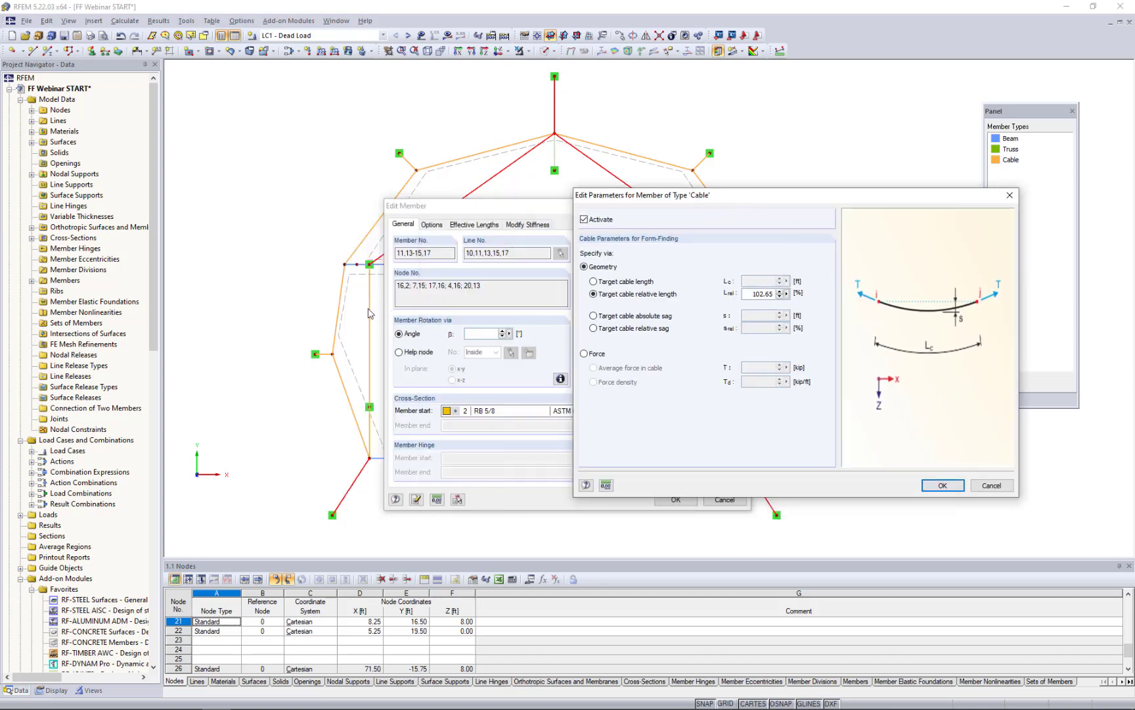
left_click_drag(662, 204, 434, 210)
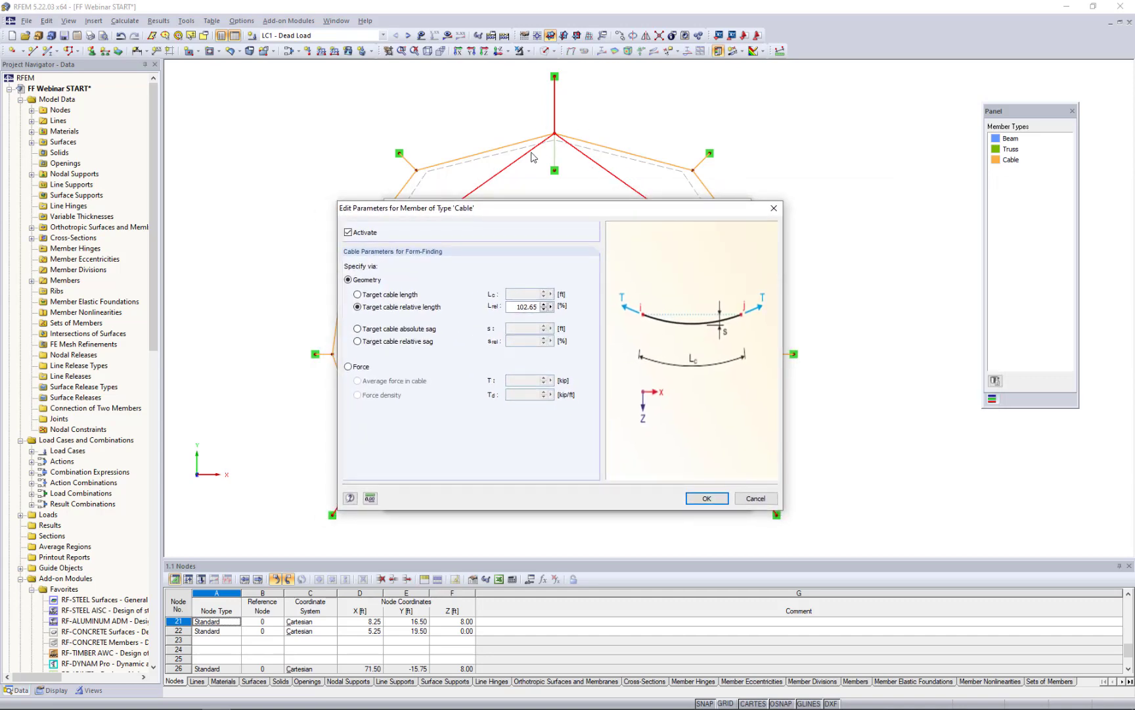
left_click_drag(510, 307, 566, 310)
type("10")
left_click(700, 499)
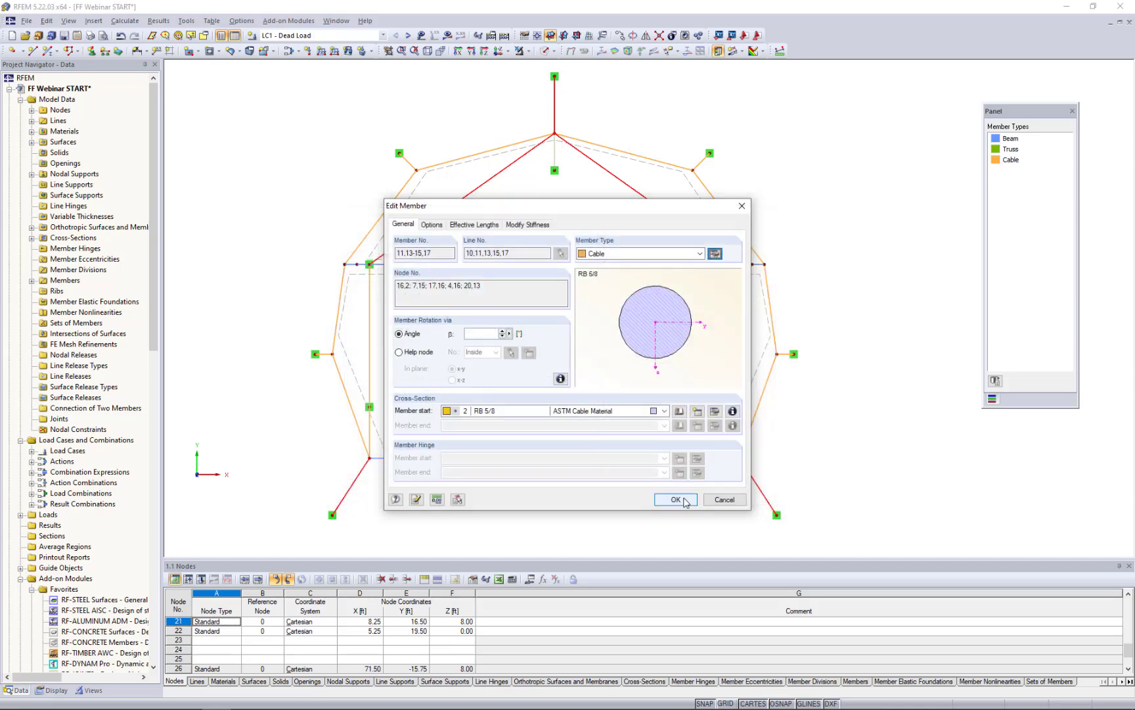
left_click(685, 501)
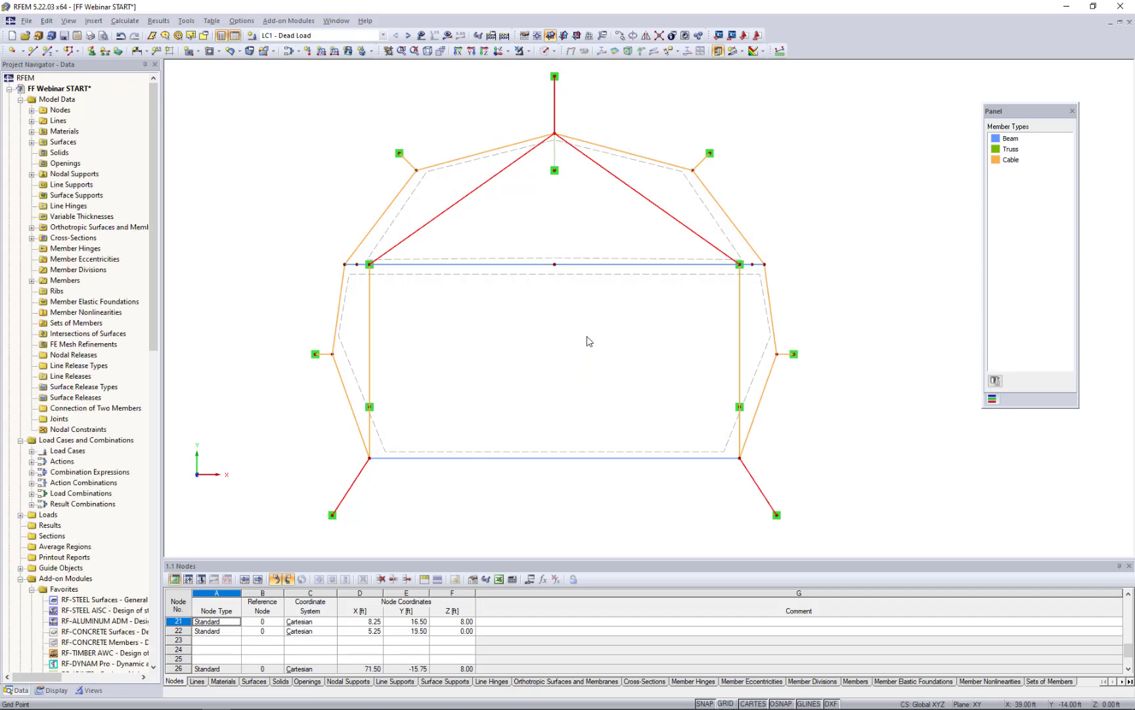
- Give the eight perimeter edge cables of the membranes a form-finding target cable relative sag of 10%
left_click(339, 307)
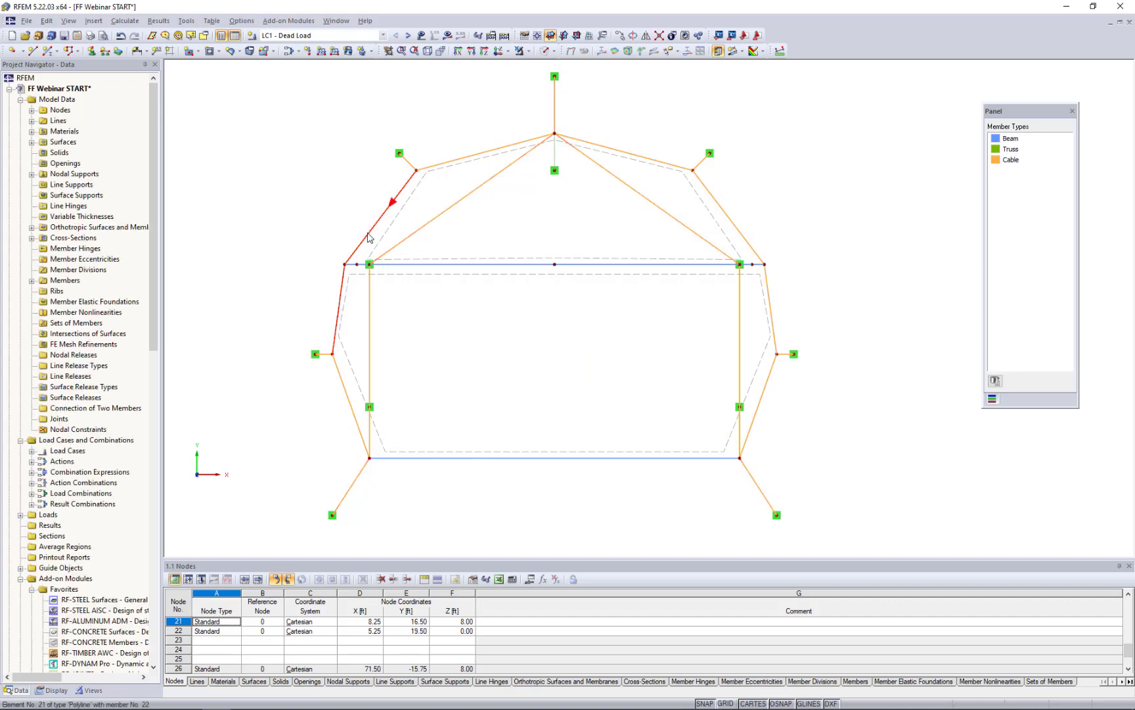
left_click(368, 234, "ctrl")
left_click(461, 159, "ctrl")
left_click(605, 147, "ctrl")
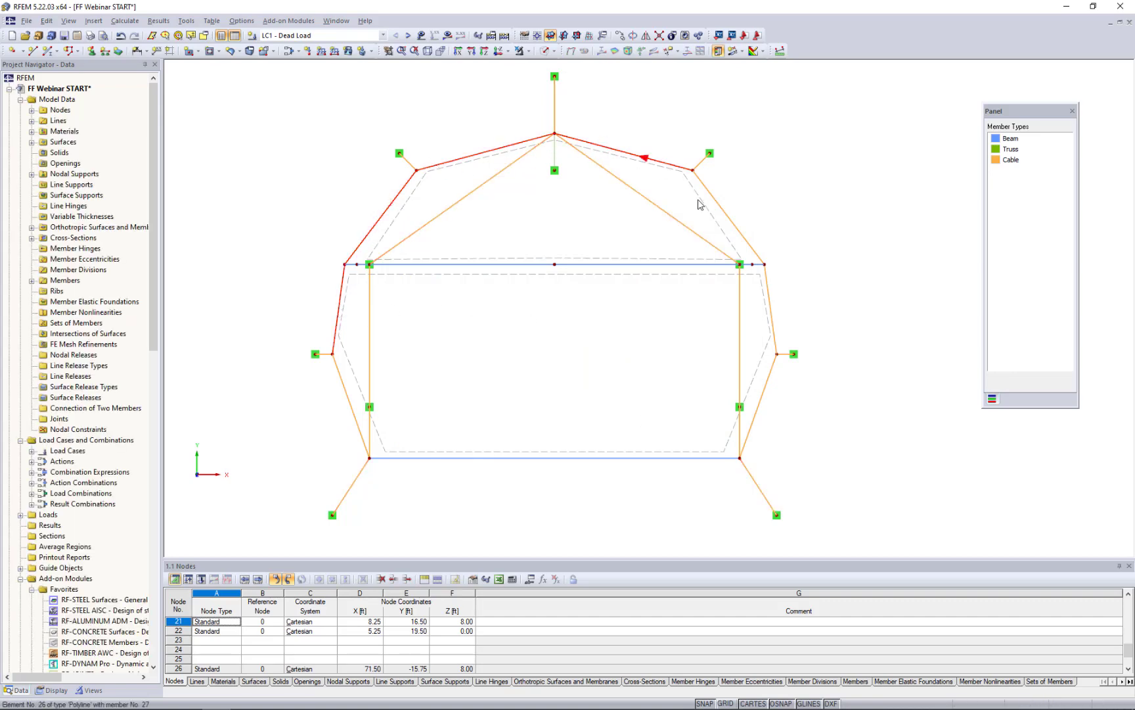
left_click(727, 214, "ctrl")
left_click(770, 309, "ctrl")
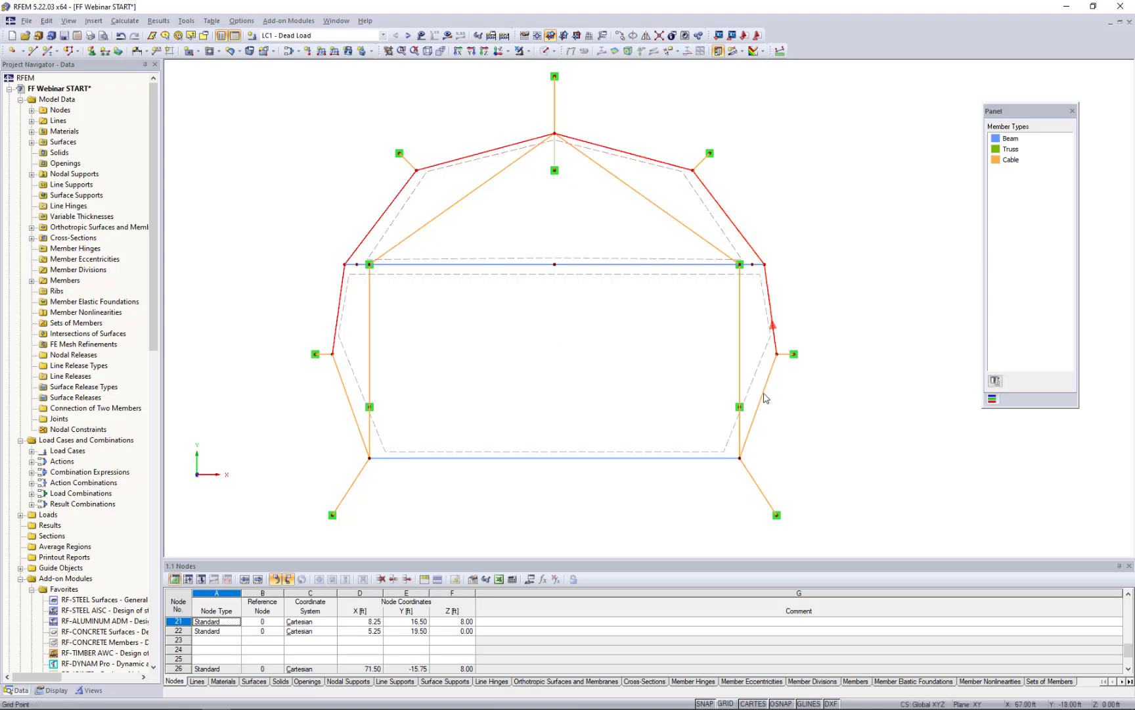
left_click(764, 399, "ctrl")
left_click(357, 420, "ctrl")
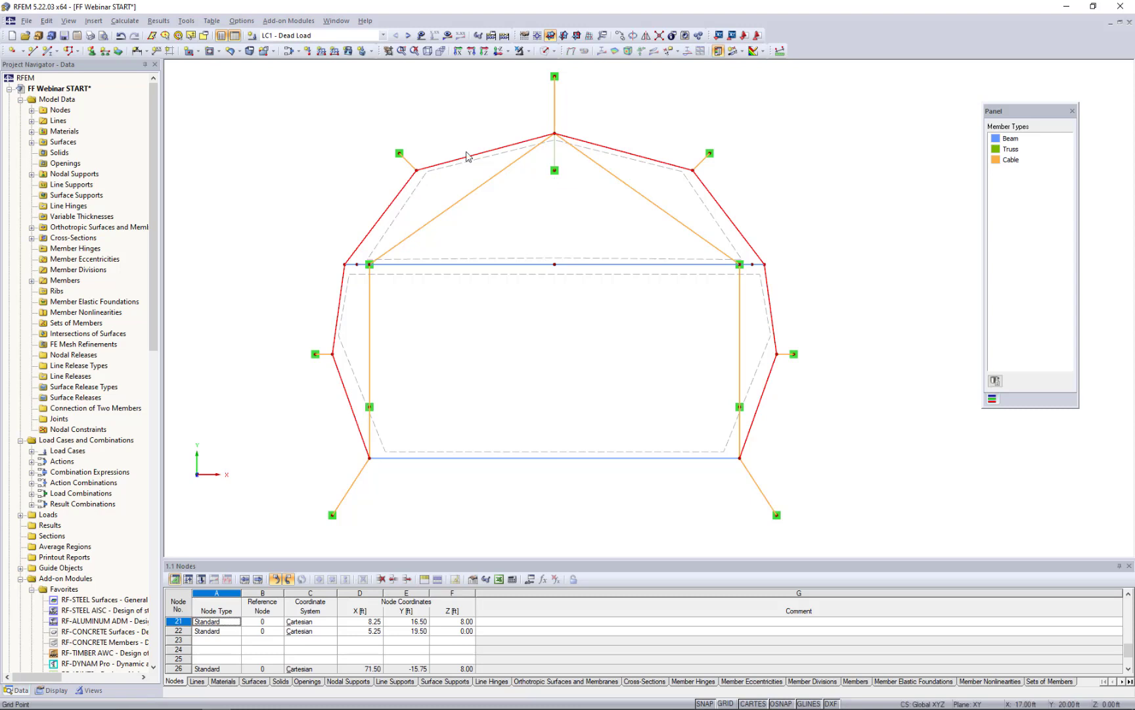
double_click(654, 164)
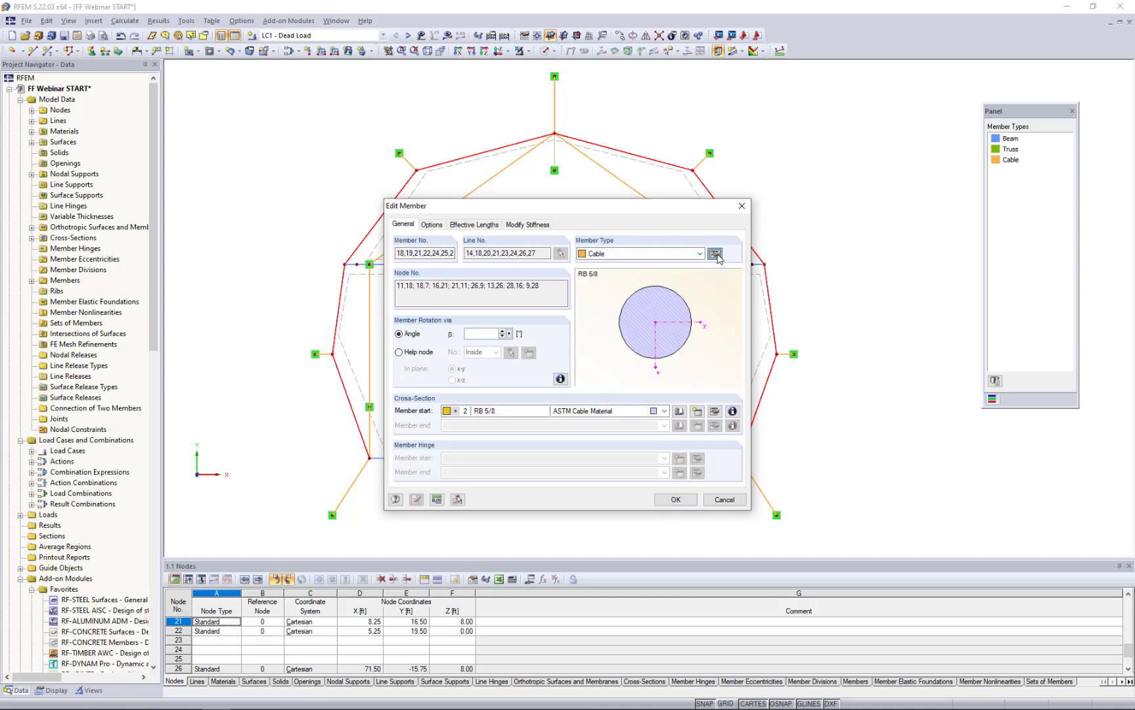
left_click(715, 254)
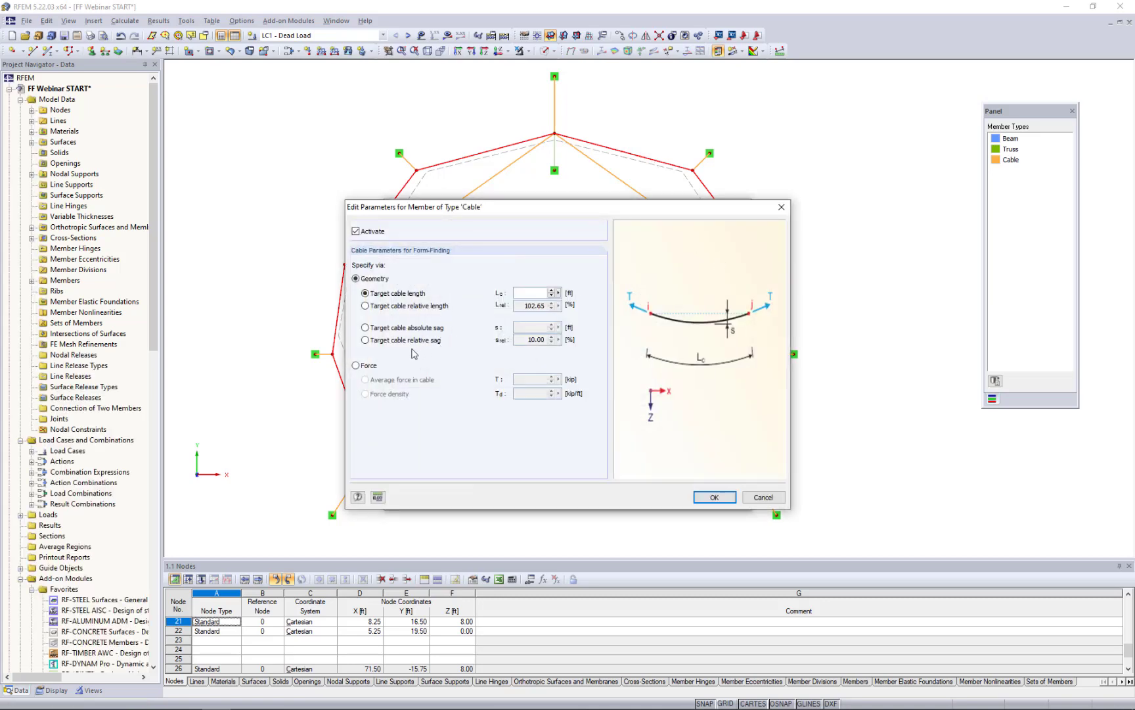
left_click(365, 341)
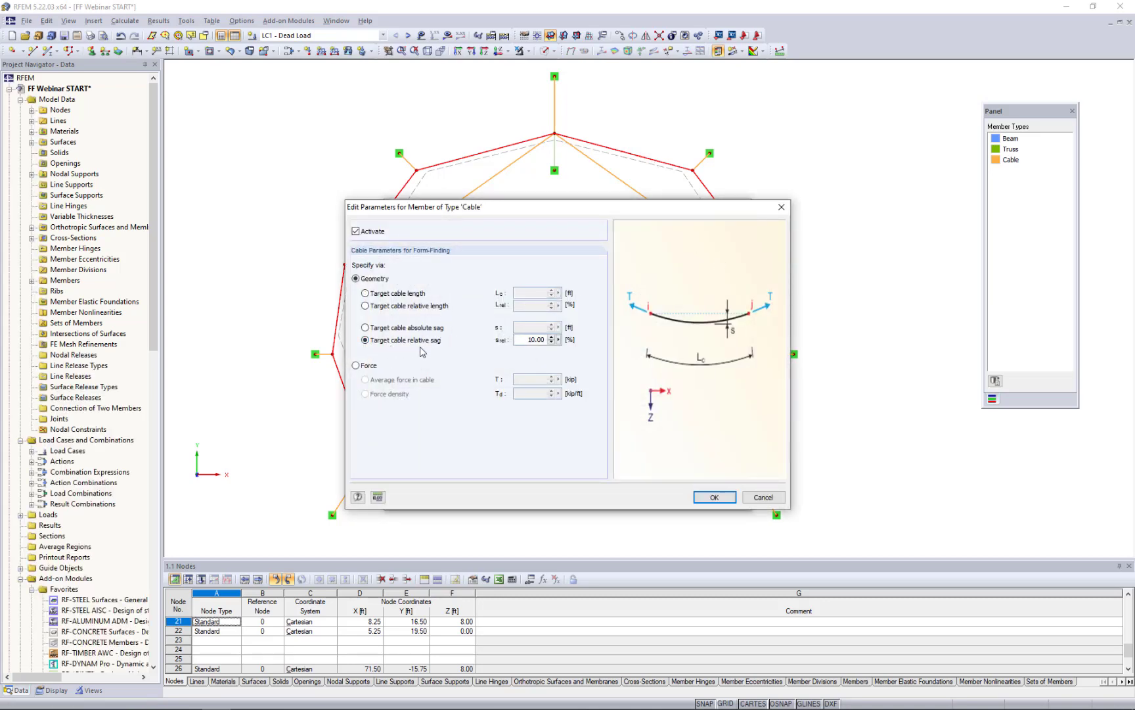
left_click_drag(528, 340, 612, 346)
type("10")
left_click(718, 501)
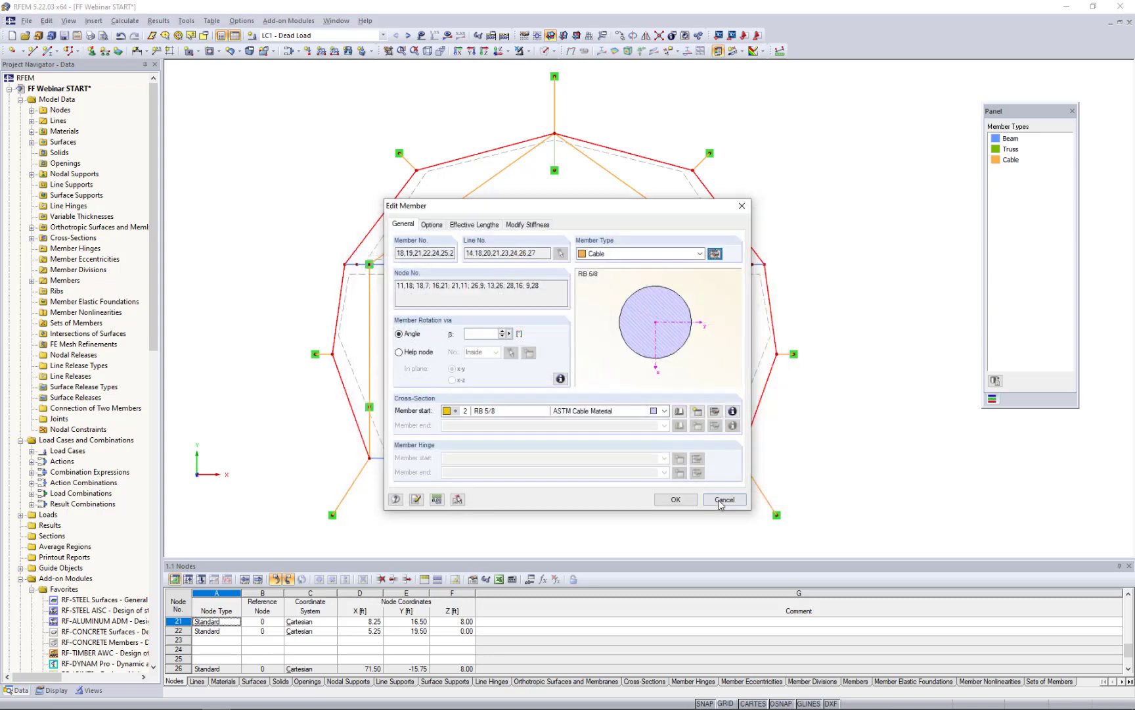
left_click(692, 506)
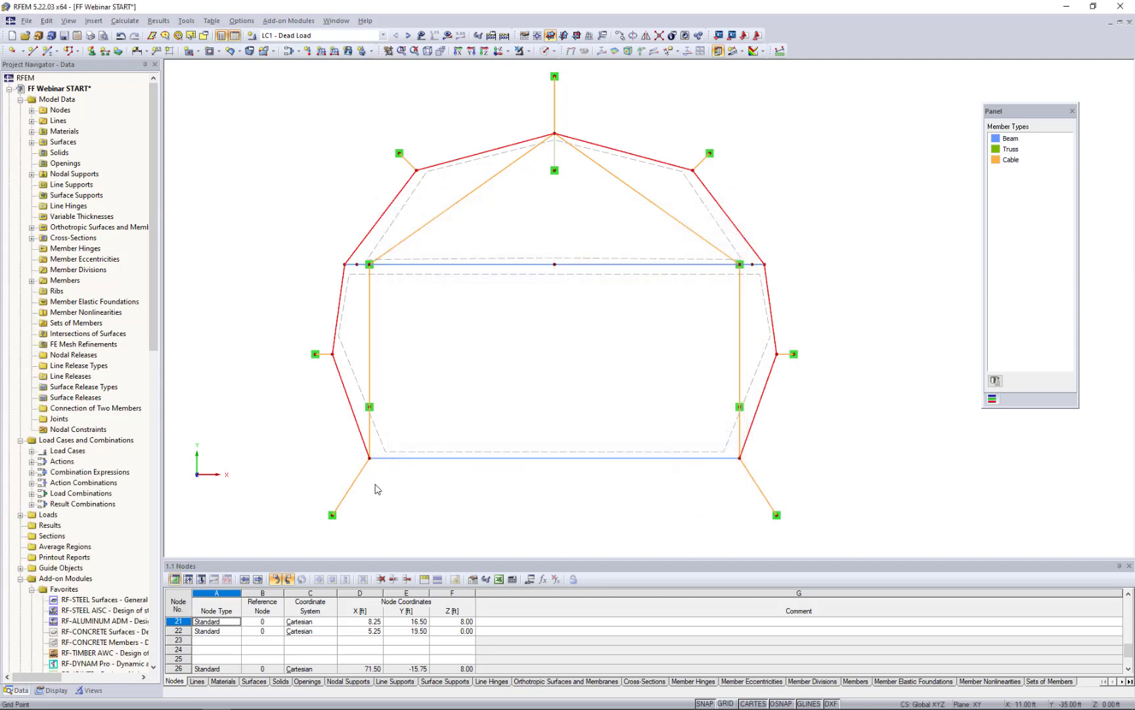
- Give the four short anchor cables at the outer edge corners a form-finding average cable force of 6.75 kip
left_click(326, 354)
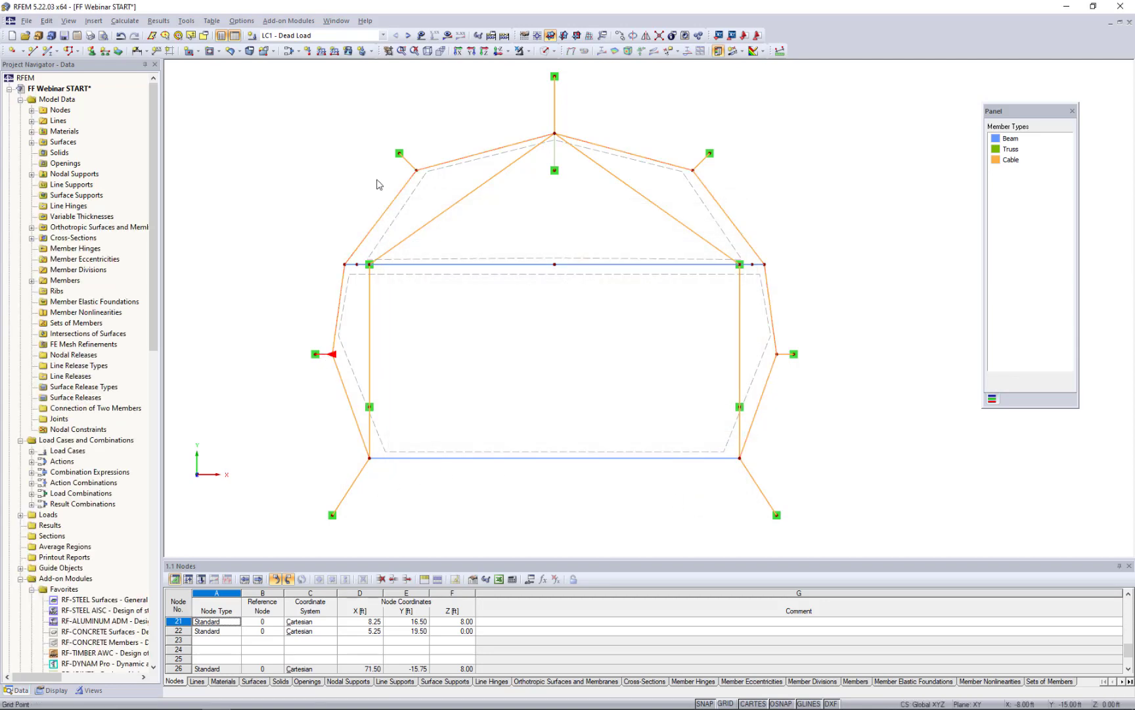
left_click(406, 160, "ctrl")
left_click(702, 160, "ctrl")
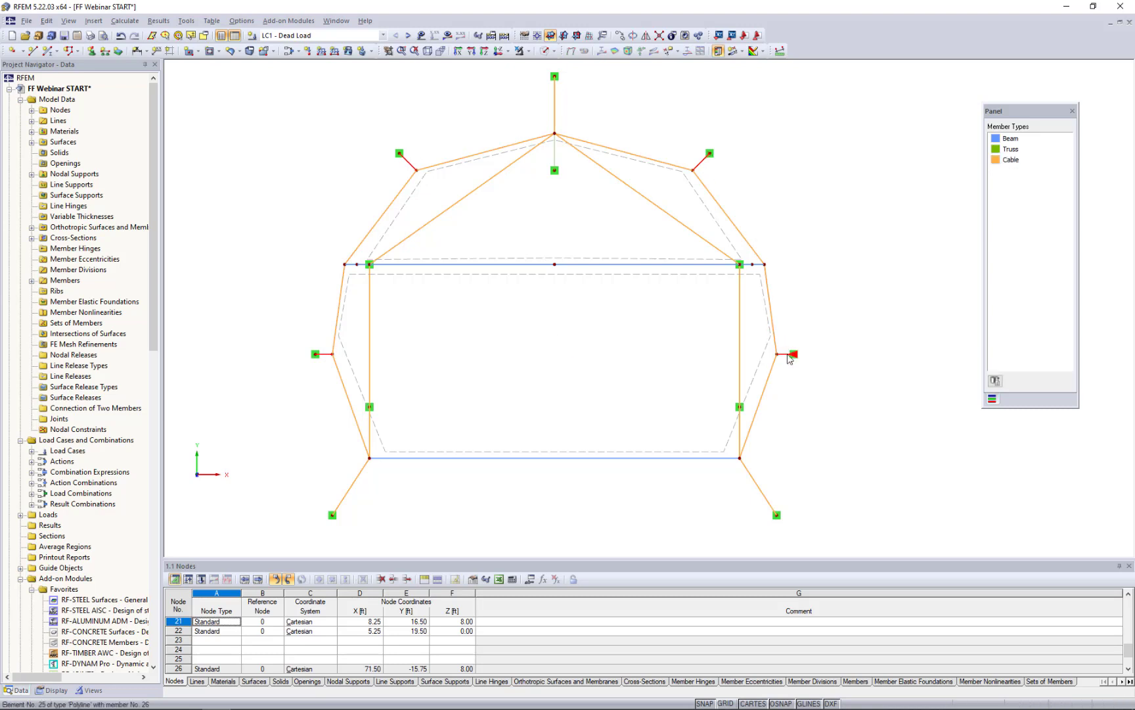
double_click(409, 164)
left_click(715, 255)
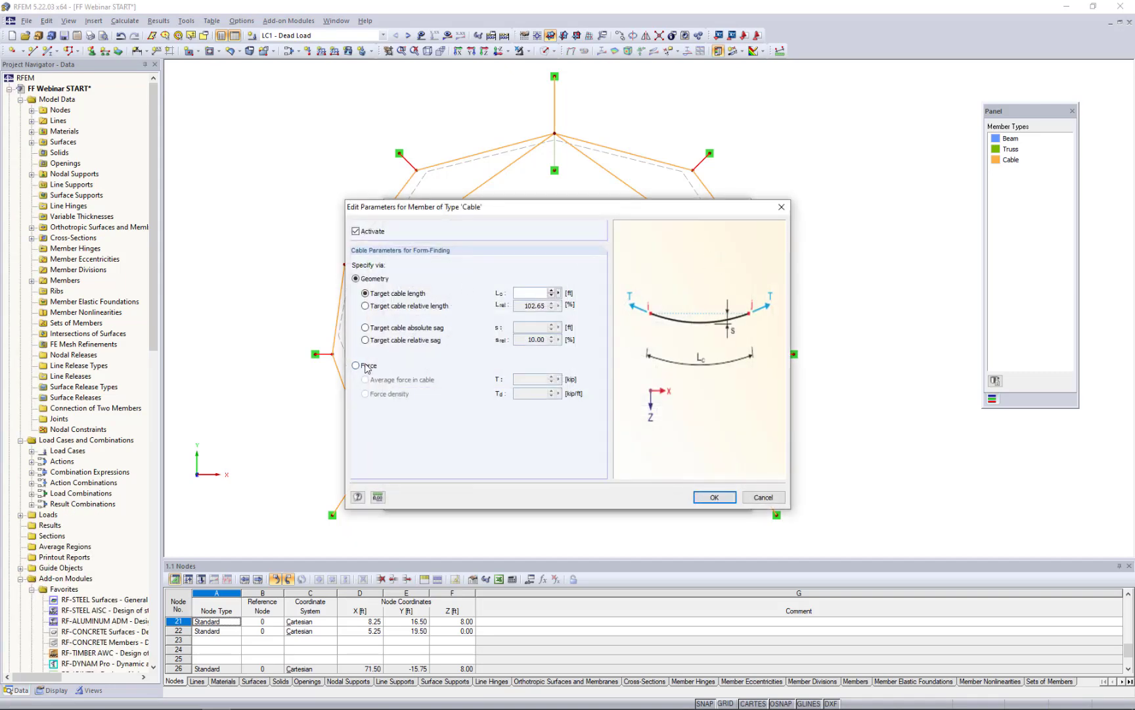
left_click(357, 366)
left_click_drag(524, 380, 589, 388)
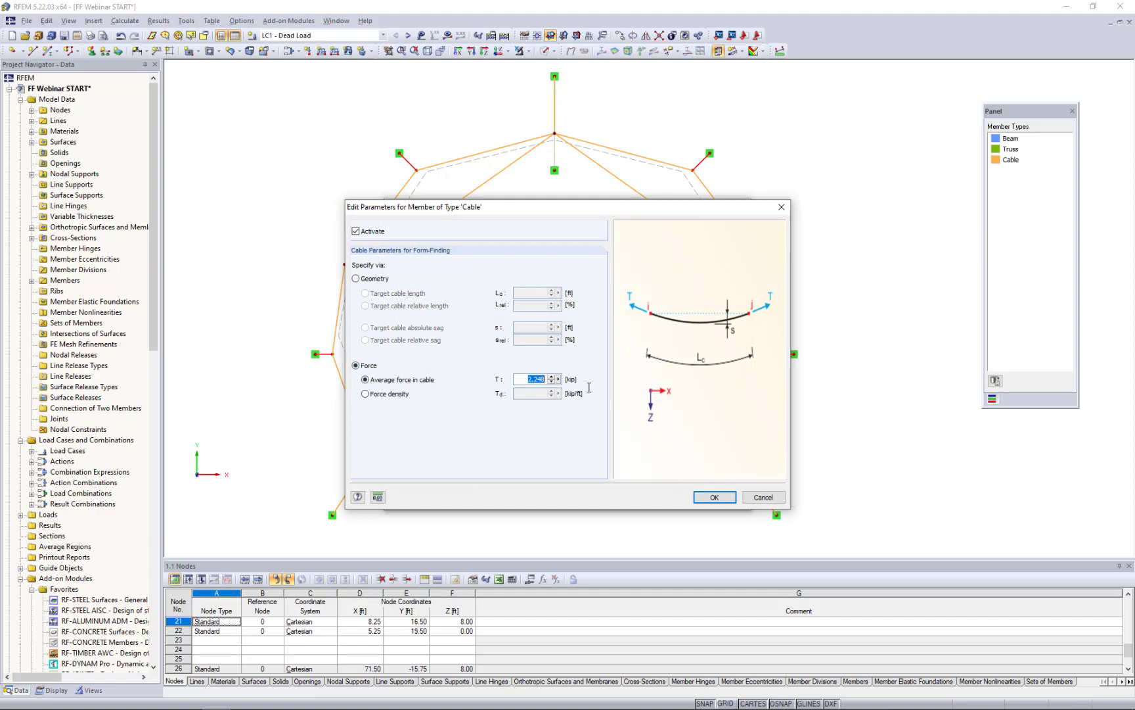
type("6.75")
left_click(714, 497)
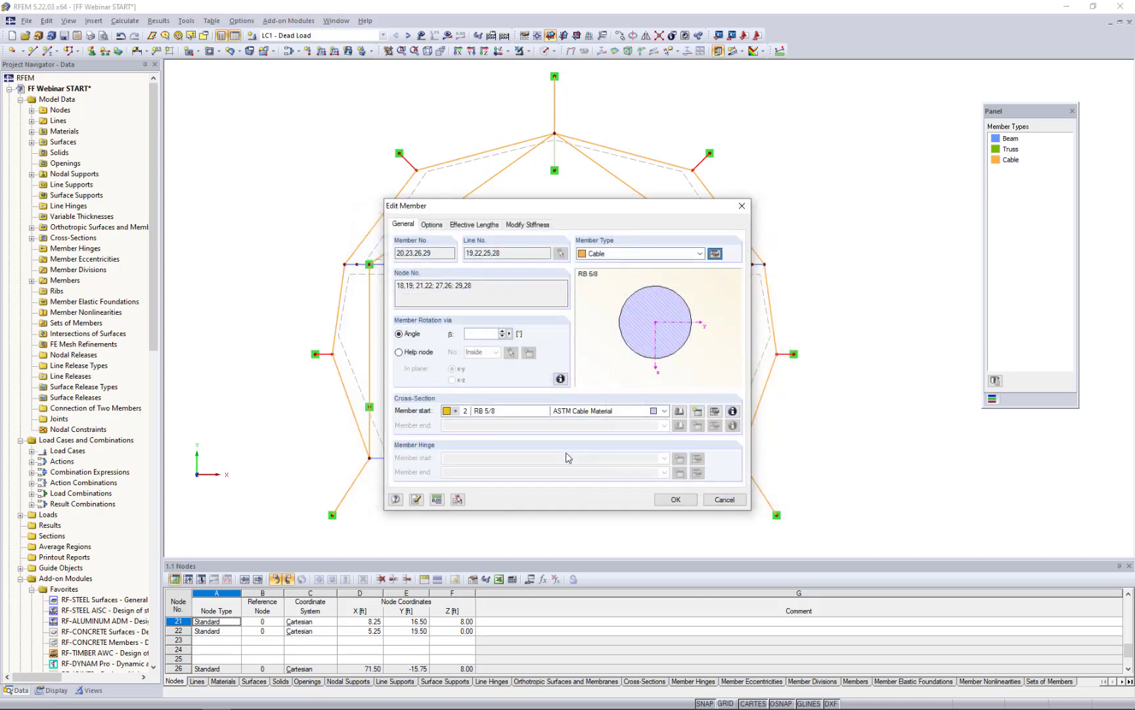
left_click(675, 500)
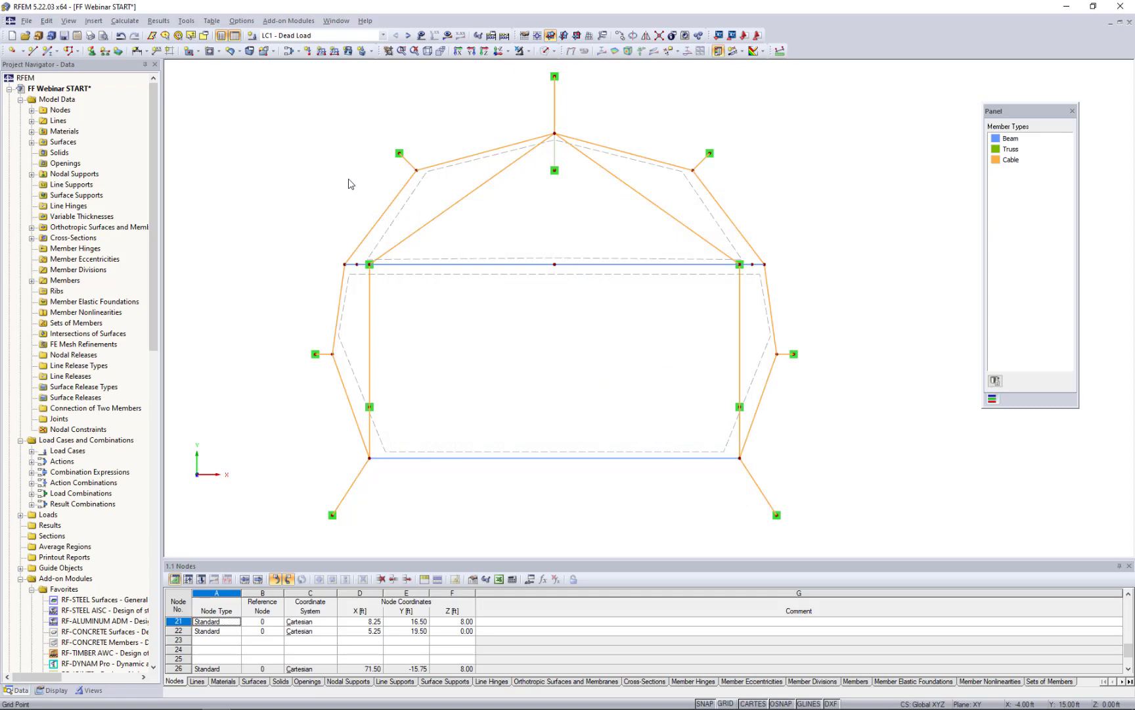
- Switch the active load case to RF-FORM-FINDING and display its loads to check the assigned cable parameters
left_click(382, 36)
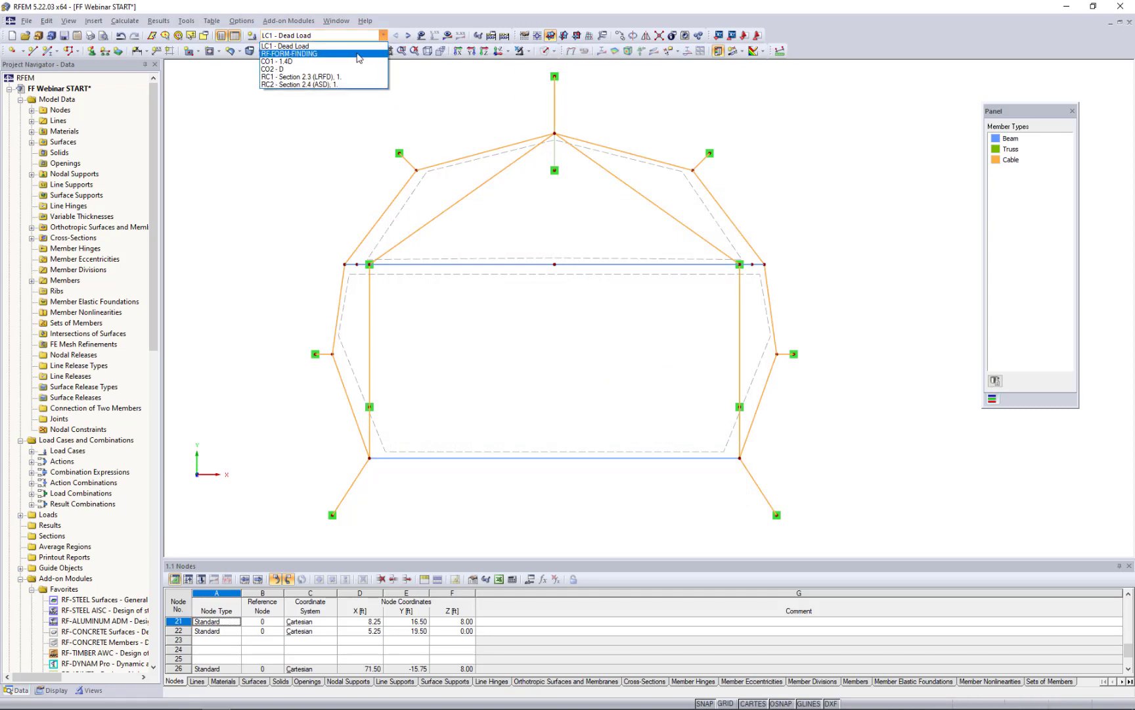
left_click(358, 54)
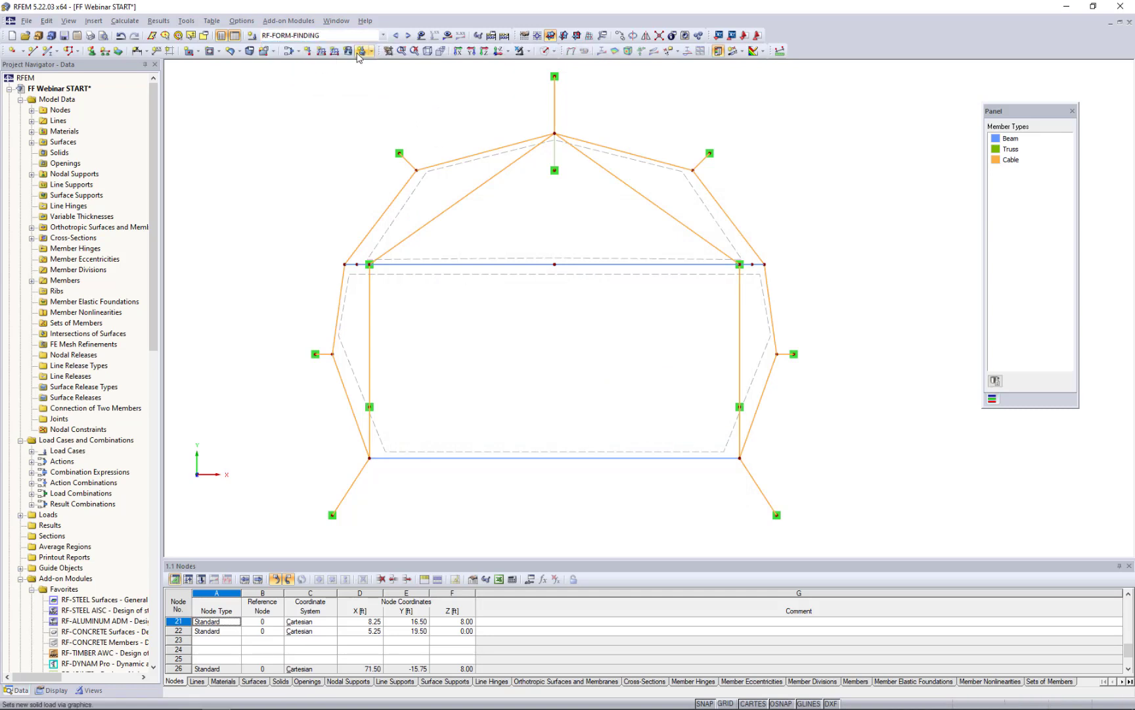
left_click(421, 35)
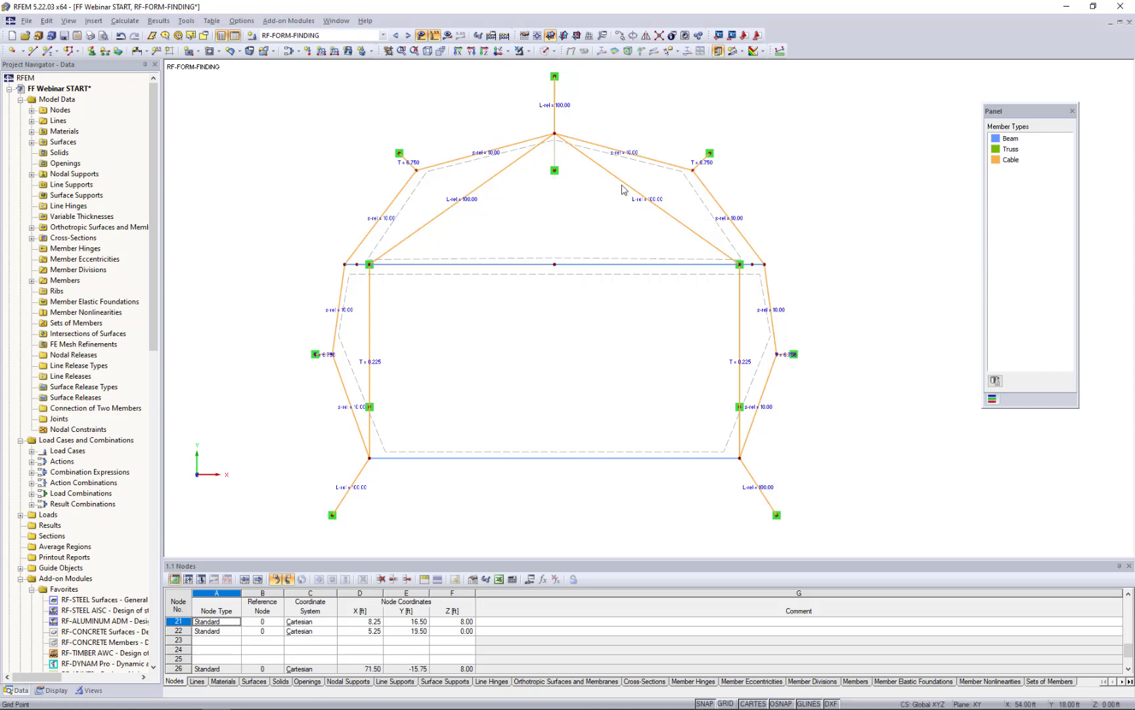
- Review the orthotropic stiffness of both membrane surfaces and apply the Standard form-finding calculation method with prestress defined via force
double_click(539, 259)
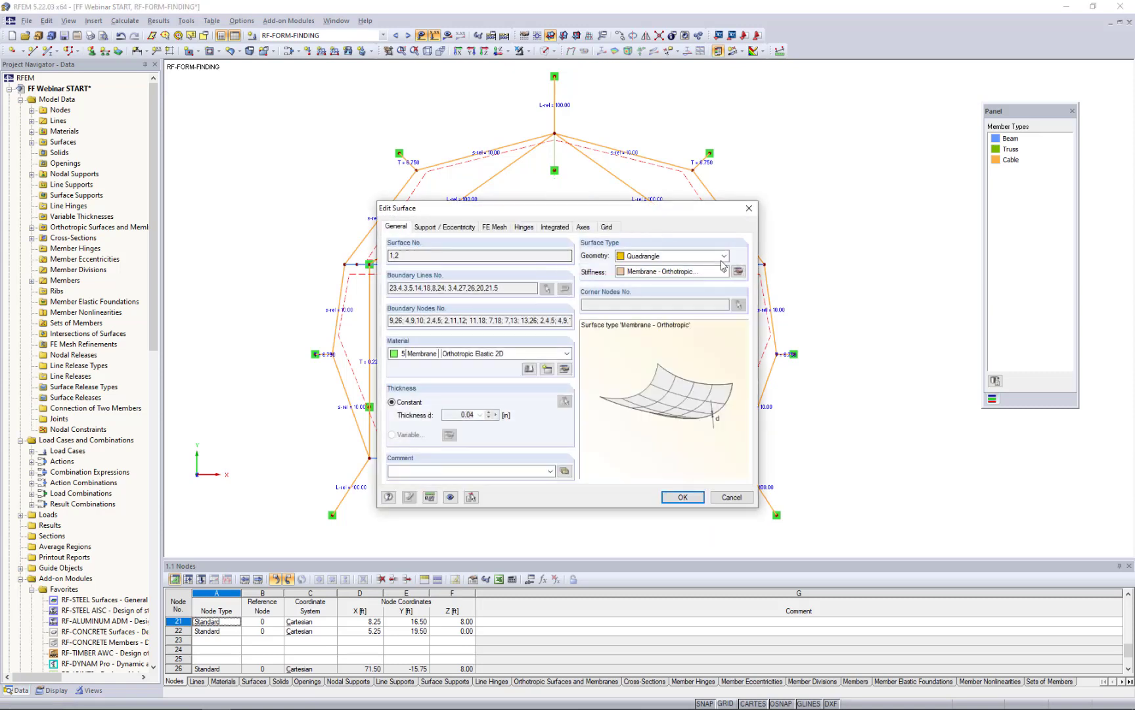
left_click(739, 273)
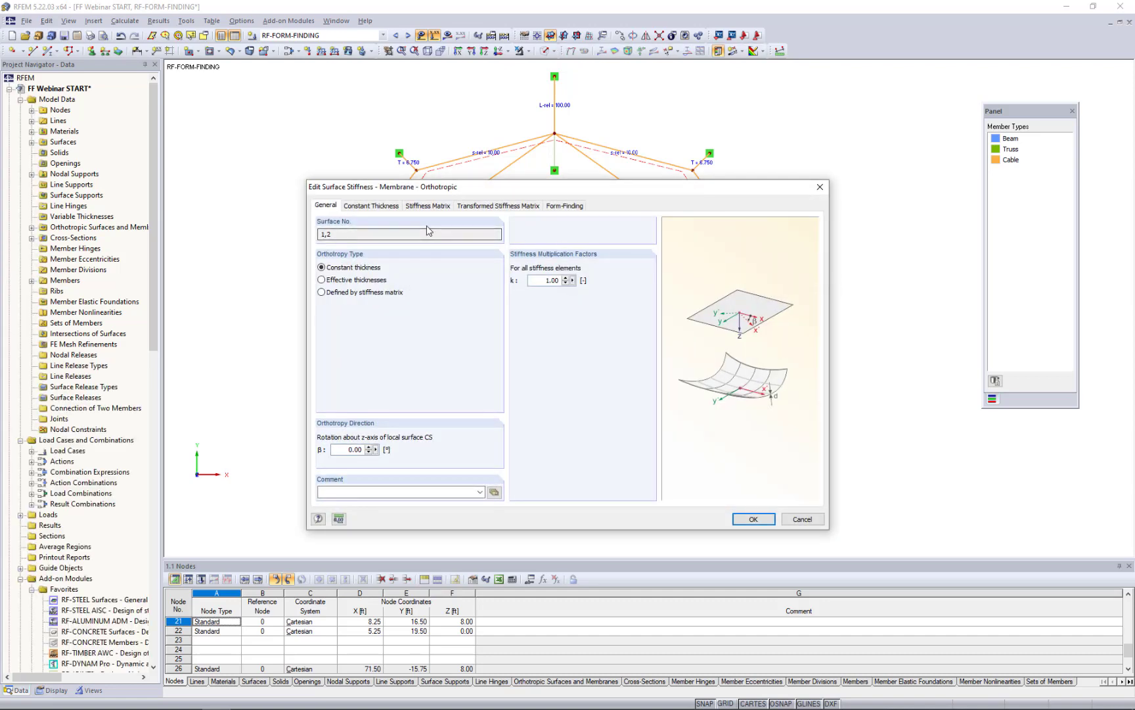
left_click(378, 207)
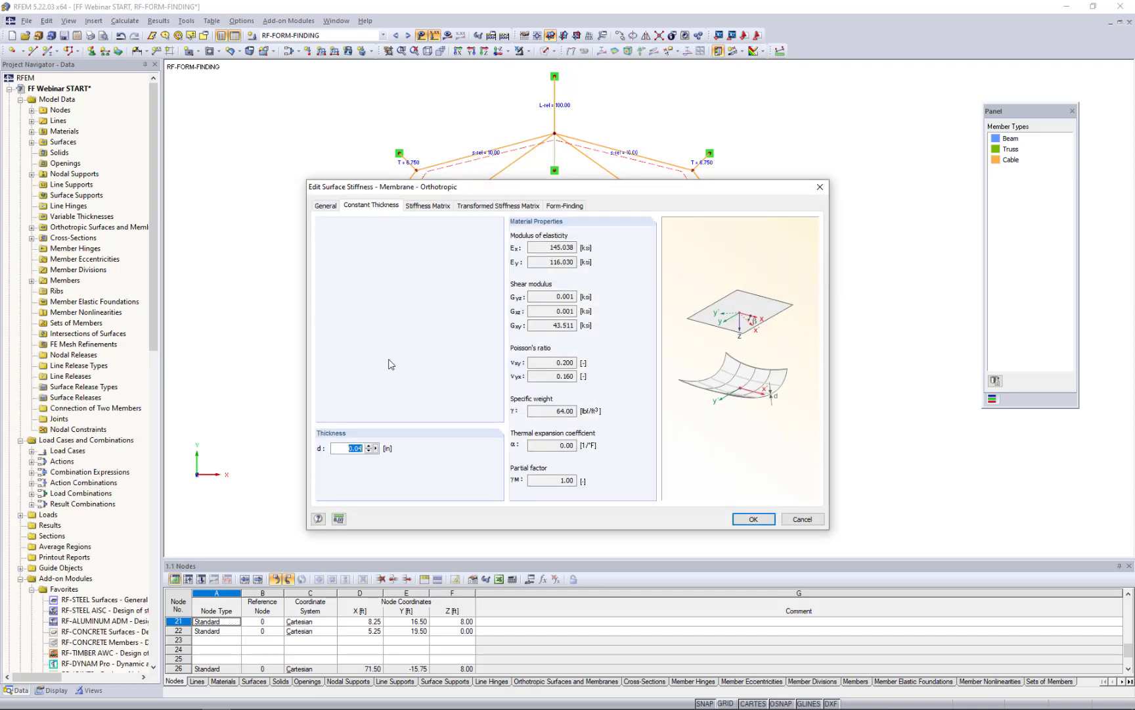
left_click(569, 208)
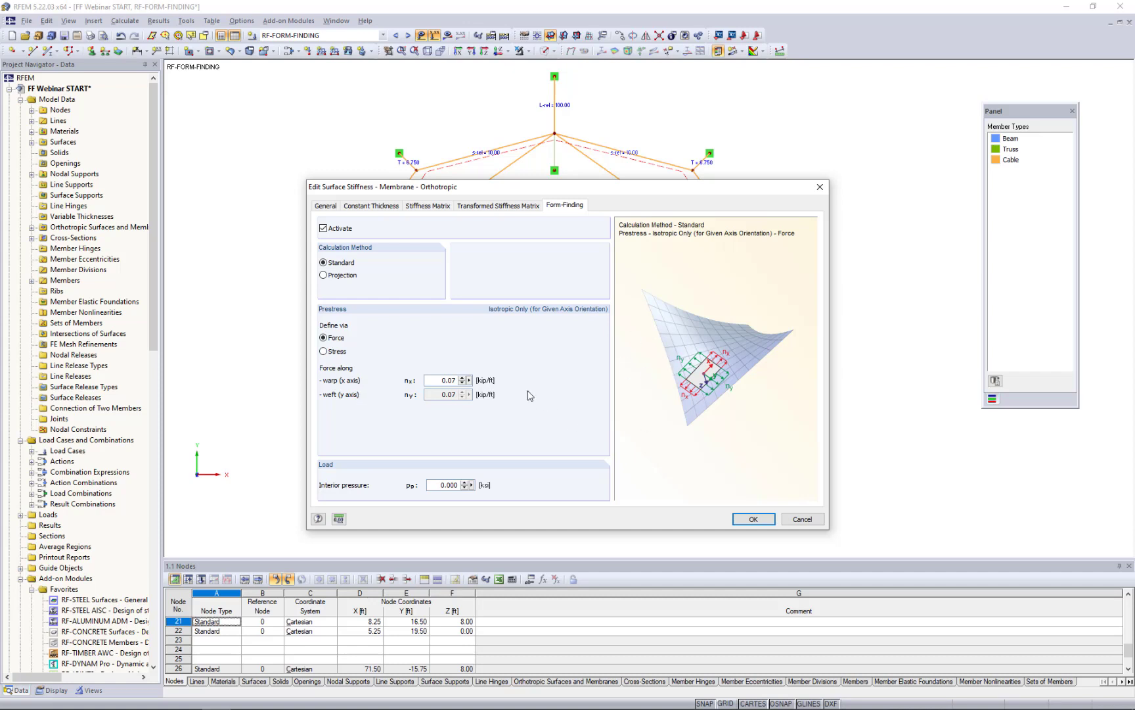
left_click(335, 276)
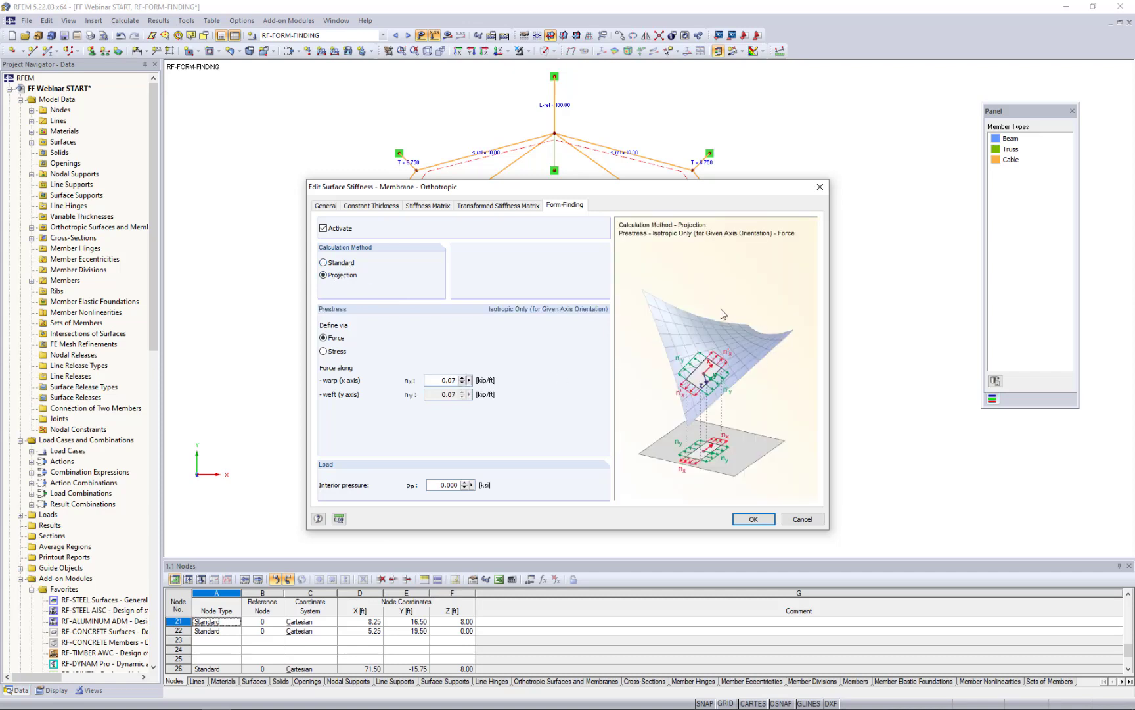
left_click(325, 264)
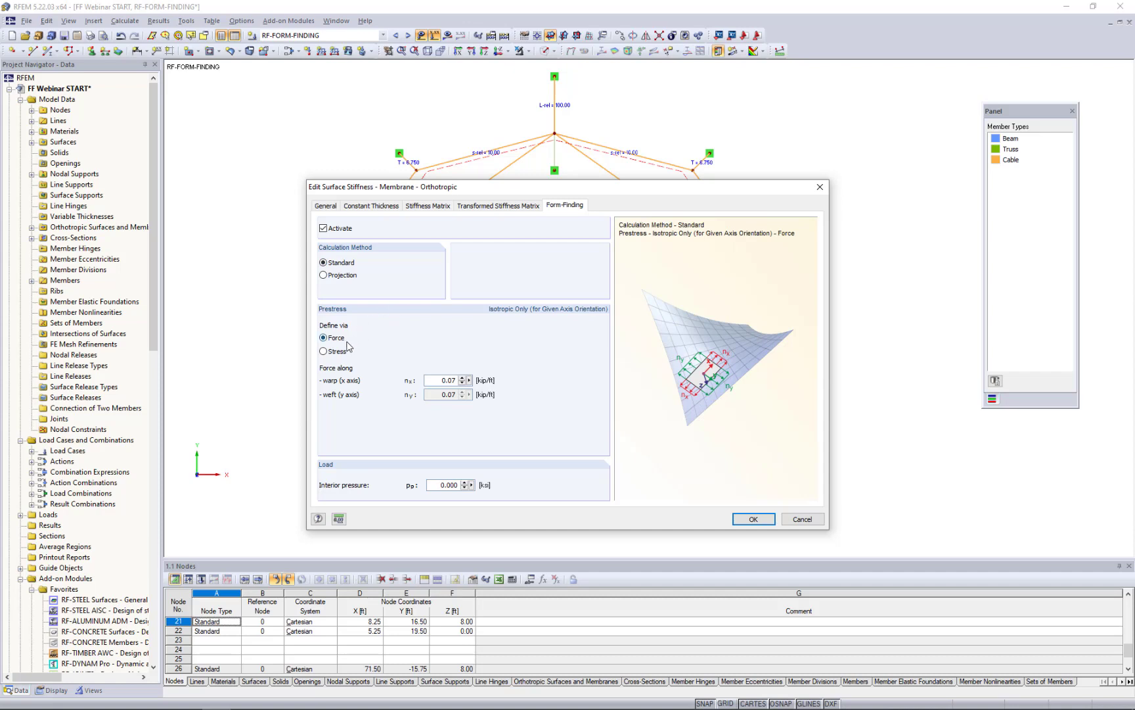
left_click_drag(433, 379, 508, 377)
left_click(743, 522)
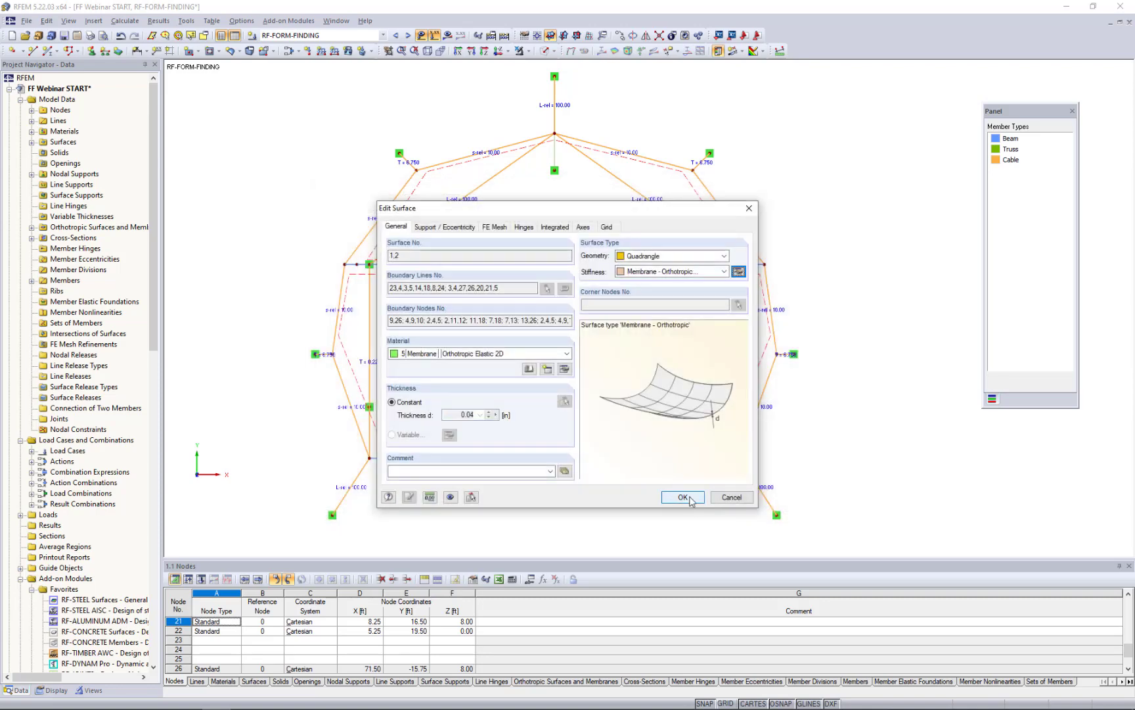
left_click(689, 499)
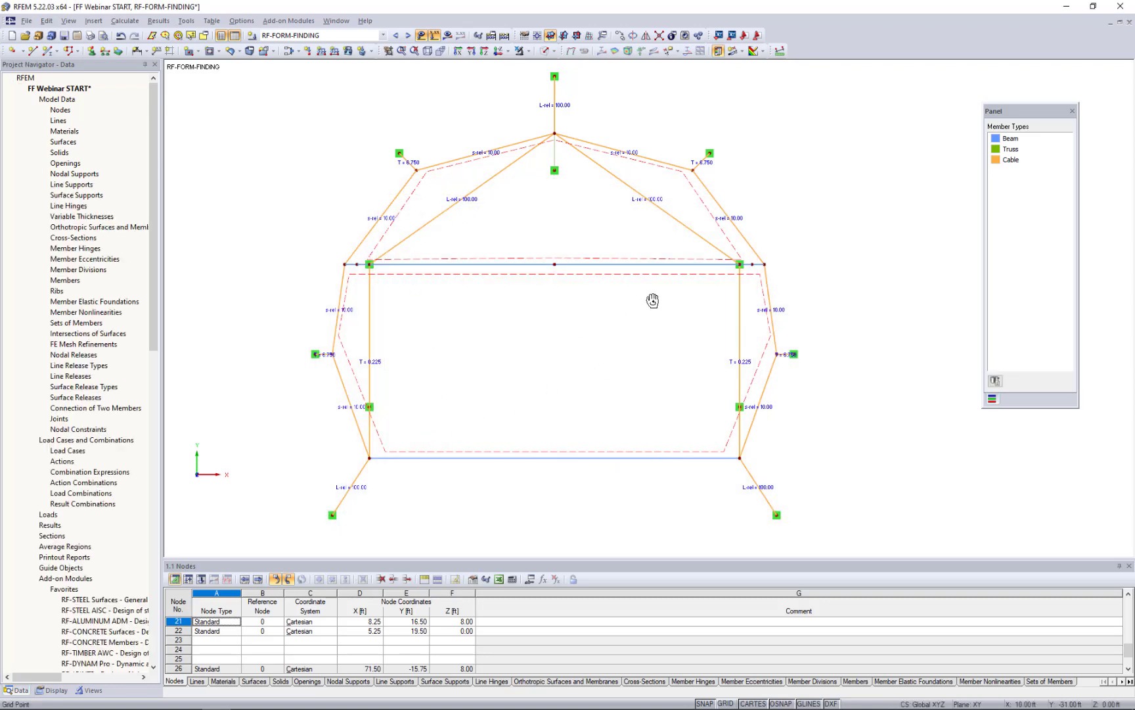
- Orbit the model into a 3D view showing the form-finding parameters along the cables
middle_click_drag(653, 300, 677, 149, "ctrl")
middle_click_drag(431, 378, 771, 279, "ctrl")
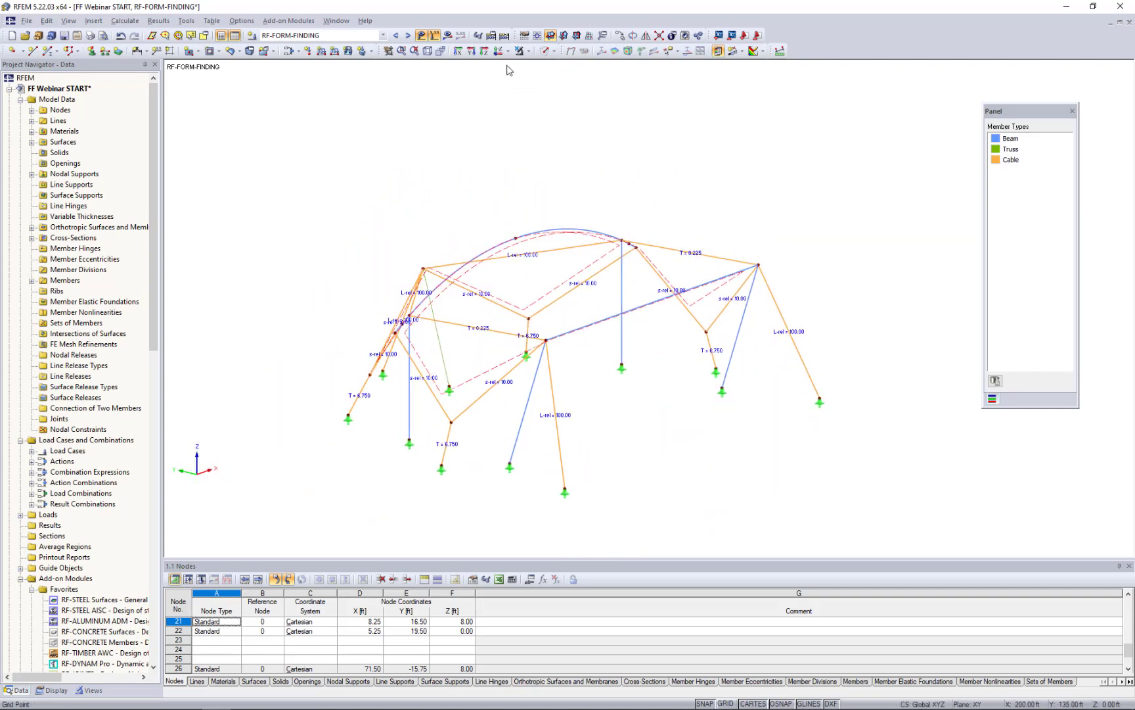
- Hide the form-finding loads and display the model in solid transparent rendering with both membrane surfaces filled
left_click(422, 36)
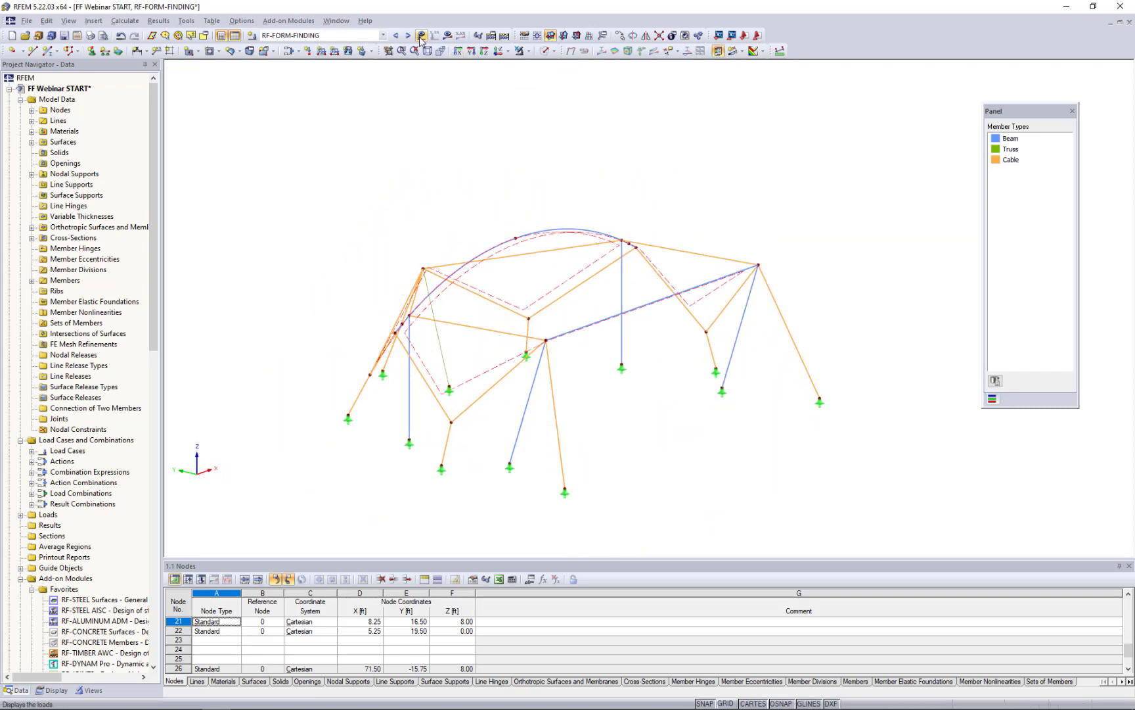
left_click(554, 52)
left_click(558, 93)
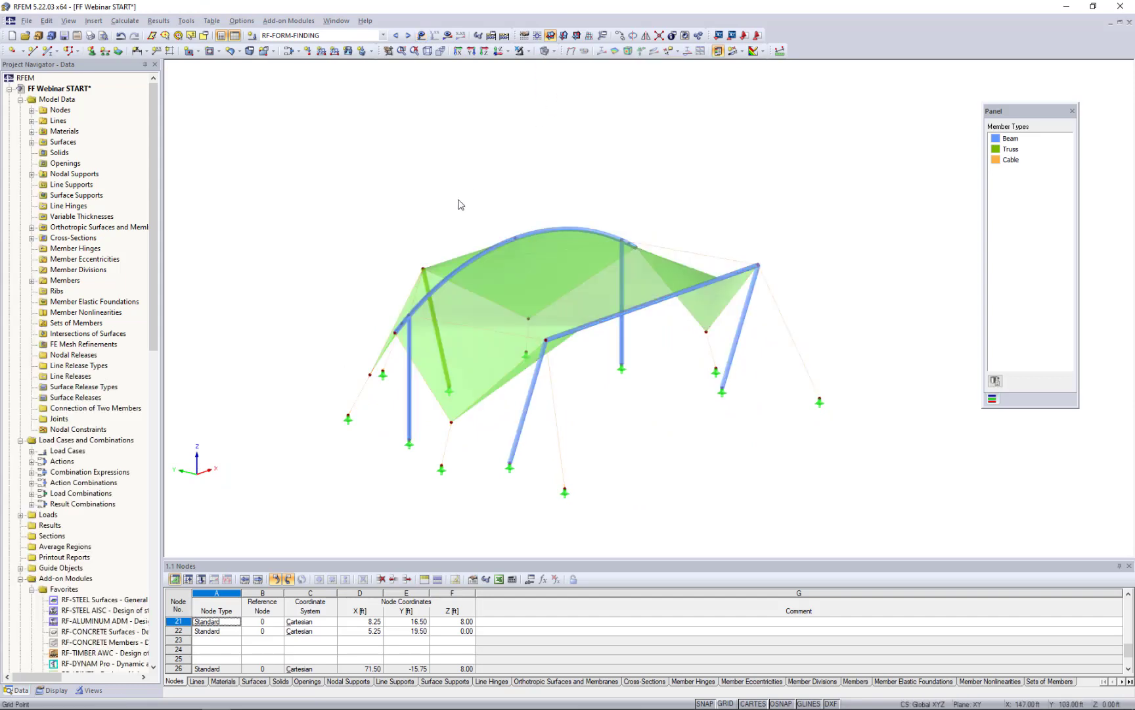
middle_click_drag(319, 261, 372, 237, "ctrl")
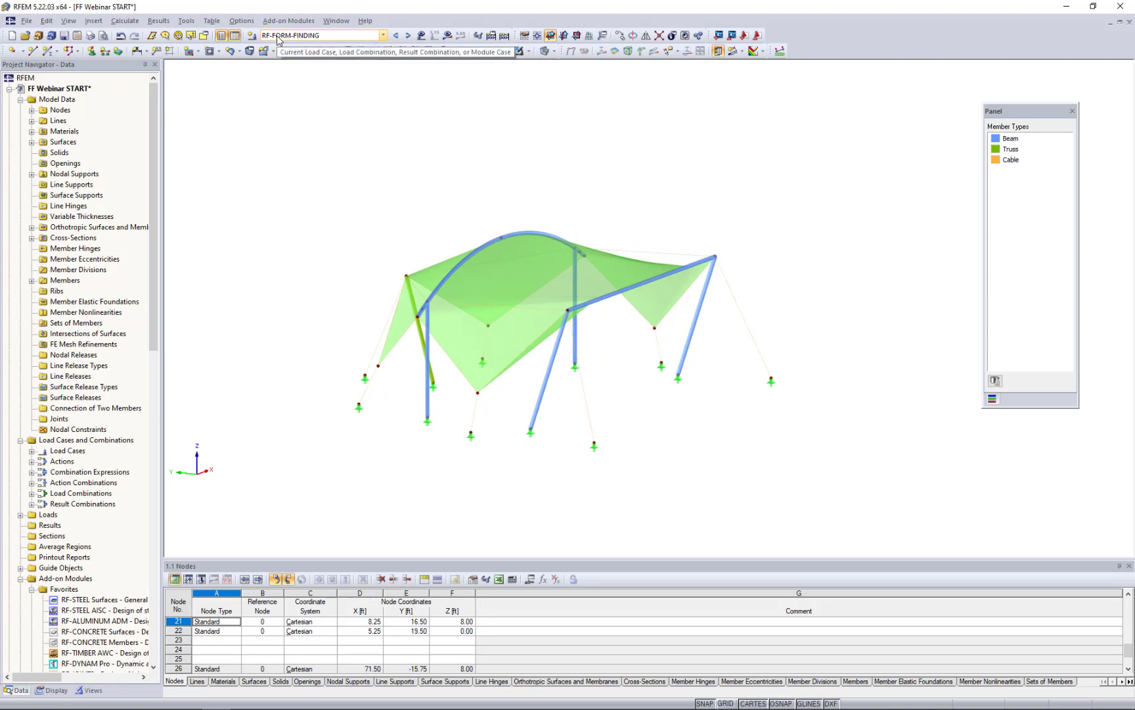
- Run the RF-FORM-FINDING calculation and view the resulting global deformations in 3D
left_click(447, 36)
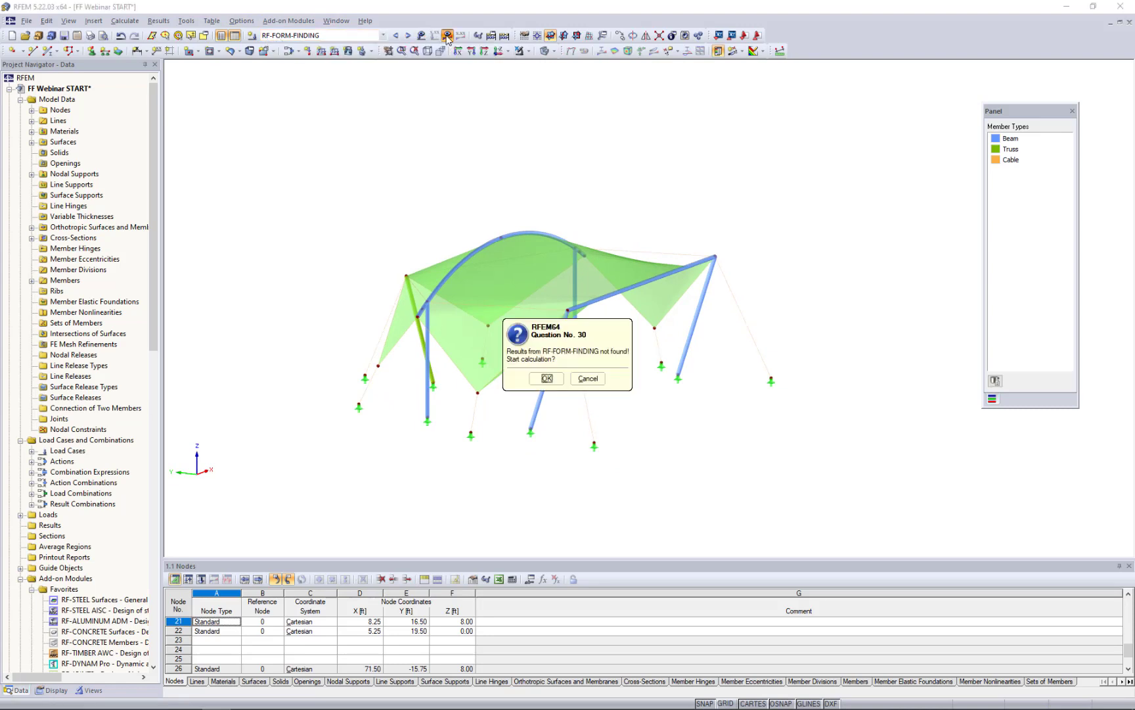
left_click(550, 375)
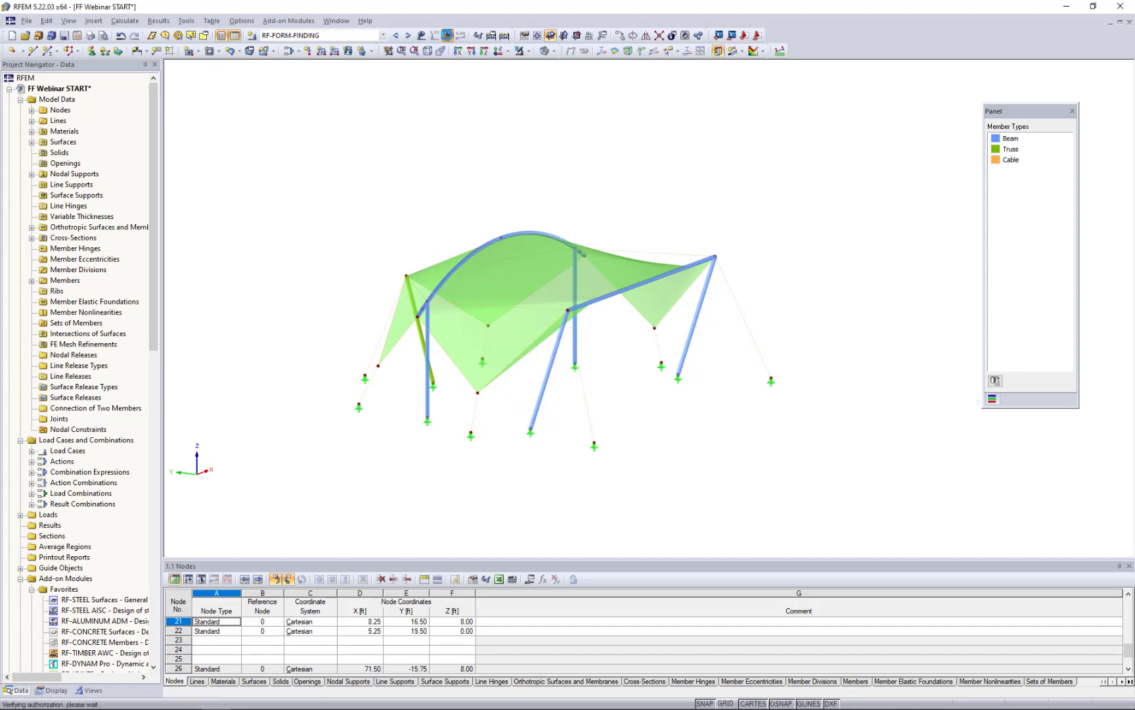
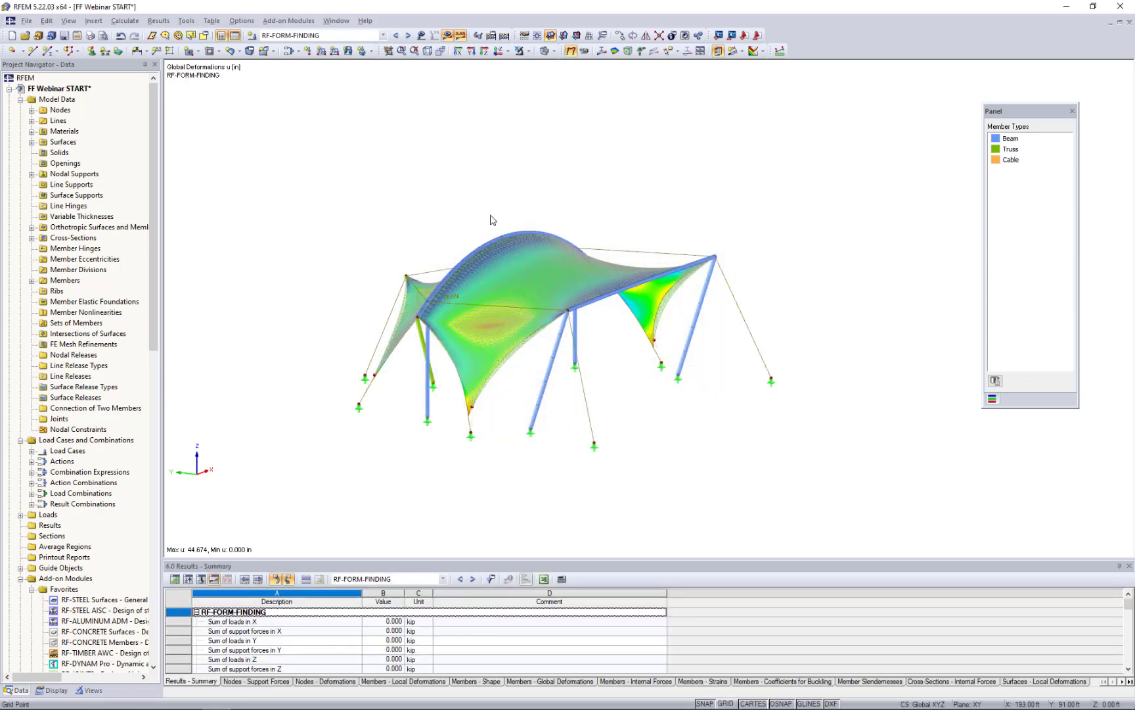
middle_click_drag(364, 258, 381, 272, "ctrl")
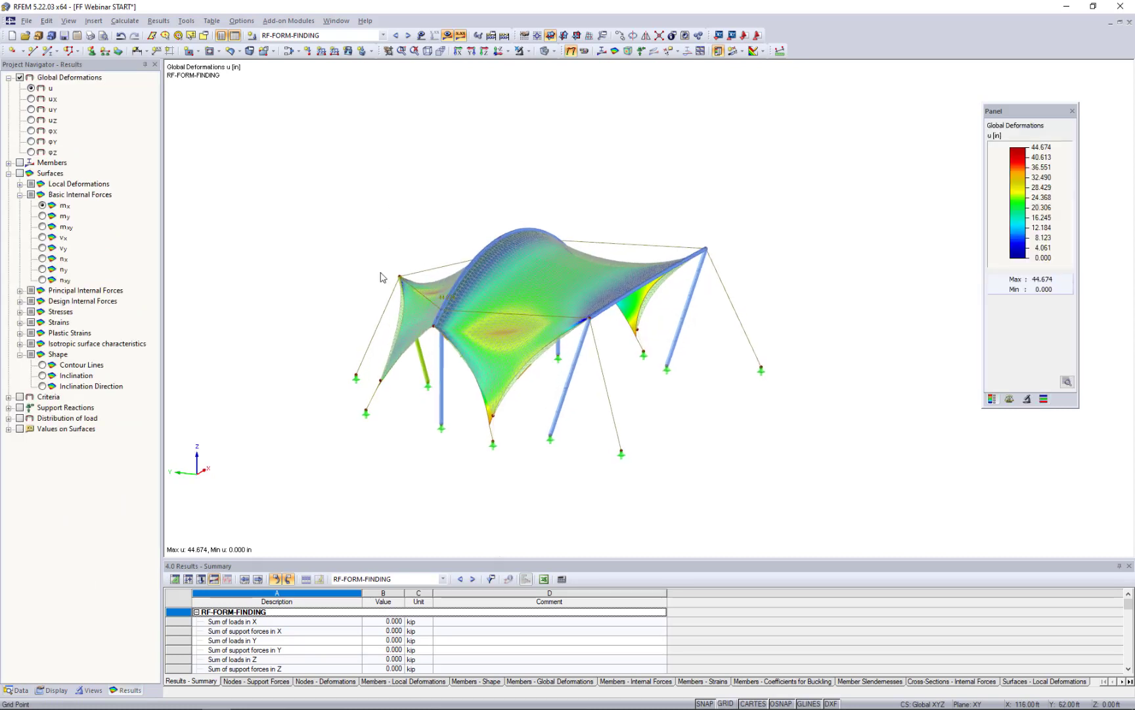
- Hide the results and examine the form-found membrane geometry with its FE mesh
left_click(447, 35)
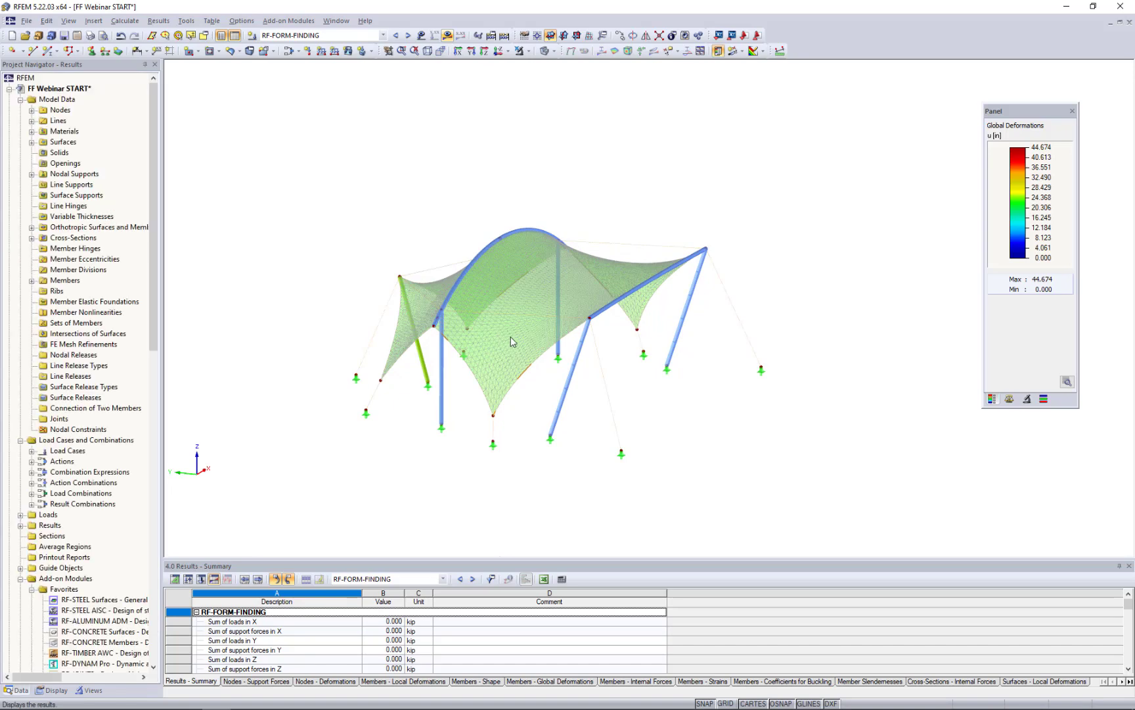
mouse_move(564, 314)
middle_mouse_down("ctrl")
mouse_move(629, 274)
mouse_move(624, 264)
mouse_move(569, 314)
middle_mouse_up("ctrl")
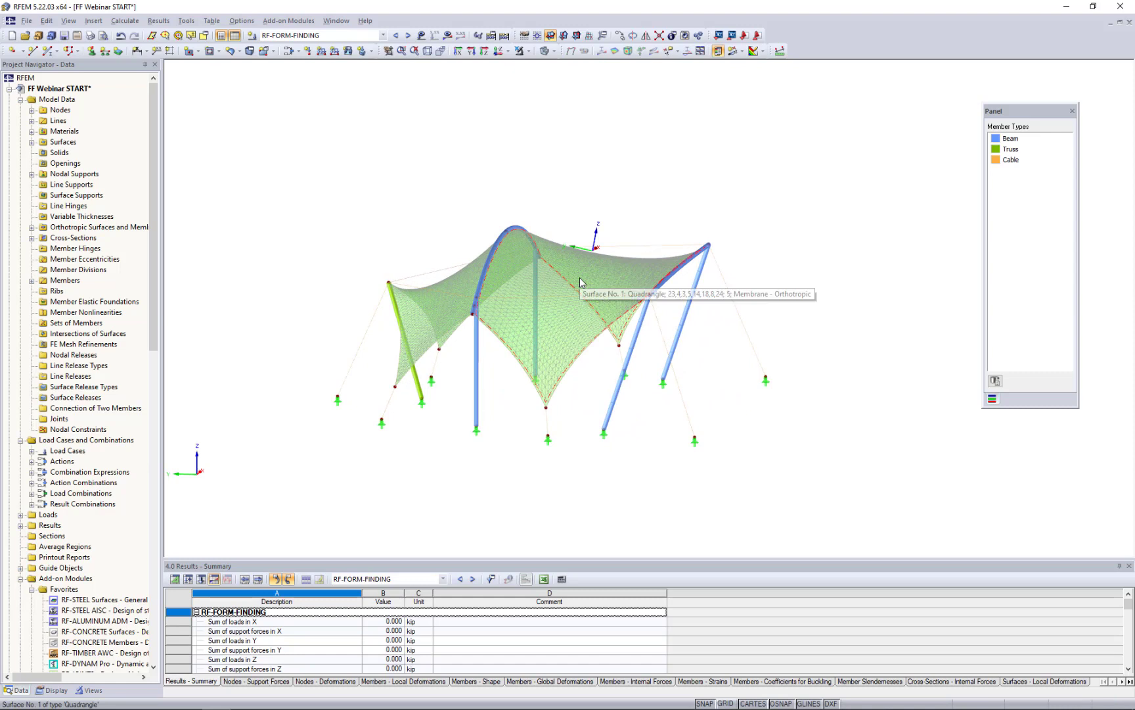
scroll(516, 297, "up", 3)
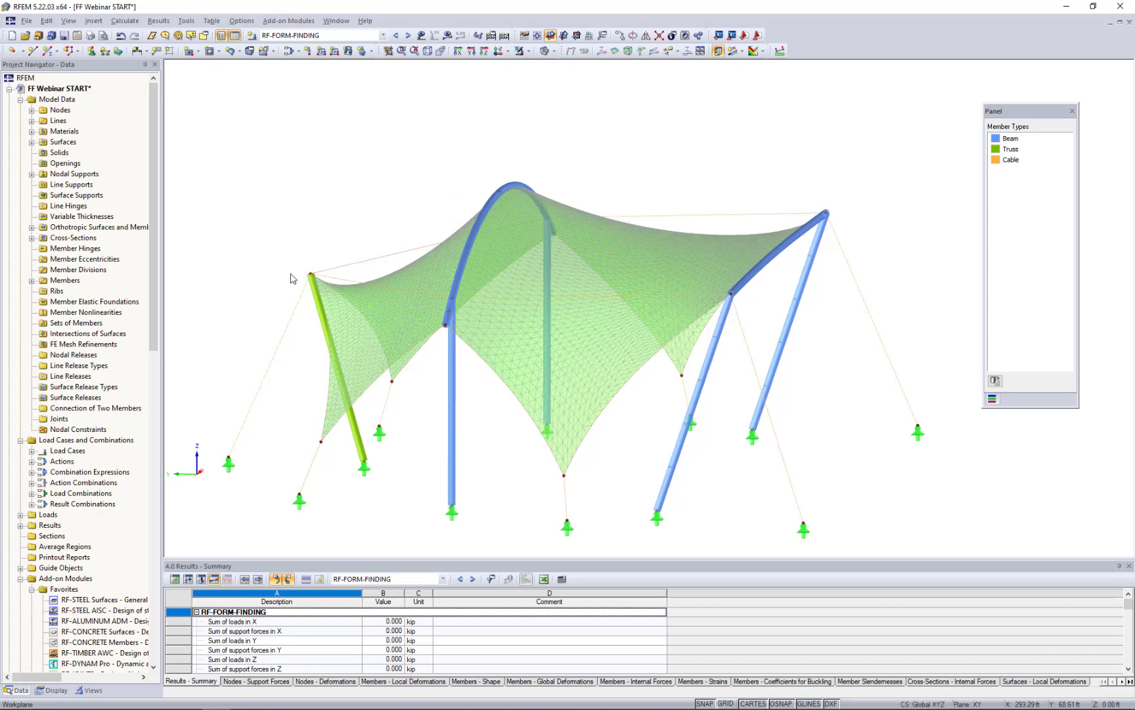
- Display the shape results of the membrane surfaces as contour lines and as inclination
left_click(447, 36)
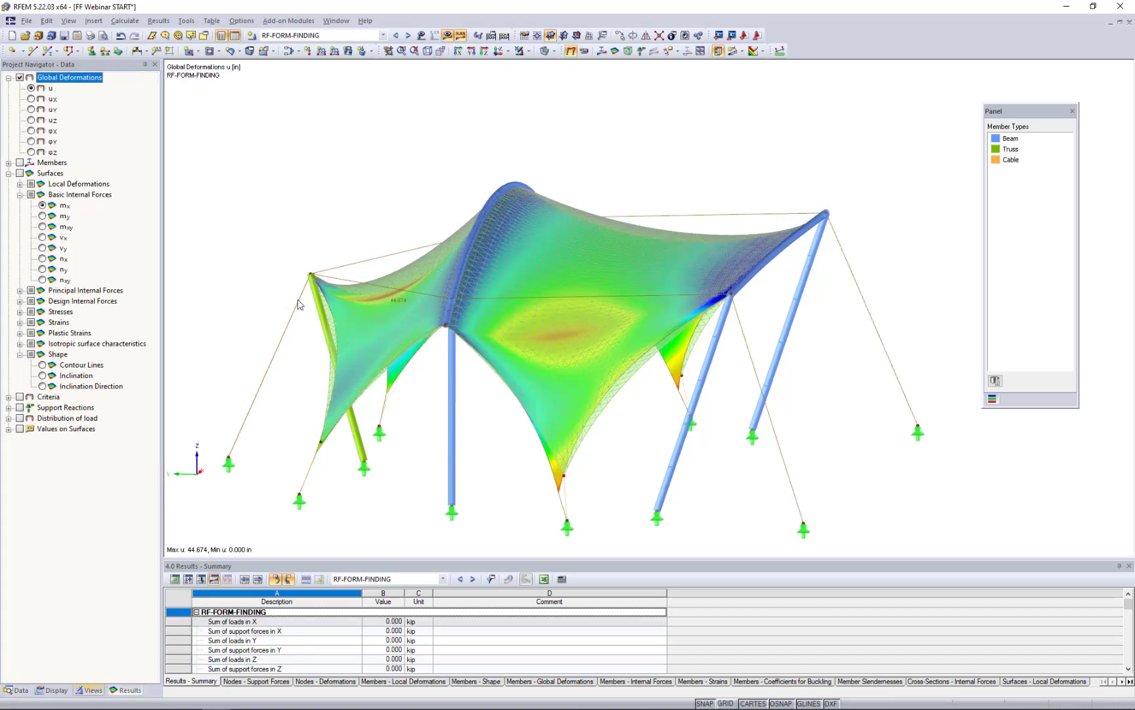
left_click(9, 173)
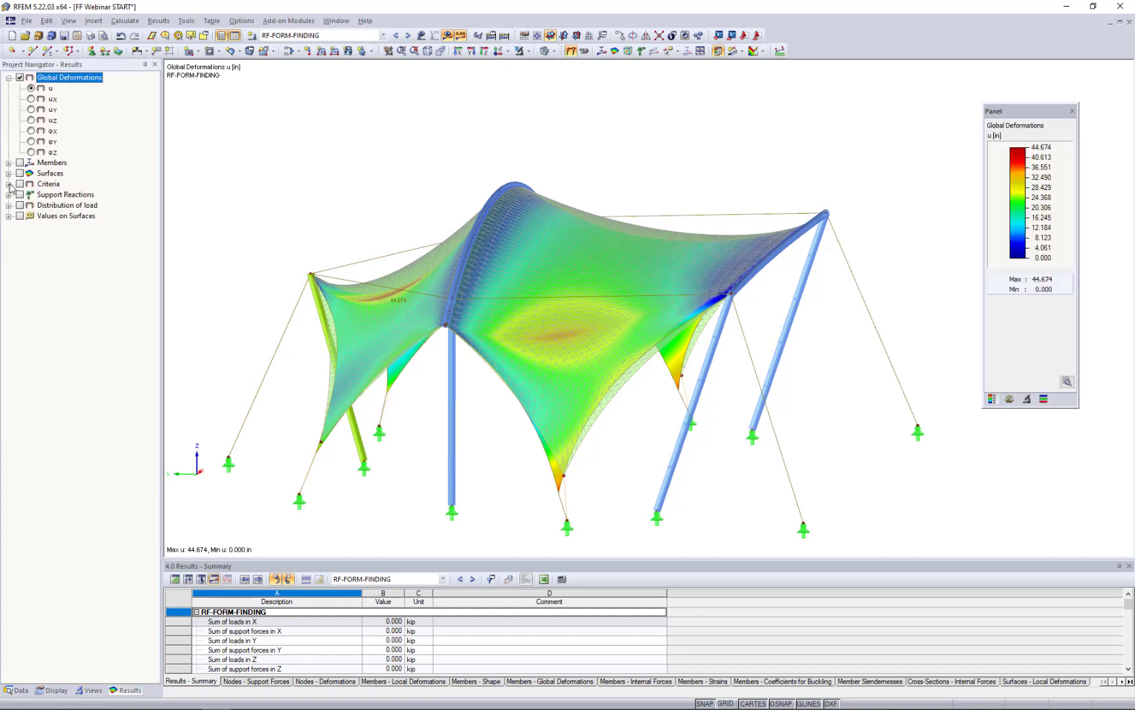
left_click(8, 174)
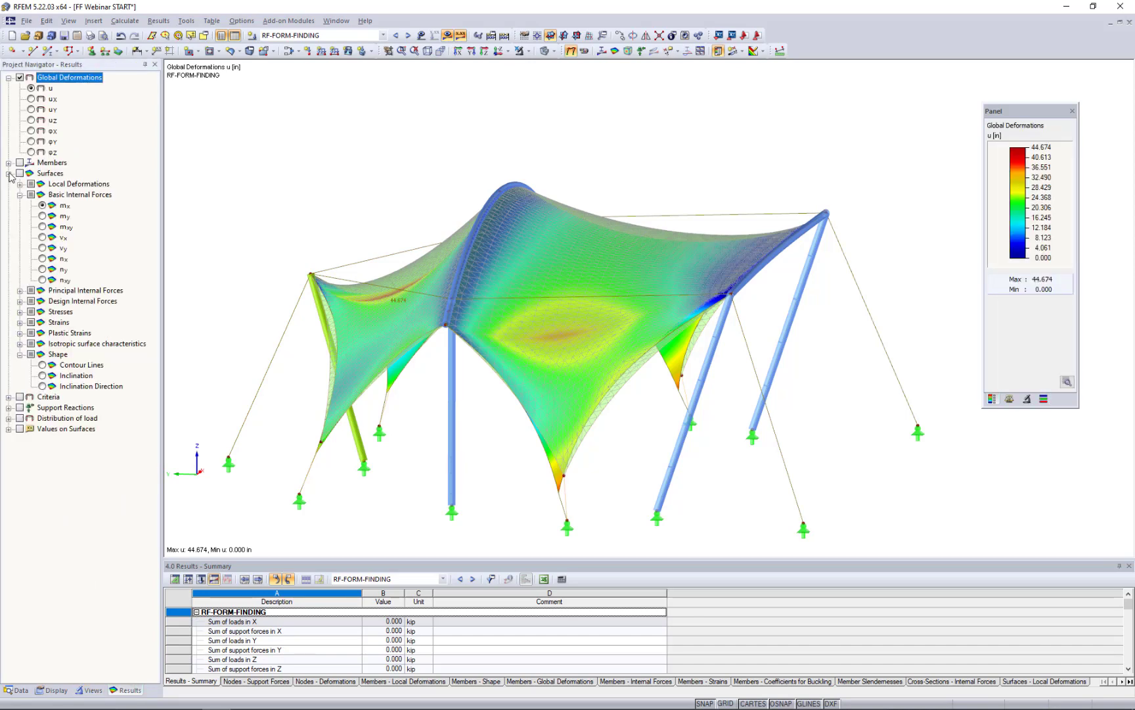
left_click(42, 365)
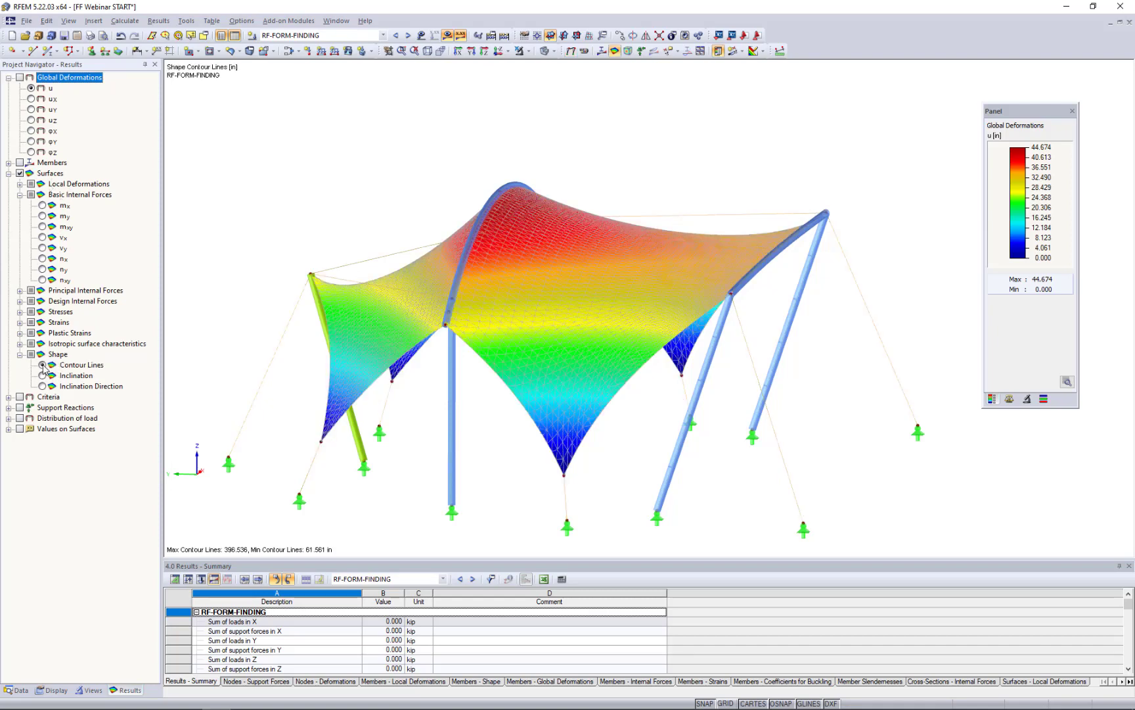
left_click(1034, 150)
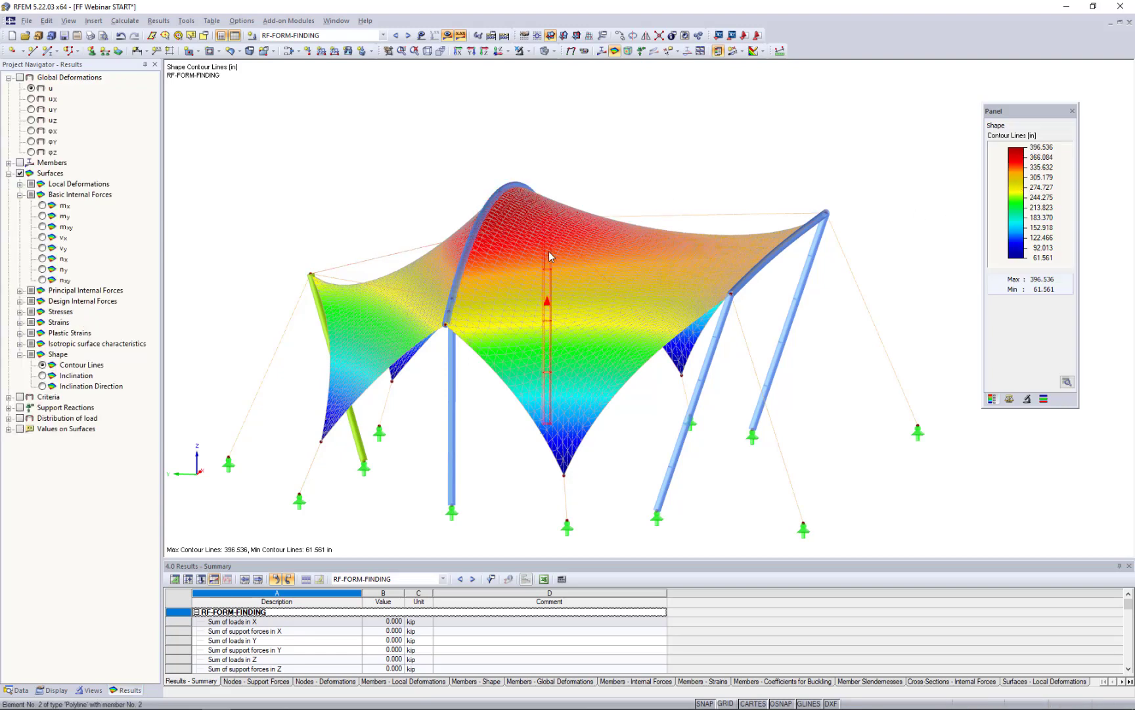
left_click(42, 375)
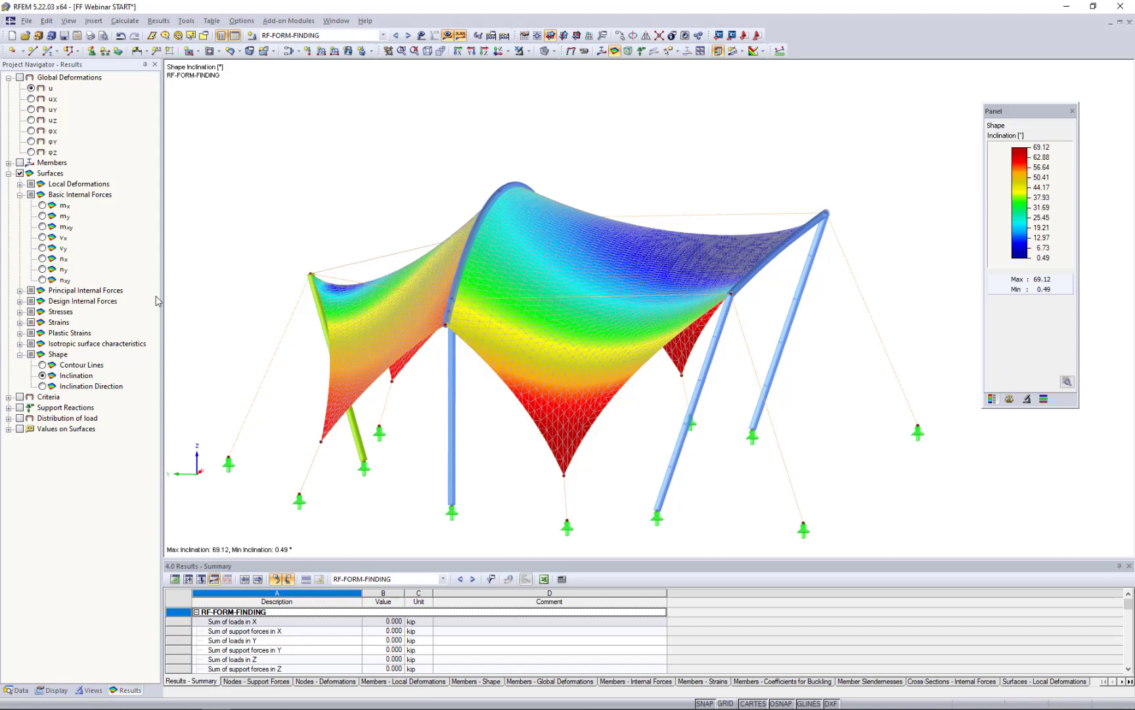
- Display the global deformations with a deformation display factor of 1 and inspect the membrane from the side
left_click(20, 78)
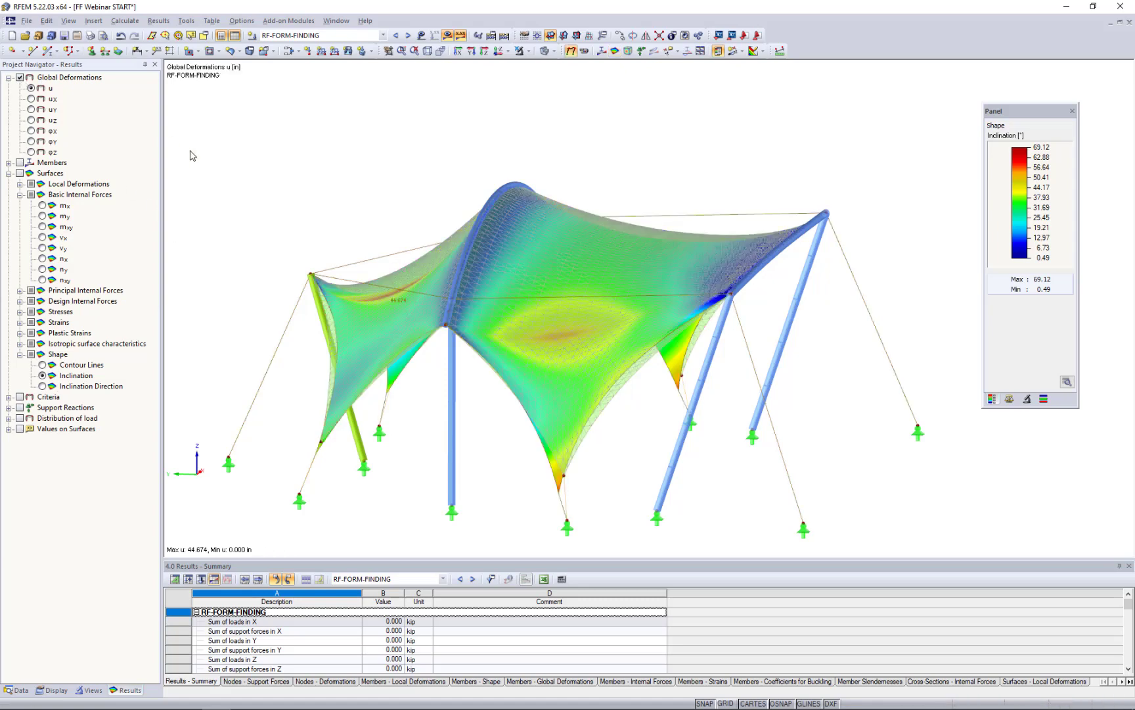
left_click(1027, 399)
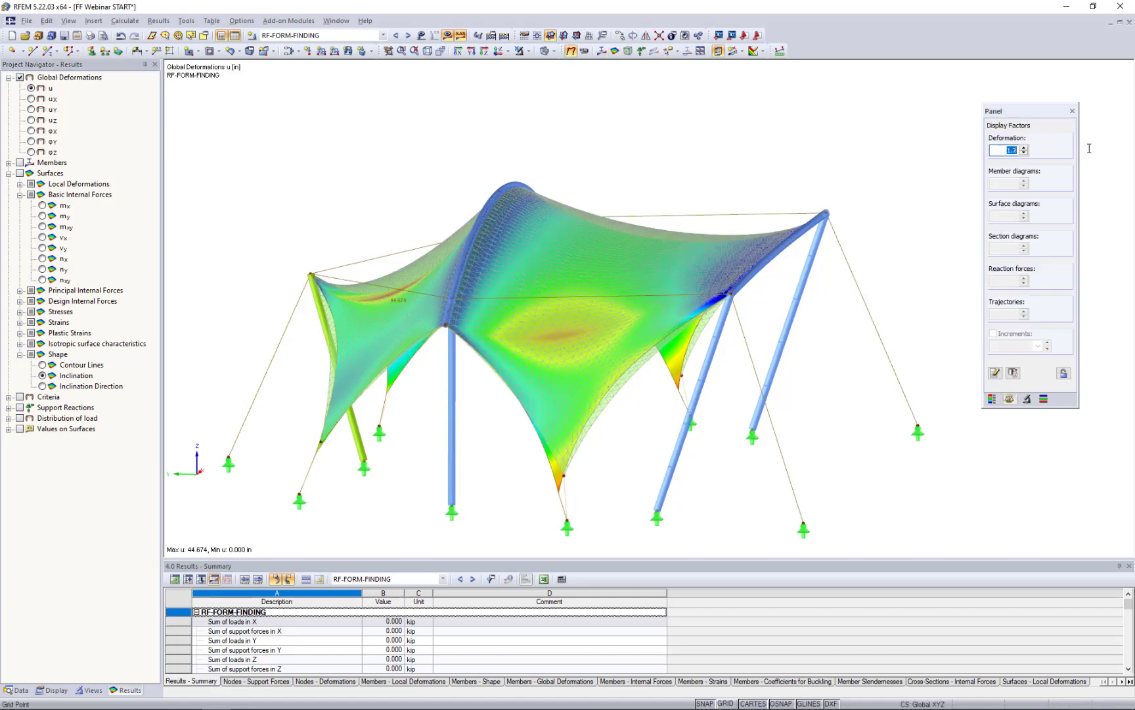
type("1")
key("Return")
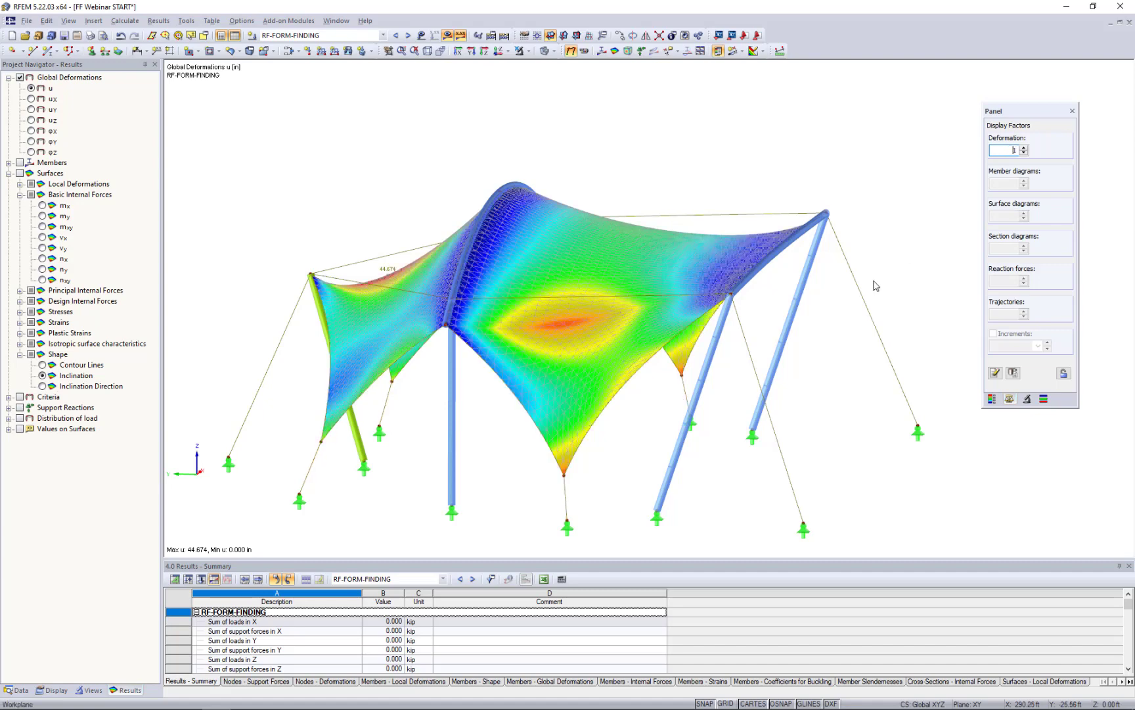
middle_click_drag(653, 388, 672, 349, "ctrl")
scroll(672, 348, "up", 1)
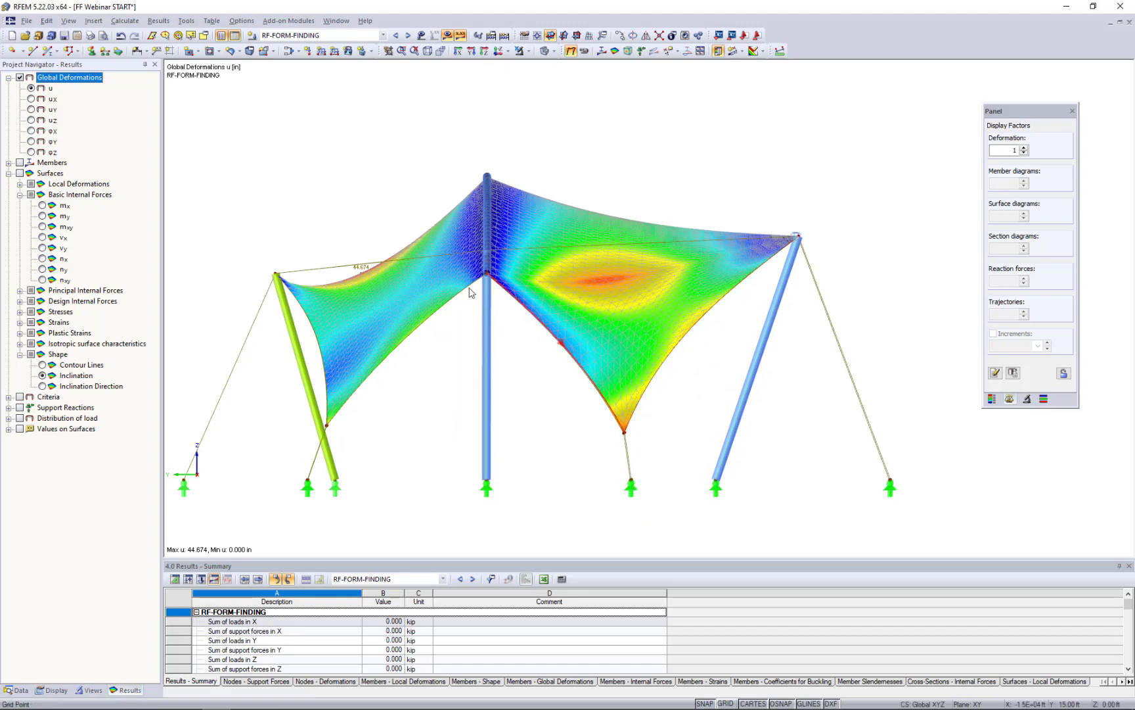
middle_click_drag(445, 341, 489, 301)
scroll(488, 301, "down", 1)
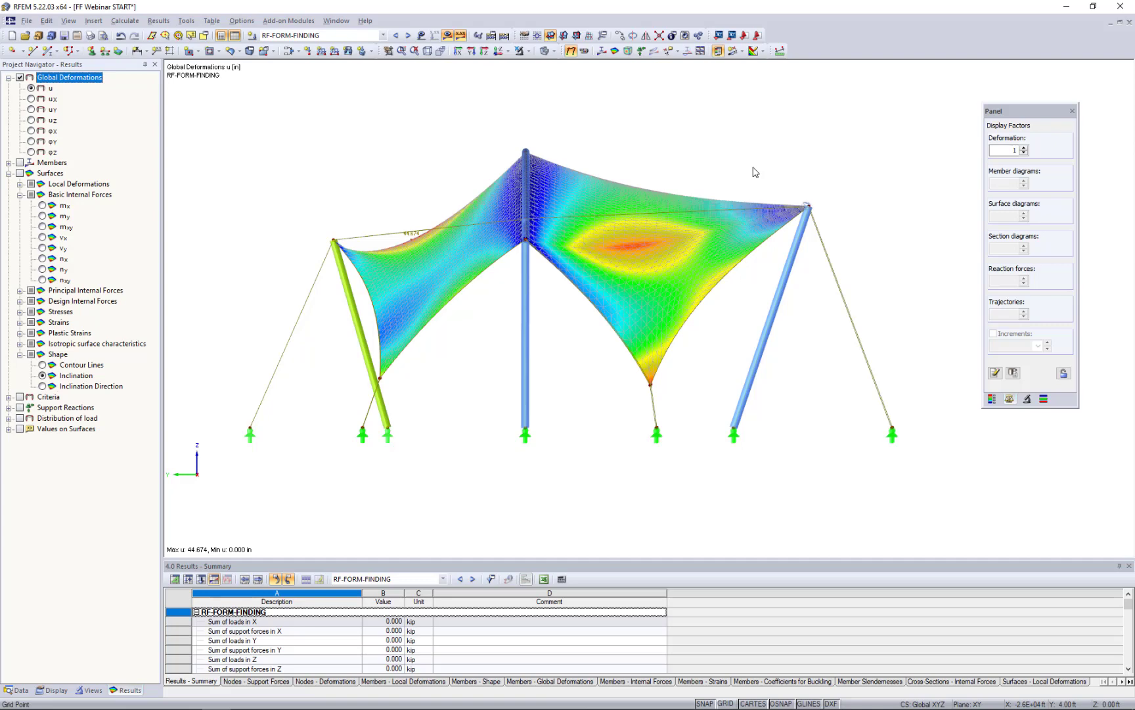
- Show the model in plan view with the results and the FE mesh hidden
left_click(497, 53)
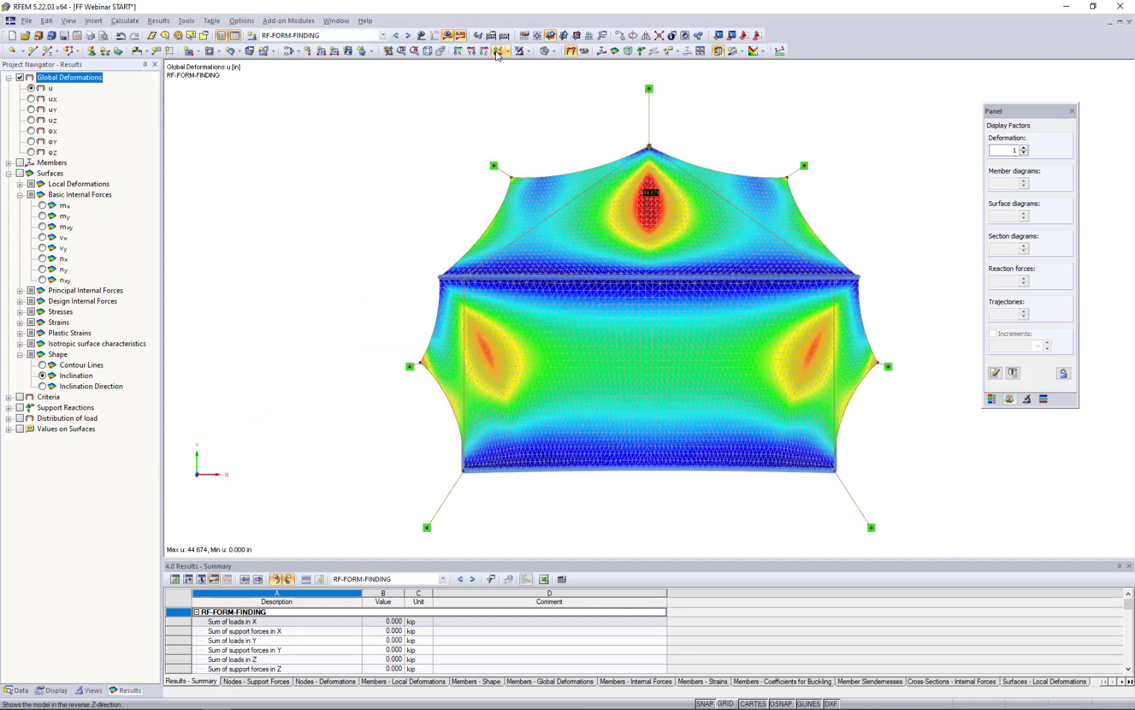
left_click(447, 36)
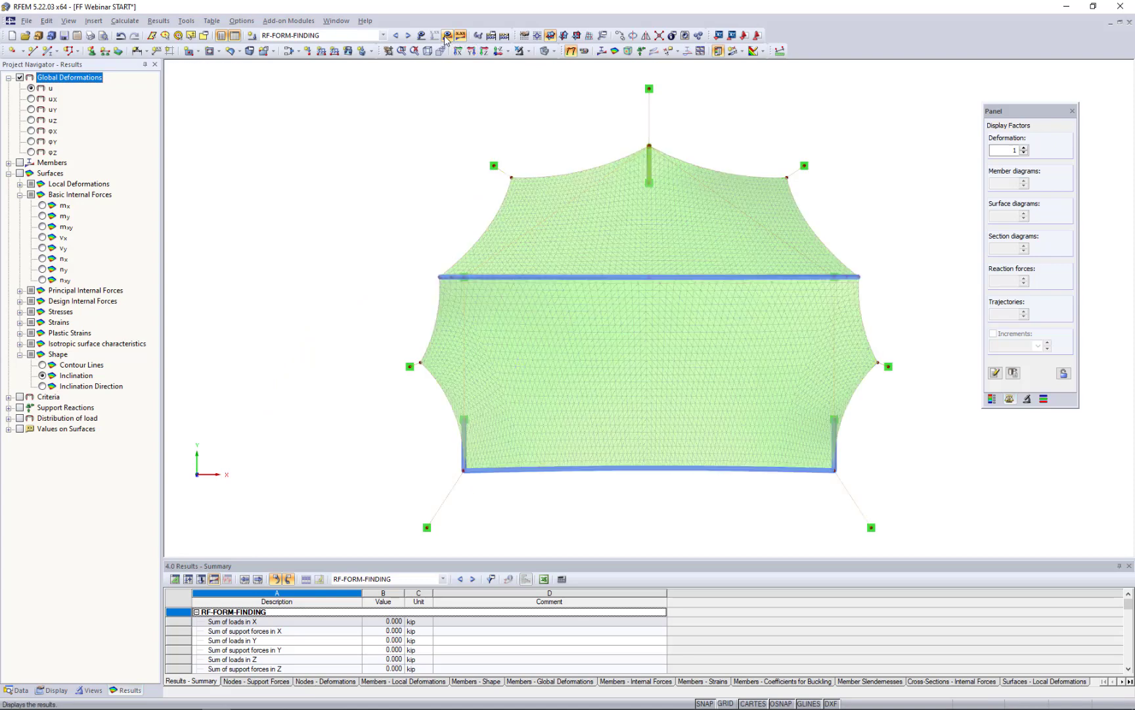
left_click(52, 690)
left_click(20, 493)
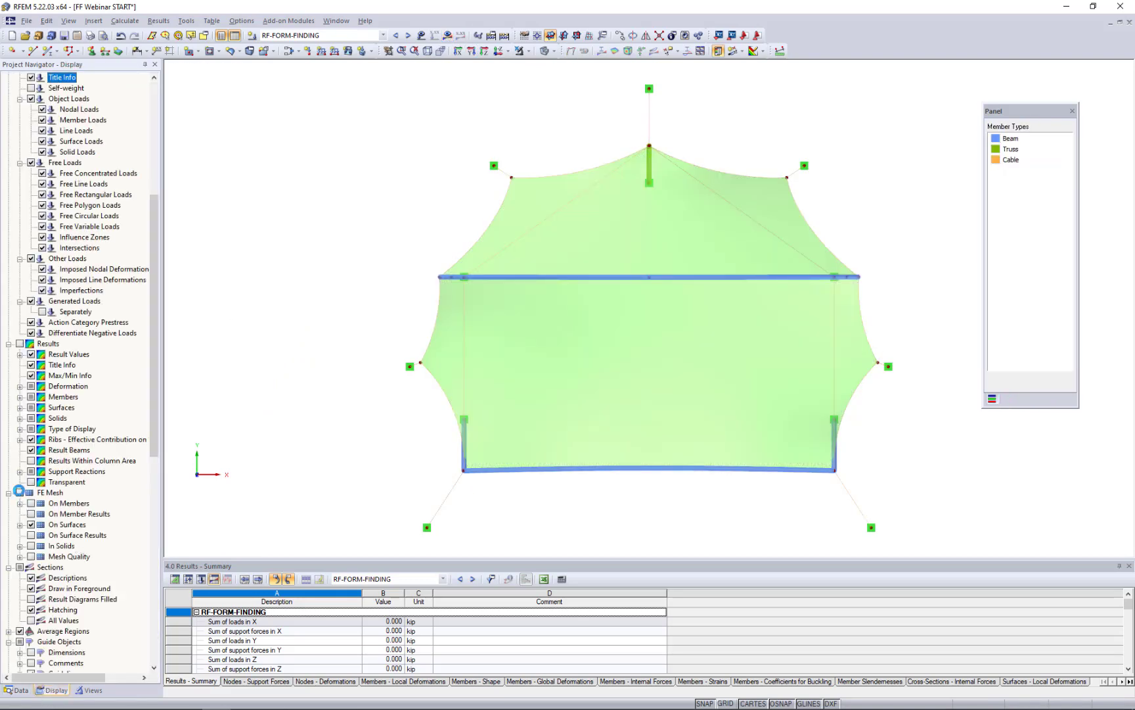
- Turn on the display of the local axis systems for the membrane surfaces
right_click(572, 387)
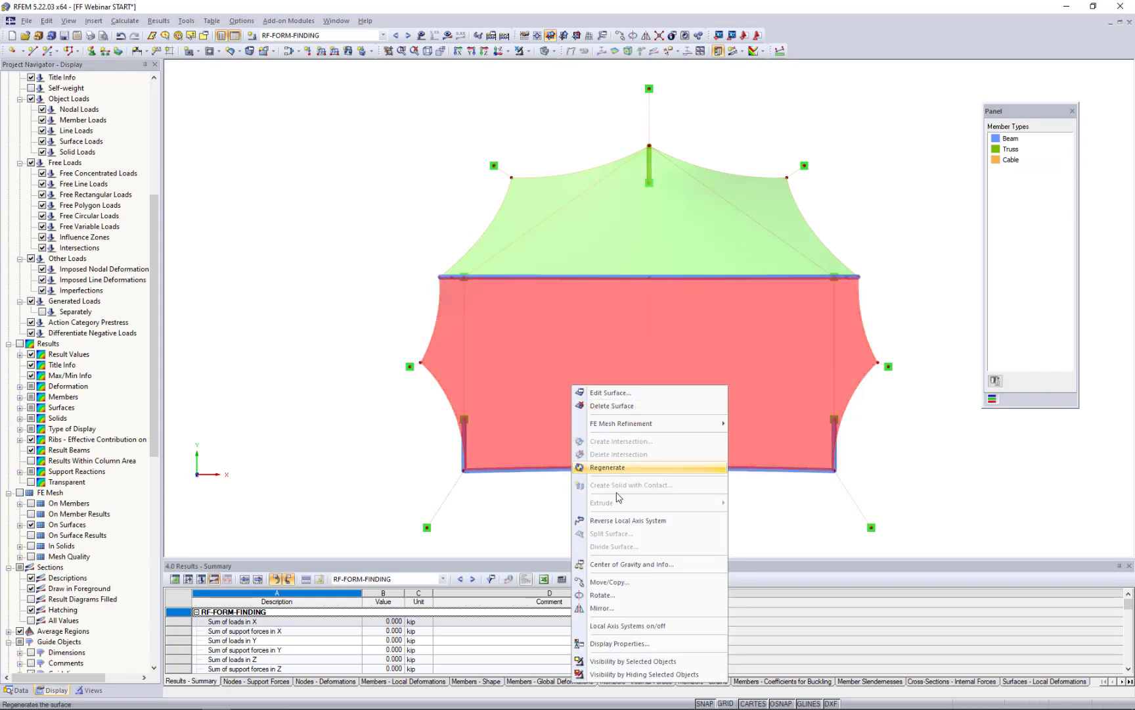
left_click(632, 626)
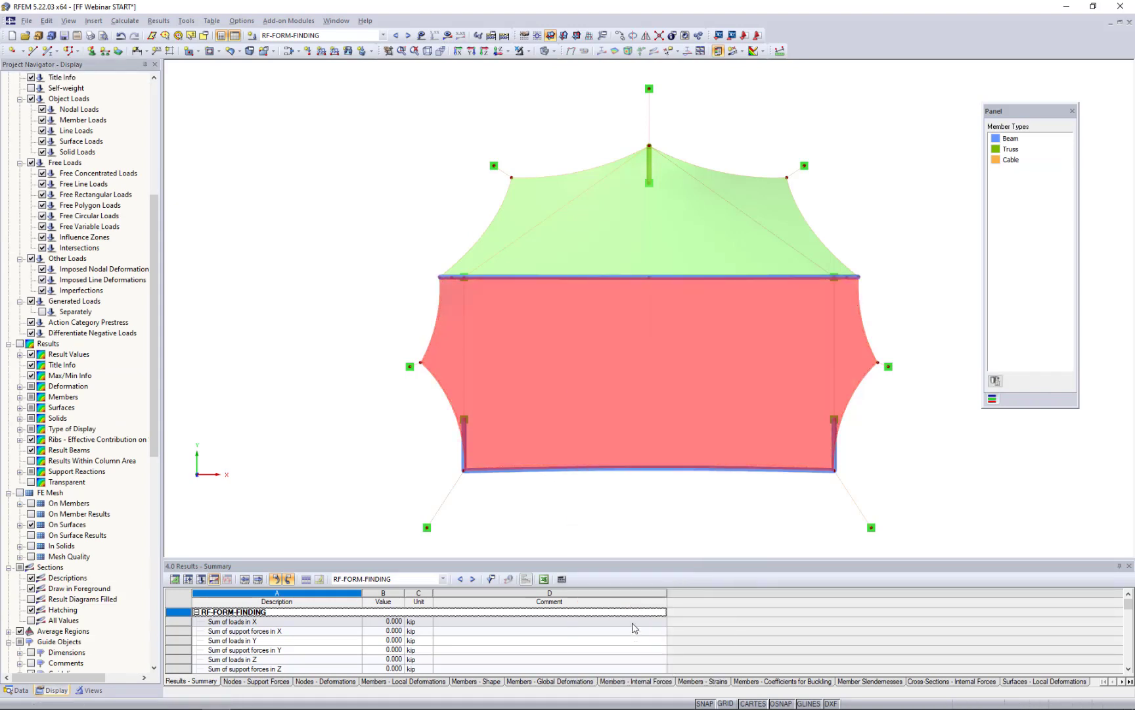
left_click(635, 523)
middle_click_drag(615, 518, 587, 516)
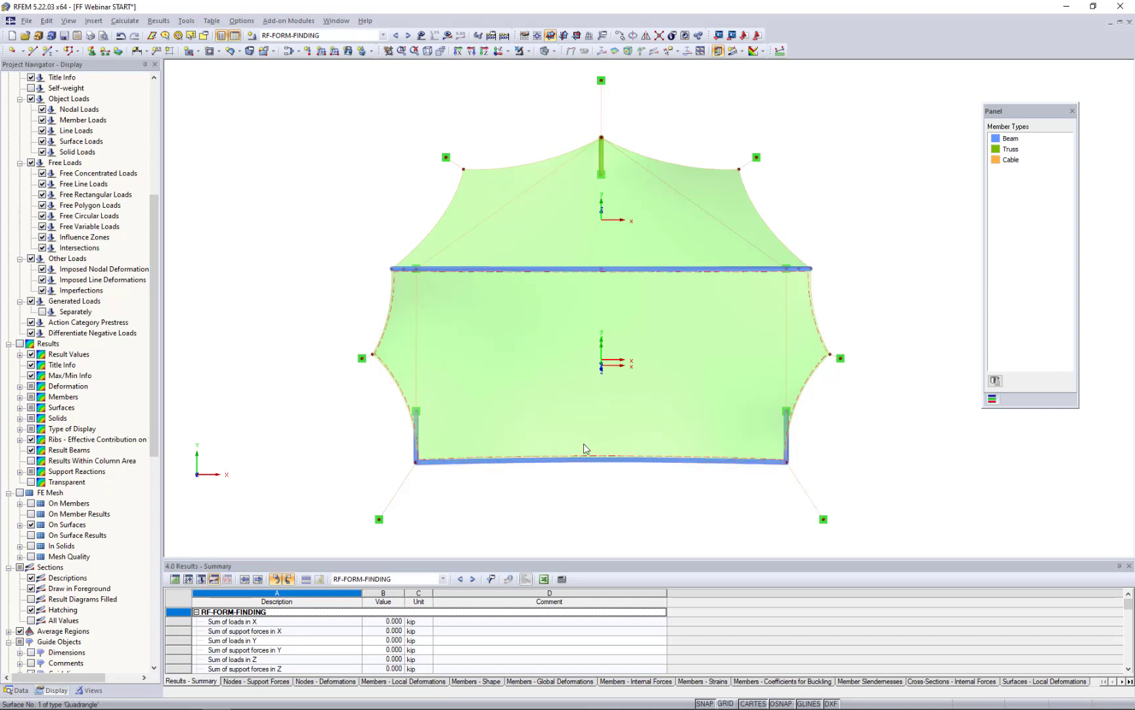
- Align the input axes of both membrane surfaces by setting their local y-axis parallel to line 8 along the front beam
left_click(576, 396)
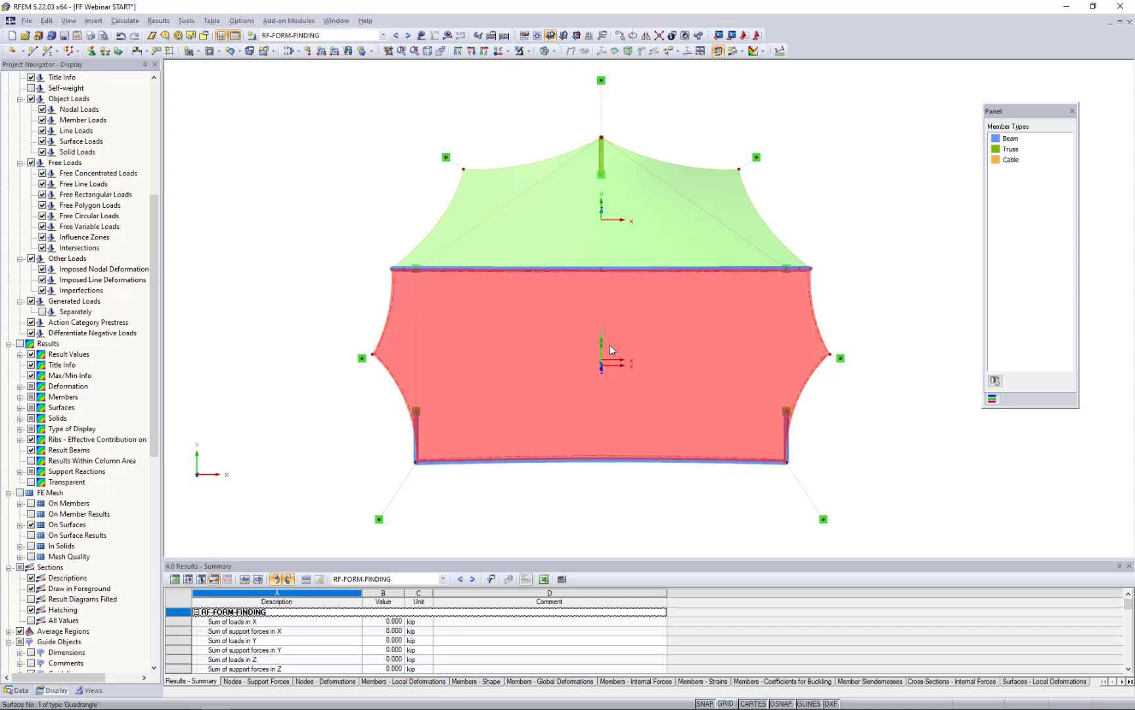
left_click(586, 238, "ctrl")
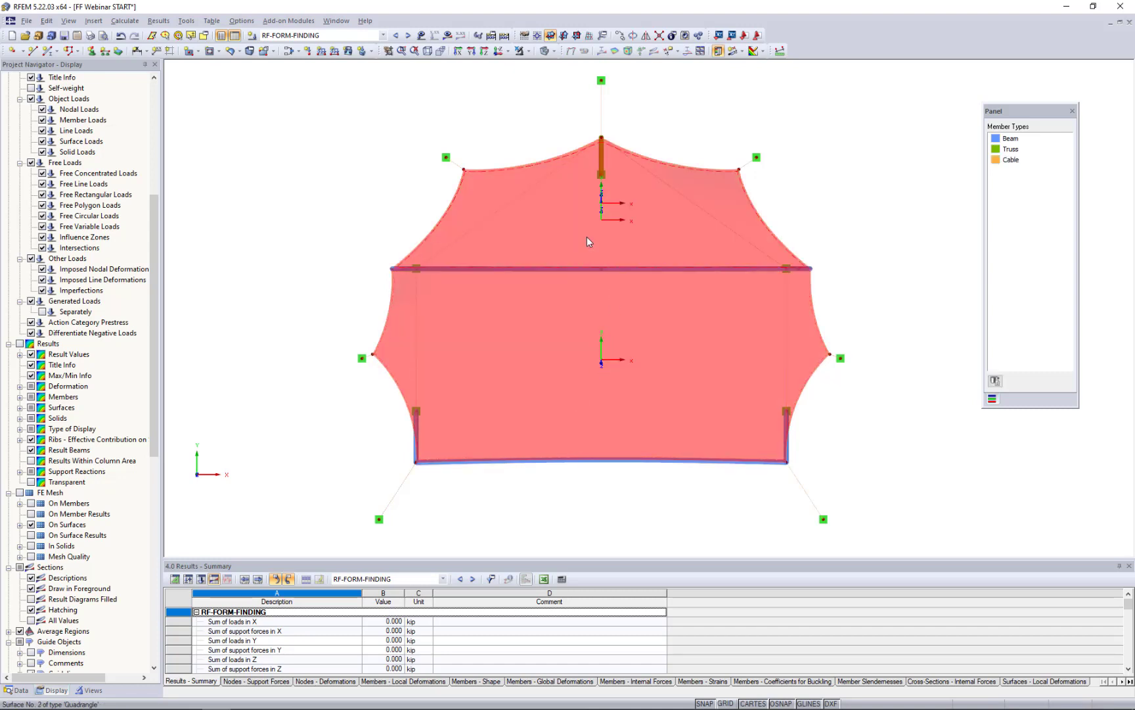
double_click(586, 238)
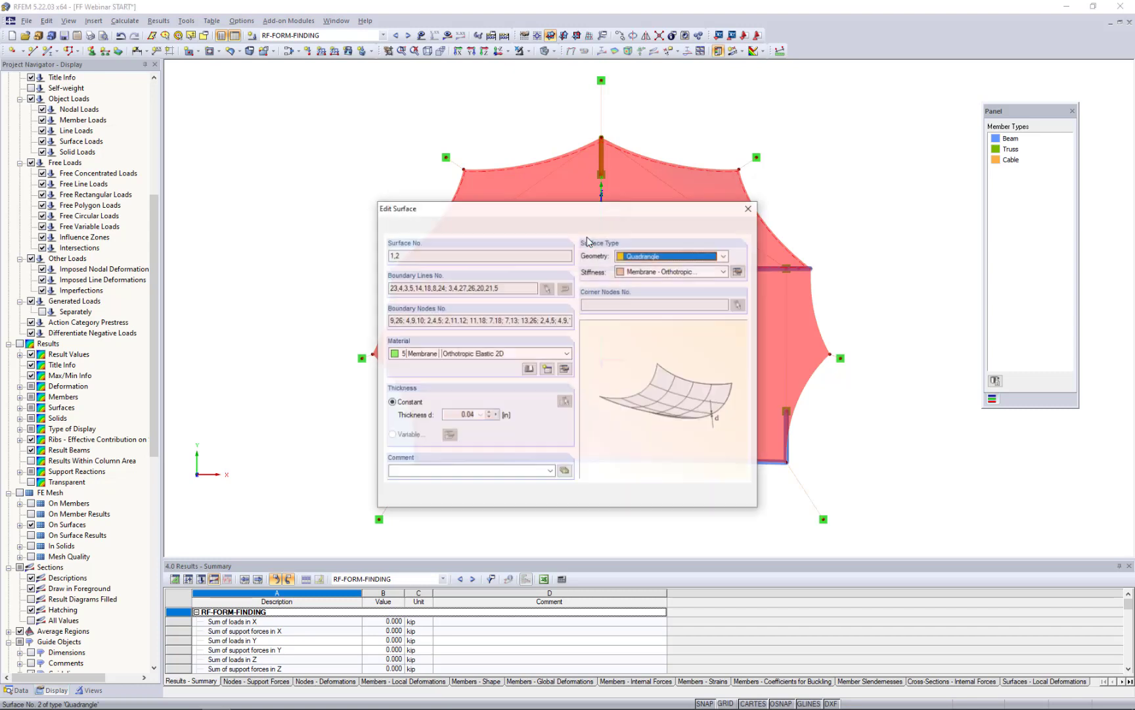
left_click(585, 227)
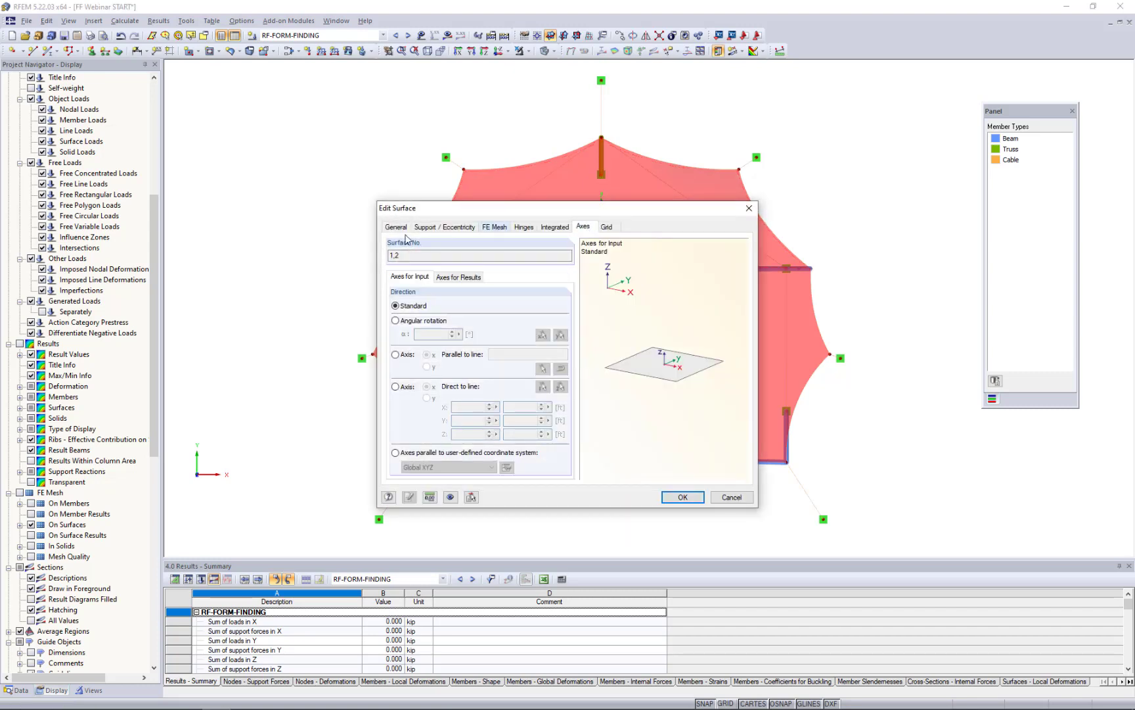
left_click(395, 354)
left_click(427, 367)
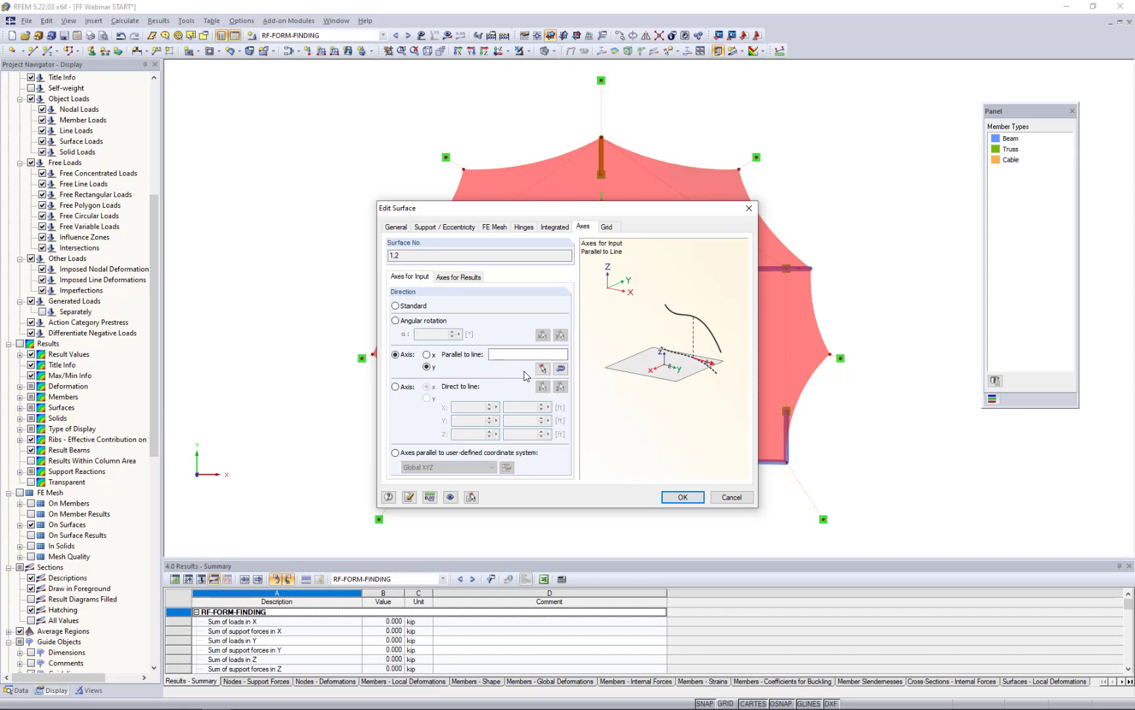
left_click(543, 368)
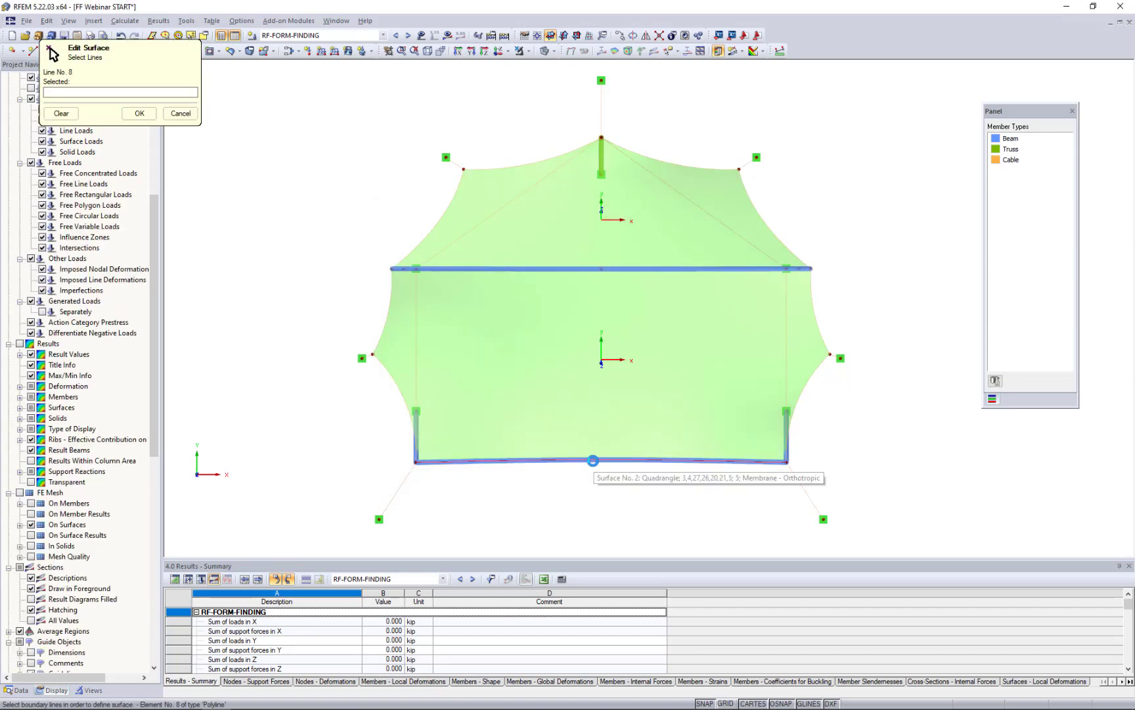
left_click(593, 461)
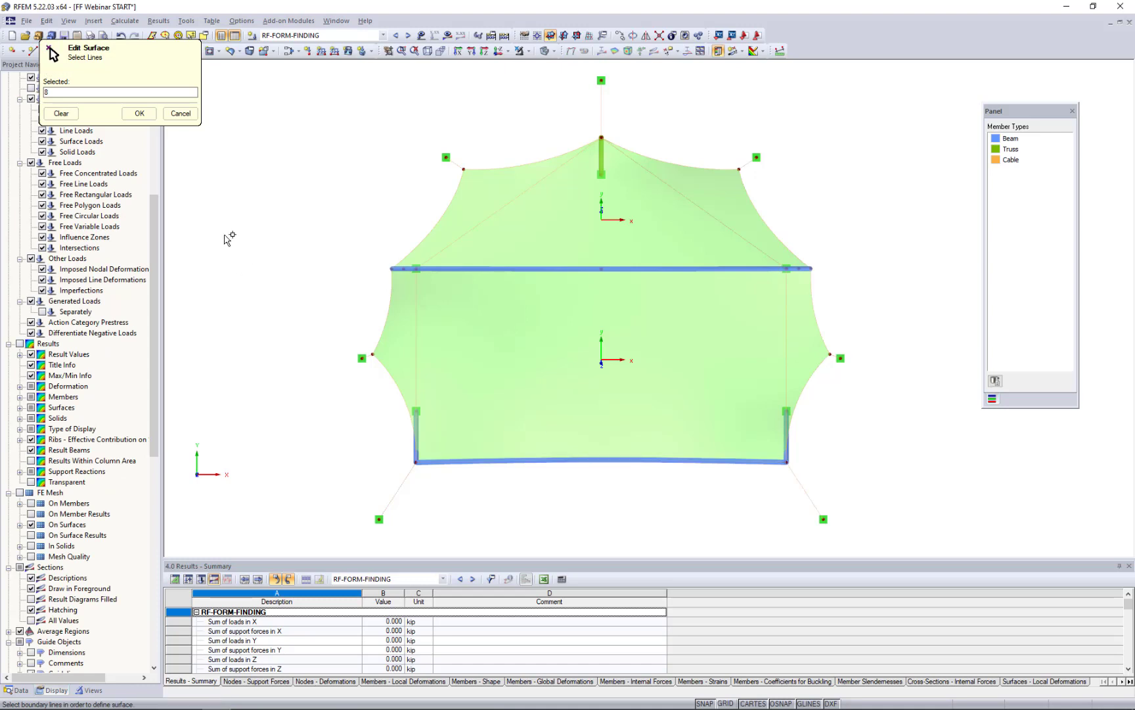
left_click(139, 113)
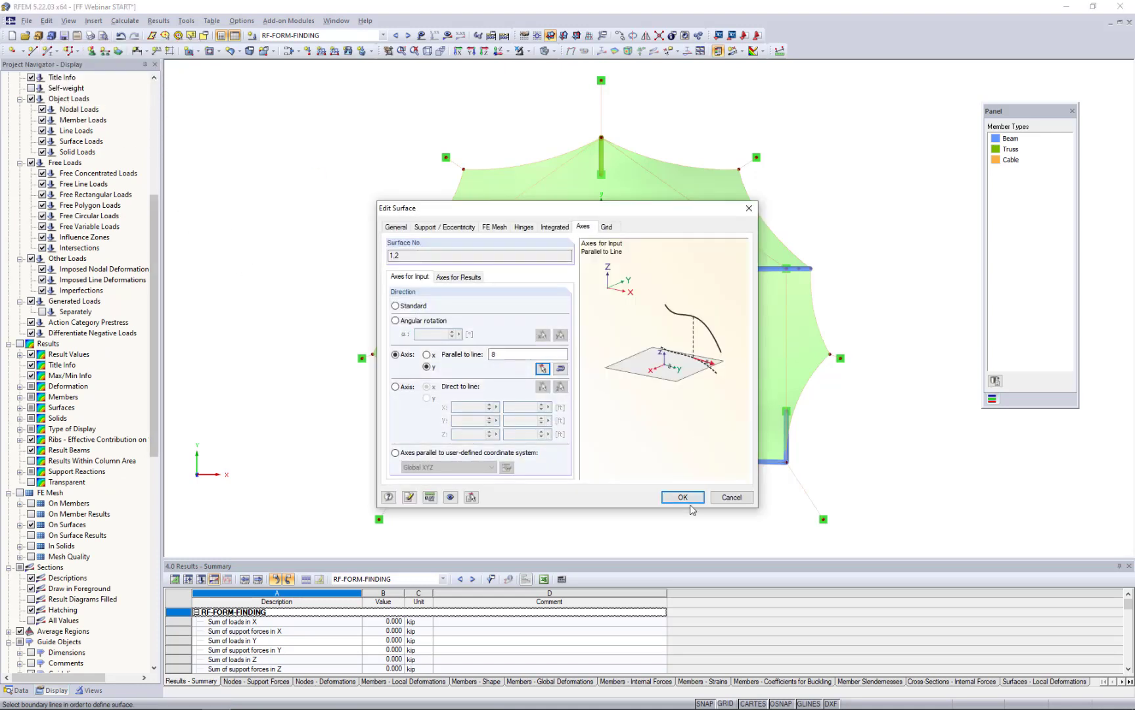
left_click(686, 498)
left_click(548, 384)
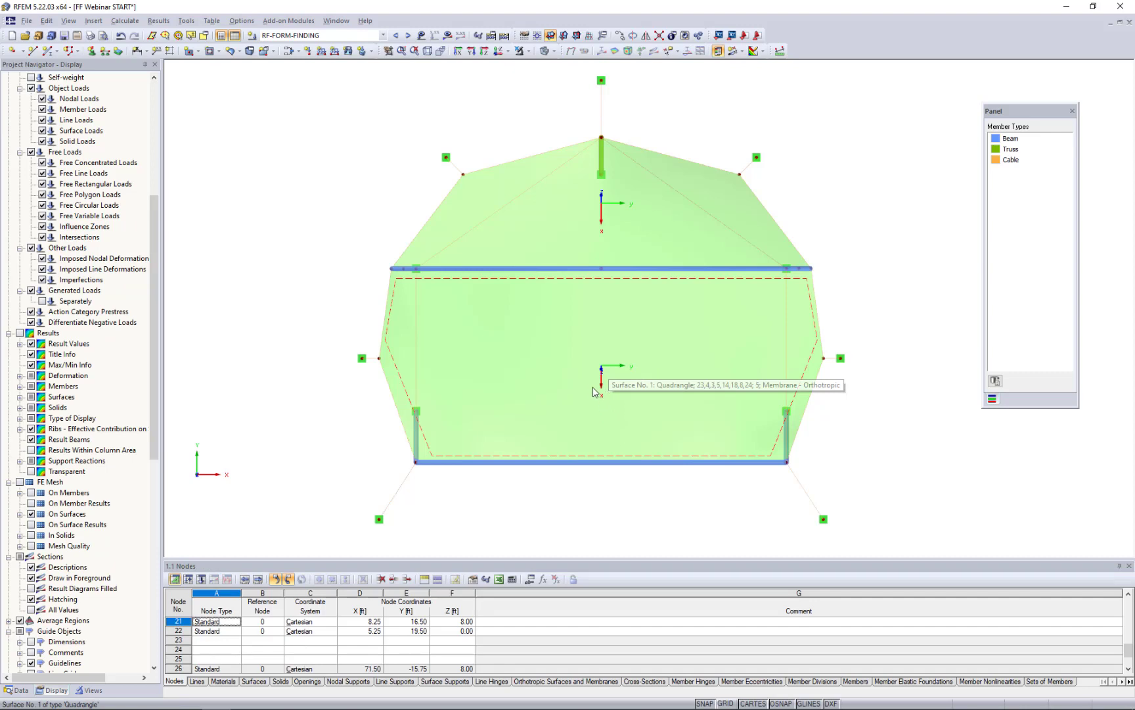
- Set the form-finding prestress force along the weft (y axis) to 0.14 kip/ft for both membrane surfaces
left_click(555, 305)
left_click(545, 226, "ctrl")
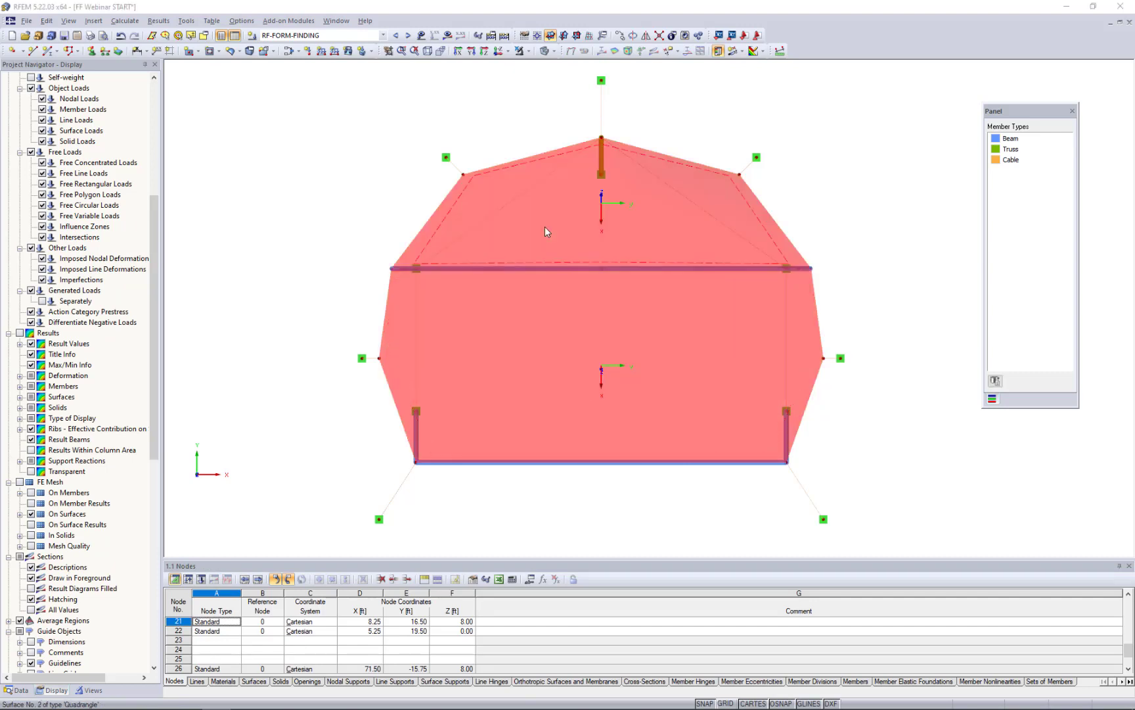
double_click(545, 226)
left_click(397, 227)
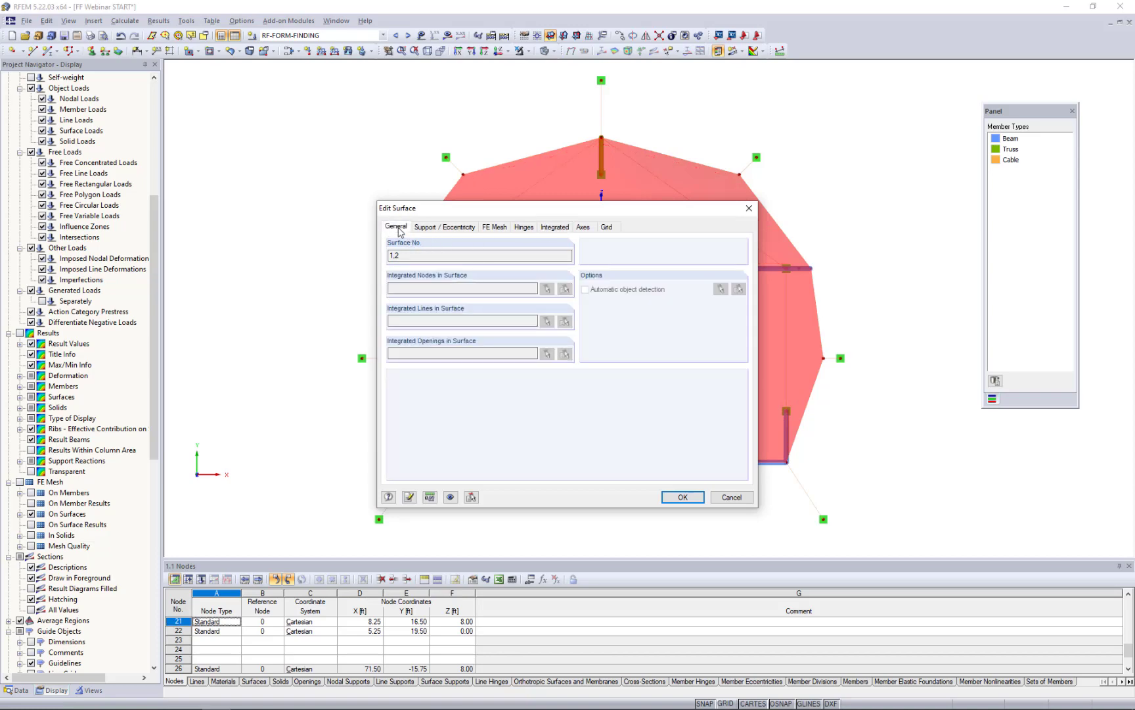
left_click(738, 272)
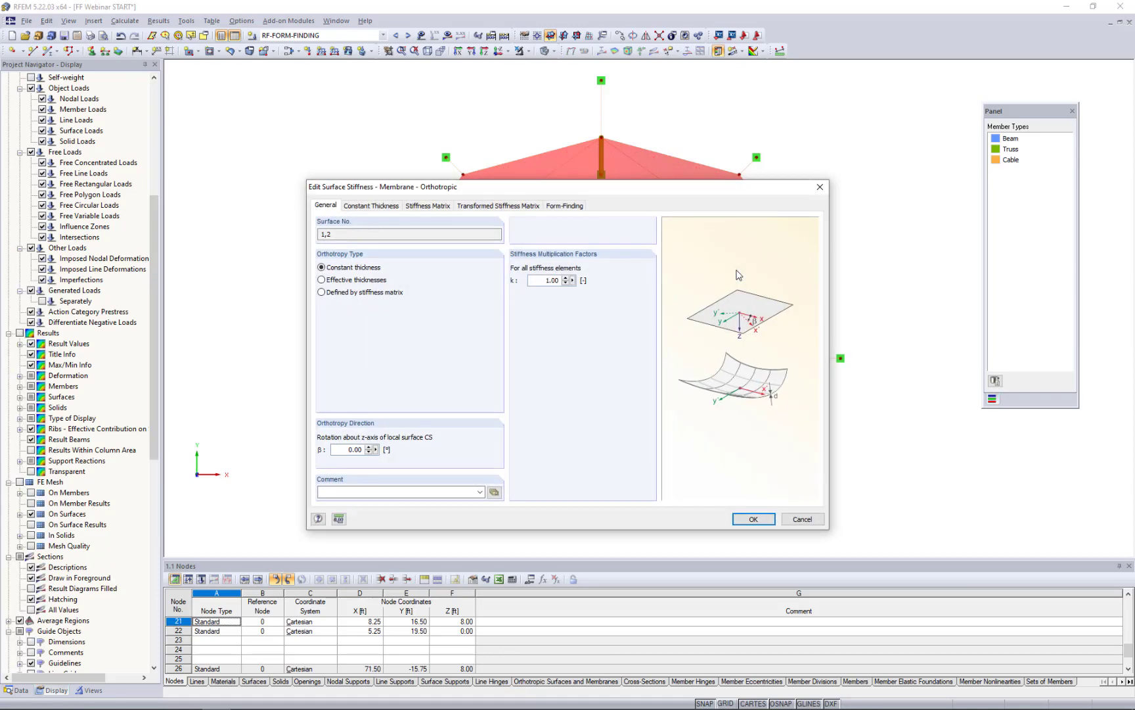
left_click(569, 207)
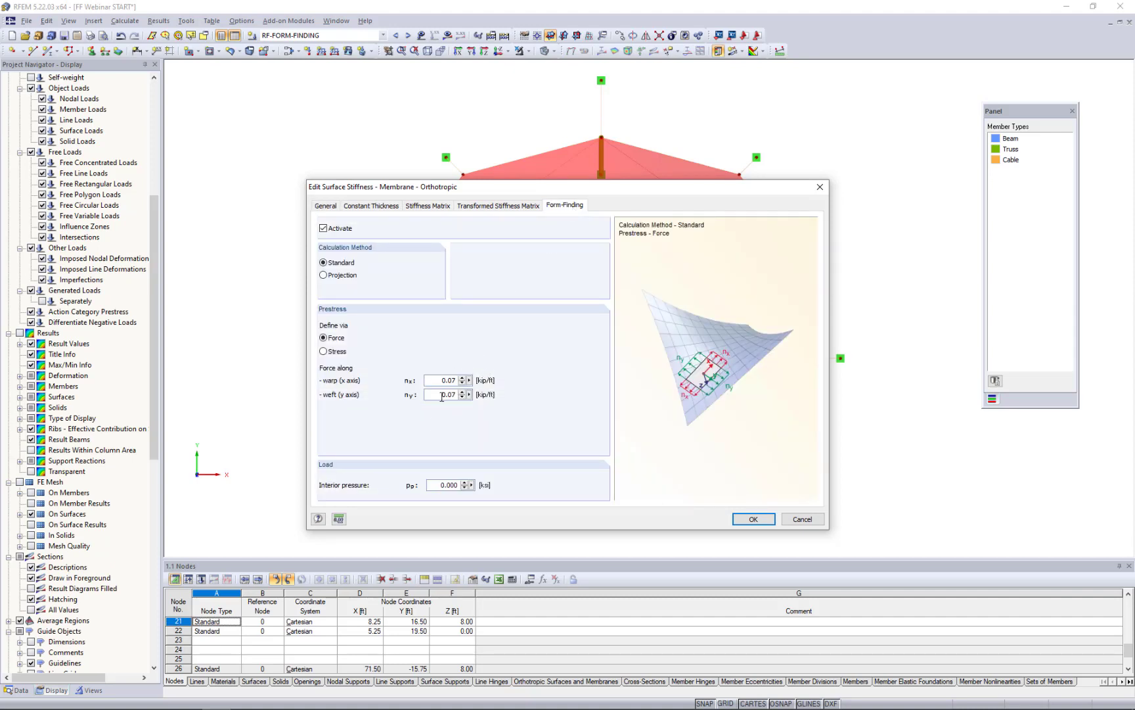
left_click_drag(440, 397, 486, 396)
left_click(443, 395)
left_click_drag(435, 396, 481, 396)
type("0.14")
left_click(744, 524)
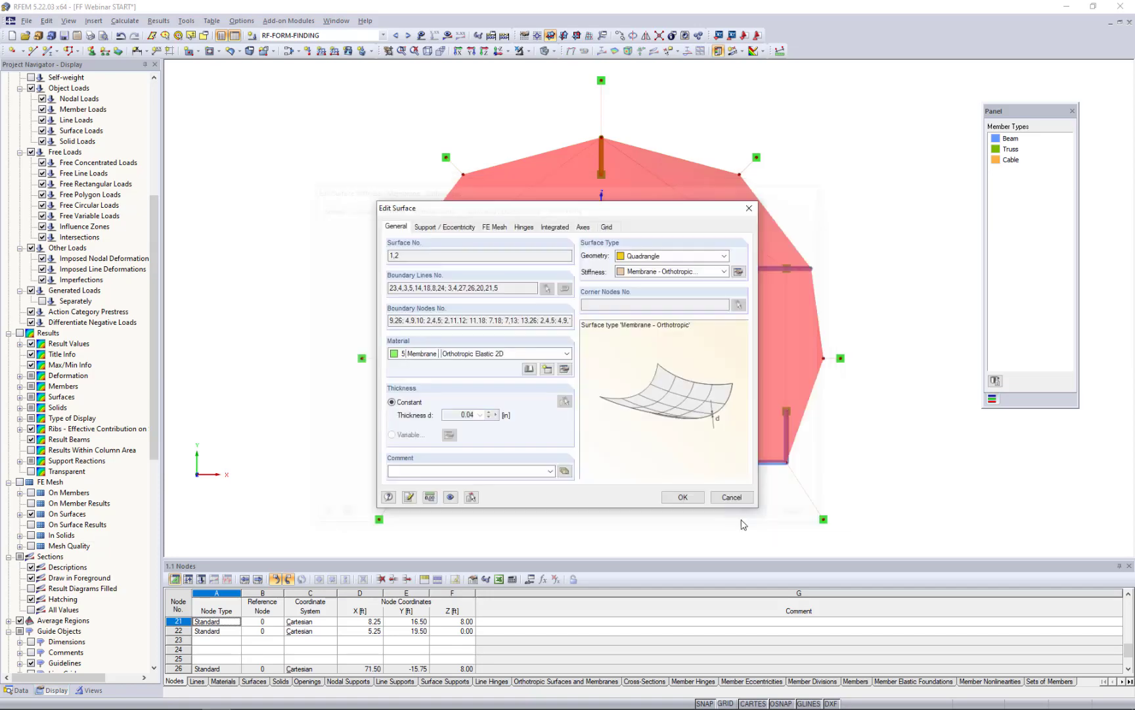
left_click(684, 497)
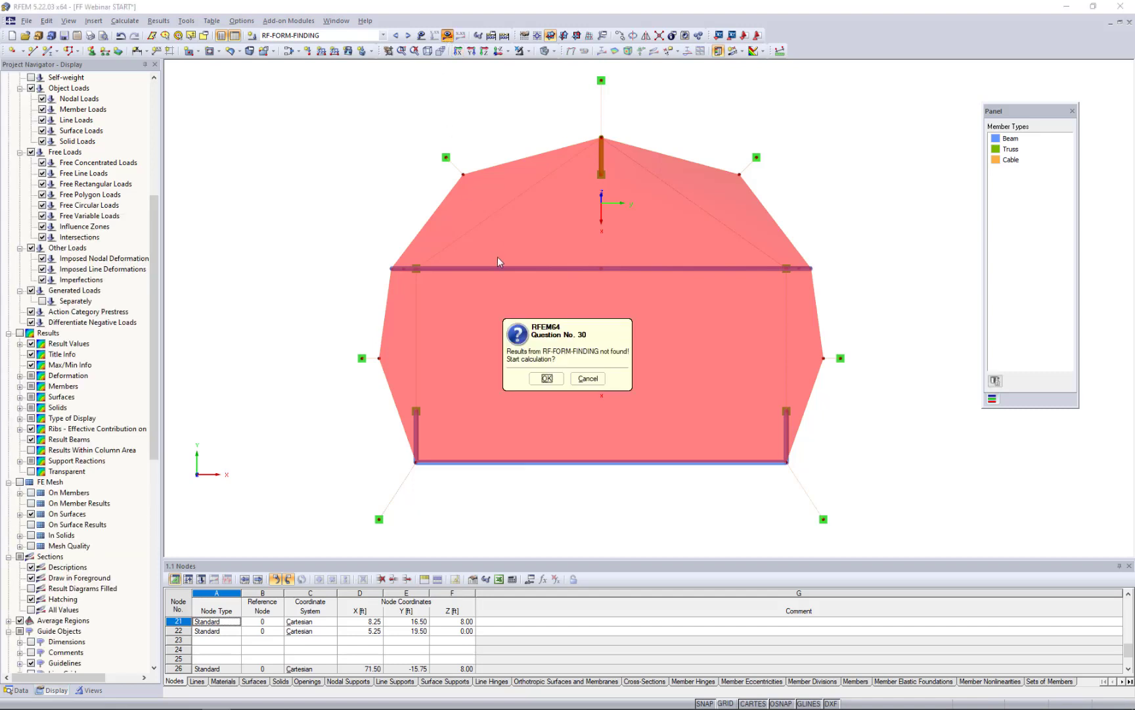
- Run the RF-FORM-FINDING calculation again and view the new membrane shape in 3D
left_click(545, 377)
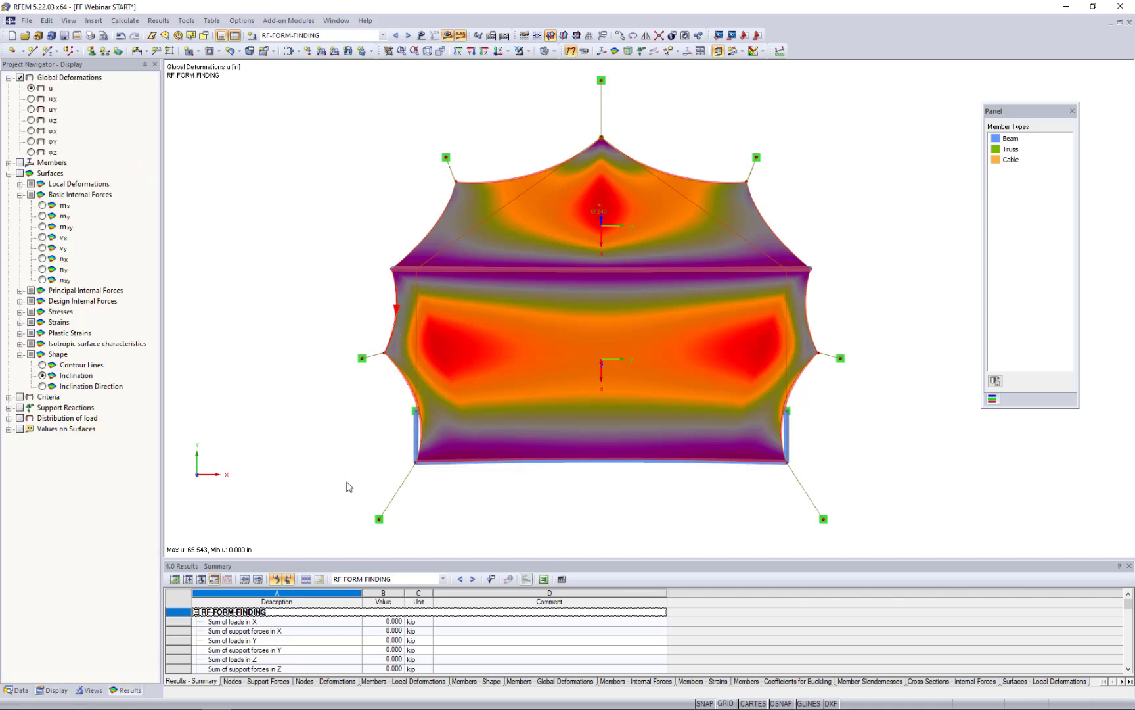
middle_click_drag(584, 353, 745, 112, "ctrl")
left_click(703, 143)
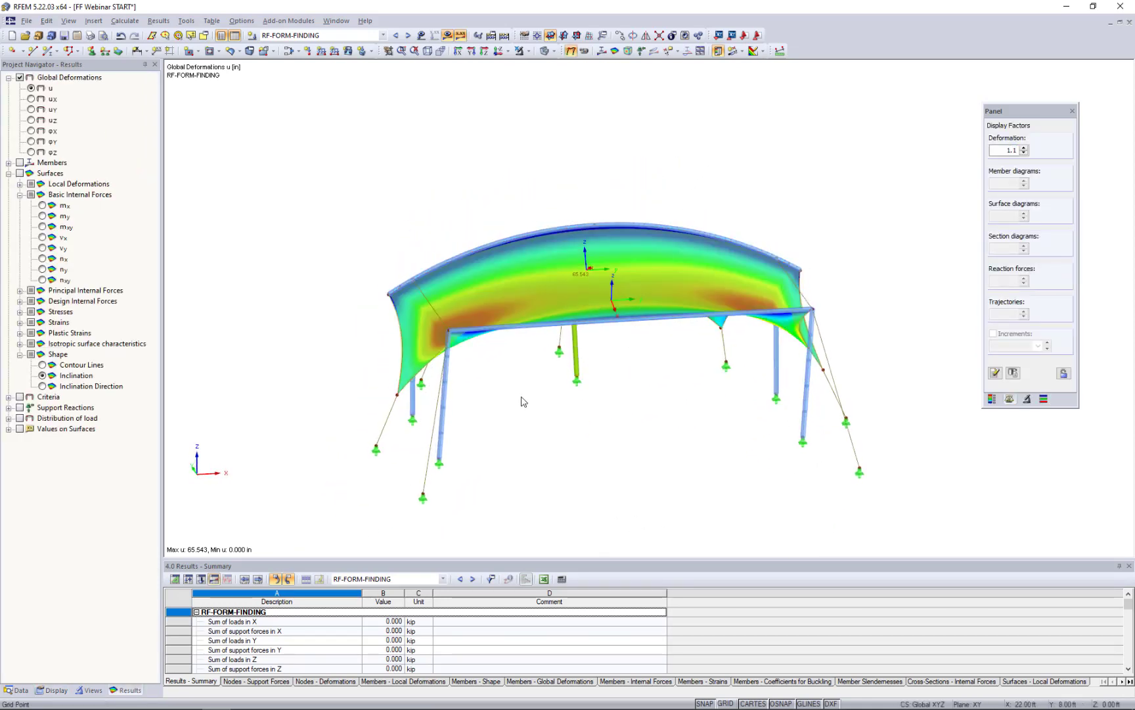
middle_click_drag(525, 400, 705, 363, "ctrl")
- Turn off the display of the local axis systems for the membrane surfaces
right_click(609, 285)
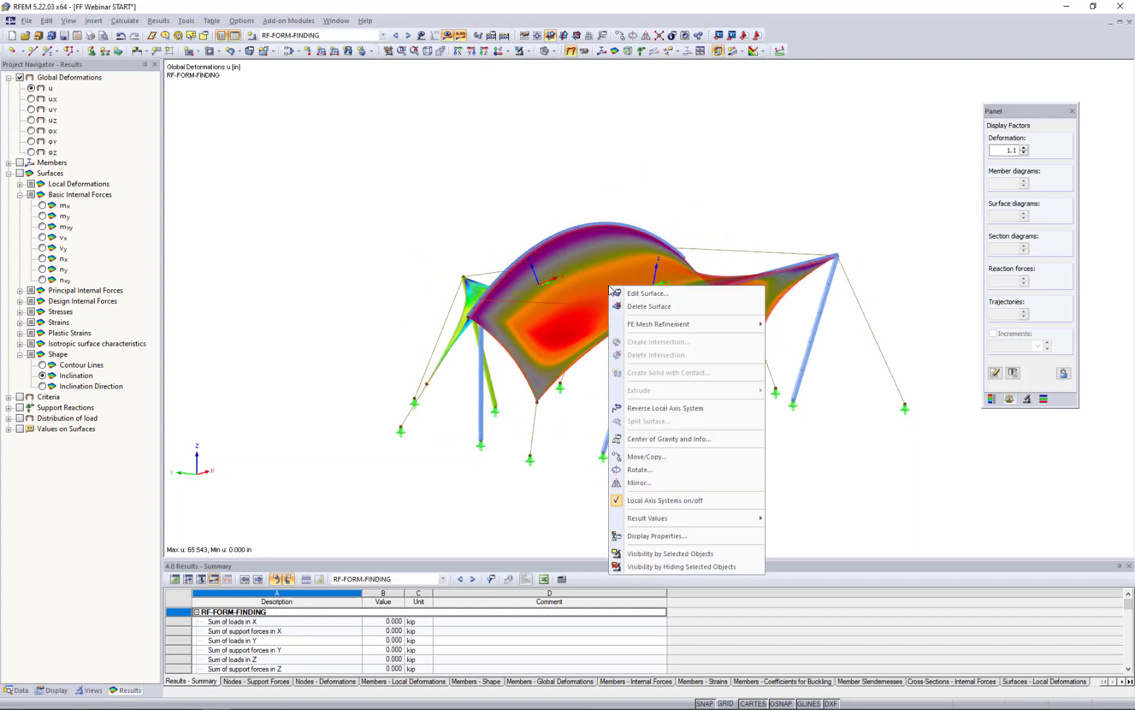
left_click(652, 508)
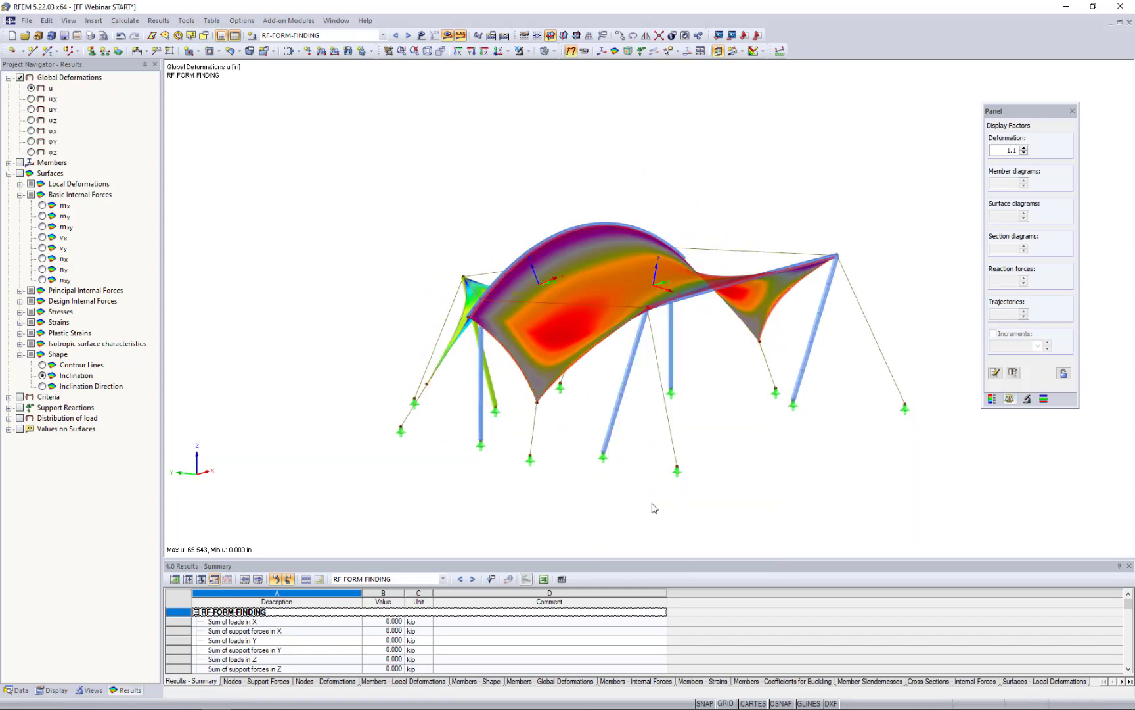
left_click(708, 407)
- Set the deformation display factor to 1 and inspect the deformed membrane from the side and in 3D
middle_click_drag(320, 247, 481, 192, "ctrl")
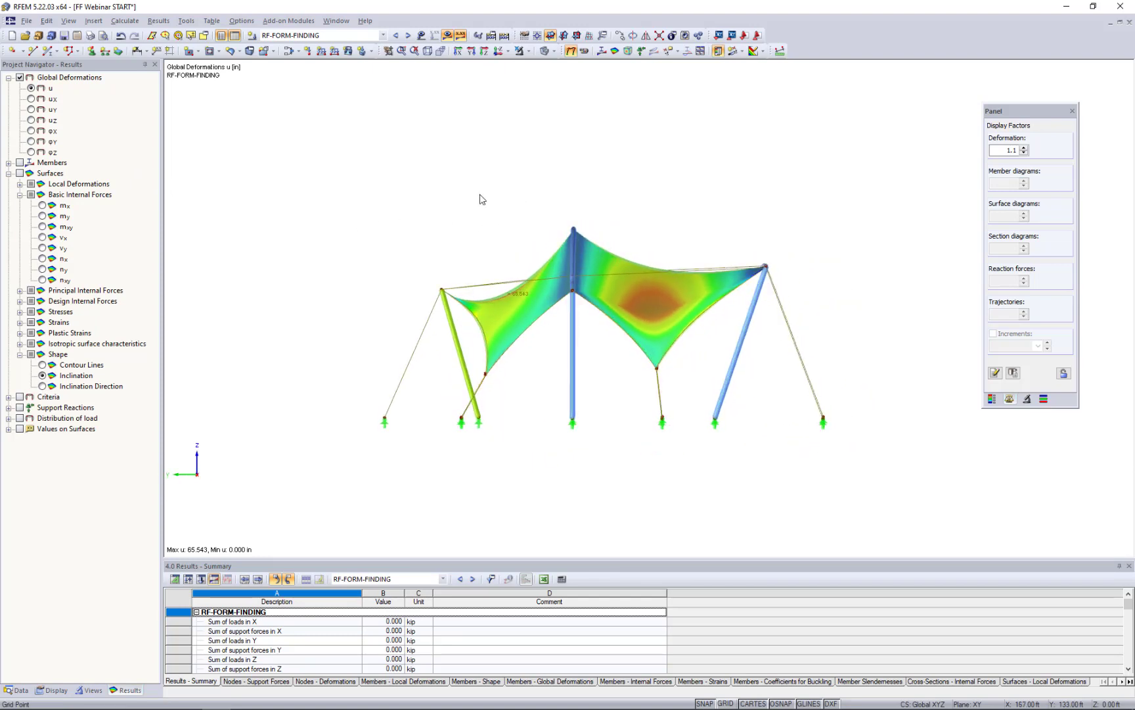
scroll(552, 284, "up", 4)
scroll(573, 334, "down", 2)
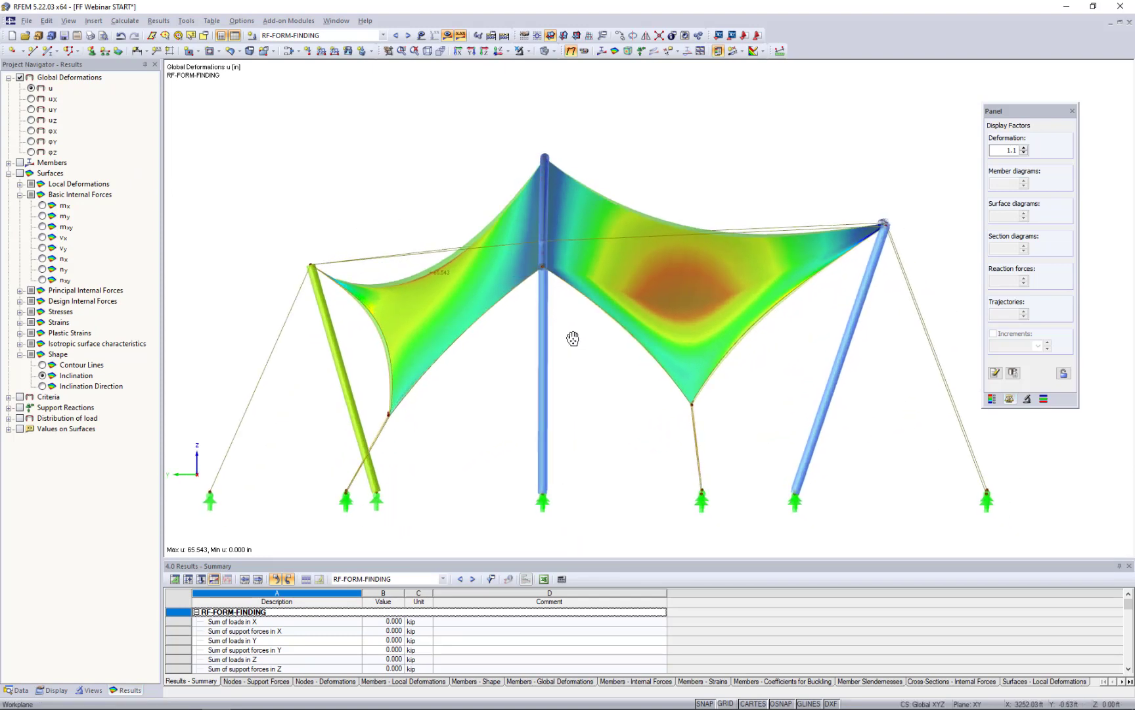
left_click(1056, 138)
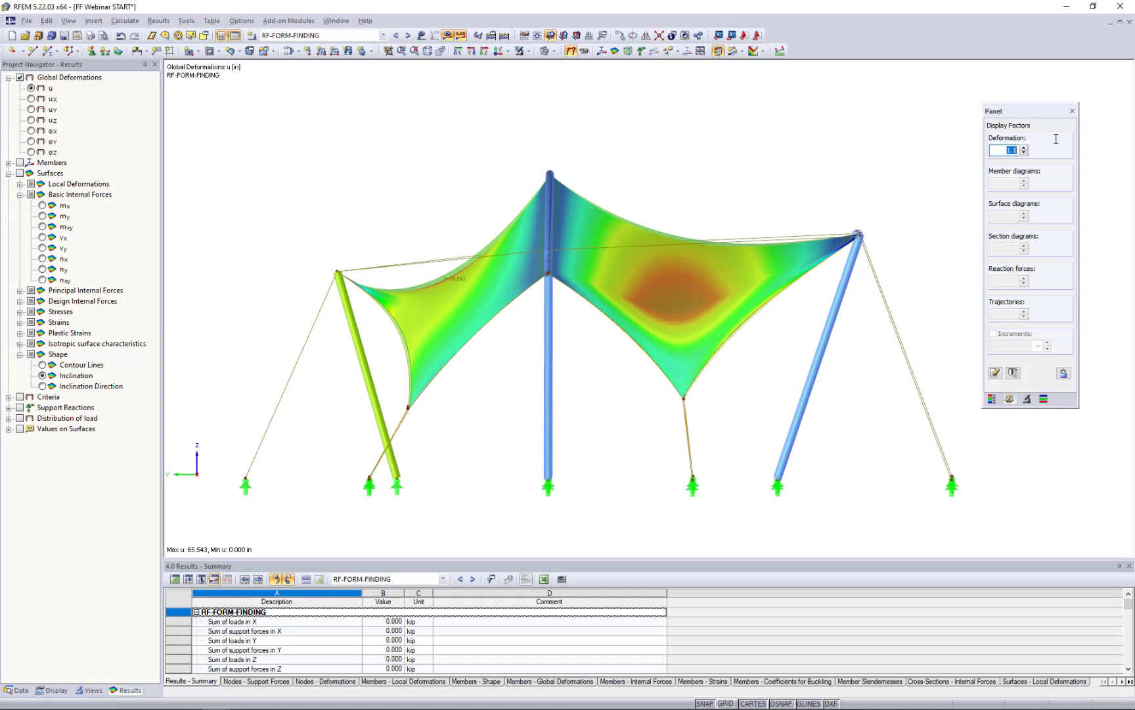
type("1")
key("Return")
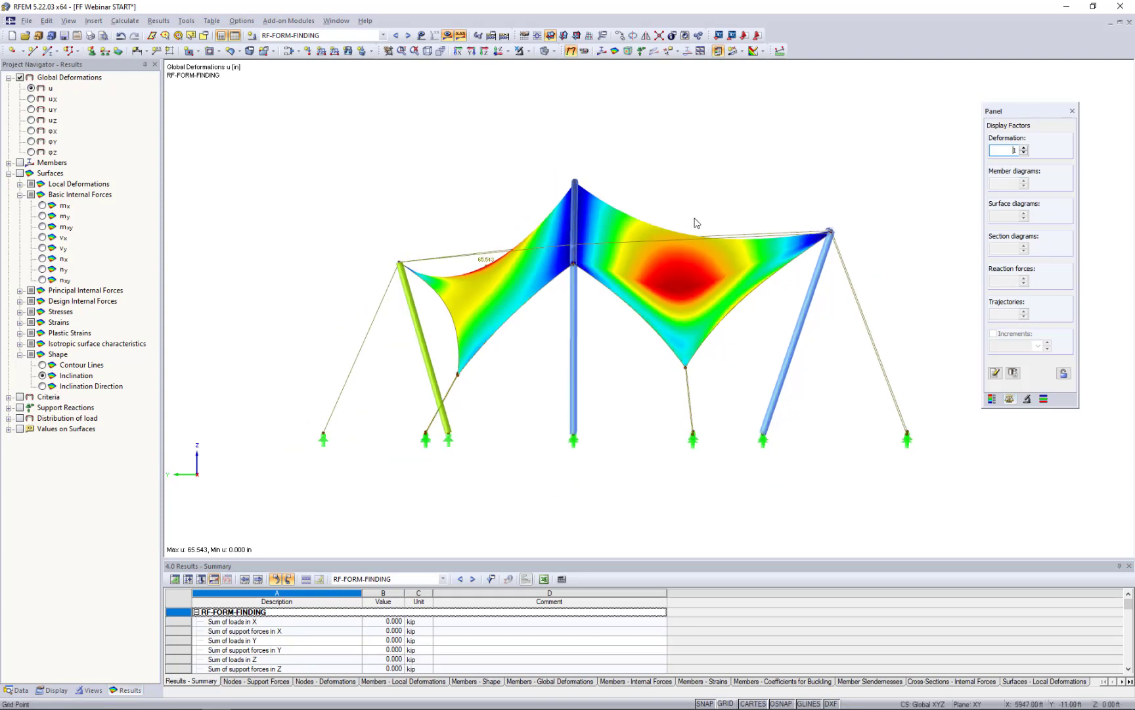
middle_click_drag(696, 222, 533, 222, "ctrl")
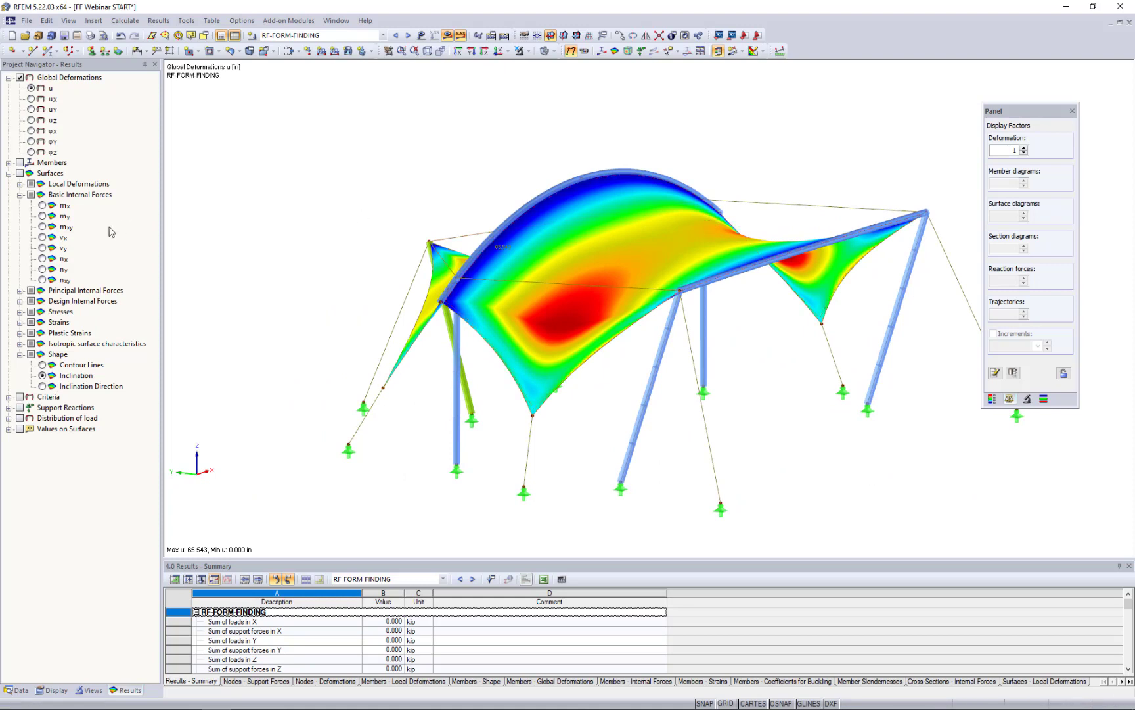
- Display the surfaces' basic internal forces nx and ny with the colour scale to check the warp and weft prestress
left_click(19, 176)
left_click(19, 174)
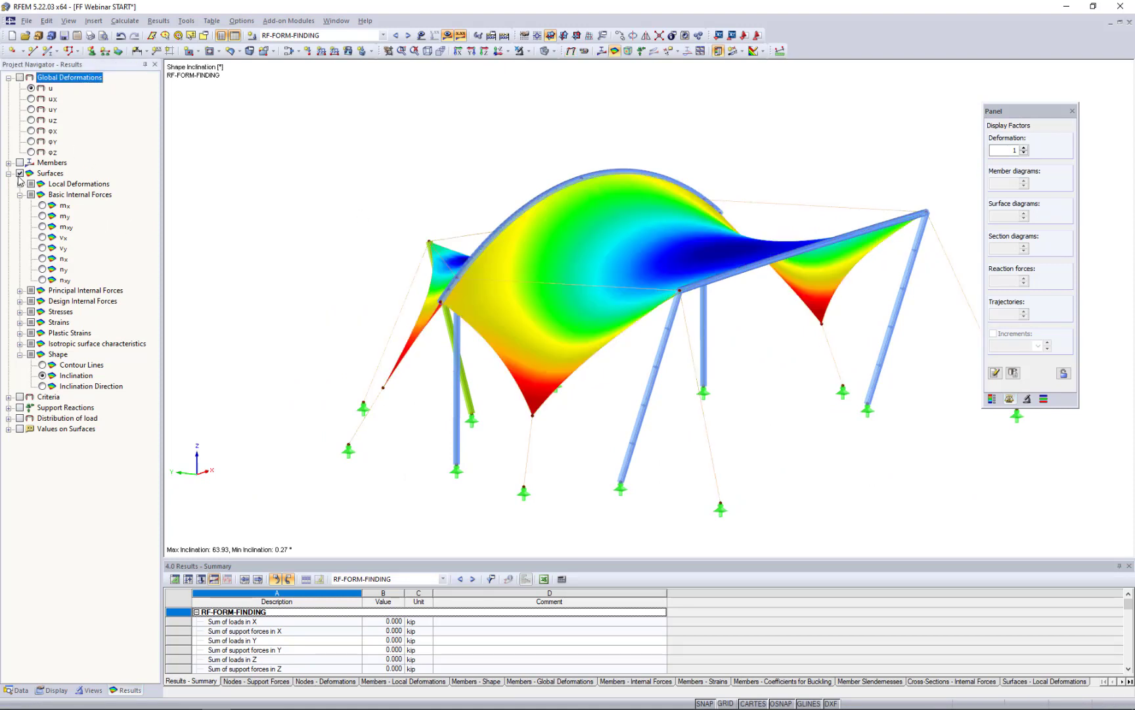
left_click(42, 259)
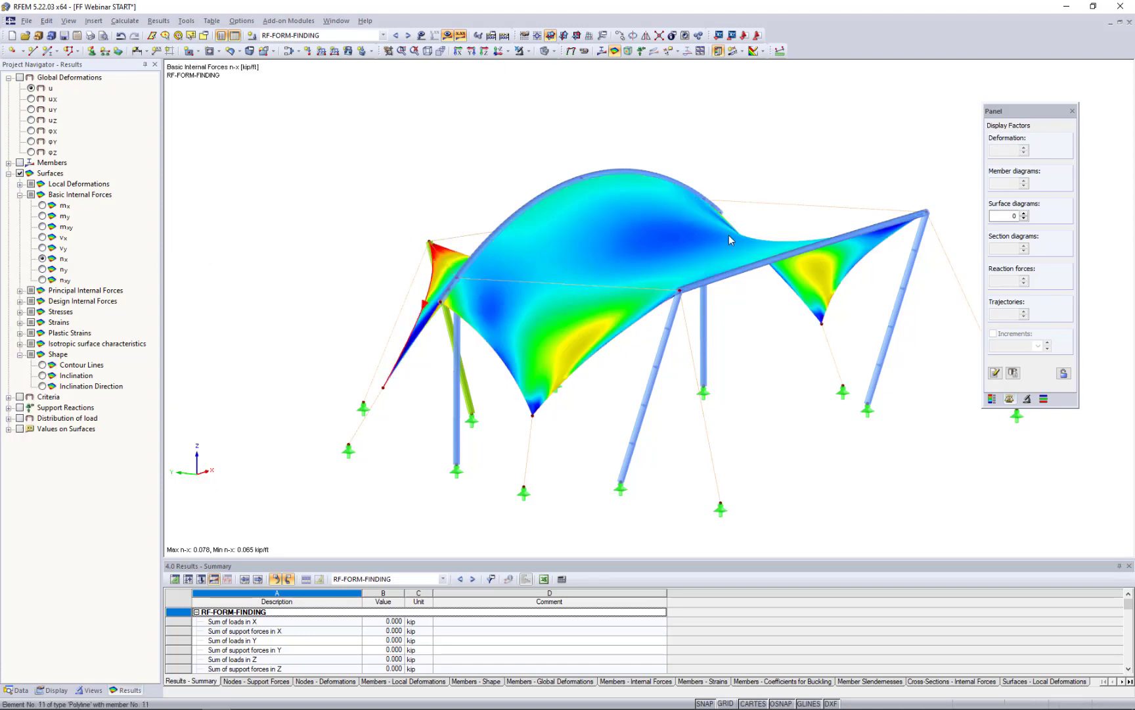
left_click(992, 399)
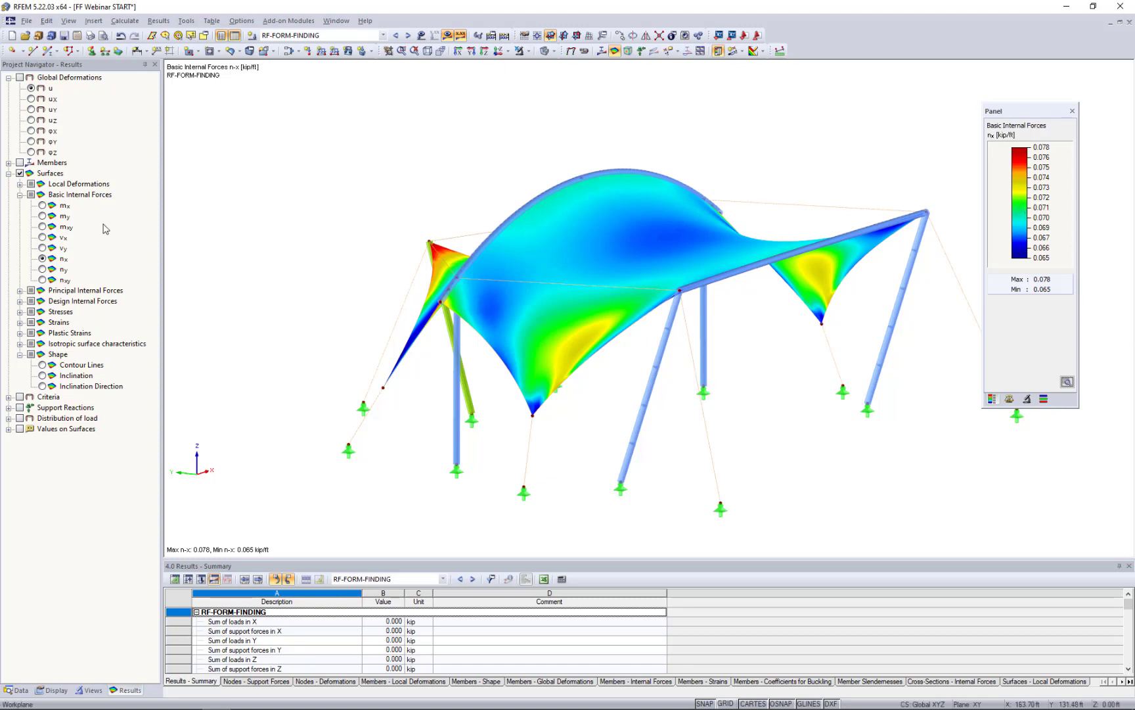
left_click(42, 269)
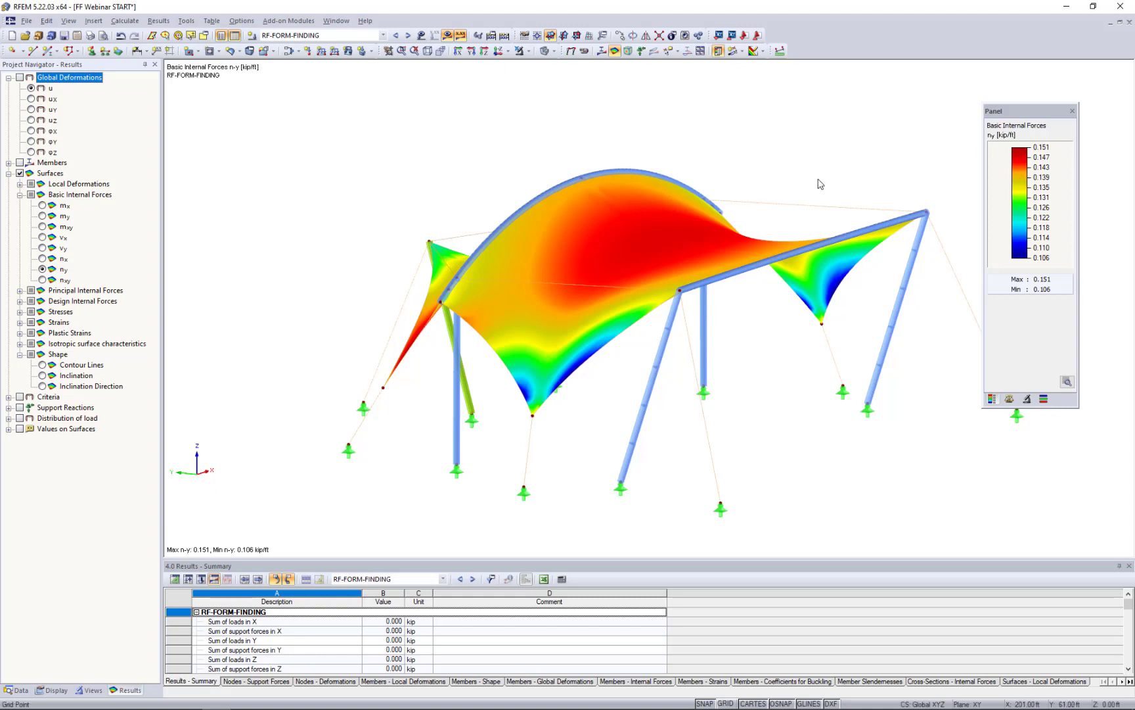
middle_click_drag(820, 184, 759, 163)
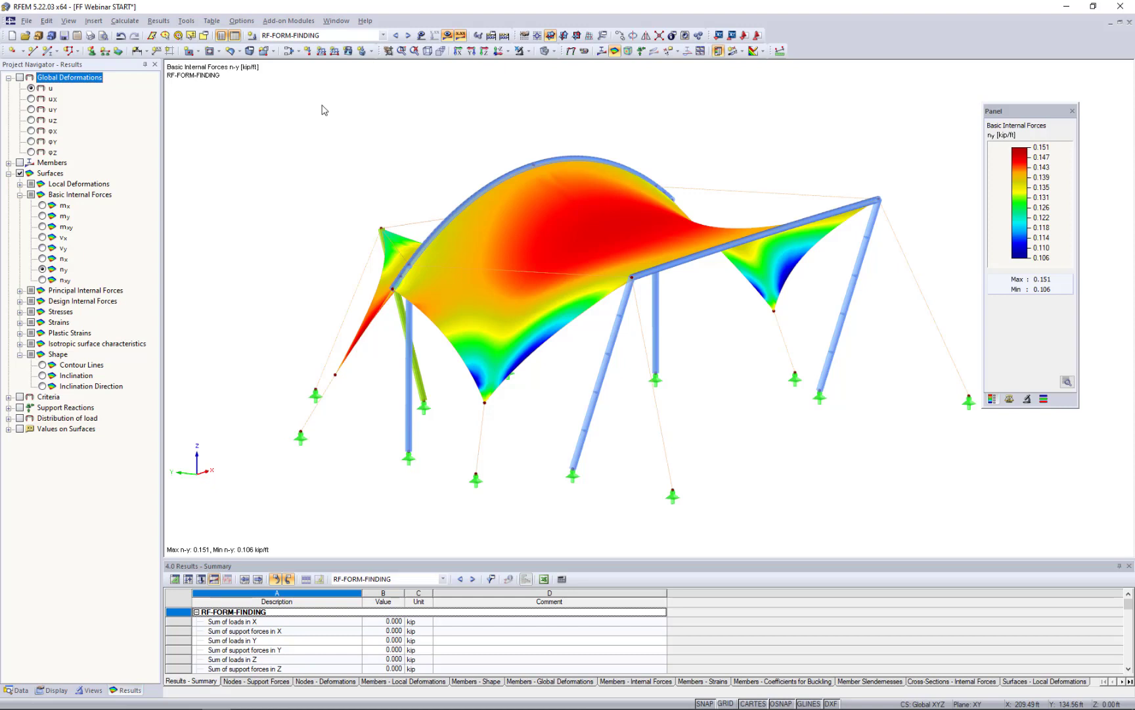
- Create load case 2 named Snow Load with the action category Snow and make it the current load case
left_click(287, 52)
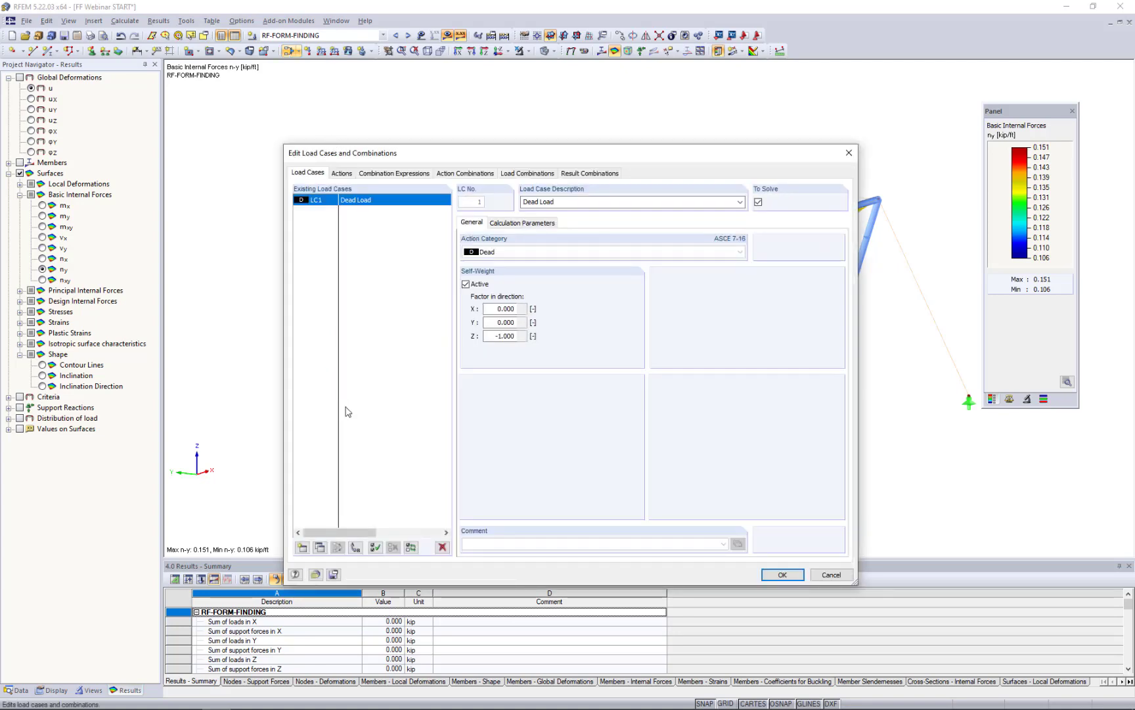
left_click(302, 548)
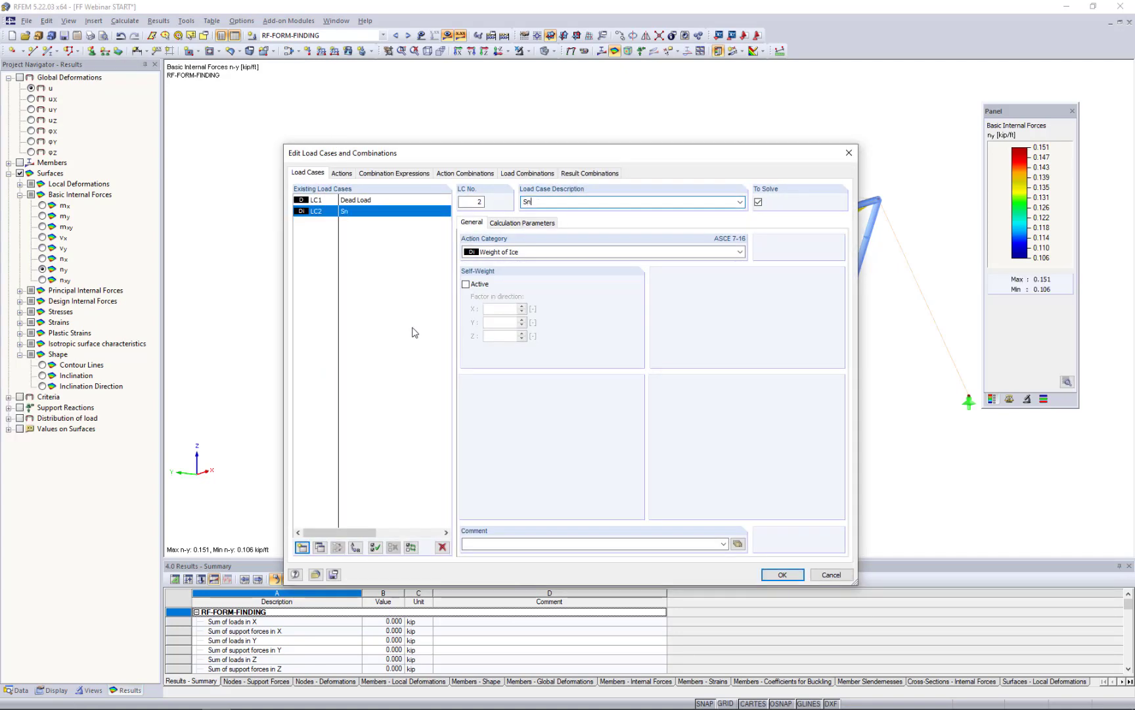
type("Snow Load")
left_click(522, 255)
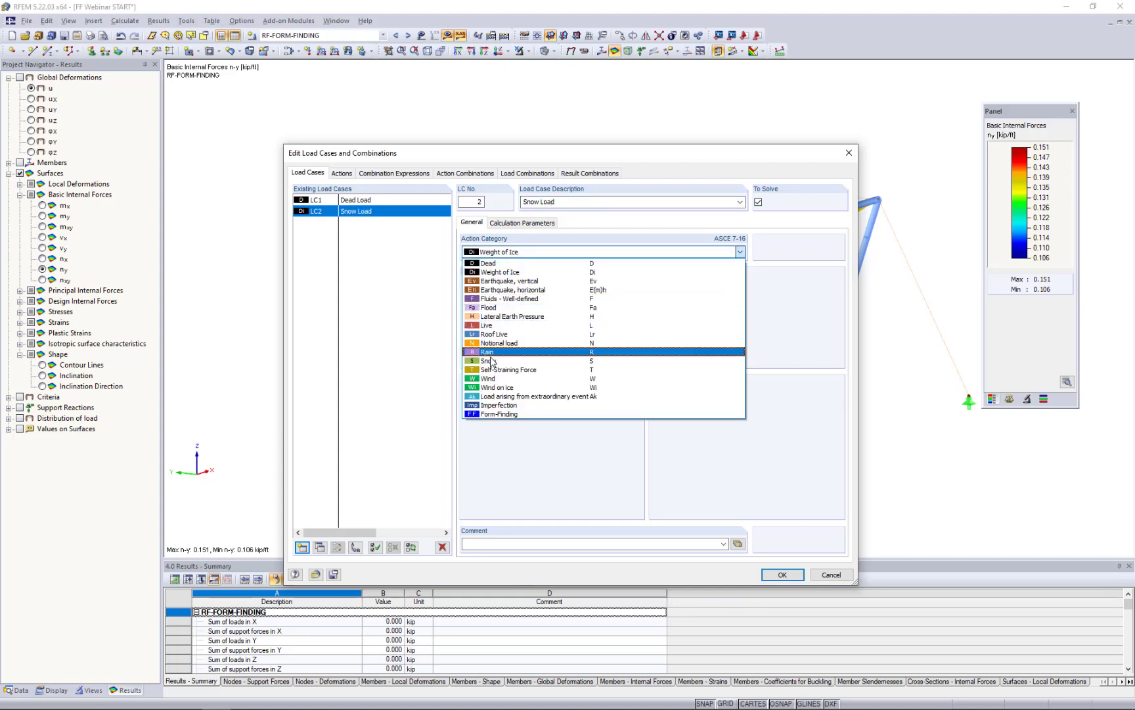
left_click(492, 361)
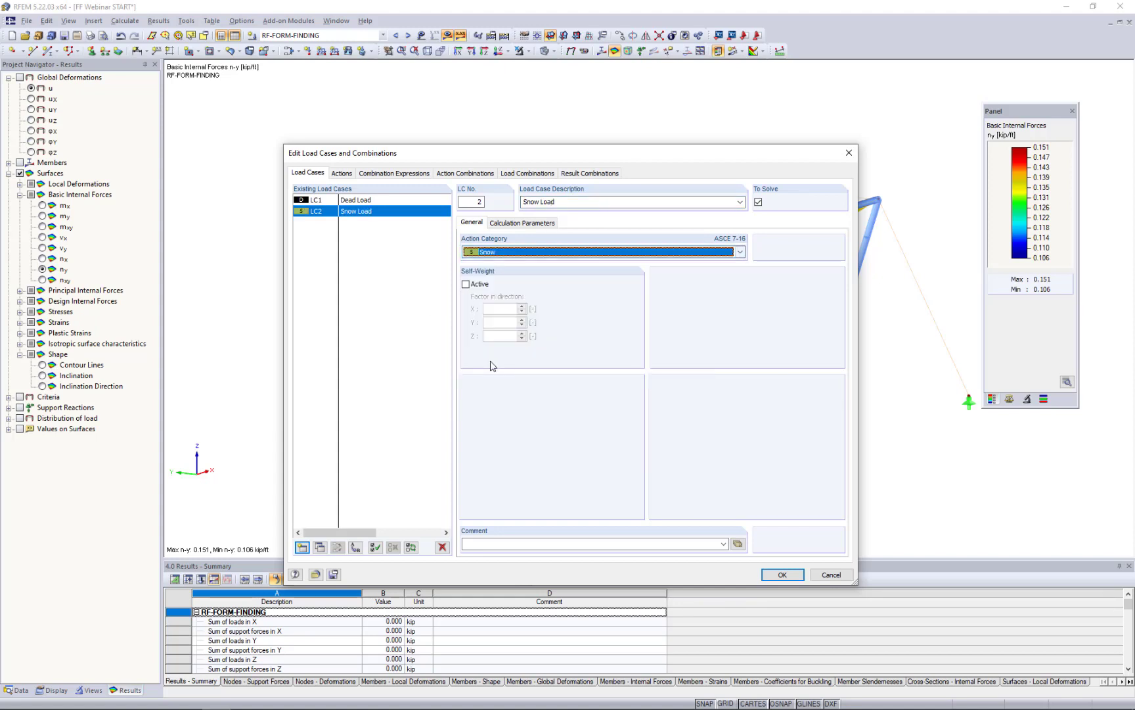
left_click(783, 575)
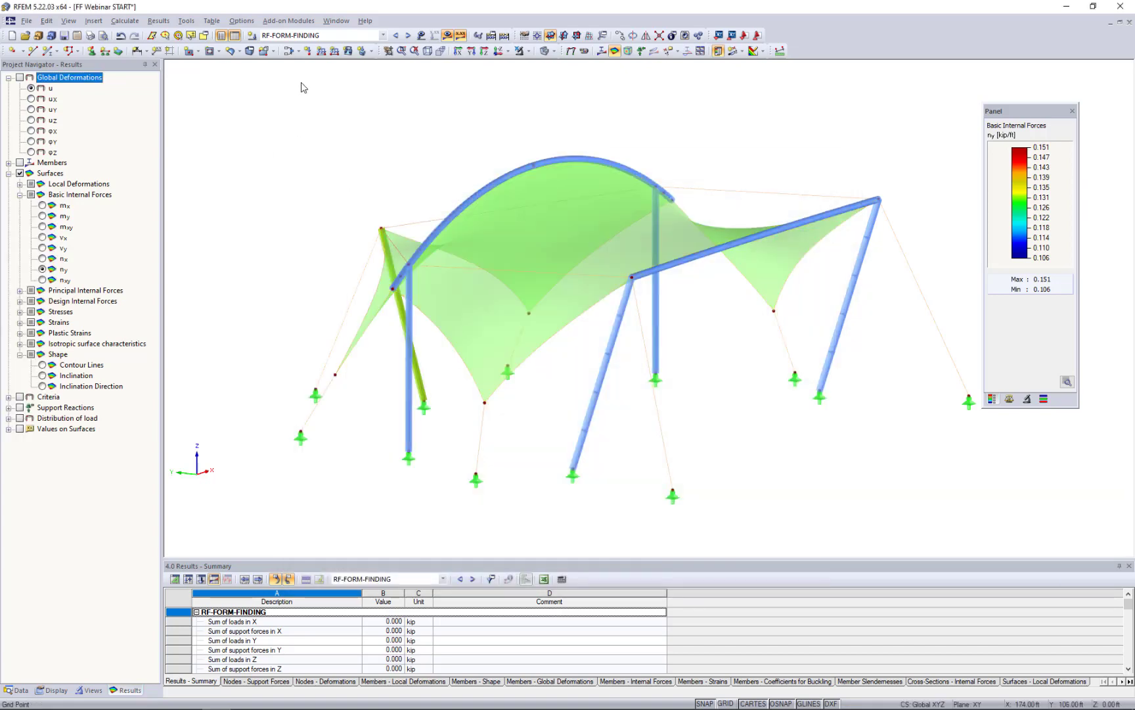
scroll(303, 35, "up", 1)
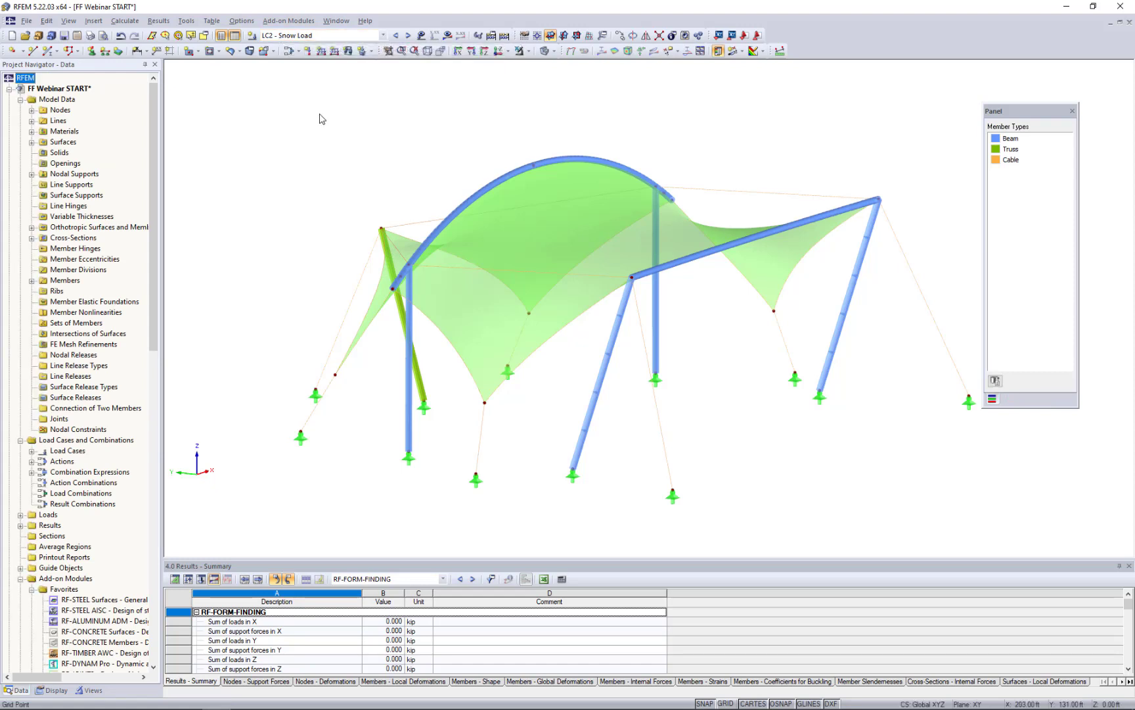
- Apply a uniform surface force of -0.006 ksf in global projected direction ZP to the membrane surfaces and inspect the snow load
left_click(347, 51)
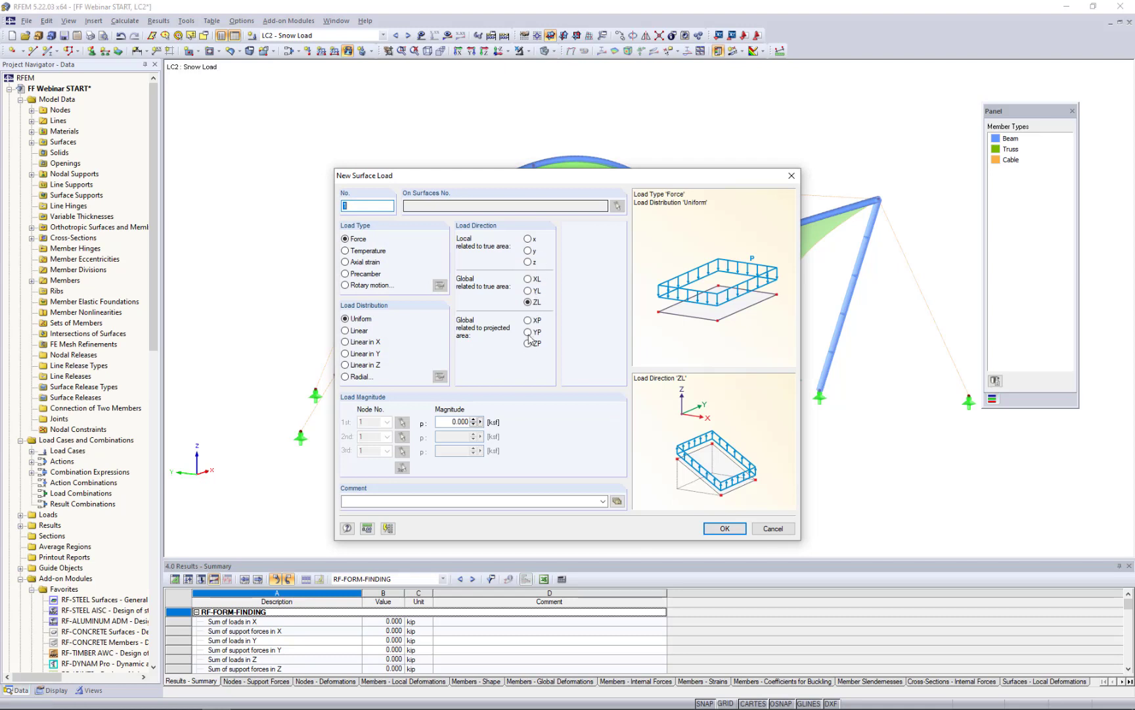
left_click(528, 344)
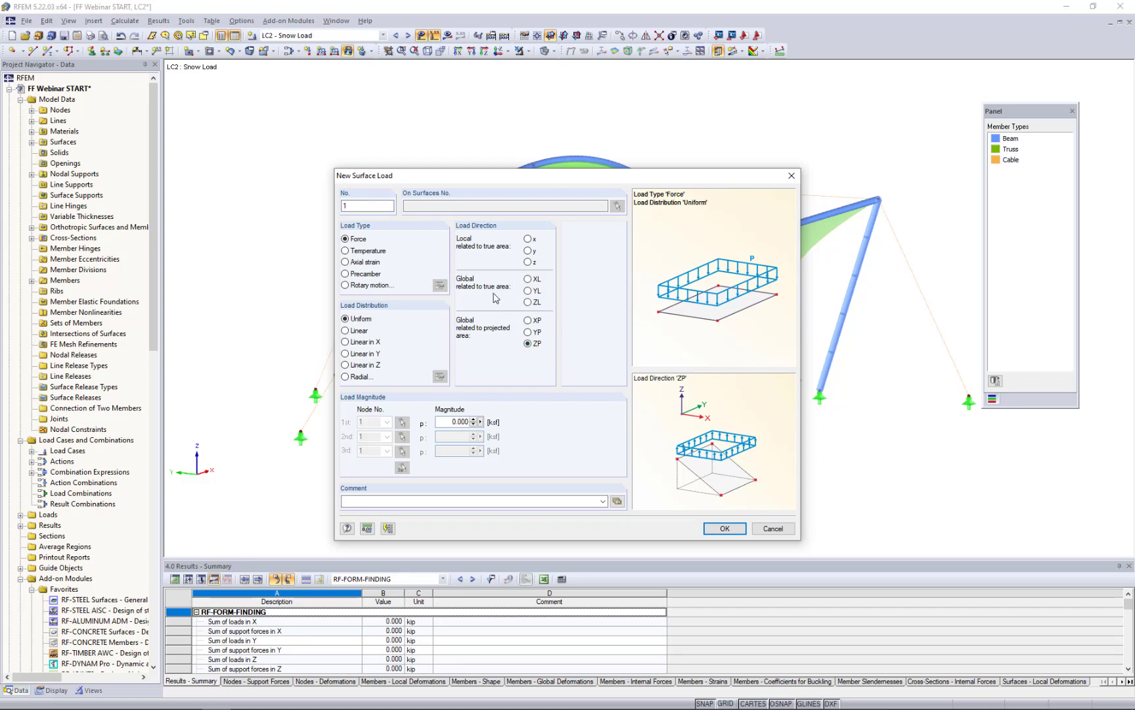
left_click_drag(497, 178, 795, 160)
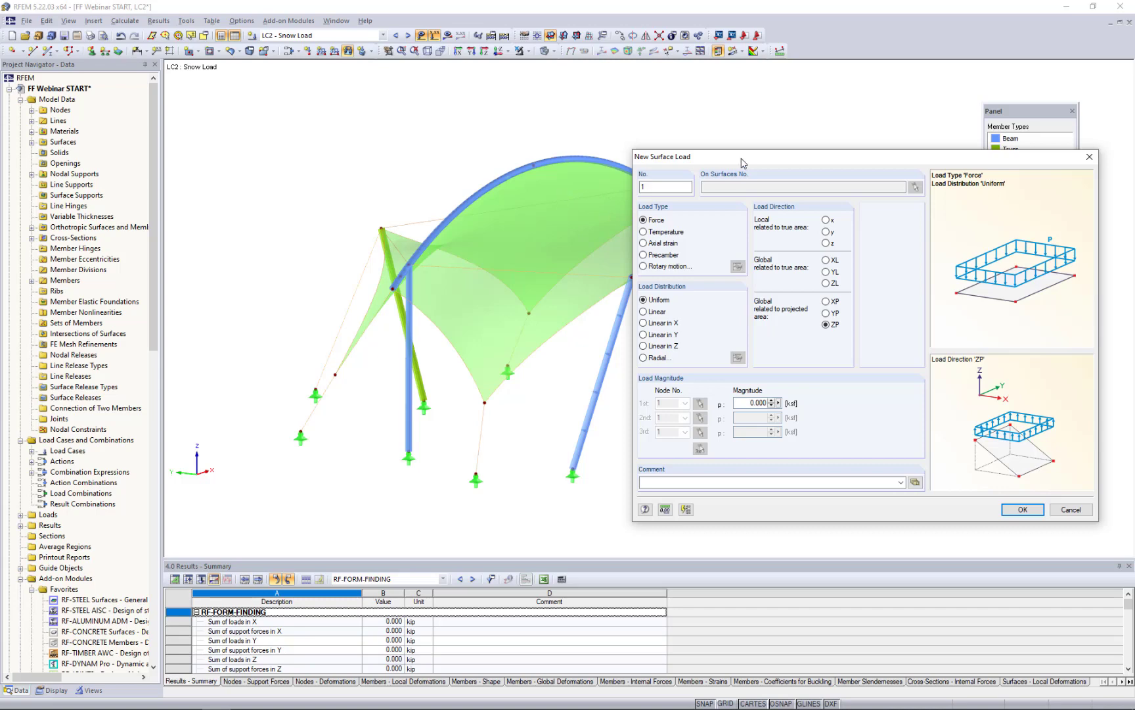
left_click_drag(742, 159, 502, 140)
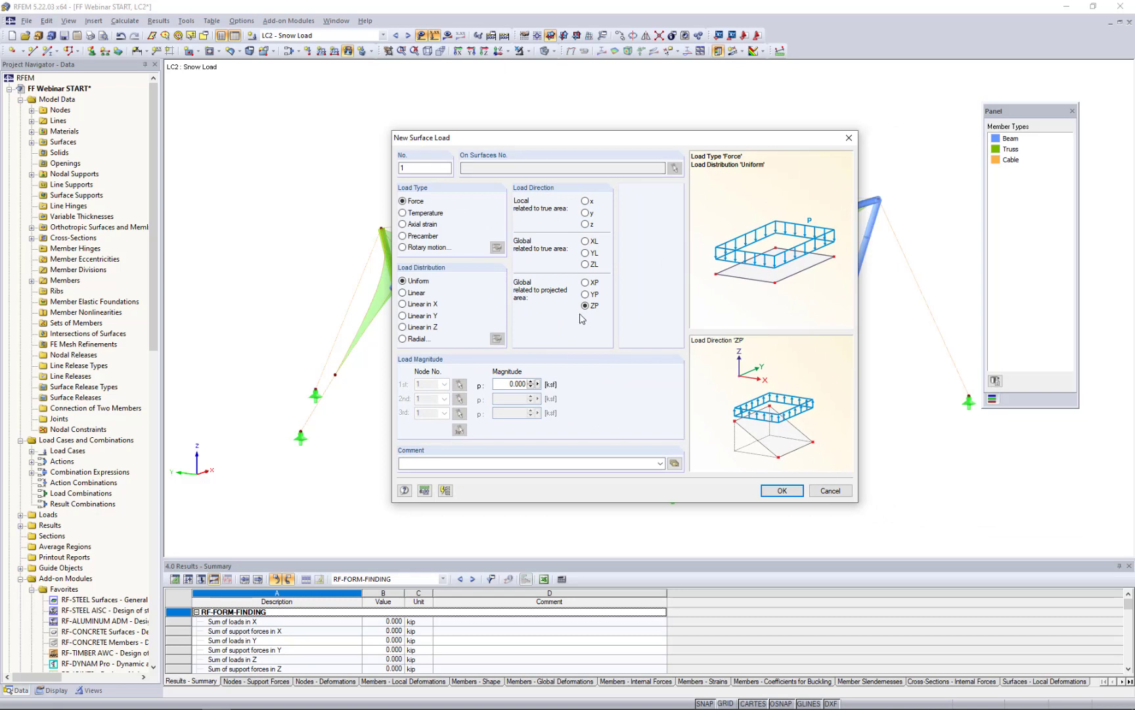
double_click(508, 384)
type("-0.0")
left_click(780, 491)
left_click(613, 264)
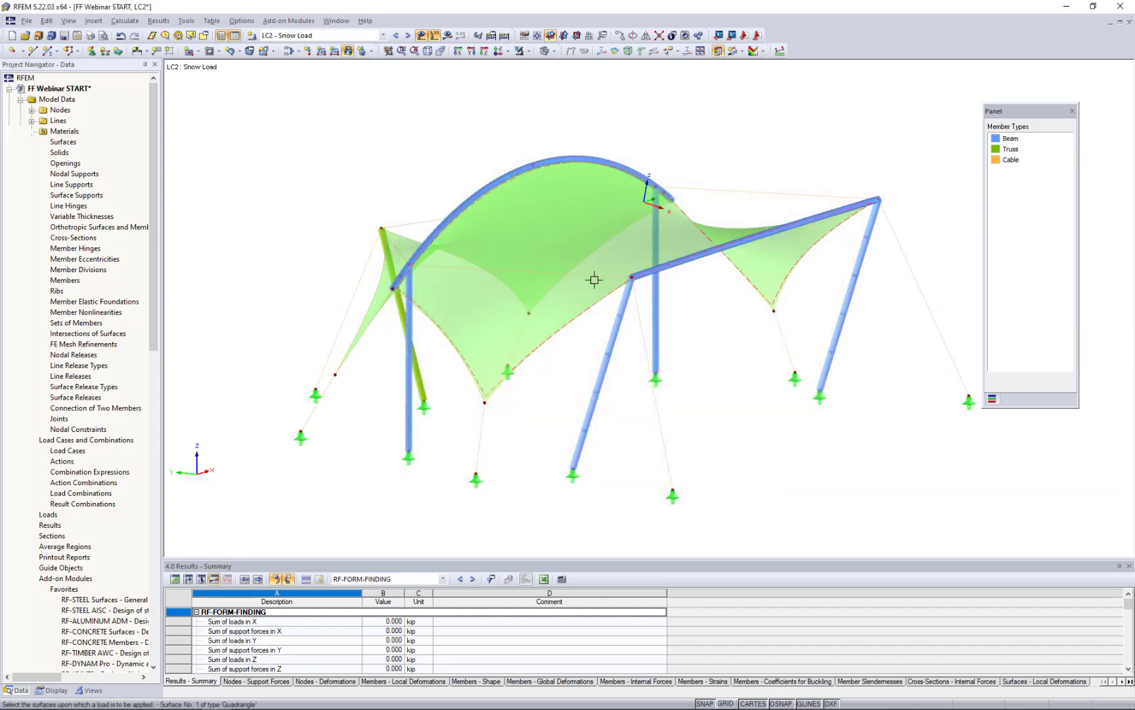
middle_click_drag(547, 405, 464, 281, "ctrl")
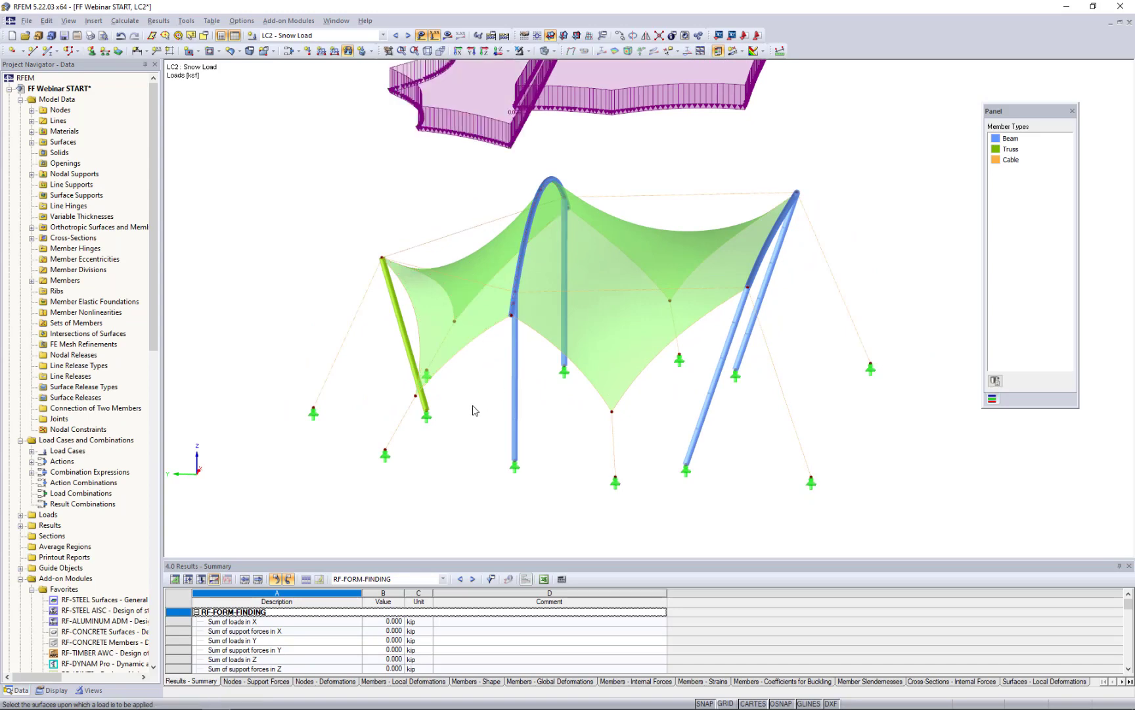
middle_click_drag(482, 436, 634, 301, "ctrl")
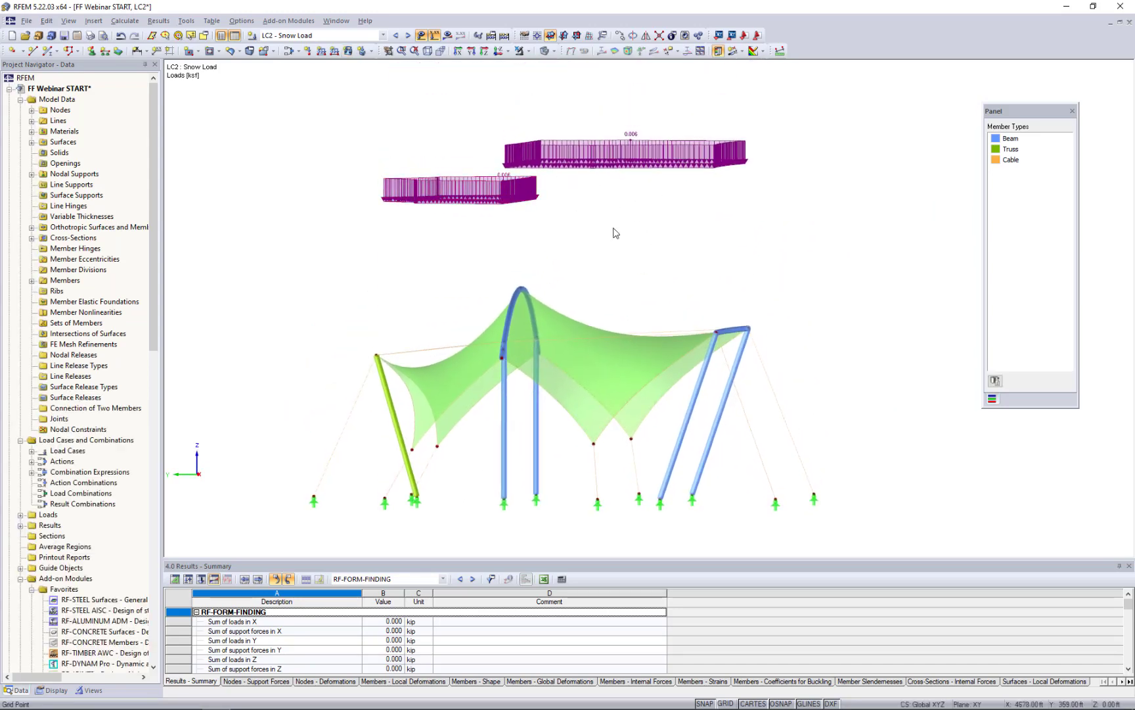
middle_click_drag(821, 245, 702, 281, "ctrl")
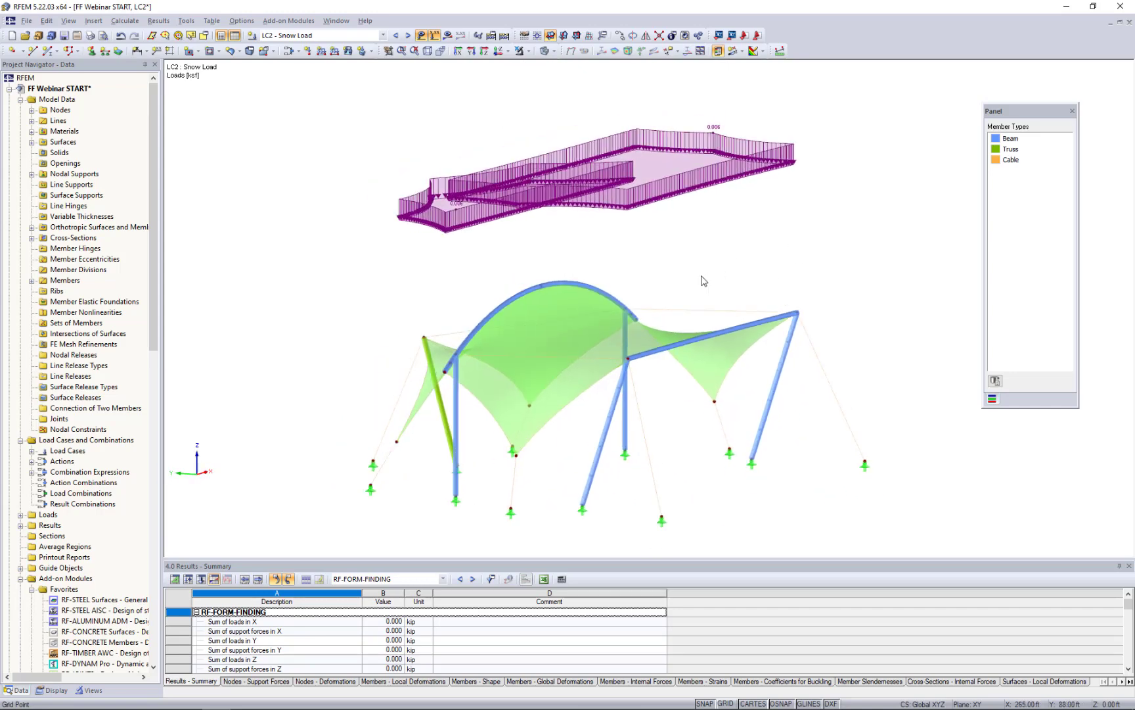
- View the model from above in wireframe display to check the area covered by the projected snow load
left_click(499, 53)
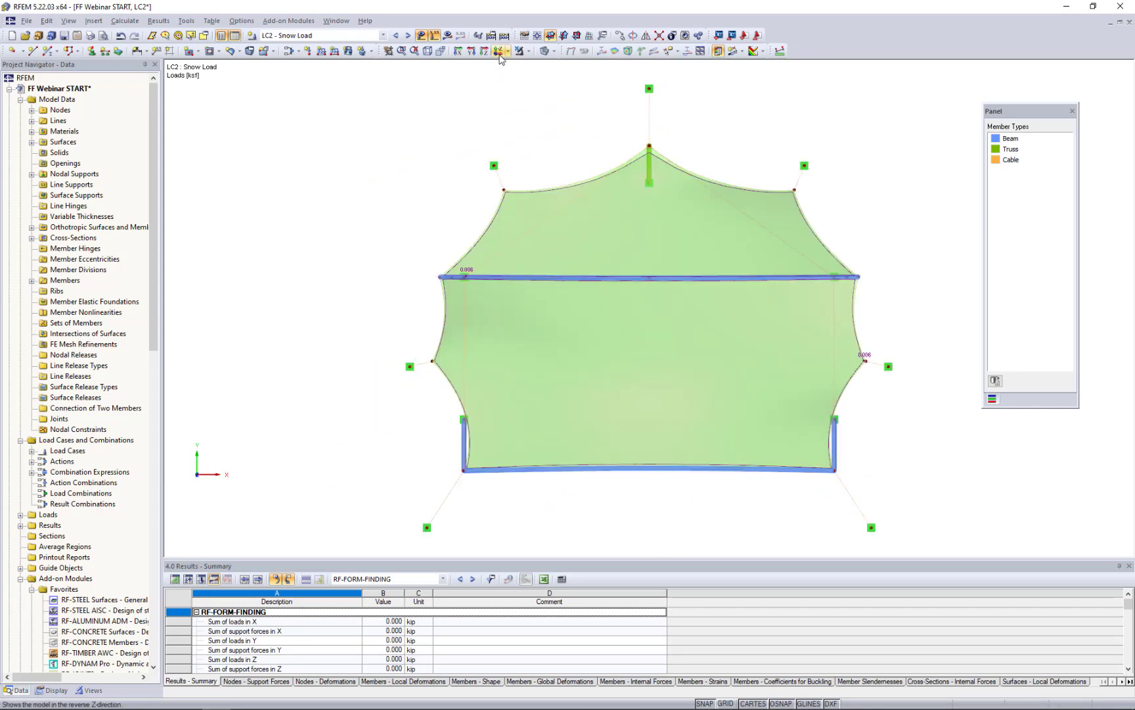
left_click(554, 51)
left_click(558, 72)
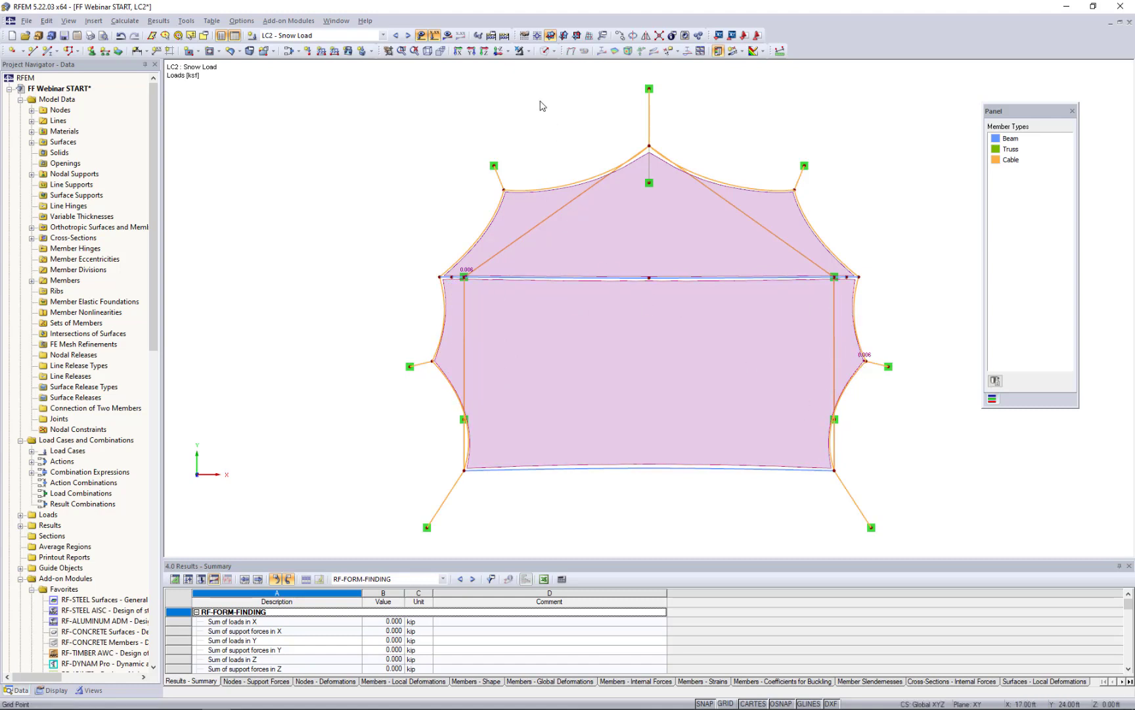
- Calculate the snow load case and display its global deformations u in 3D
left_click(446, 36)
left_click(542, 378)
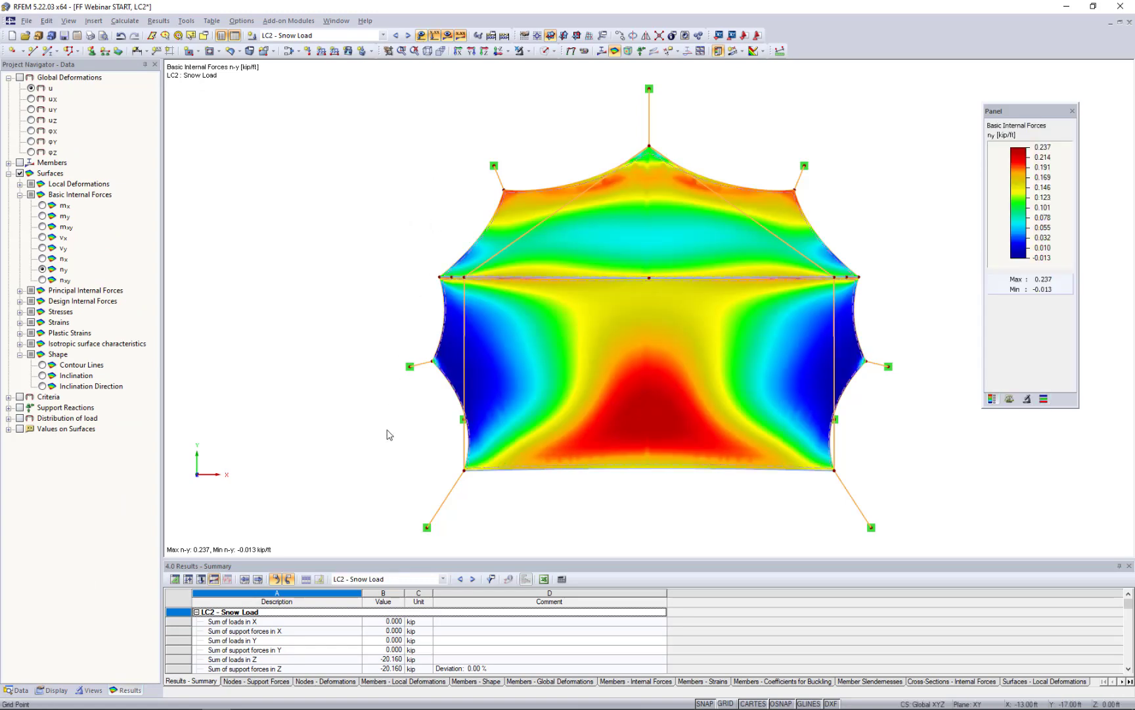
middle_click_drag(375, 476, 401, 220, "ctrl")
left_click(20, 77)
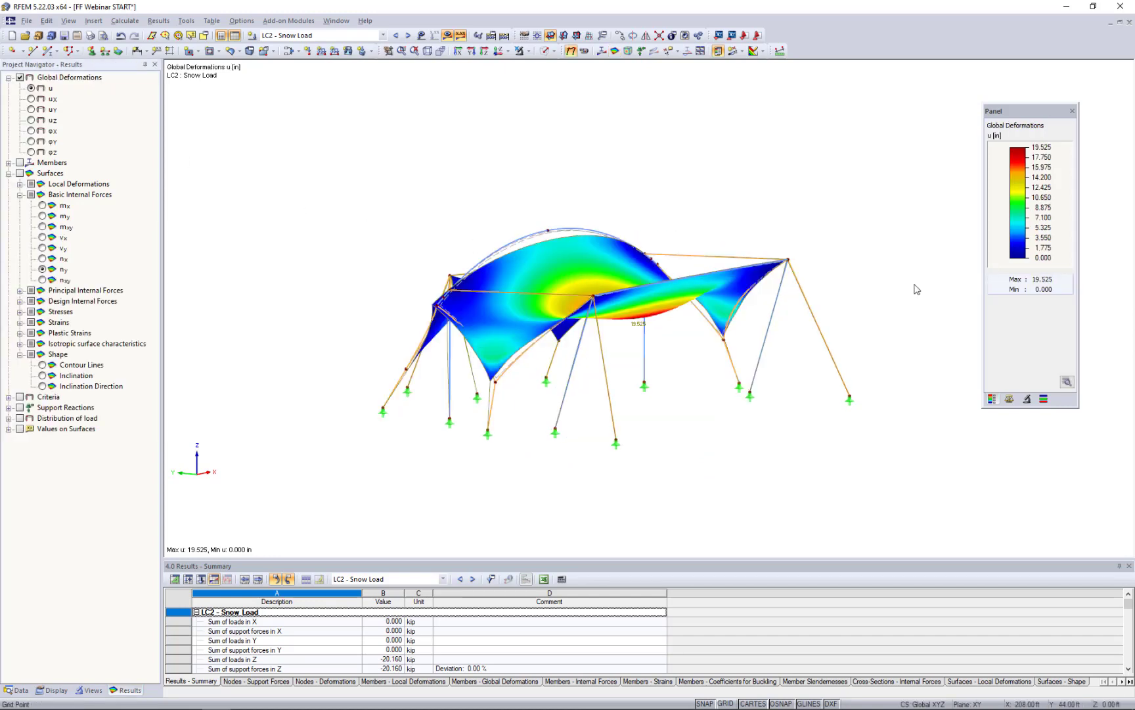
- Set the deformation display factor to 1 and inspect the membrane's deformed shape under snow from several angles
left_click(1008, 397)
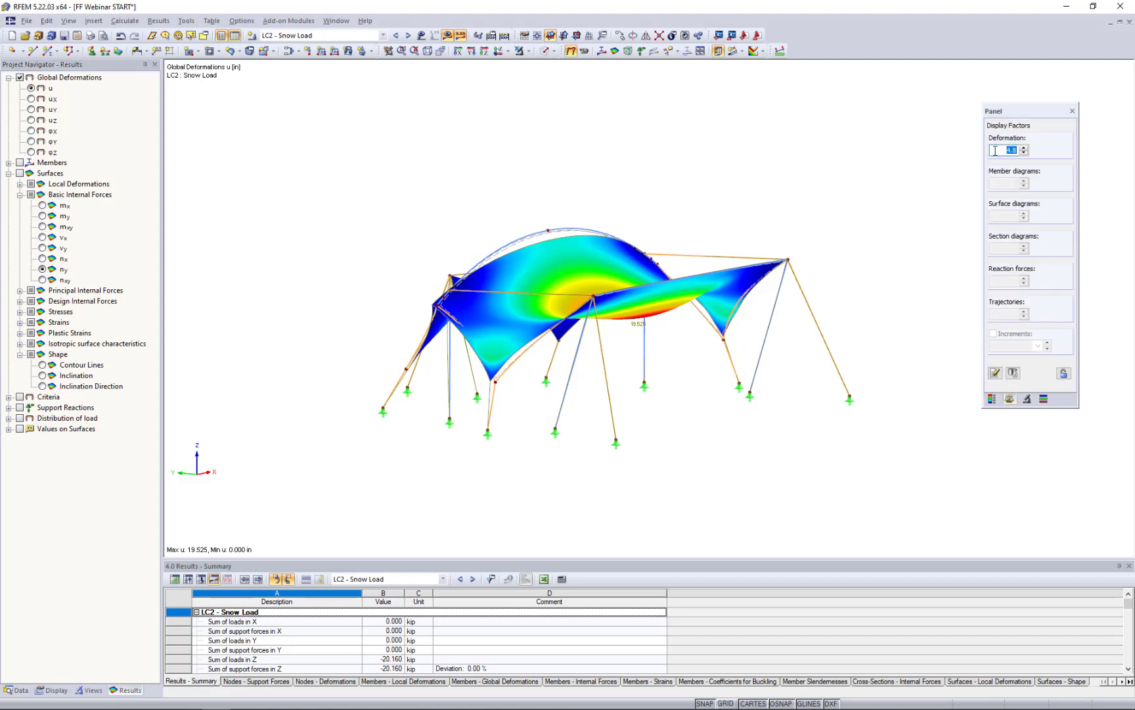
type("1")
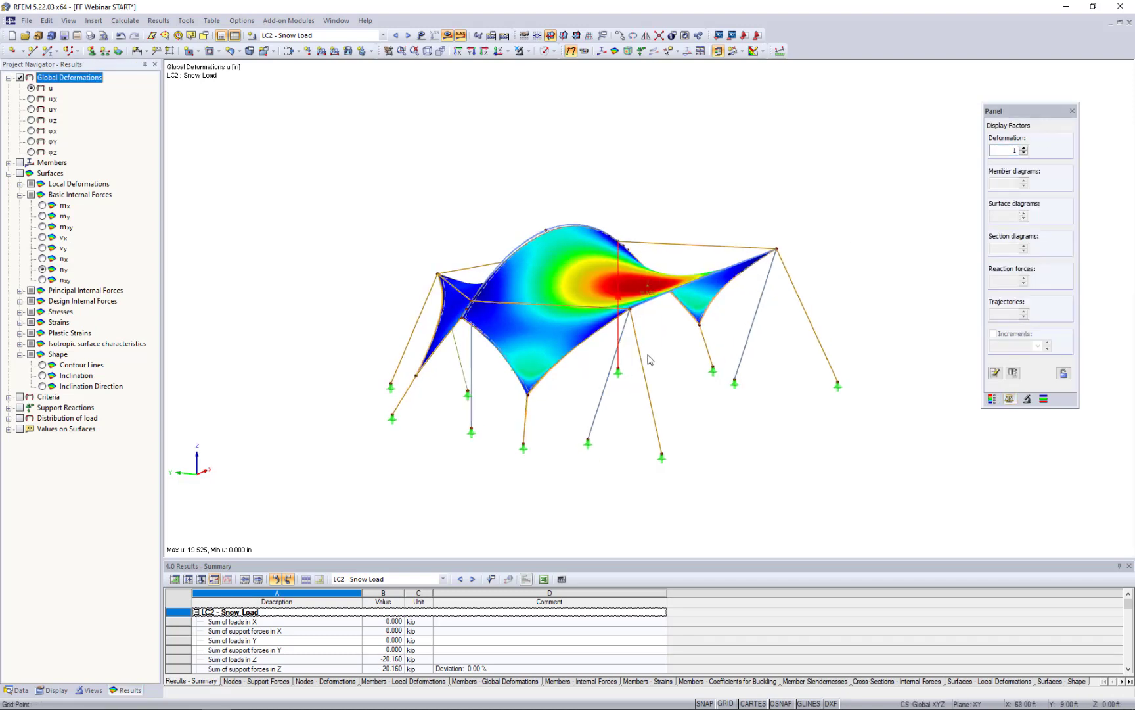
scroll(647, 360, "up", 3)
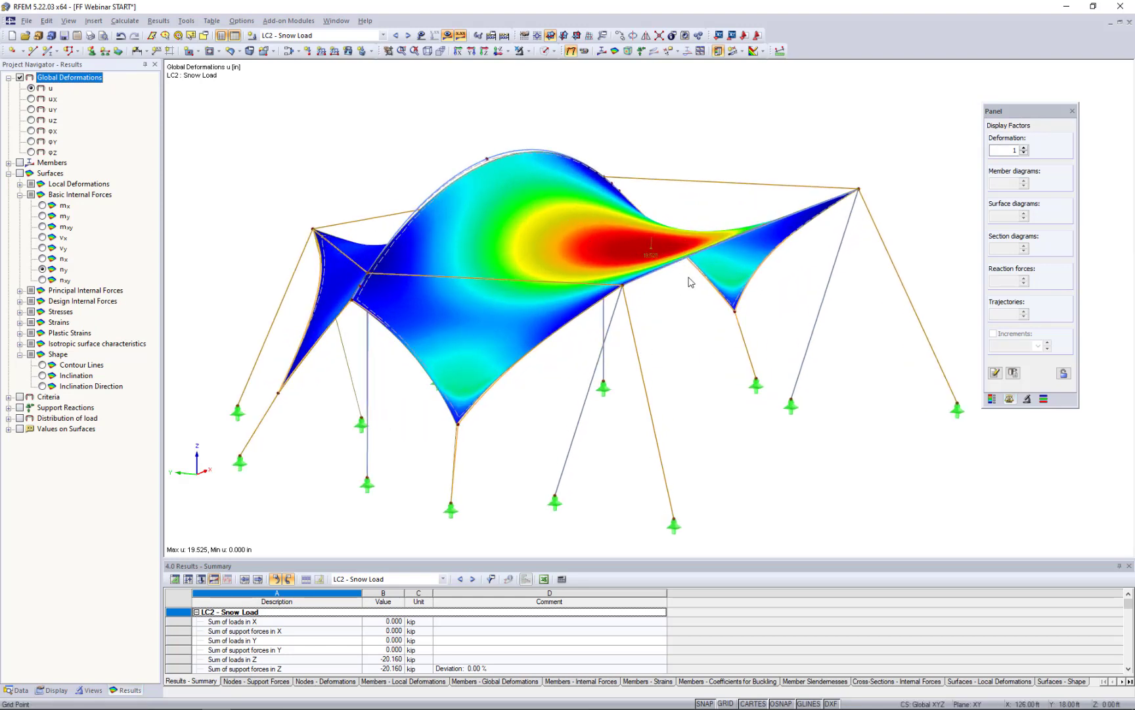
middle_click_drag(687, 372, 616, 393, "ctrl")
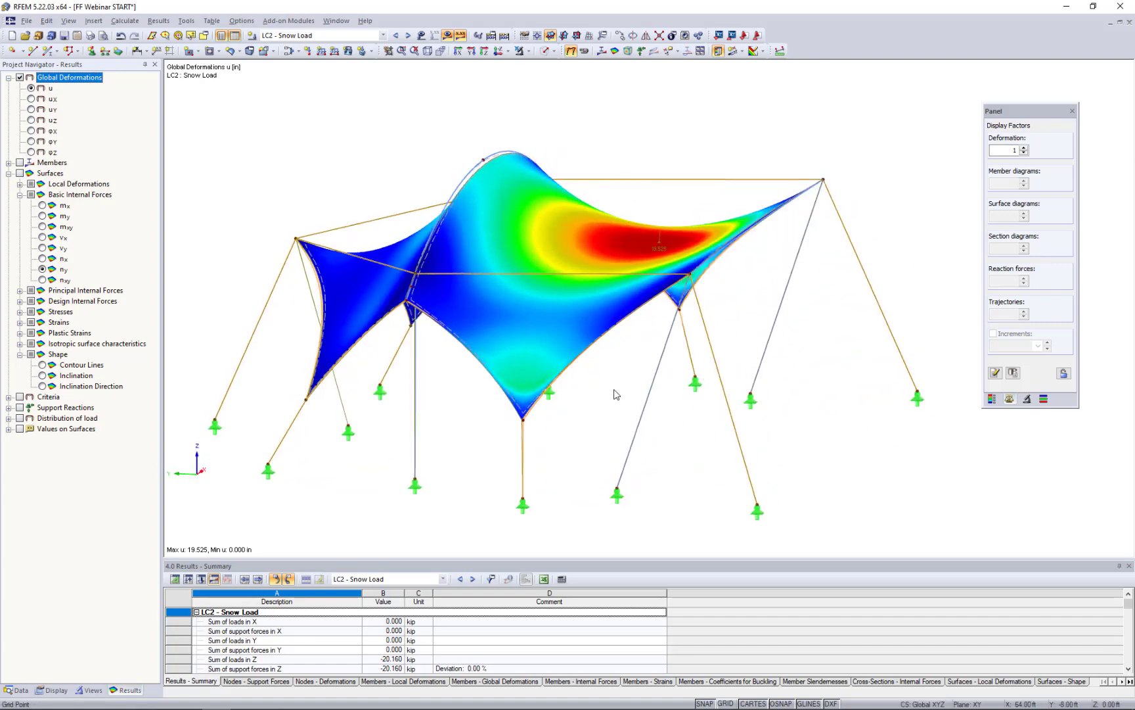
scroll(616, 393, "down", 1)
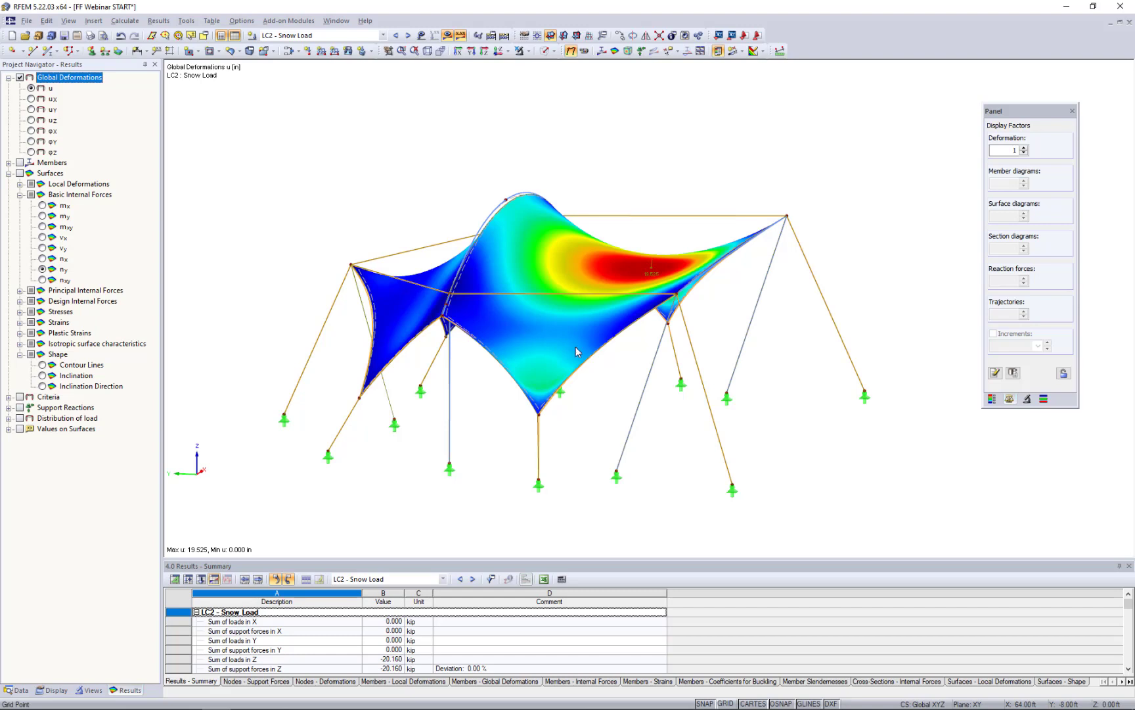
- Start simulating and generating wind loads with RWIND Simulation, using a uniform wind direction step of 90°
left_click(126, 21)
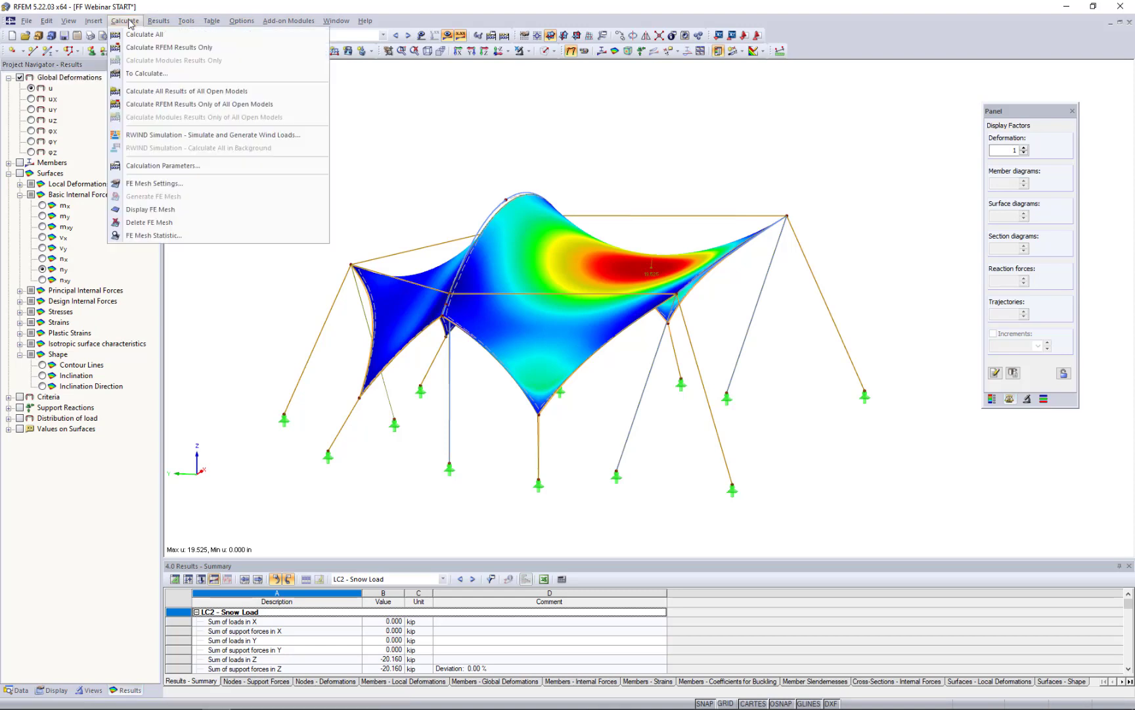
left_click(145, 135)
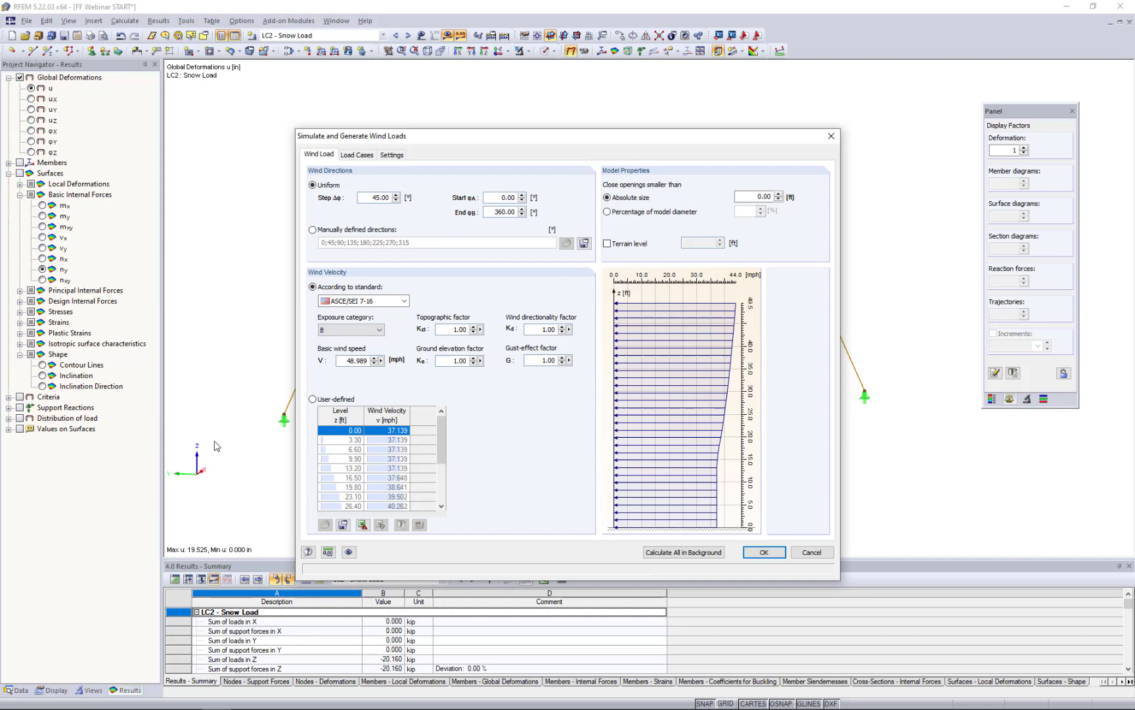
double_click(381, 197)
type("90")
left_click_drag(483, 132, 858, 153)
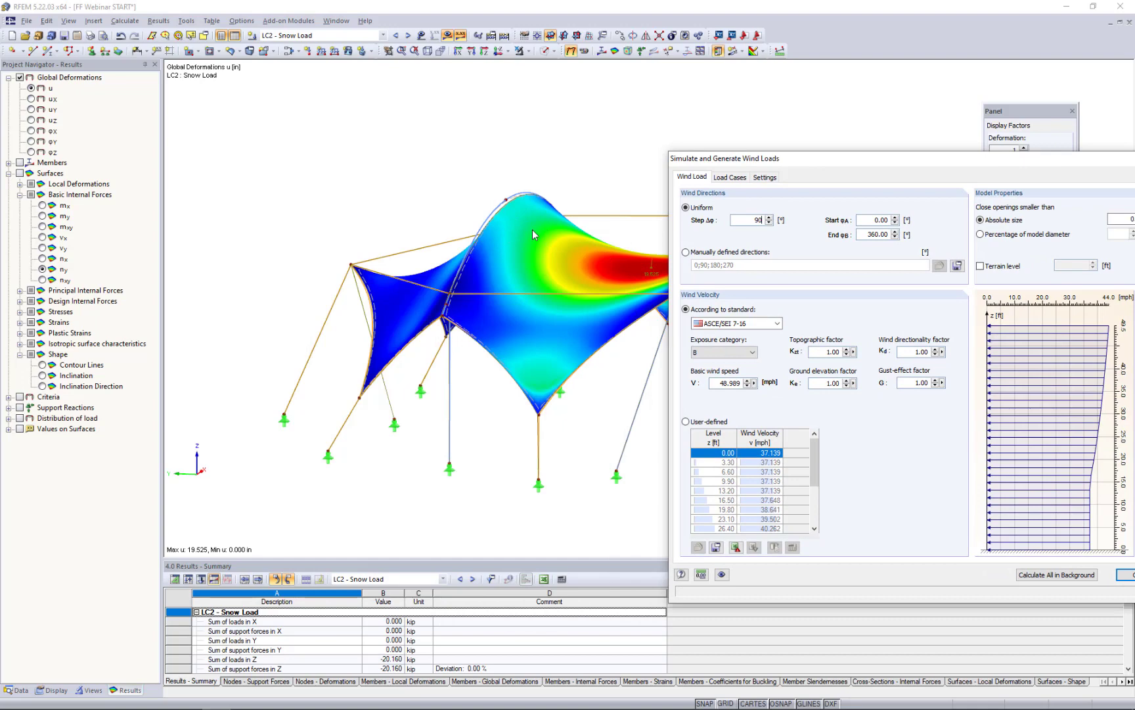
left_click_drag(784, 163, 478, 111)
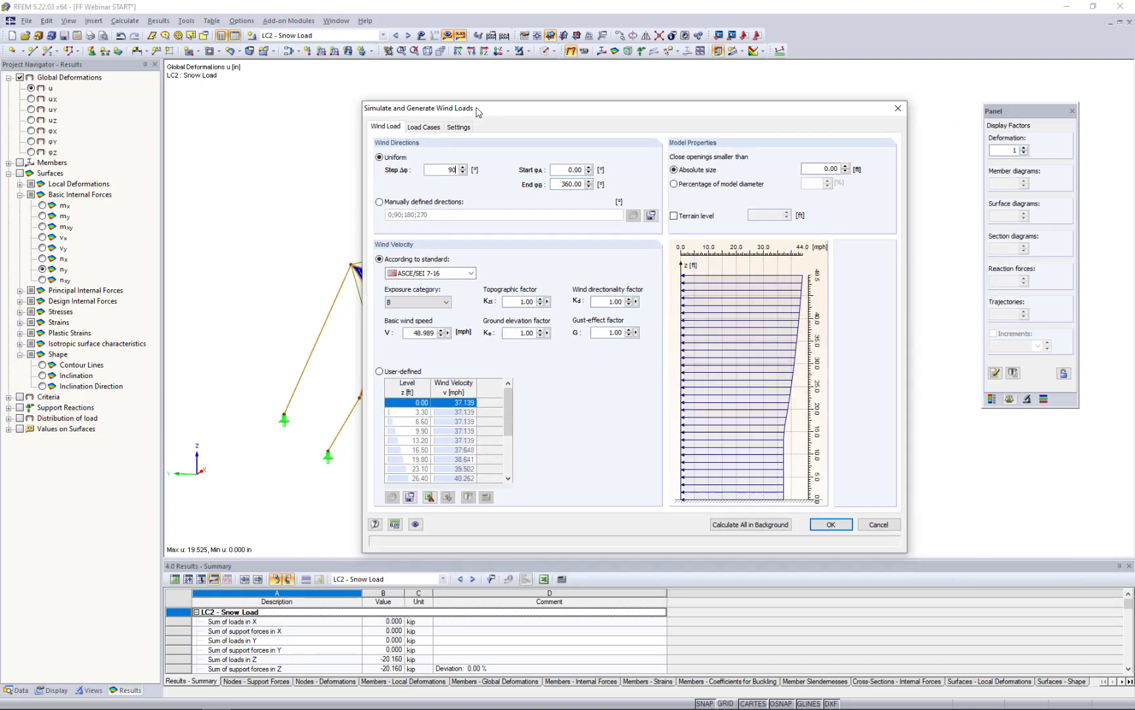
- Change to manually defined wind directions and remove 180° from the list, keeping 0;90;270
left_click(380, 202)
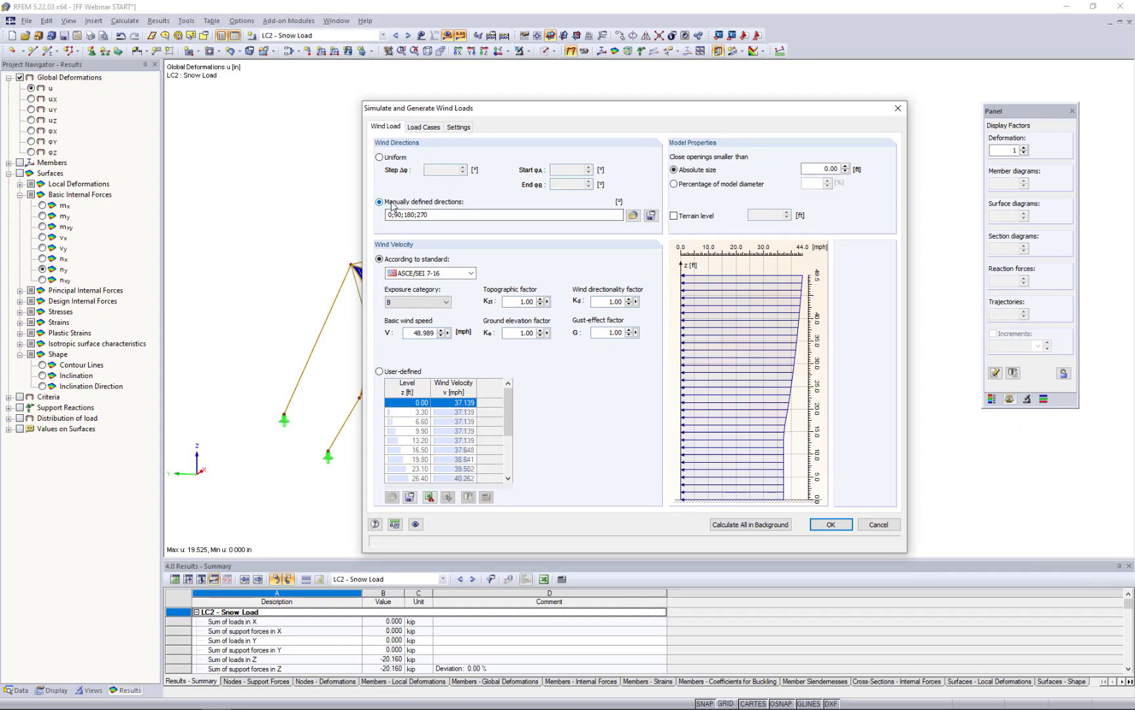
left_click_drag(404, 215, 415, 216)
key("Delete")
key("Delete")
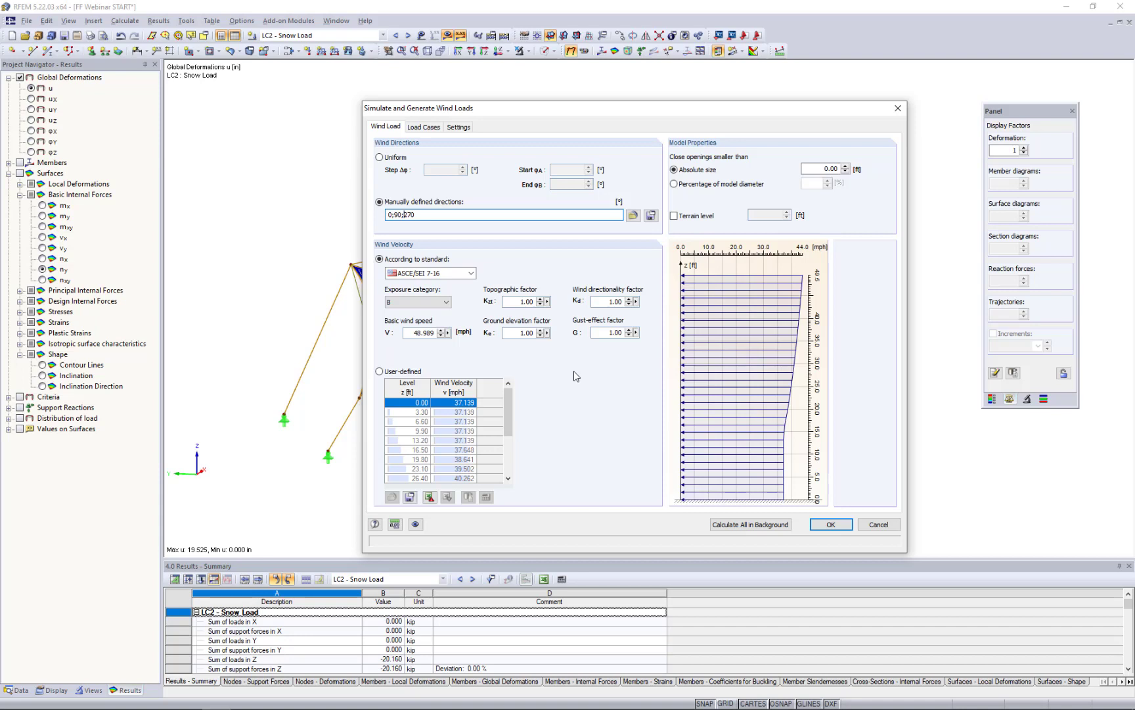
- Choose ASCE/SEI 7-16 as the wind velocity standard with exposure category B and review the velocity profile over height
left_click(472, 273)
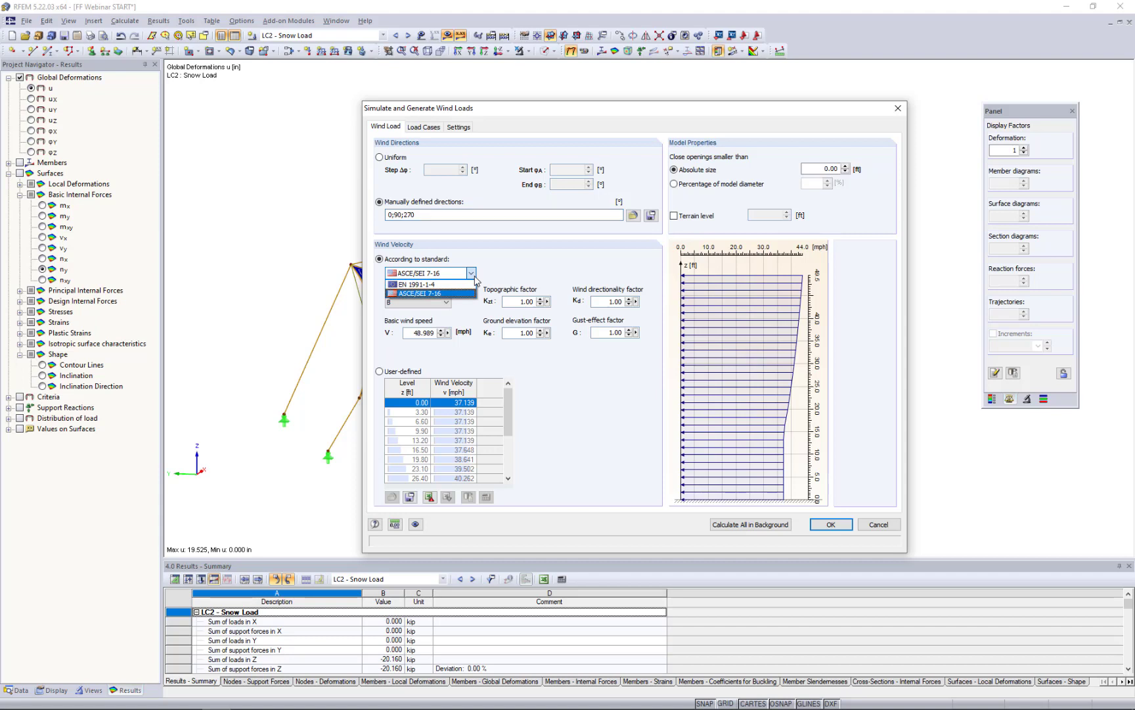
left_click(447, 293)
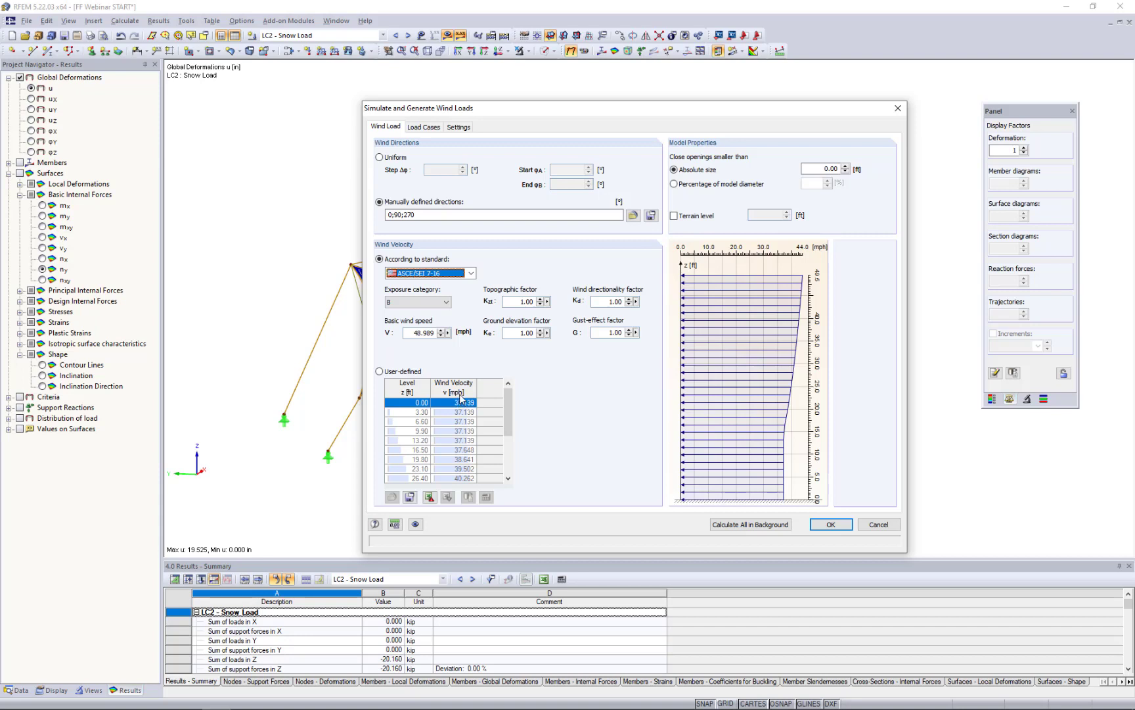
mouse_move(504, 409)
left_mouse_down()
mouse_move(507, 447)
mouse_move(510, 401)
left_mouse_up()
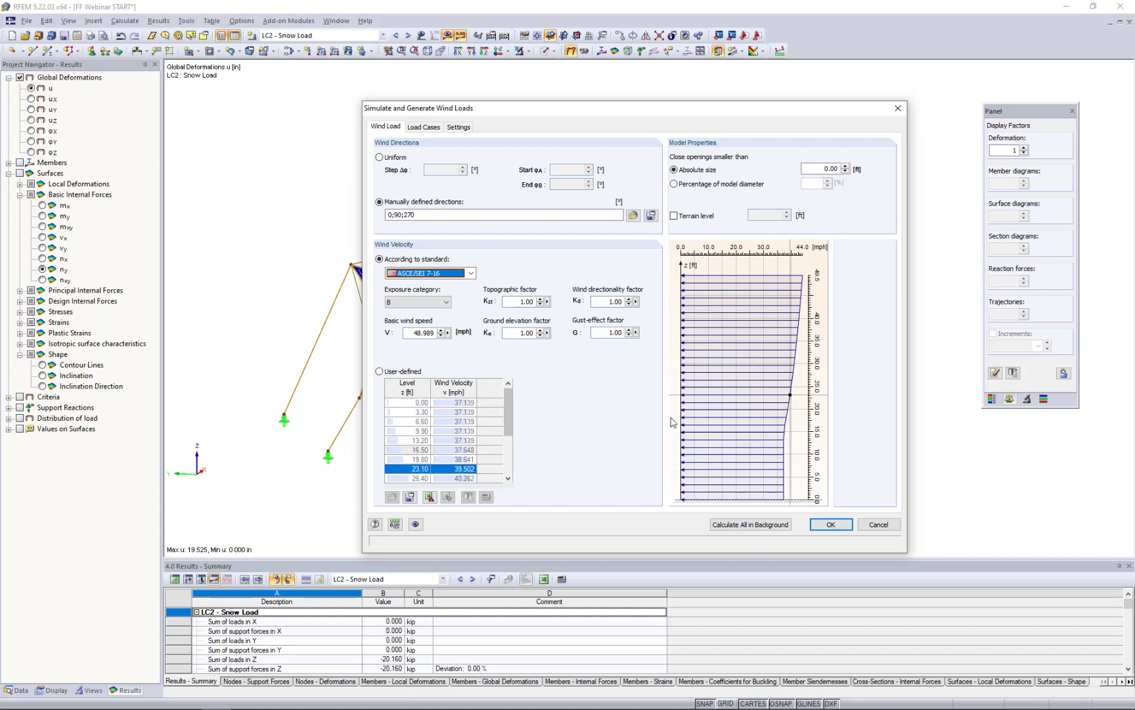
left_click(437, 303)
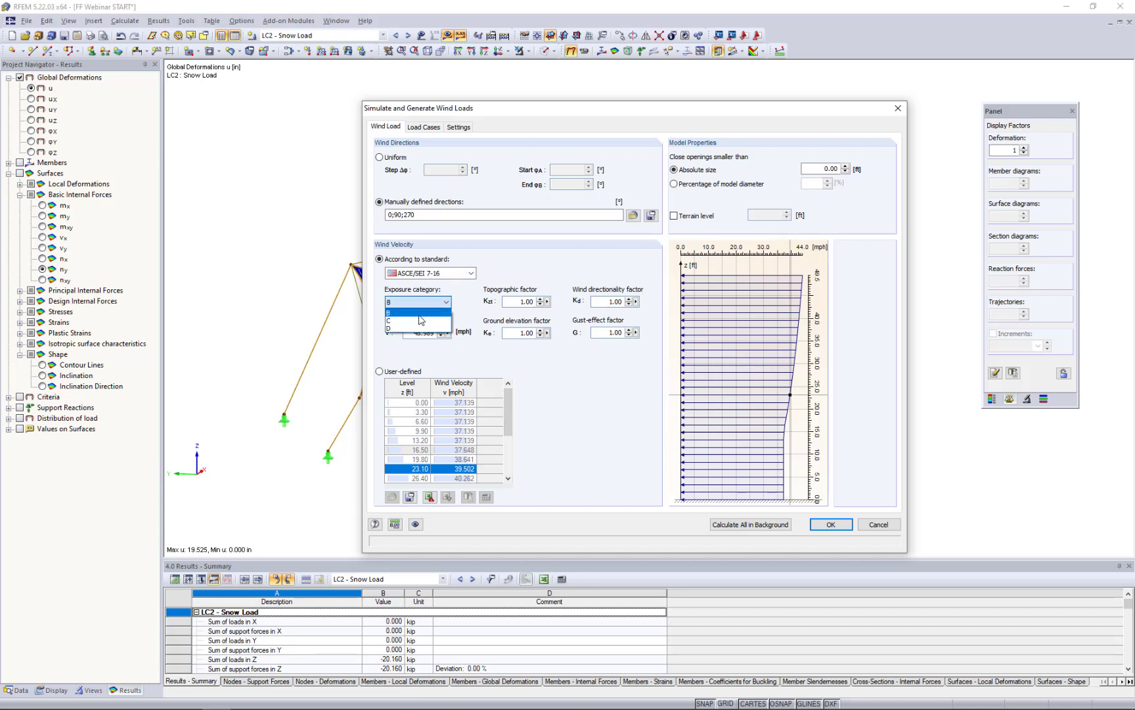
left_click(419, 316)
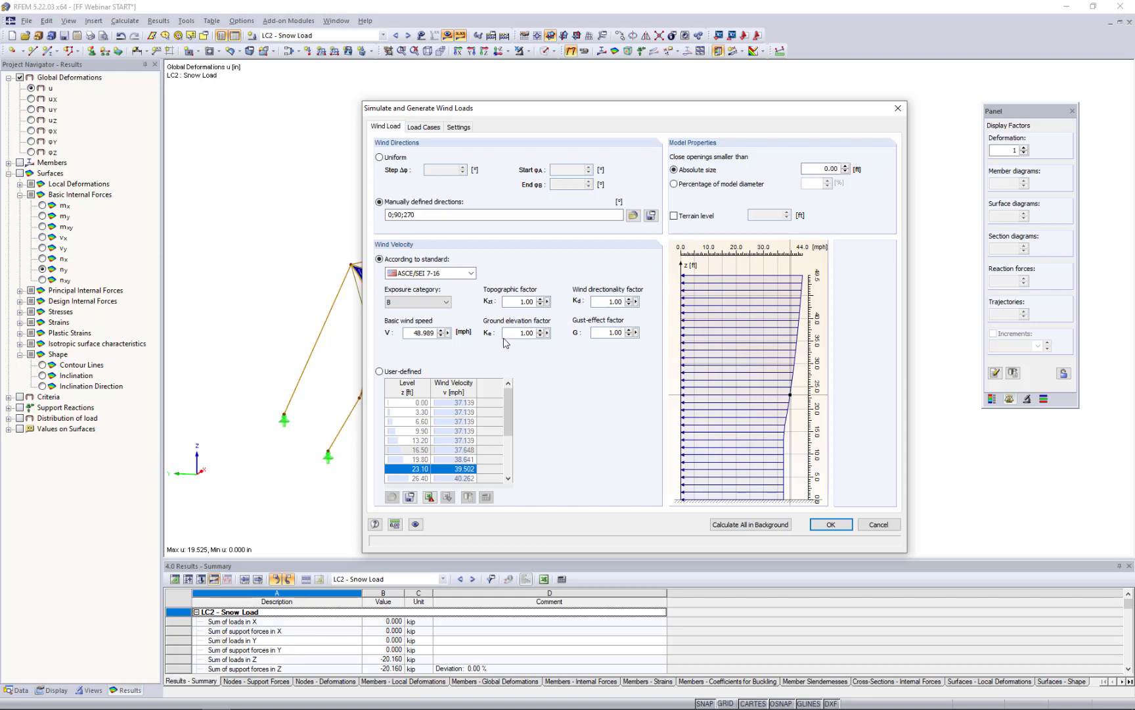
left_click_drag(412, 333, 478, 337)
- Switch to the Dlubal Geo-Zone Tool in the browser and check the available wind standards and the location's basic wind velocity
key("super+Tab")
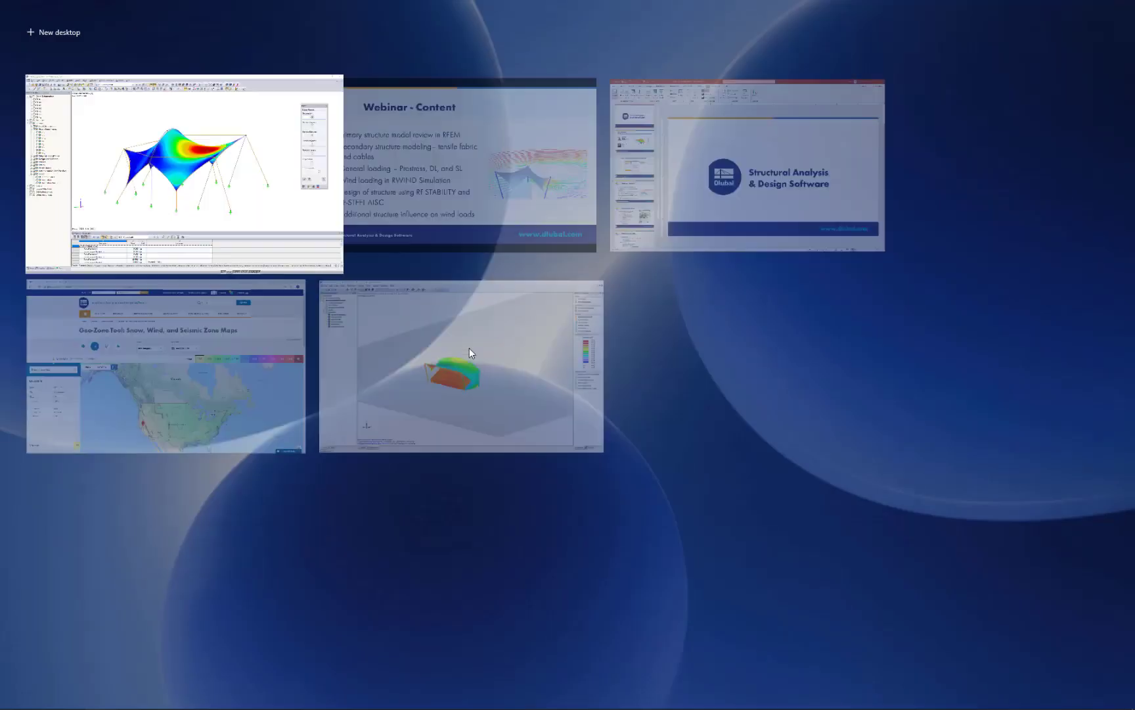
left_click(294, 327)
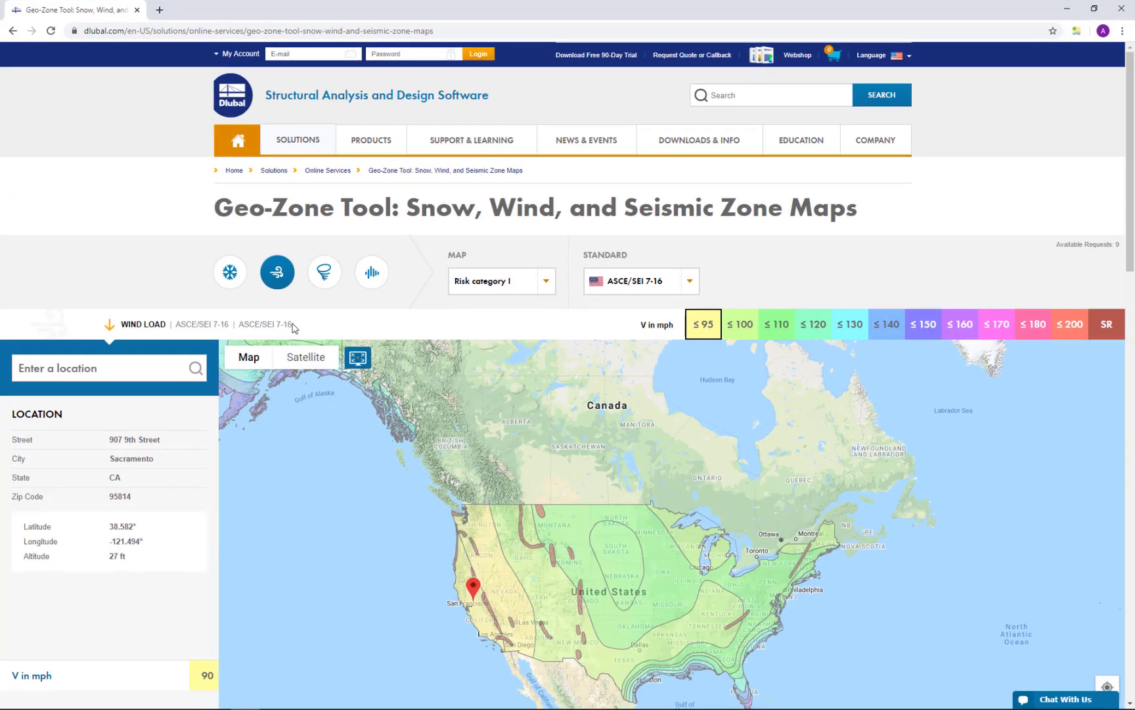
mouse_move(302, 146)
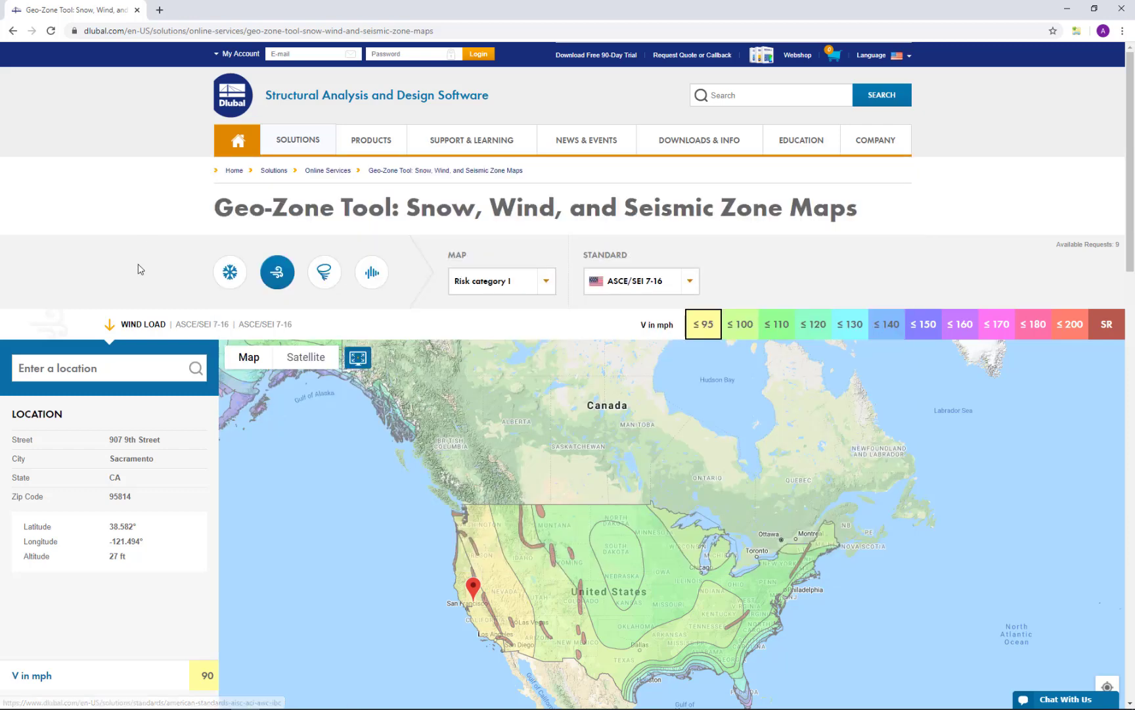
scroll(141, 262, "down", 1)
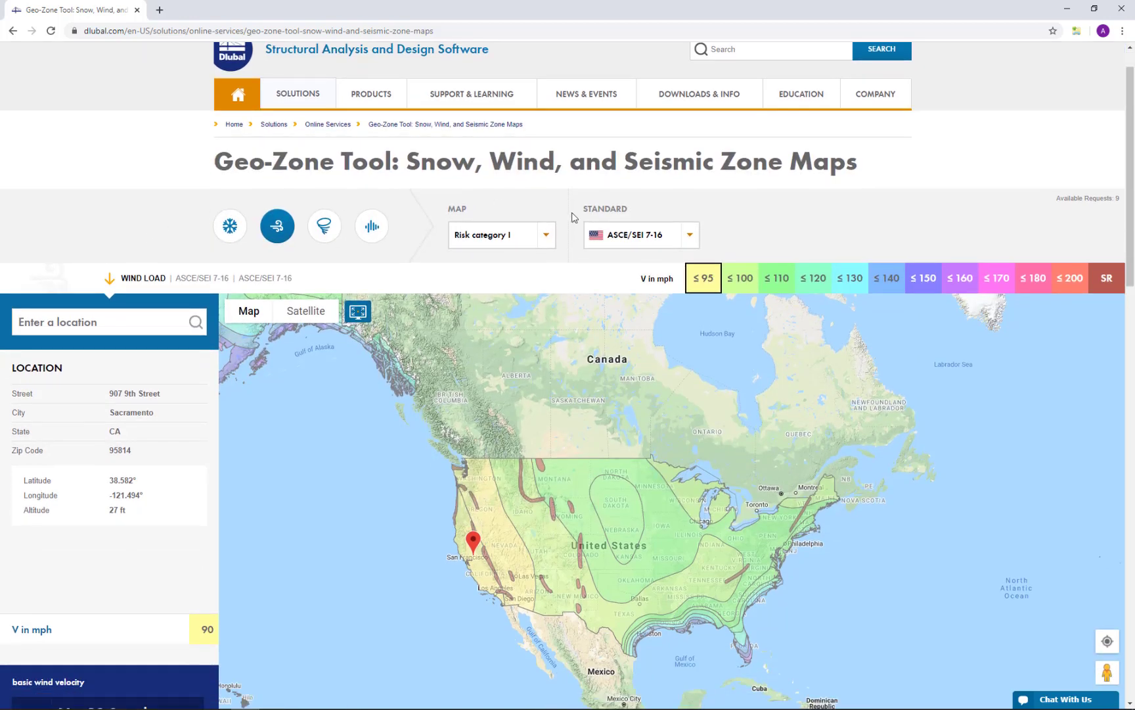
left_click(690, 238)
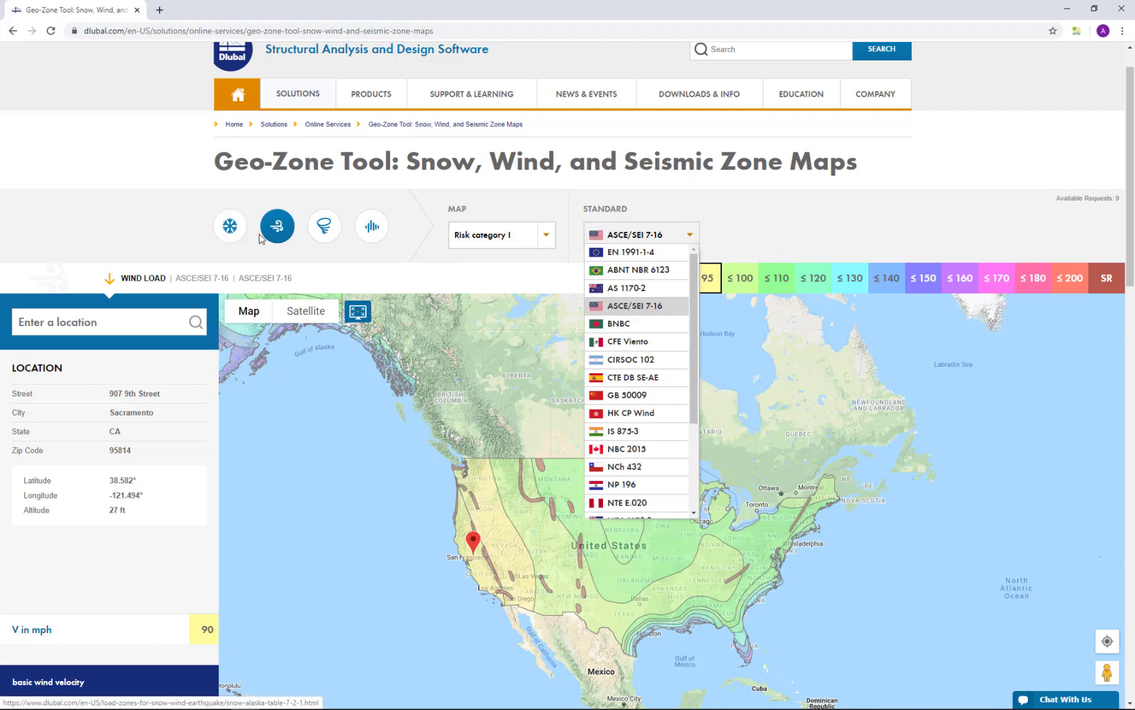
left_click(172, 219)
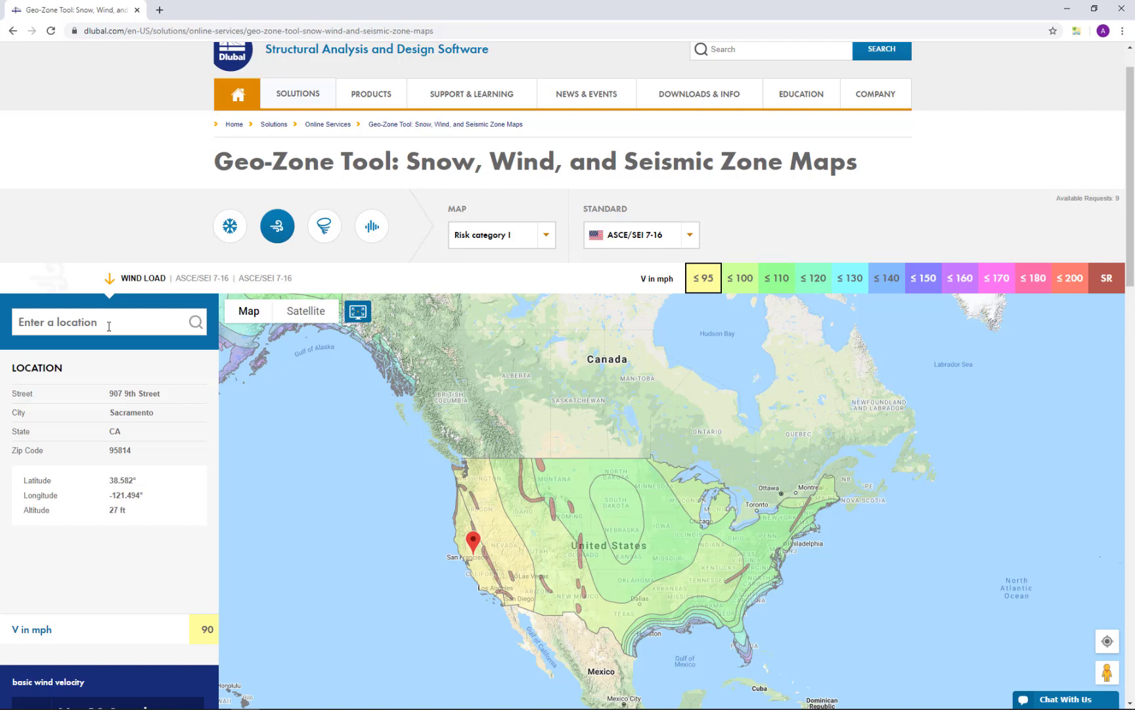
scroll(109, 326, "down", 1)
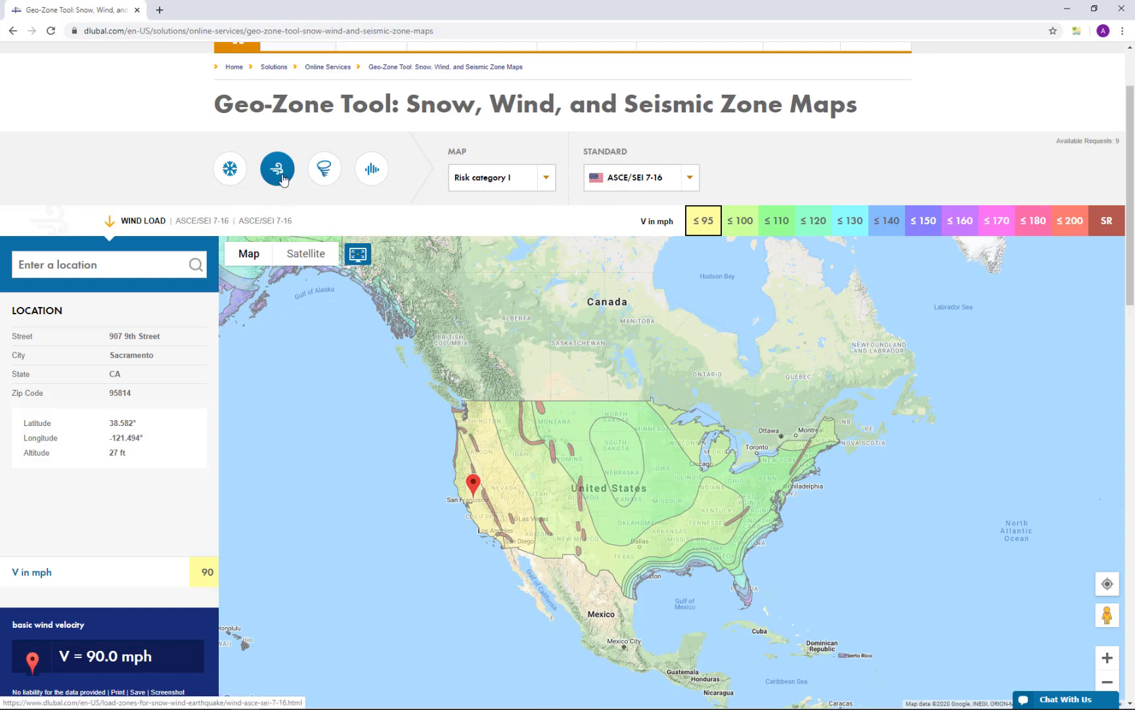
- Look up Sacramento, CA, USA on the wind zone map, examine its basic wind velocity, and switch back to RFEM's wind load settings
left_click(110, 266)
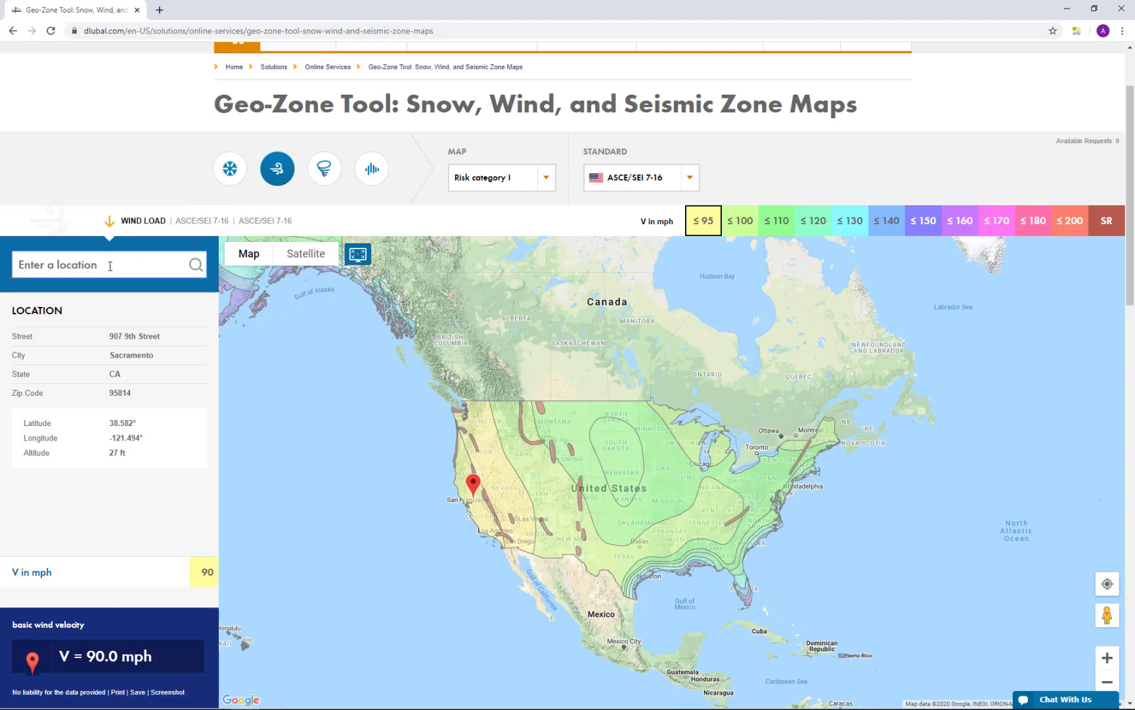
type("sac")
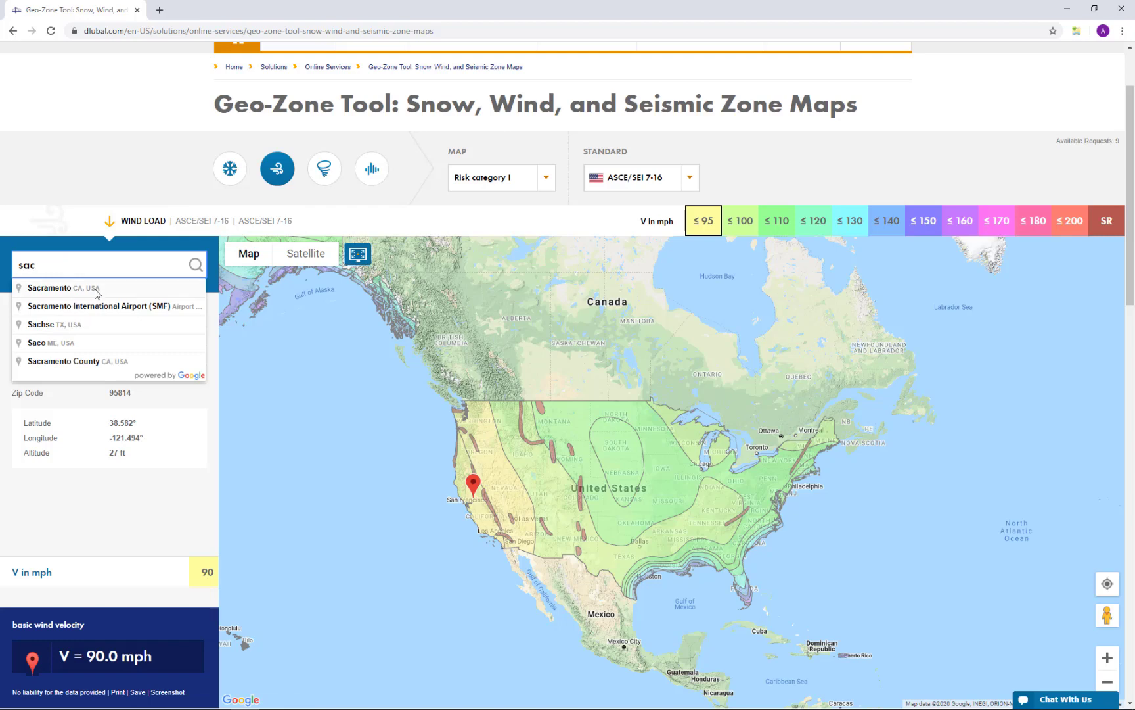
left_click(66, 288)
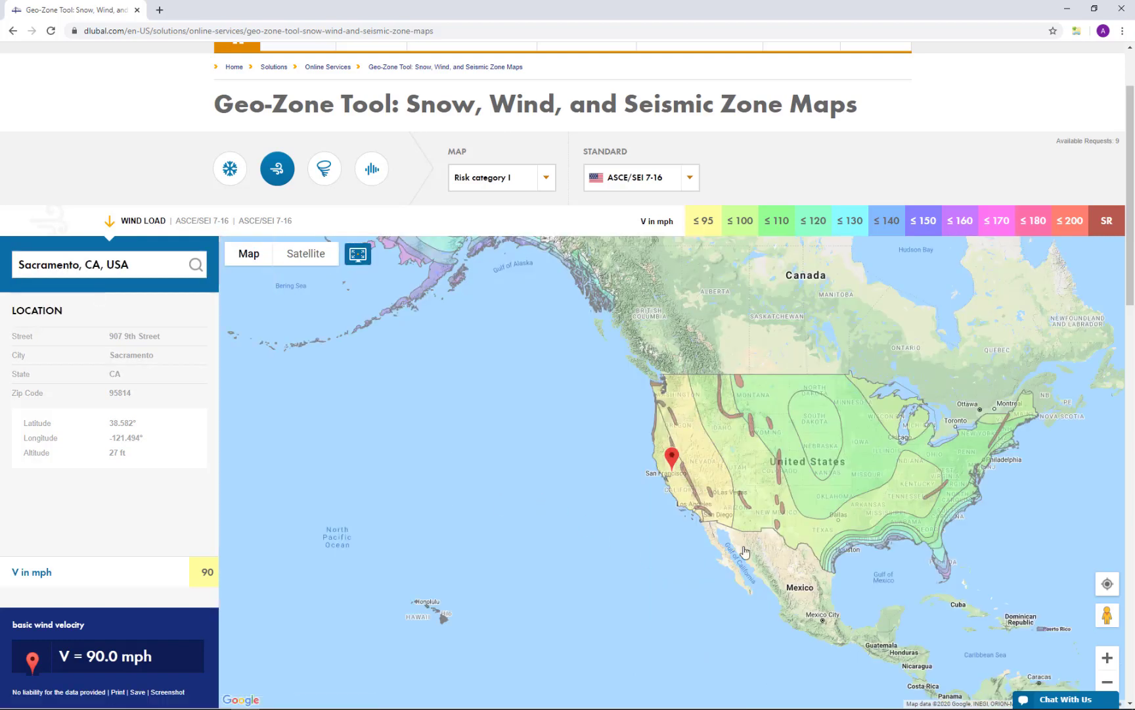
scroll(673, 480, "up", 3)
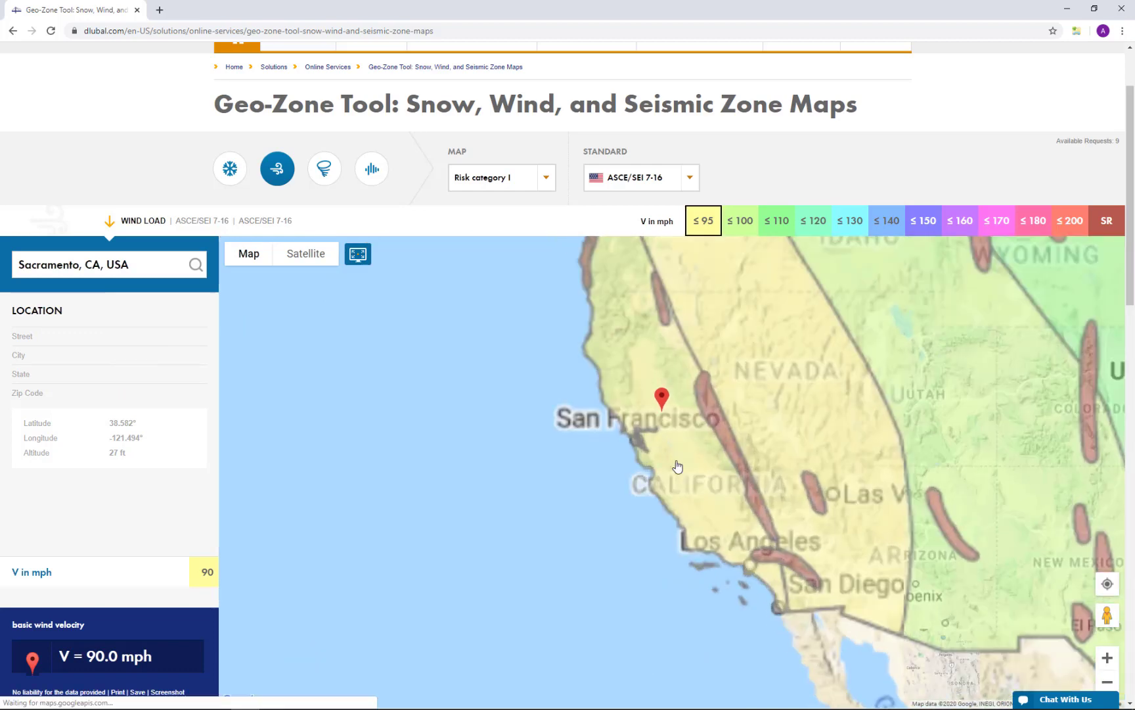
scroll(678, 465, "up", 1)
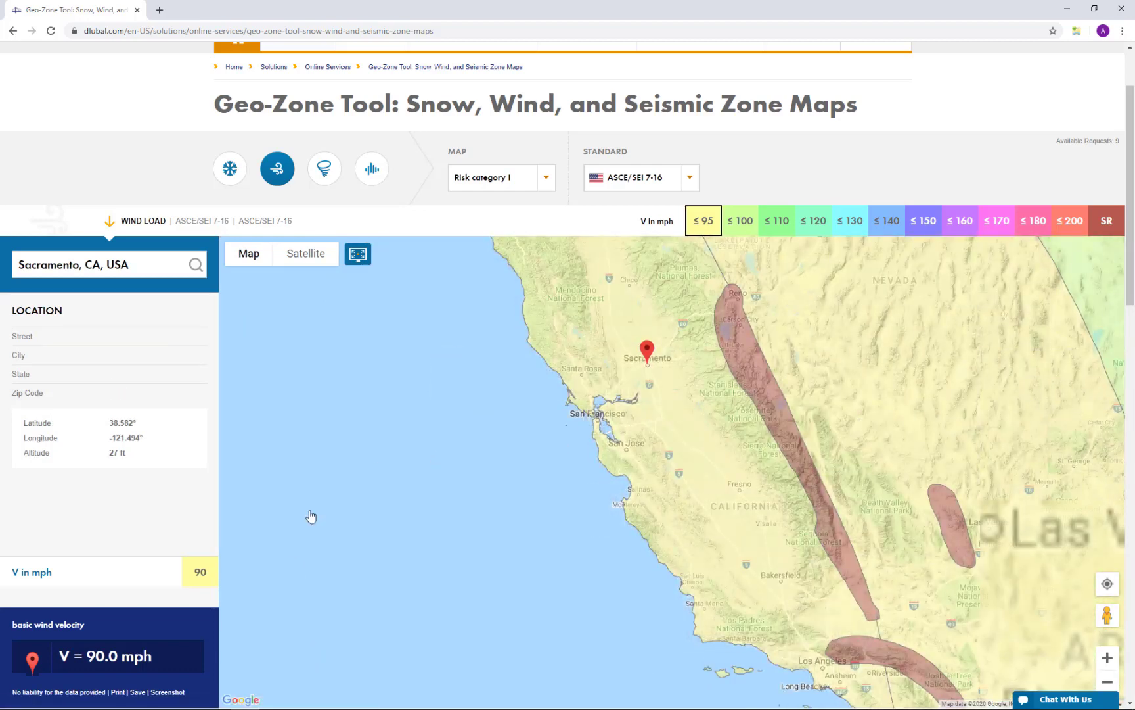
scroll(263, 546, "down", 1)
scroll(165, 586, "down", 1)
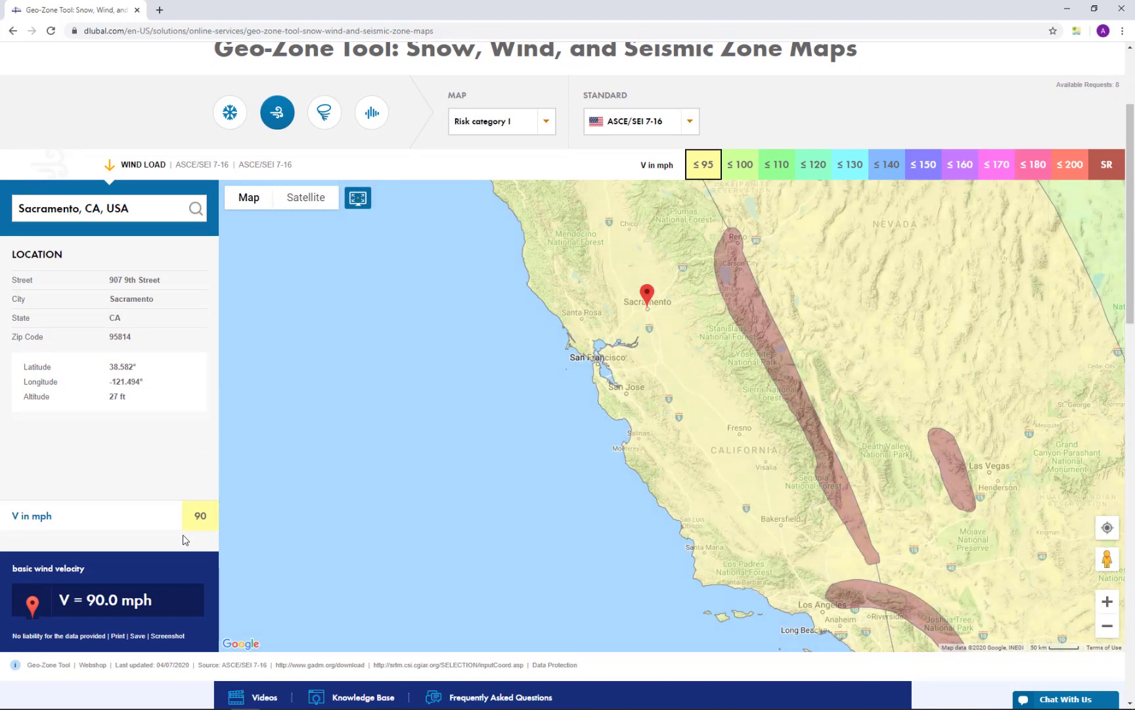
key("super+Tab")
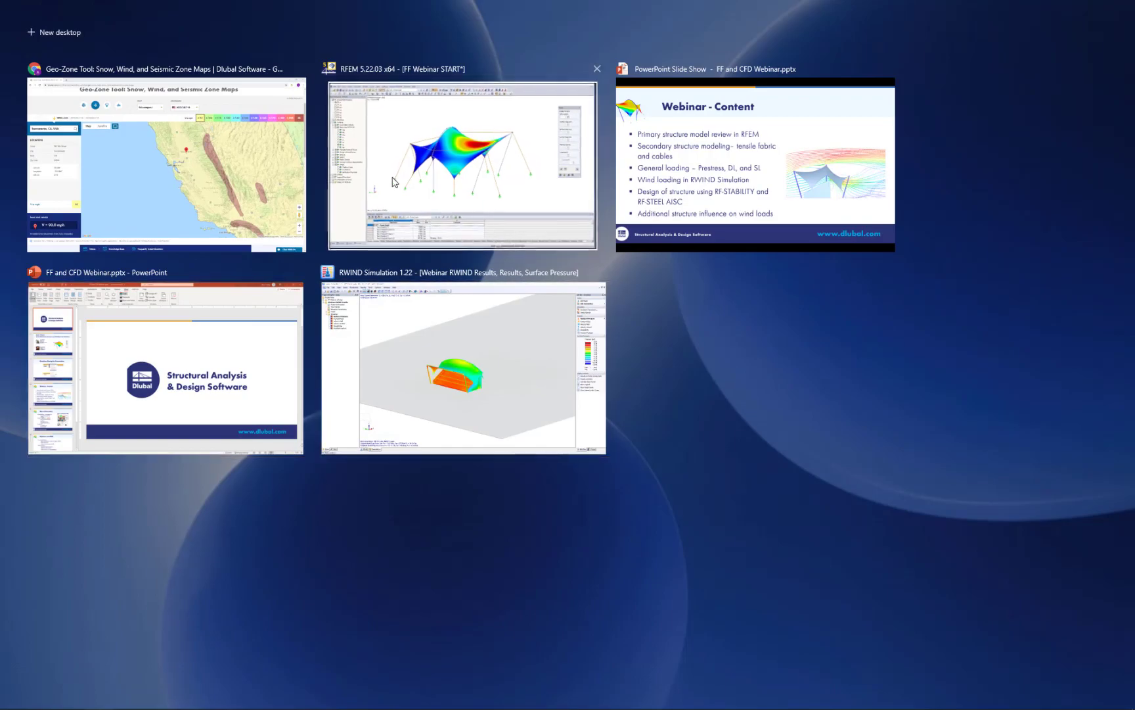
left_click(394, 182)
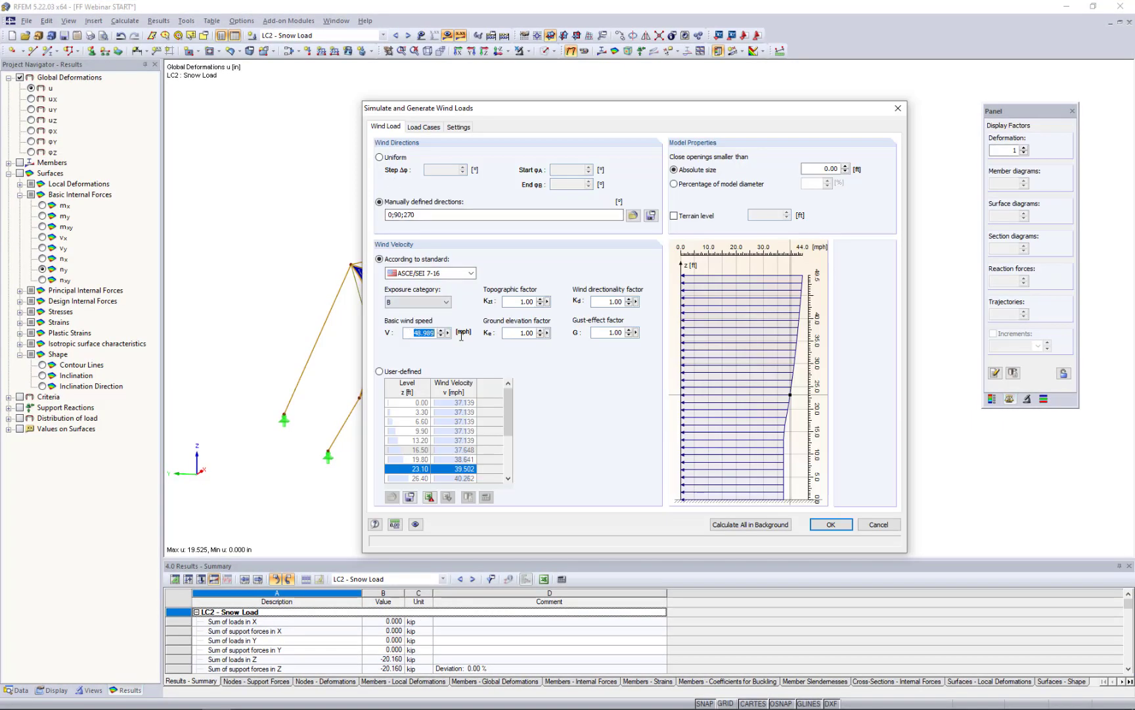
- Set the basic wind speed to 90 mph and keep the wind velocity profile according to ASCE/SEI 7-16
type("90")
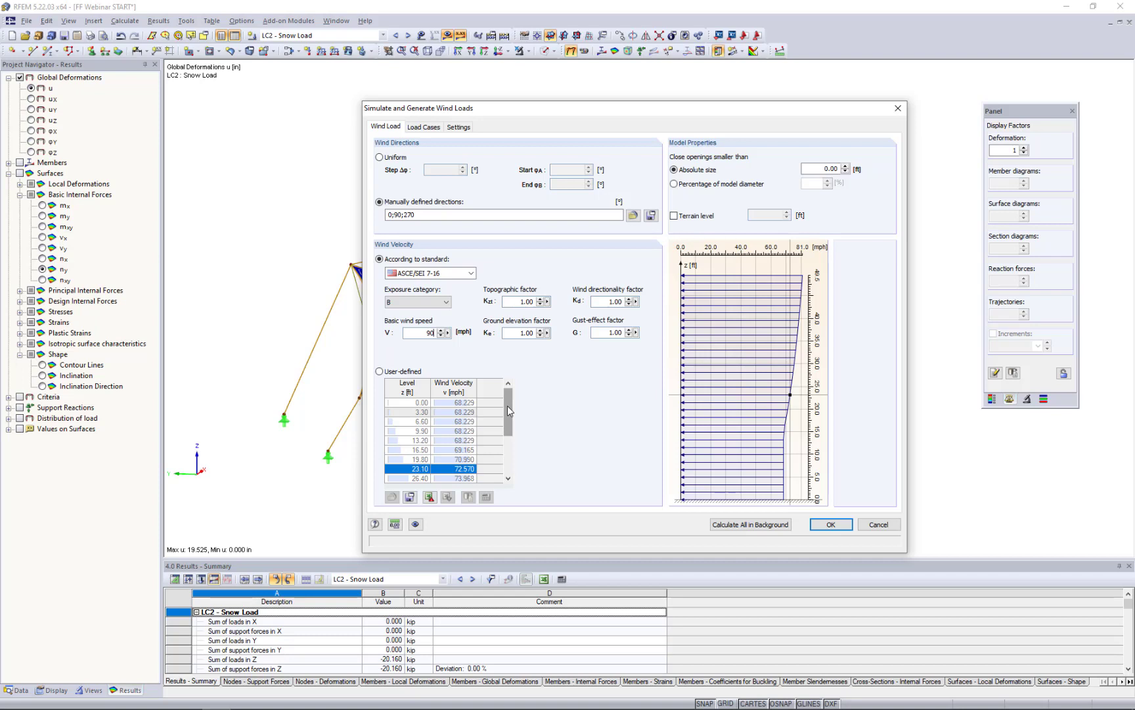
left_click(410, 373)
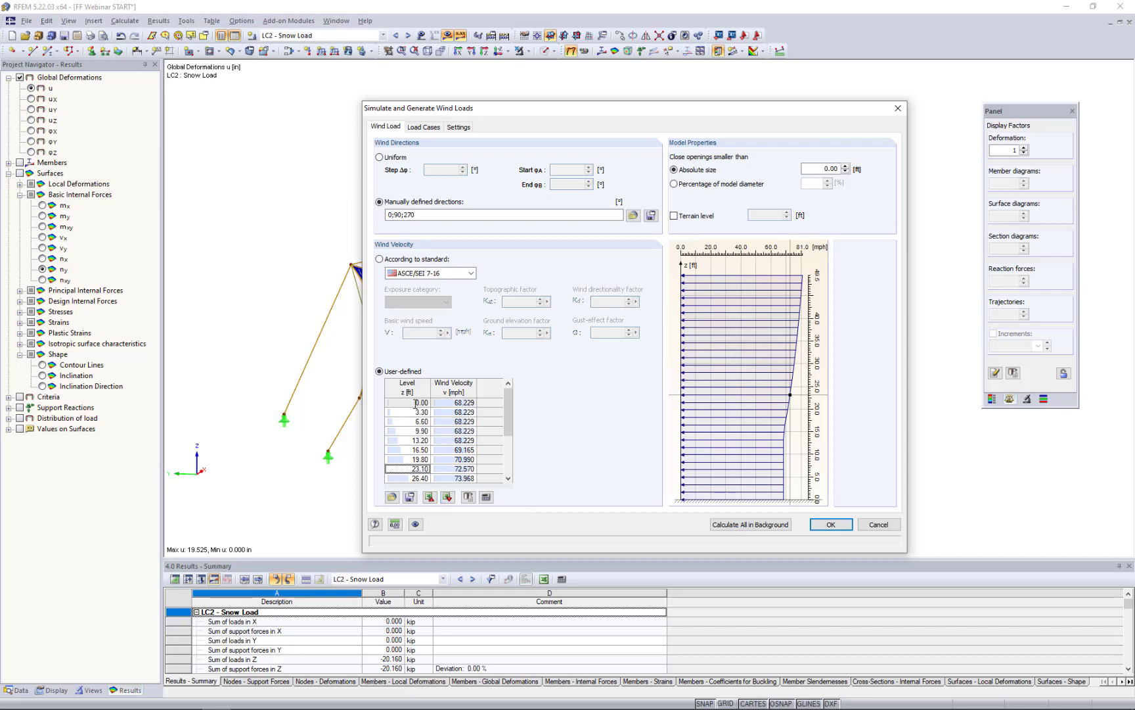
left_click(380, 259)
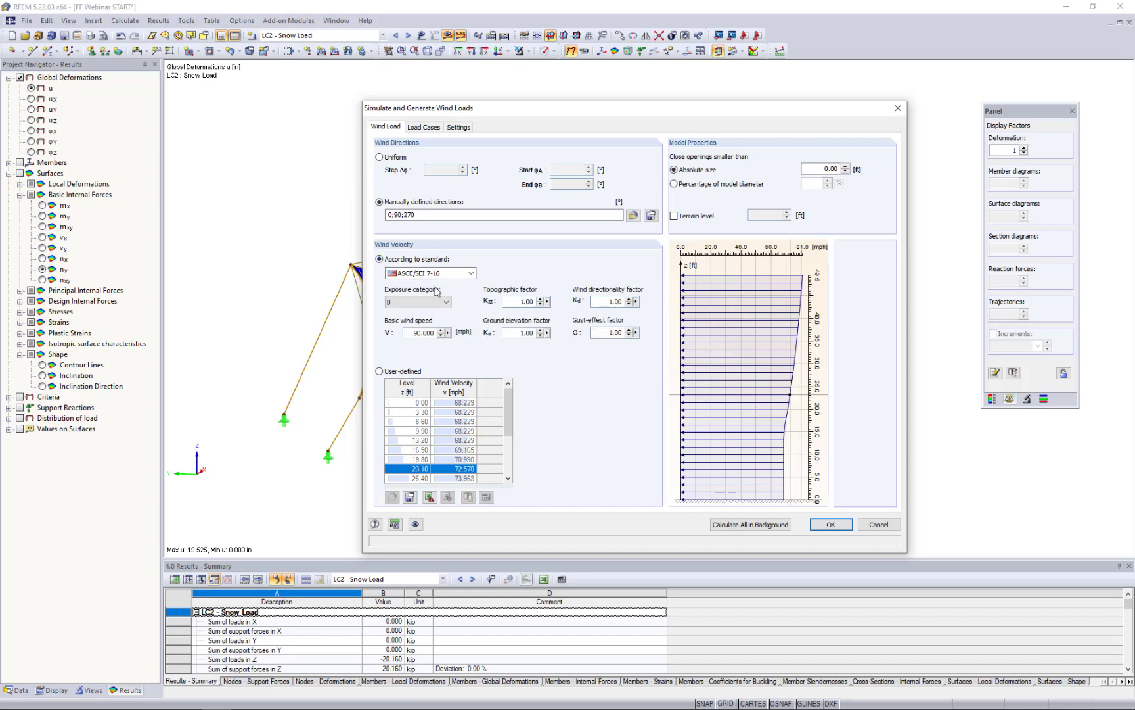
- Review the wind load cases for the three directions and the flow, turbulence and member load distribution settings
left_click(424, 126)
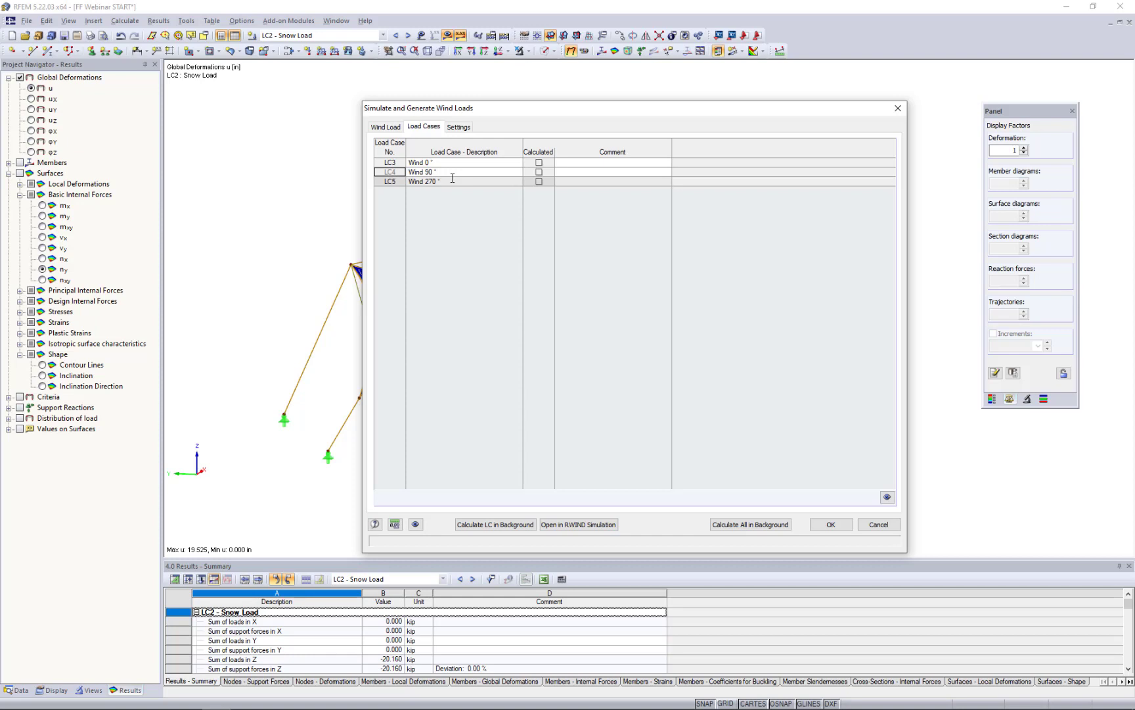
left_click(460, 127)
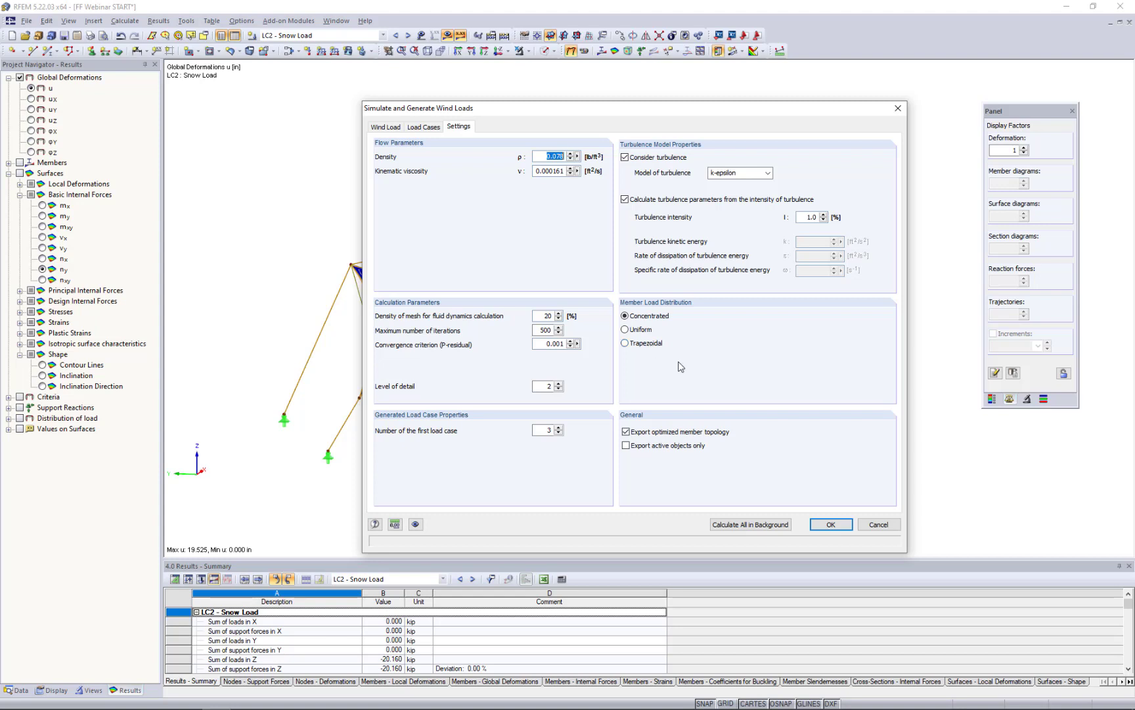
left_click(424, 126)
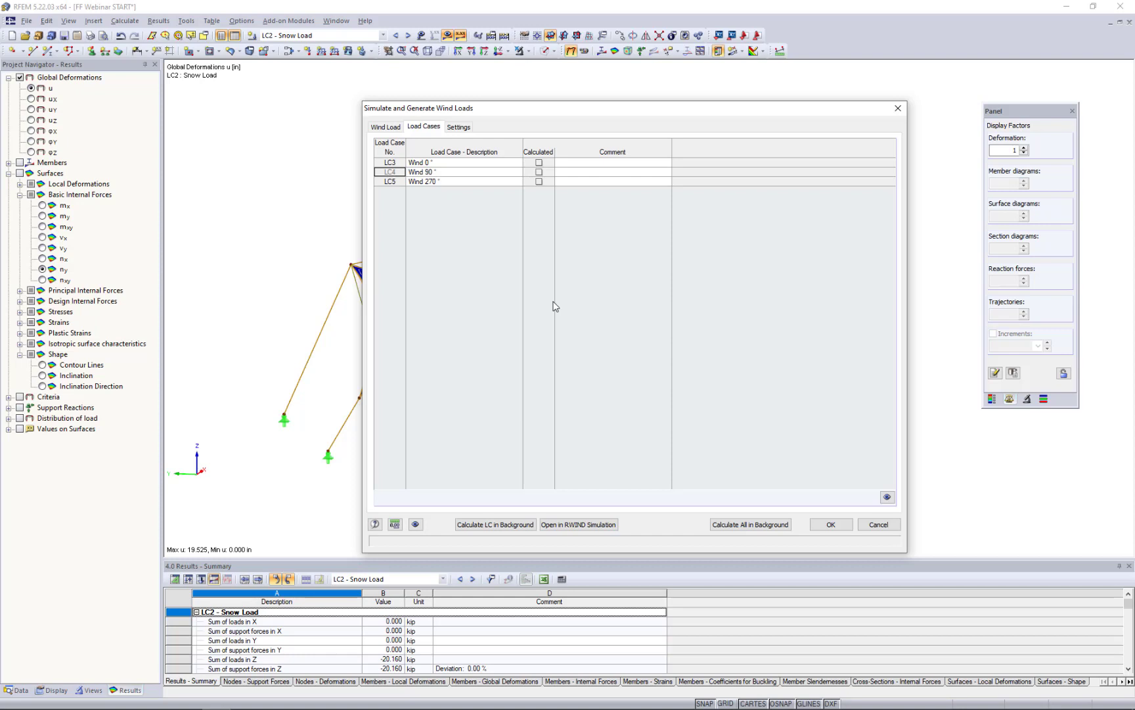
- Switch to RWIND Simulation and bring up the FF Webinar 270 deg project
left_click(538, 164)
key("super+Tab")
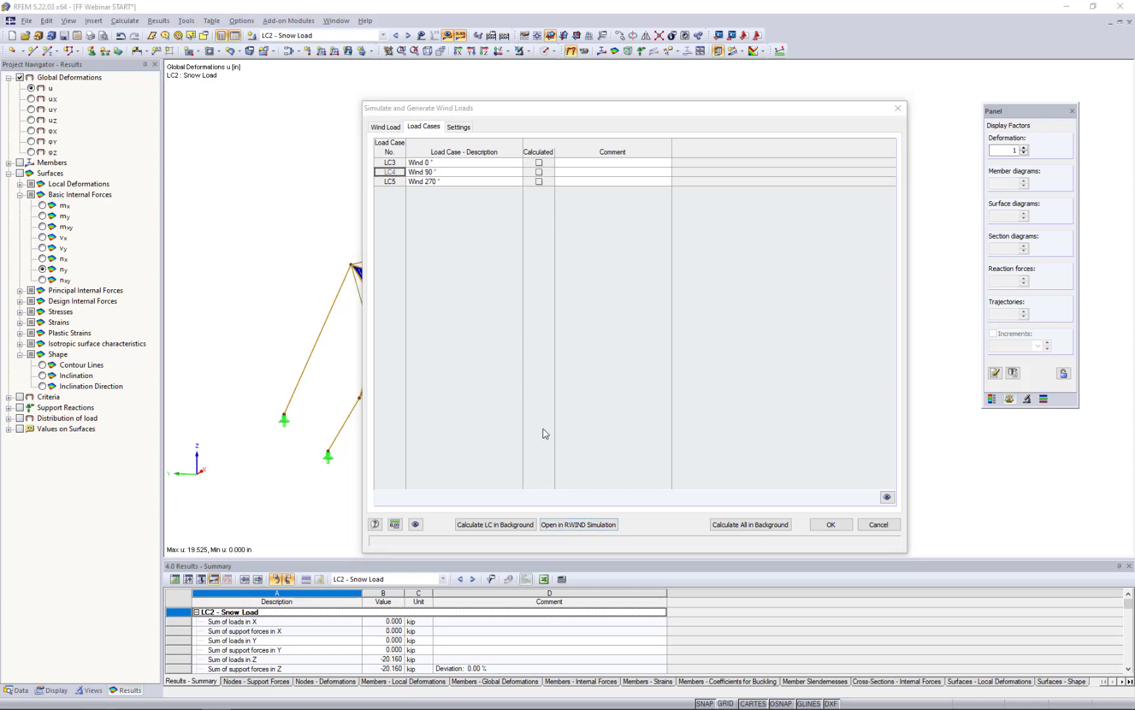
left_click(532, 371)
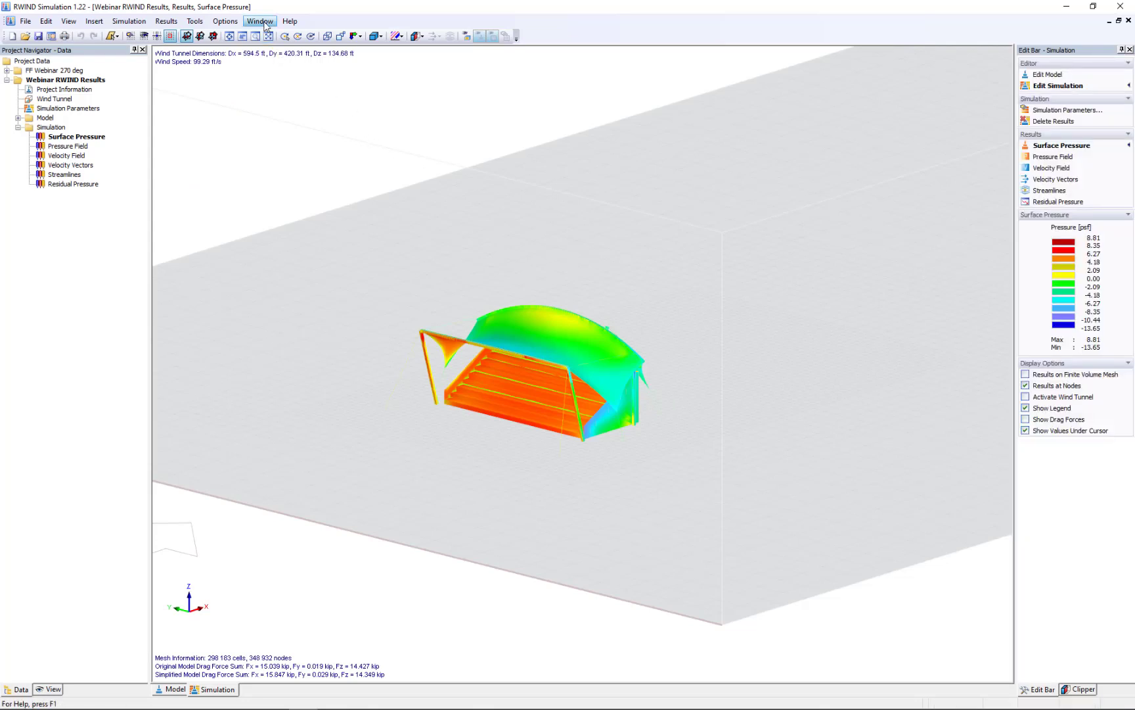
left_click(260, 21)
left_click(289, 134)
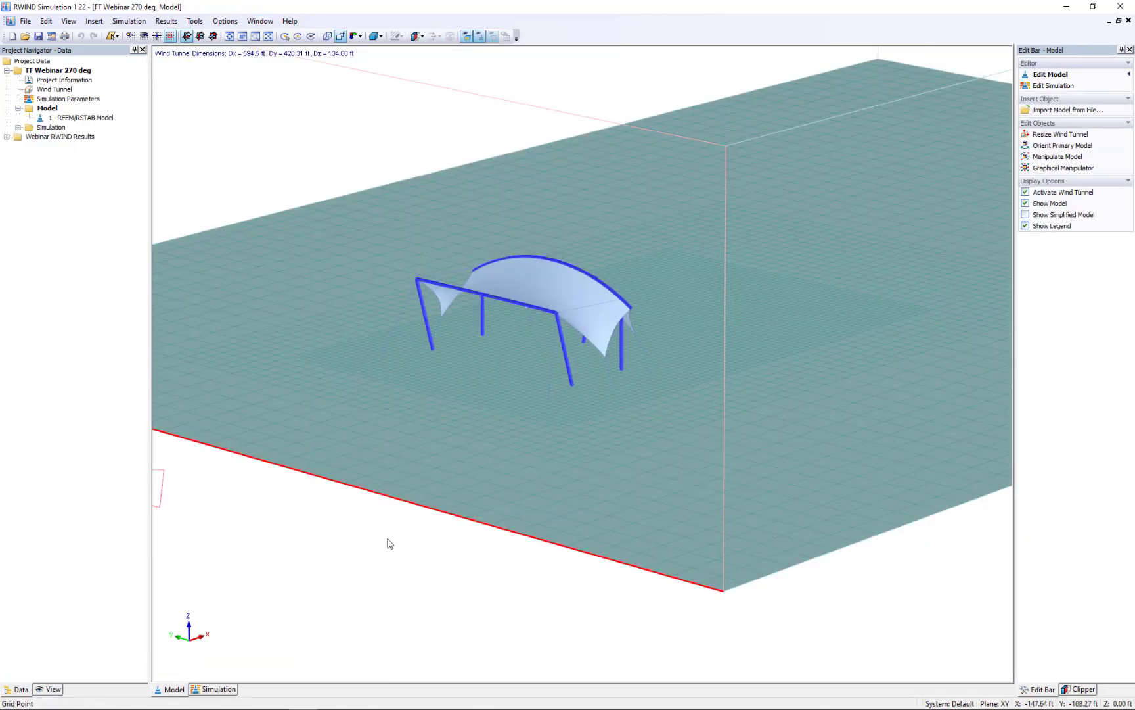
- Examine the membrane canopy model, the wind tunnel extents and the wind direction from several viewpoints
scroll(388, 541, "down", 4)
scroll(433, 538, "down", 5)
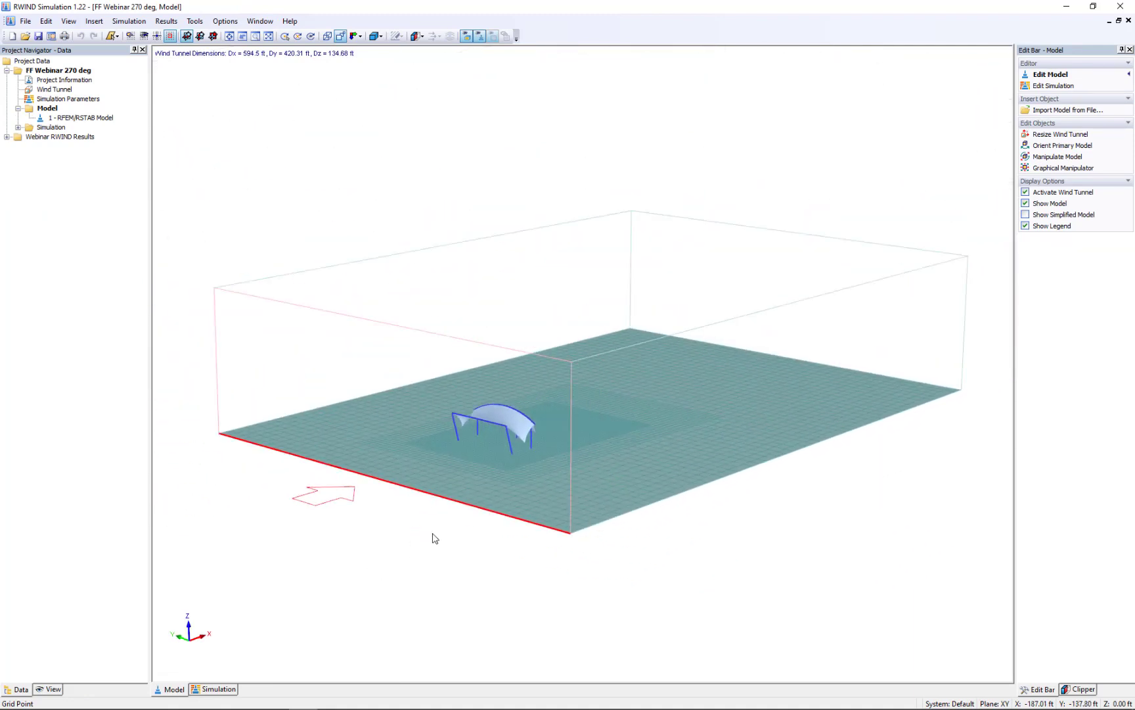
scroll(433, 539, "up", 2)
scroll(535, 564, "up", 1)
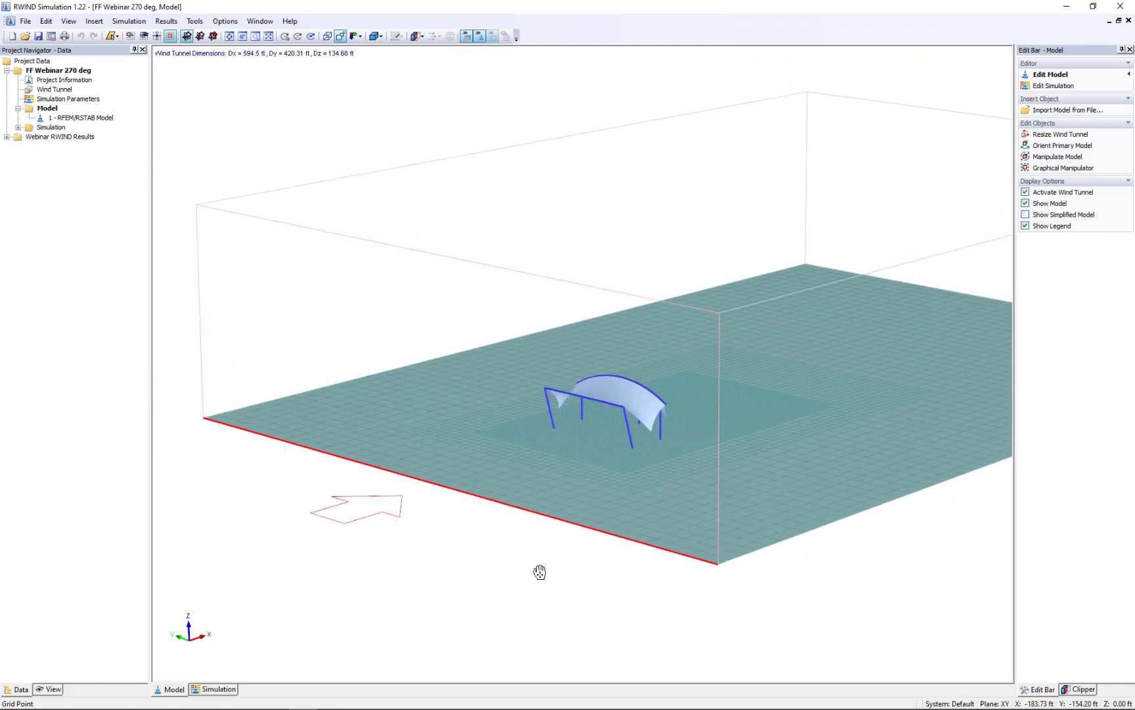
scroll(562, 567, "down", 1)
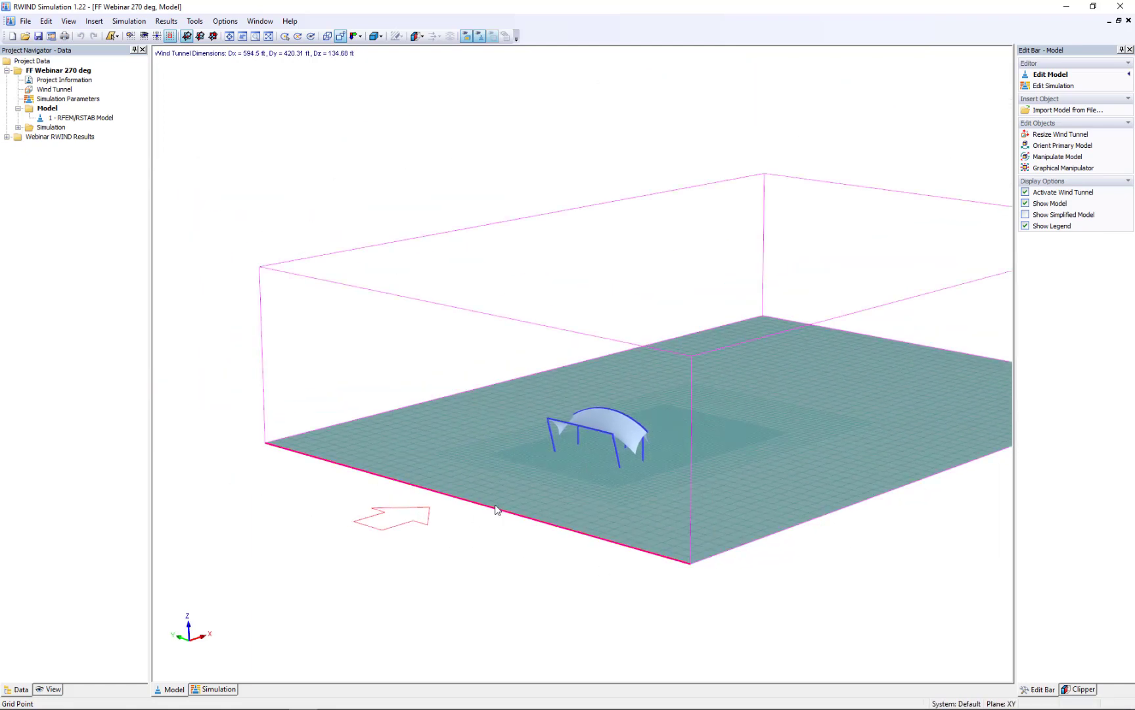
middle_click_drag(483, 572, 409, 546)
scroll(409, 548, "down", 1)
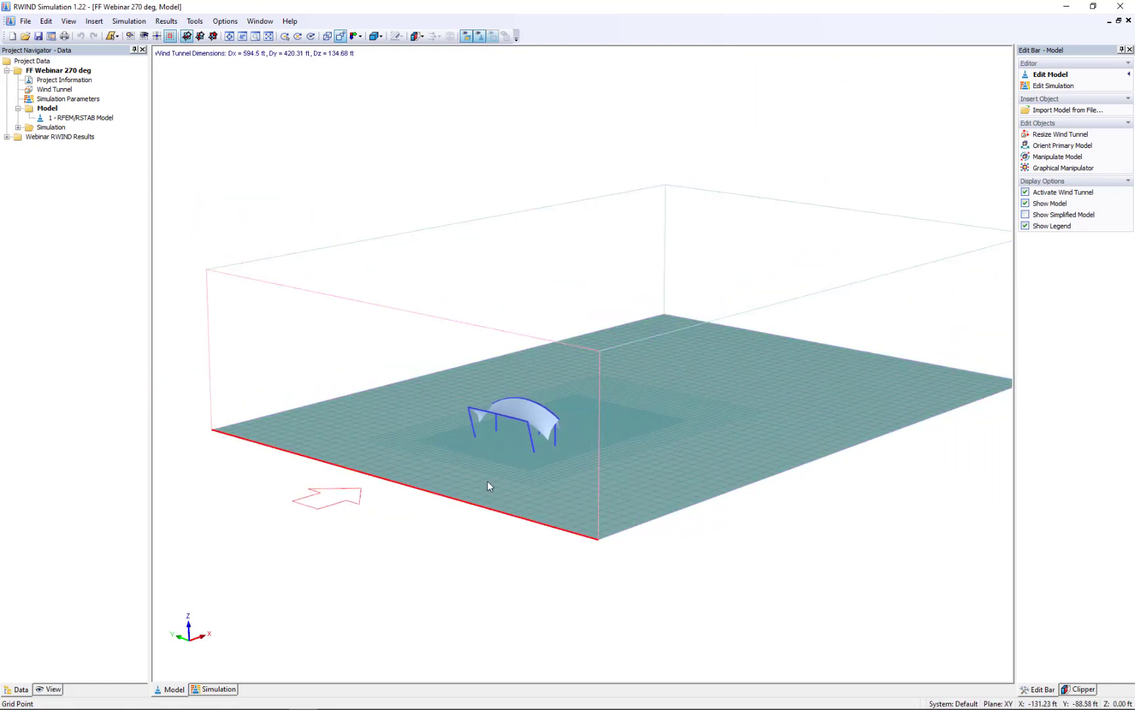
middle_click_drag(624, 464, 520, 433, "ctrl")
scroll(520, 434, "up", 3)
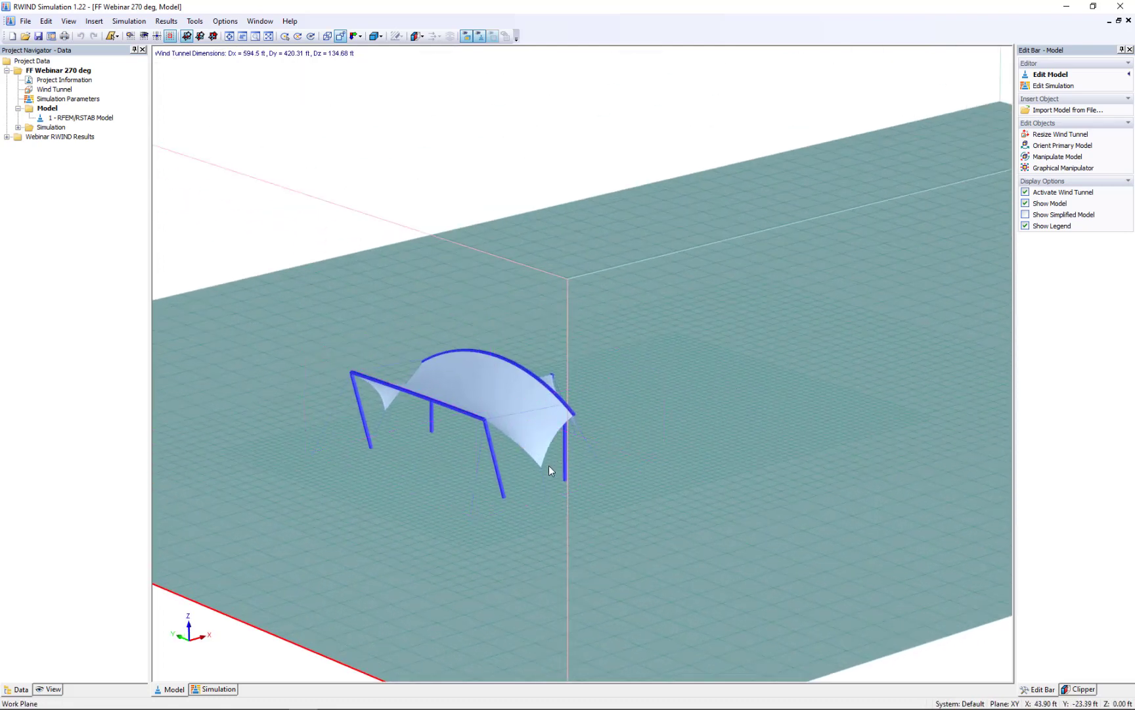
middle_click_drag(541, 545, 440, 489, "ctrl")
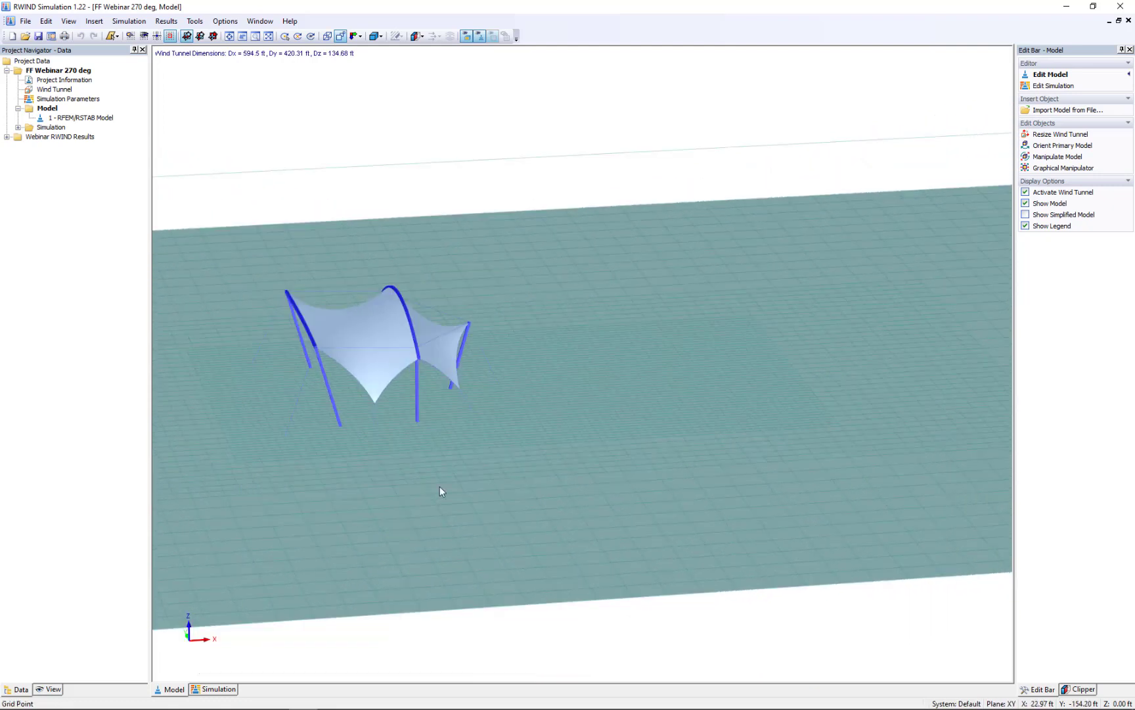
scroll(349, 320, "up", 2)
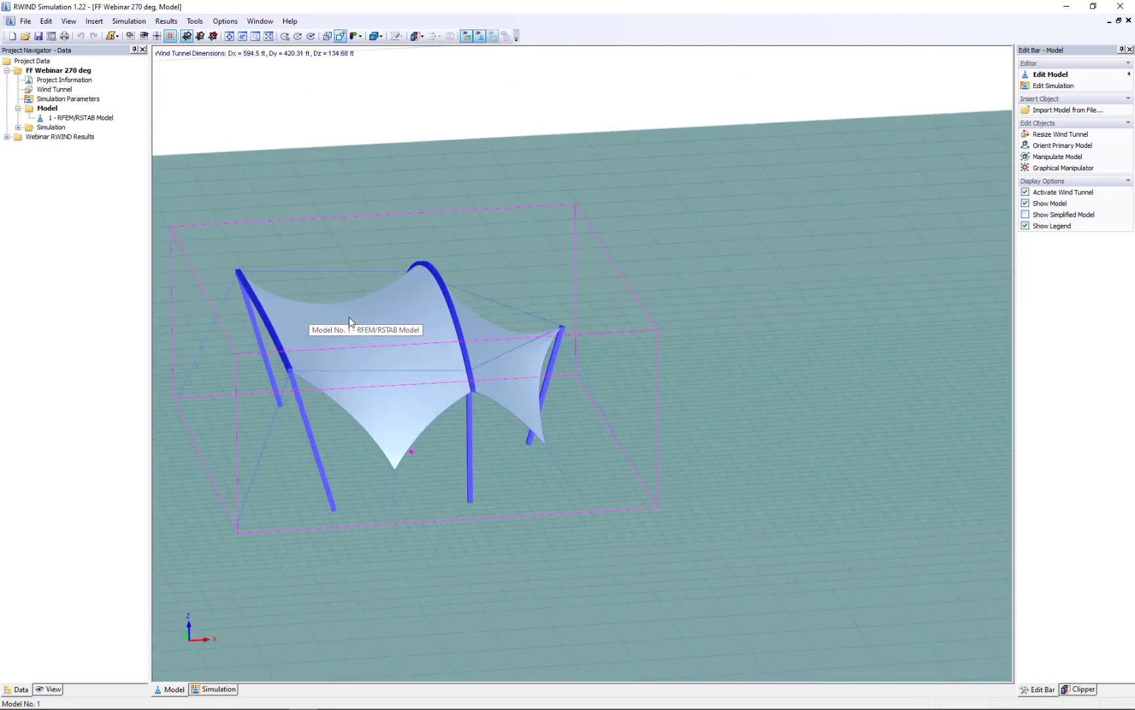
scroll(378, 380, "down", 3)
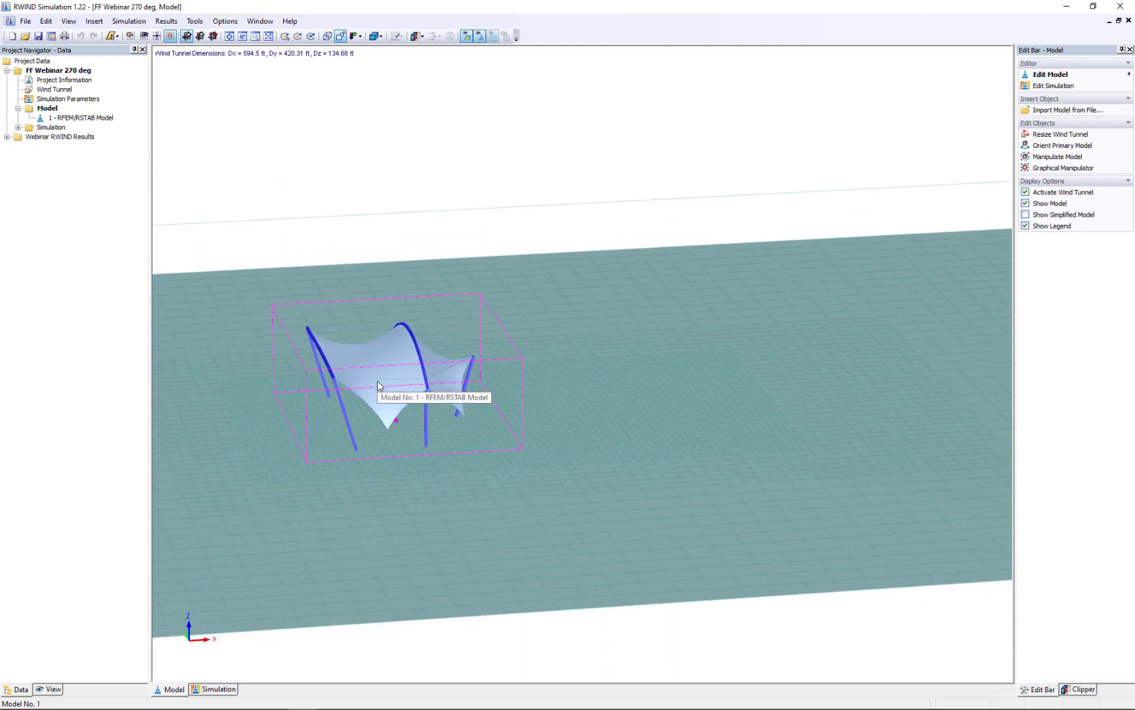
middle_click_drag(377, 380, 504, 474, "ctrl")
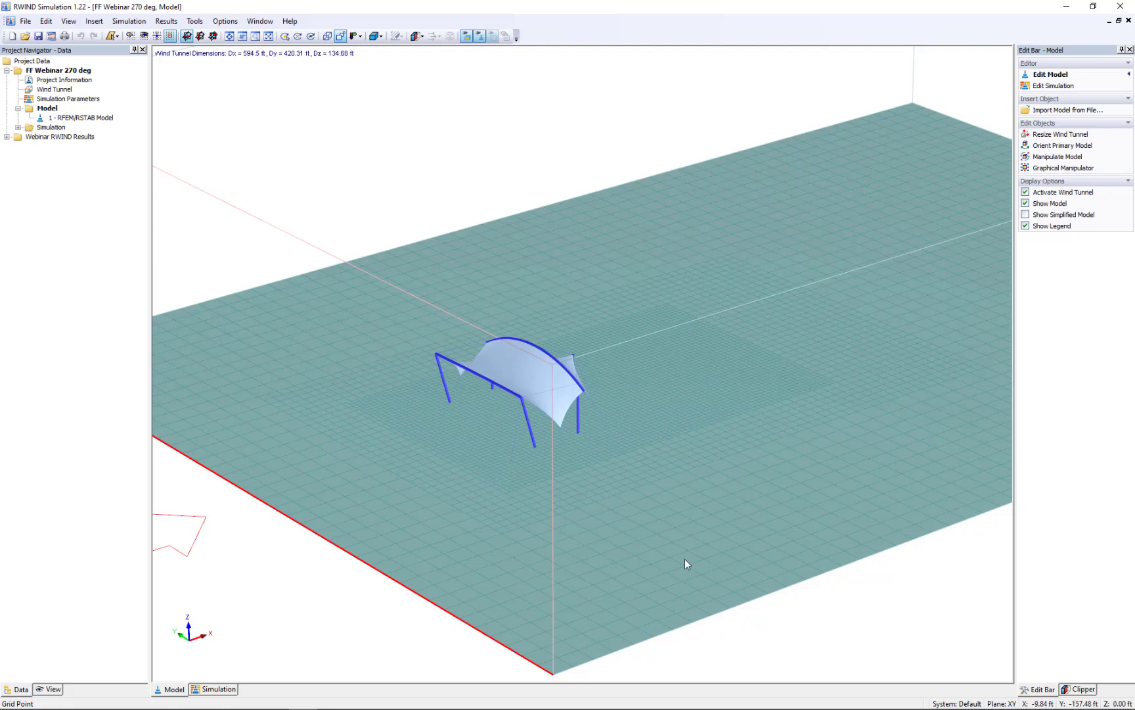
middle_click_drag(685, 559, 642, 502)
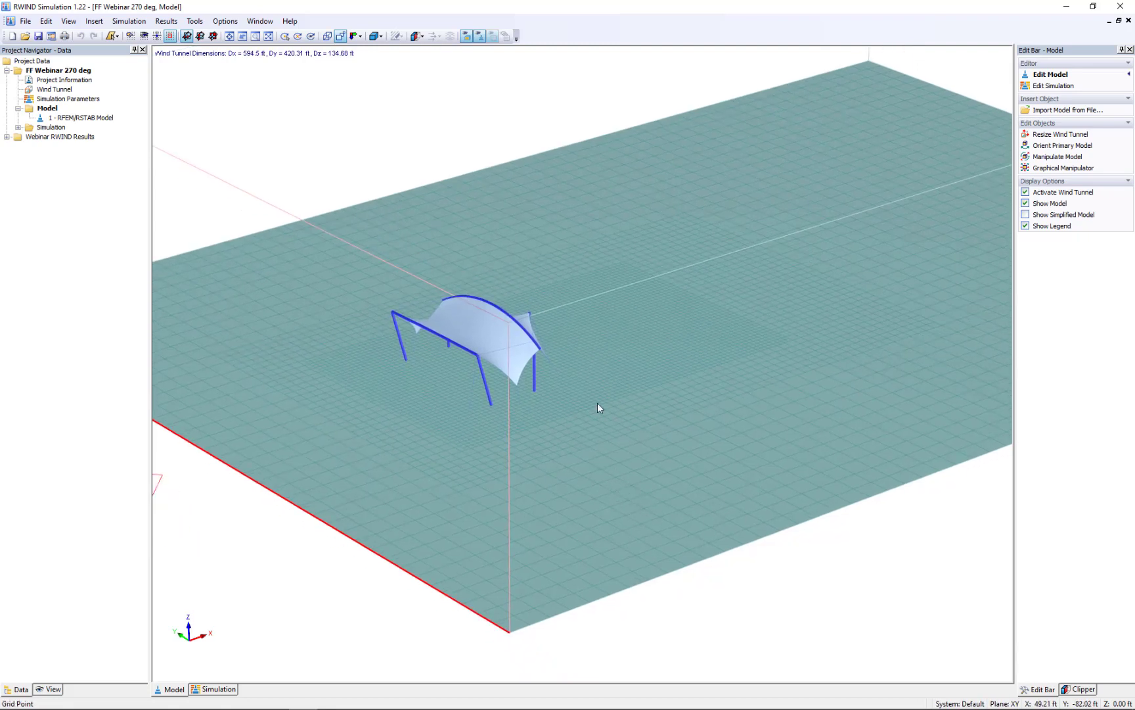
scroll(573, 391, "up", 5)
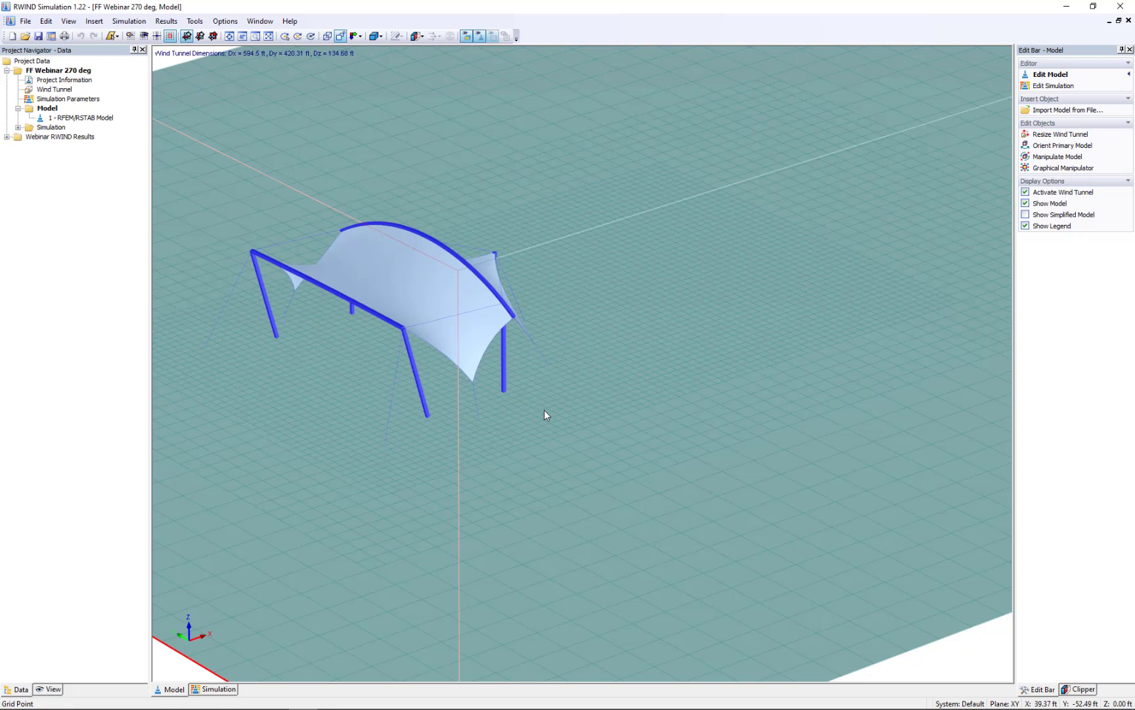
scroll(544, 415, "down", 4)
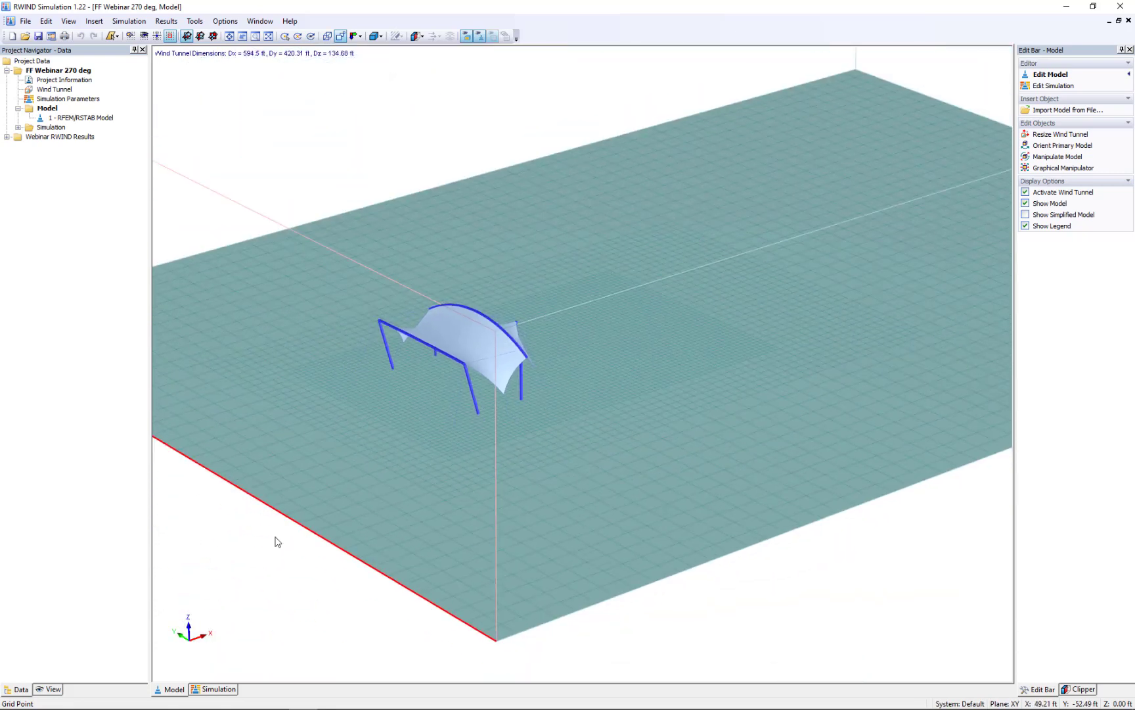
- Display the surface pressure results and inspect pressure values on the windward and leeward sides of the canopy
left_click(209, 690)
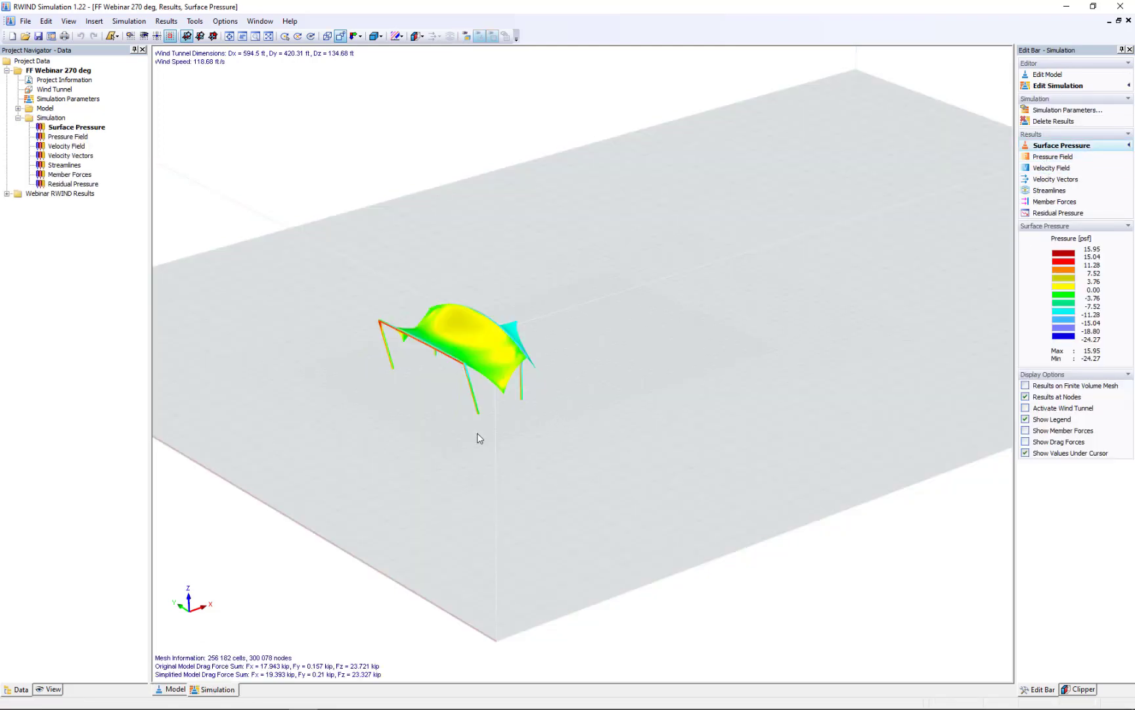
middle_click_drag(479, 435, 517, 464)
scroll(606, 440, "up", 1)
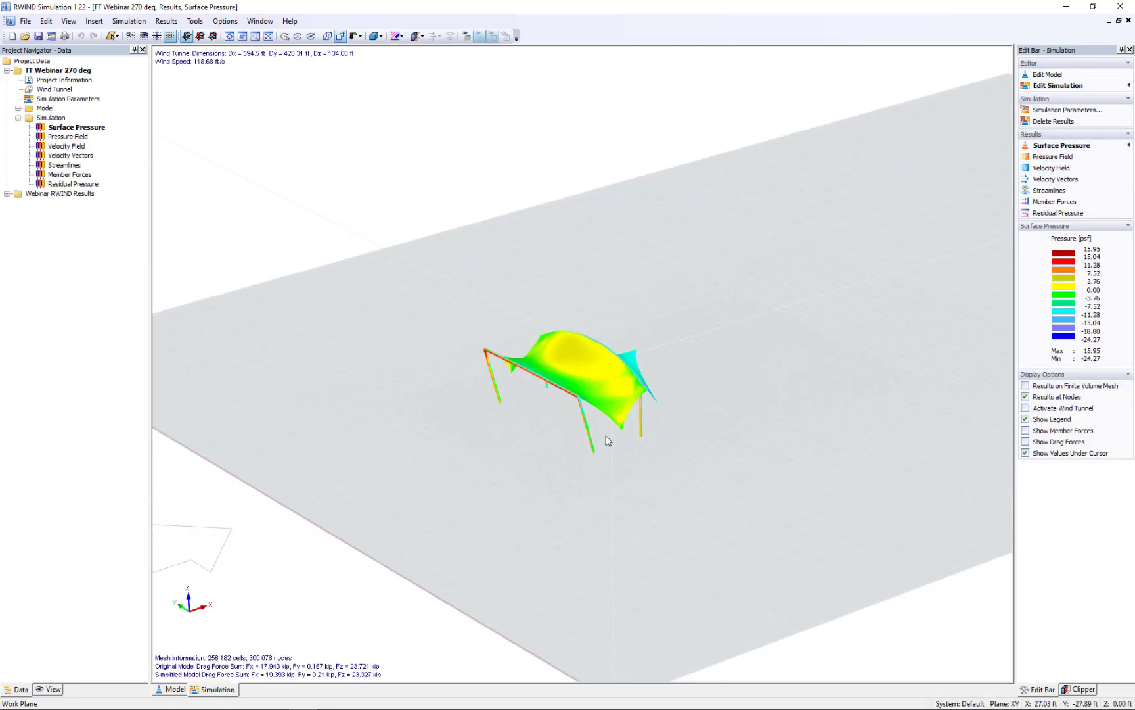
scroll(606, 440, "up", 3)
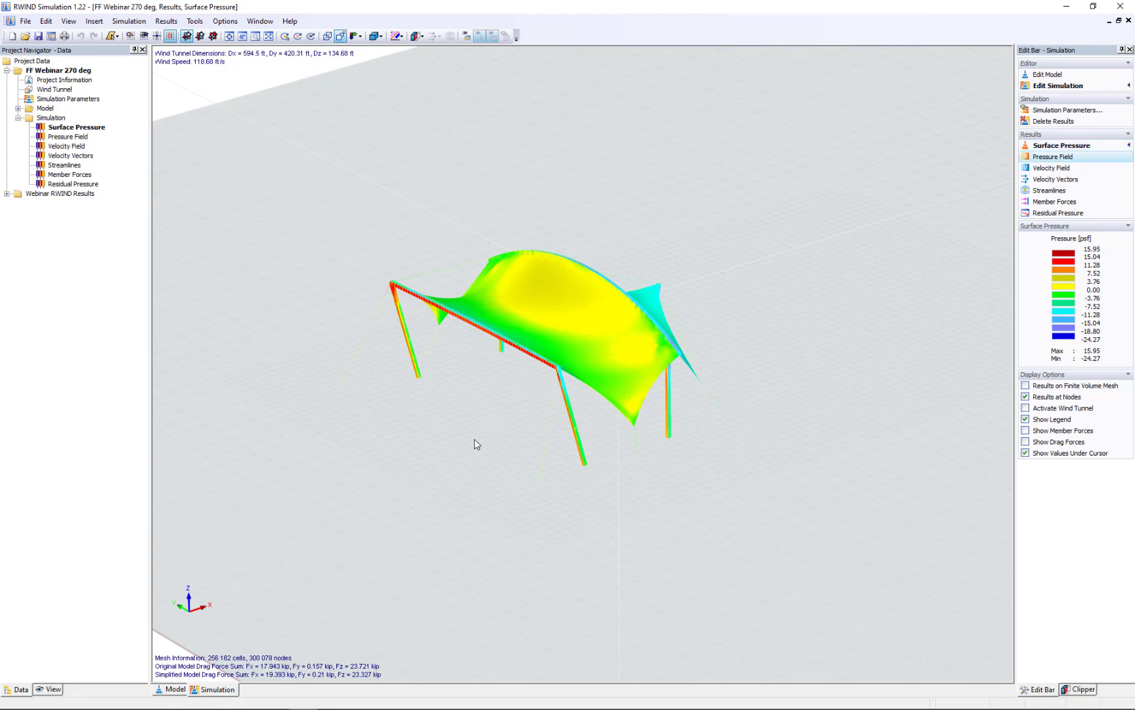
middle_click_drag(529, 443, 555, 514)
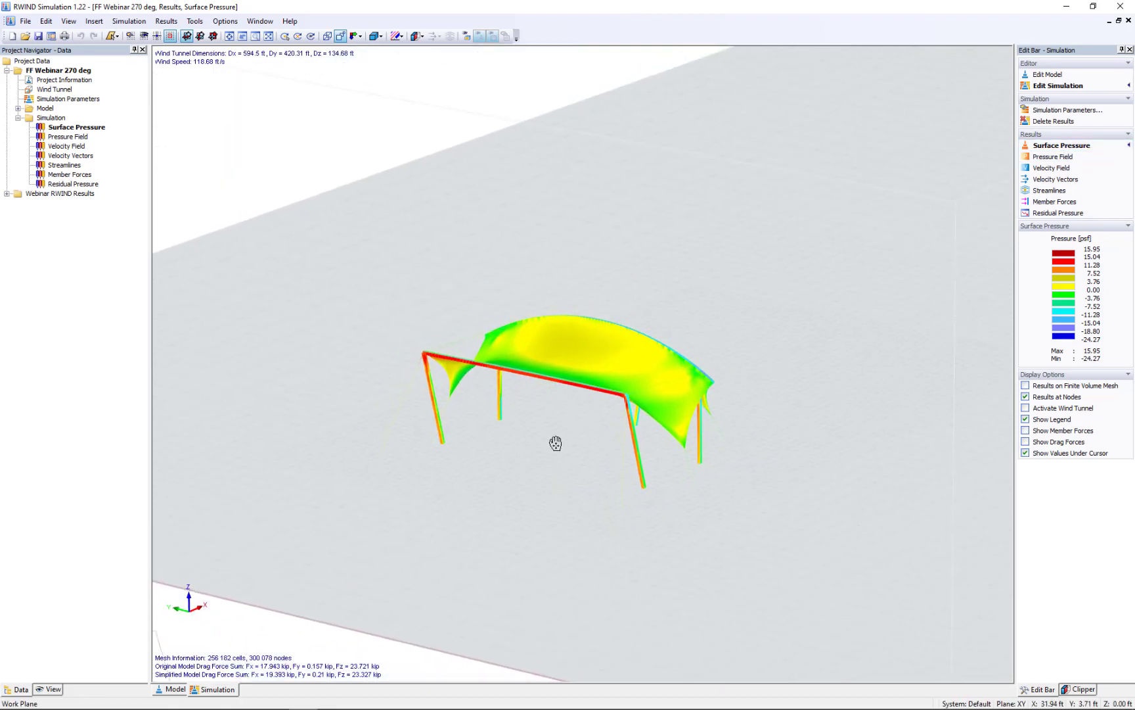
scroll(518, 388, "up", 4)
mouse_move(519, 353)
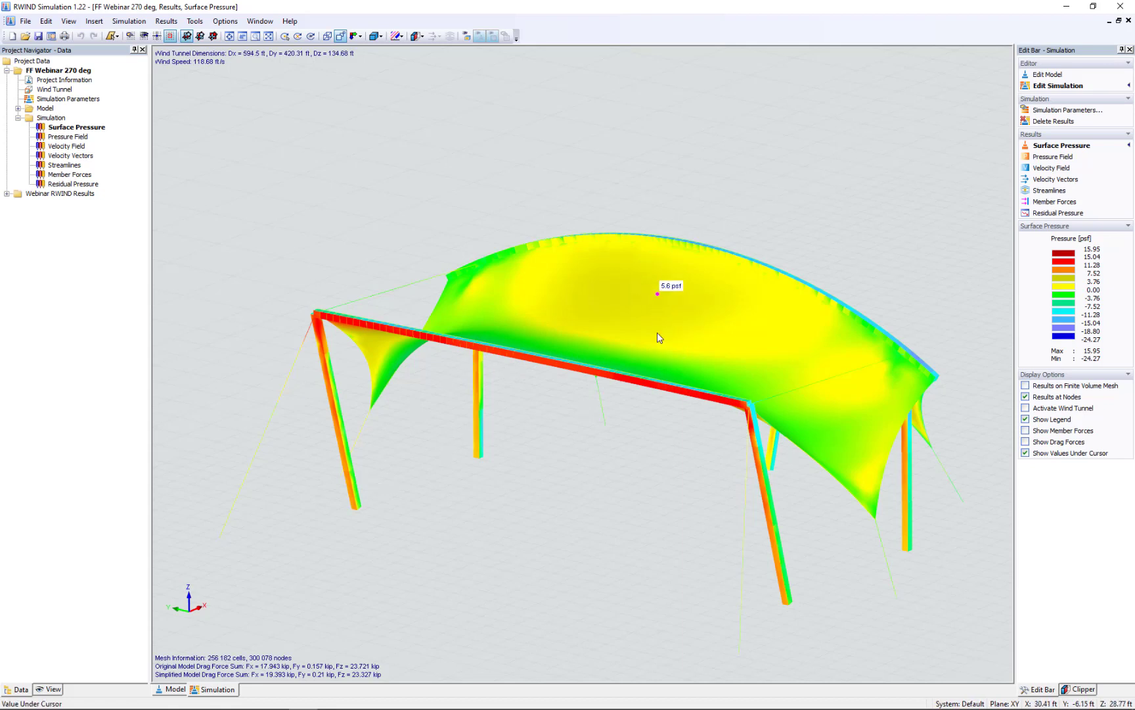
middle_click_drag(654, 290, 594, 380, "ctrl")
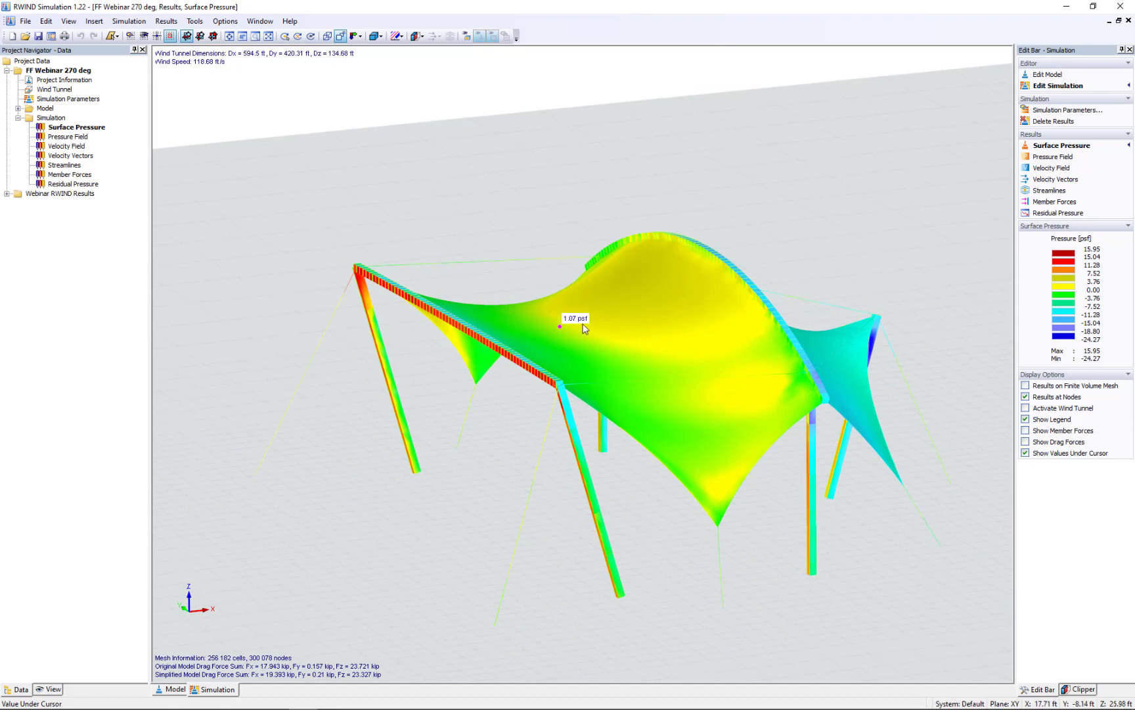
middle_click_drag(879, 284, 645, 291, "ctrl")
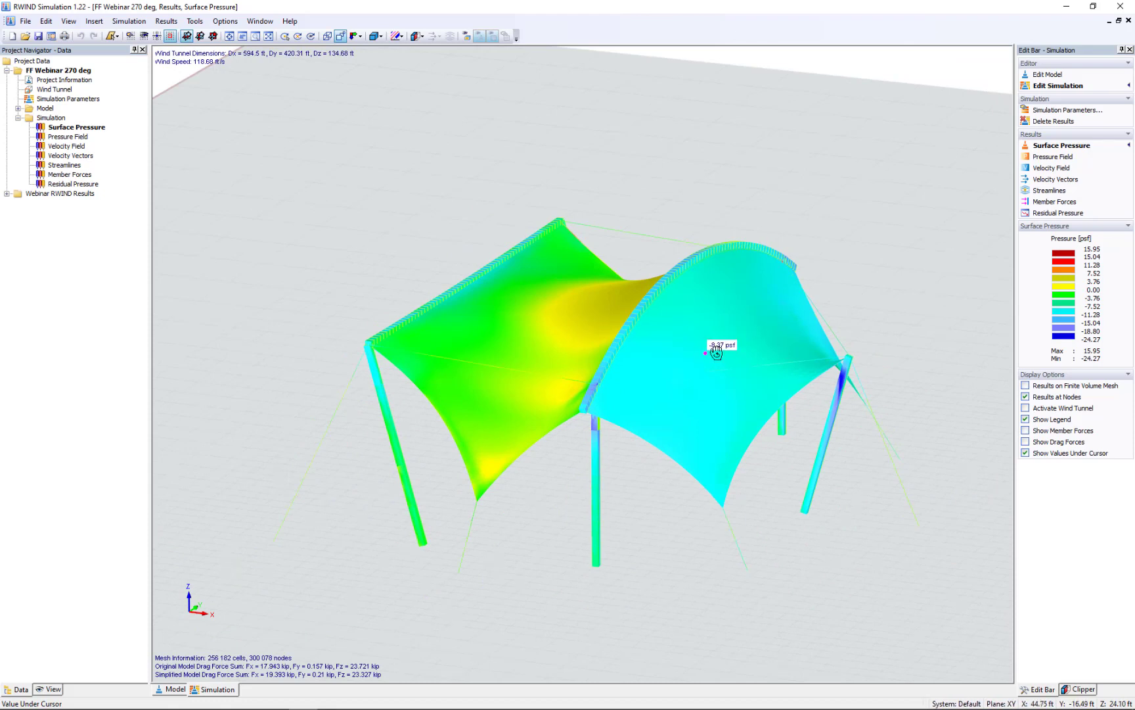
middle_click_drag(719, 333, 536, 319, "ctrl")
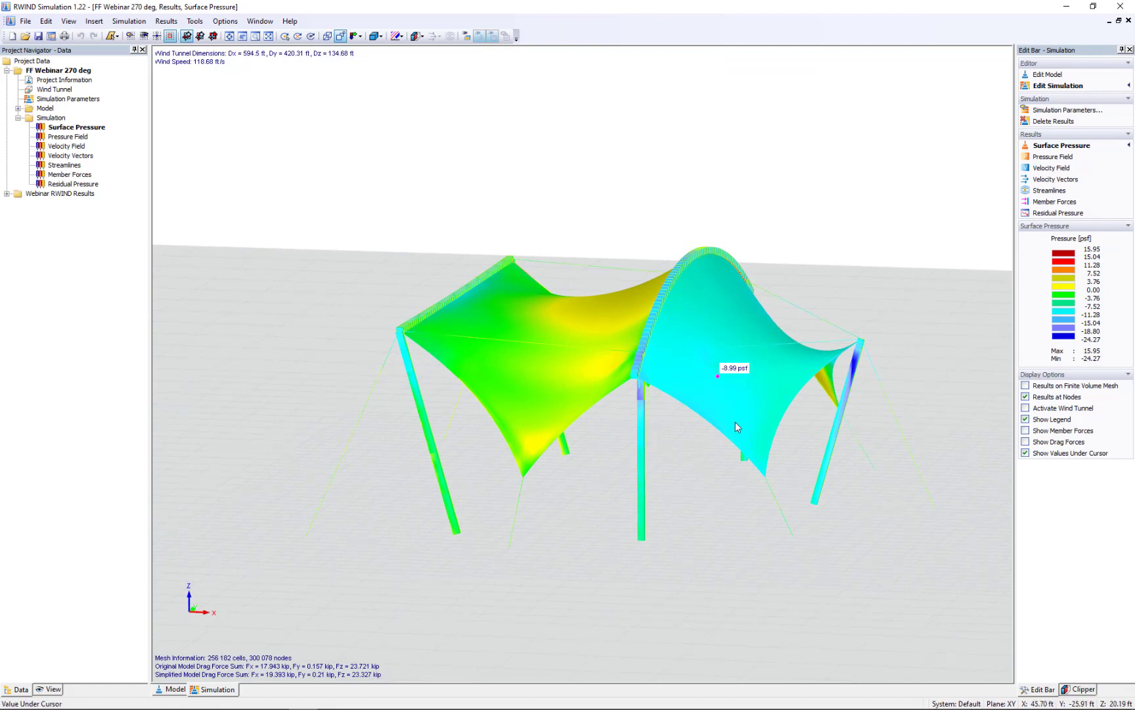
middle_click_drag(764, 502, 816, 414, "ctrl")
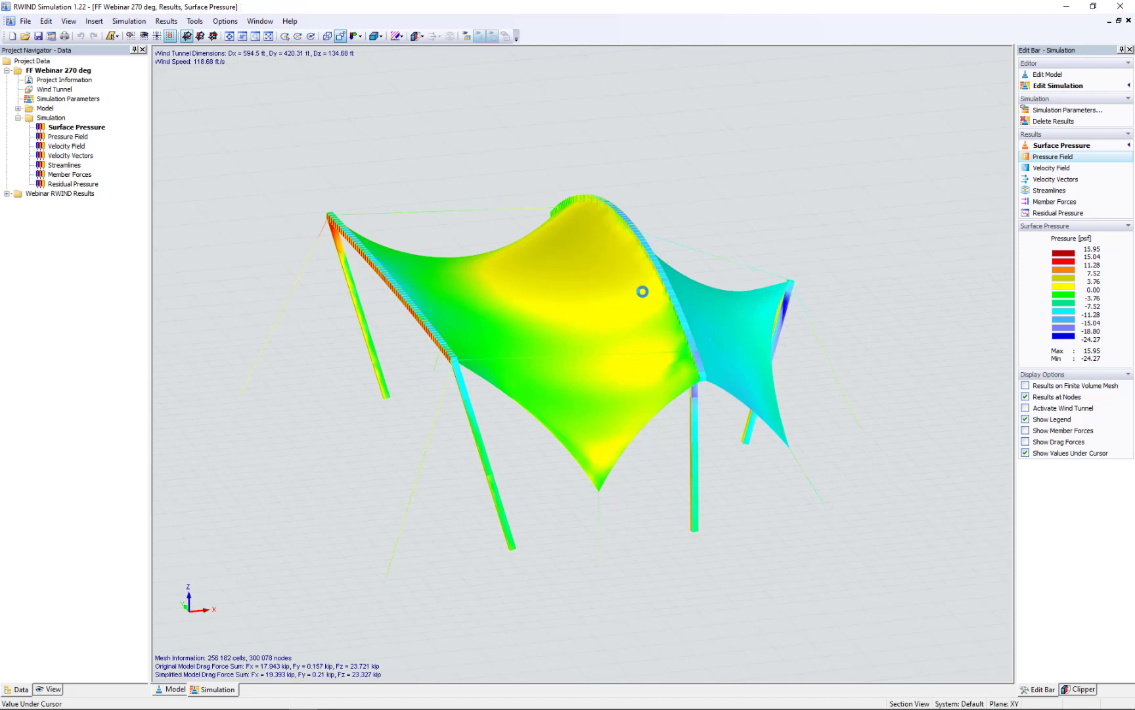
- Display the pressure field results on the vertical section plane through the canopy
scroll(551, 361, "down", 4)
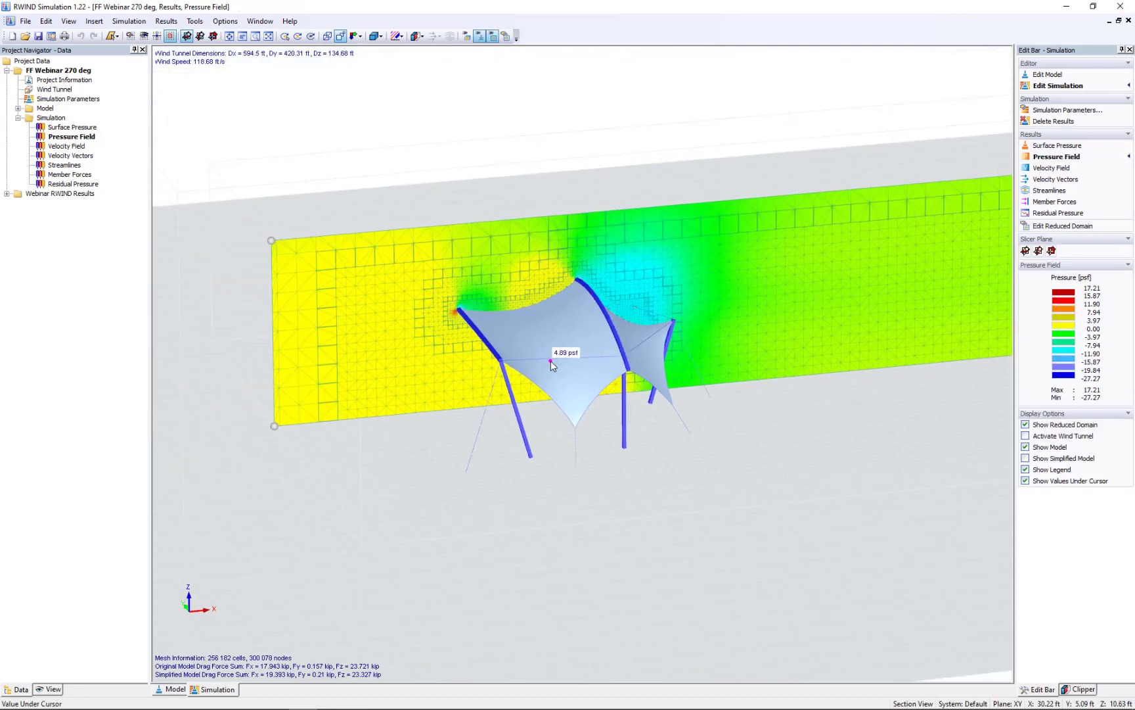
scroll(419, 433, "up", 1)
middle_click_drag(419, 434, 420, 407, "ctrl")
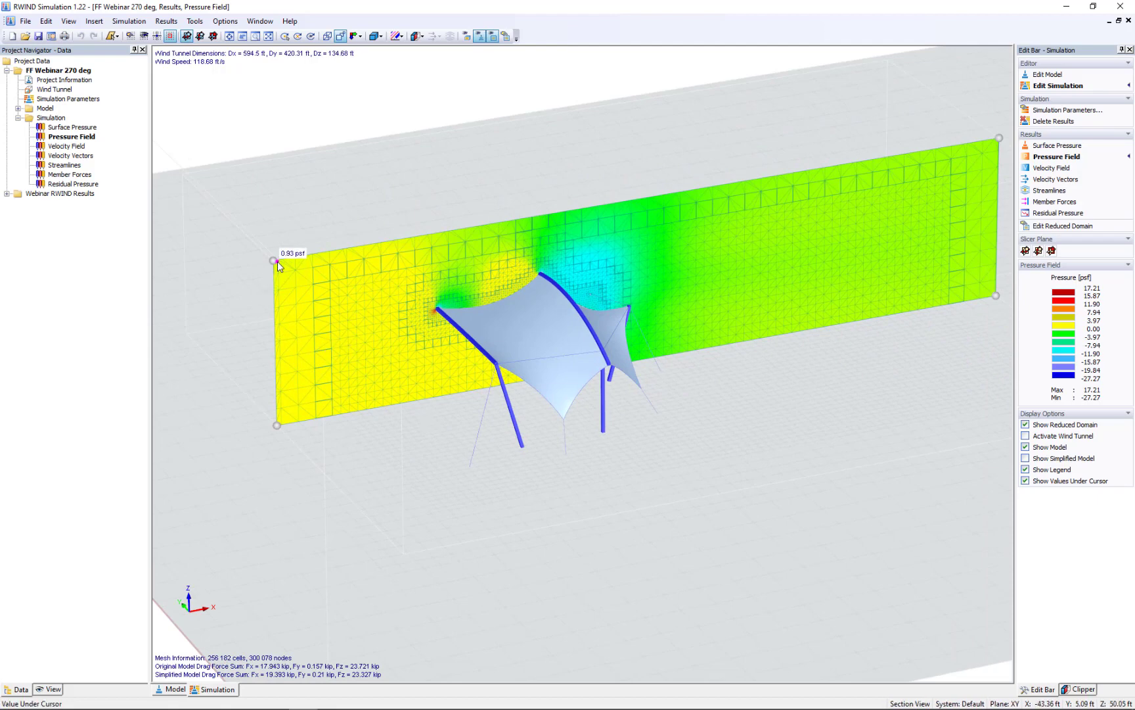
- Shift the pressure field's slicer plane slightly across the canopy and turn off the reduced domain display
mouse_move(283, 269)
left_mouse_down()
mouse_move(297, 319)
mouse_move(281, 274)
left_mouse_up()
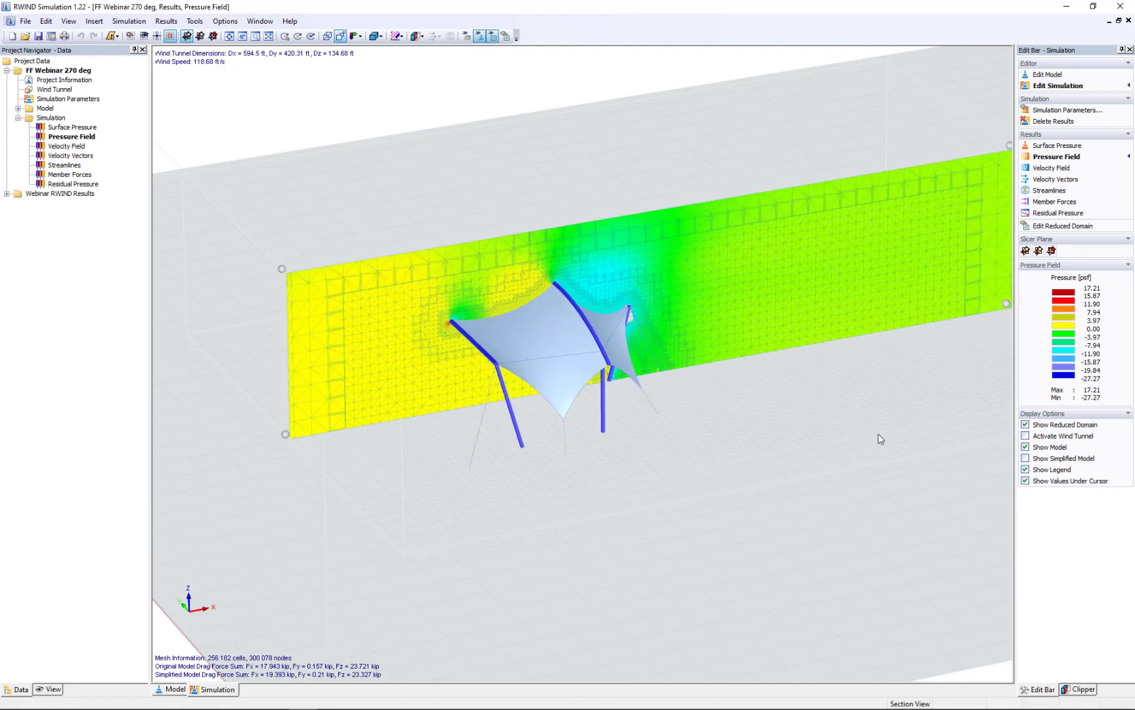
left_click(1025, 425)
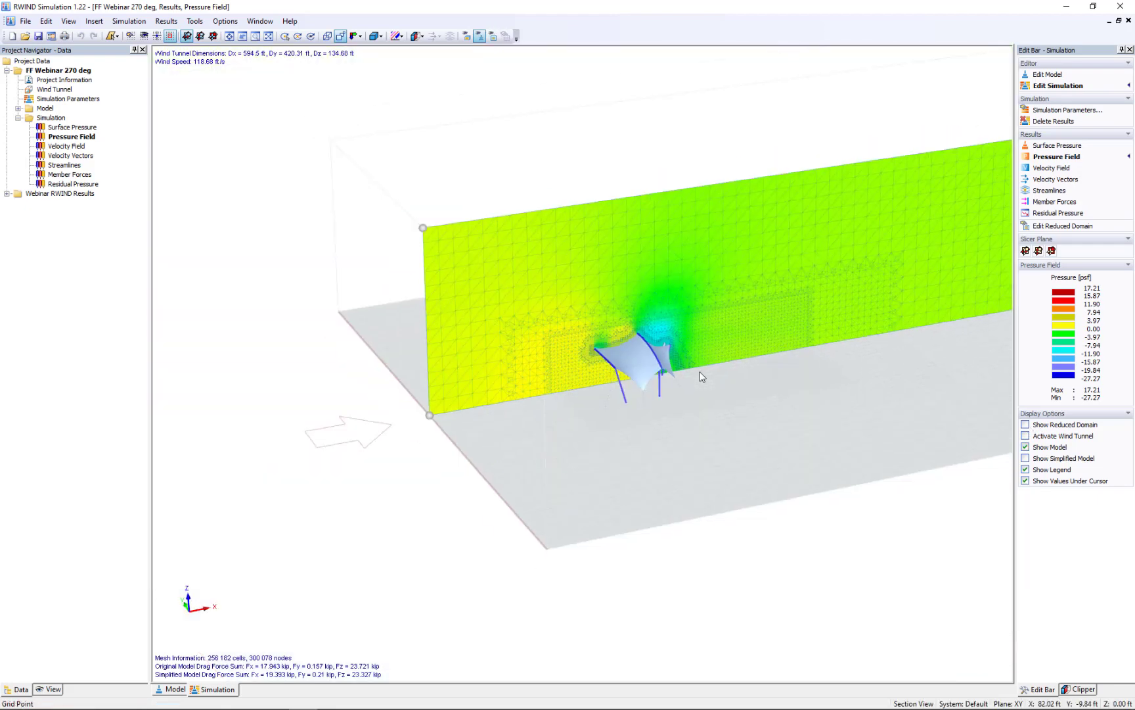
middle_click_drag(752, 377, 574, 398)
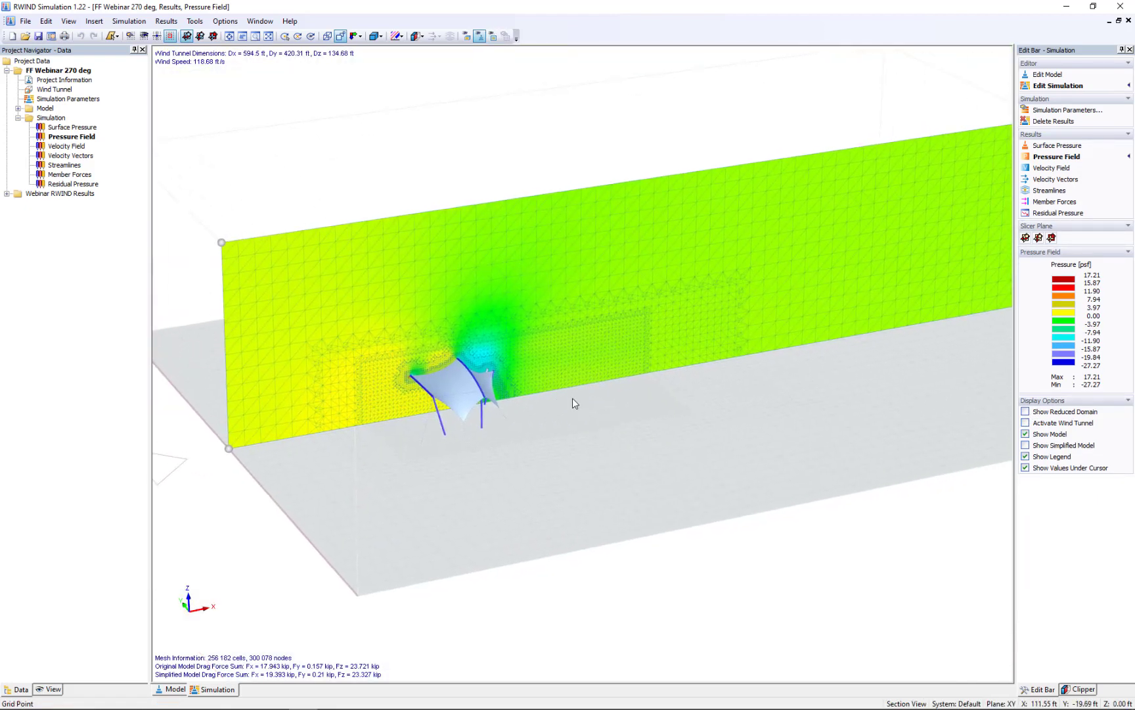
- Turn the reduced domain display back on and show the velocity field results on the vertical section plane through the canopy
scroll(568, 393, "up", 2)
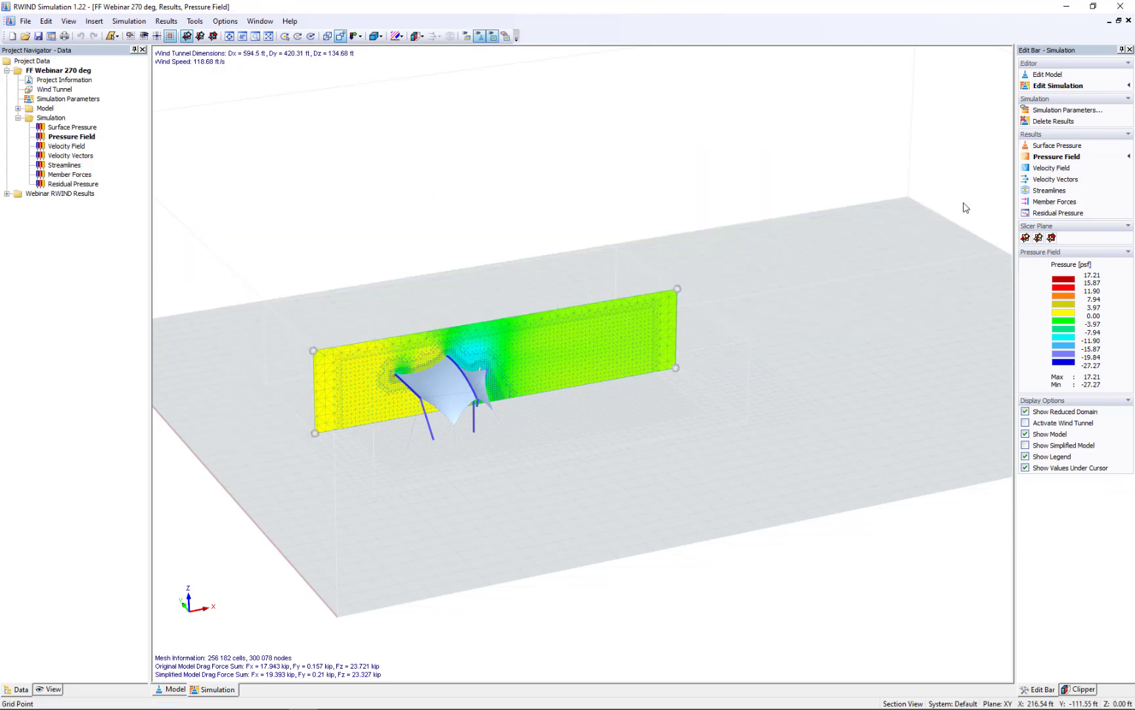
left_click(1047, 168)
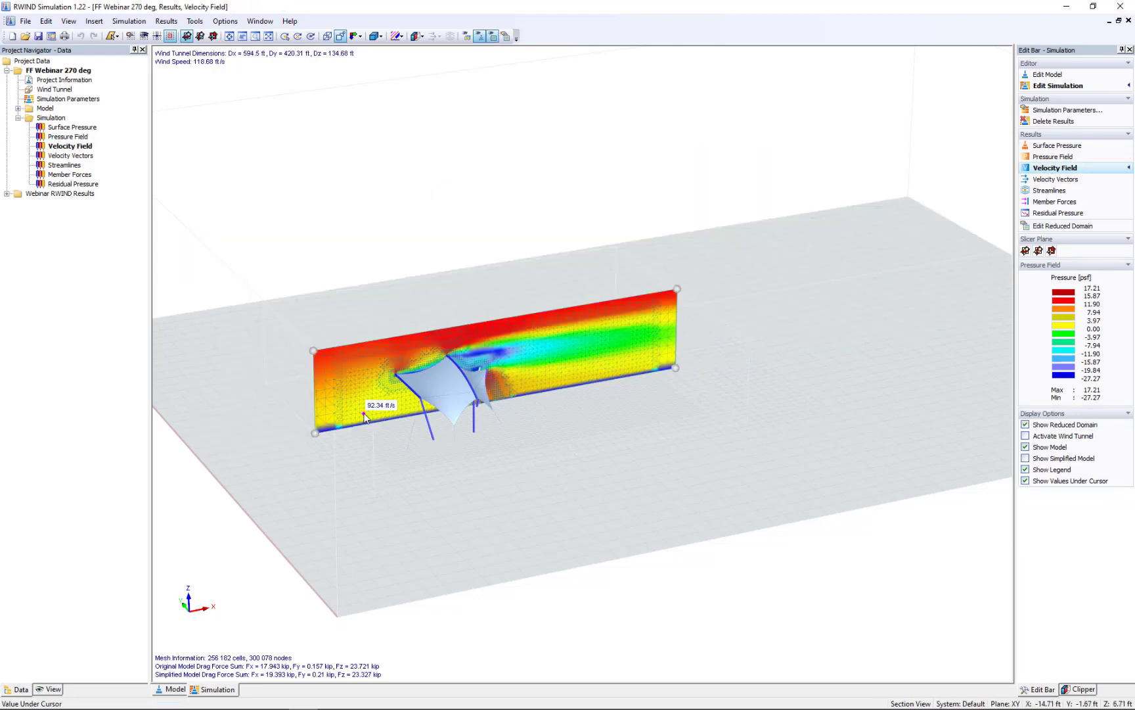
scroll(362, 413, "up", 3)
scroll(363, 413, "up", 1)
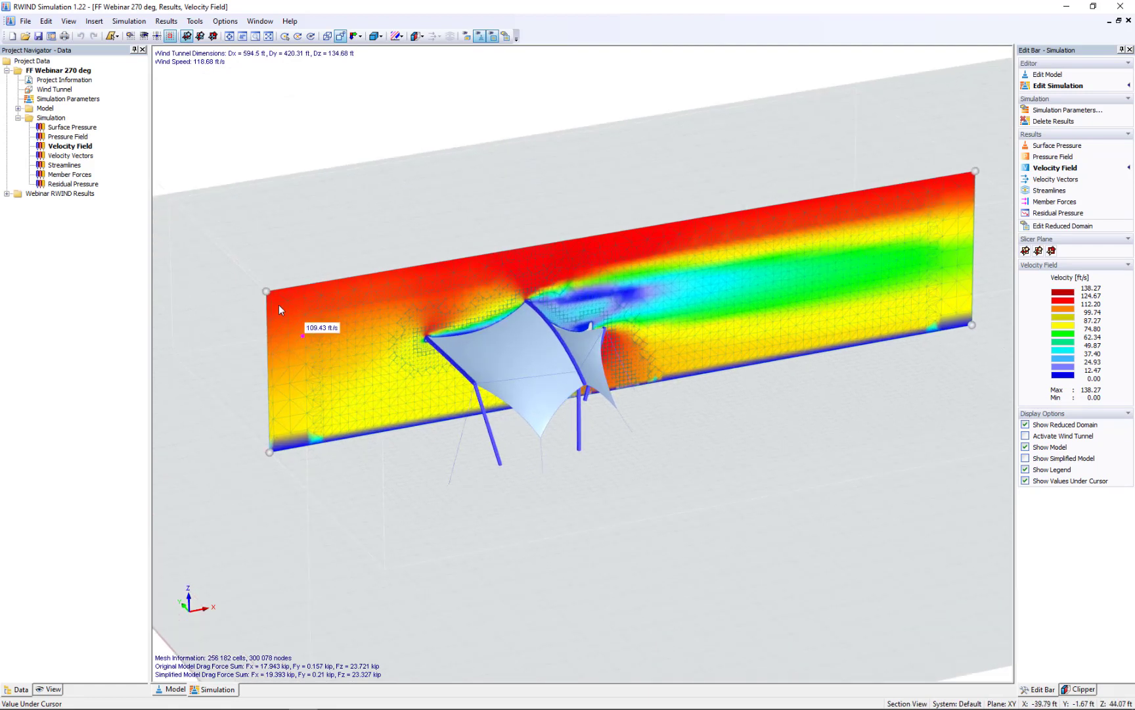
- Shift the velocity field's section plane slightly across the canopy and examine the flow velocities behind it
left_click_drag(267, 293, 279, 312)
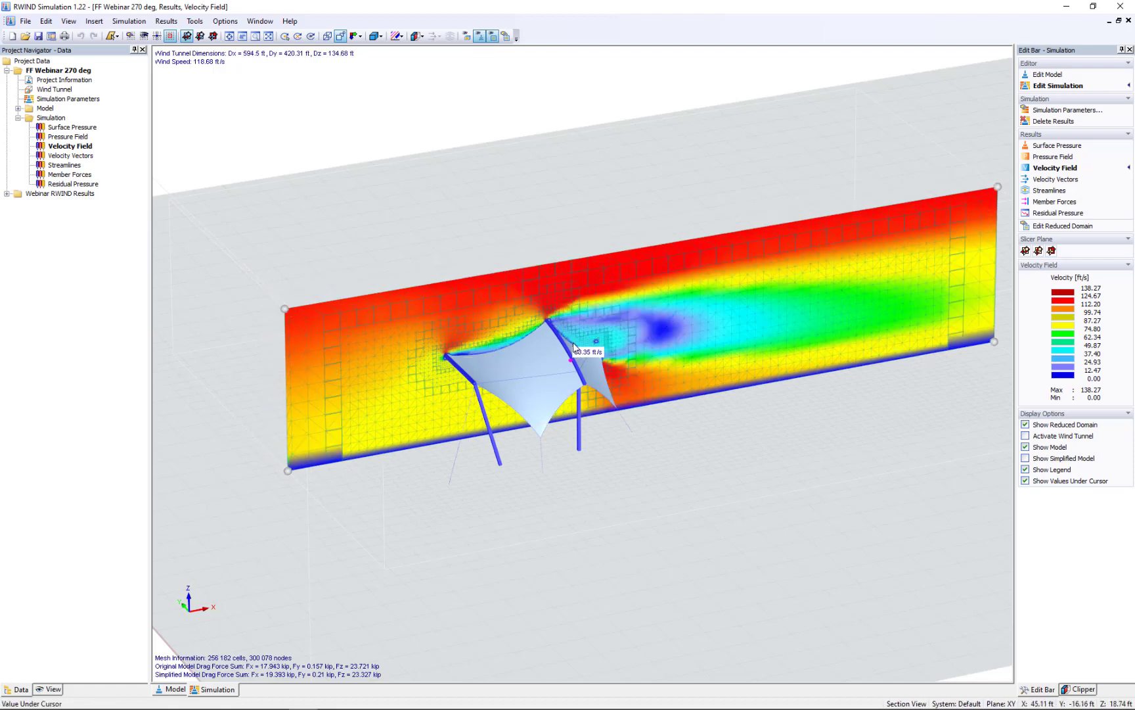
scroll(618, 332, "up", 3)
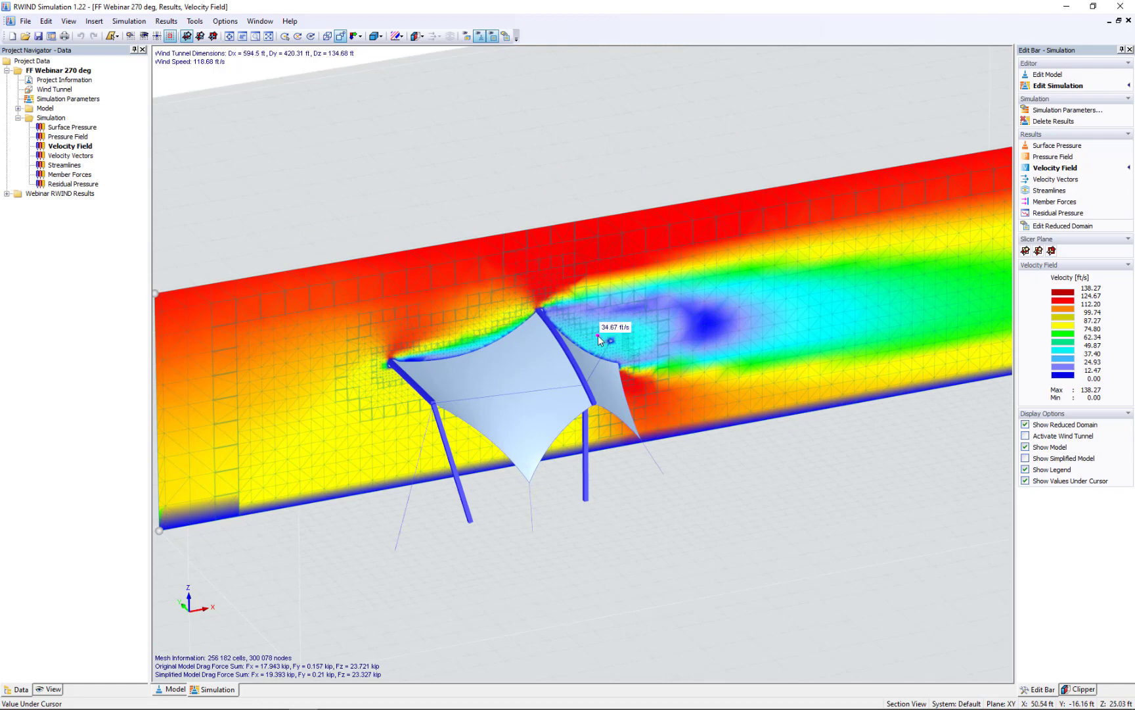
middle_click_drag(615, 362, 600, 311, "ctrl")
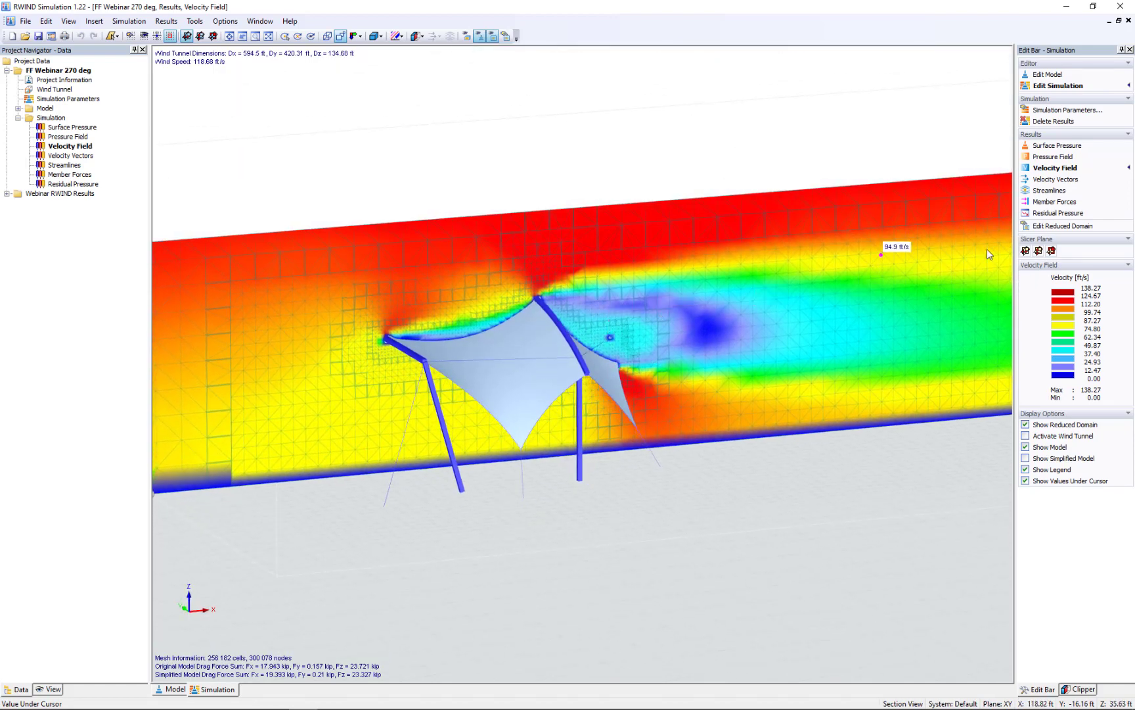
- Display the velocity vectors and examine the flow over and behind the canopy from the side
left_click(1050, 180)
middle_click_drag(659, 414, 526, 375, "ctrl")
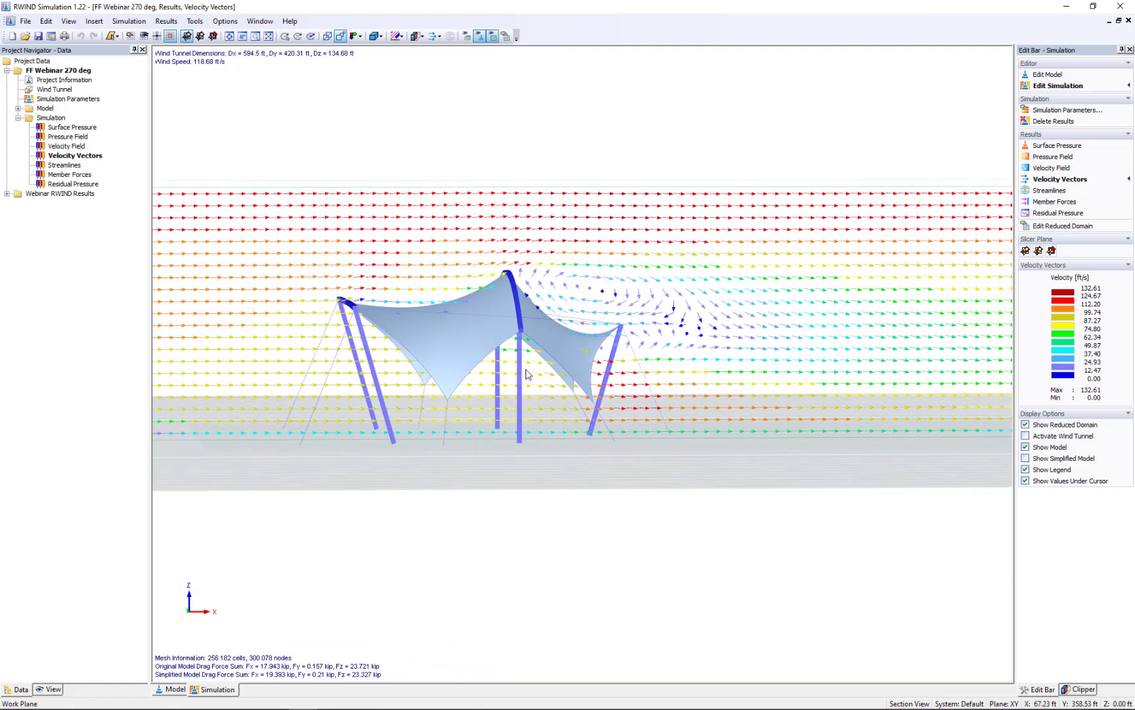
scroll(449, 282, "up", 3)
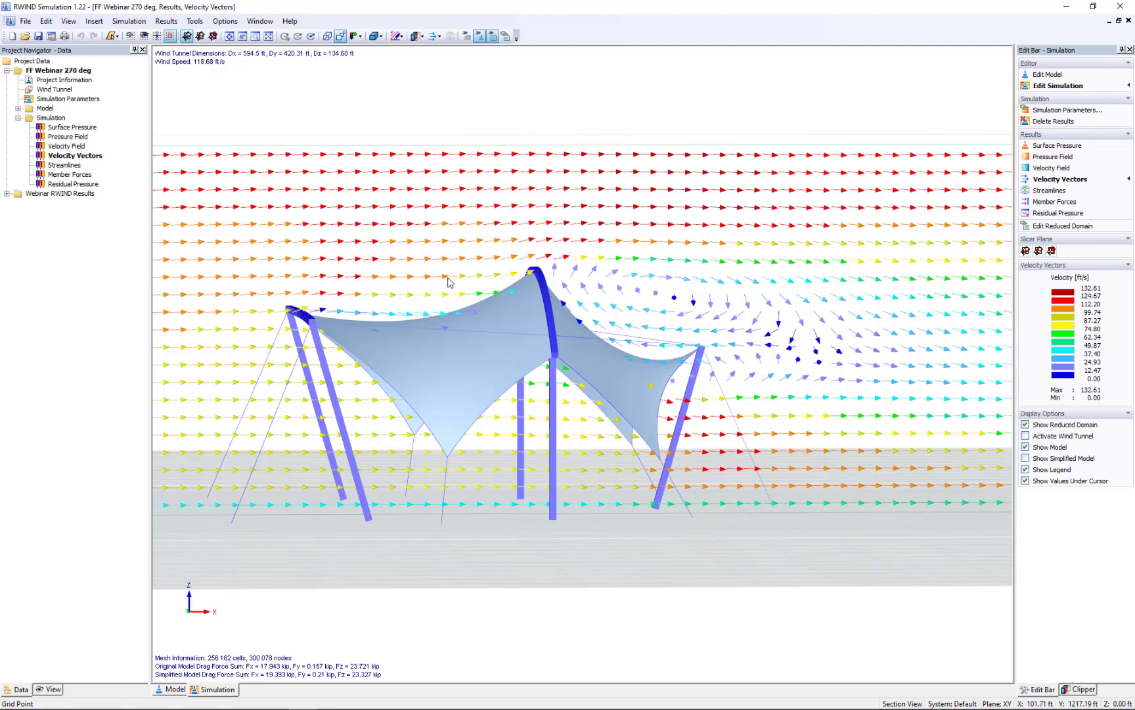
scroll(449, 281, "up", 1)
scroll(449, 282, "up", 1)
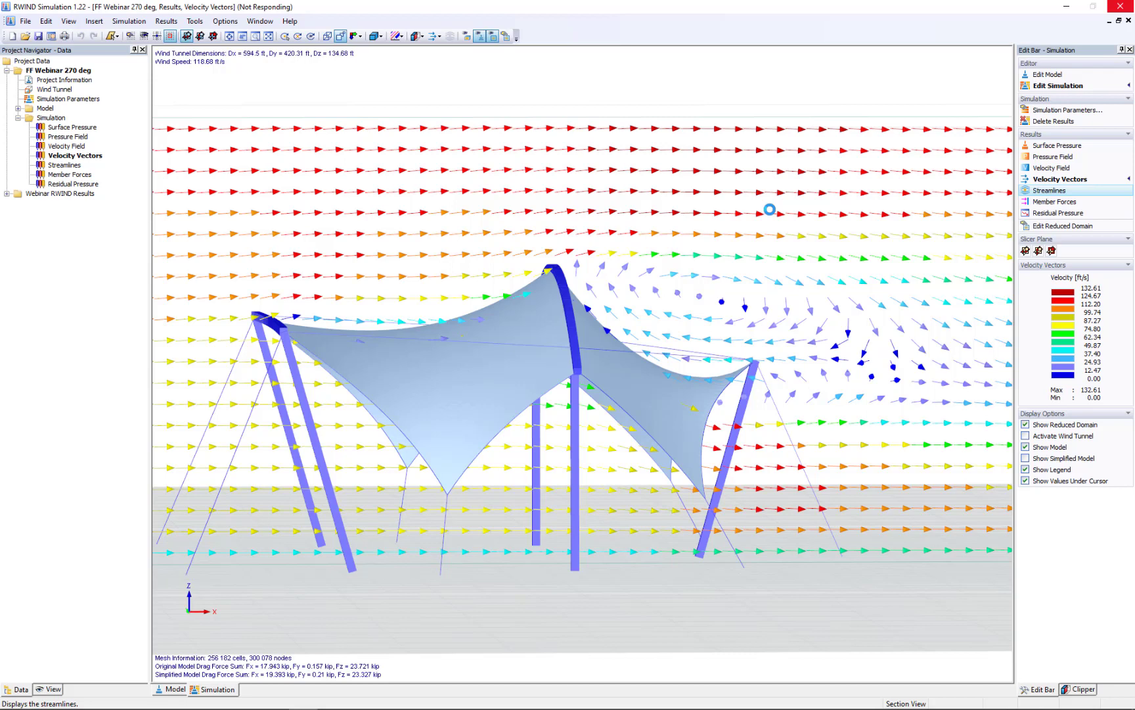
- Display the velocity streamlines and examine the airflow around the canopy from the side and obliquely from above
scroll(515, 309, "down", 1)
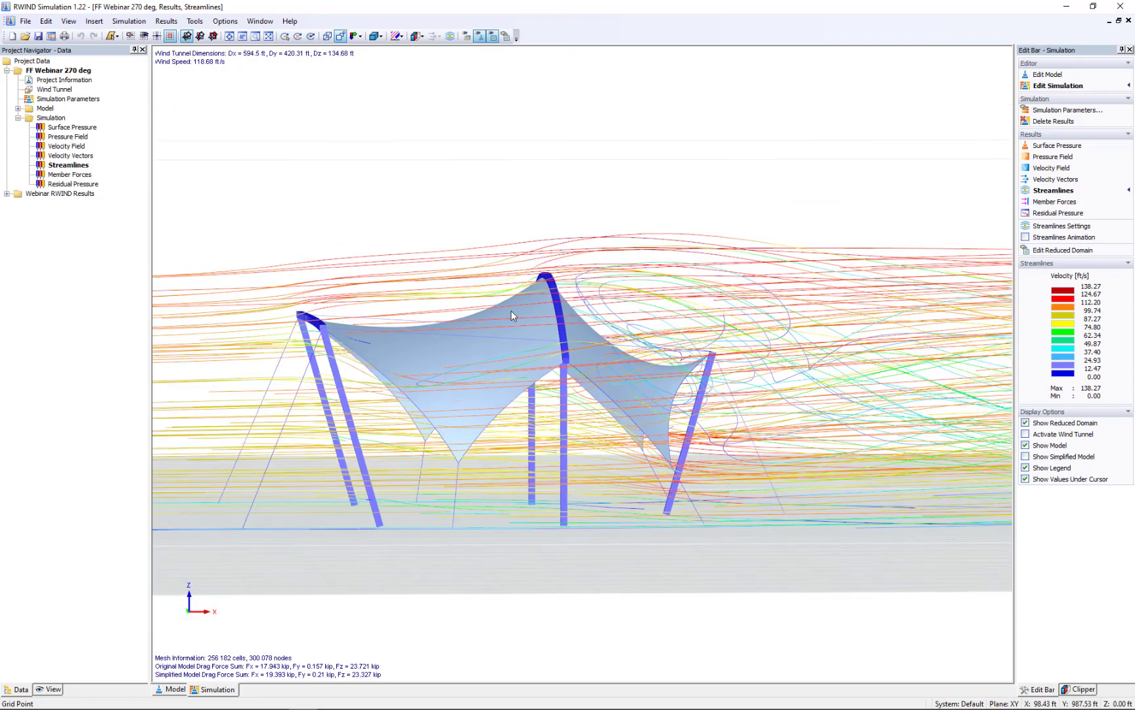
scroll(514, 316, "down", 3)
middle_click_drag(511, 318, 673, 475, "ctrl")
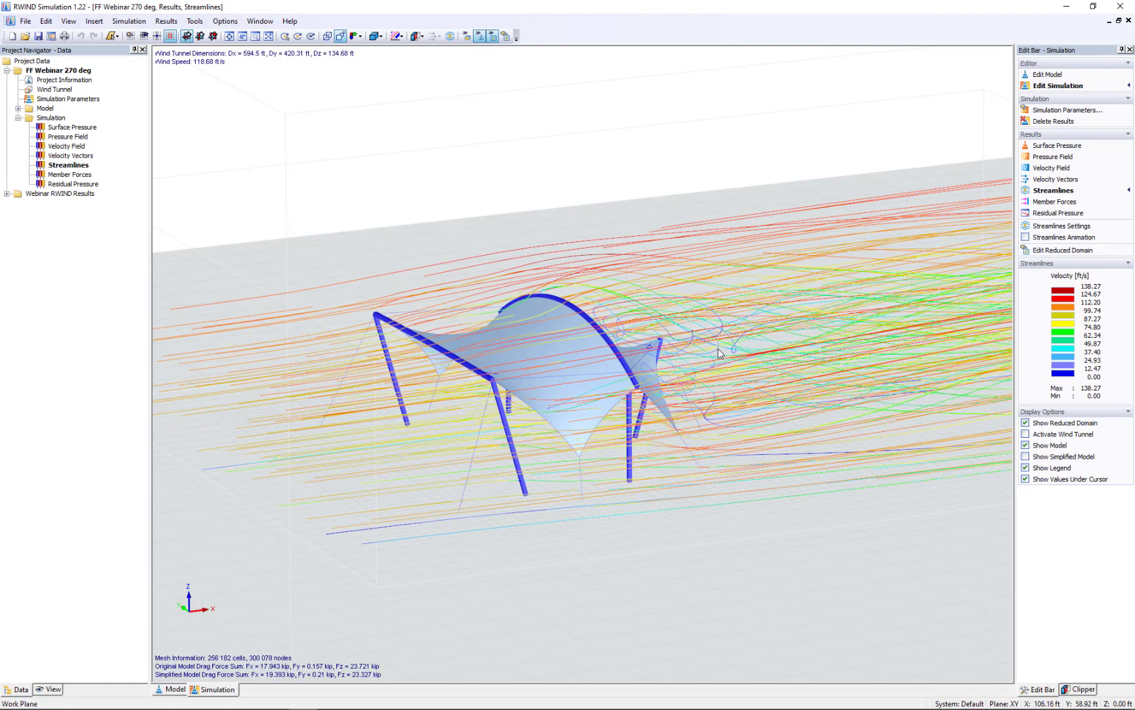
- Run the streamlines animation to watch the wind flow past the canopy and switch it off again
left_click(1025, 238)
left_click(1025, 238)
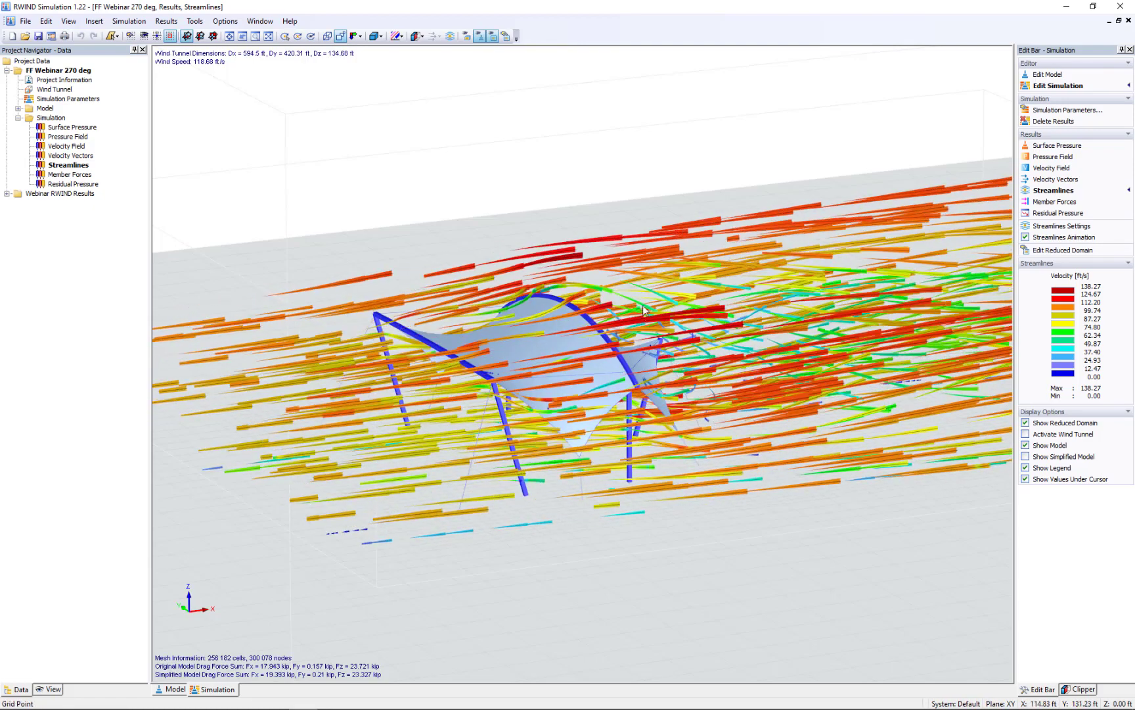
middle_click_drag(621, 409, 650, 455, "ctrl")
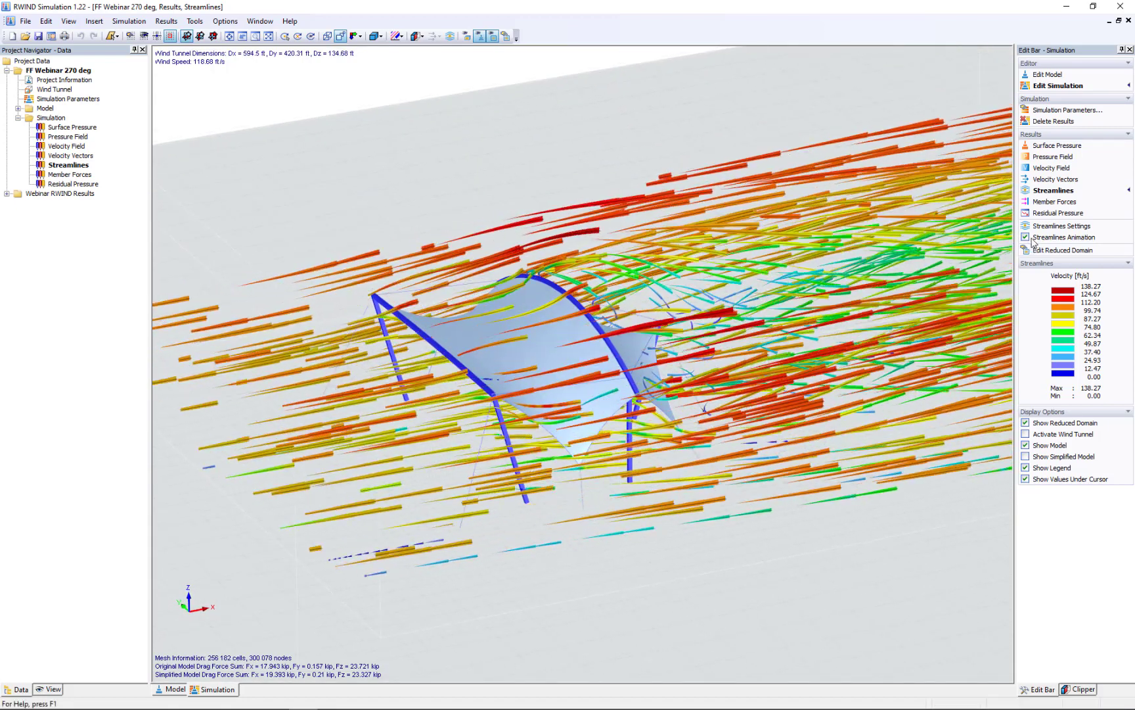
left_click(1026, 237)
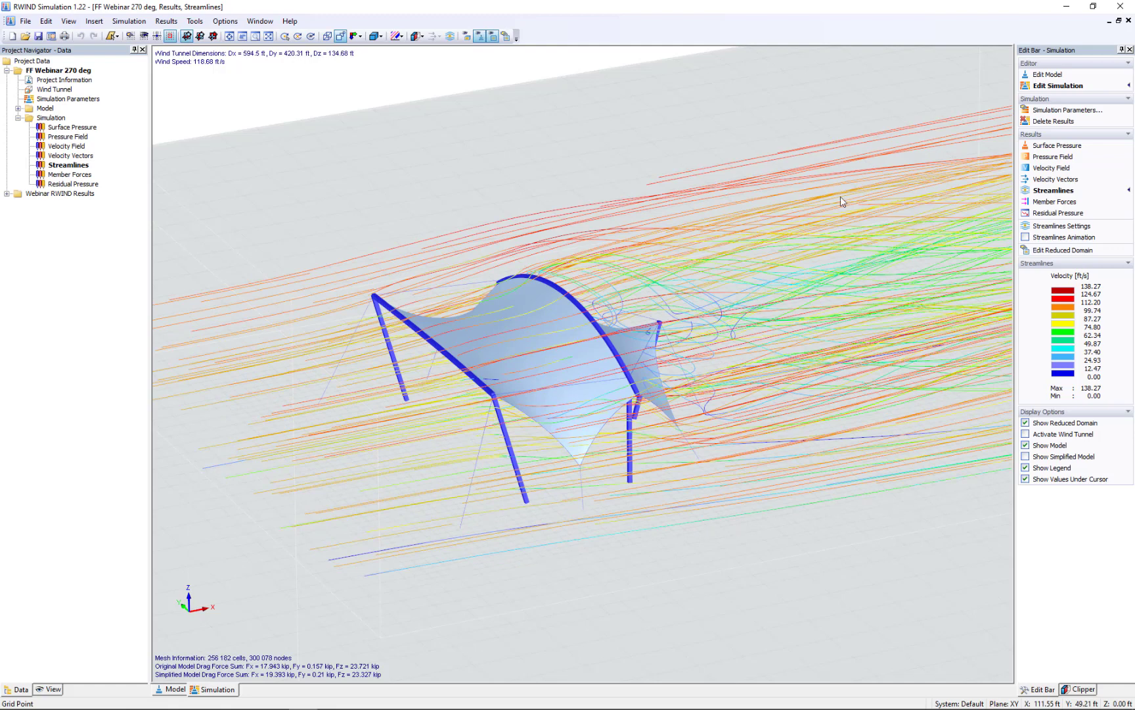
- Display the surface pressure results and inspect the pressure value on the canopy's windward edge beam
left_click(1055, 145)
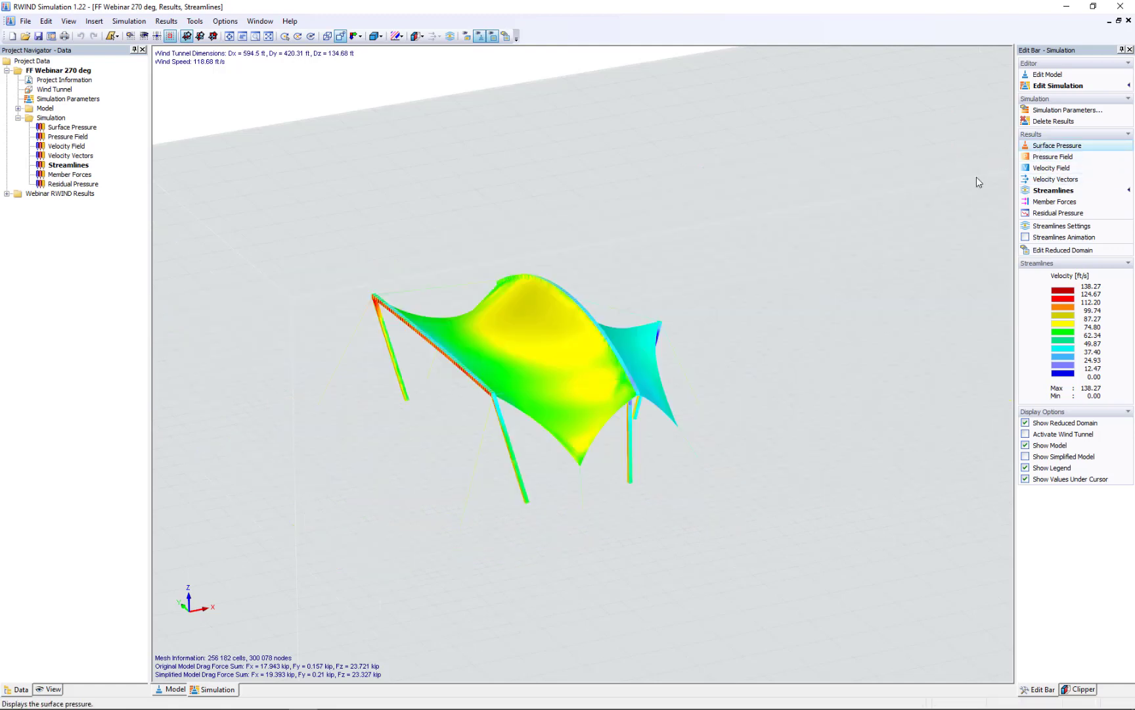
middle_click_drag(621, 442, 749, 389)
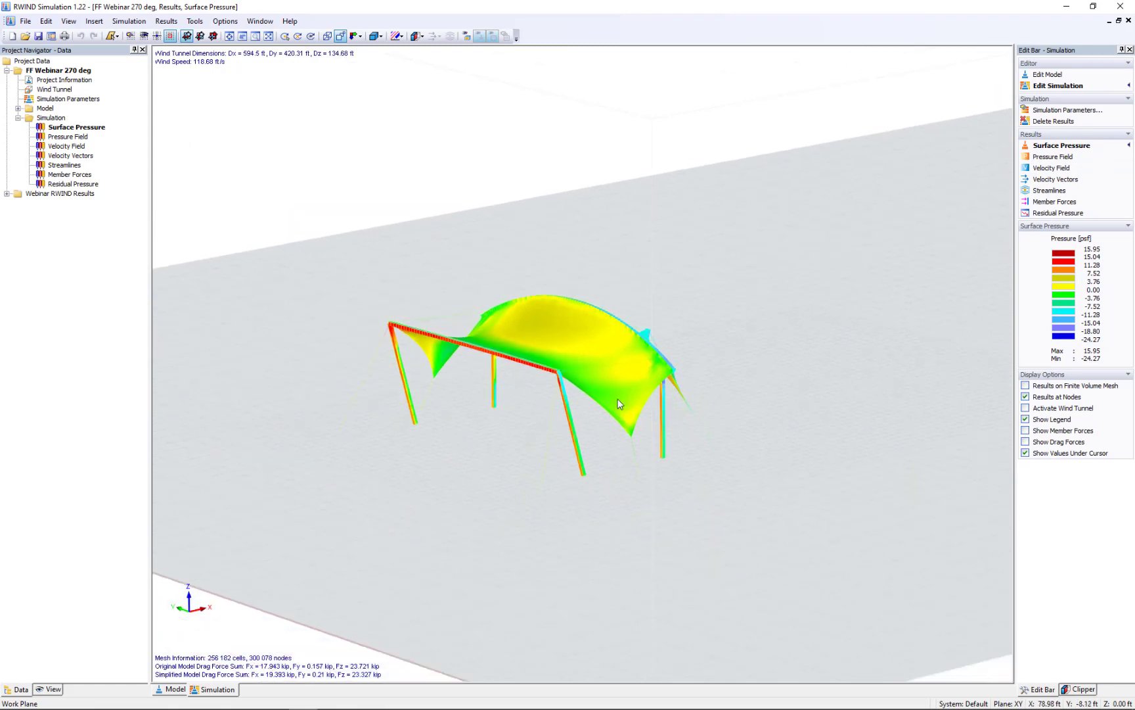
scroll(485, 353, "up", 4)
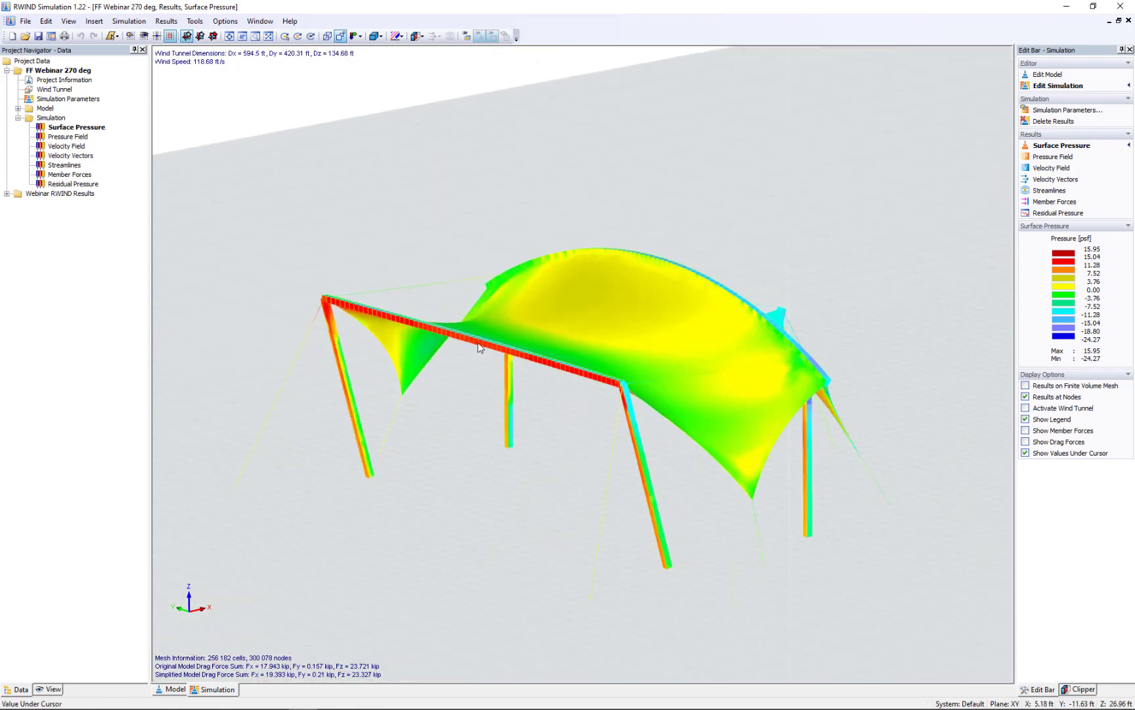
mouse_move(480, 348)
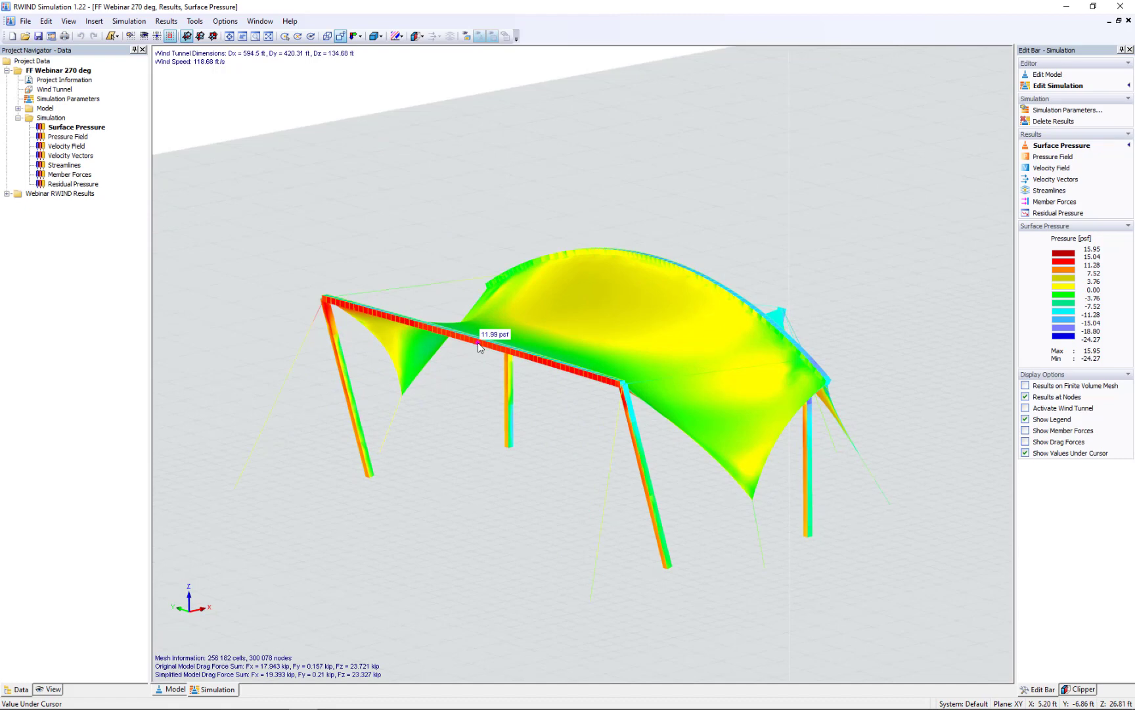
- Switch to RFEM and exit the Simulate and Generate Wind Loads dialog without saving
key("super+Tab")
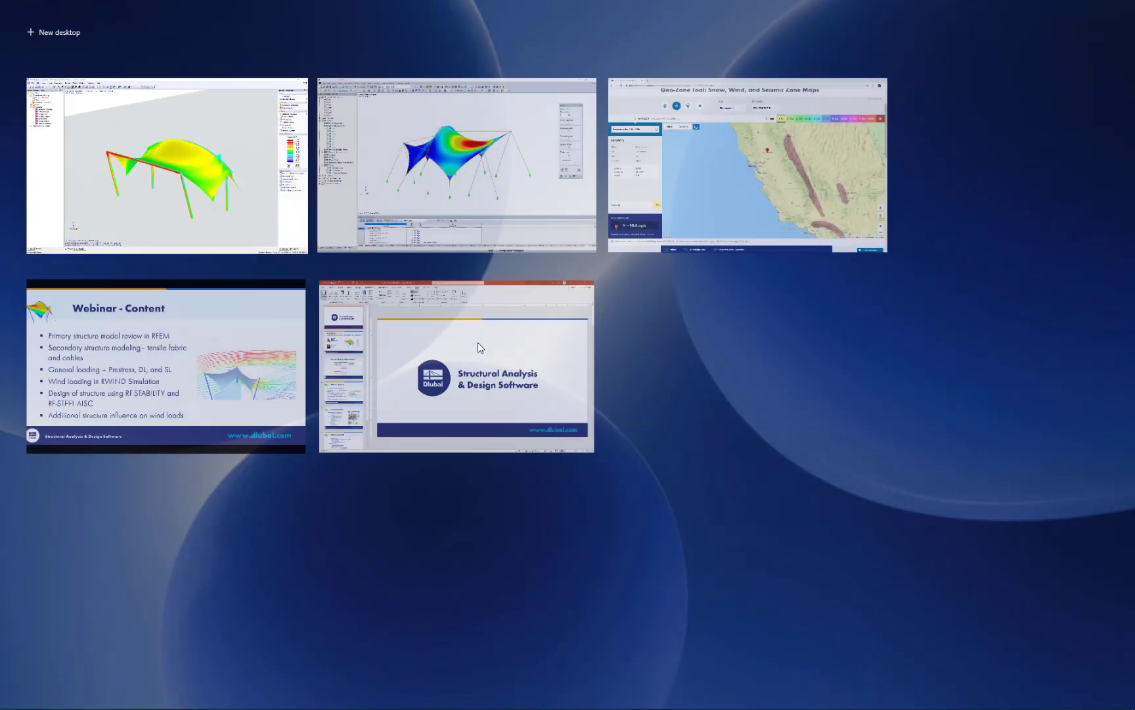
left_click(484, 204)
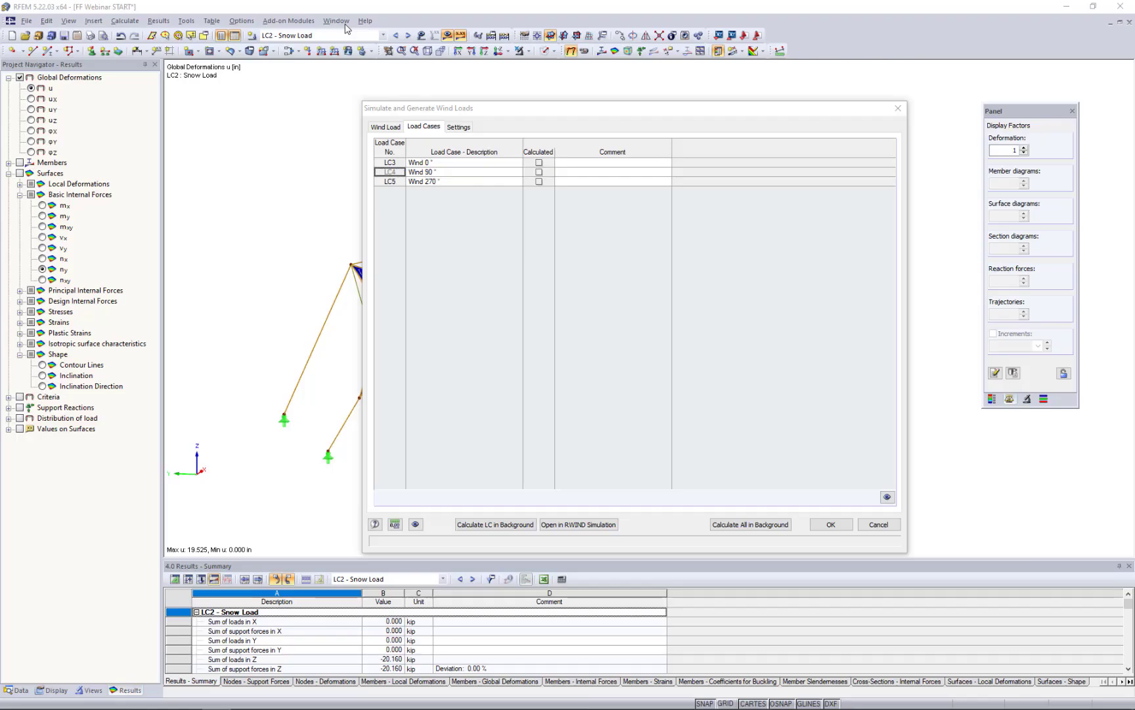
left_click(892, 524)
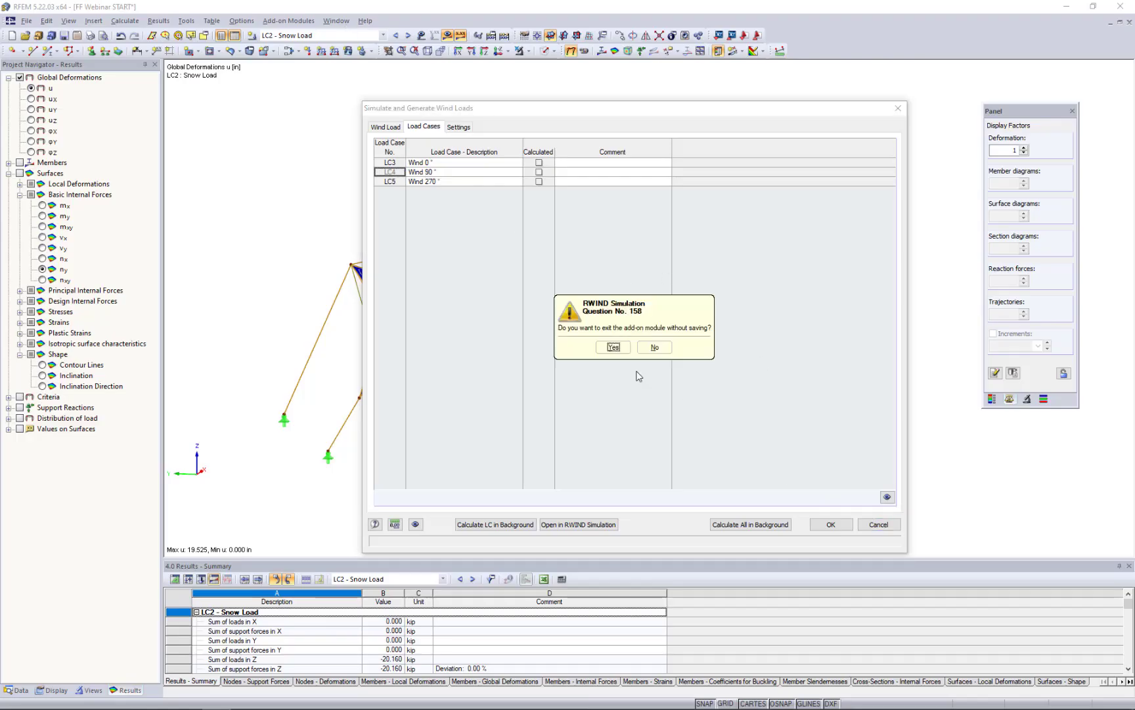
left_click(617, 348)
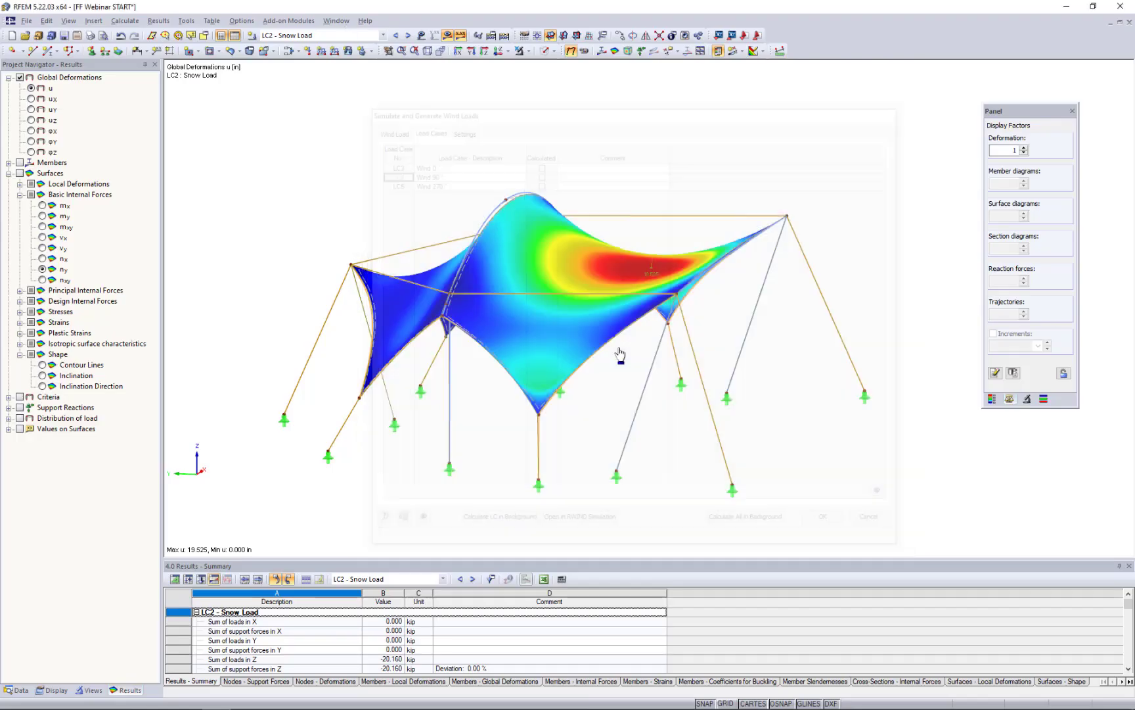
- Bring up the FF Webinar RWIND model and open its load cases and combinations for editing
left_click(336, 20)
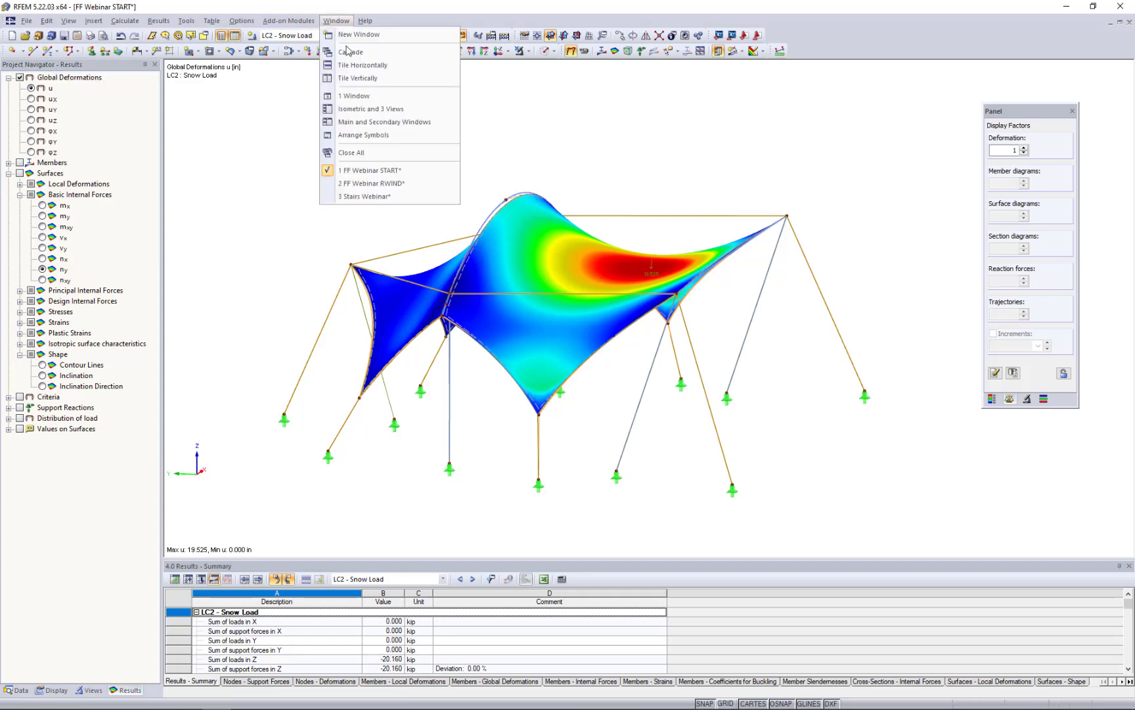
left_click(362, 188)
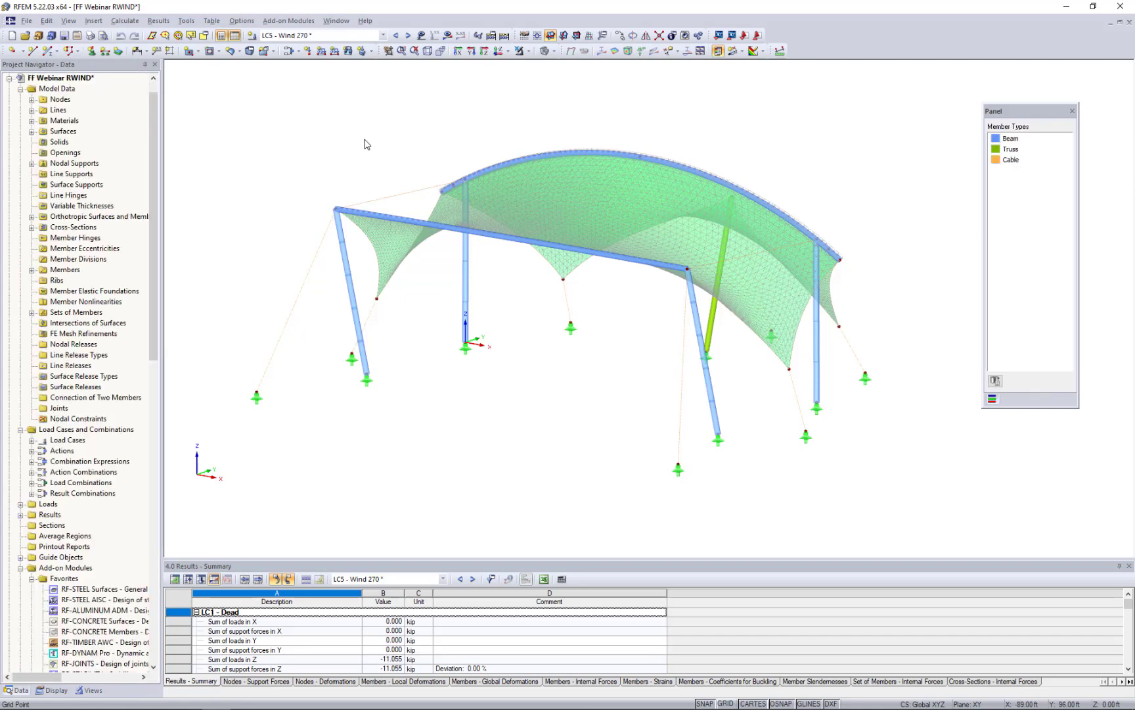
left_click(314, 36)
left_click(314, 37)
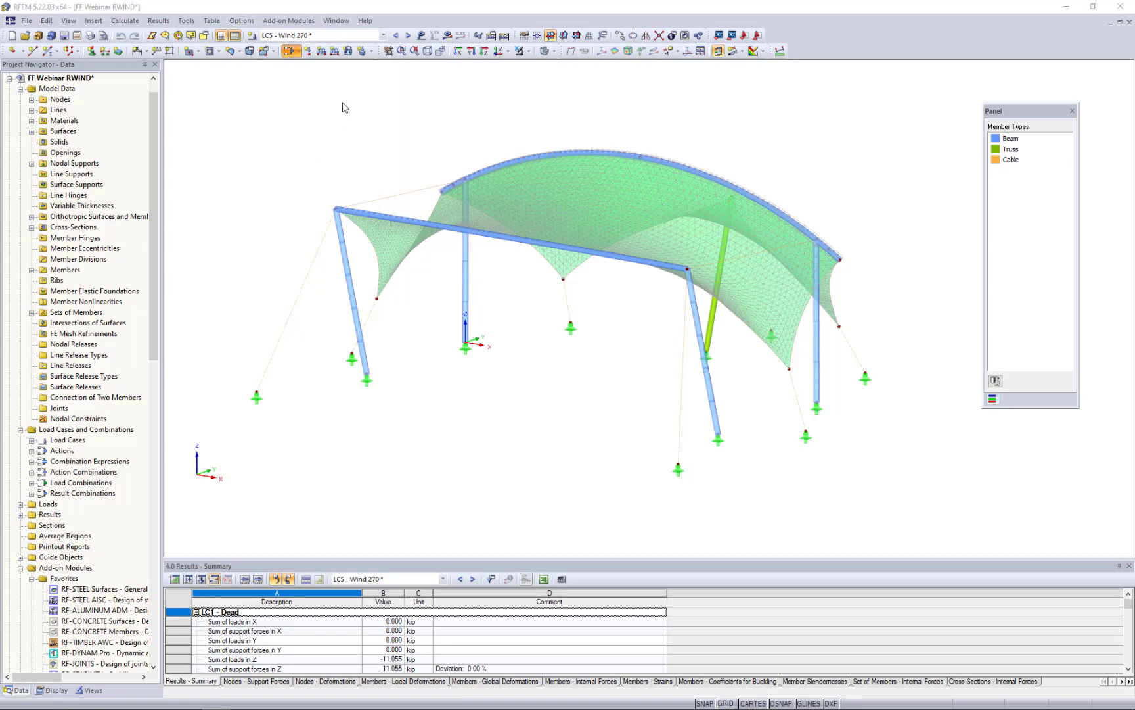
left_click(251, 35)
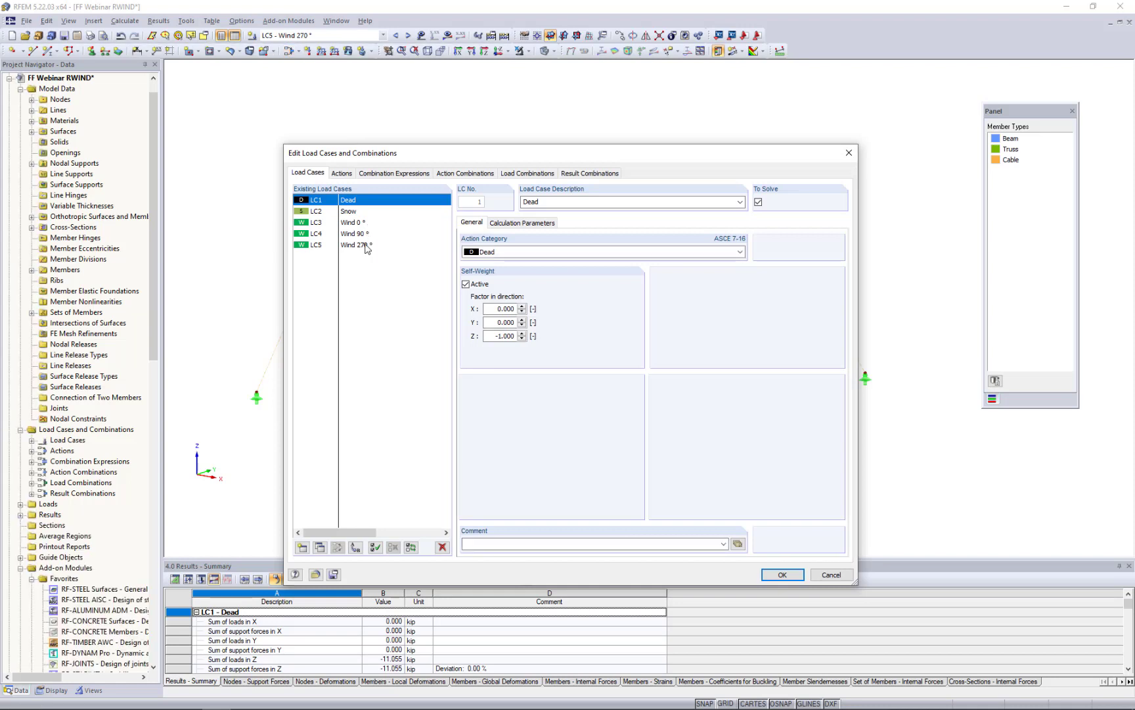
- Review the Wind 0°, 90° and 270° load cases and how they act within the Wind action
left_click(361, 223)
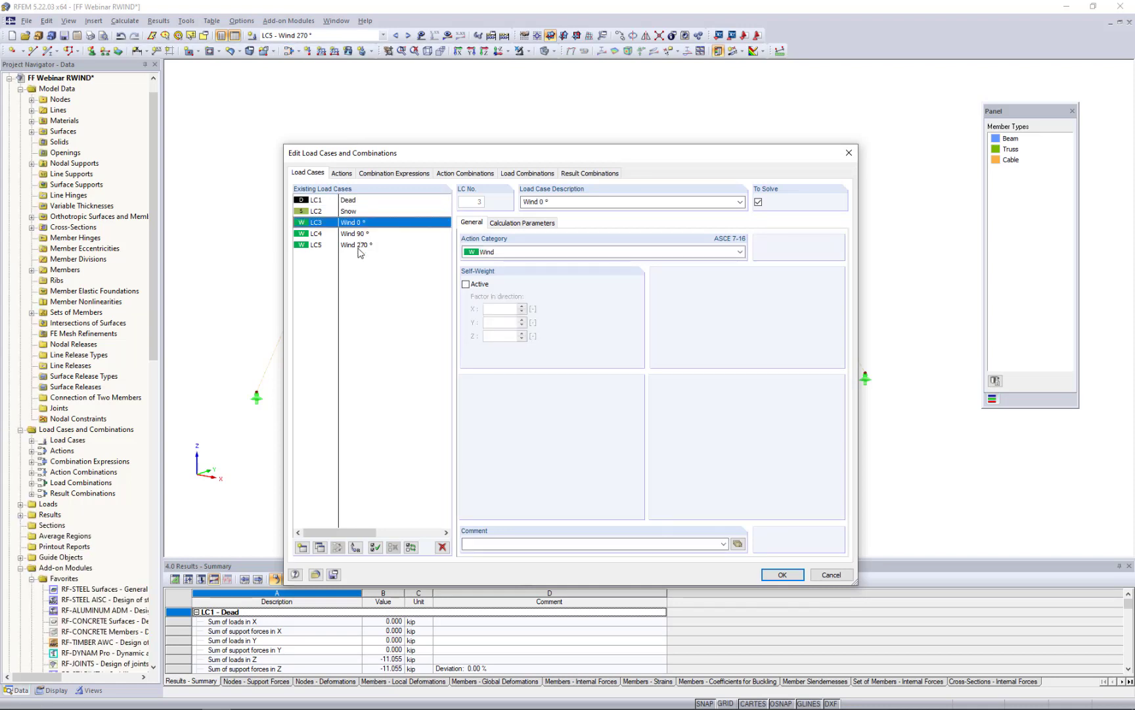
left_click(360, 249, "shift")
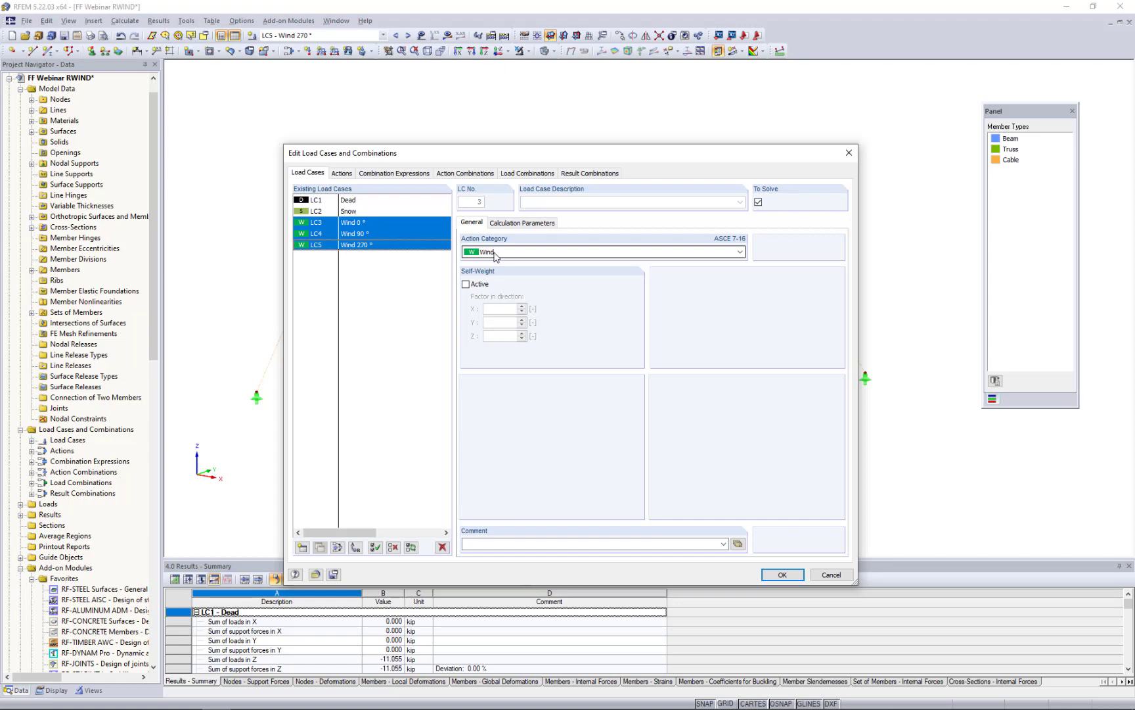
left_click(398, 314)
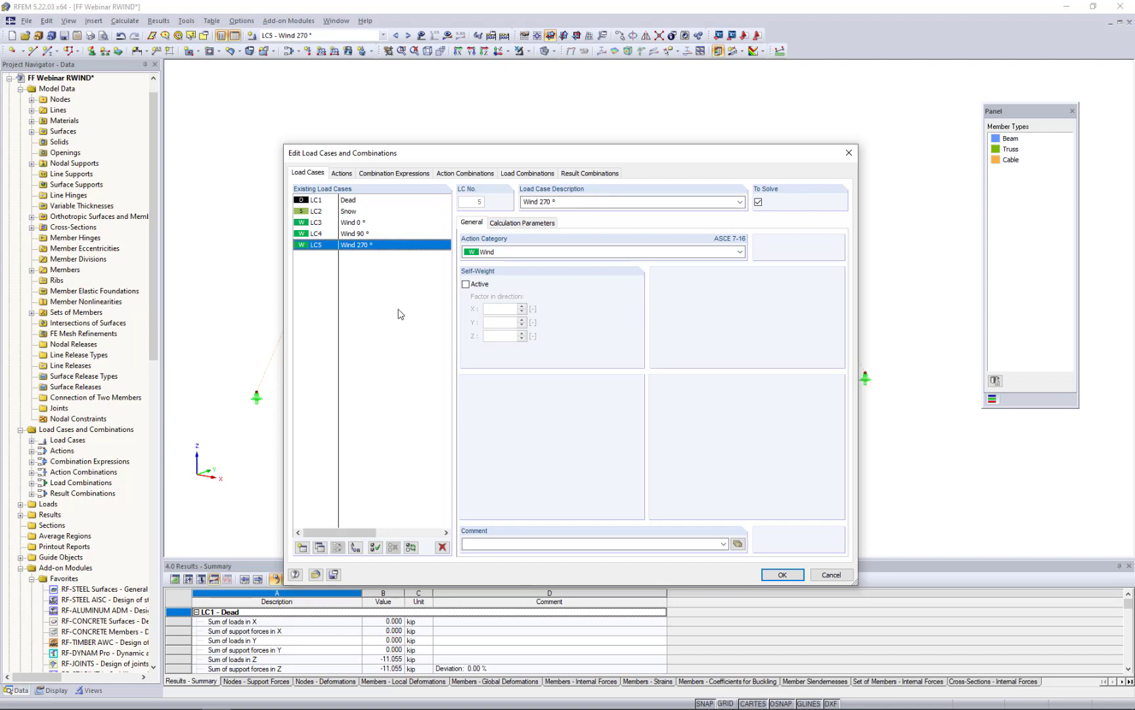
left_click(341, 173)
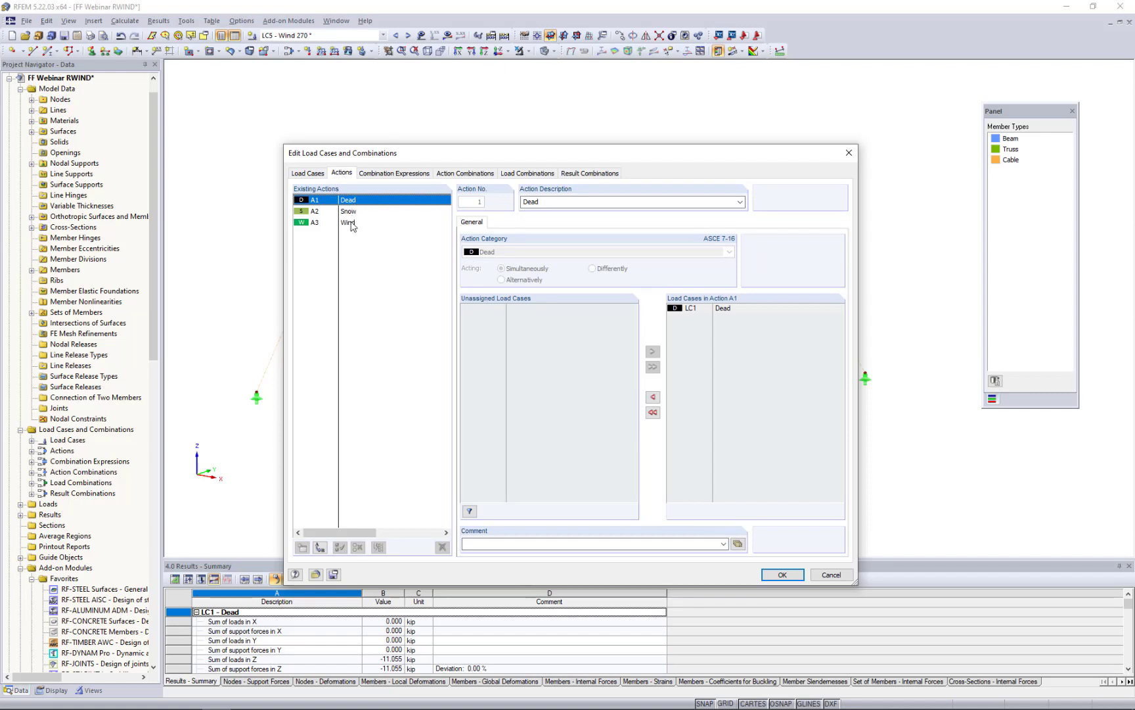
left_click(351, 223)
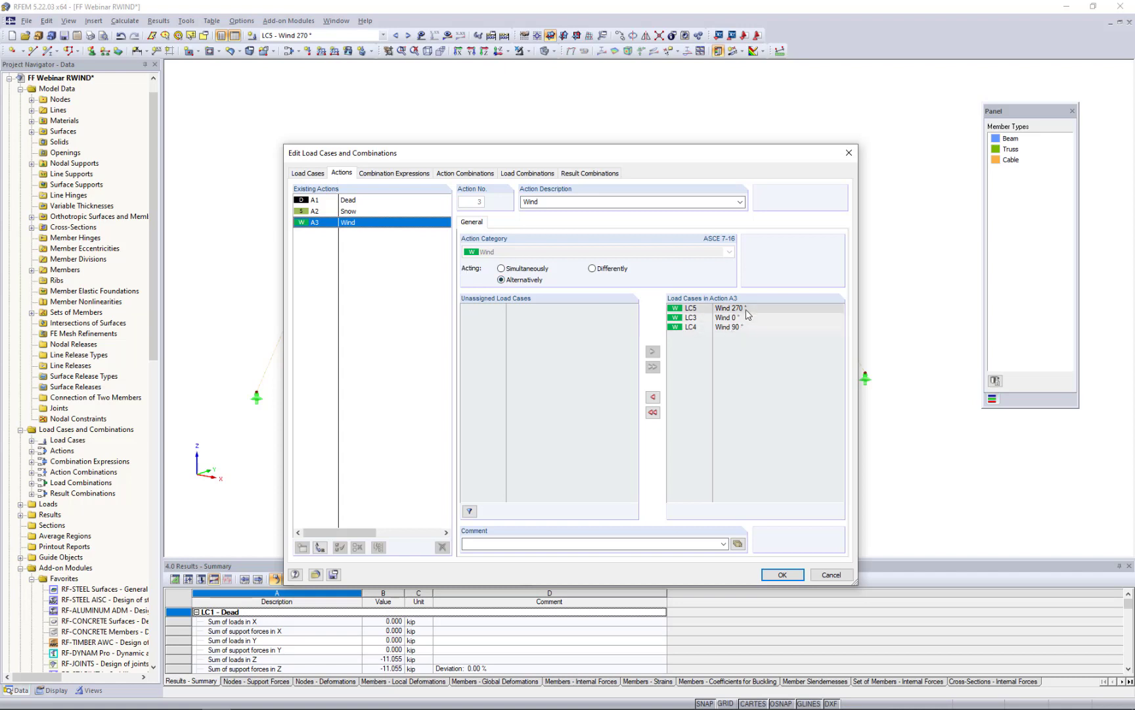
- Review the LRFD and ASD combination expressions, the generated load combinations and the calculation parameters of combination 1.4D
left_click(400, 176)
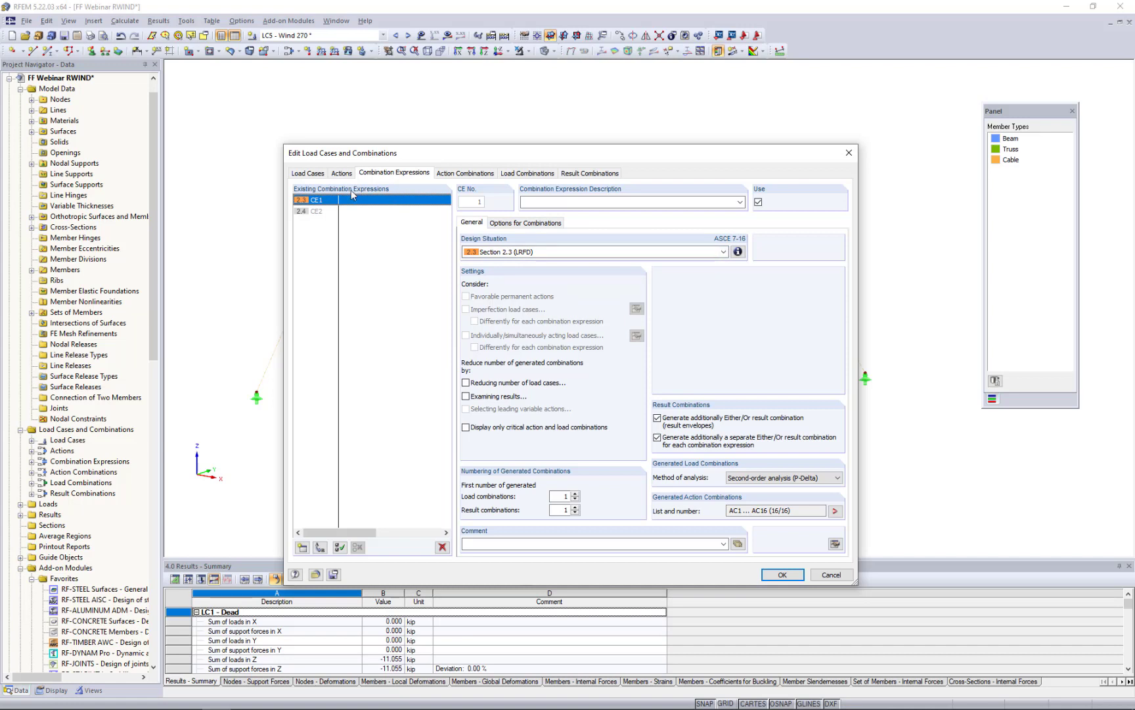
left_click(309, 213)
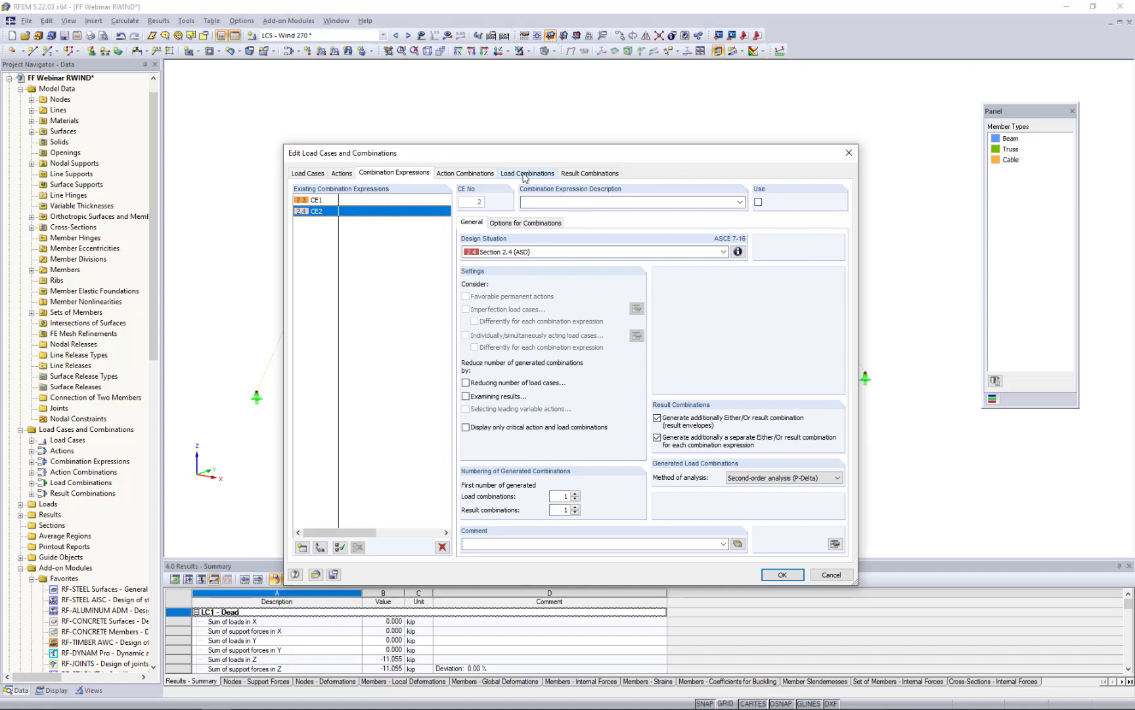
left_click(526, 174)
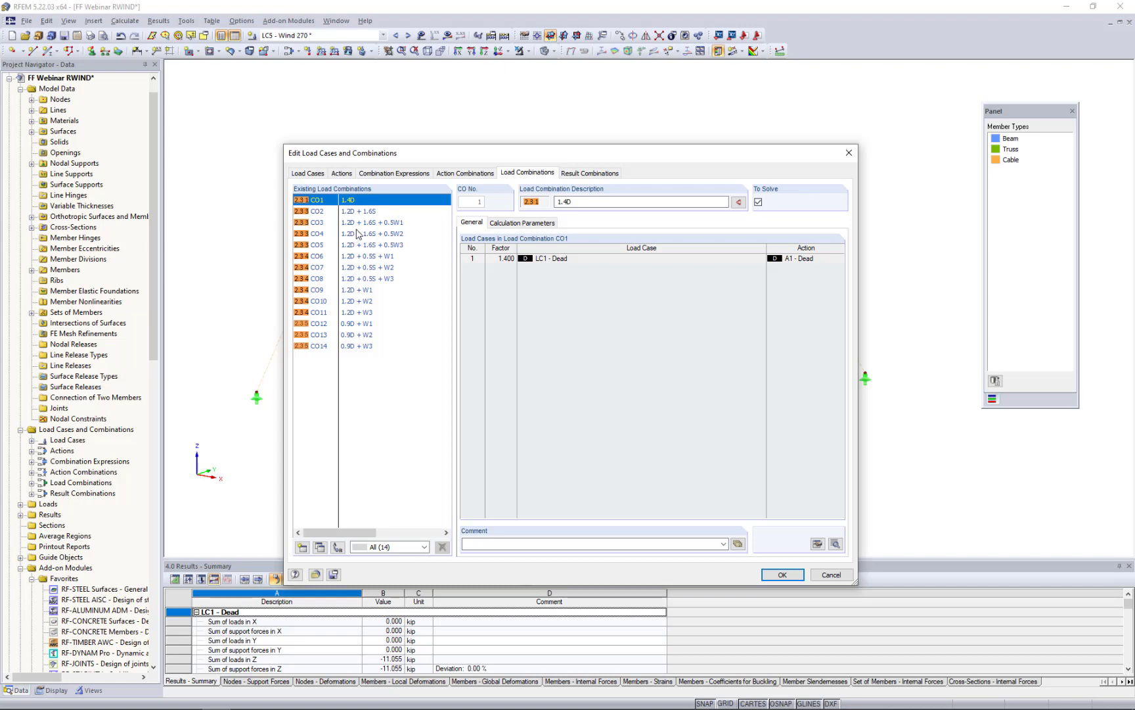
left_click(504, 227)
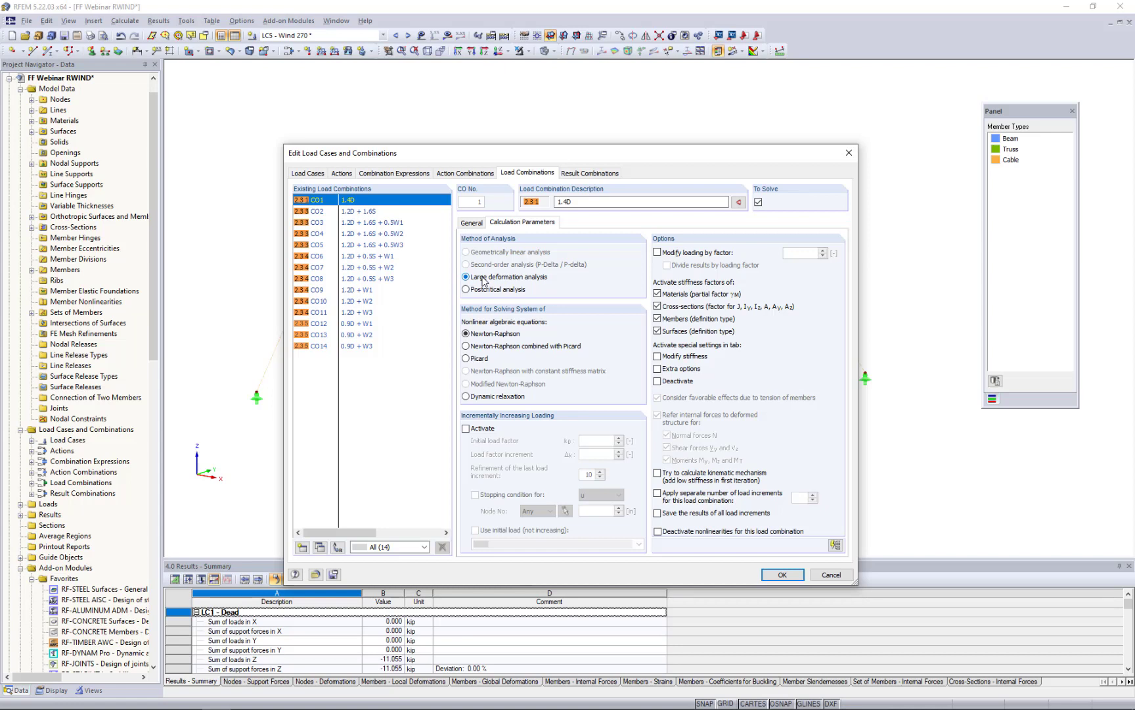
- Exit the load cases and combinations dialog without saving, and limit the visible model to the beam and truss member types
left_click(830, 575)
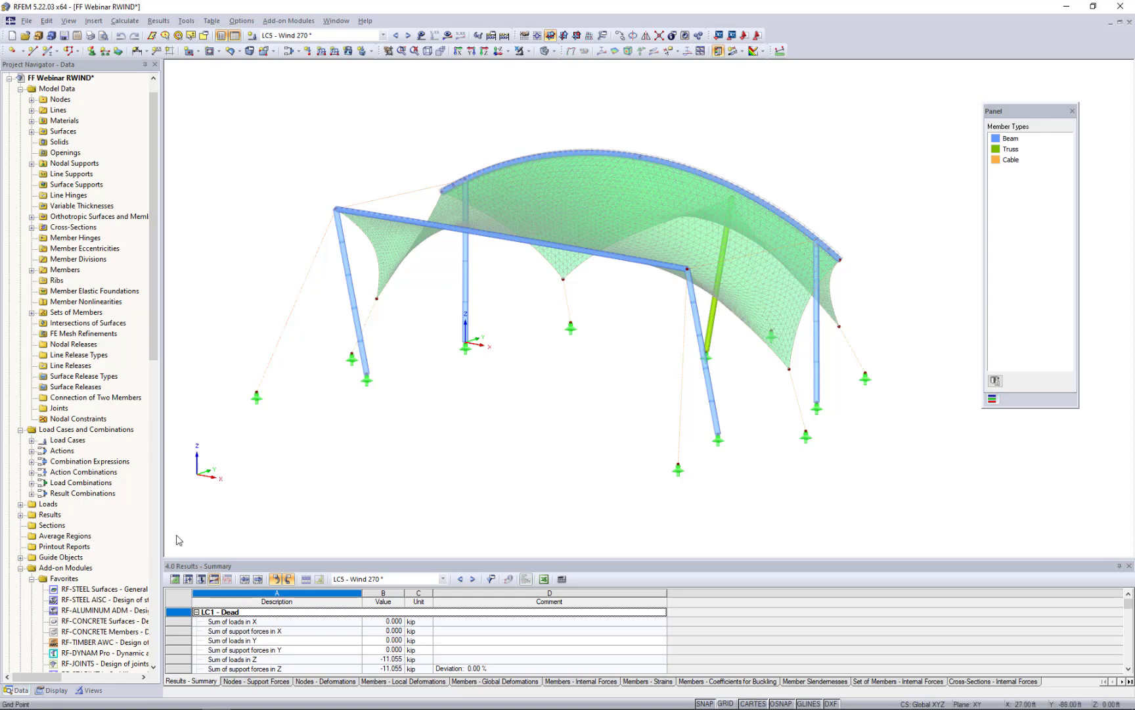
left_click(88, 690)
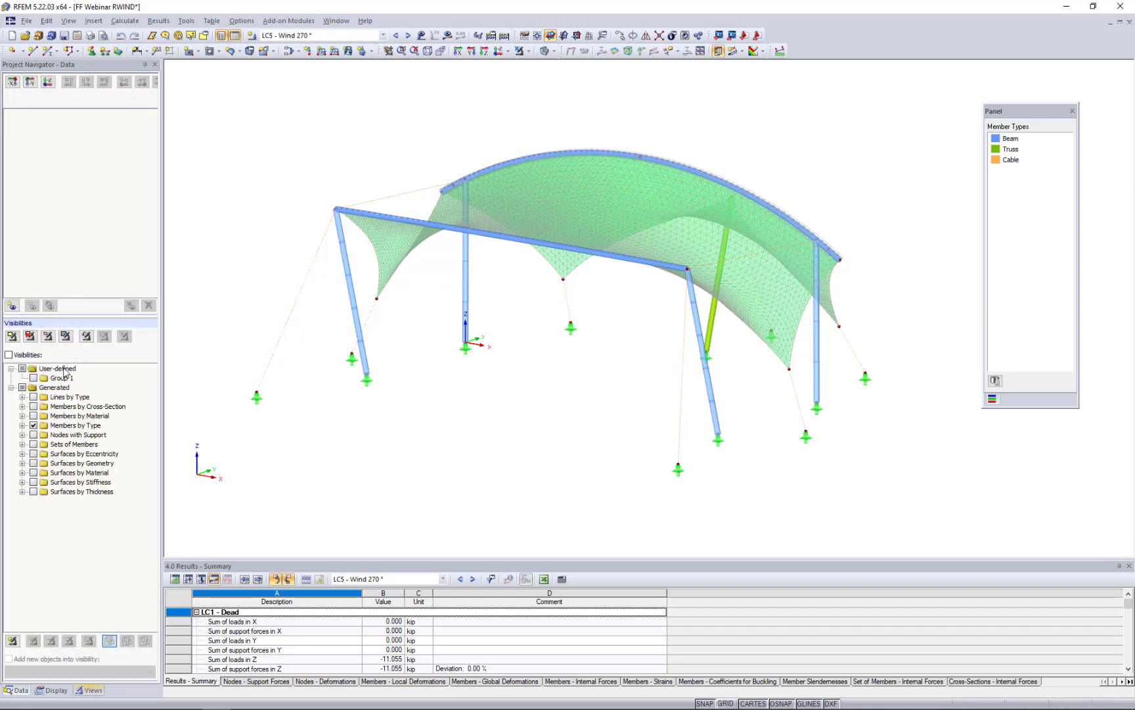
left_click(23, 425)
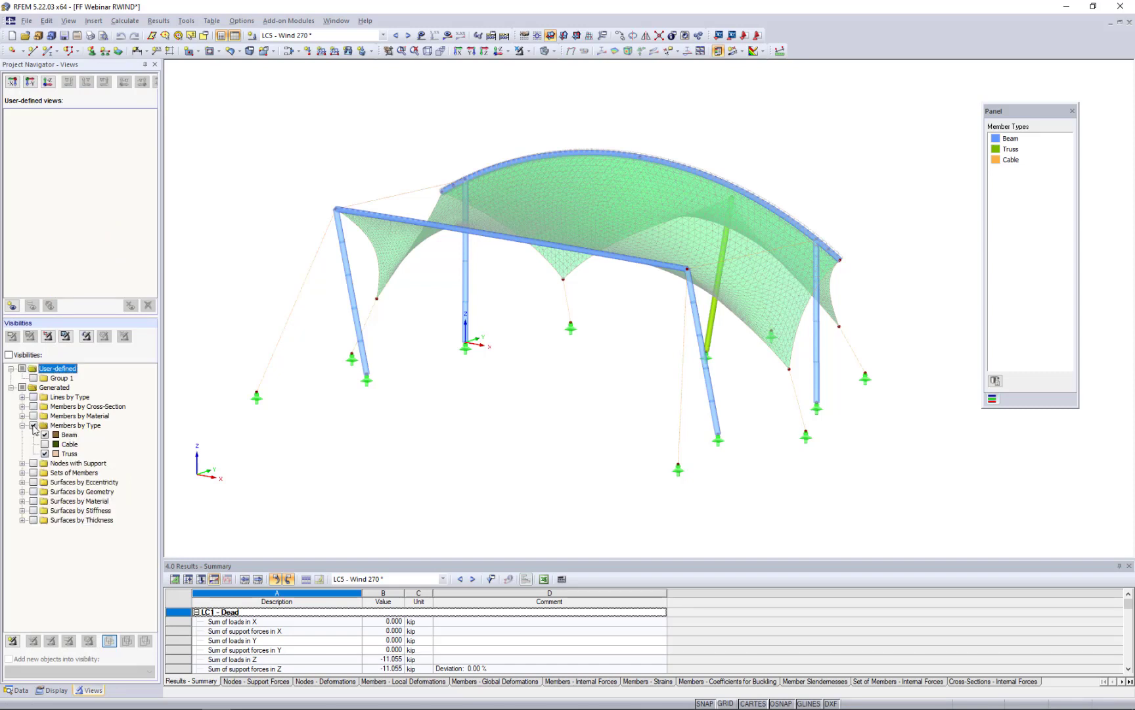
left_click(33, 425)
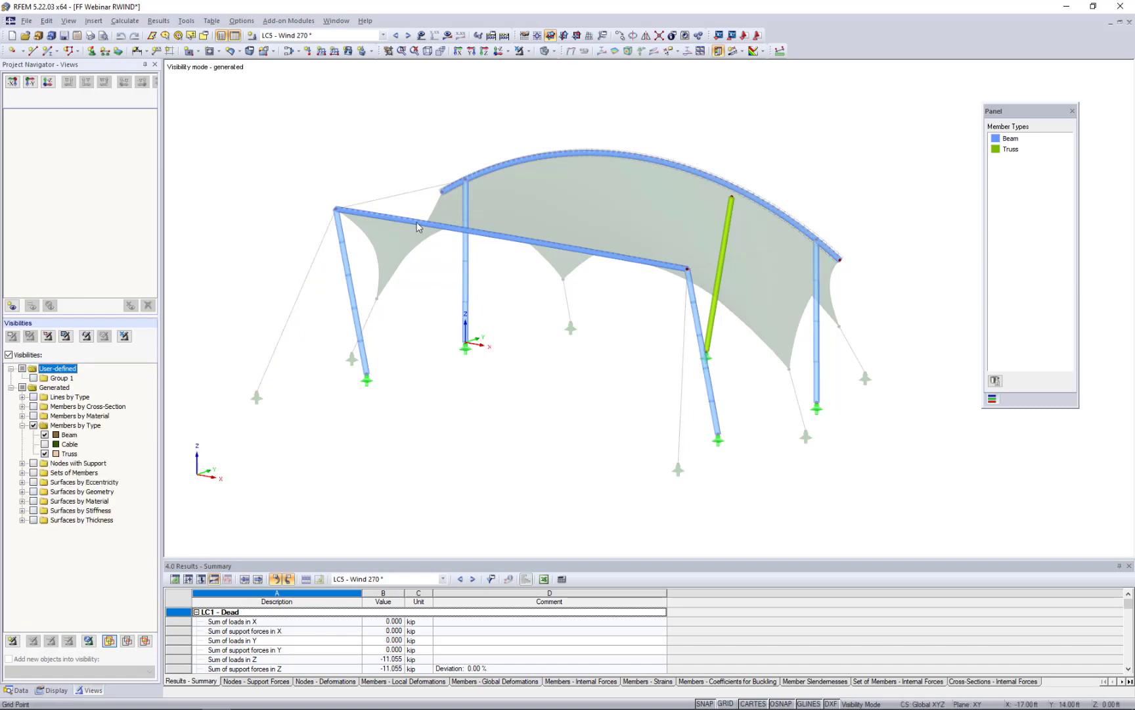
- Display the LC5 Wind 270° loads and examine how they are distributed along the beams and truss
left_click(421, 36)
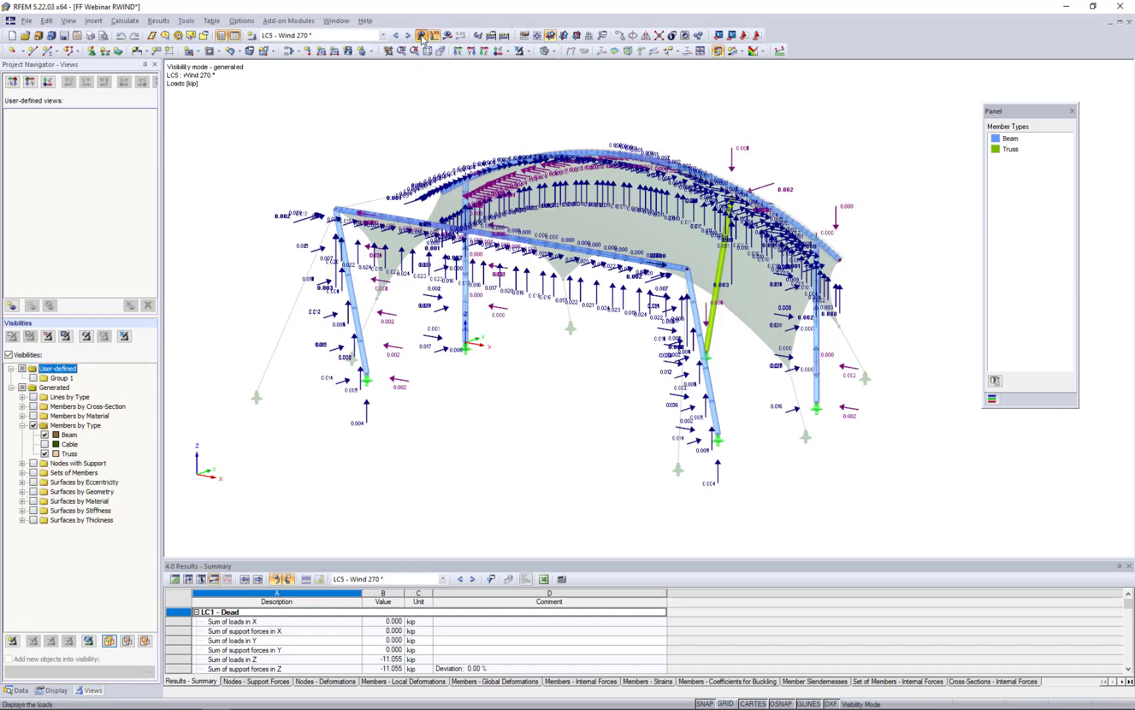
middle_click_drag(515, 346, 492, 369)
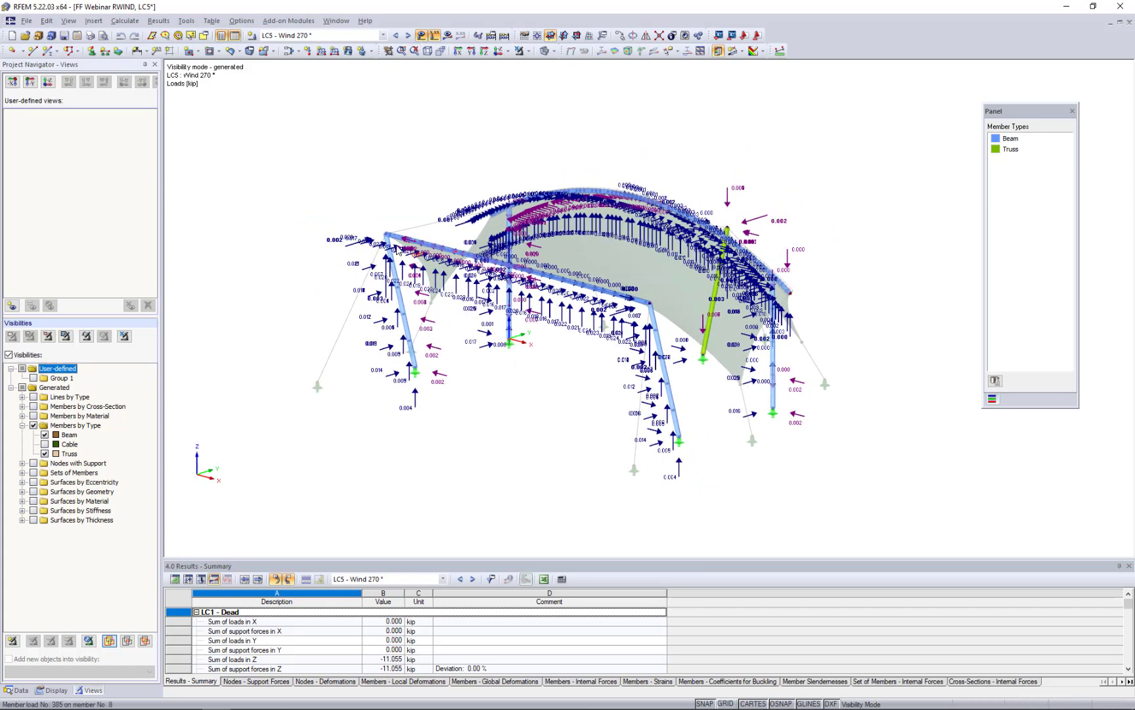
scroll(398, 248, "up", 4)
scroll(398, 247, "up", 1)
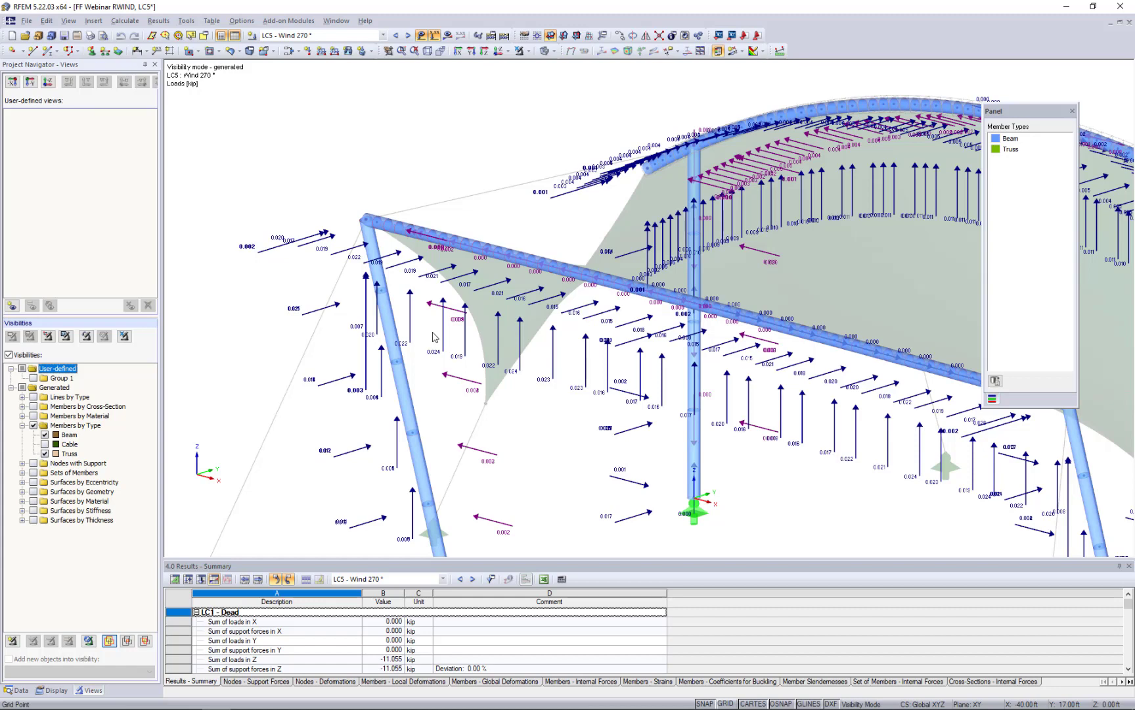
scroll(434, 338, "down", 5)
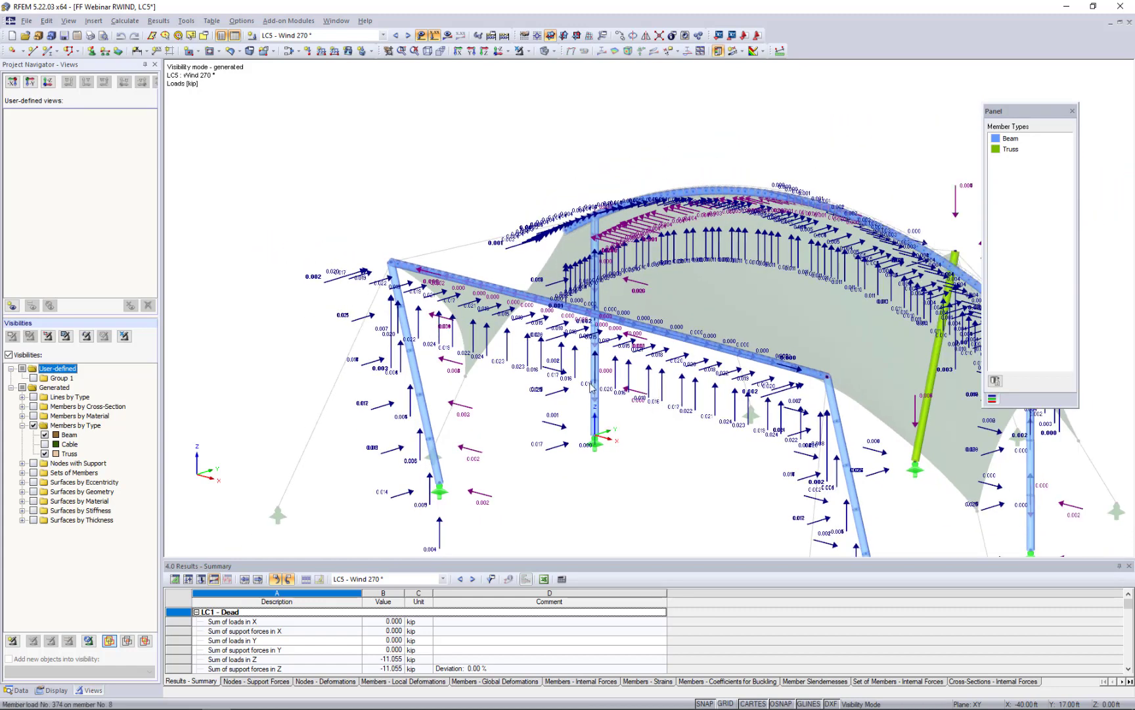
middle_click_drag(627, 374, 514, 351)
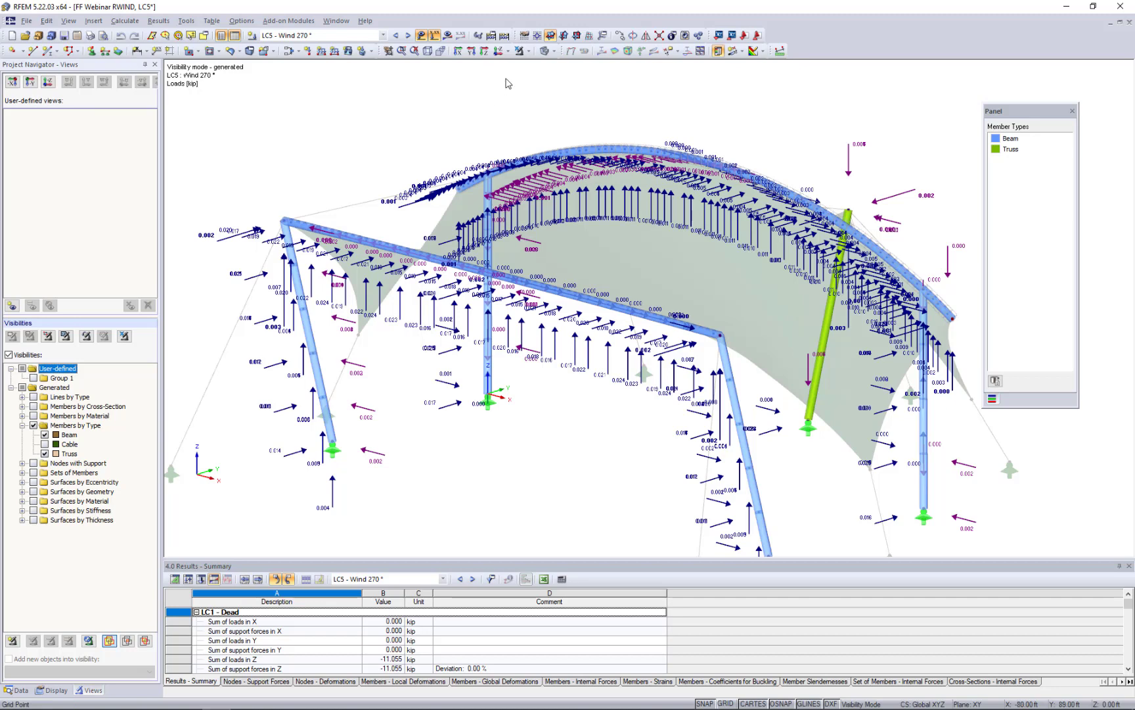
- Restore visibility of the whole model, inspect the Wind 270° nodal loads on the membrane closely, and hide the loads
left_click(517, 53)
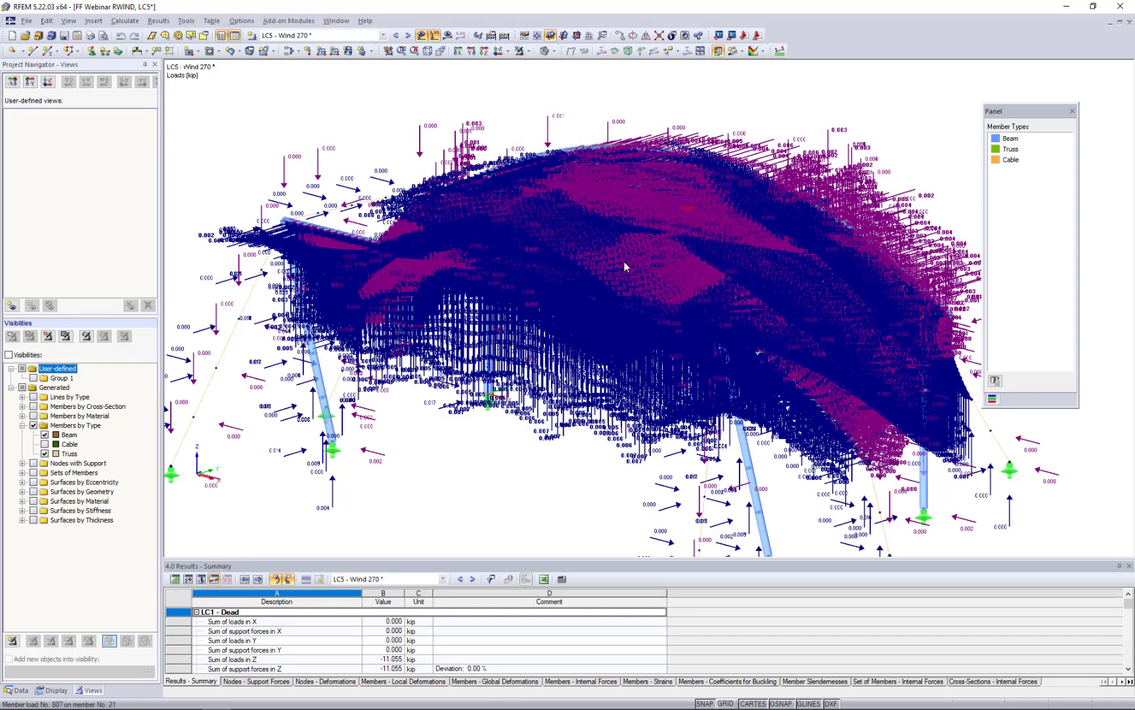
scroll(659, 281, "up", 8)
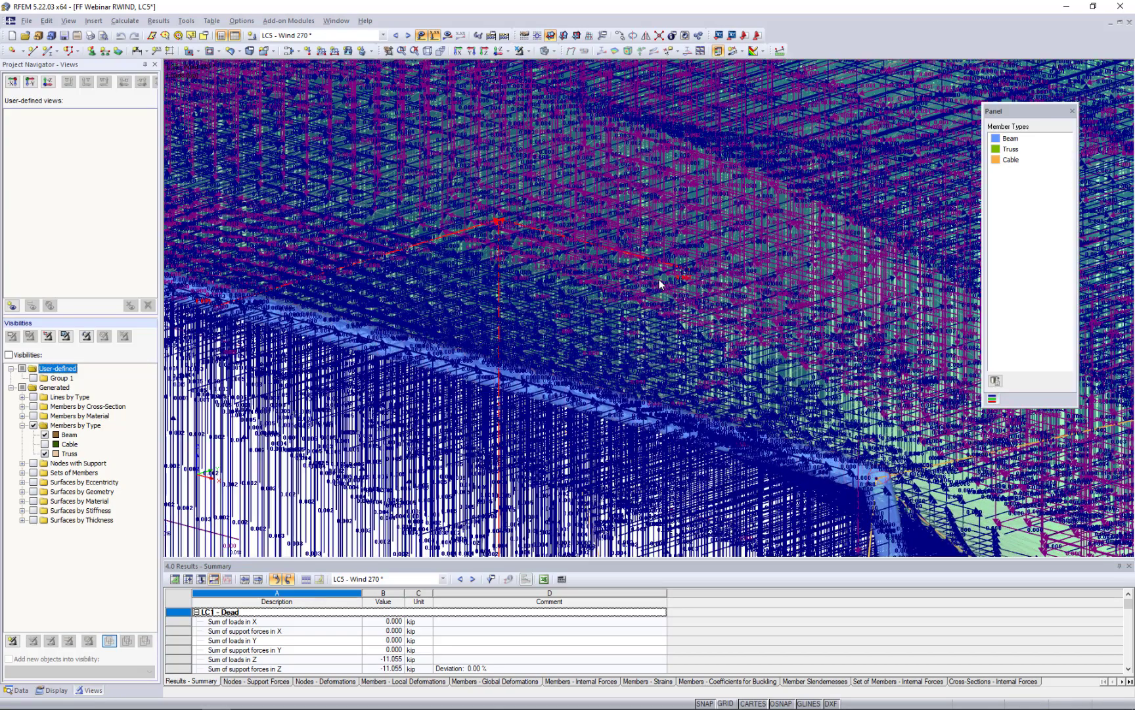
scroll(659, 281, "up", 4)
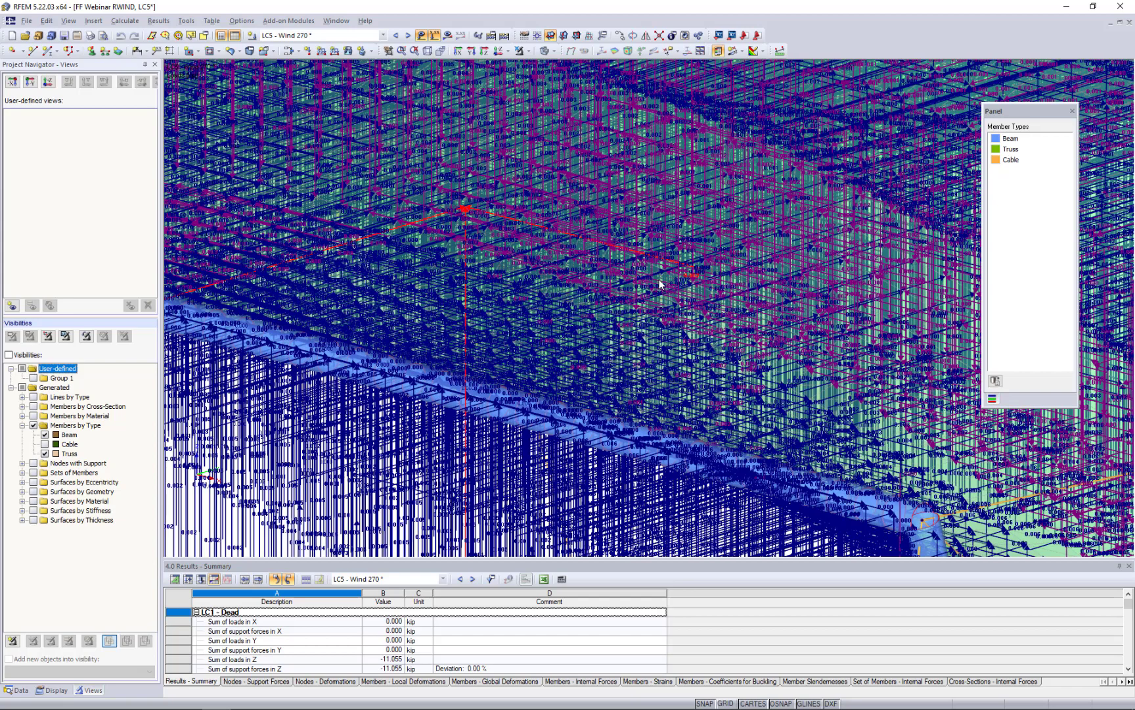
scroll(659, 282, "down", 10)
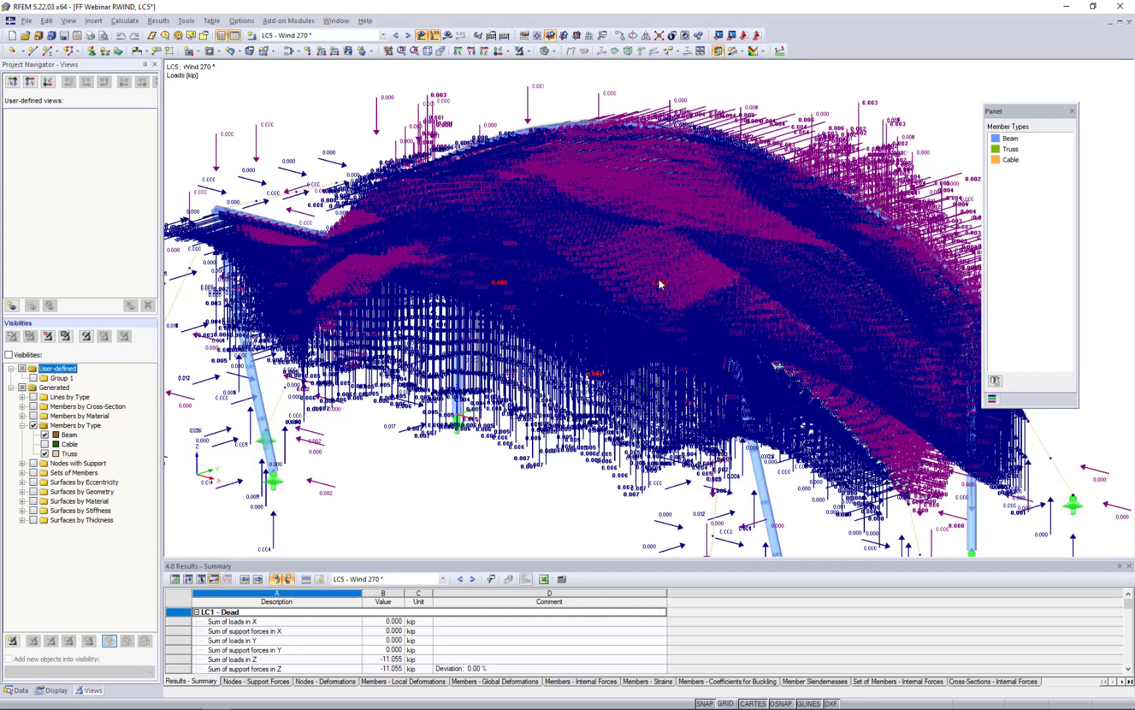
scroll(659, 282, "down", 5)
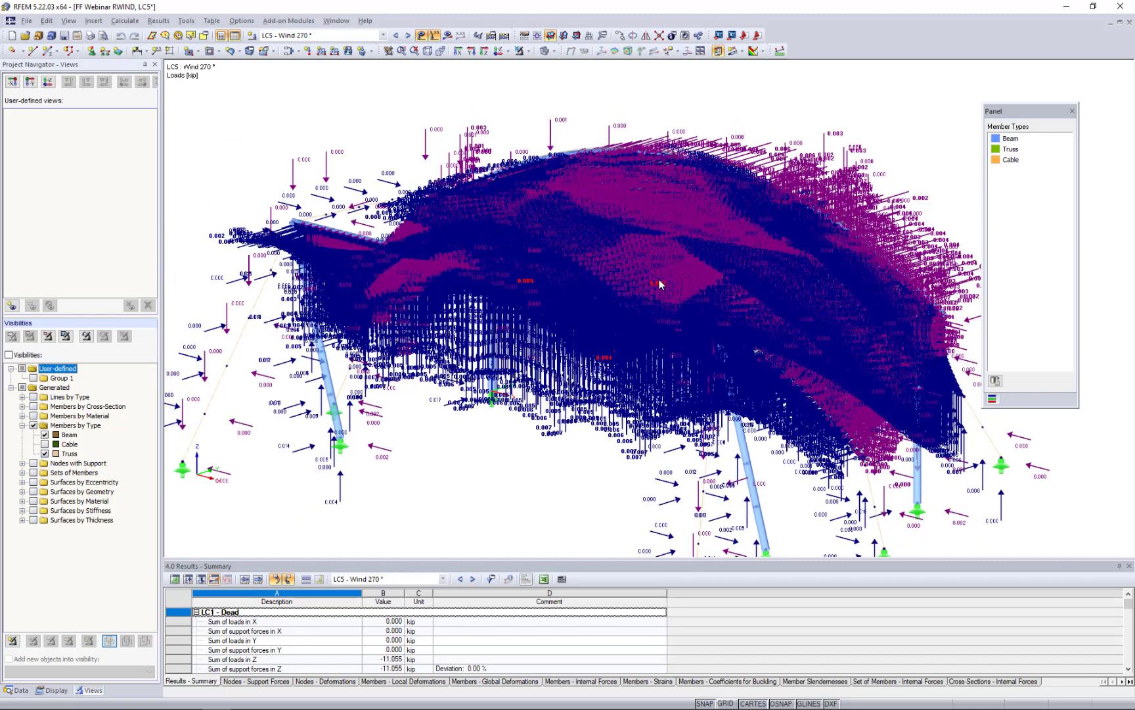
left_click(422, 37)
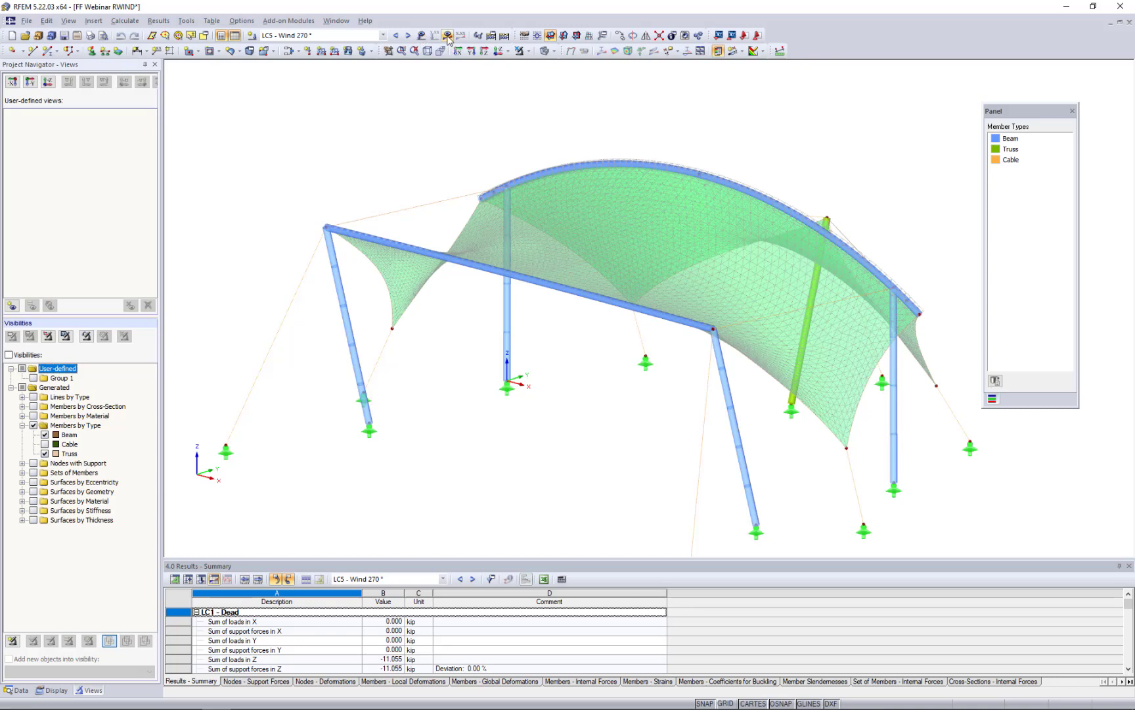
- Display the global deformations u for Wind 270° with a colour gradient and examine the deformed canopy from several sides
left_click(447, 36)
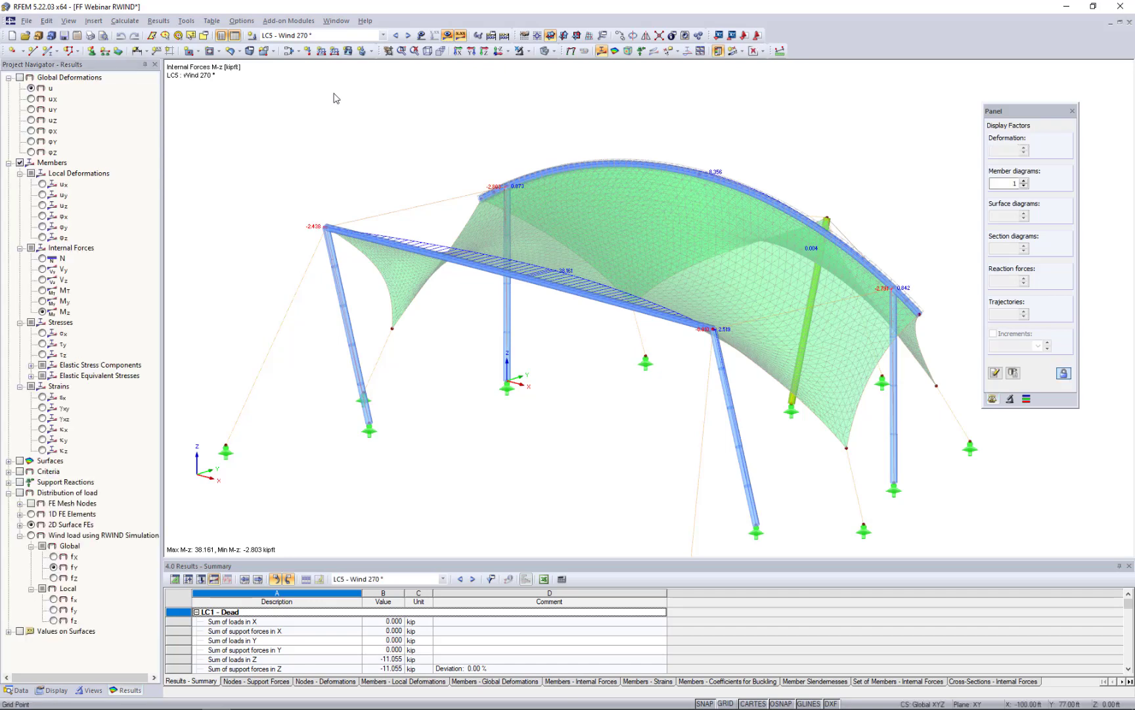
left_click(19, 77)
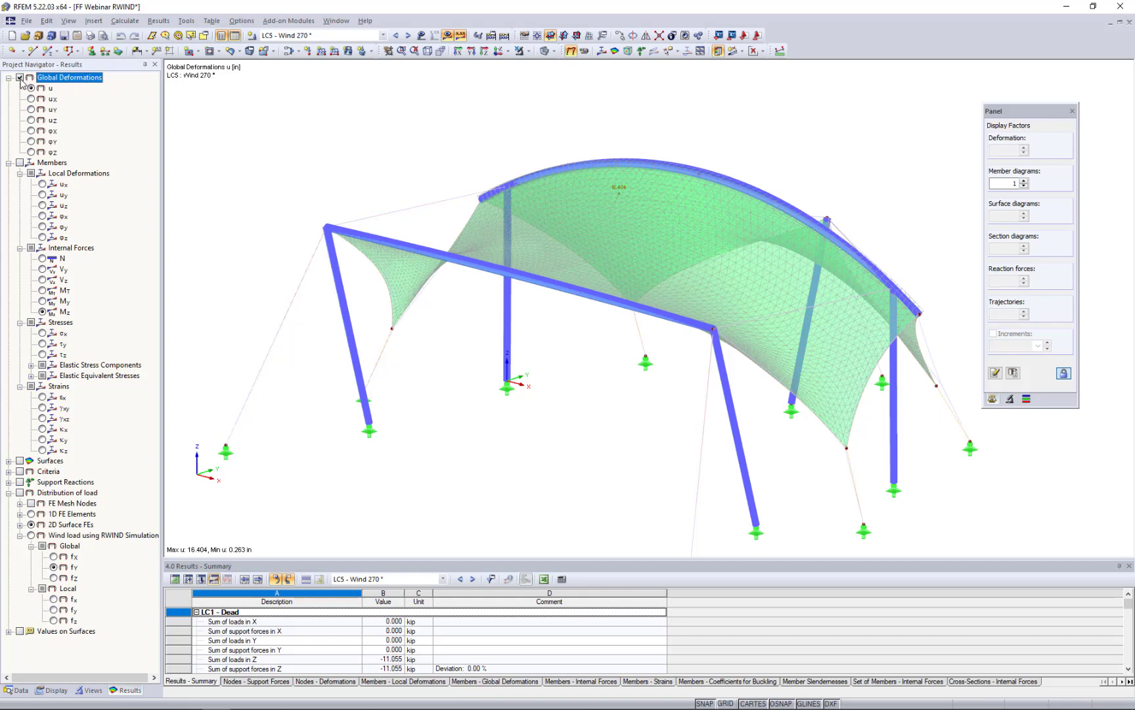
left_click(763, 53)
left_click(767, 66)
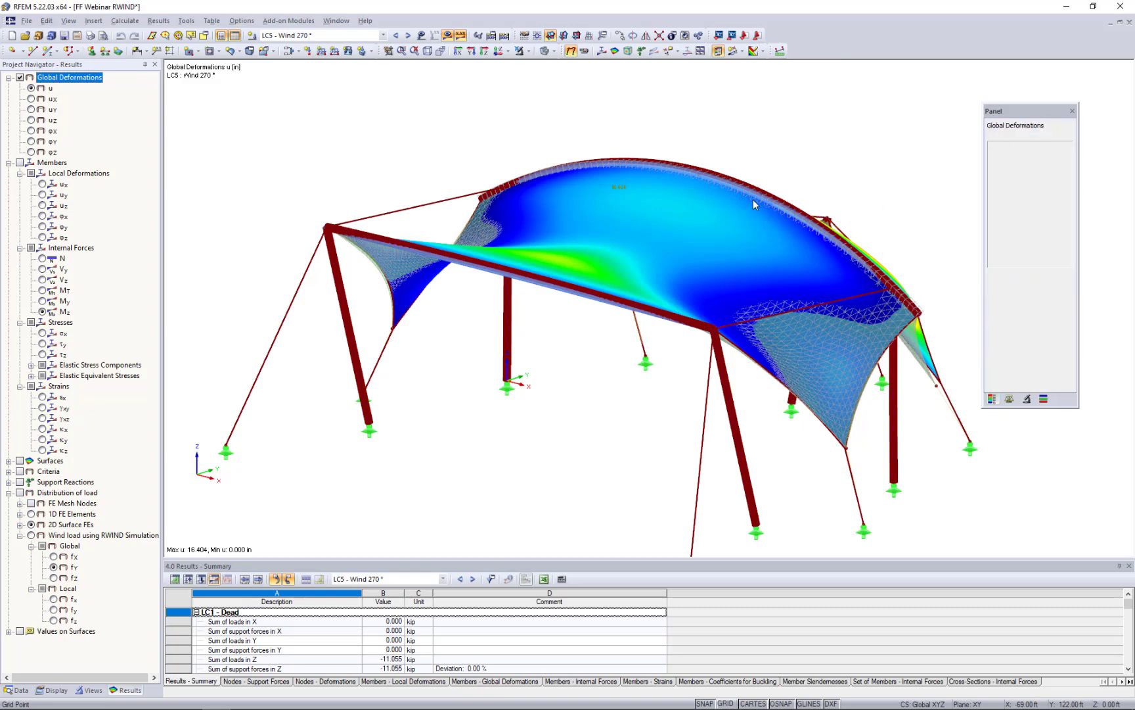
middle_click_drag(689, 218, 680, 149, "ctrl")
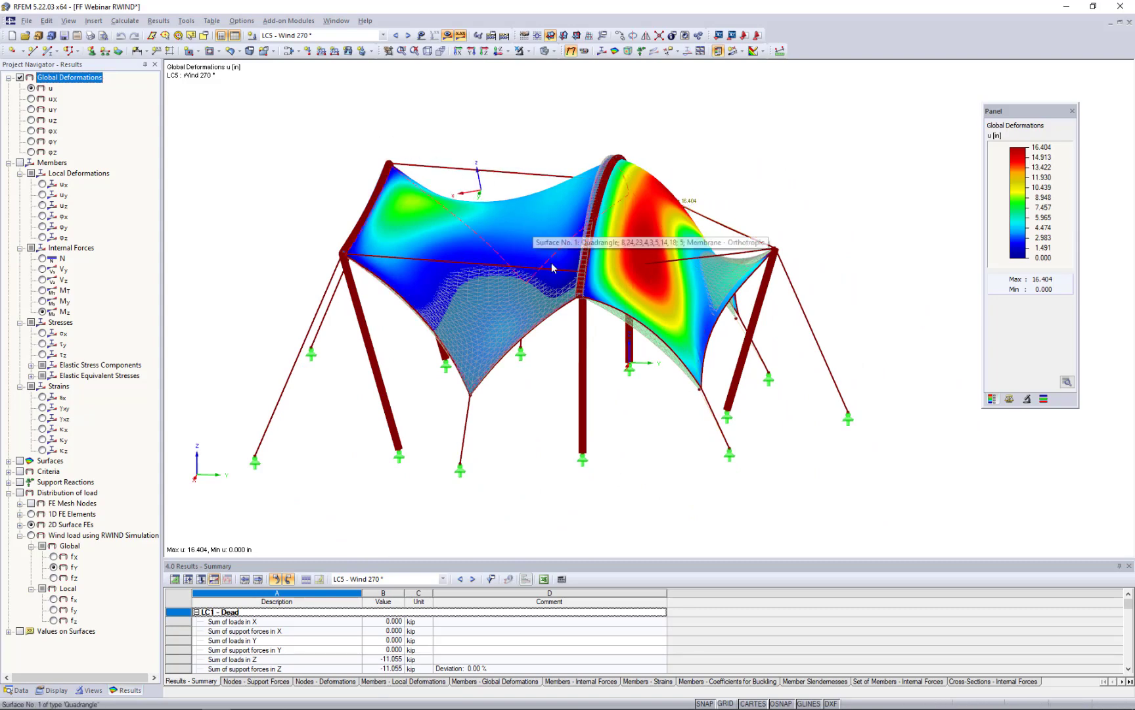
middle_click_drag(551, 263, 755, 402, "ctrl")
scroll(755, 401, "down", 1)
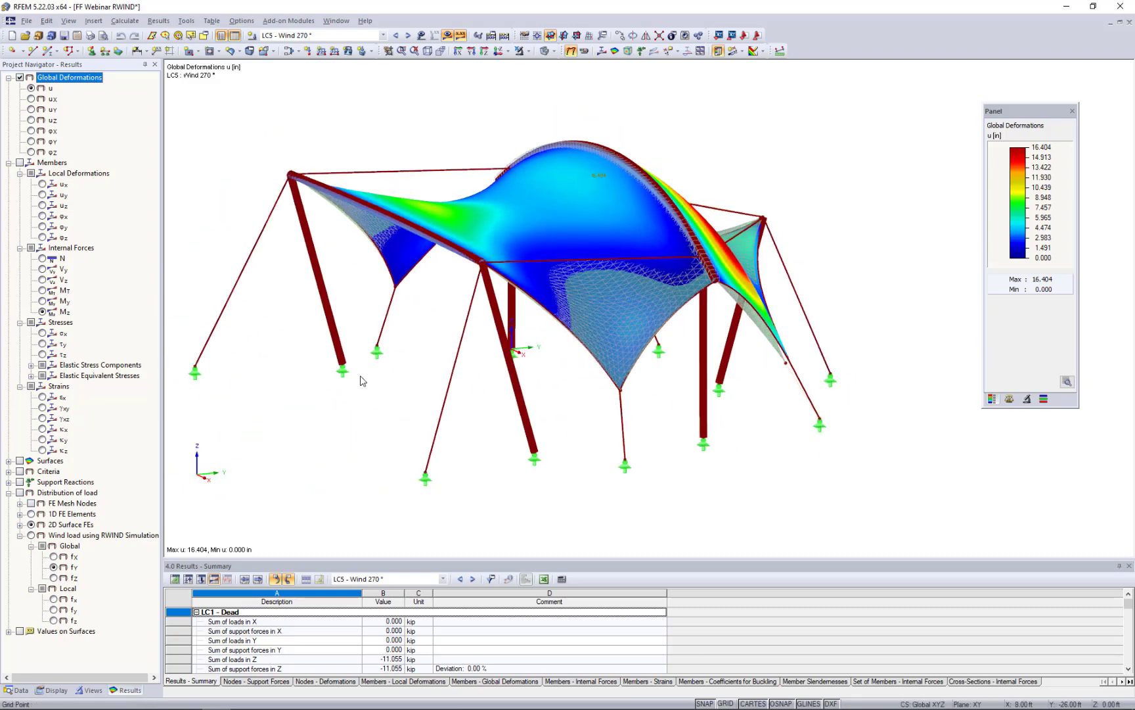
scroll(362, 380, "down", 1)
middle_click_drag(381, 405, 429, 408)
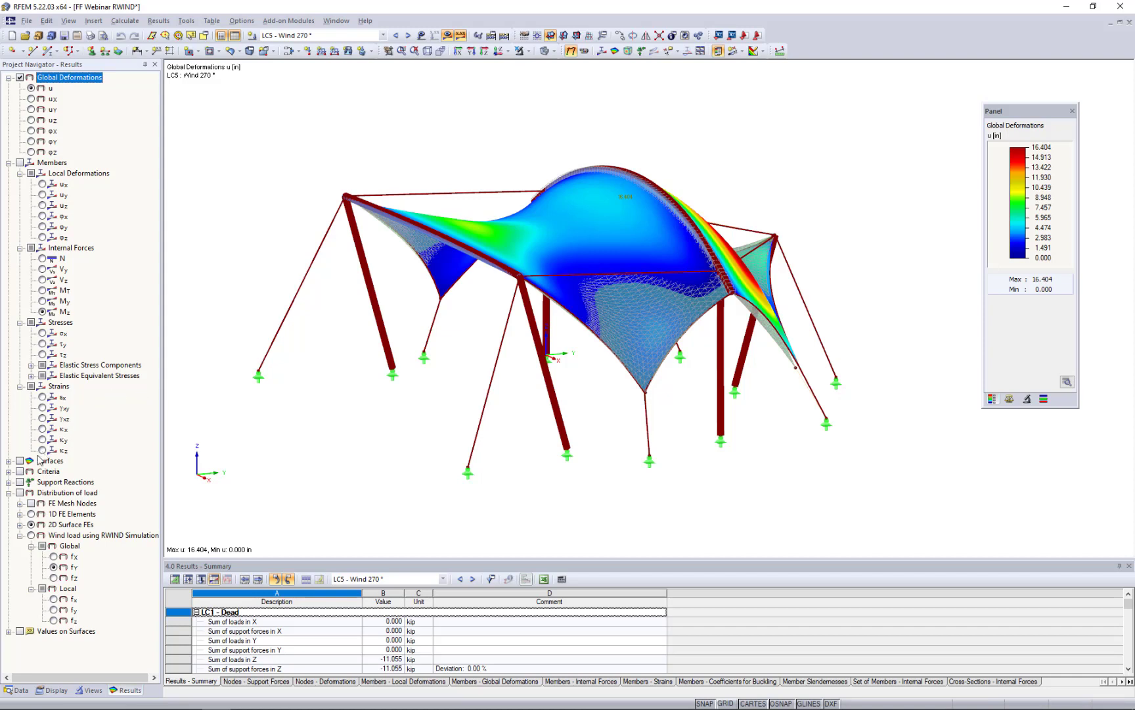
- Show the load distribution from the RWIND simulation for Wind 270° in global fX and examine it on the membrane
left_click(8, 163)
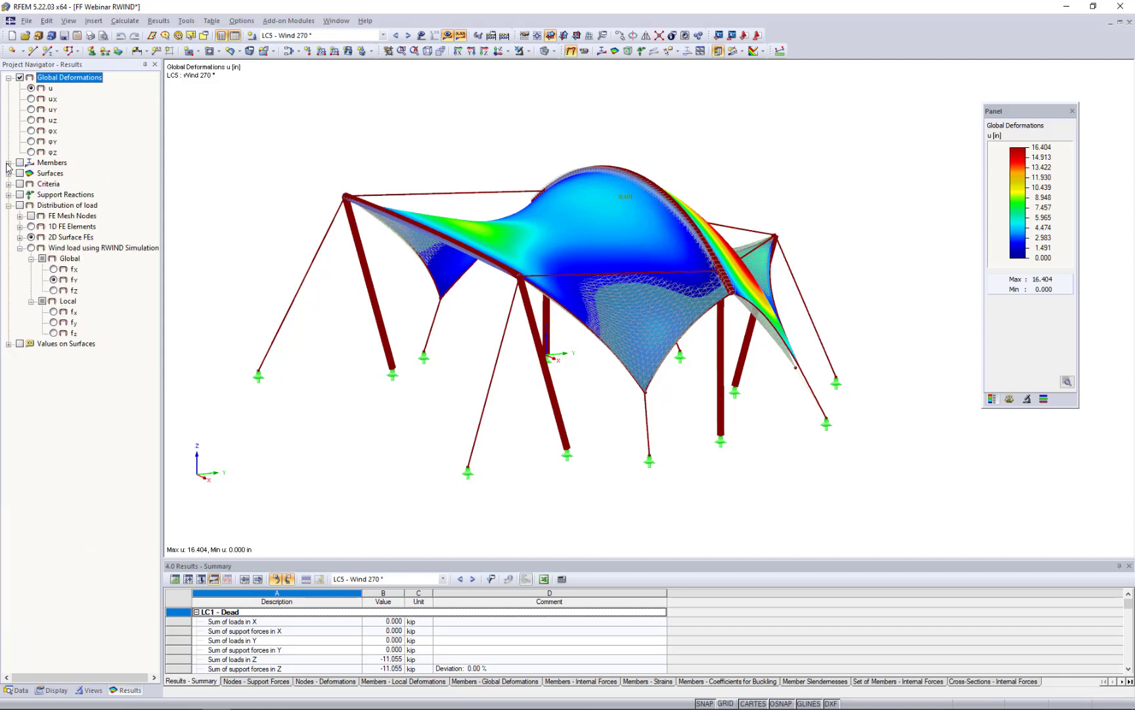
left_click(20, 206)
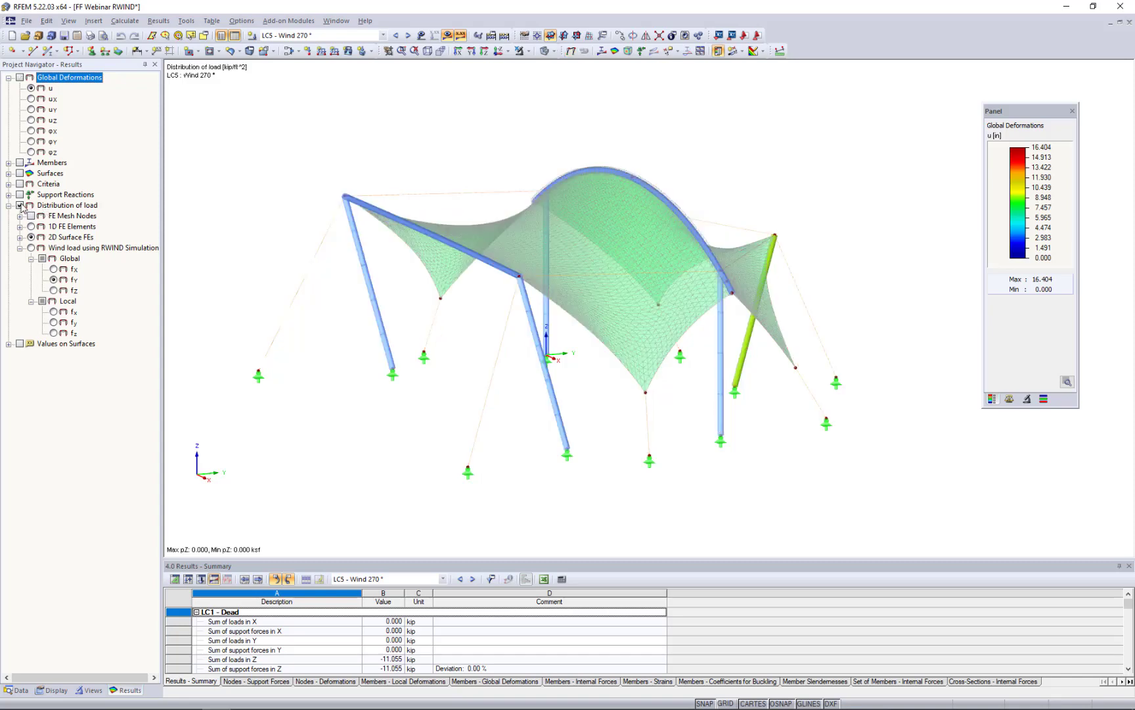
left_click(54, 269)
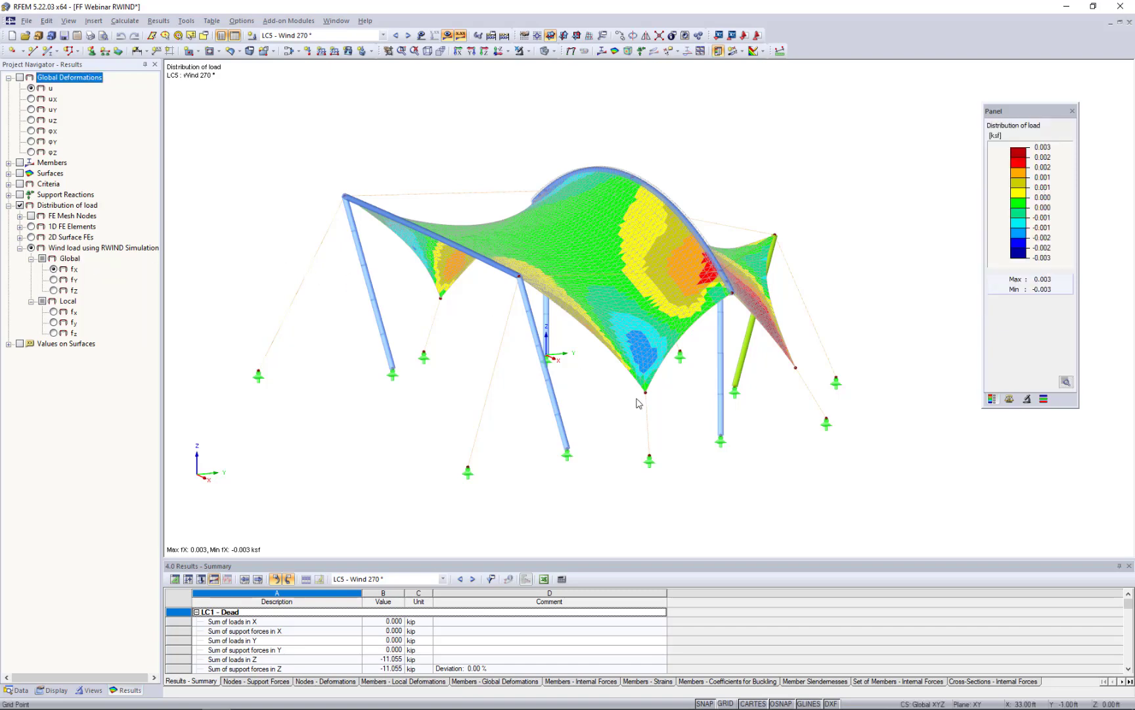
middle_click_drag(637, 403, 519, 397, "ctrl")
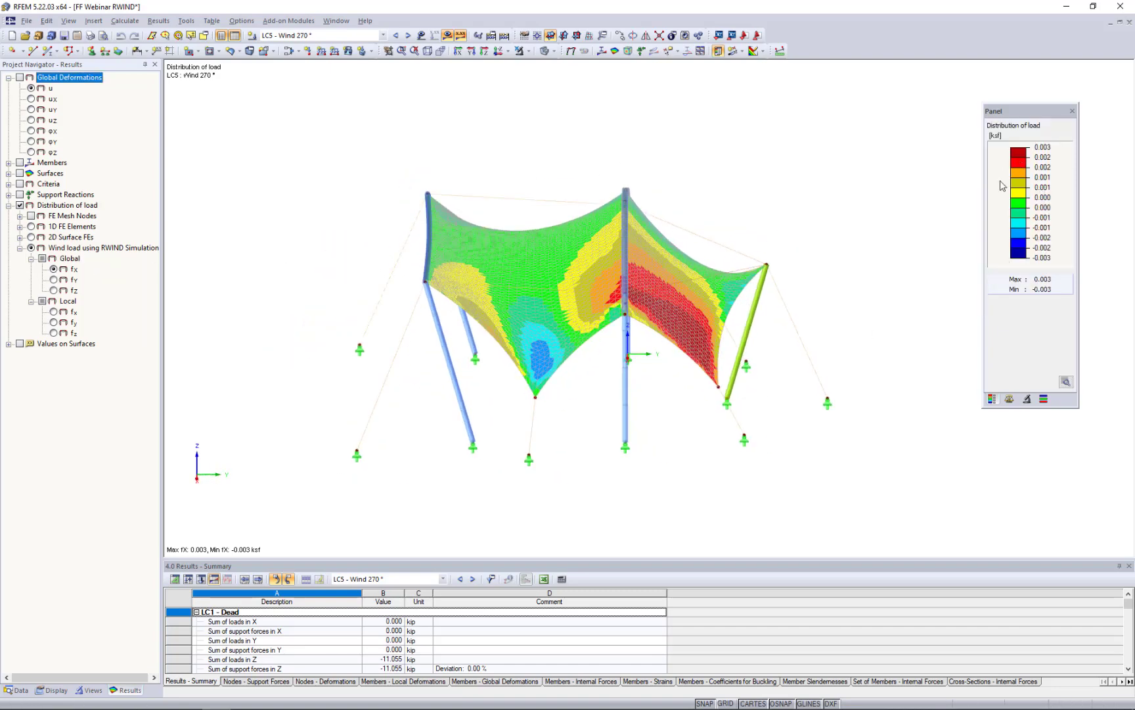
- Switch the RWIND wind load distribution to global fY and examine both the windward and leeward membrane surfaces
left_click(54, 280)
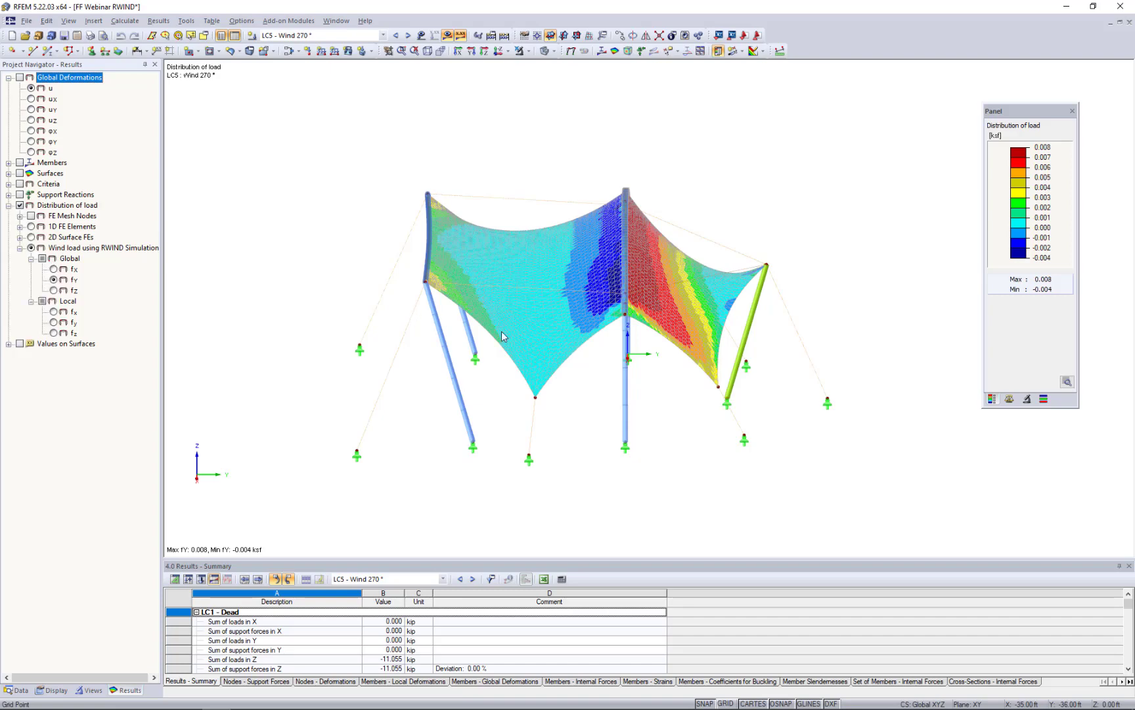
middle_click_drag(588, 380, 615, 384, "ctrl")
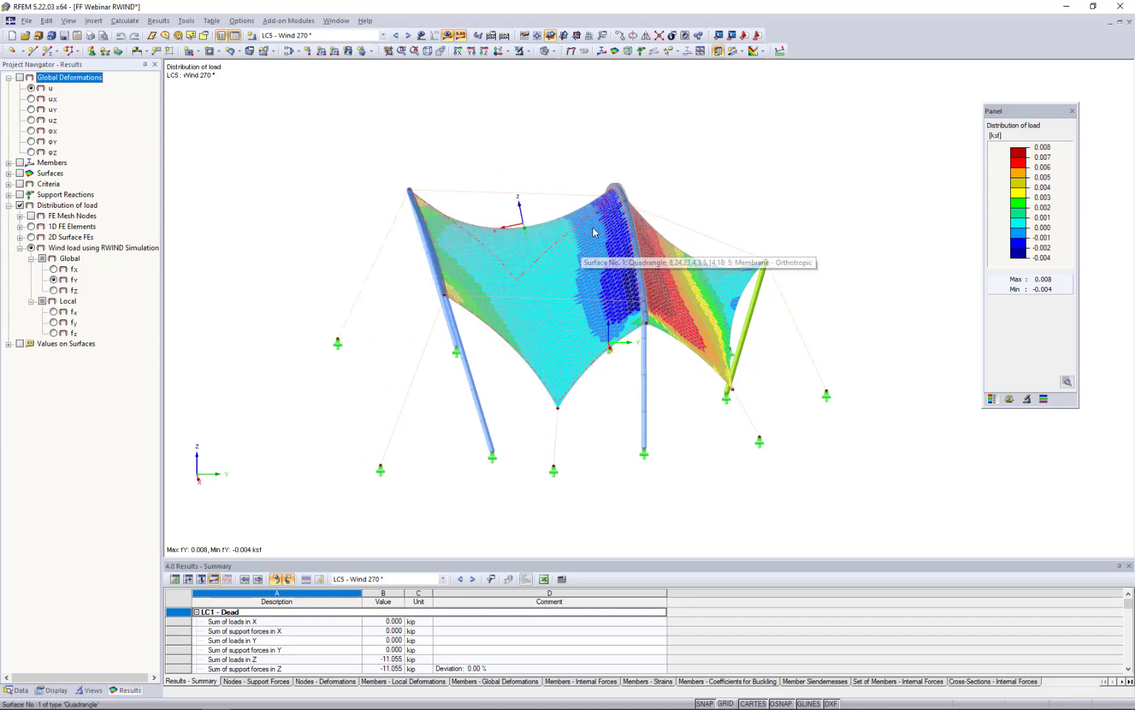
middle_click_drag(775, 358, 540, 380, "ctrl")
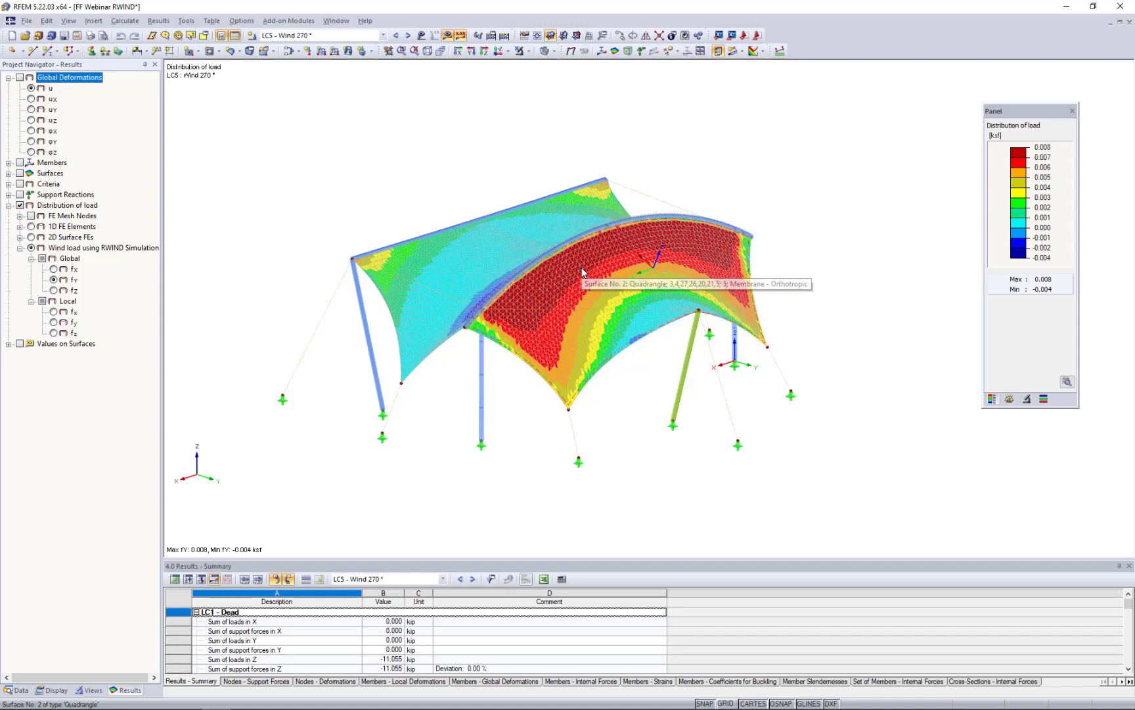
middle_click_drag(458, 393, 804, 398, "ctrl")
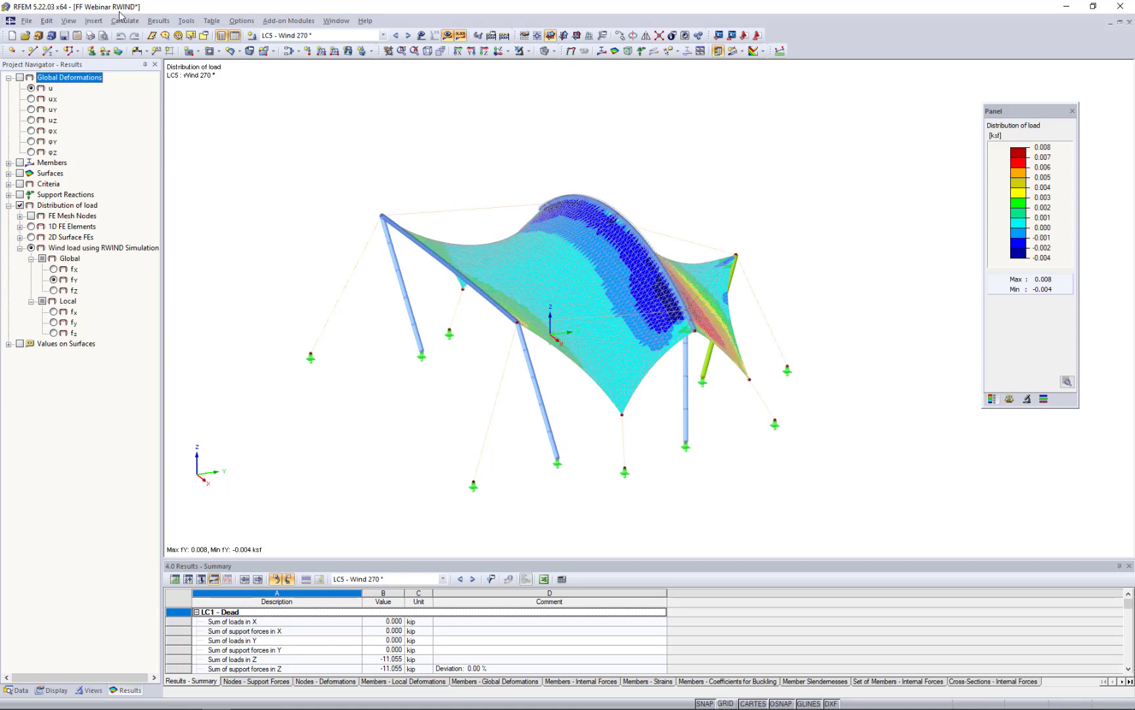
- Select load combination CO5 (1.2D + 1.6S + 0.5W3) and examine its global deformations u
left_click(313, 36)
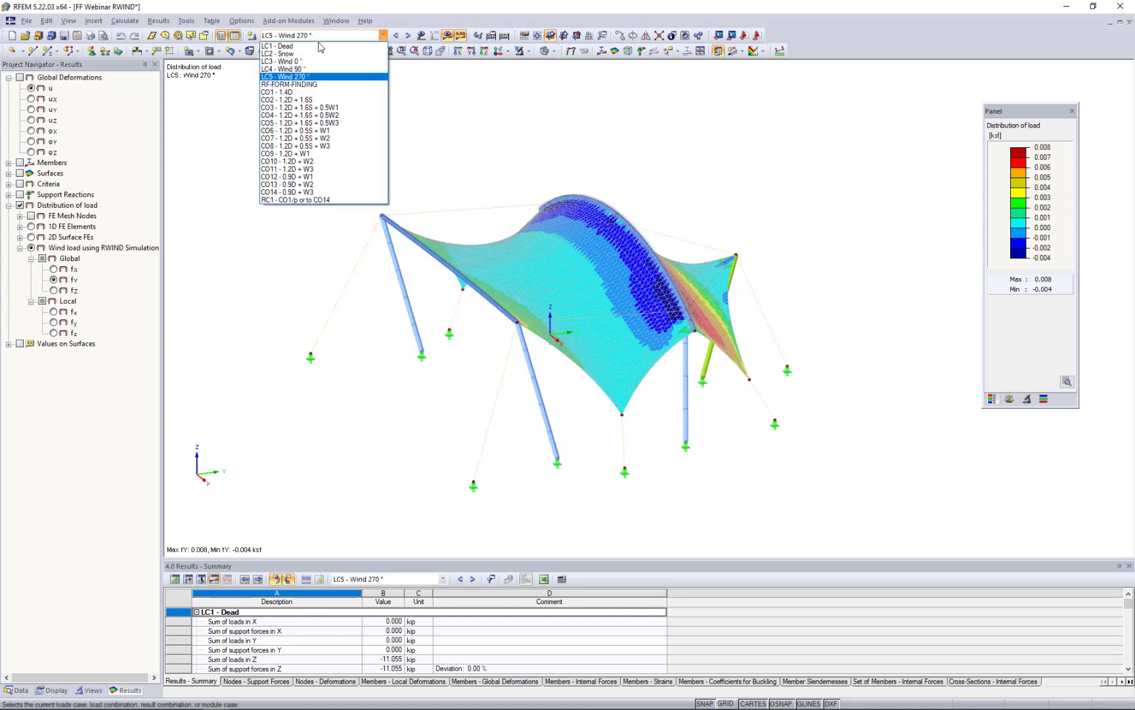
left_click(299, 124)
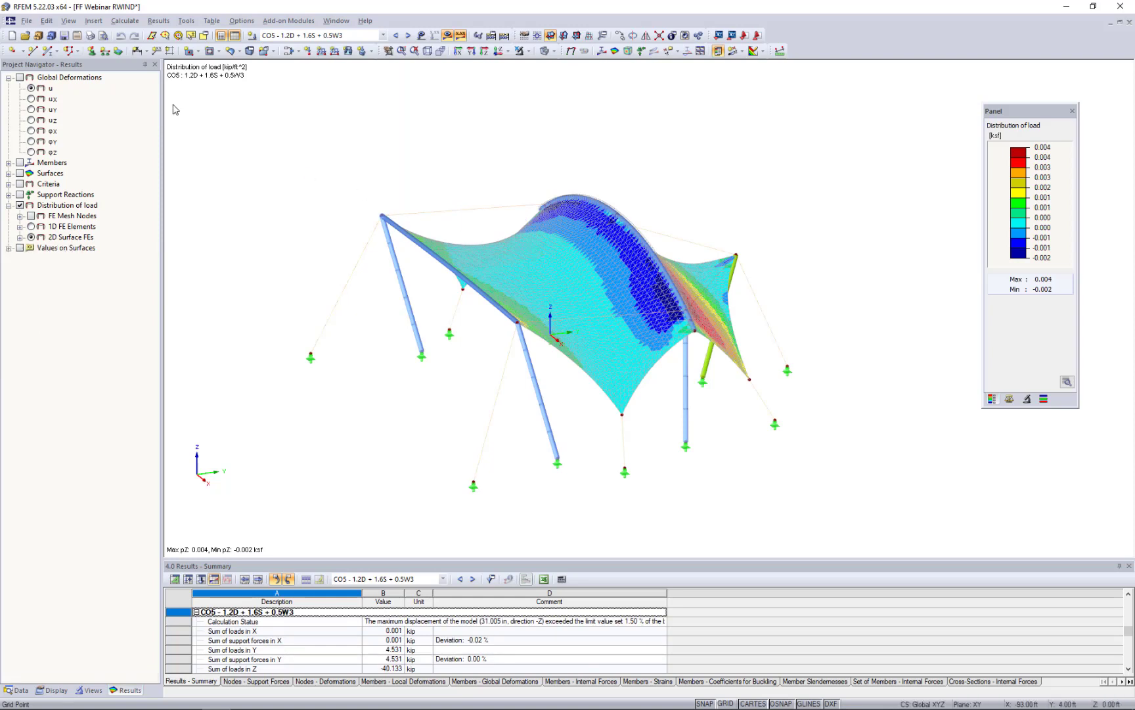
left_click(21, 78)
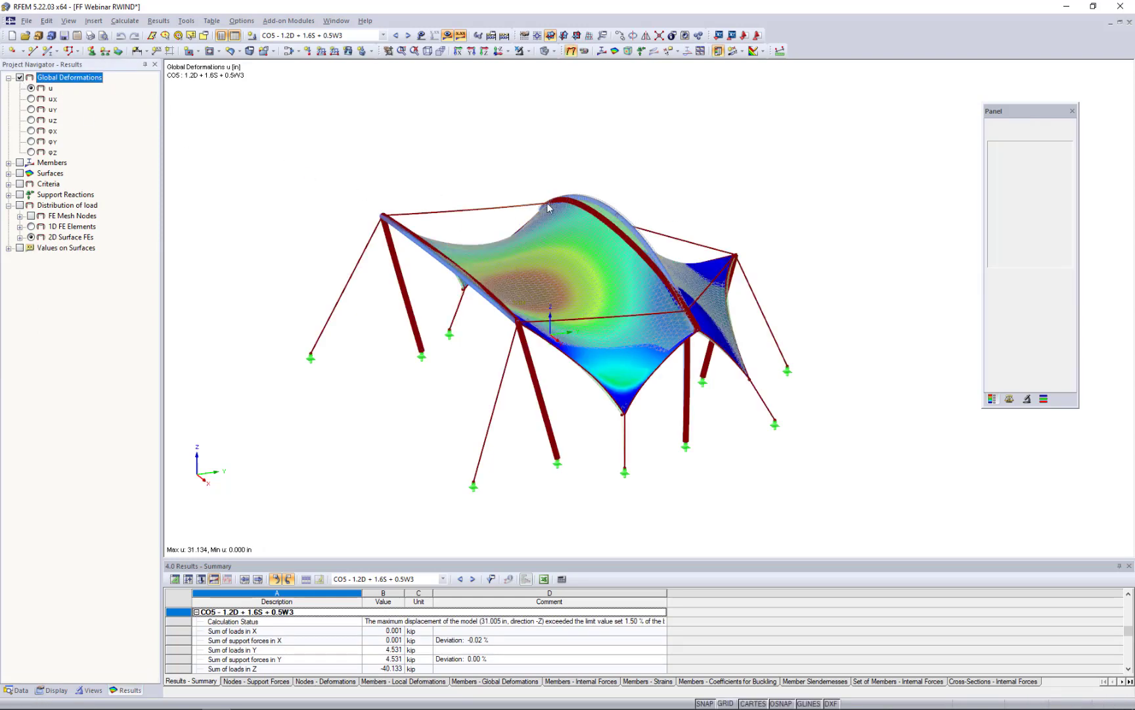
middle_click_drag(546, 203, 695, 171, "ctrl")
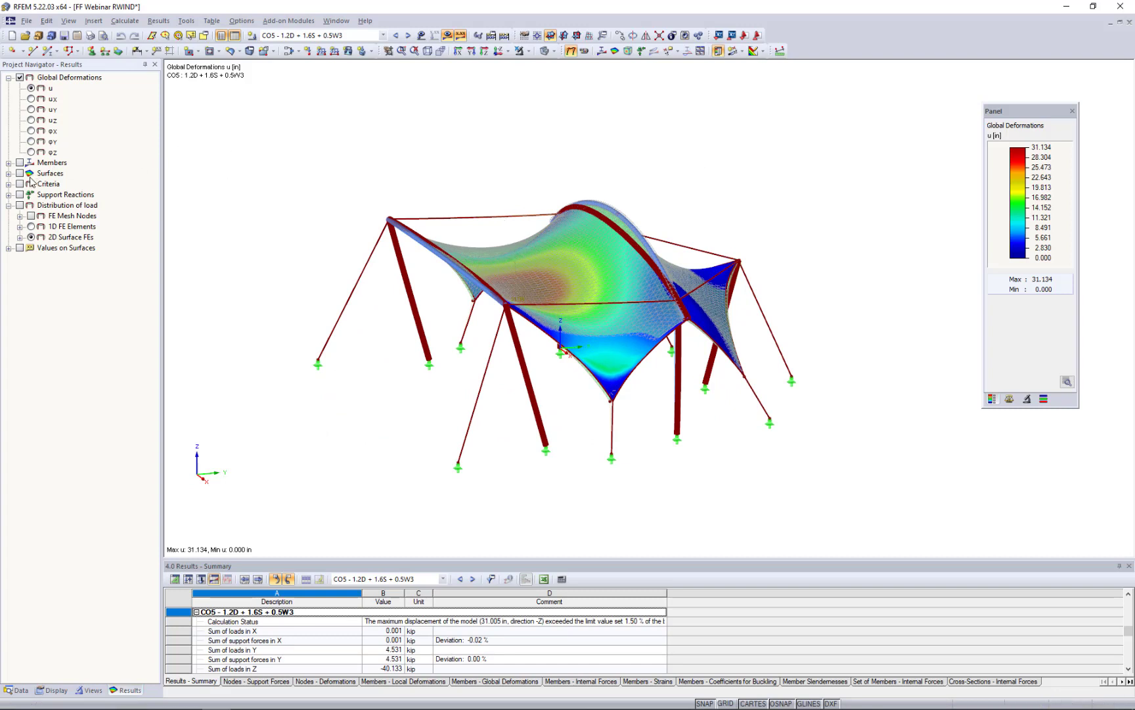
- Display the membrane surfaces' basic internal force nx for combination CO5
left_click(8, 173)
left_click(20, 173)
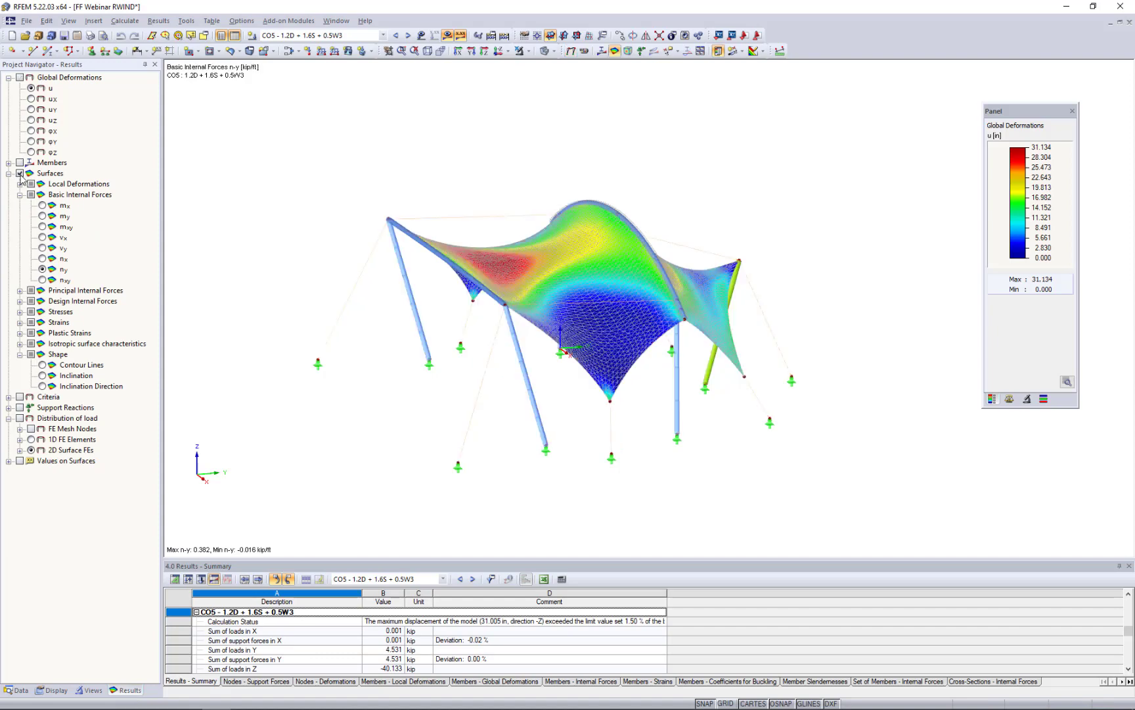
left_click(42, 259)
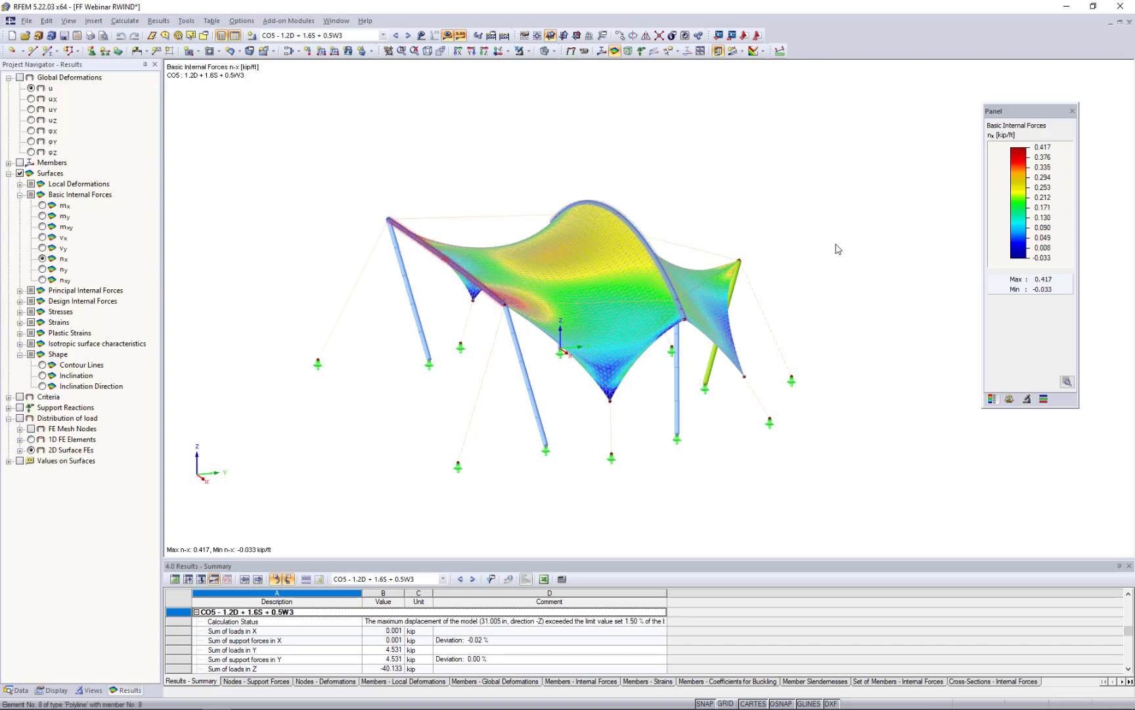
- Inspect nx around the membrane, switch the surfaces' basic internal force to ny, and examine its distribution for CO5
scroll(526, 313, "up", 5)
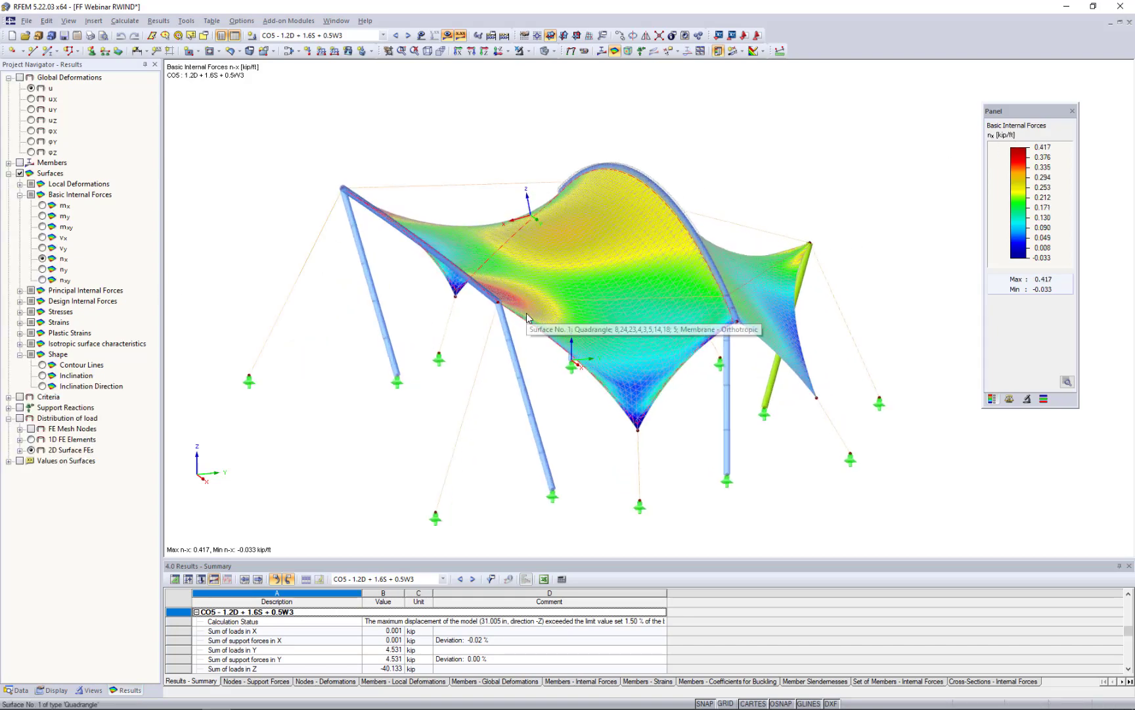
middle_click_drag(673, 331, 562, 320, "ctrl")
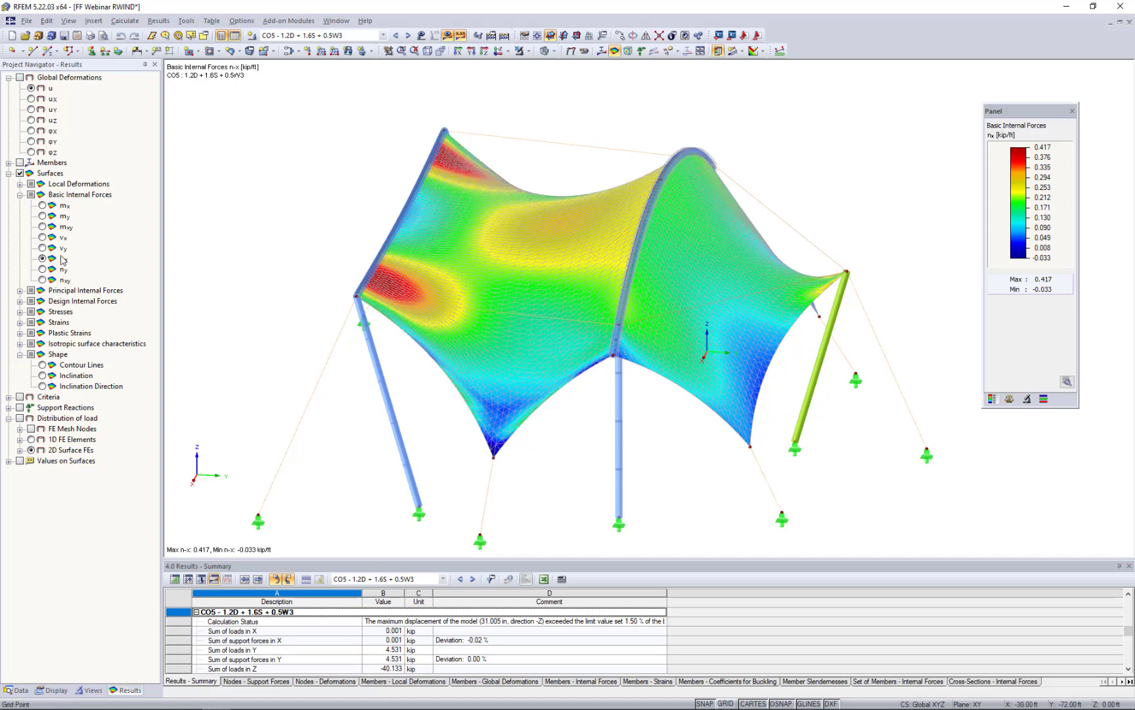
left_click(43, 270)
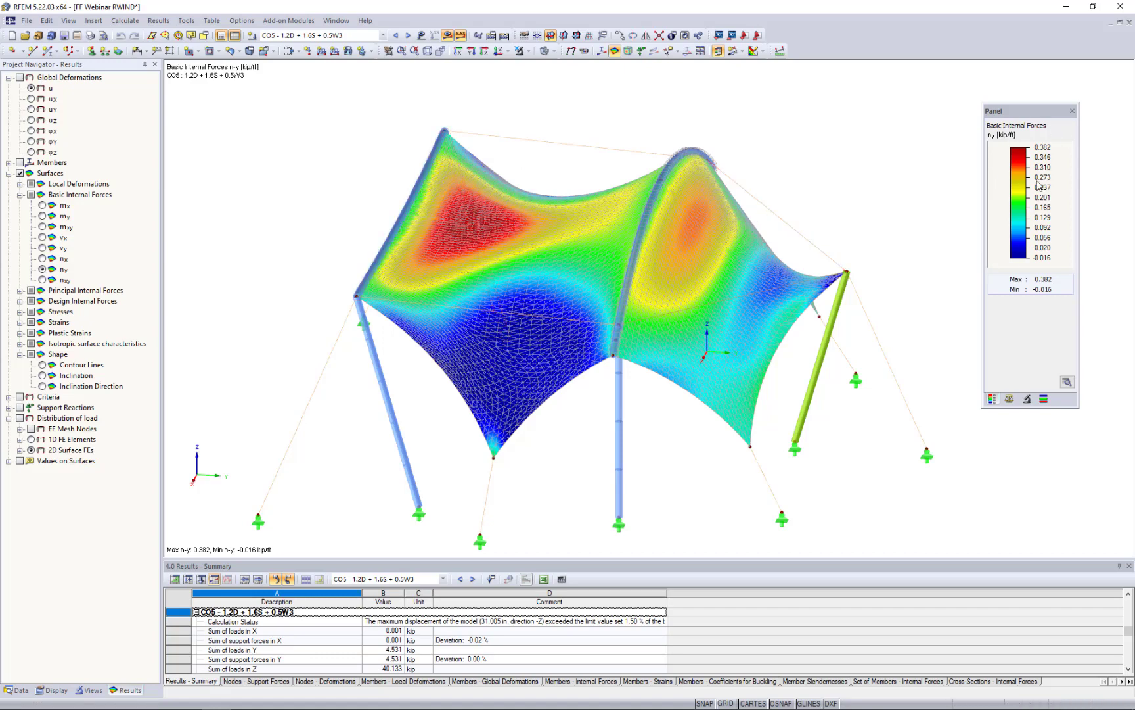
middle_click_drag(454, 418, 522, 387, "ctrl")
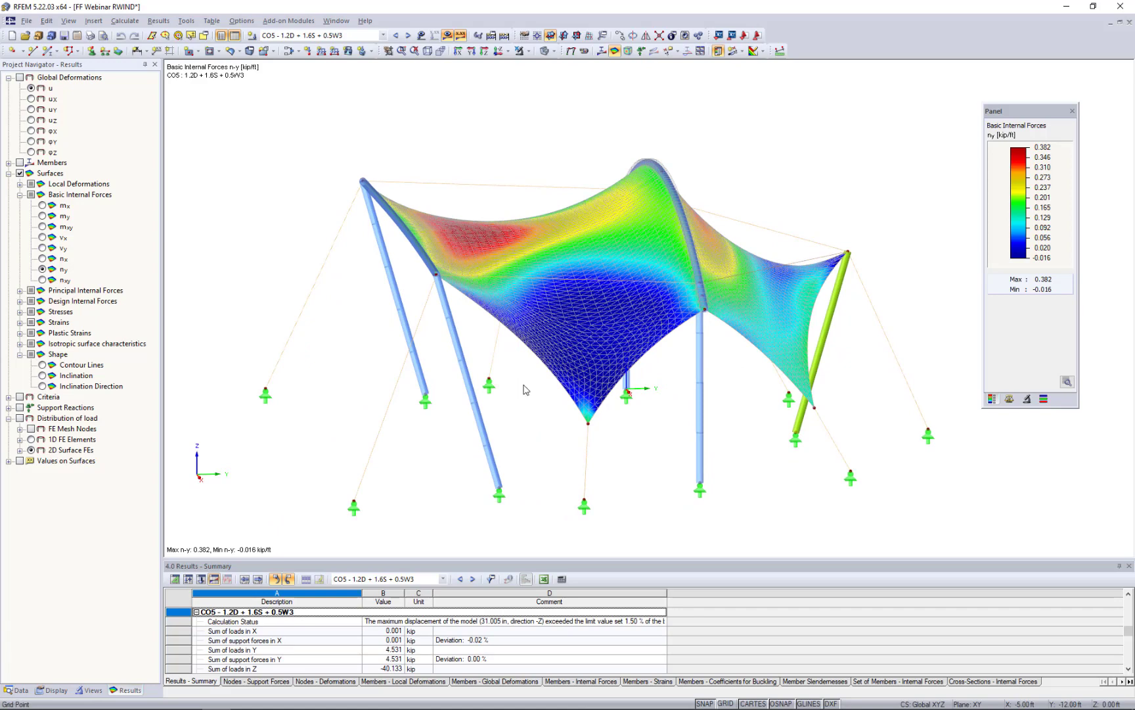
- Replace the surface results with the members' bending moment Mz and examine the diagrams on the frame for CO5
left_click(9, 174)
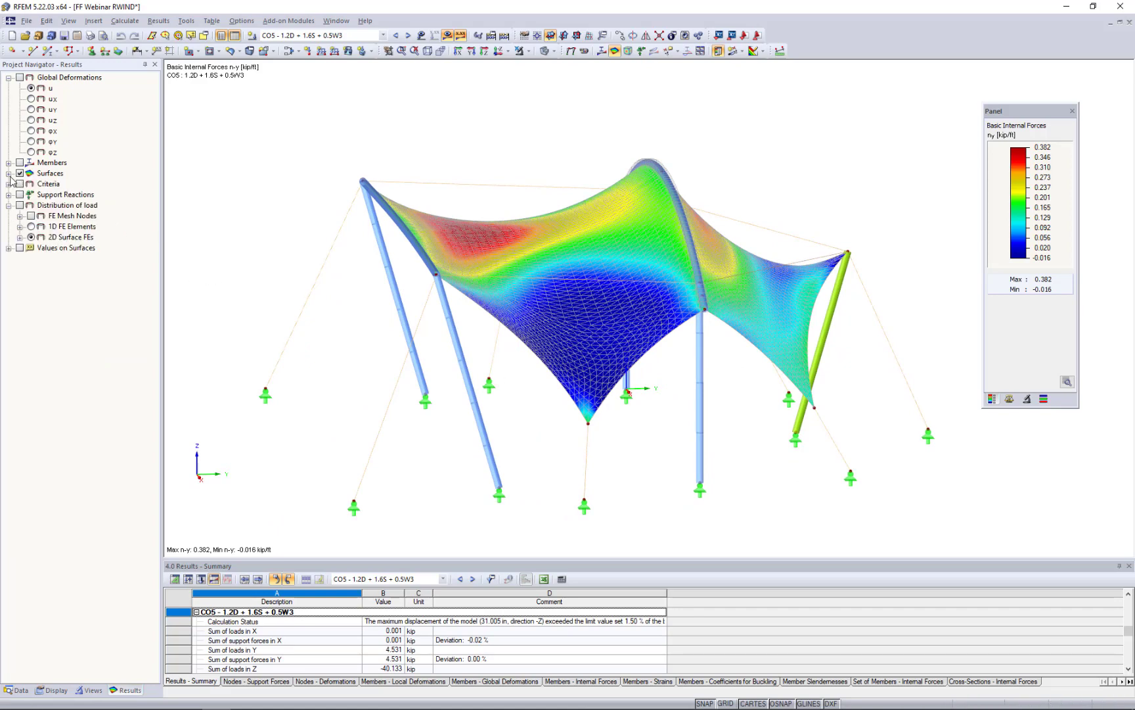
left_click(20, 174)
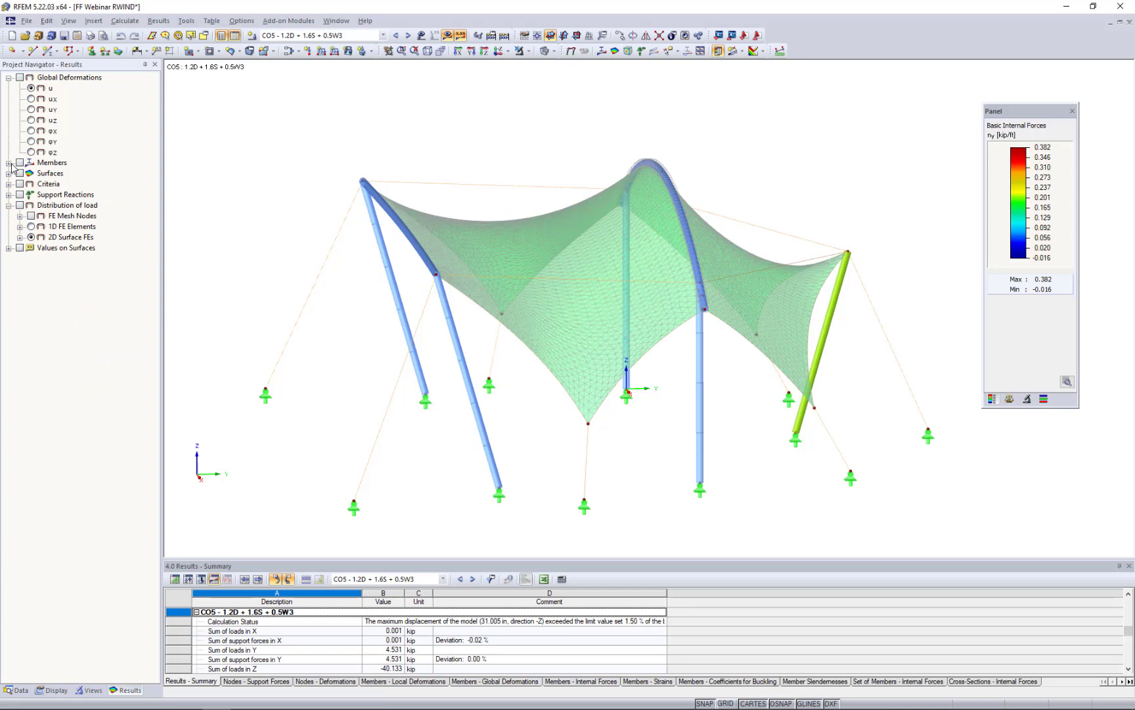
left_click(19, 164)
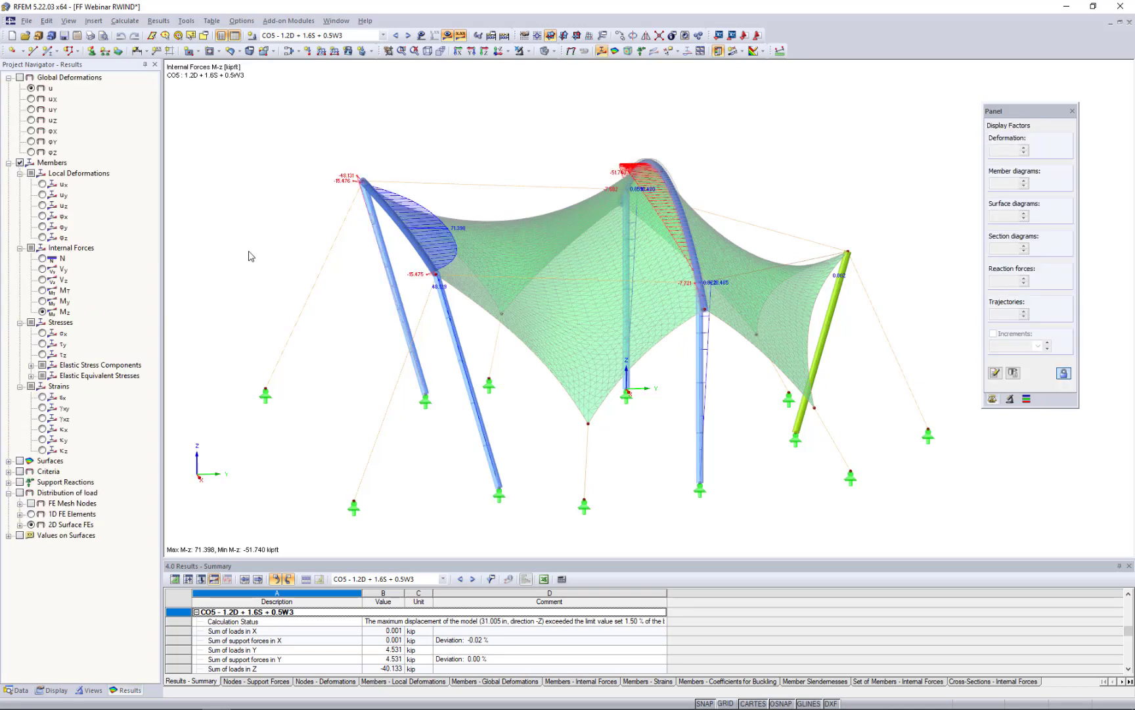
middle_click_drag(328, 271, 414, 292, "ctrl")
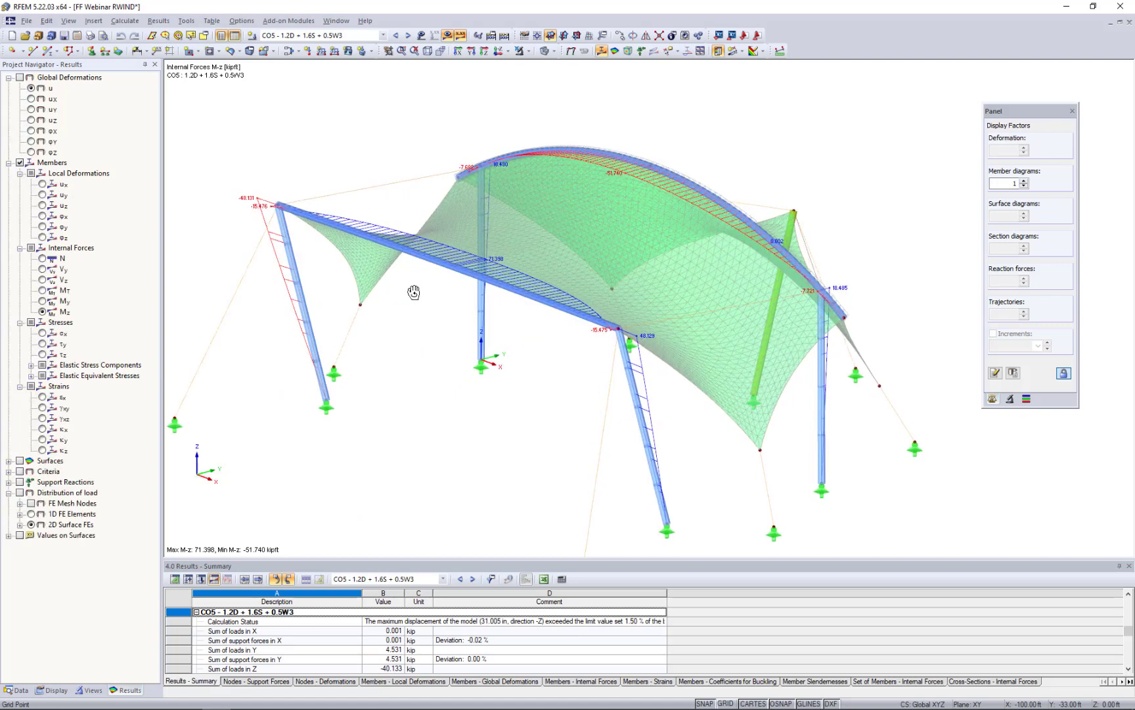
- Display the members' axial force N and examine its diagrams on the whole model in wireframe display
left_click(42, 259)
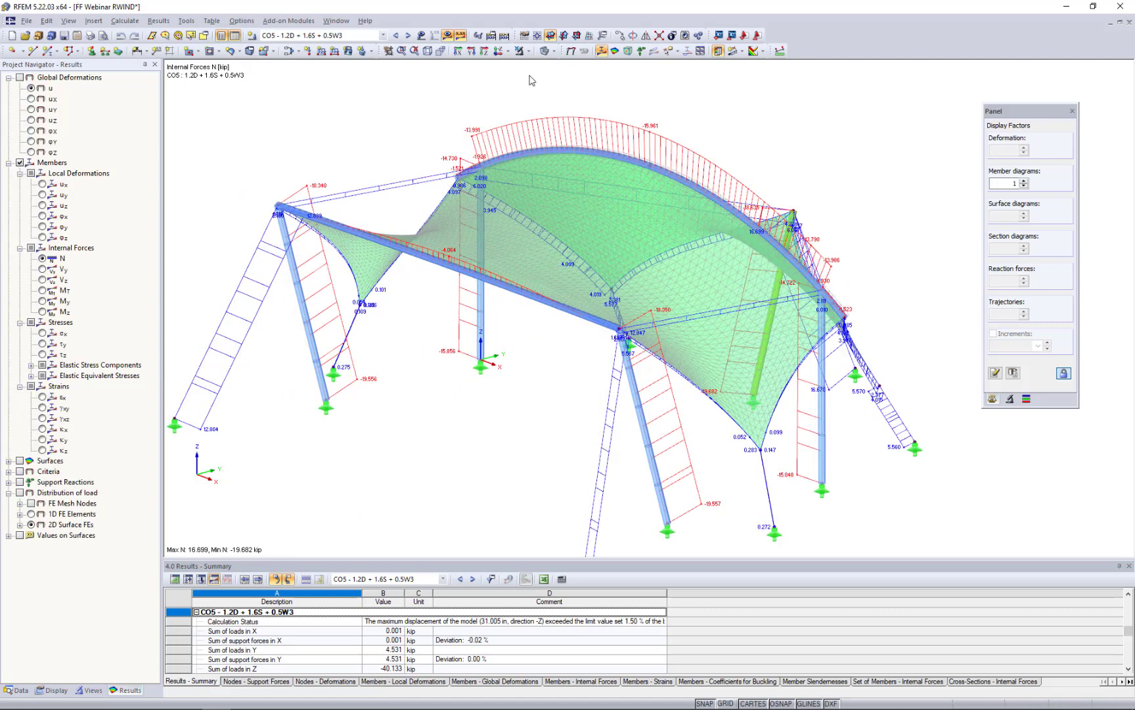
left_click(553, 51)
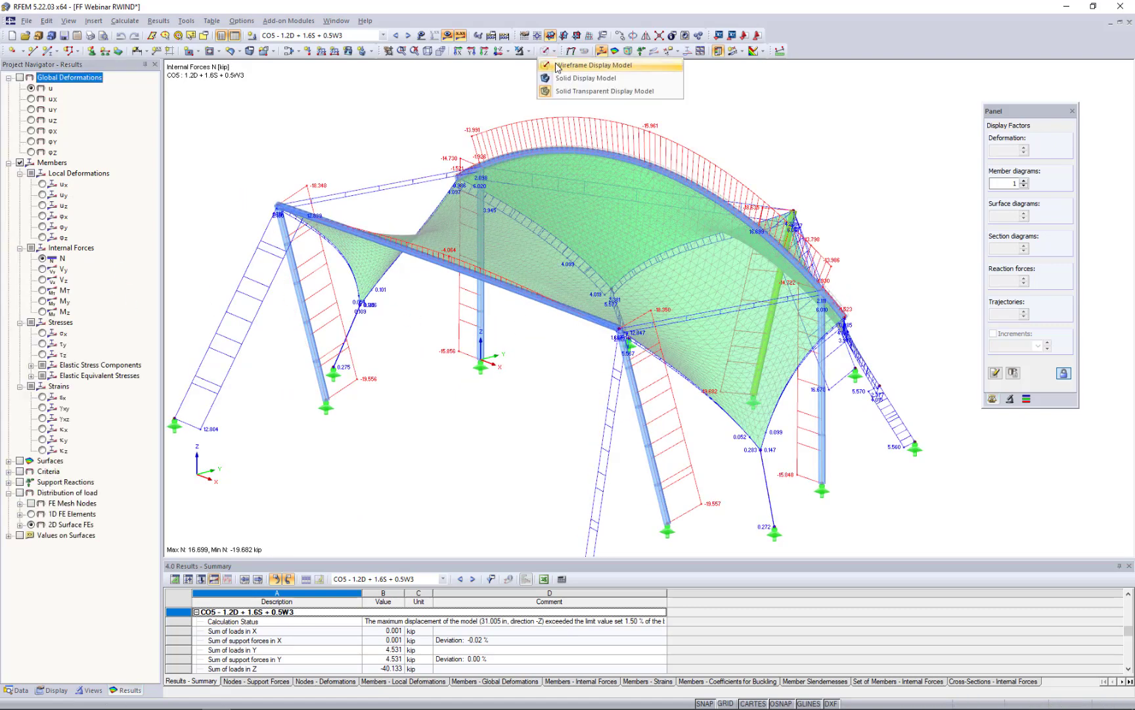
left_click(570, 64)
middle_click_drag(518, 378, 528, 358)
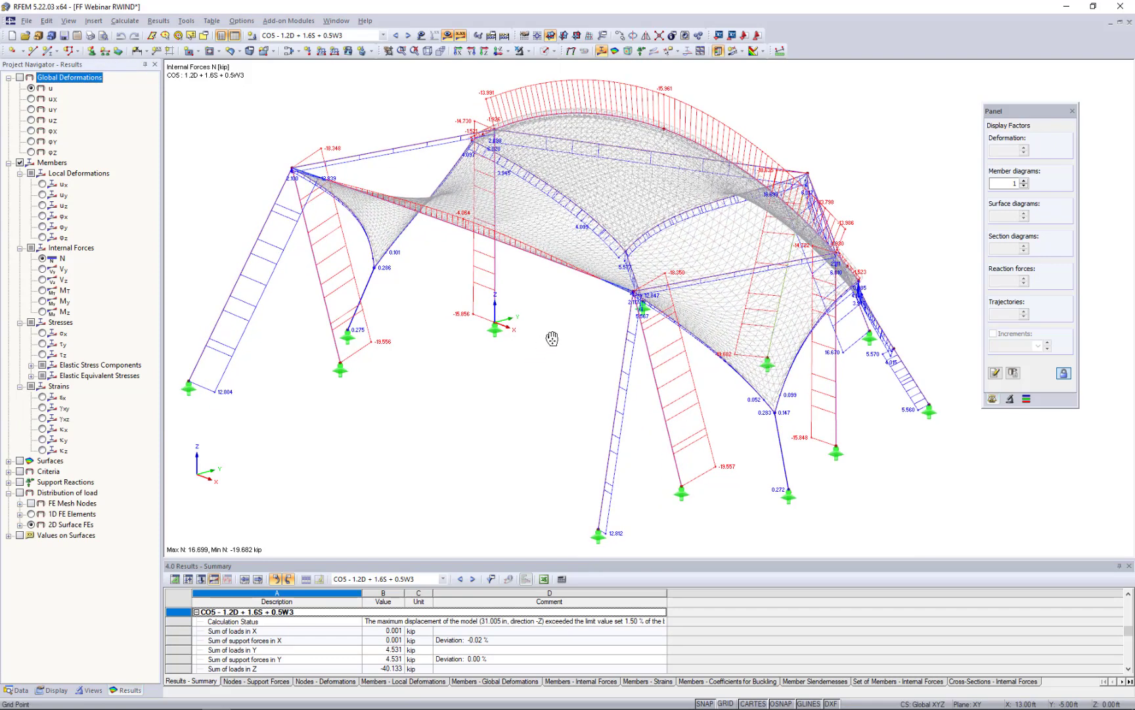
scroll(552, 338, "down", 2)
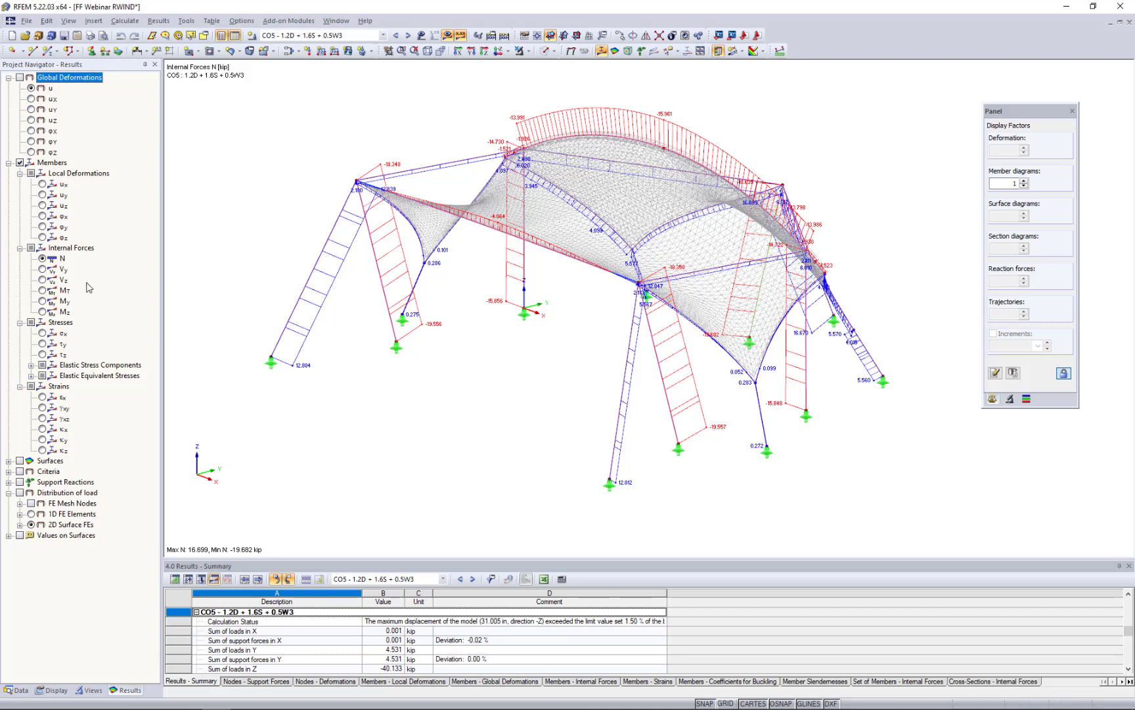
- Review the member shear forces Vy and Vz and the bending moments My and Mz for CO5
left_click(42, 269)
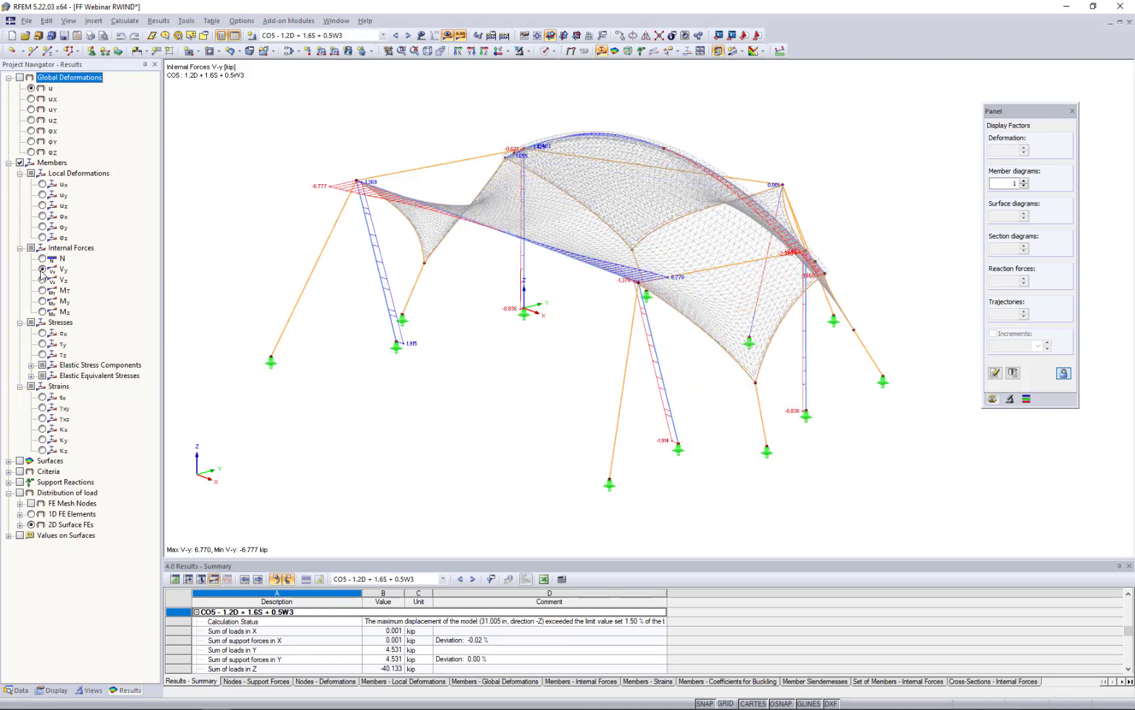
left_click(42, 280)
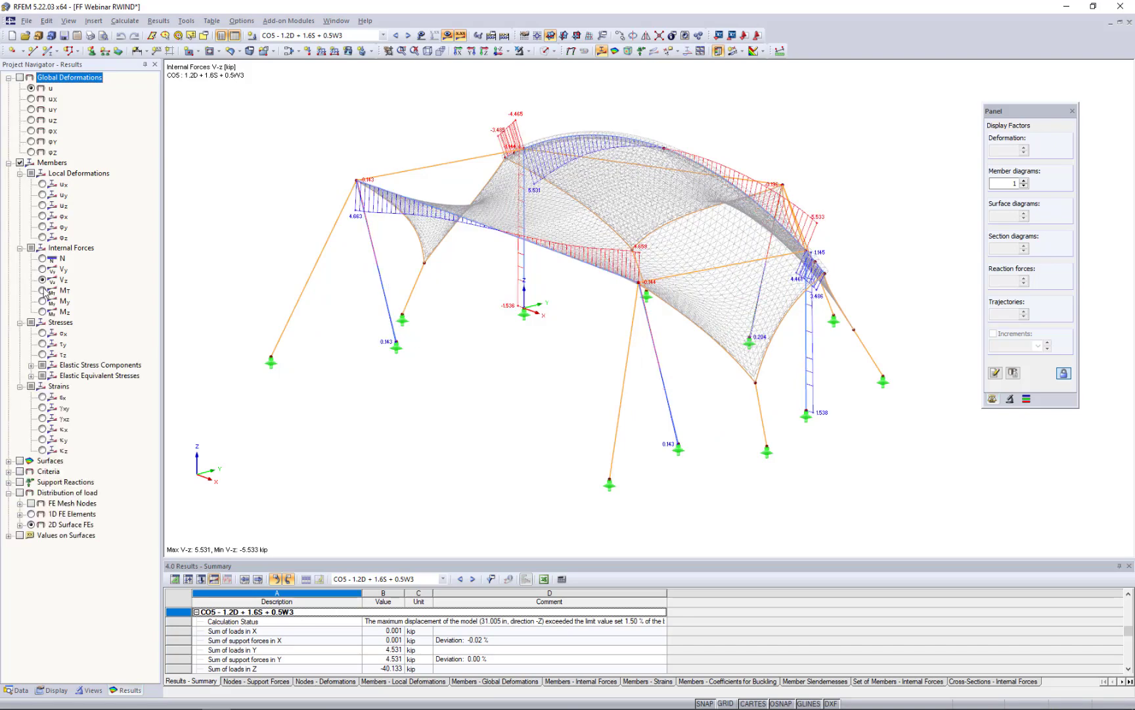
left_click(43, 302)
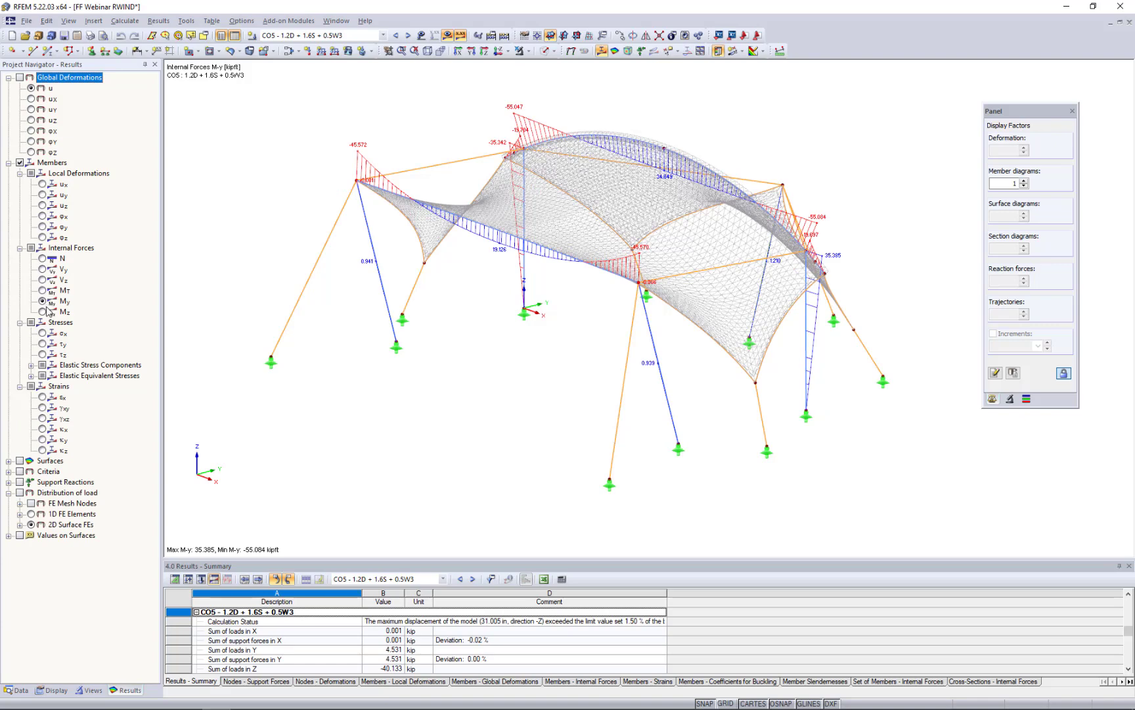
left_click(43, 312)
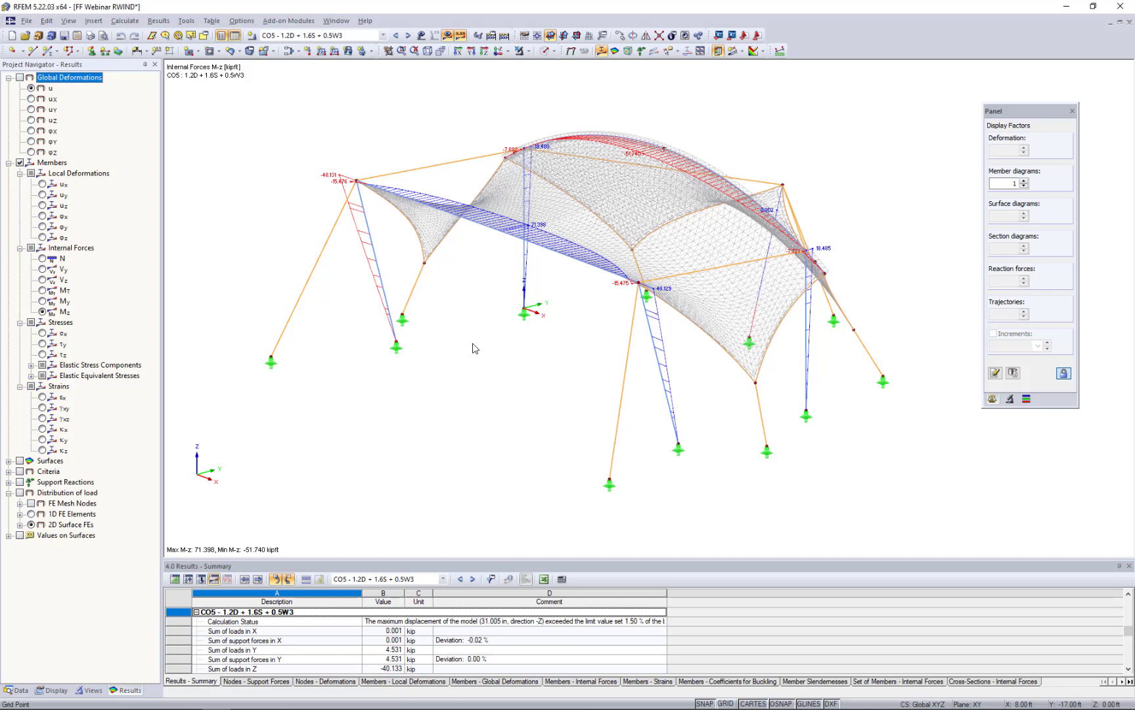
- Hide the calculation results and show the model in wireframe display
left_click(447, 36)
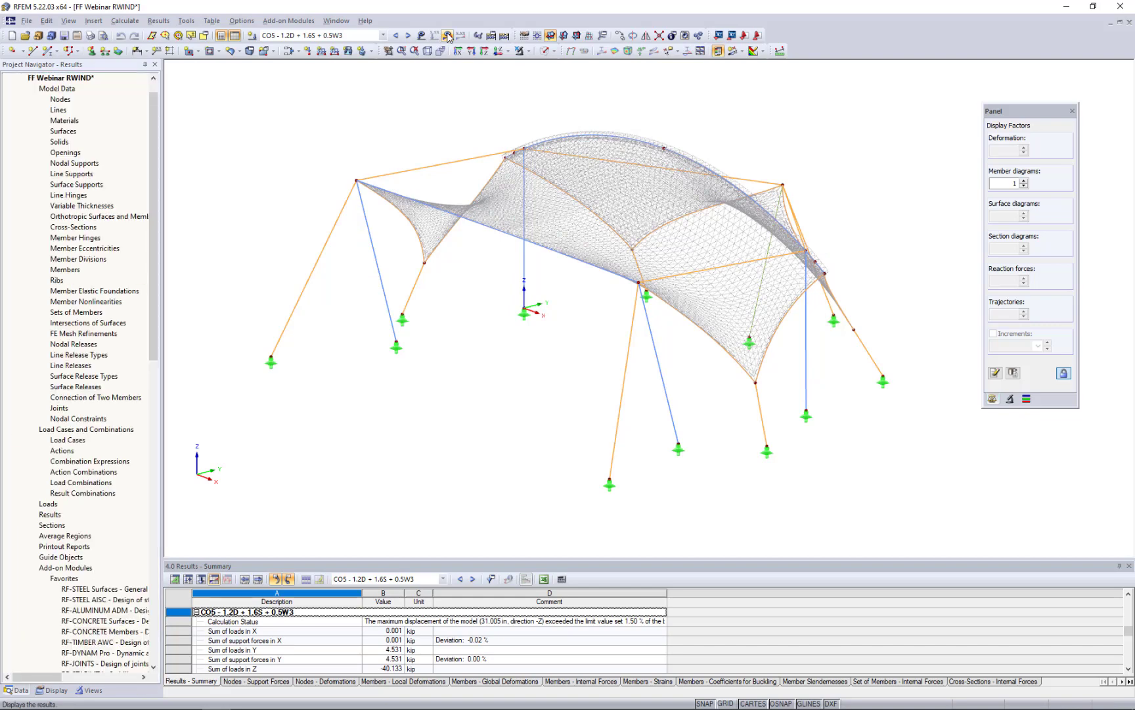
left_click(554, 52)
left_click(565, 96)
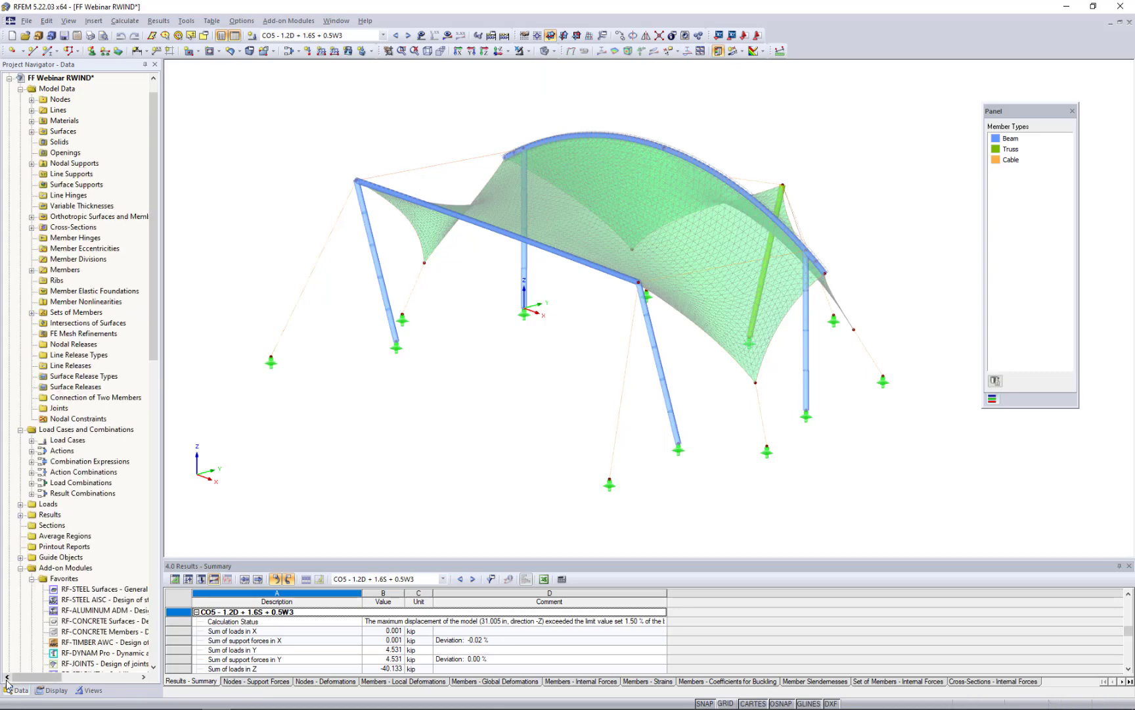
left_click(553, 52)
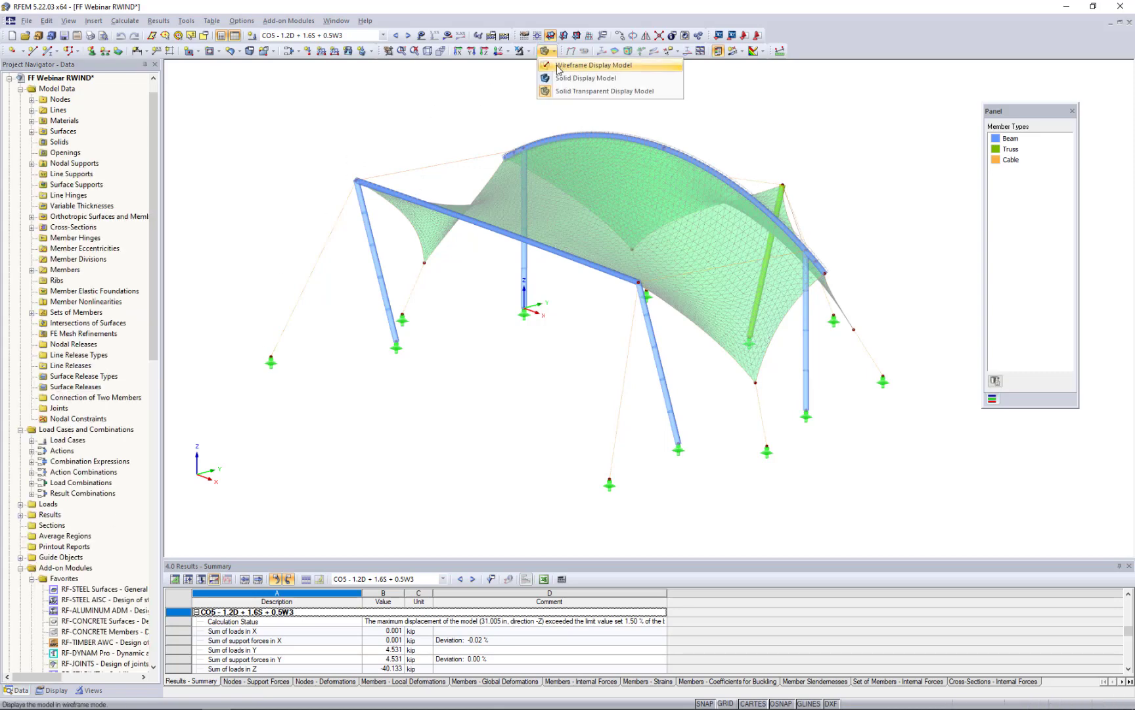
left_click(559, 65)
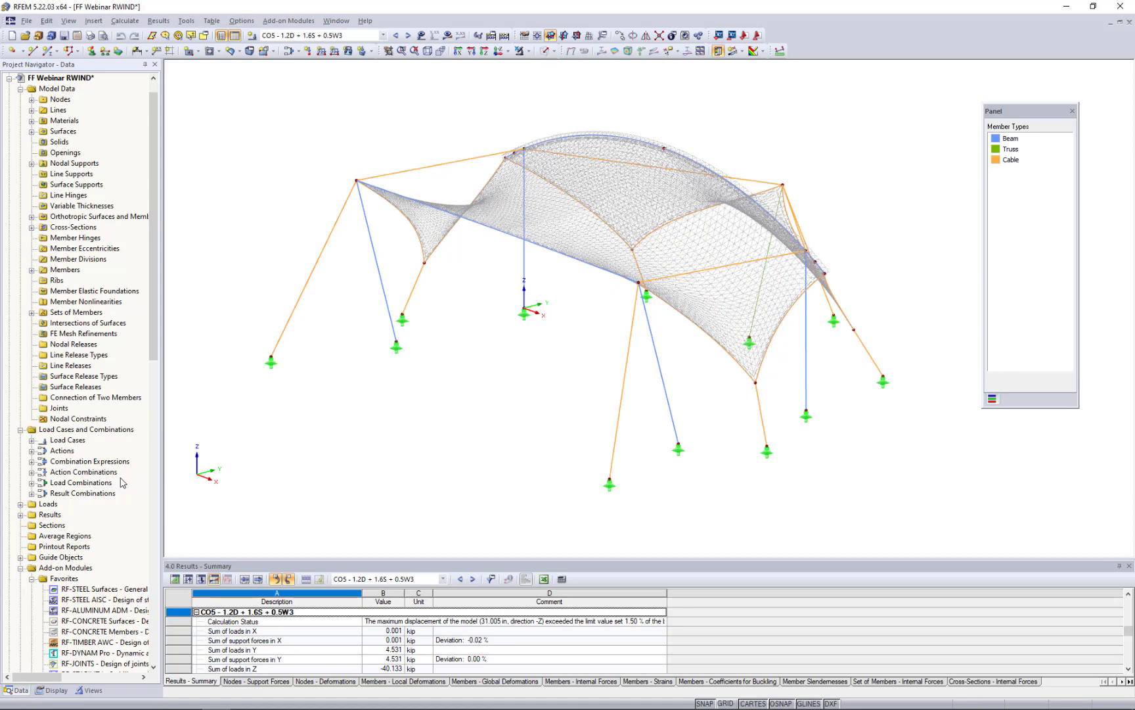
- Open the RF-STABILITY add-on module without activating the FE mesh division for straight members
scroll(122, 483, "down", 4)
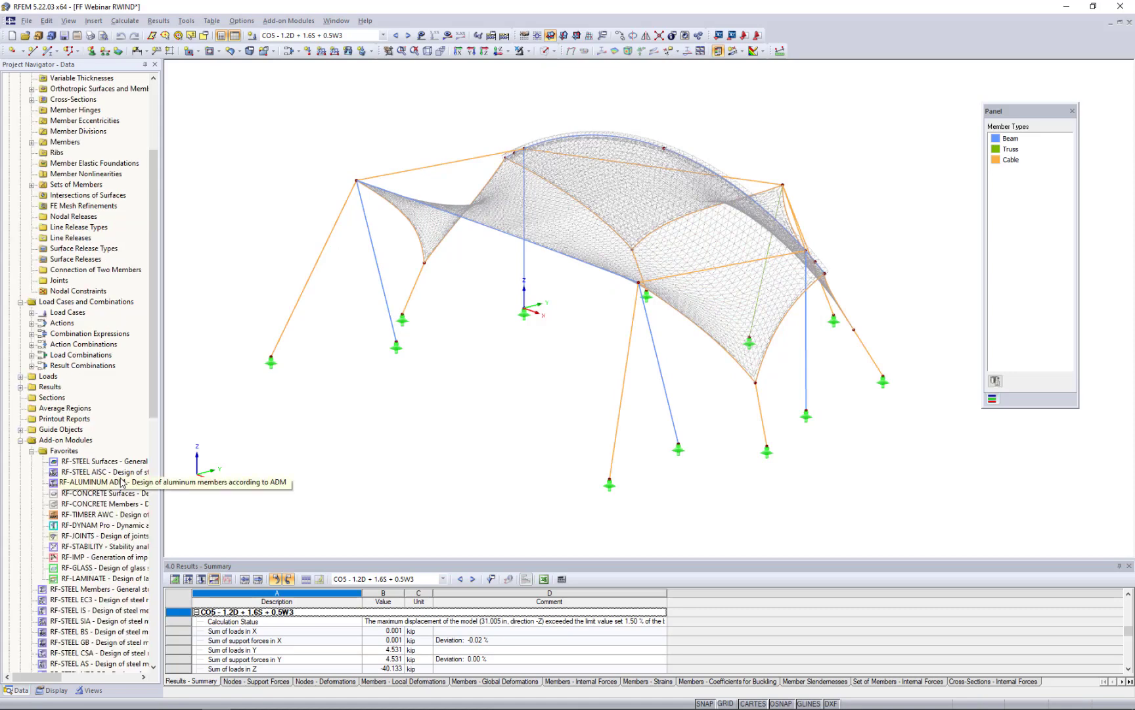
double_click(79, 546)
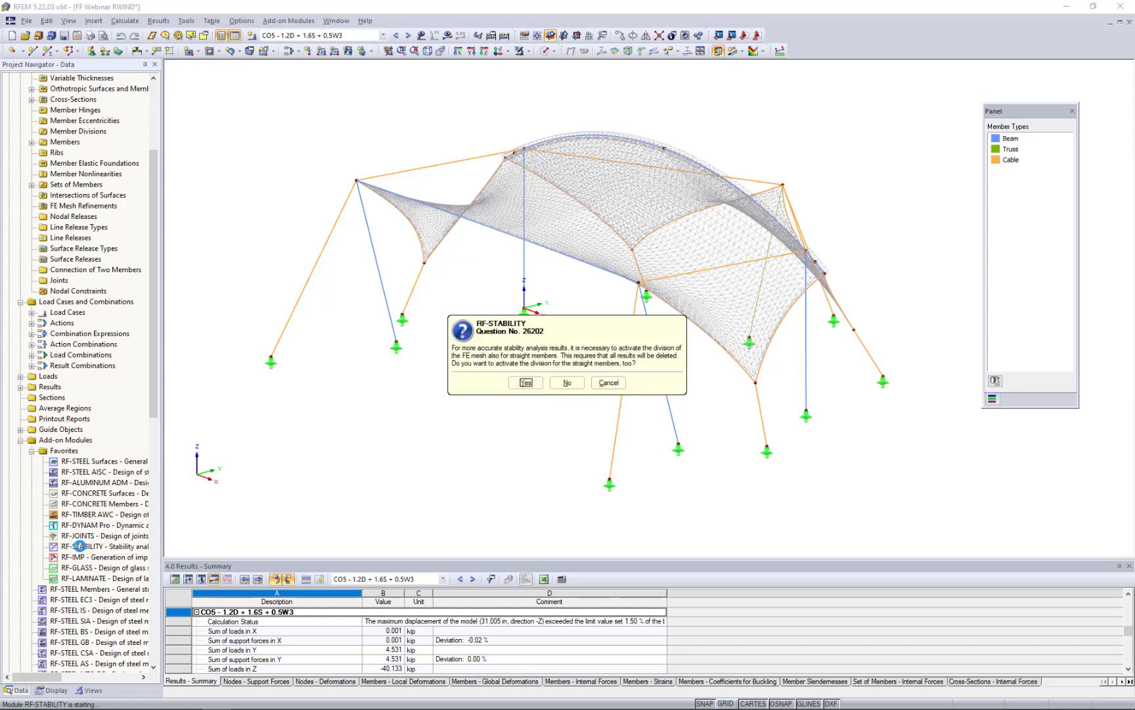
left_click(569, 383)
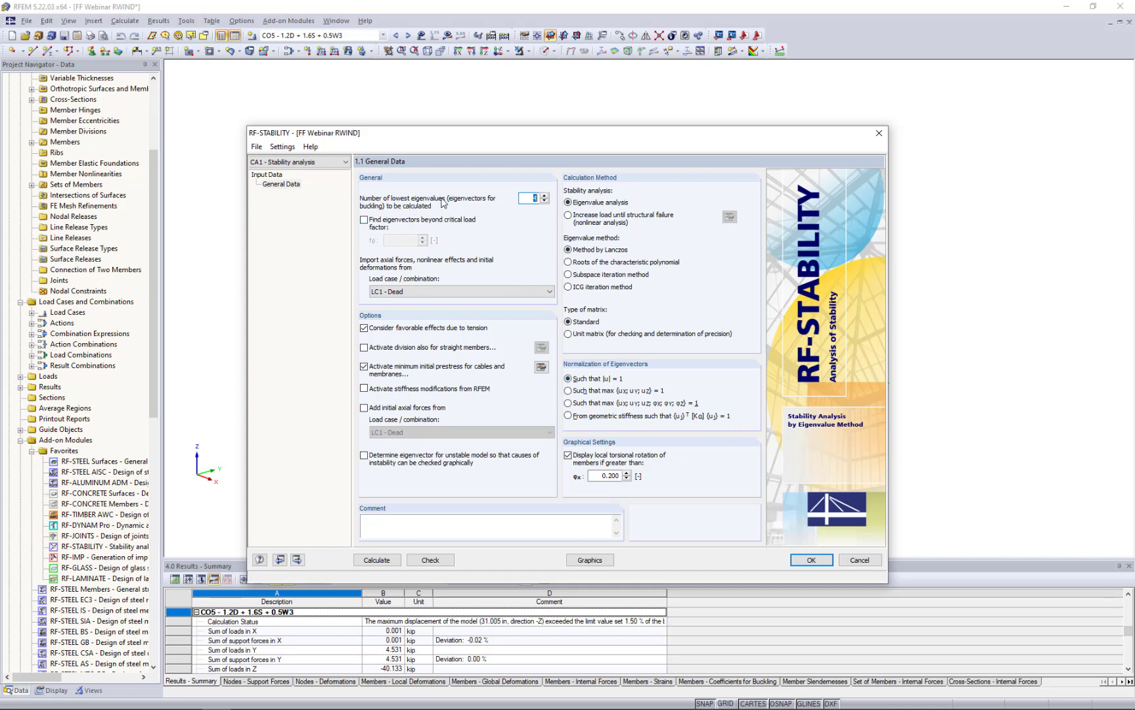
- Calculate the 6 lowest eigenvalues, importing axial forces and initial deformations from load combination CO2 - 1.2D + 1.6S
left_click(525, 199)
double_click(549, 201)
key("BackSpace")
left_click(412, 294)
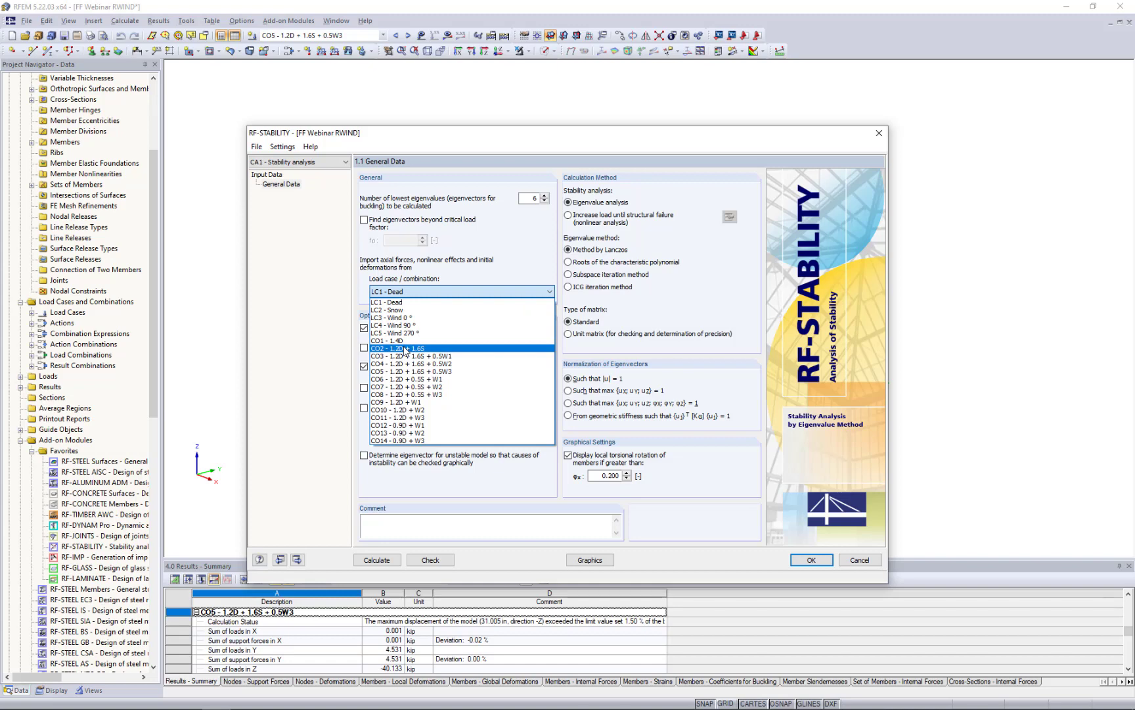
left_click(406, 349)
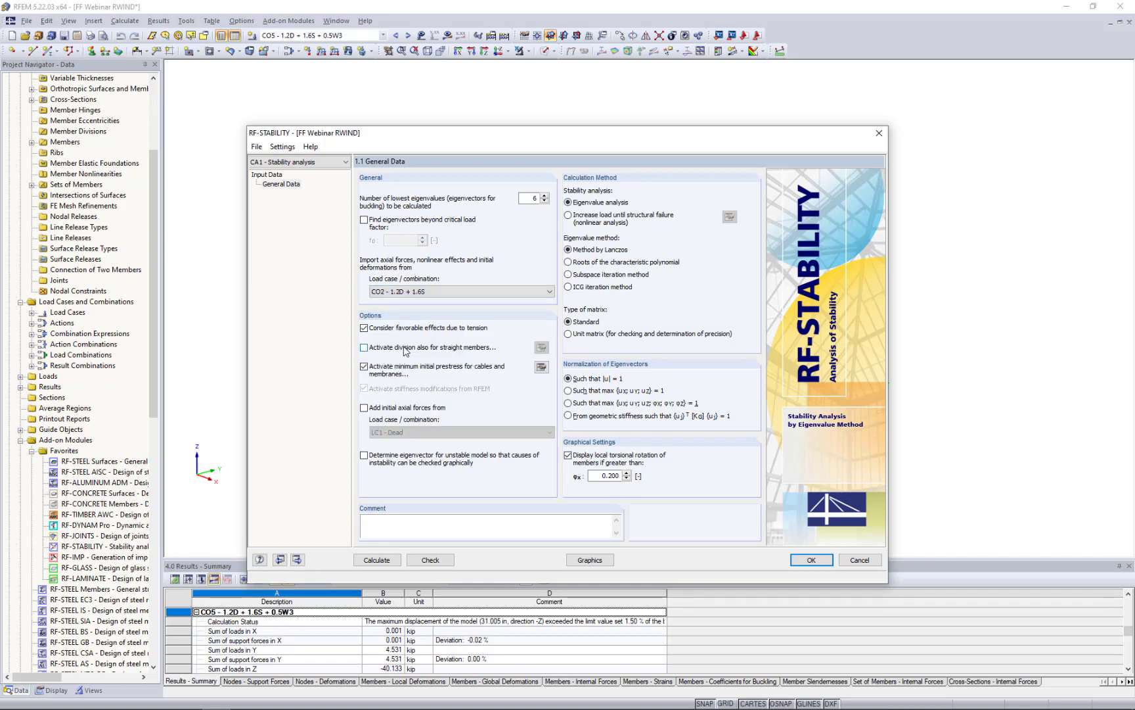
left_click(376, 562)
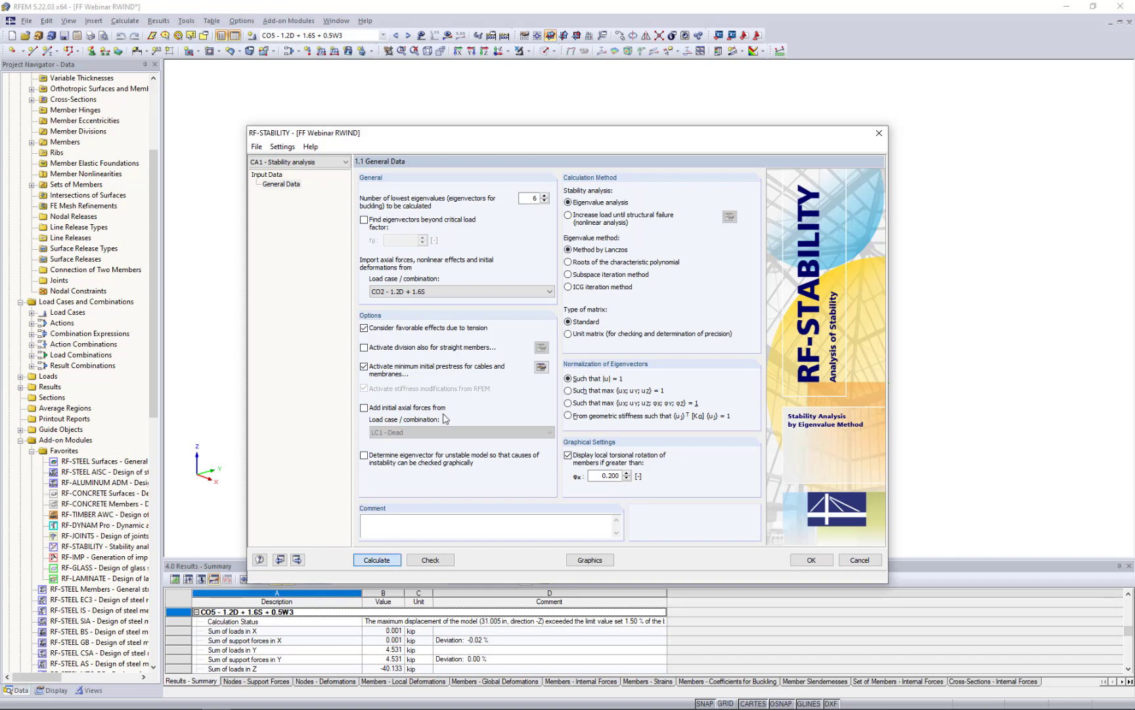
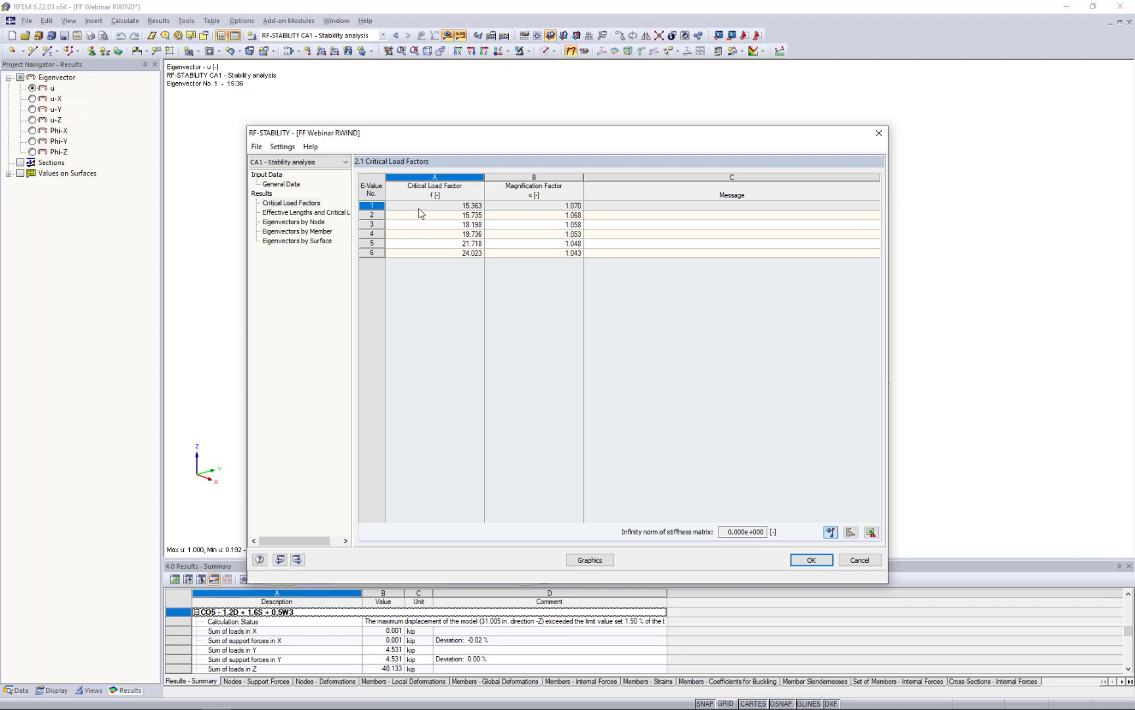
- Recheck the stability input data, return to the critical load factors, and examine the first eigenvector's buckling shape on the model
left_click(283, 184)
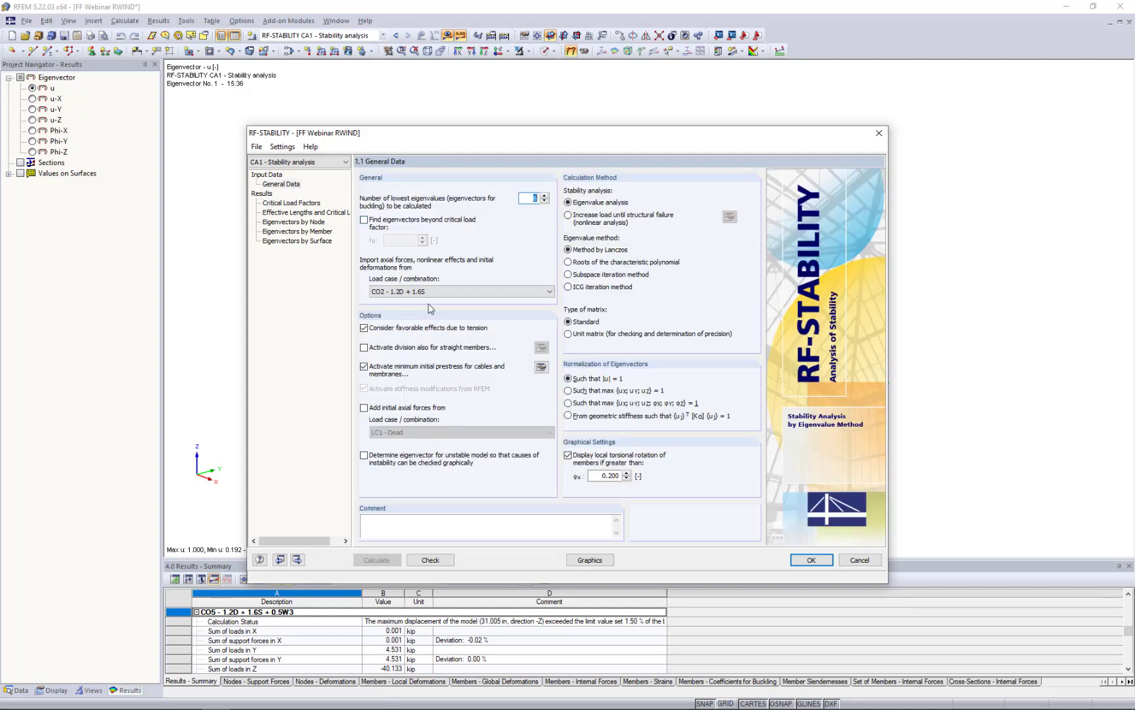
left_click(311, 203)
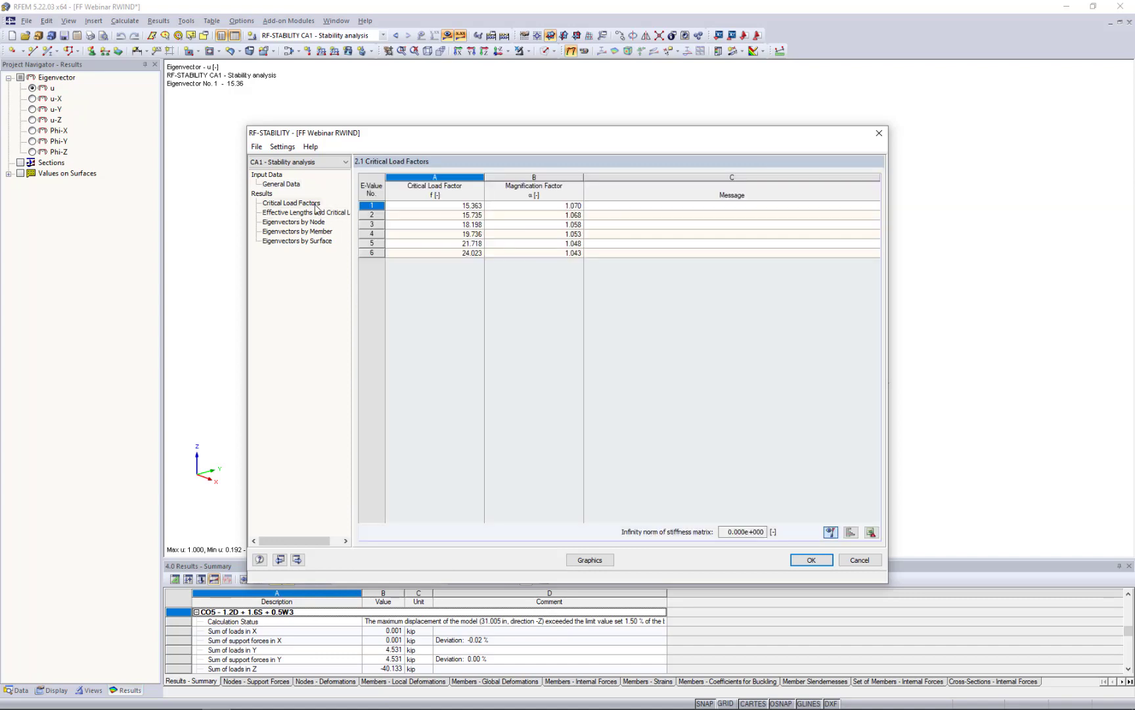
left_click_drag(426, 128, 410, 251)
left_click_drag(416, 299, 420, 375)
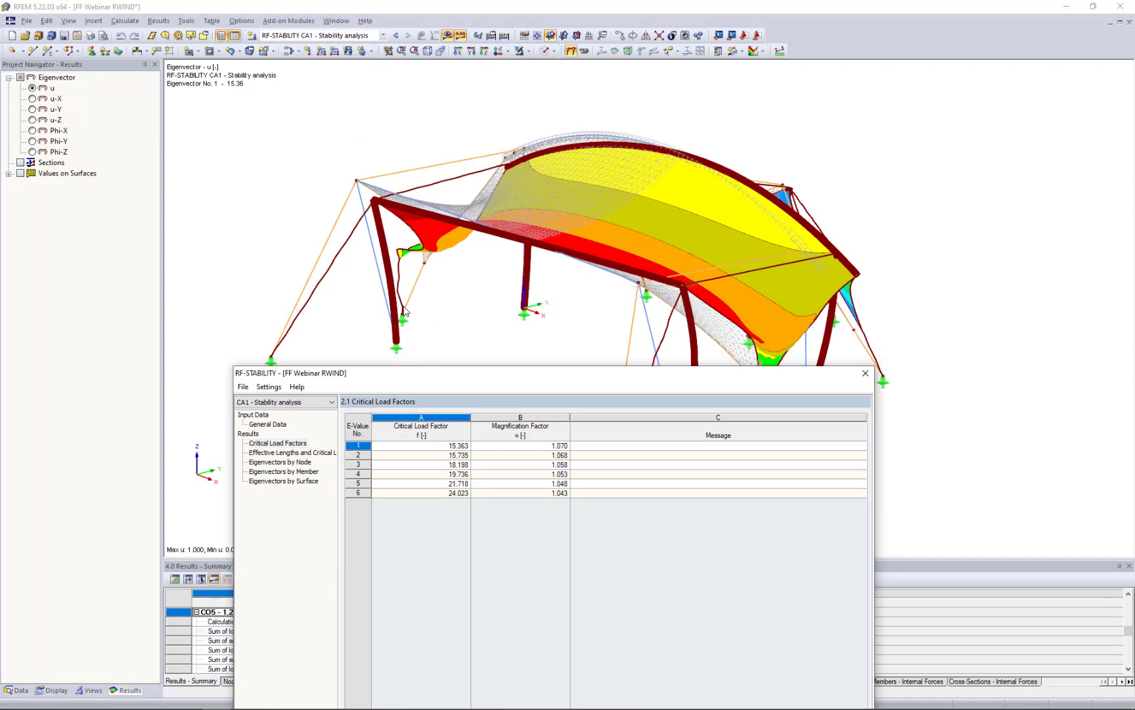
left_click_drag(428, 380, 440, 213)
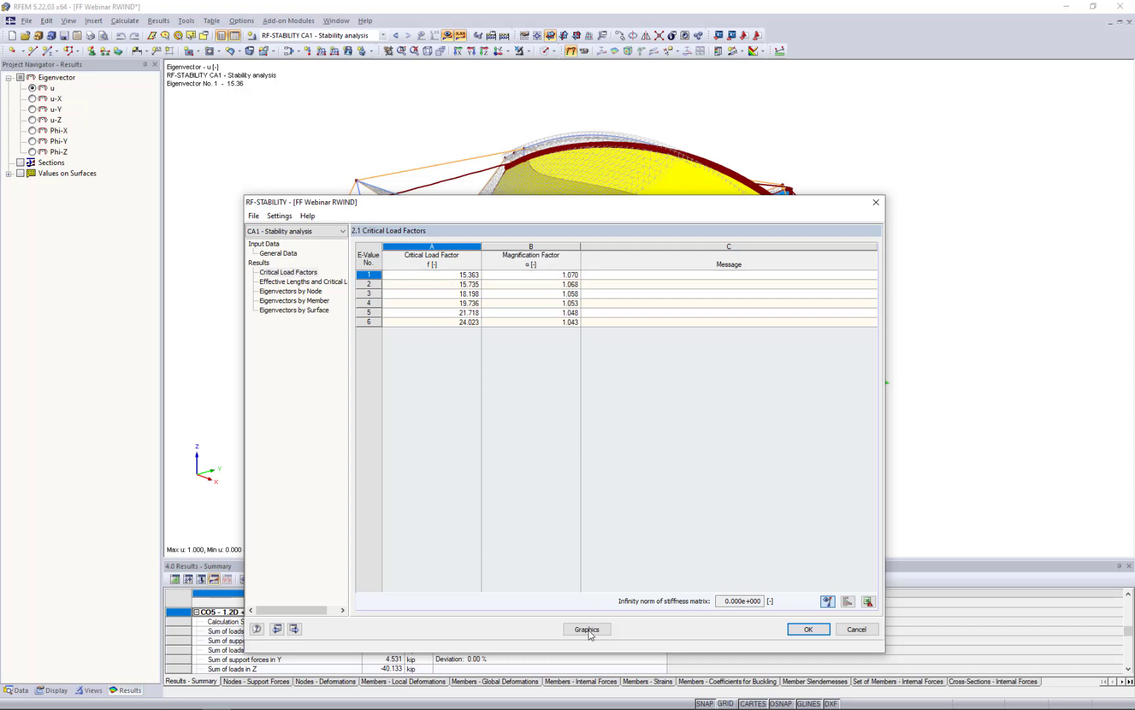
- Select eigenvalues 2 and 3 among the critical load factors and view the third buckling shape on the full model
left_click_drag(588, 204, 620, 379)
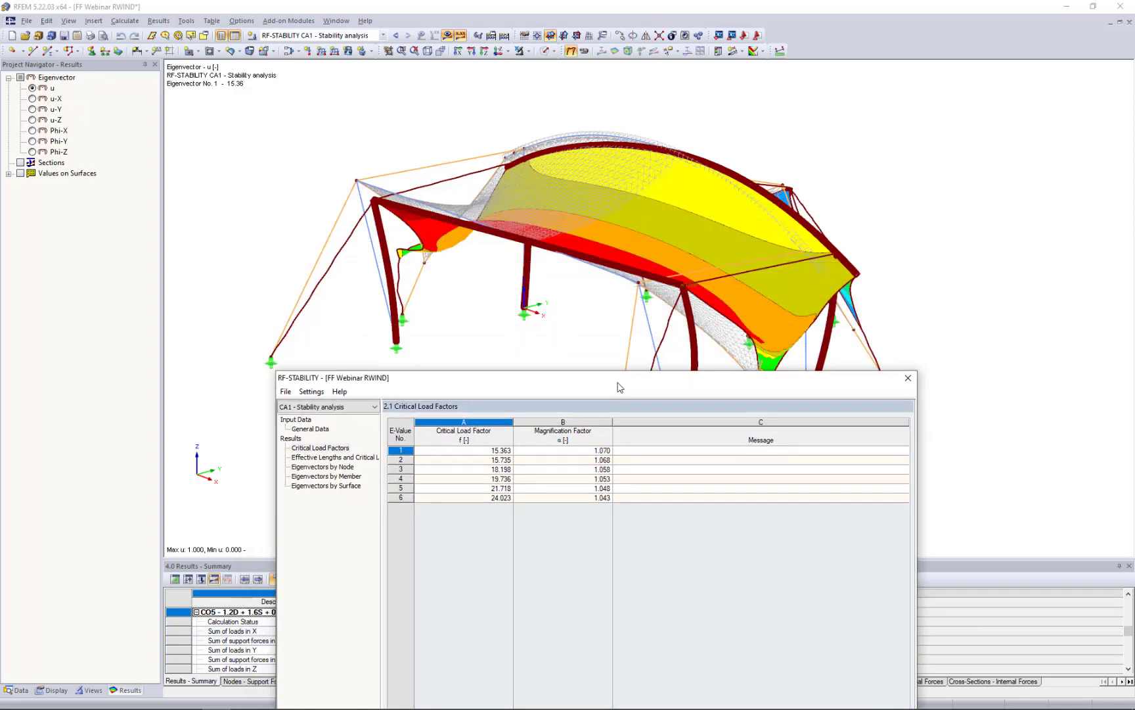
left_click(505, 460)
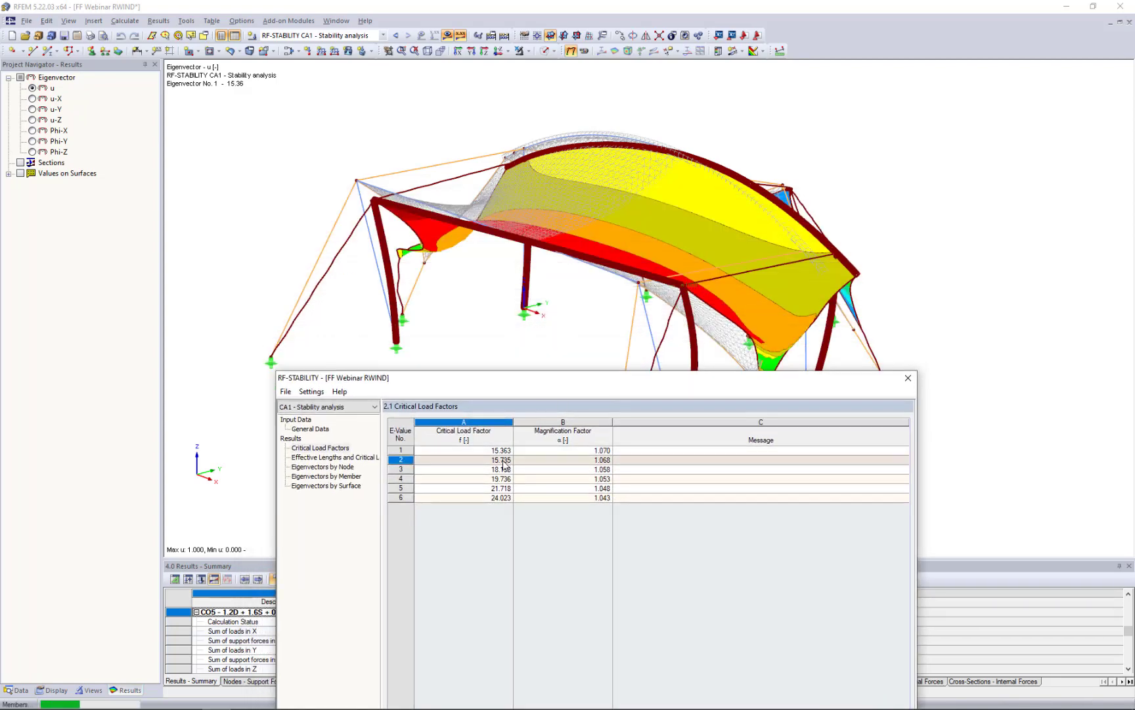
left_click(501, 469)
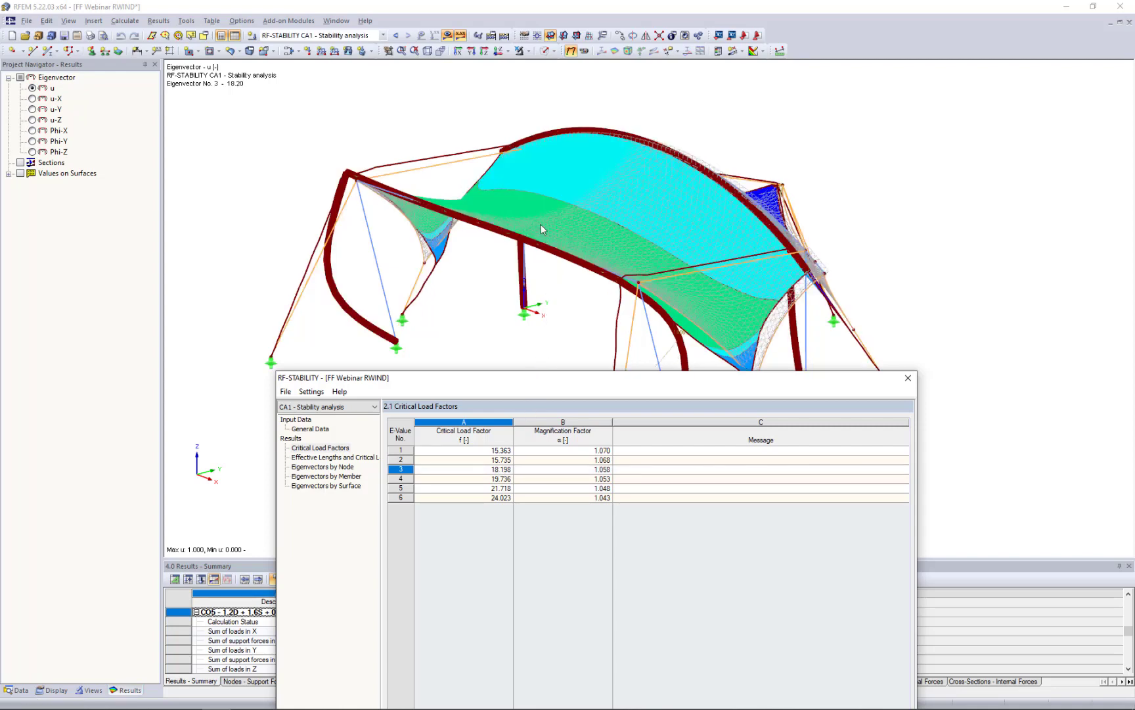
left_click(621, 631)
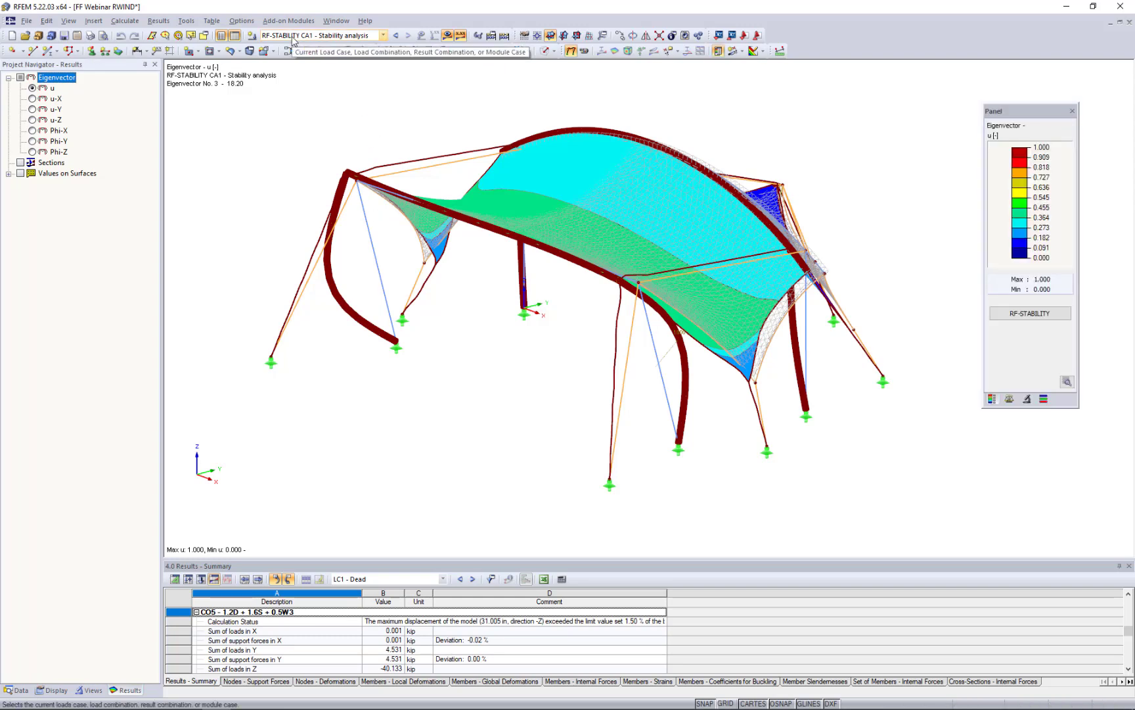
- Display the buckling shape of eigenvector No. 1 on the canopy and examine it from the side
left_click(293, 38)
left_click(293, 38)
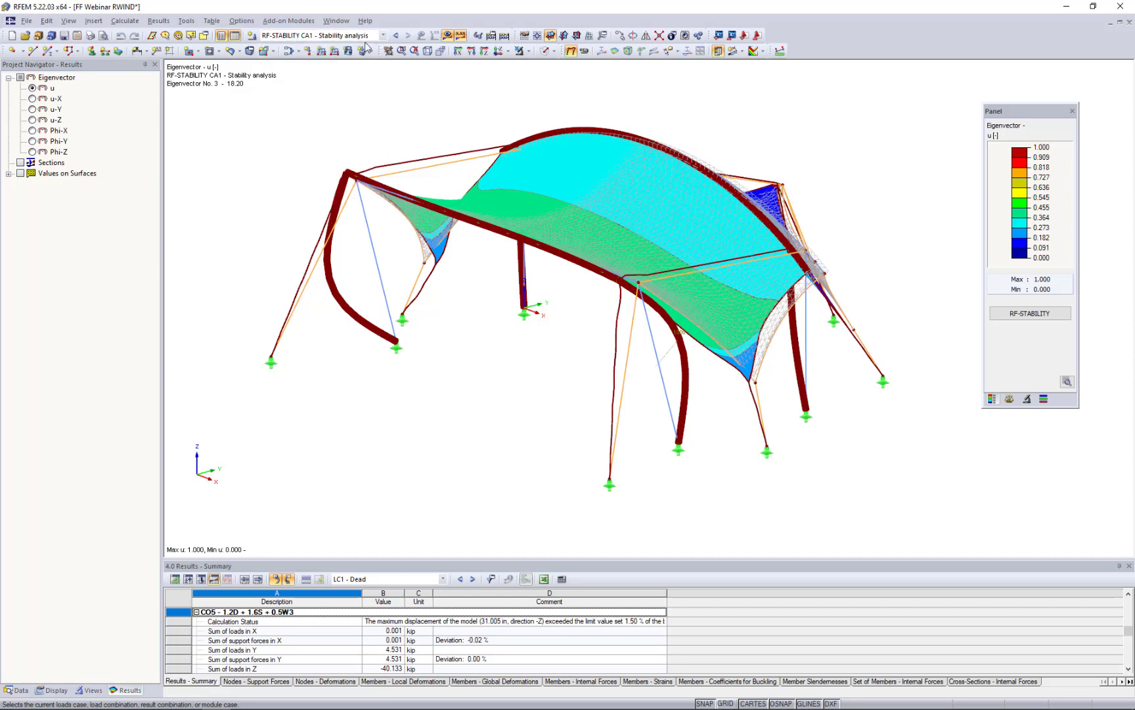
left_click(1009, 399)
left_click(1010, 399)
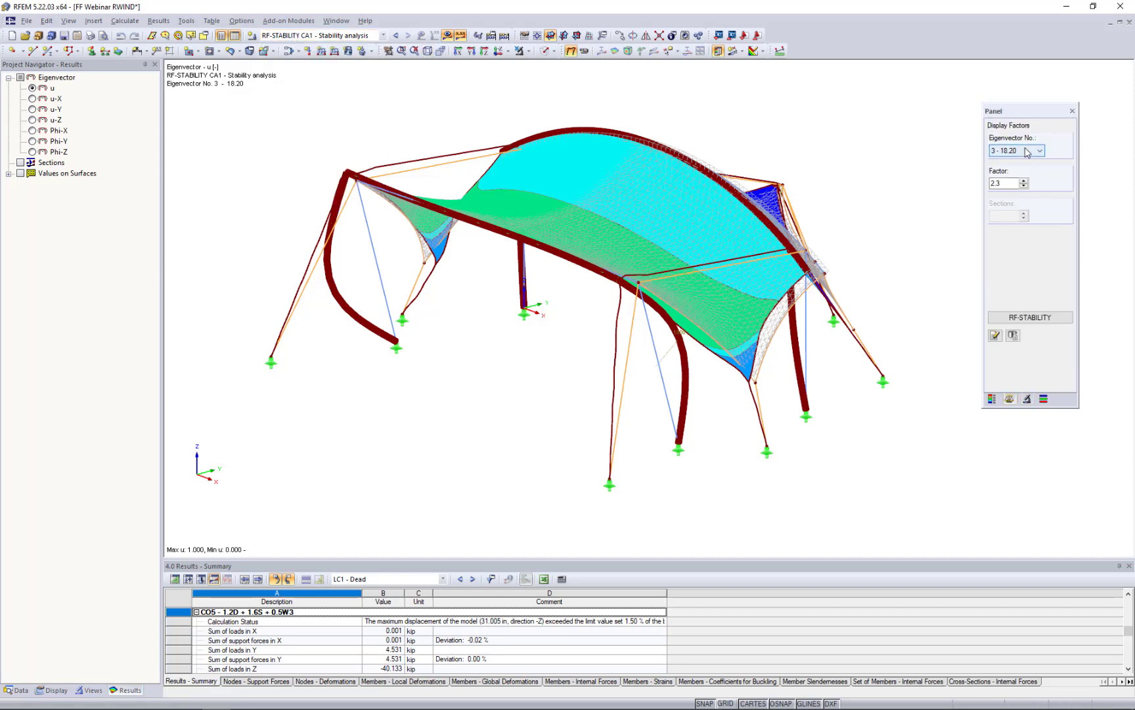
left_click(1025, 150)
left_click(1010, 162)
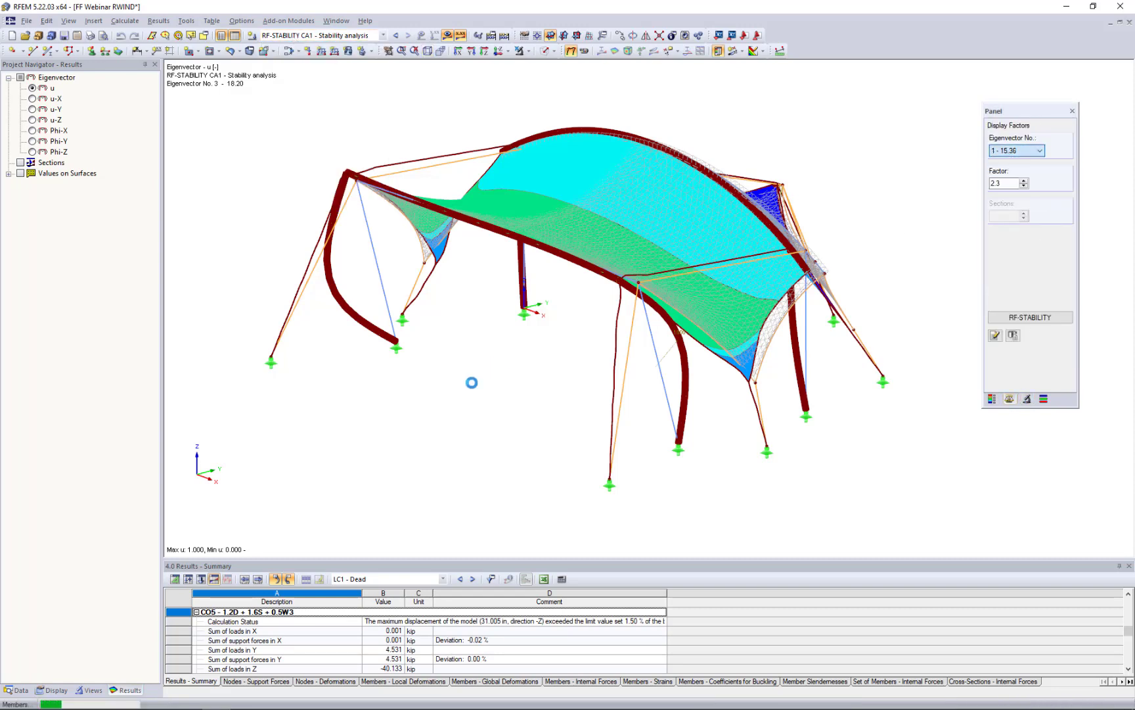
middle_click_drag(551, 365, 750, 370, "ctrl")
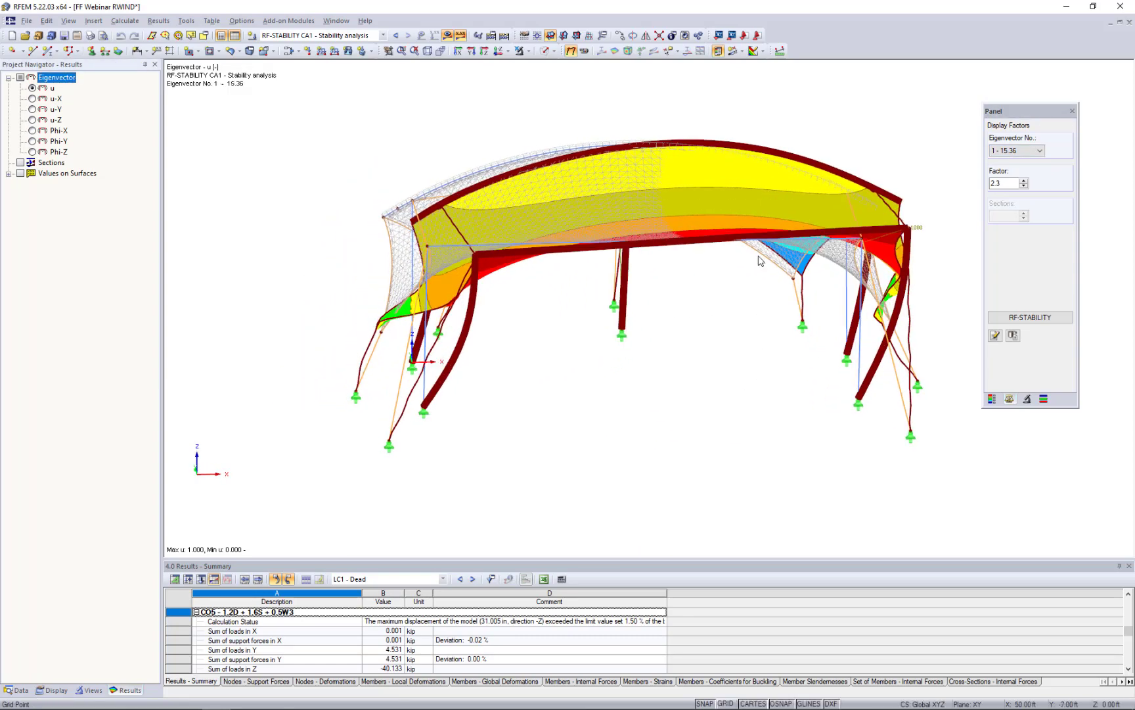
- Turn off the colored surface result display for the buckling shape on the canopy model
left_click(754, 51)
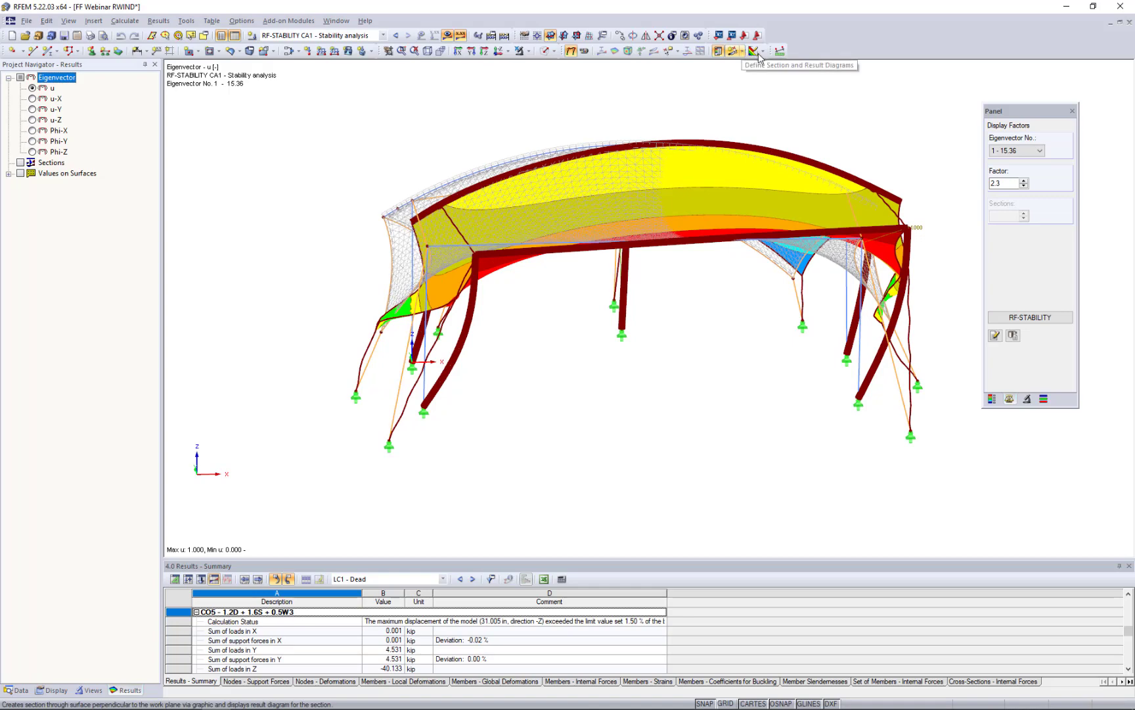
left_click(778, 138)
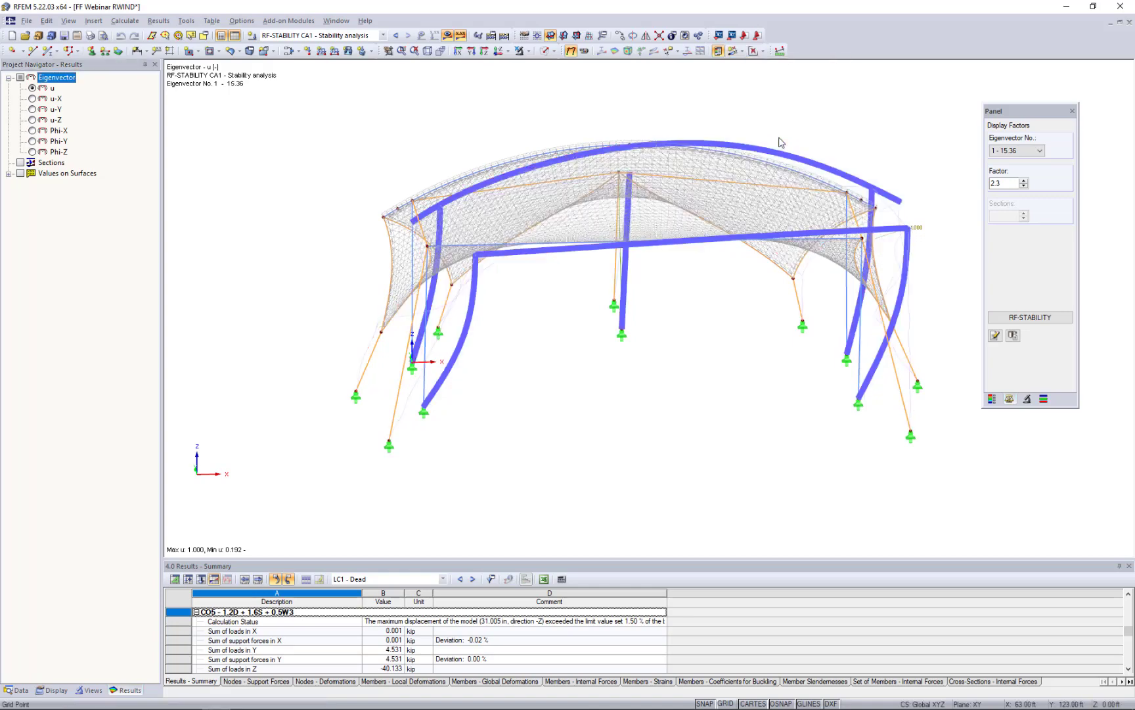
middle_click_drag(432, 319, 283, 325)
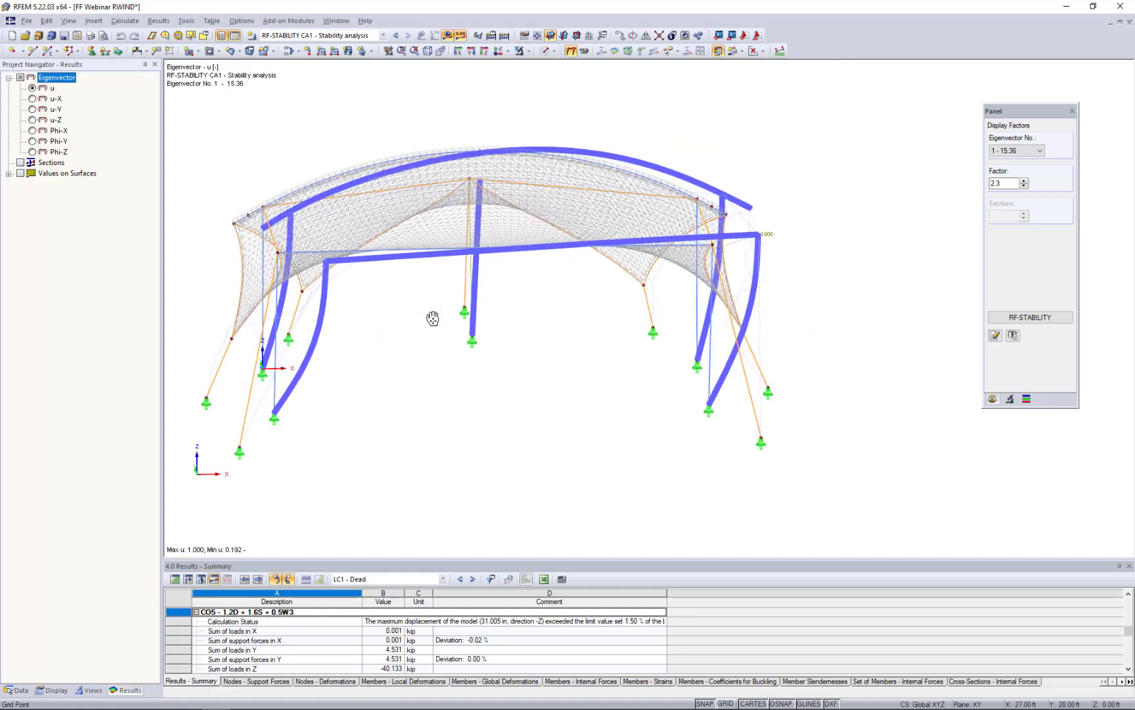
- Display eigenvectors No. 2, 3 and 4 in turn and examine each buckling shape of the frame members
left_click(1017, 150)
left_click(1008, 168)
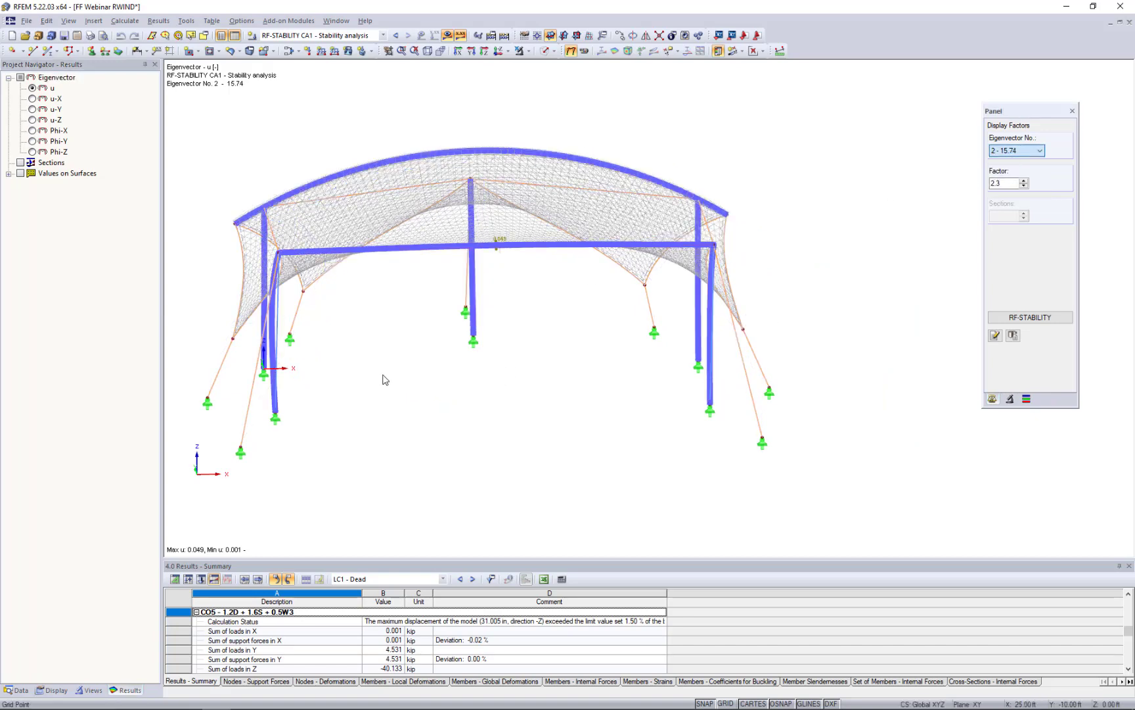
middle_click_drag(386, 381, 821, 314, "ctrl")
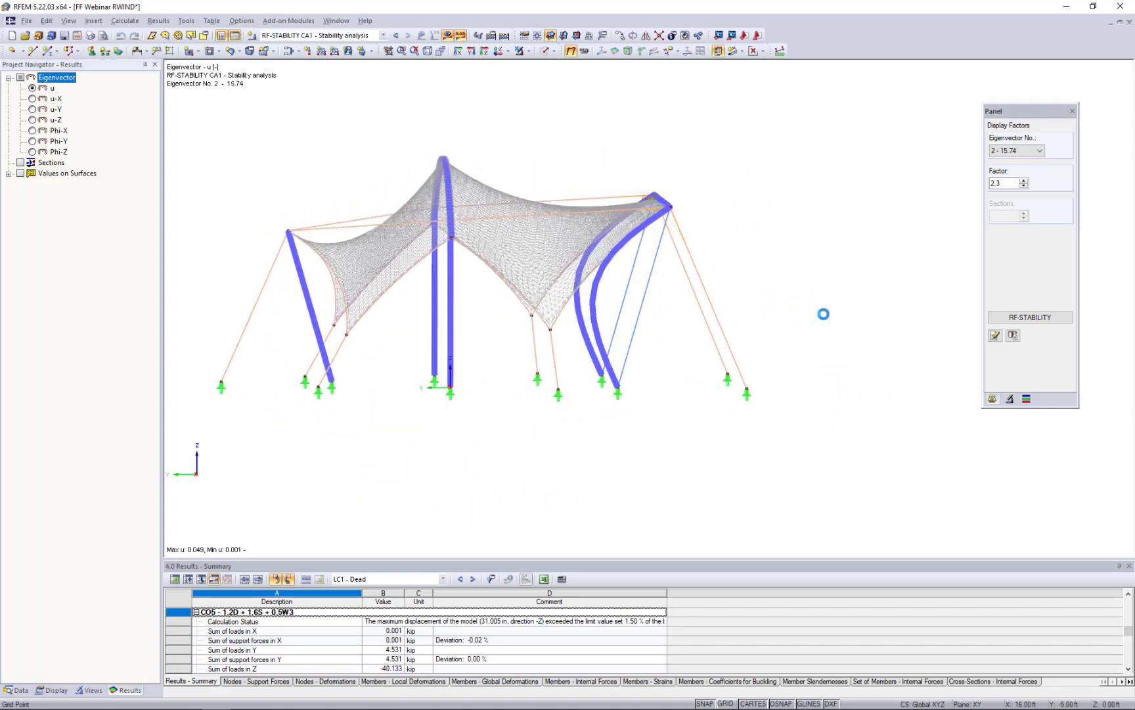
left_click(1018, 150)
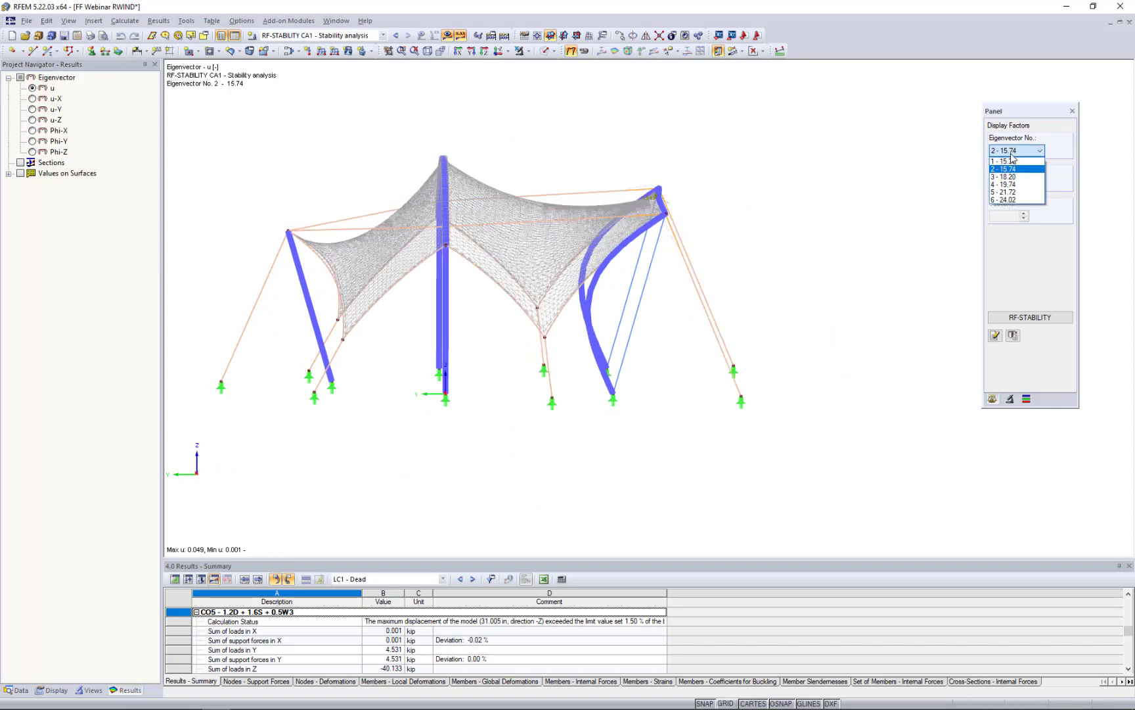
left_click(1008, 178)
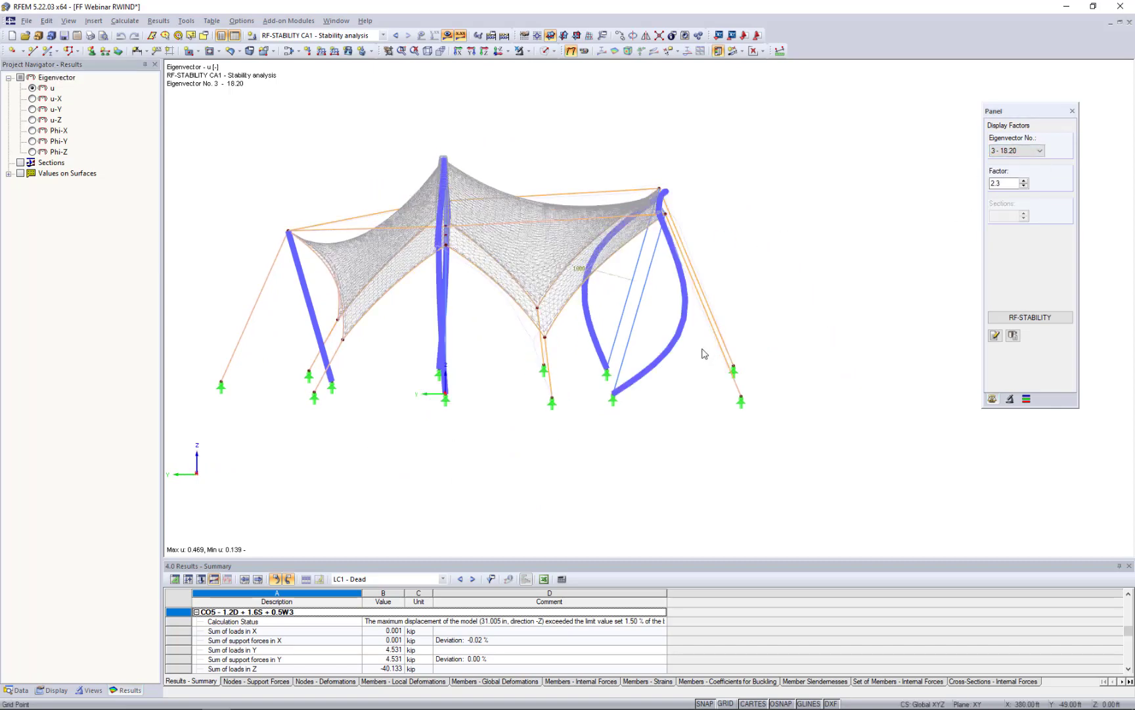
middle_click_drag(801, 291, 292, 385, "ctrl")
left_click(1017, 151)
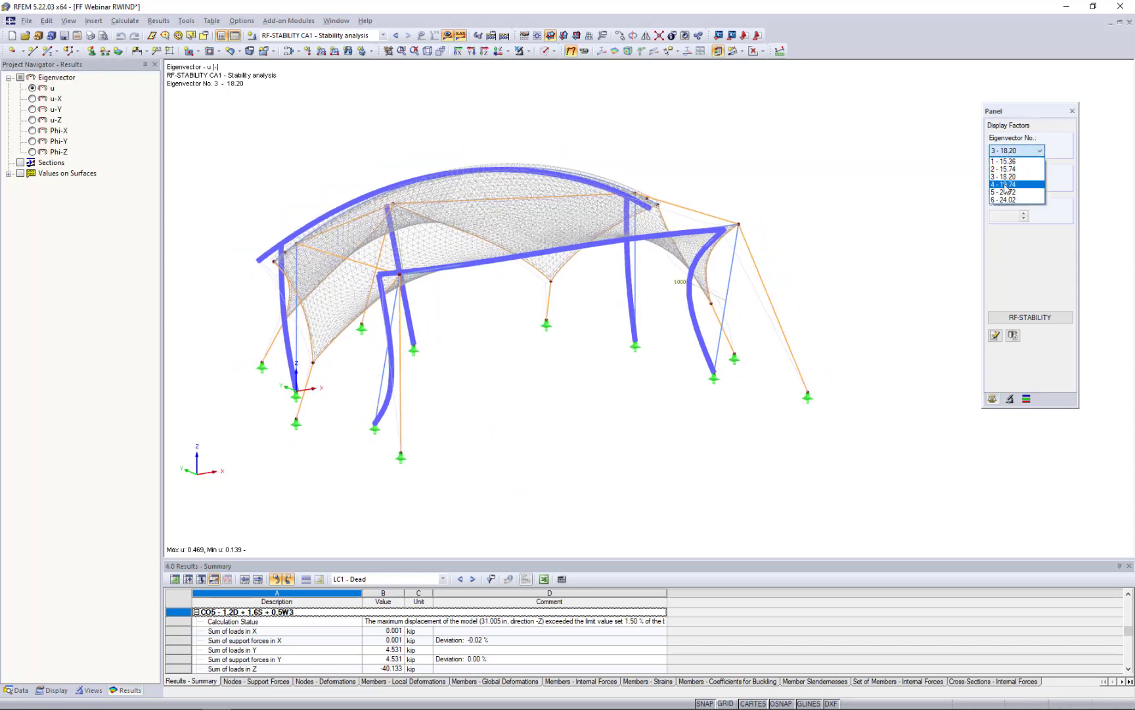
left_click(1008, 187)
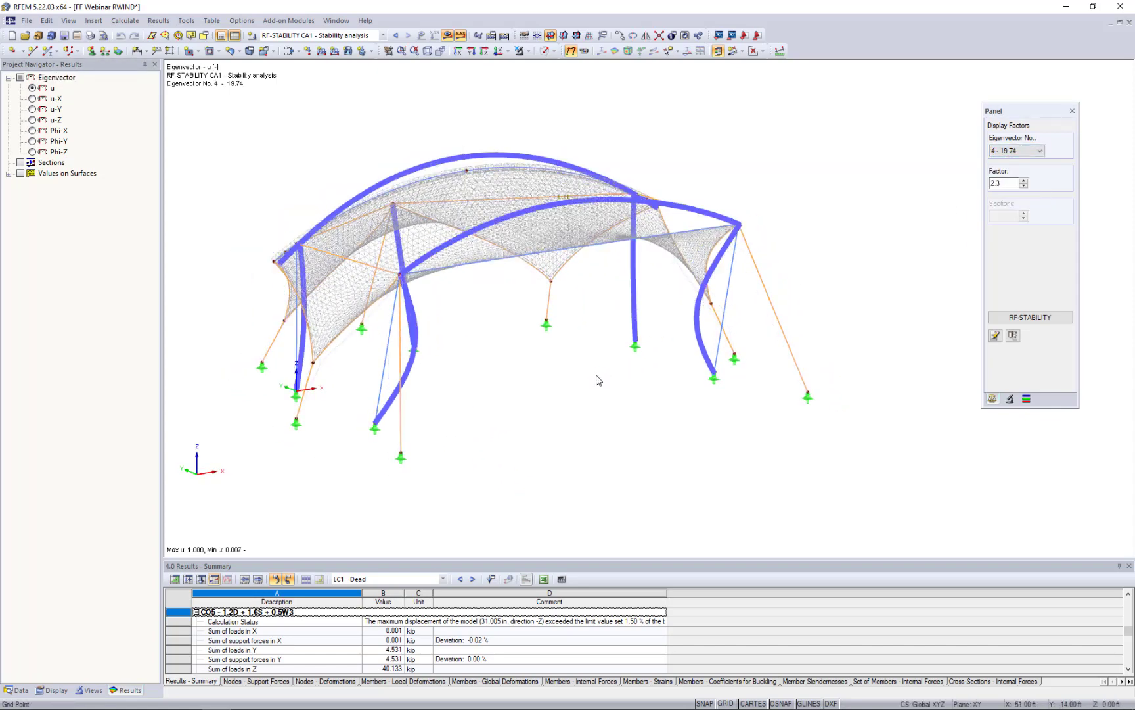
middle_click_drag(597, 381, 528, 415, "ctrl")
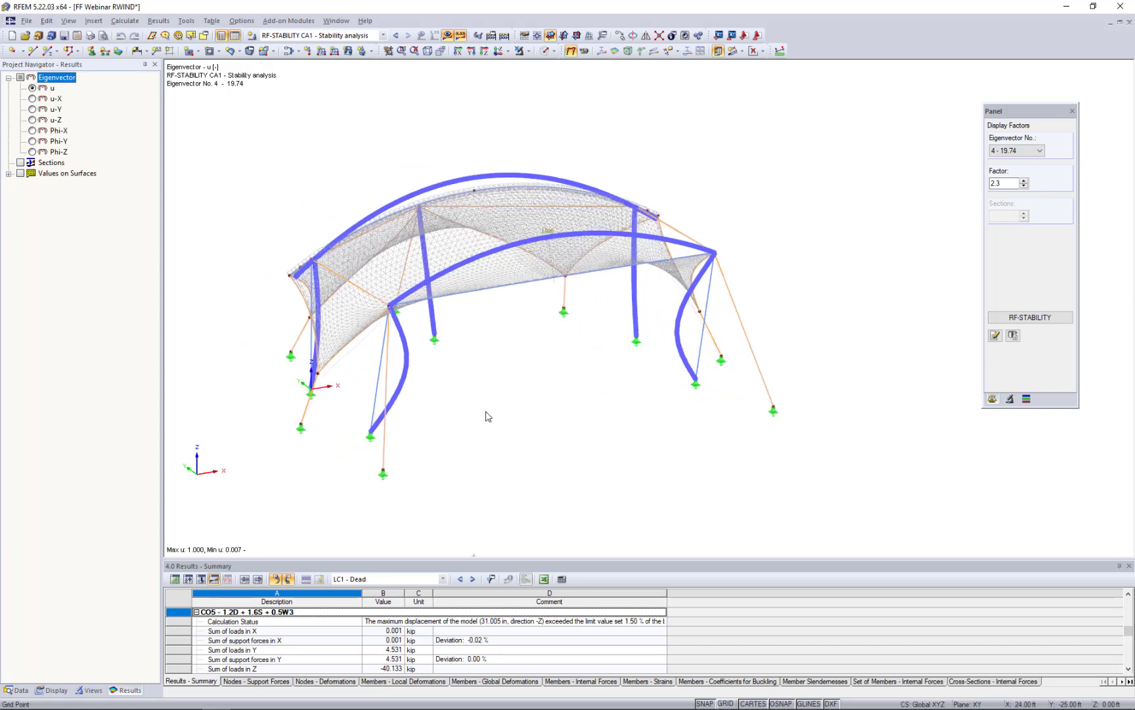
- Review the members' effective lengths and critical loads in the RF-STABILITY results, and return to the model
left_click(1030, 318)
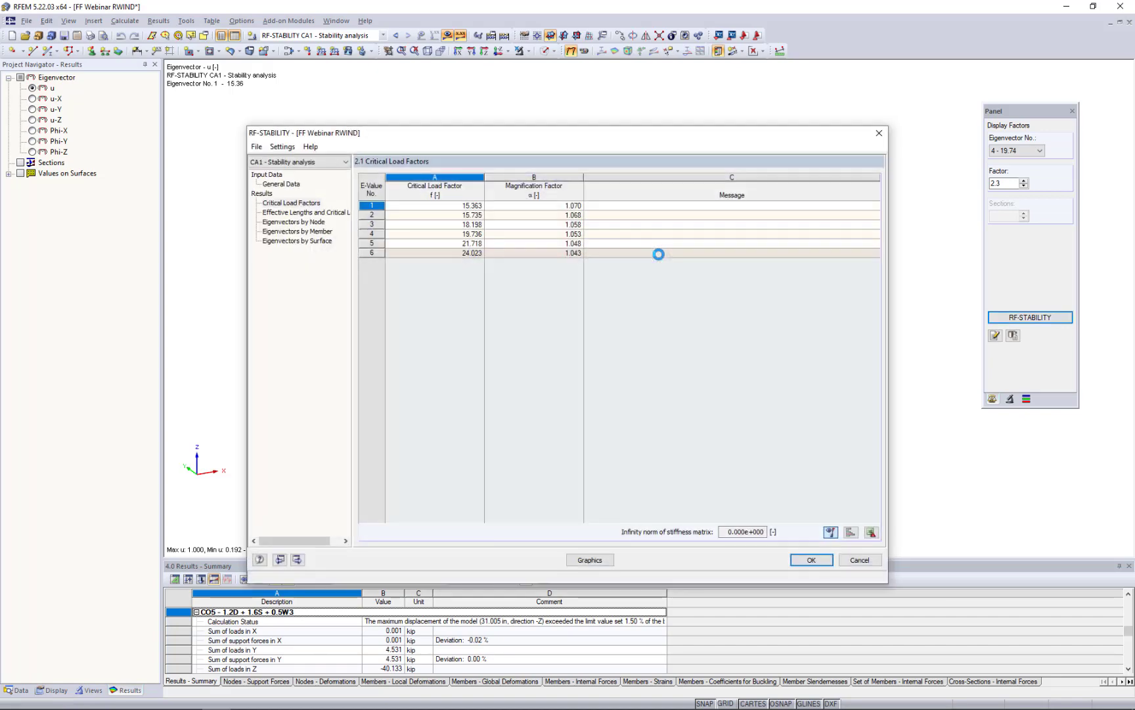
left_click(312, 214)
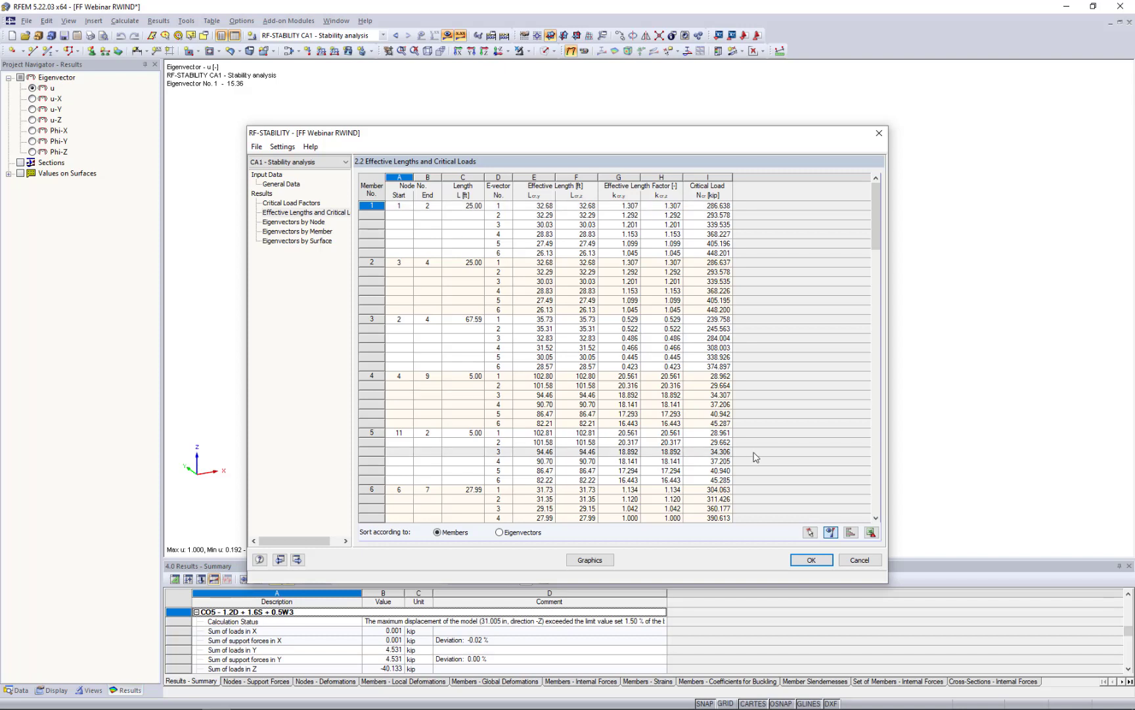
left_click(810, 559)
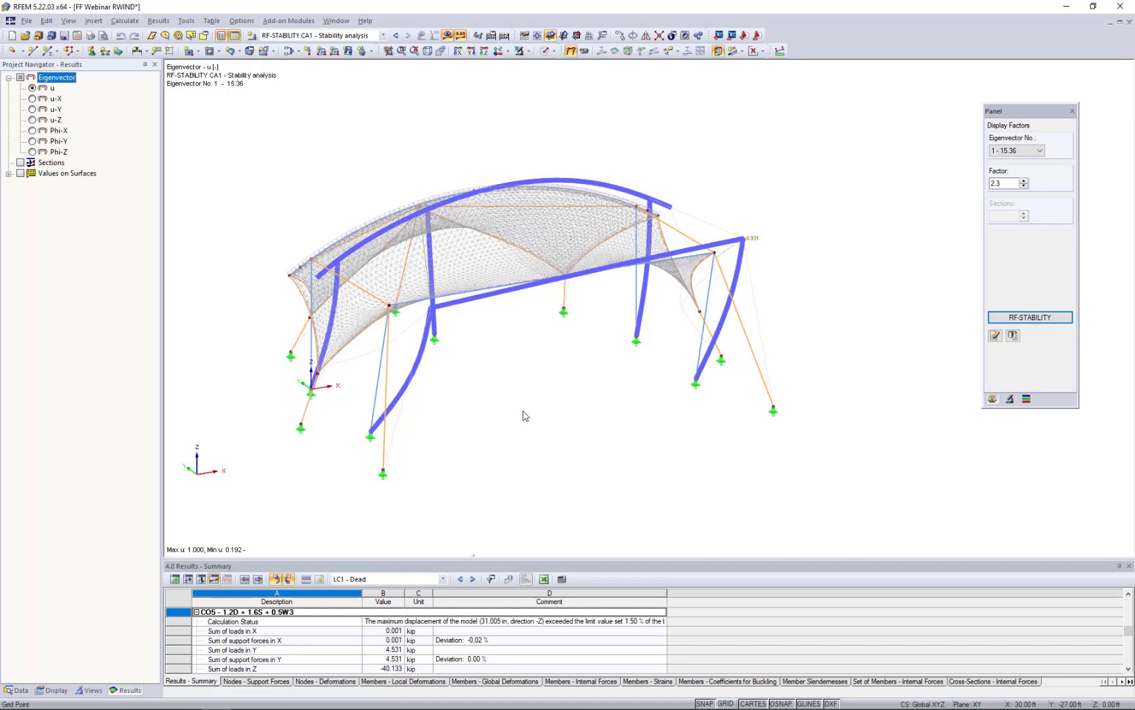
- Open the RF-STEEL AISC add-on module and set the design standard to LRFD 2016
left_click(18, 690)
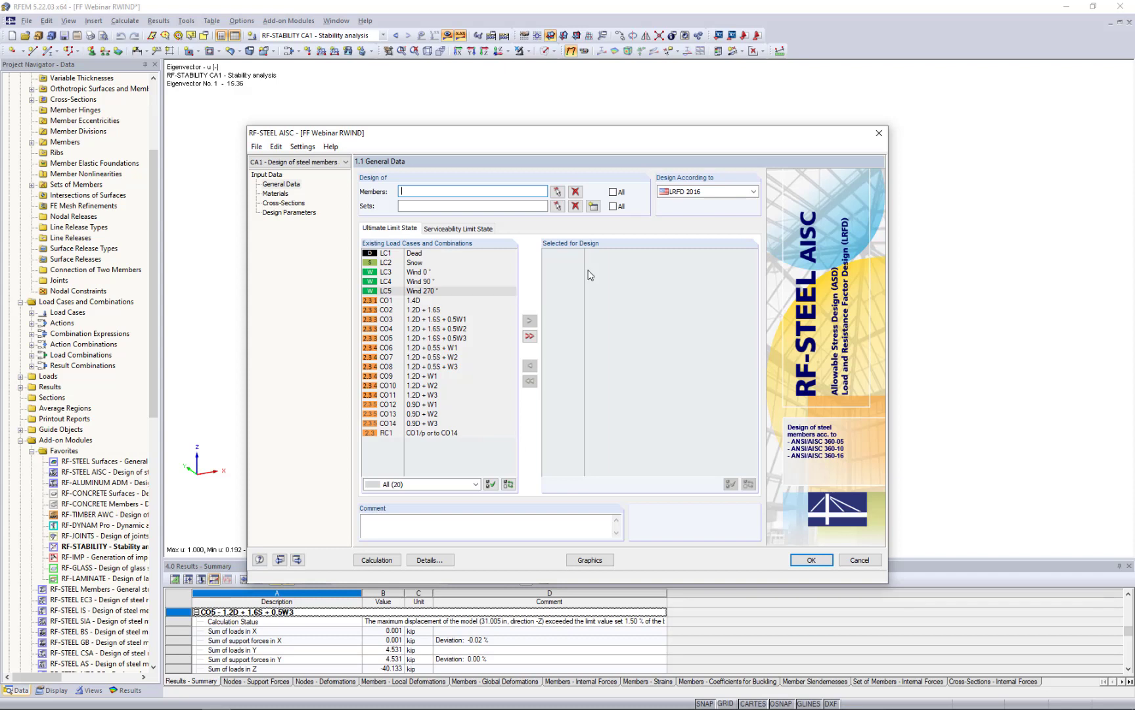
left_click(707, 193)
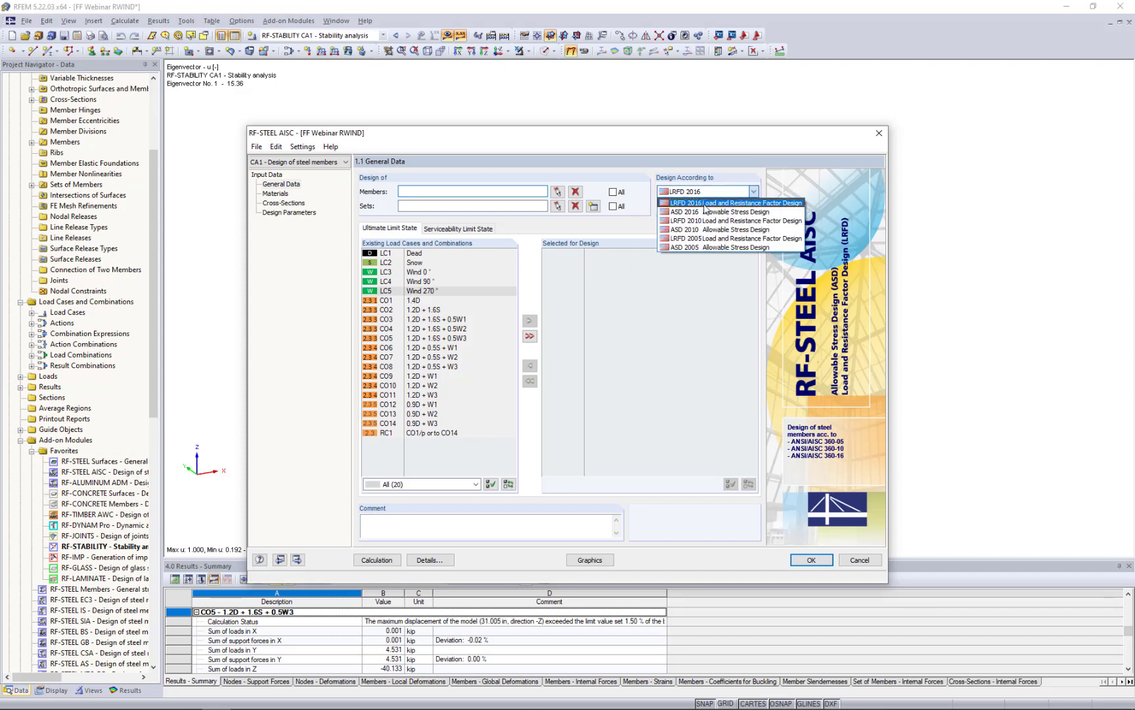
left_click(704, 204)
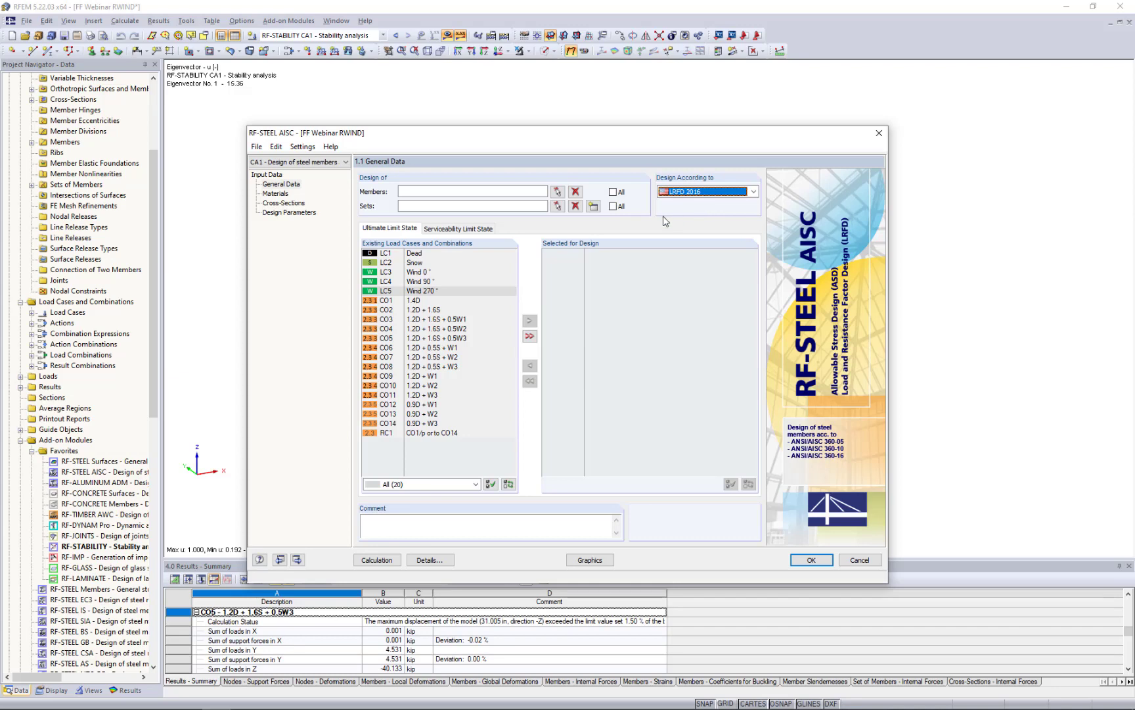
- Start picking the design members in the model, hiding the stability results and switching to solid rendering
left_click(558, 192)
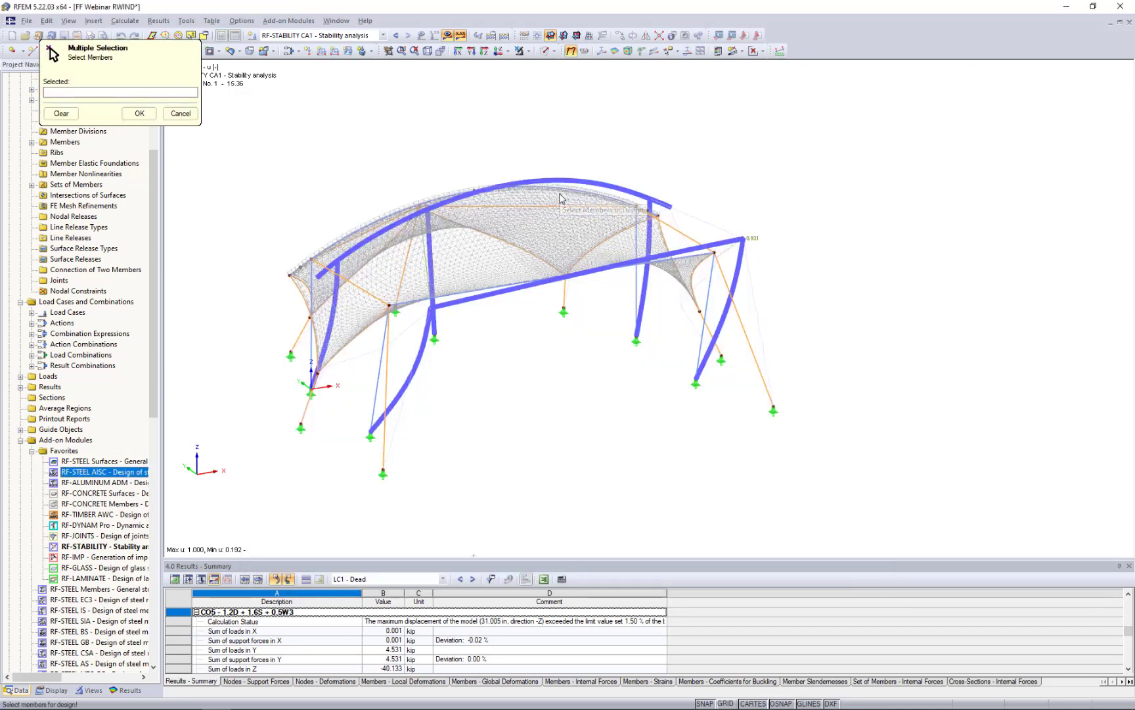
left_click(448, 35)
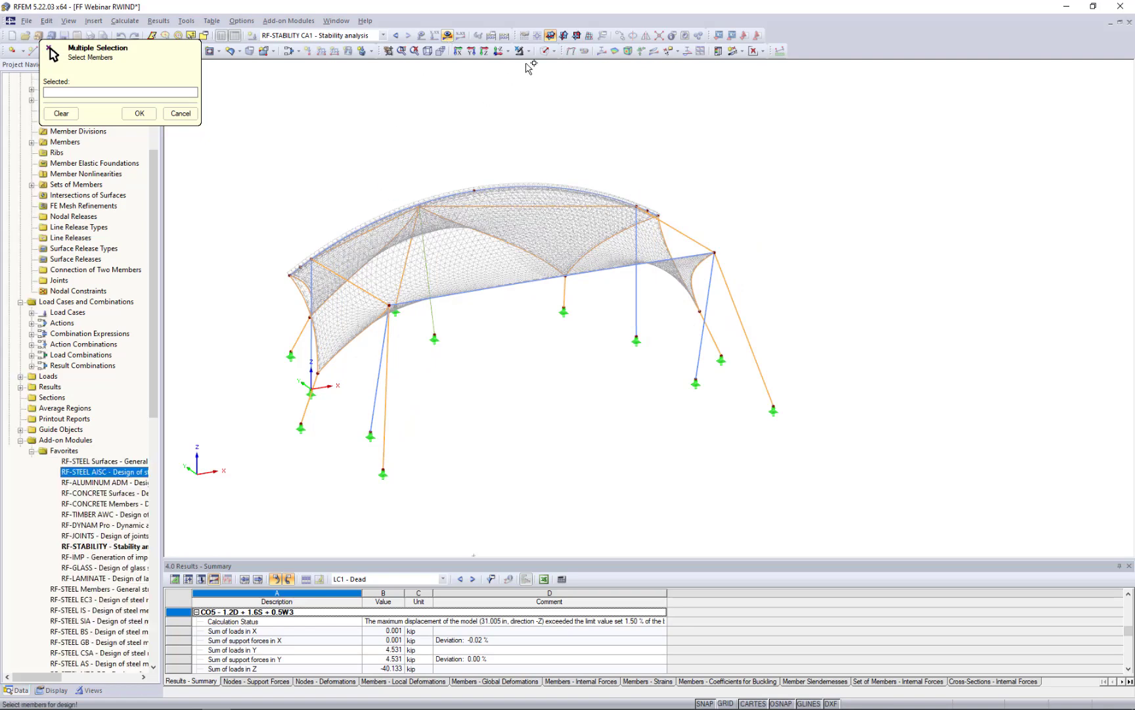
left_click(549, 50)
left_click(558, 92)
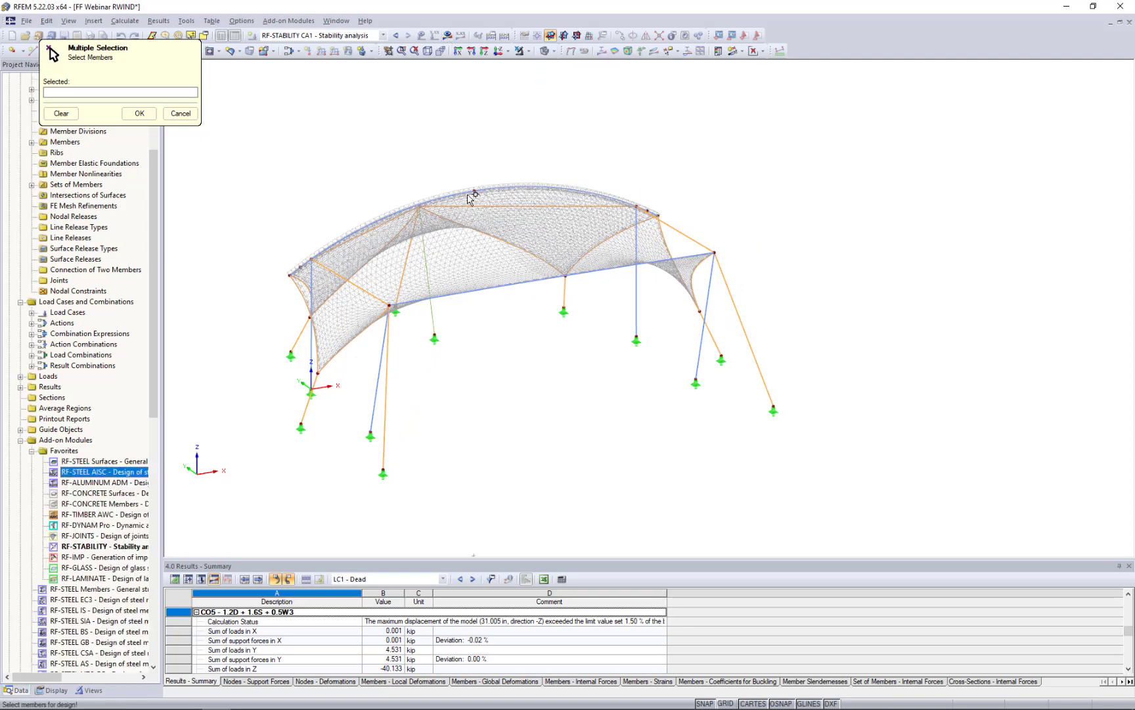
- Limit the visibility to beam and truss member types and select members 1-9 for the steel design
left_click(93, 690)
left_click(33, 425)
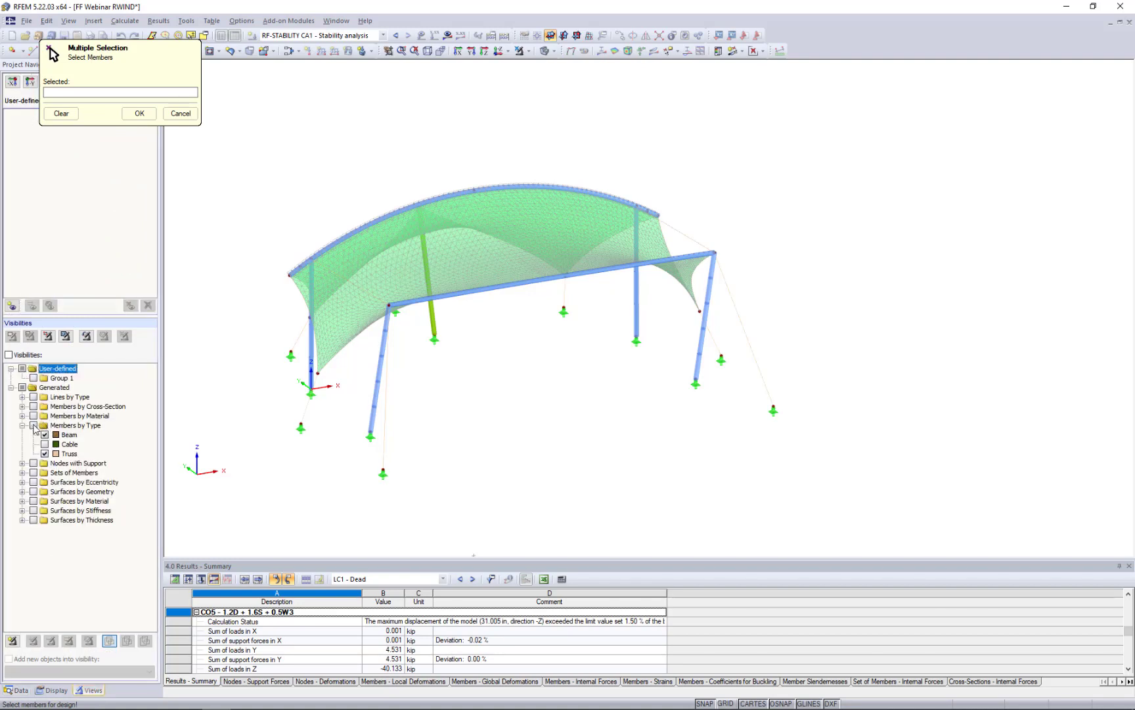
left_click(33, 426)
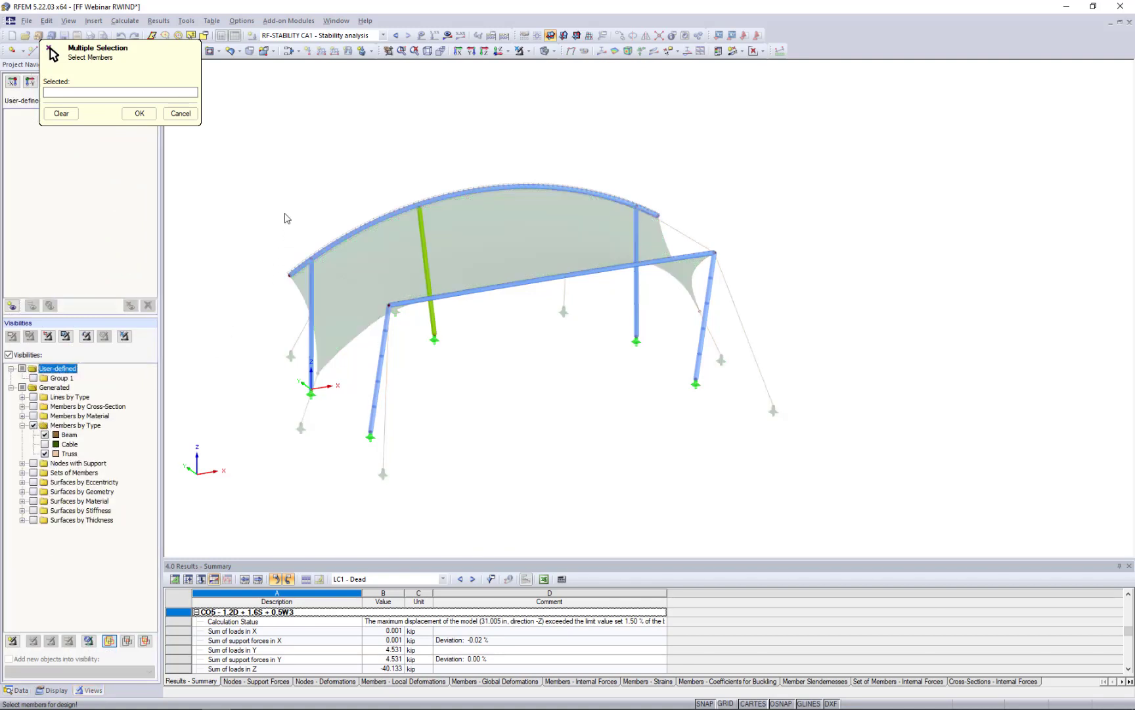
left_click_drag(274, 150, 757, 474)
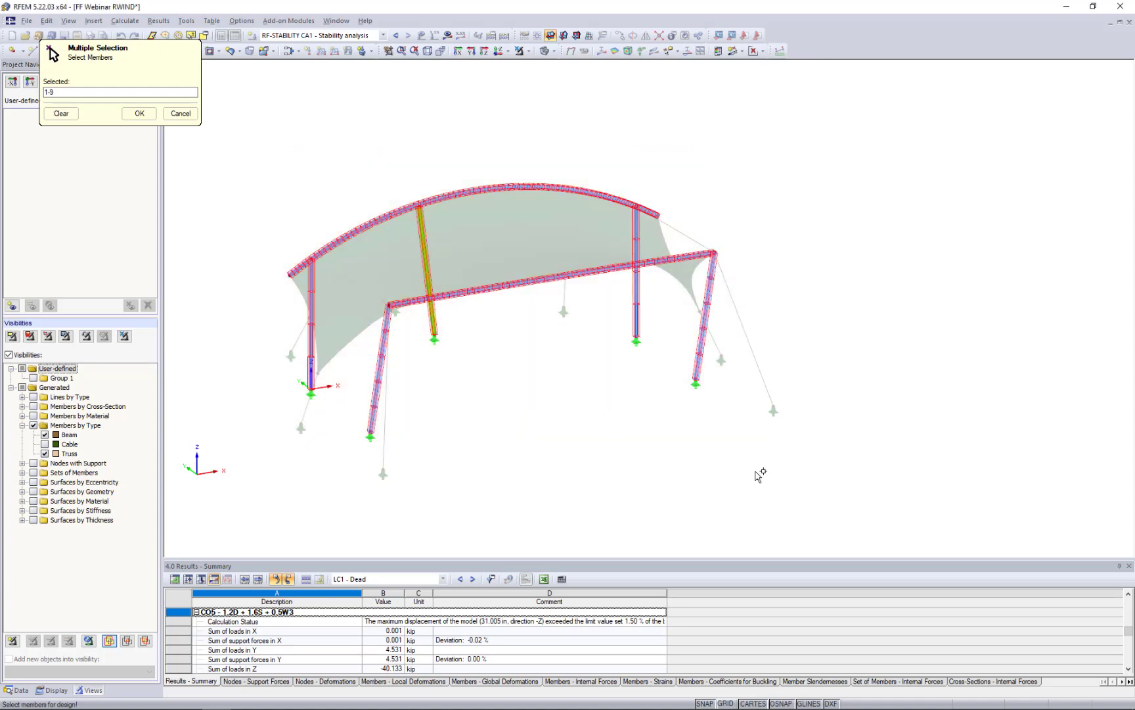
left_click(138, 114)
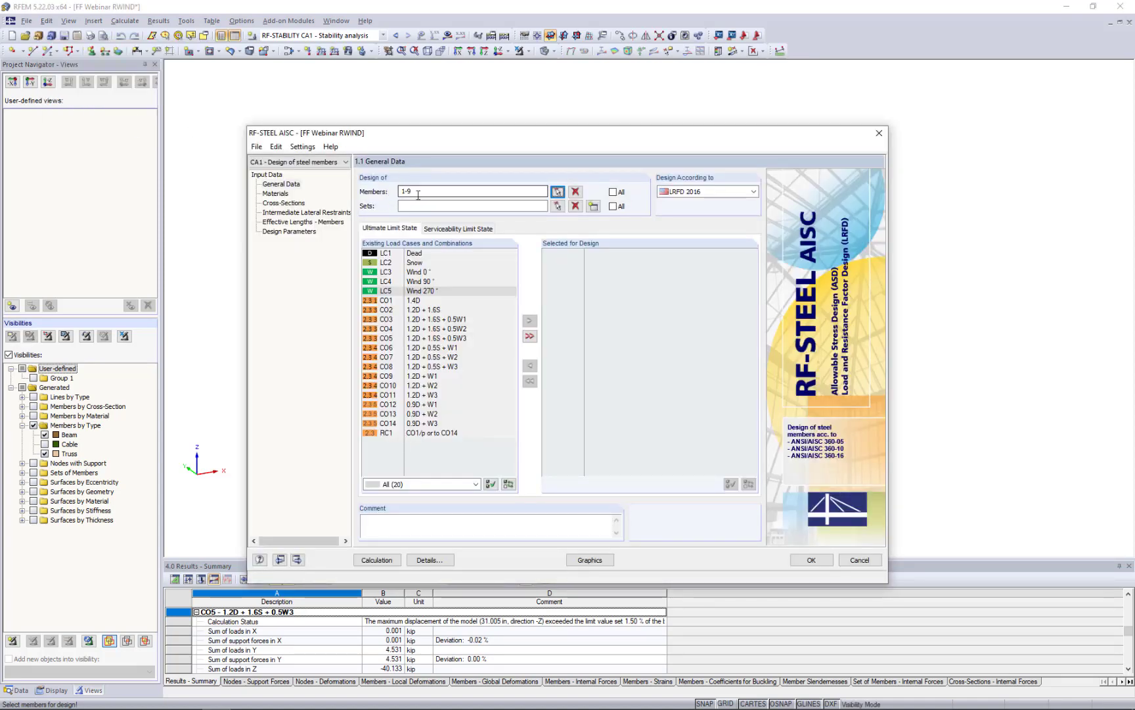
- Add load combinations CO1 through CO14 to the ultimate limit state design
left_click(417, 300)
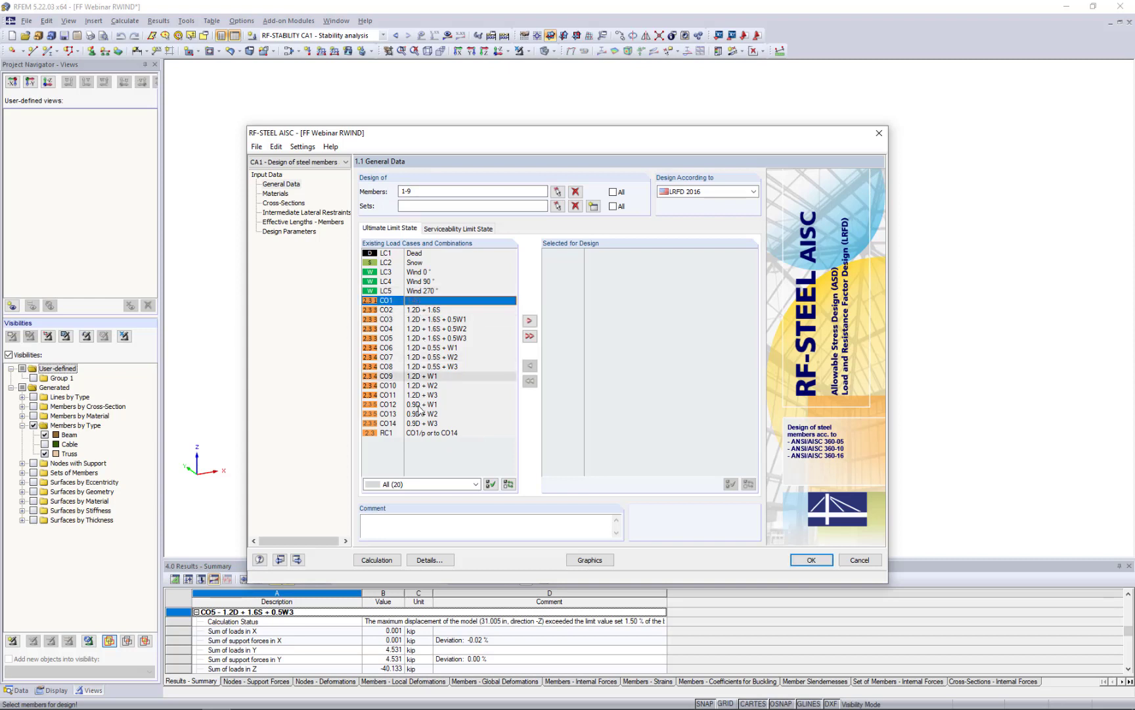
left_click(414, 424, "shift")
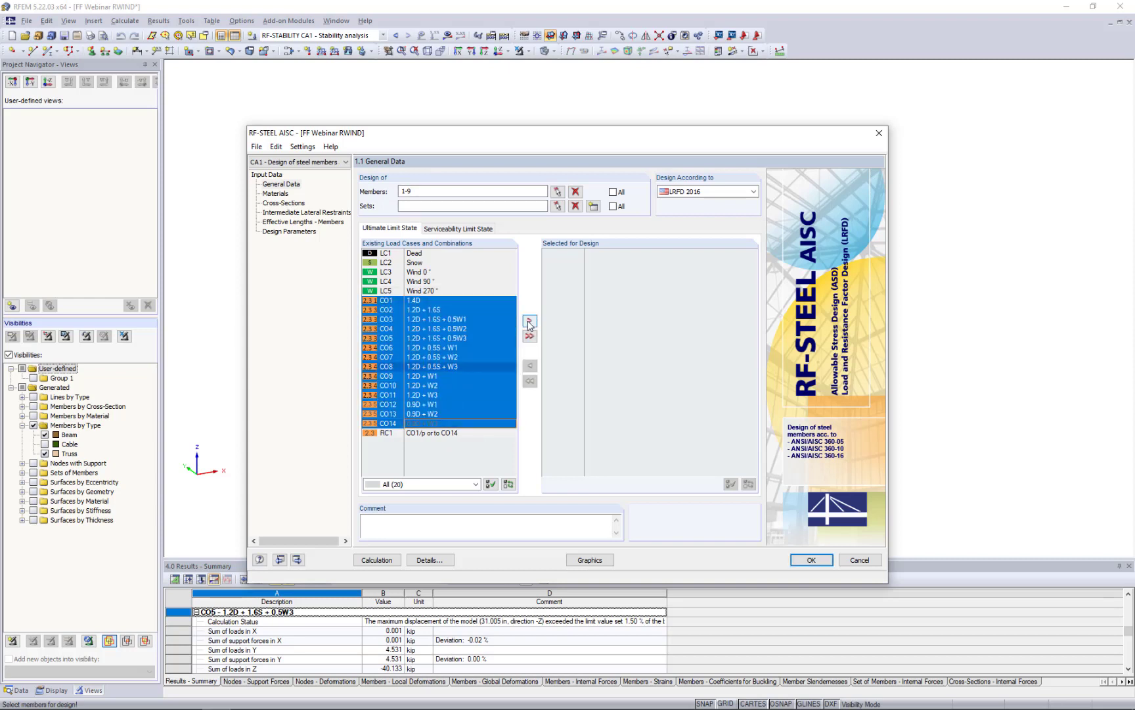
left_click(529, 321)
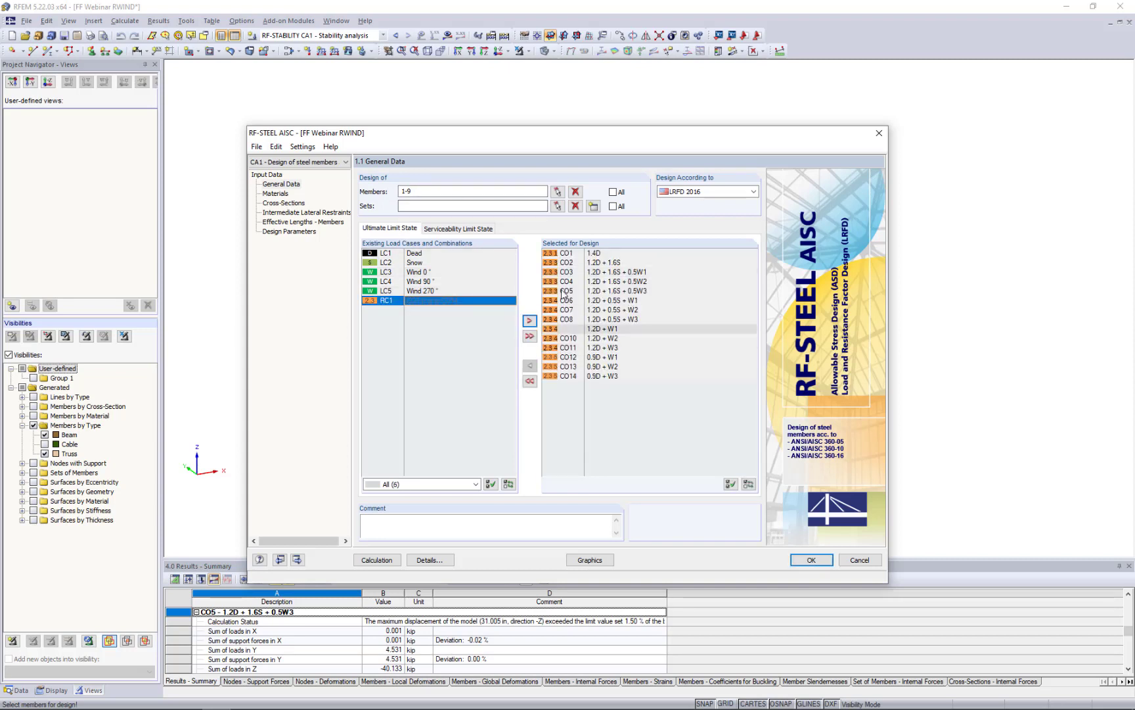
- Review the serviceability limit state load selection, the Steel A500 Grade C material properties, and the round HSS cross-section data
left_click(475, 229)
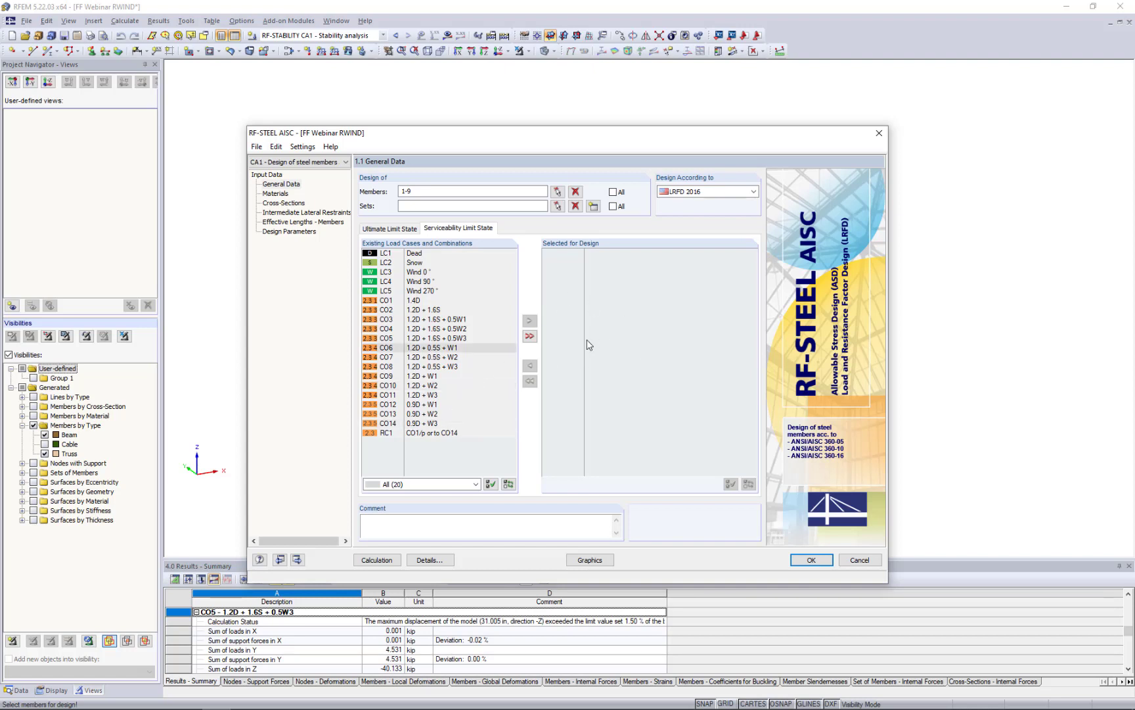
left_click(275, 194)
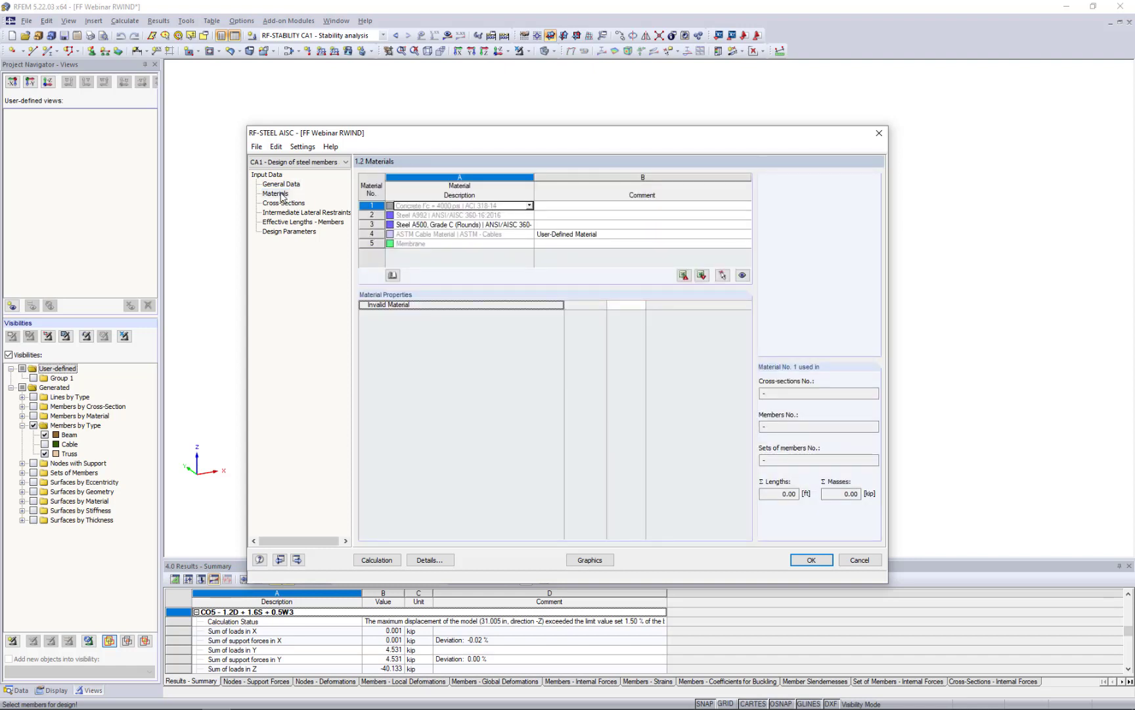
left_click(408, 225)
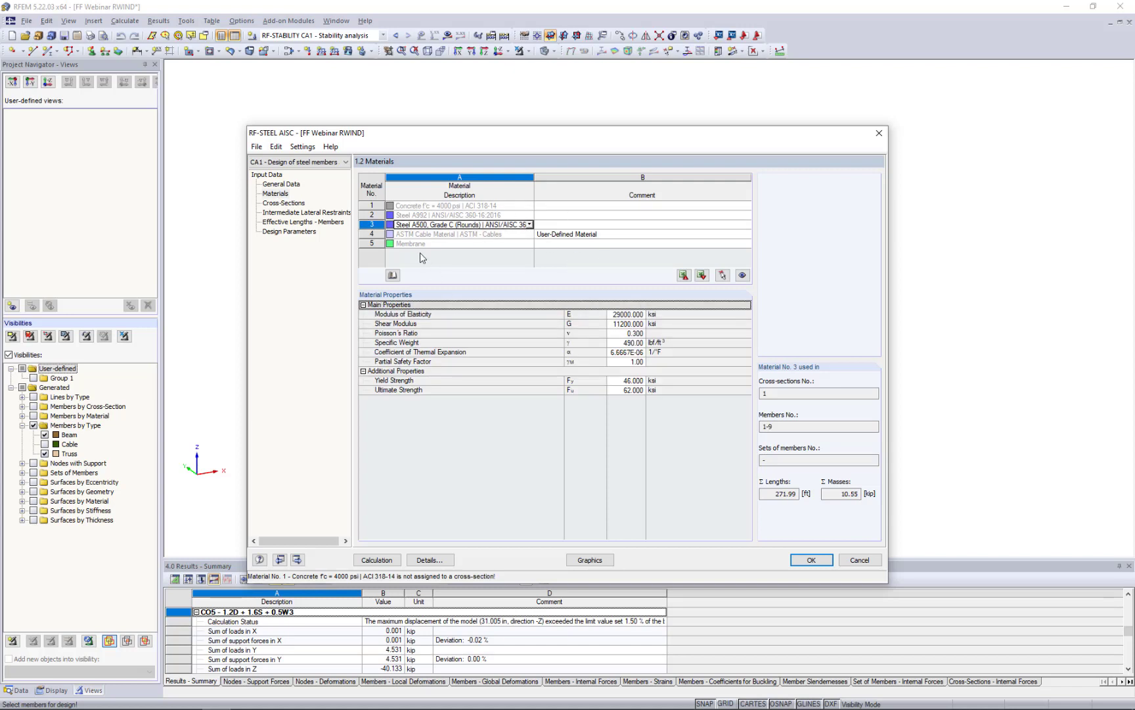
left_click(296, 203)
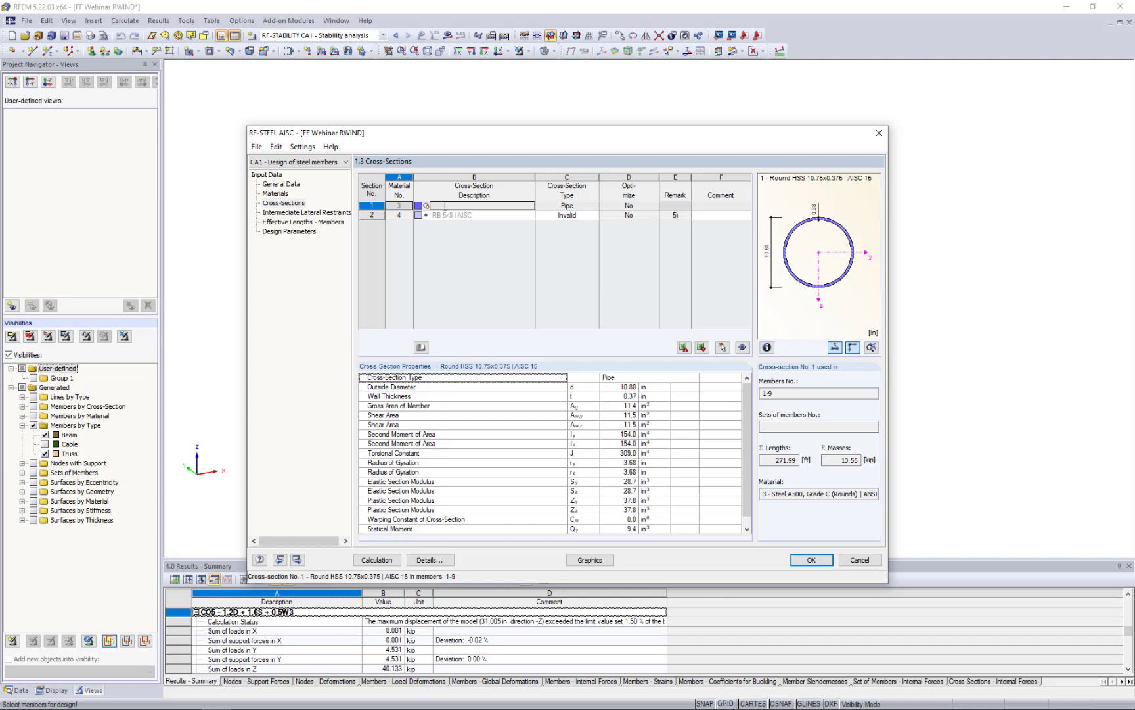
left_click(444, 206)
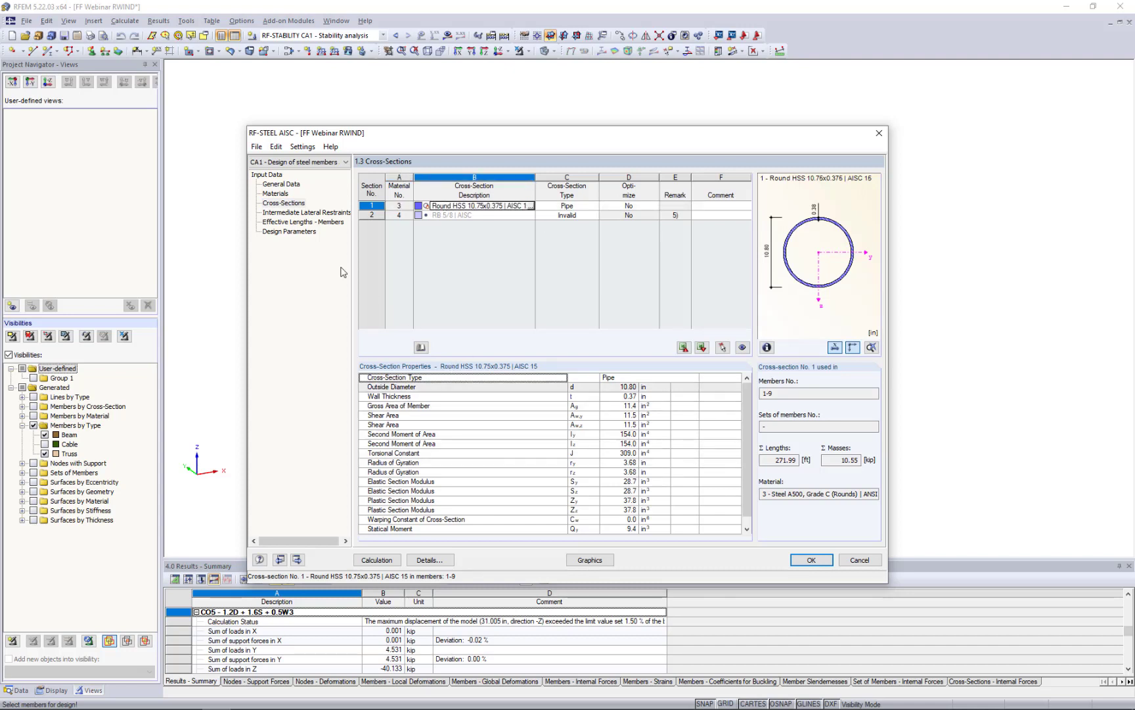
- Review the intermediate lateral restraints of members 1-9 against the model
left_click(288, 214)
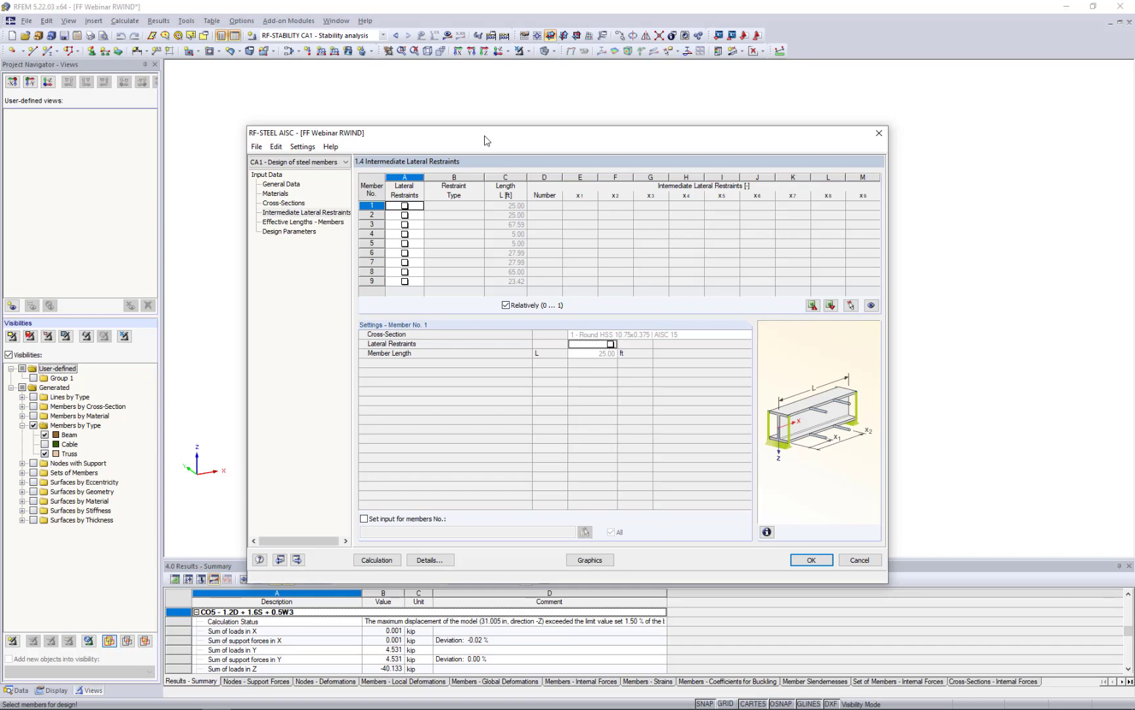
left_click_drag(486, 140, 459, 408)
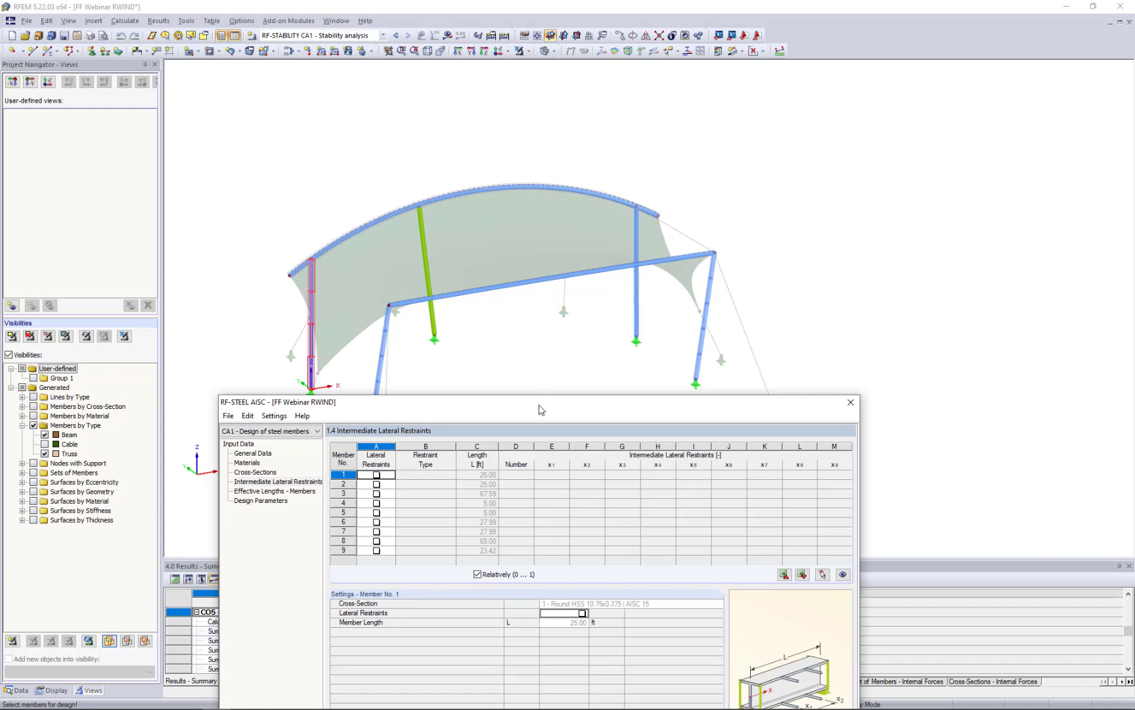
left_click_drag(537, 402, 553, 134)
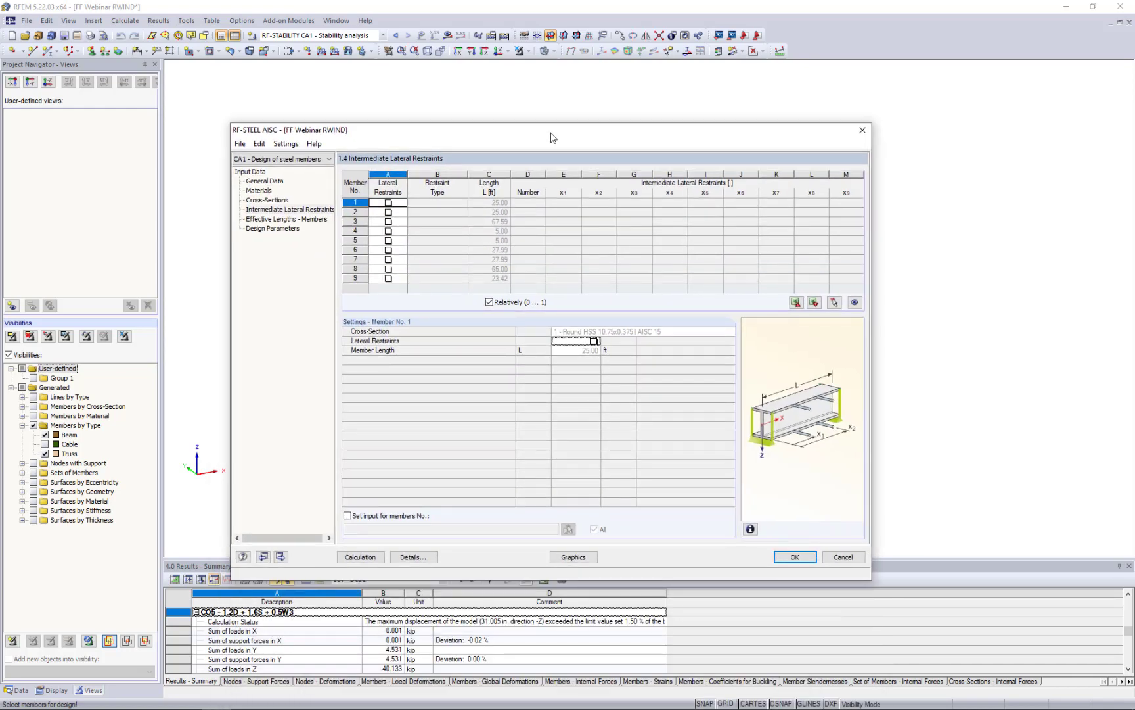
- Import the effective length factors about the y- and z-axes for all members from RF-STABILITY CA1, using buckling mode 1
left_click(299, 219)
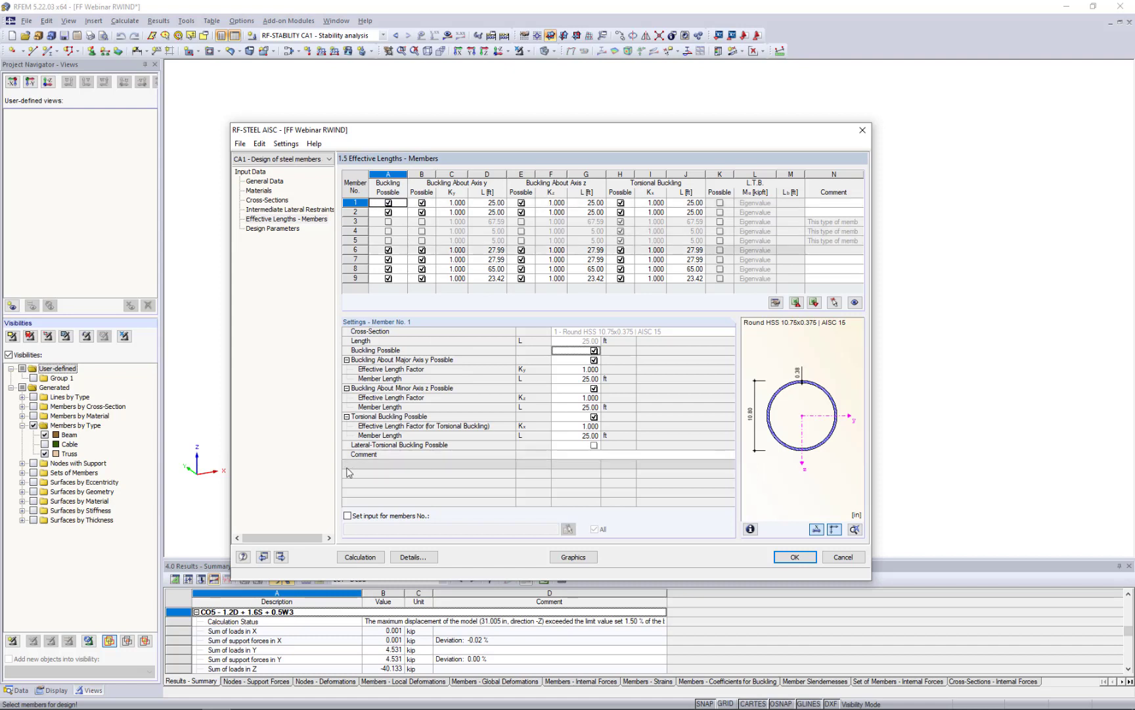
left_click(348, 516)
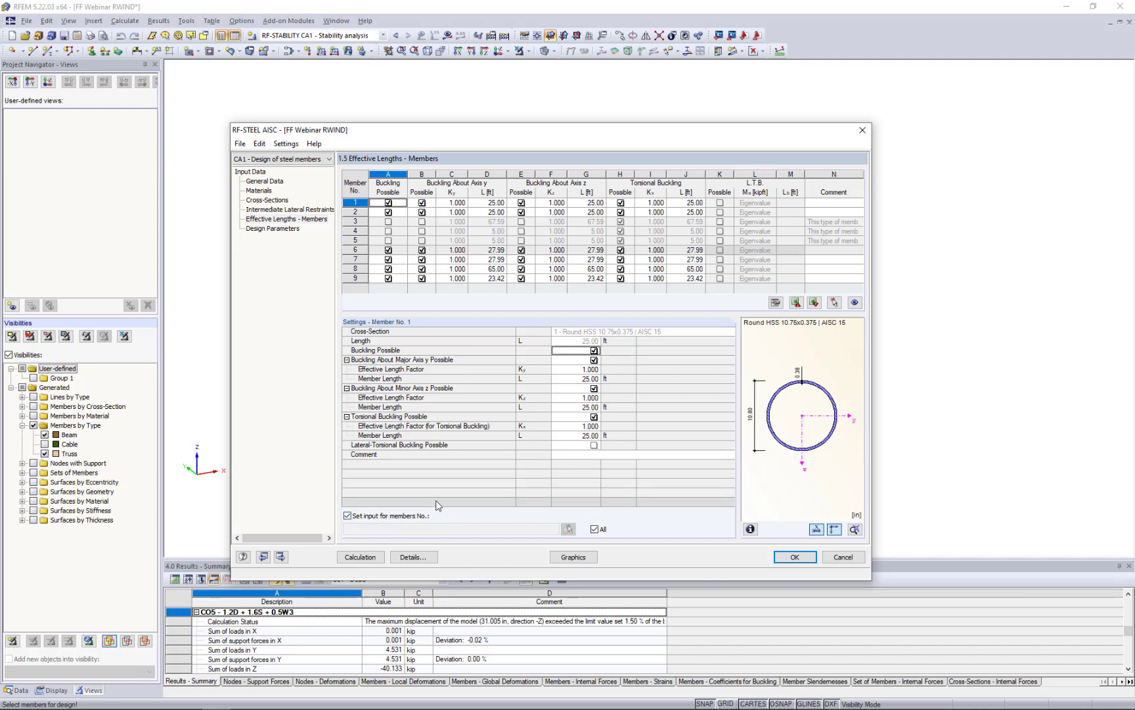
left_click(577, 369)
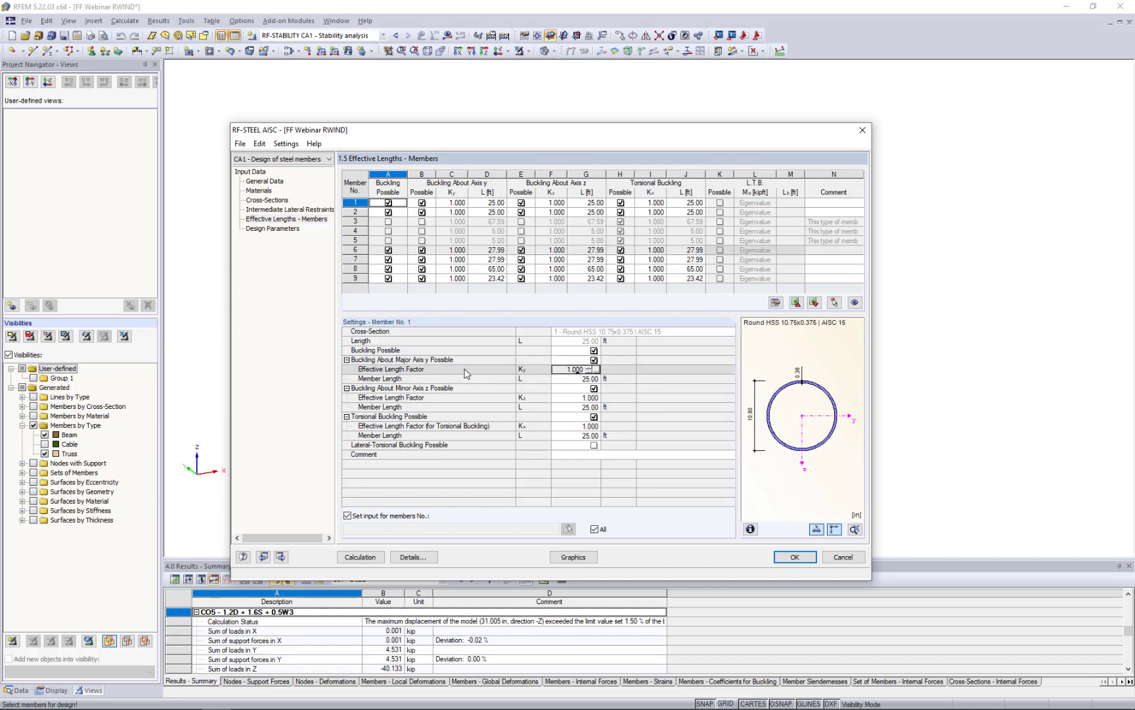
left_click(594, 372)
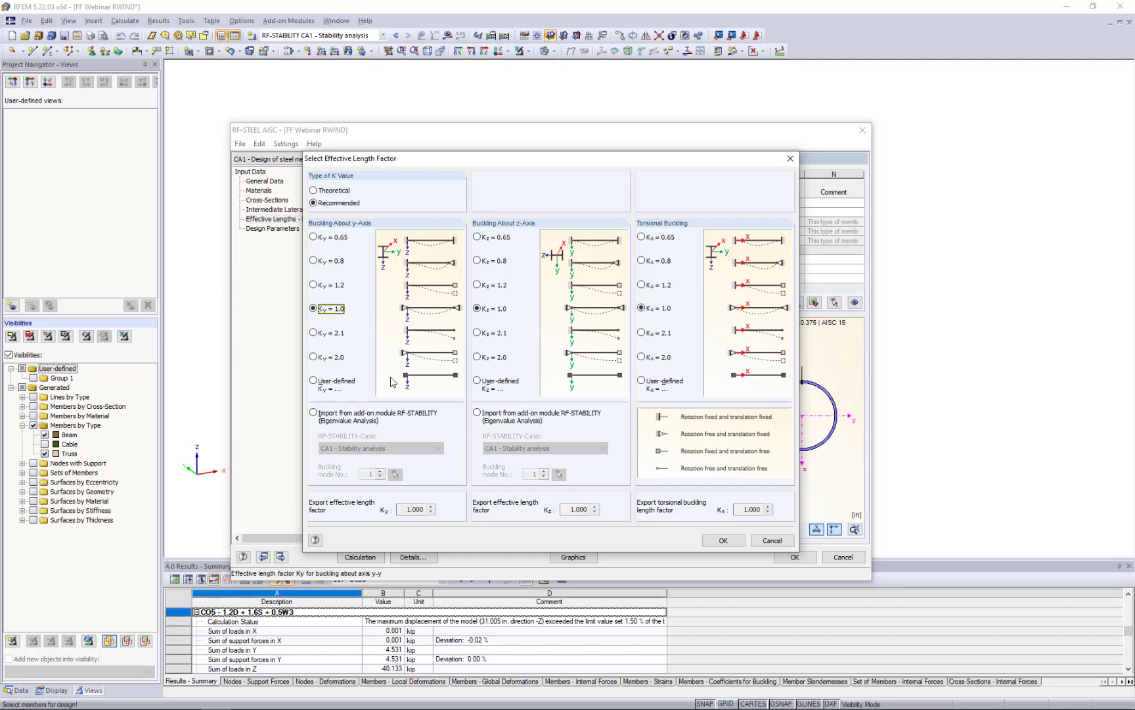
left_click(313, 412)
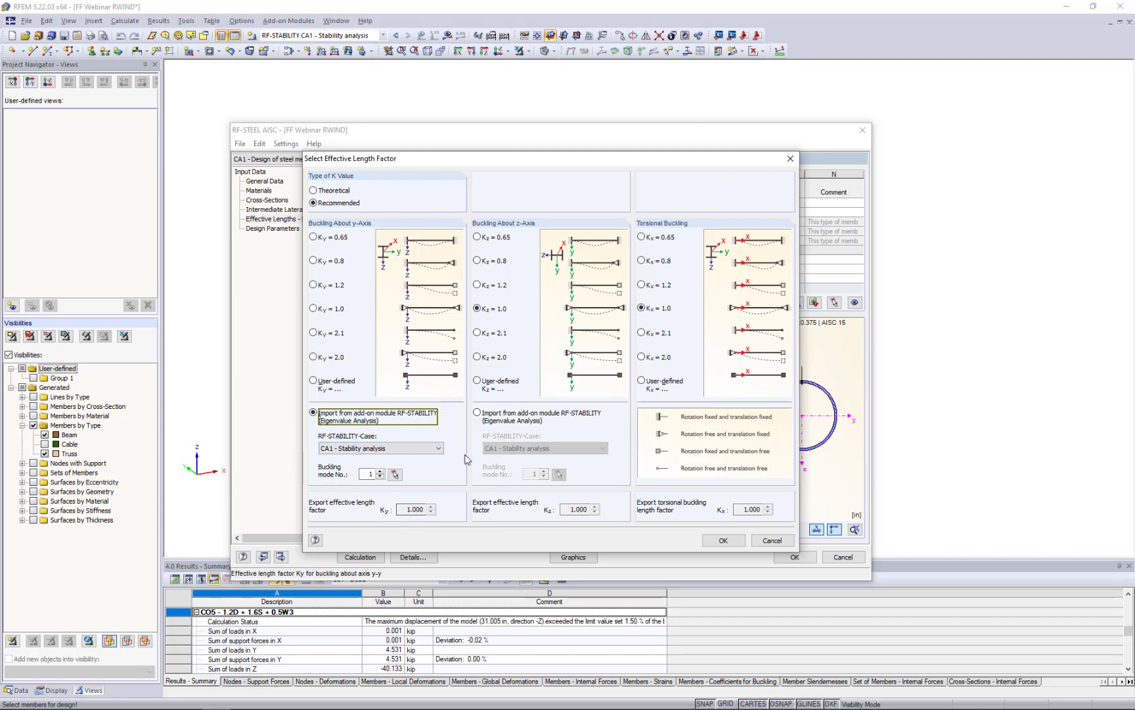
left_click(477, 413)
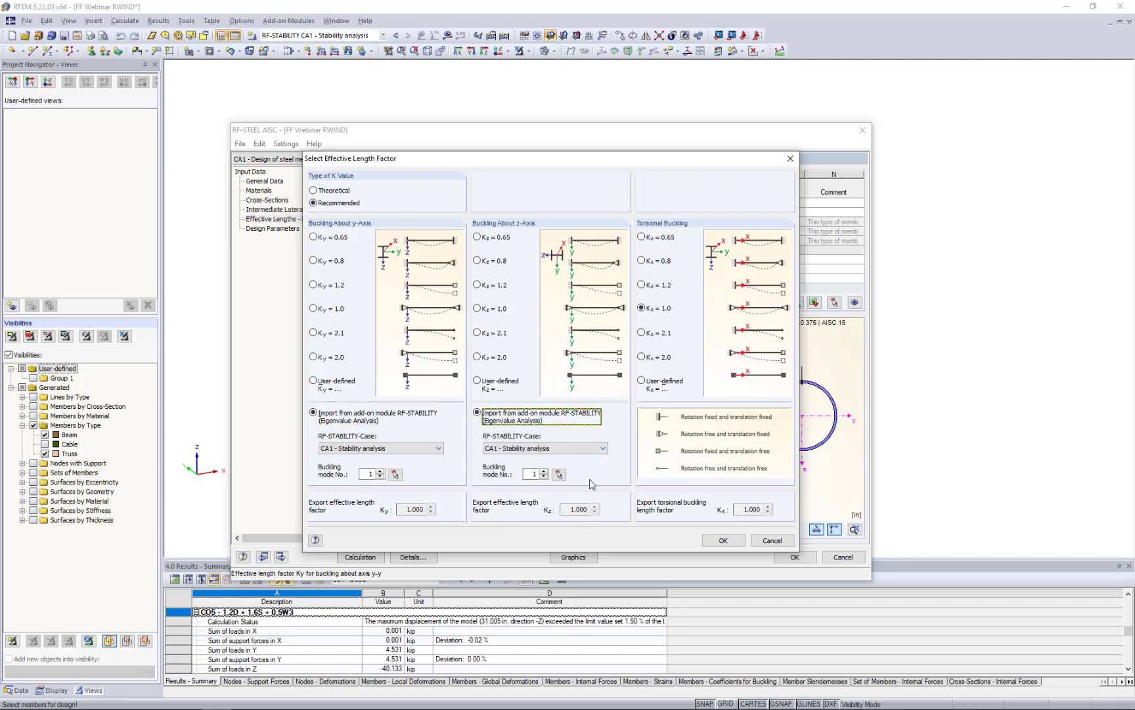
left_click(719, 541)
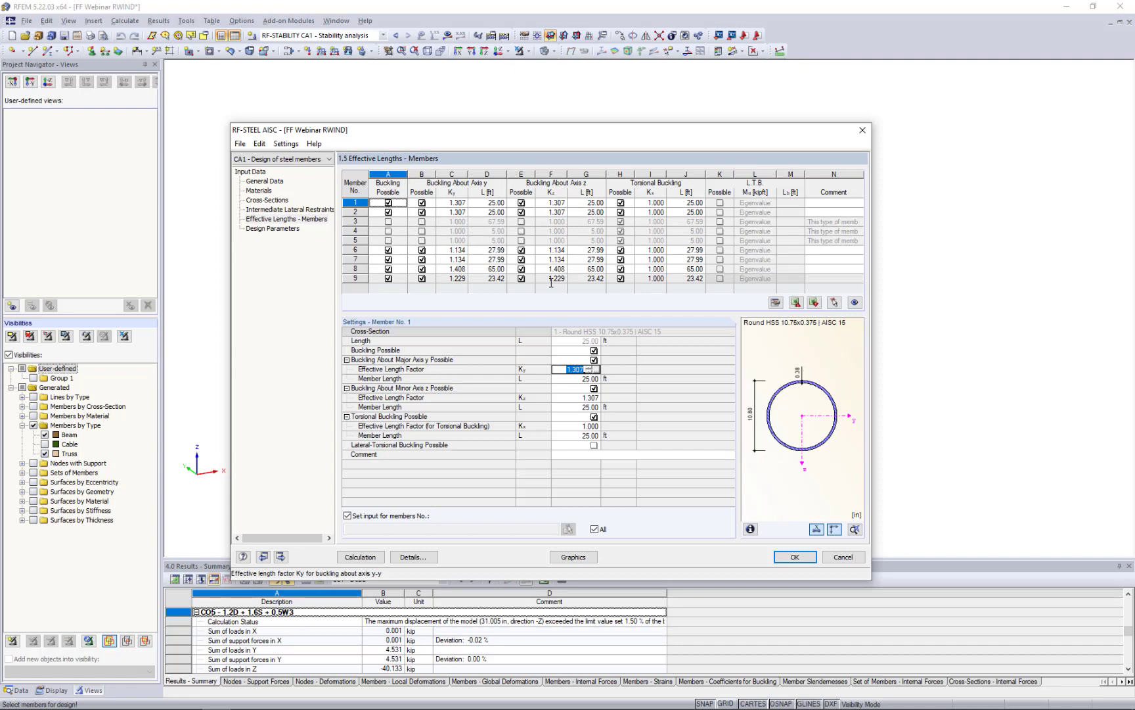
- Set the effective length factors Ky and Kz to 1.0 for all members and accept the design input
left_click(575, 398)
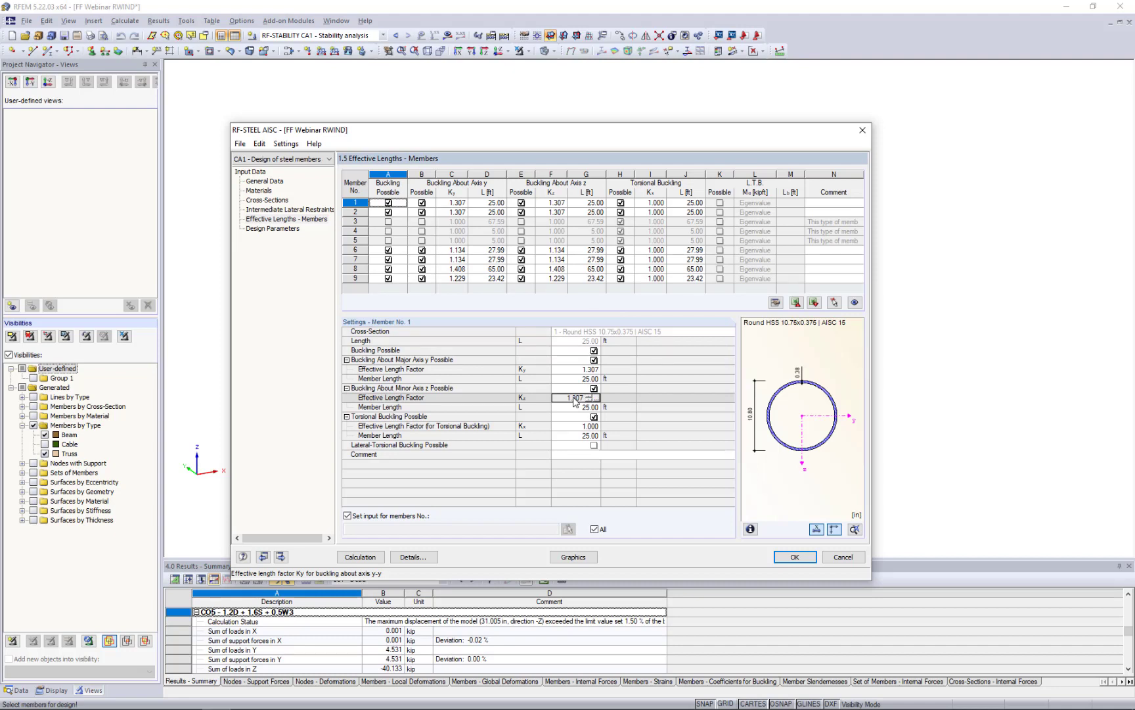
left_click(573, 370)
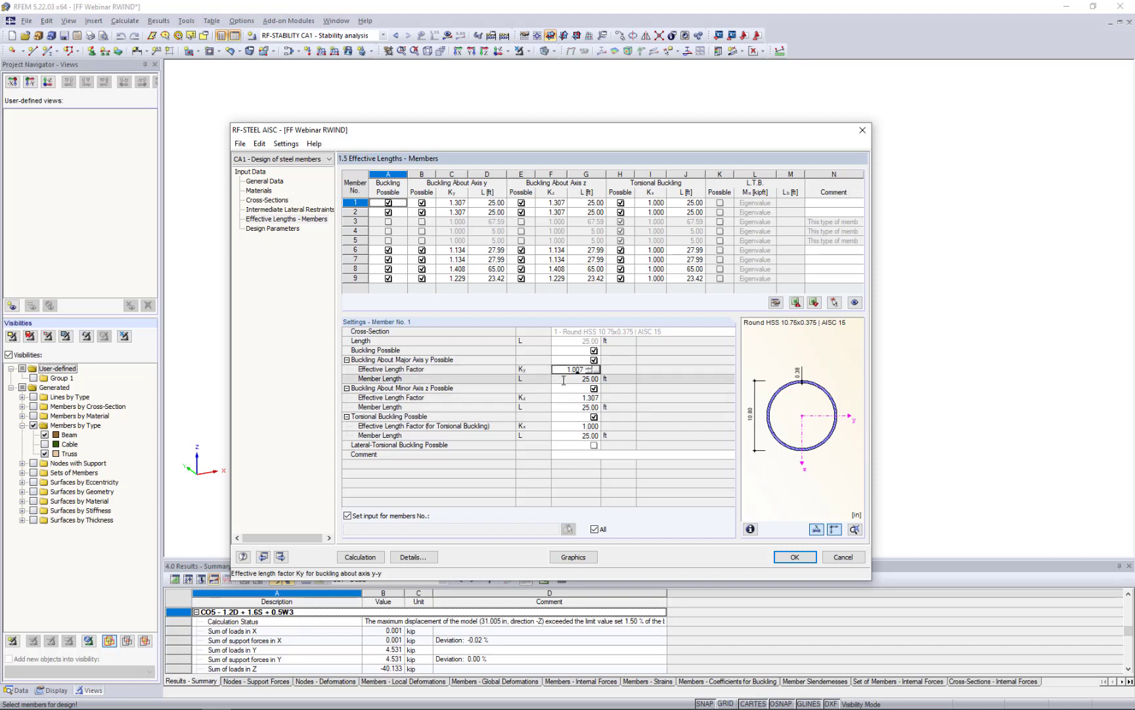
type("1.0")
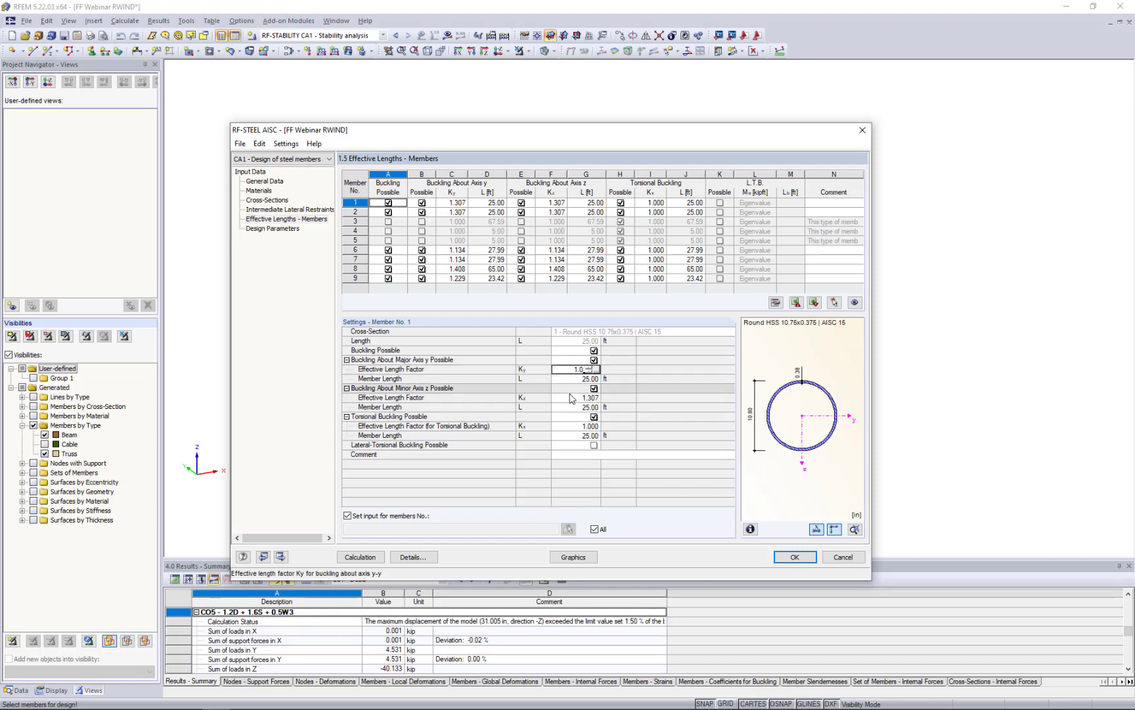
left_click(572, 397)
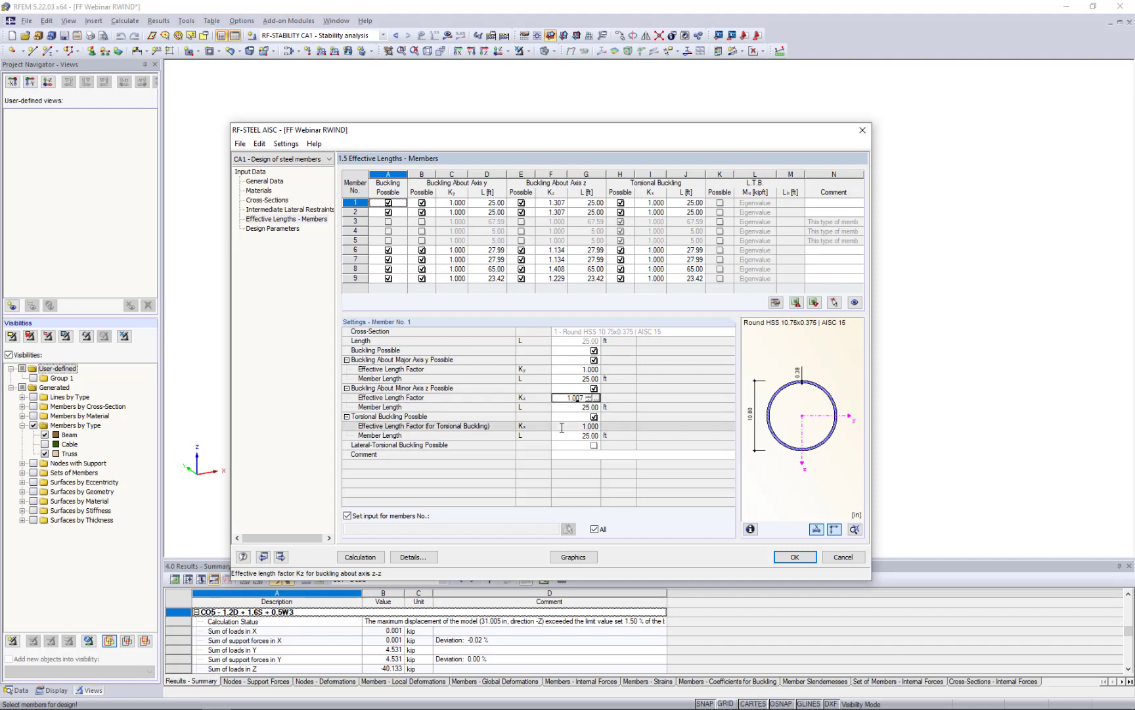
key("Tab")
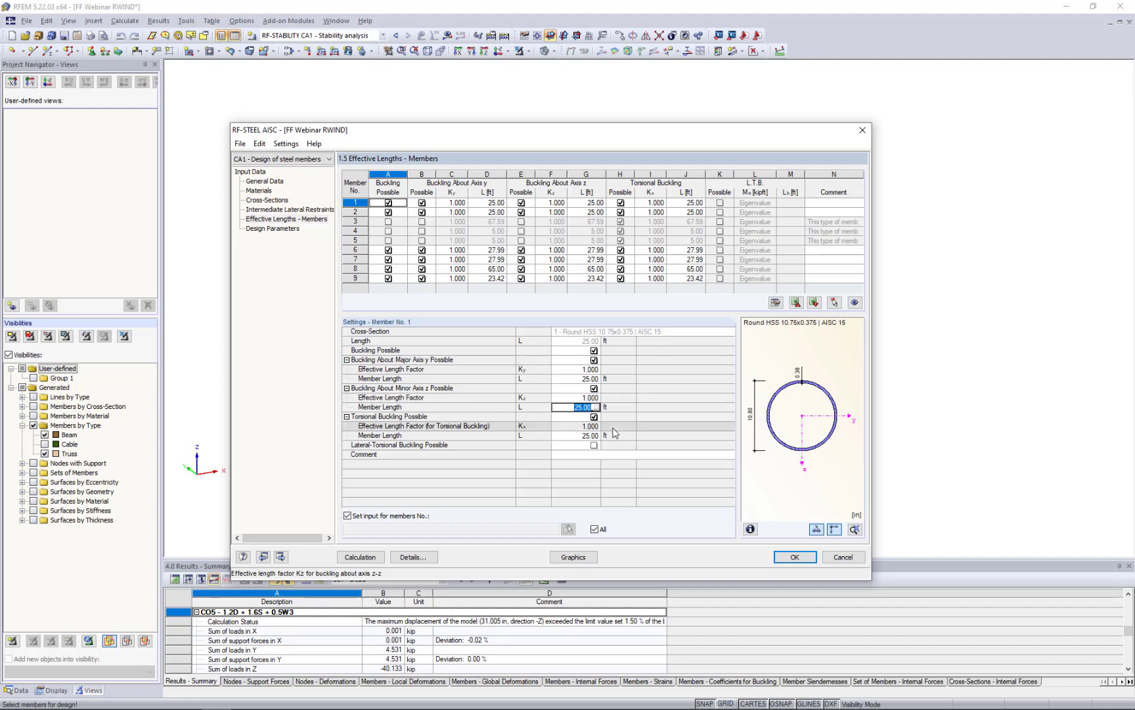
left_click(779, 558)
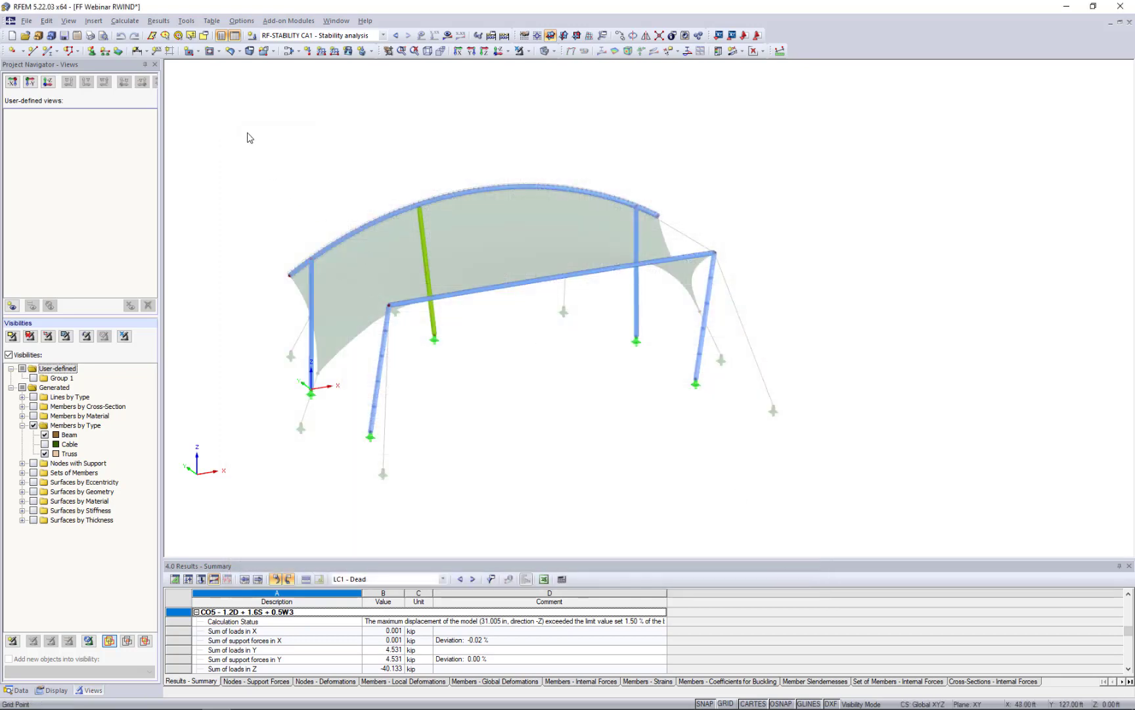
- Select members 1-9 in the model and review their stiffness modification according to AISC 360-16 C2.3(2)
left_click_drag(248, 133, 791, 507)
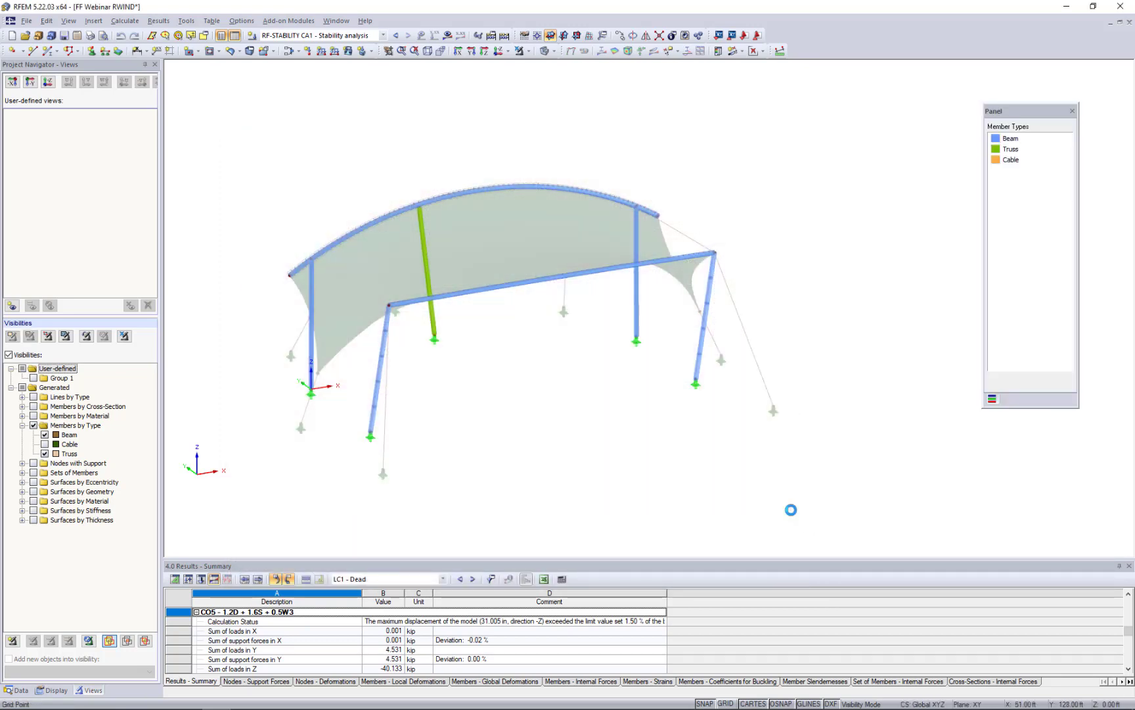
double_click(700, 342)
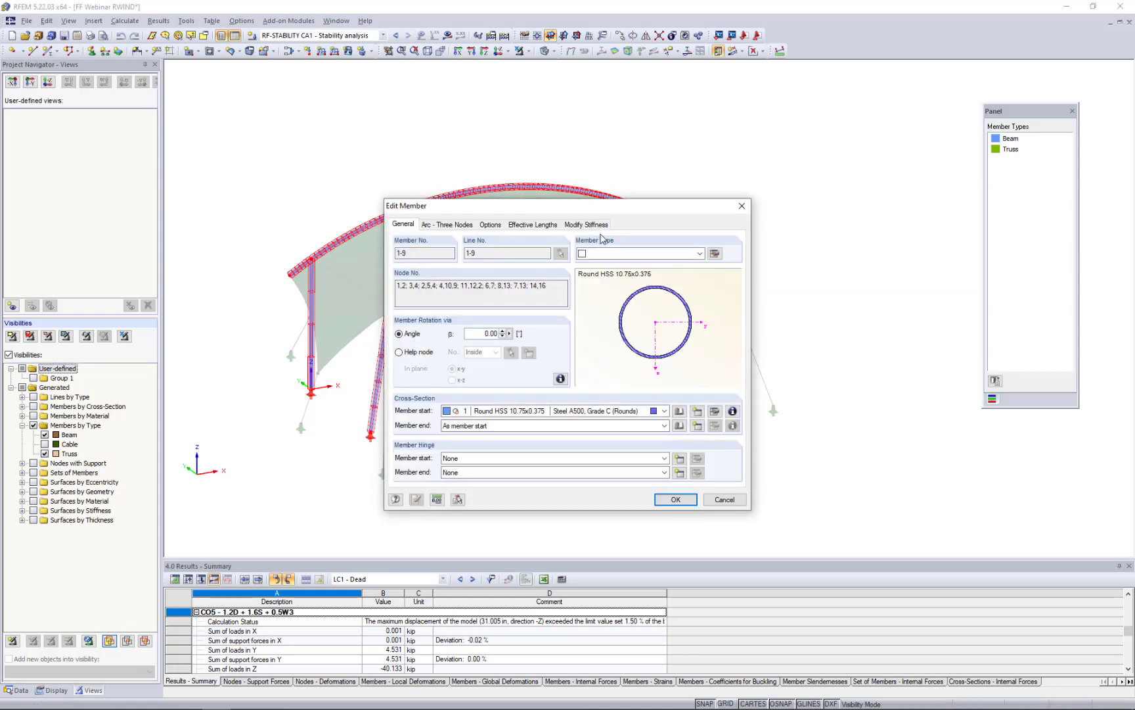
left_click(584, 225)
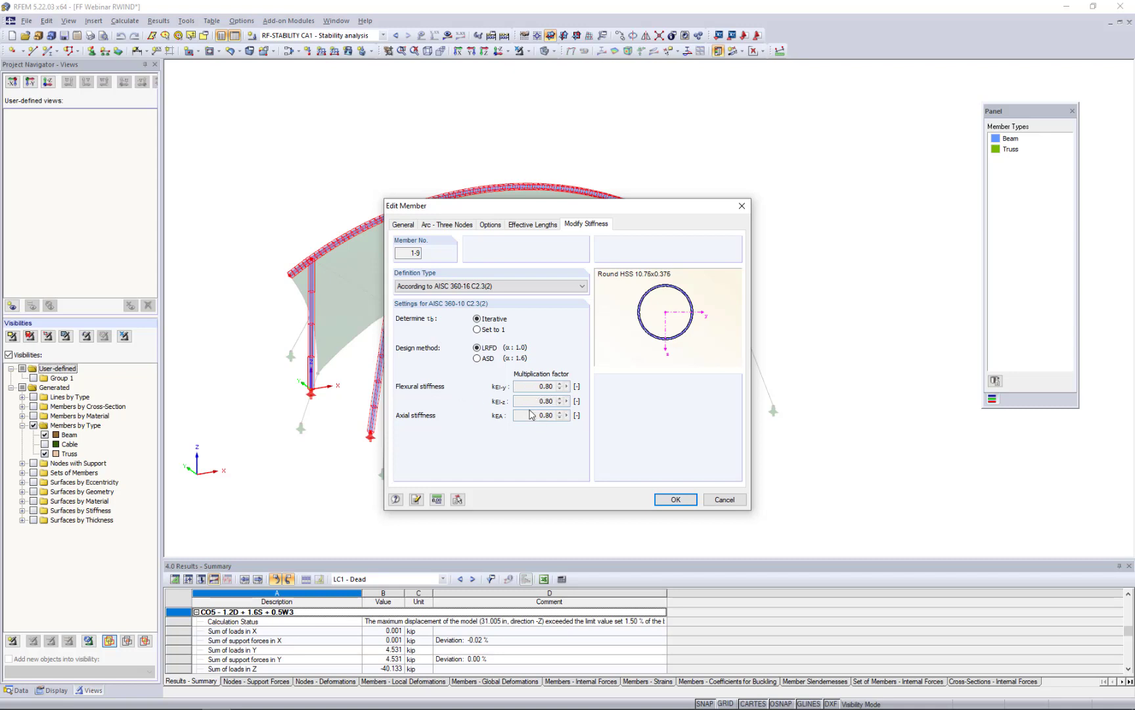
left_click(663, 501)
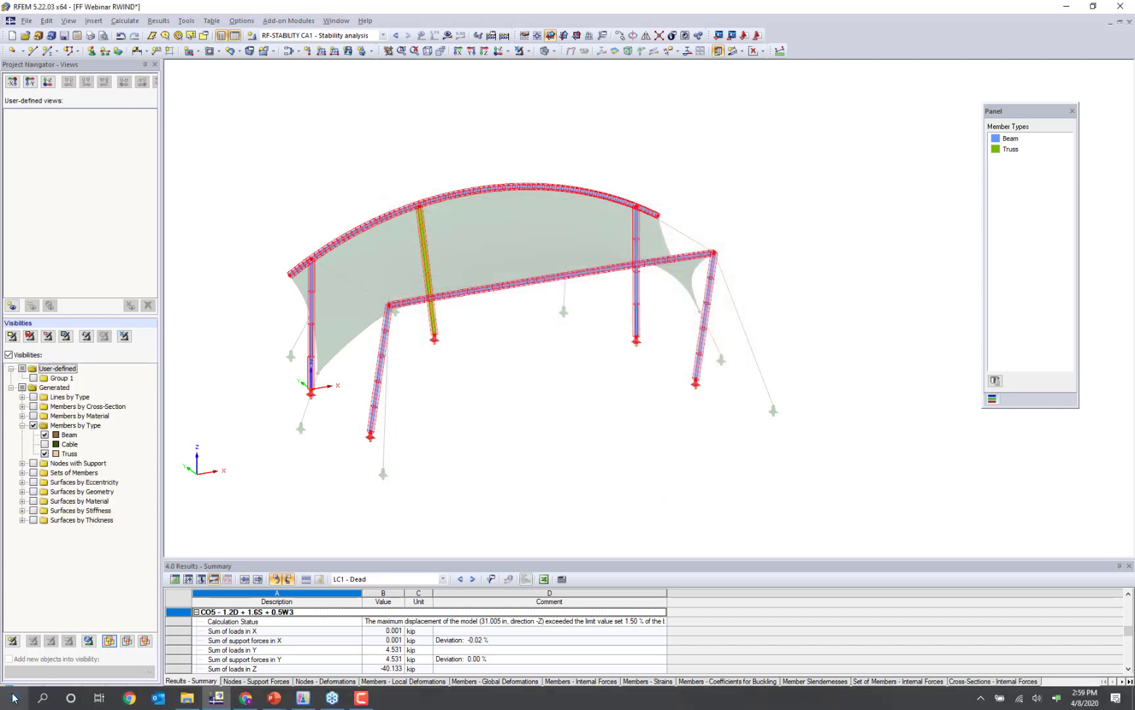
- Reopen the RF-STEEL AISC design case, run its calculation, and list the design results by member
left_click(20, 691)
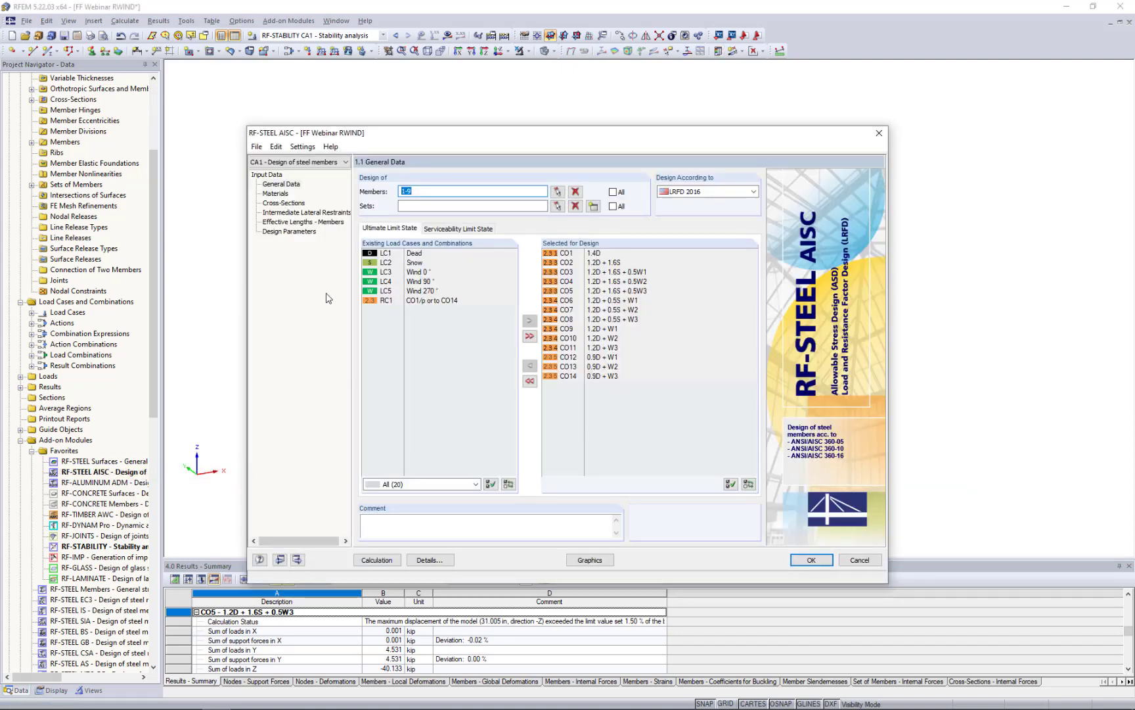
left_click(376, 559)
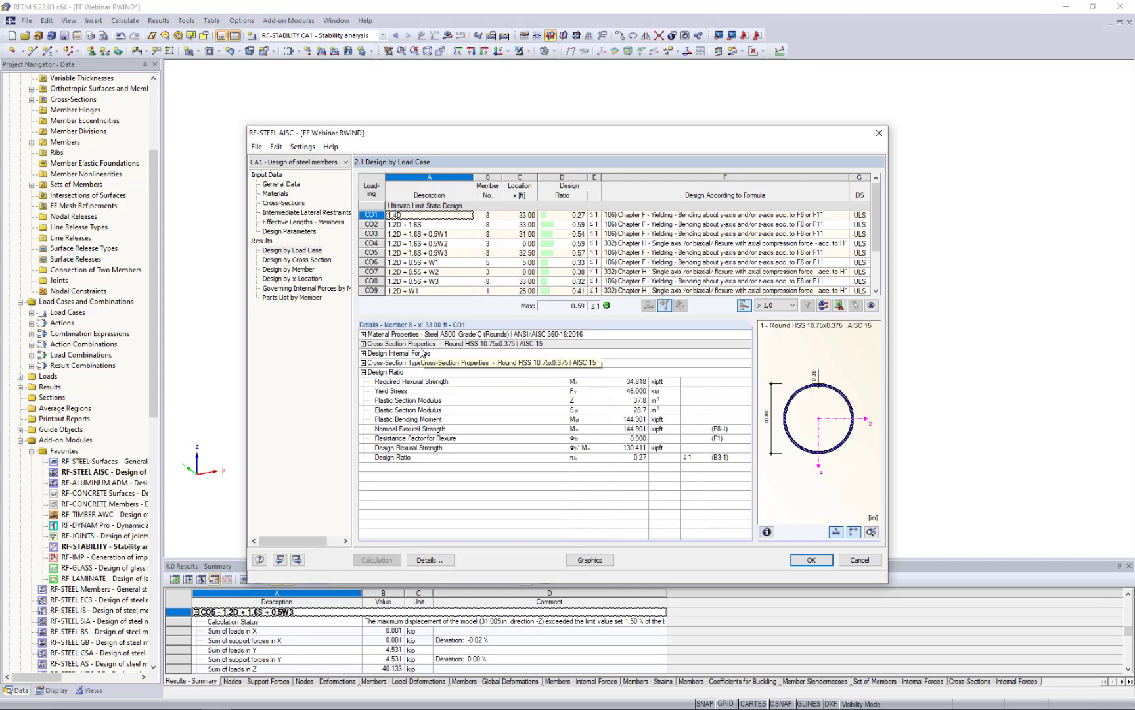
left_click(305, 270)
- Examine the design checks by member for members 1 and 2, comparing them with the member locations in the model
left_click_drag(554, 136, 513, 403)
scroll(542, 492, "down", 2)
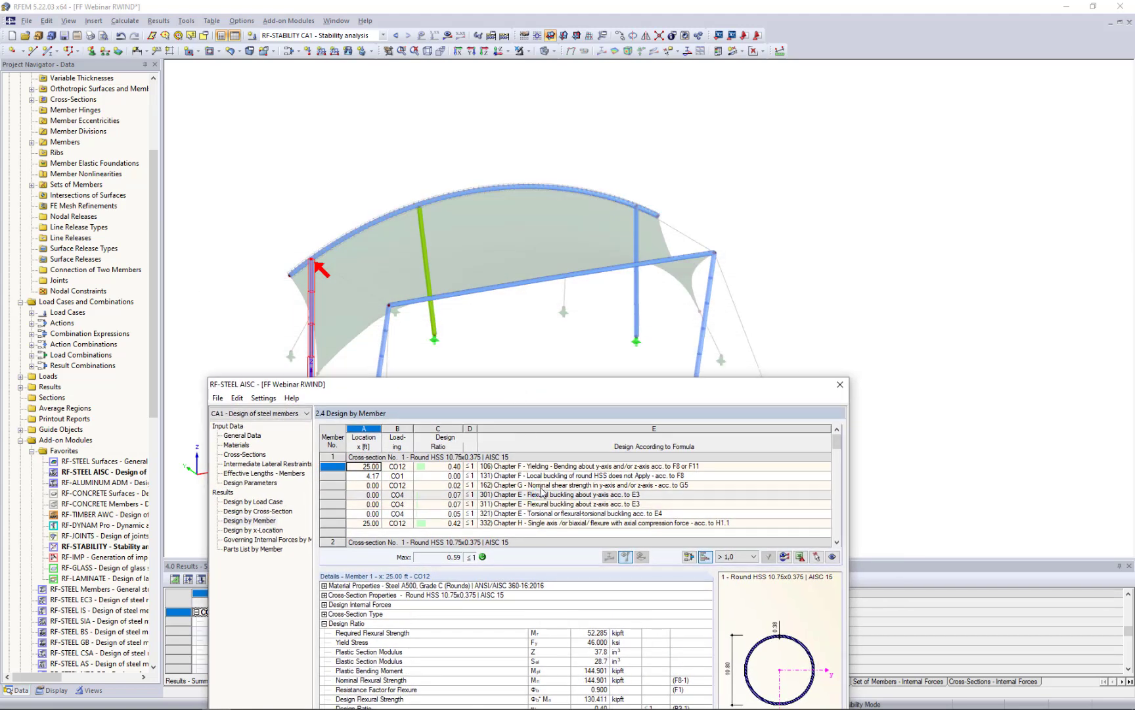
left_click(543, 493)
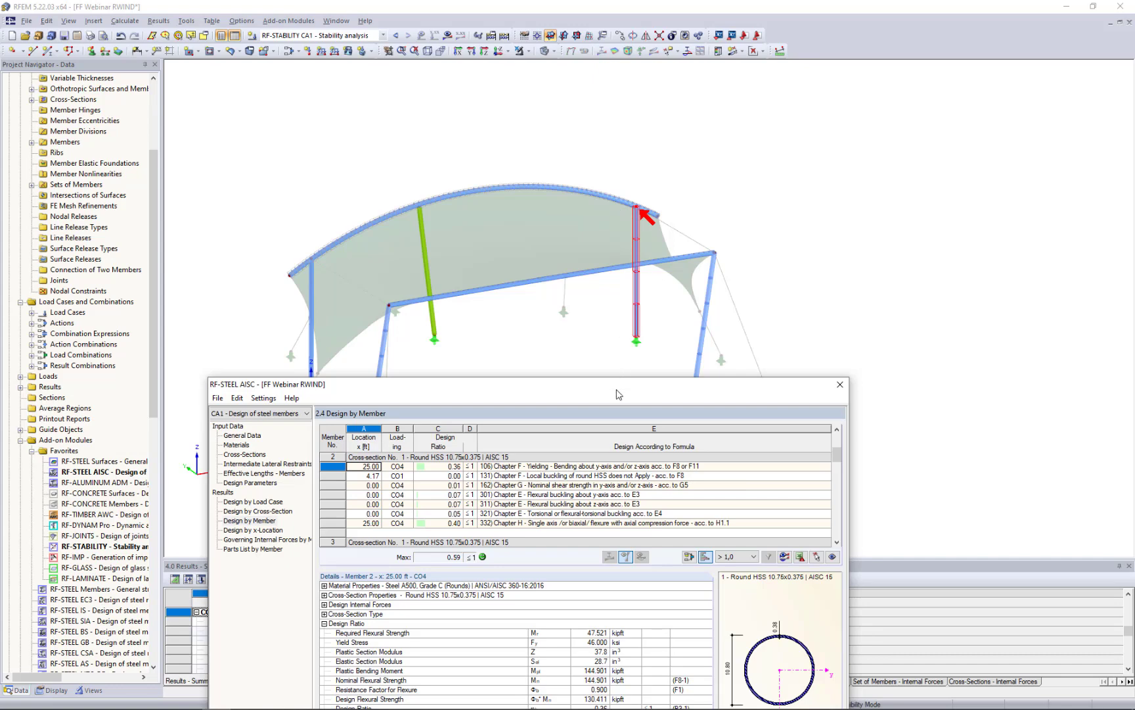
left_click_drag(617, 394, 646, 156)
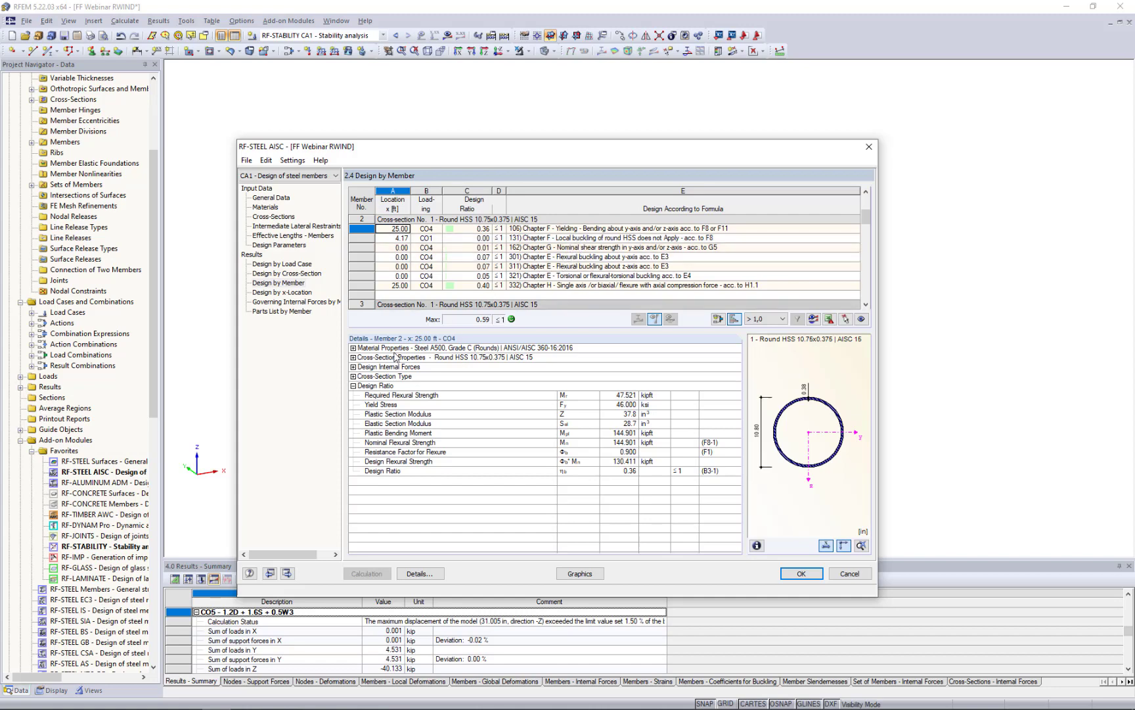
- Examine member 2's cross-section type classification and design ratio details, and review the parts list by member
left_click(353, 376)
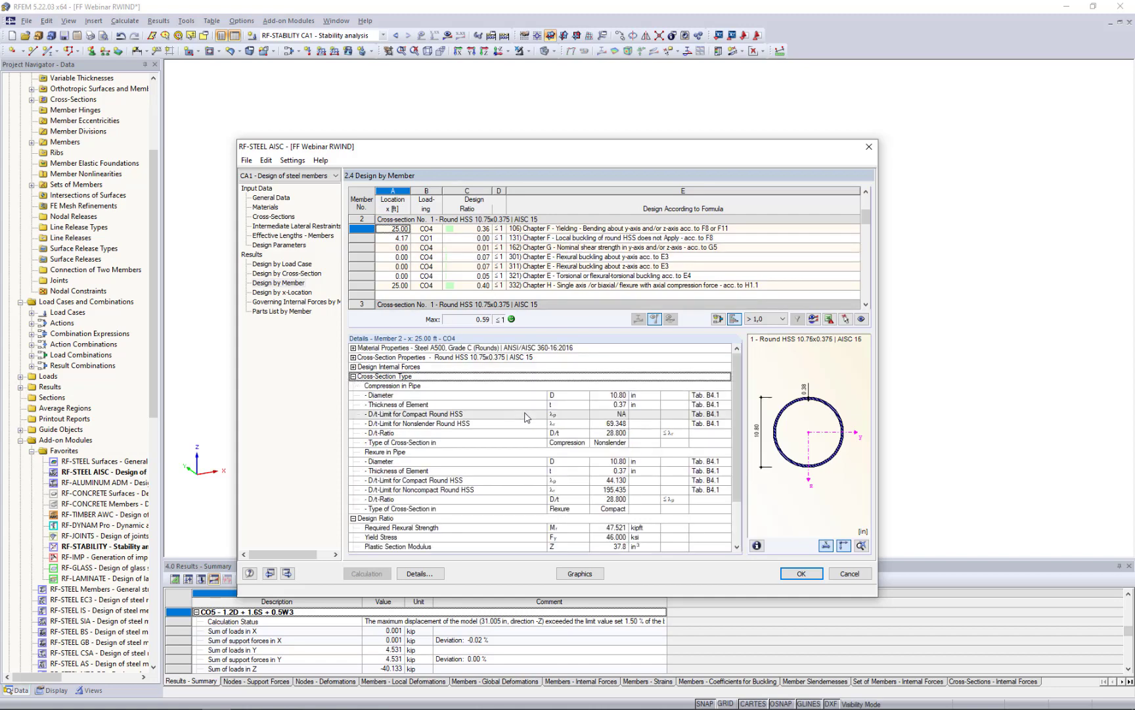
scroll(526, 417, "down", 2)
scroll(525, 418, "down", 1)
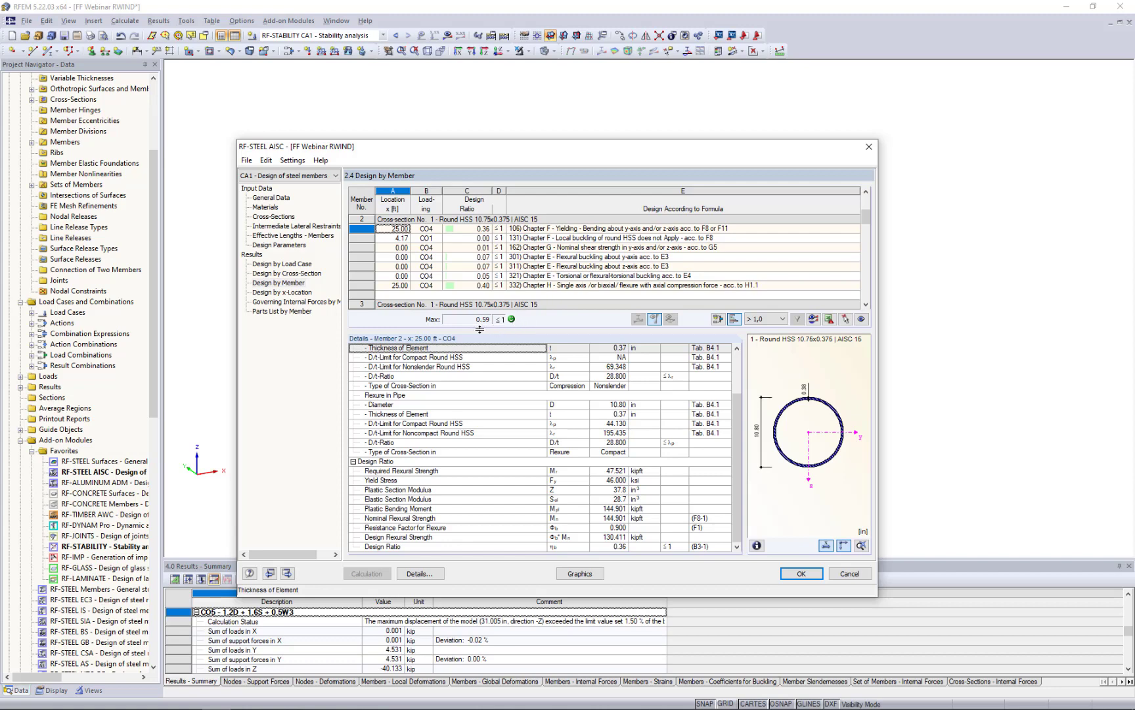
left_click(279, 311)
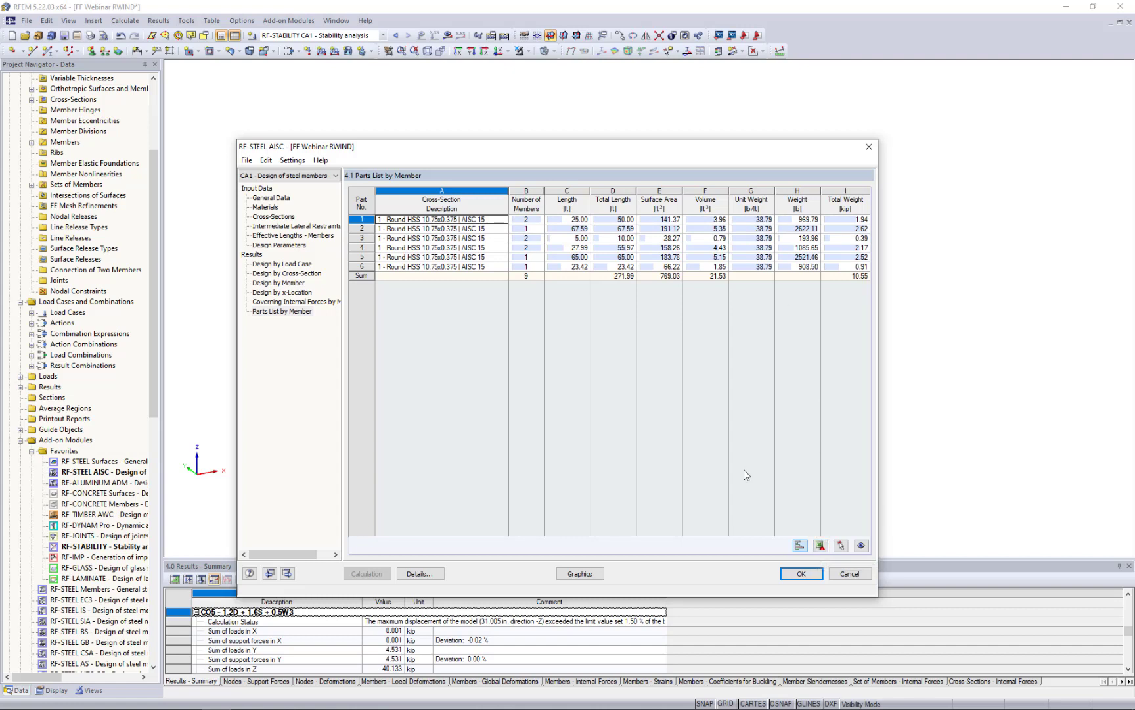
- Display the steel design ratios graphically on the model, inspect them from another angle, and hide the results again
left_click(581, 573)
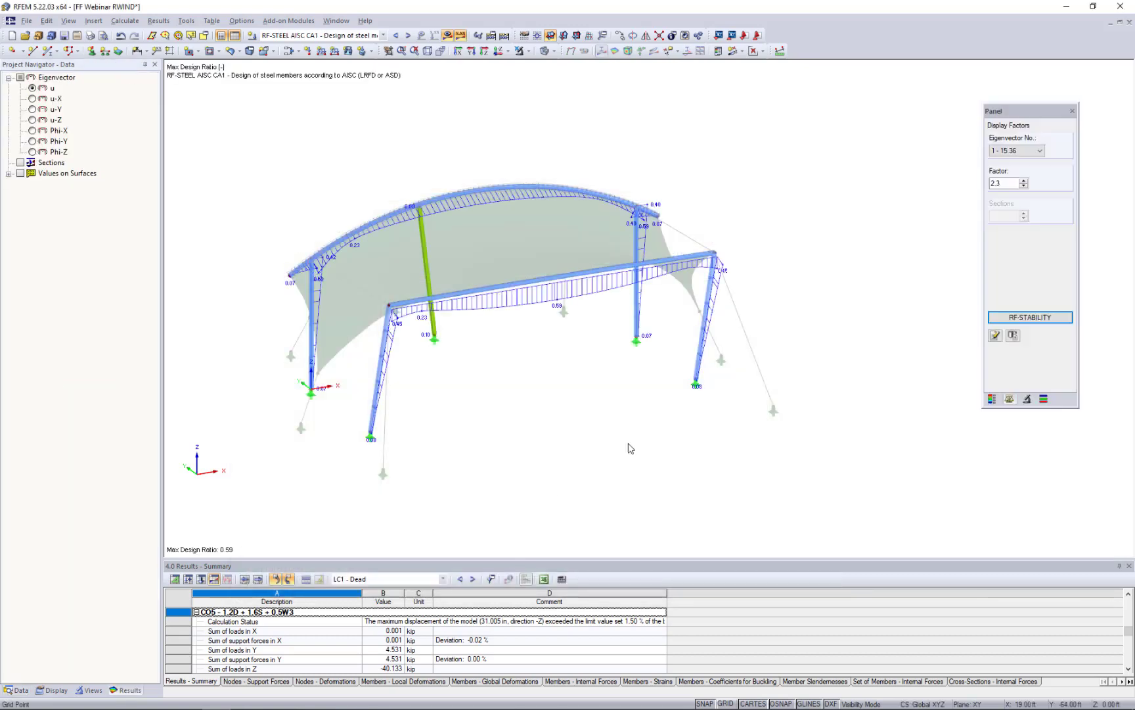
middle_click_drag(669, 433, 519, 420, "ctrl")
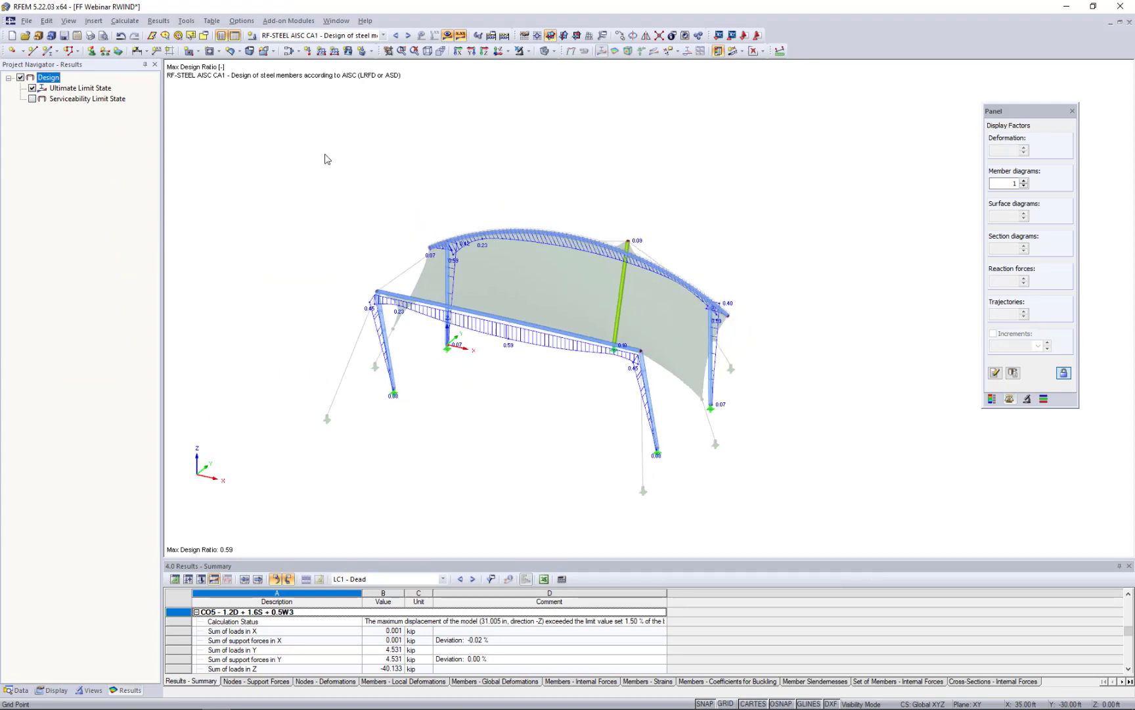
left_click(288, 39)
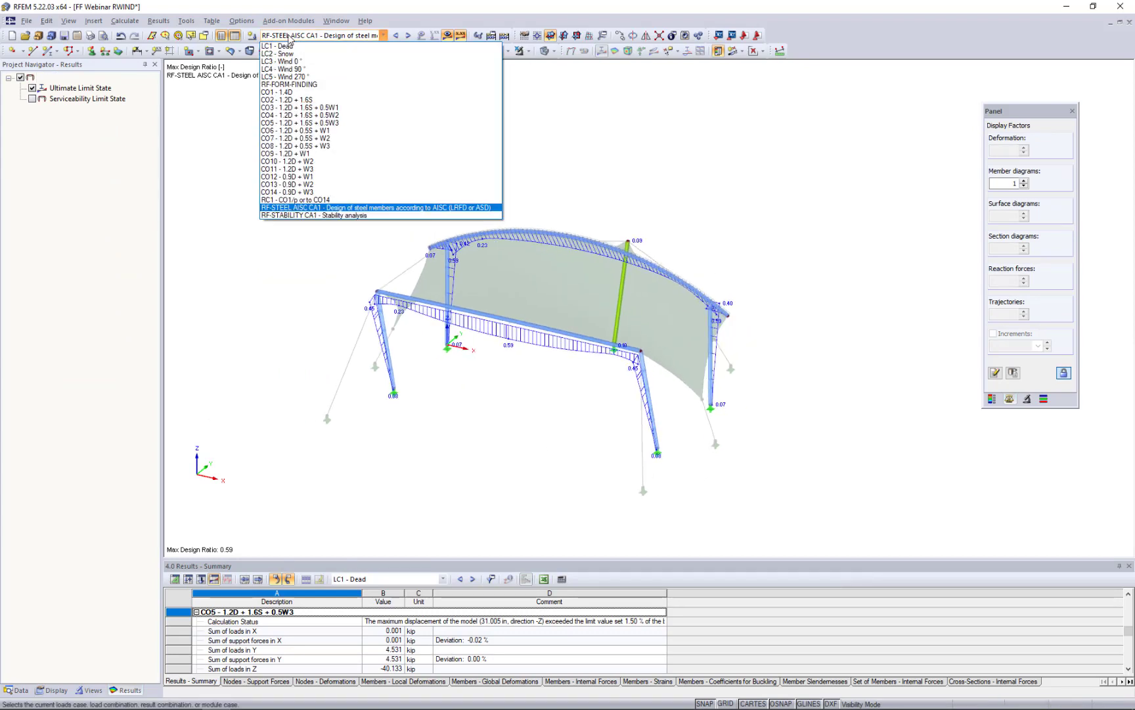
left_click(235, 310)
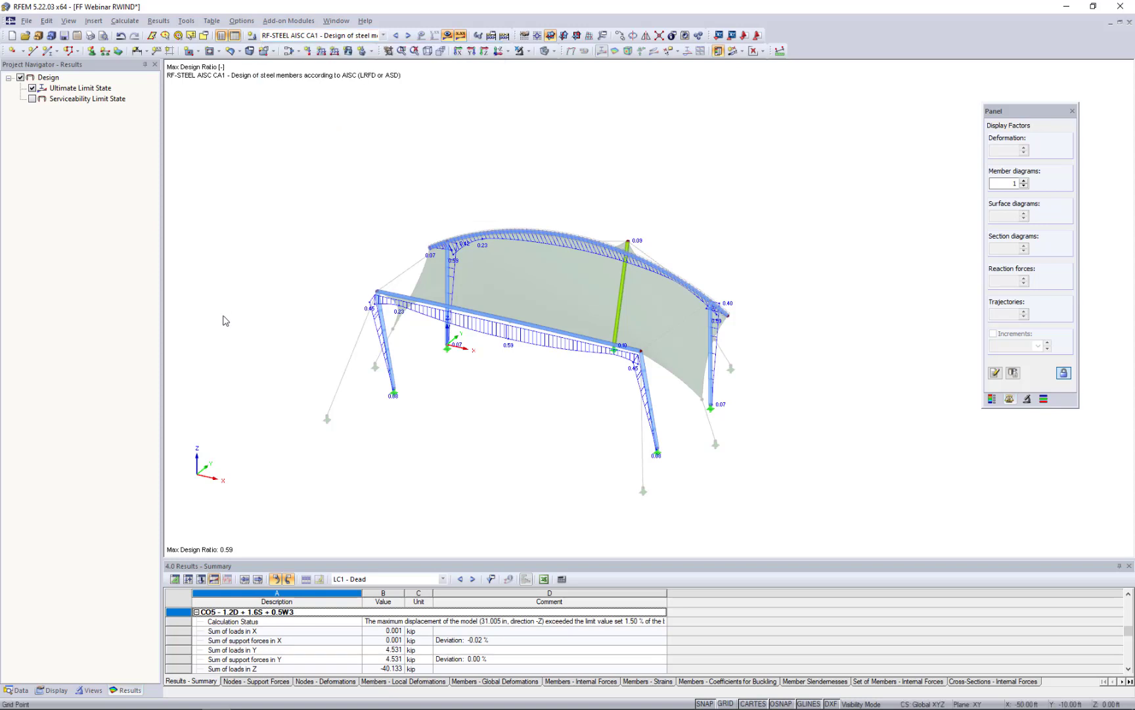
scroll(529, 370, "up", 5)
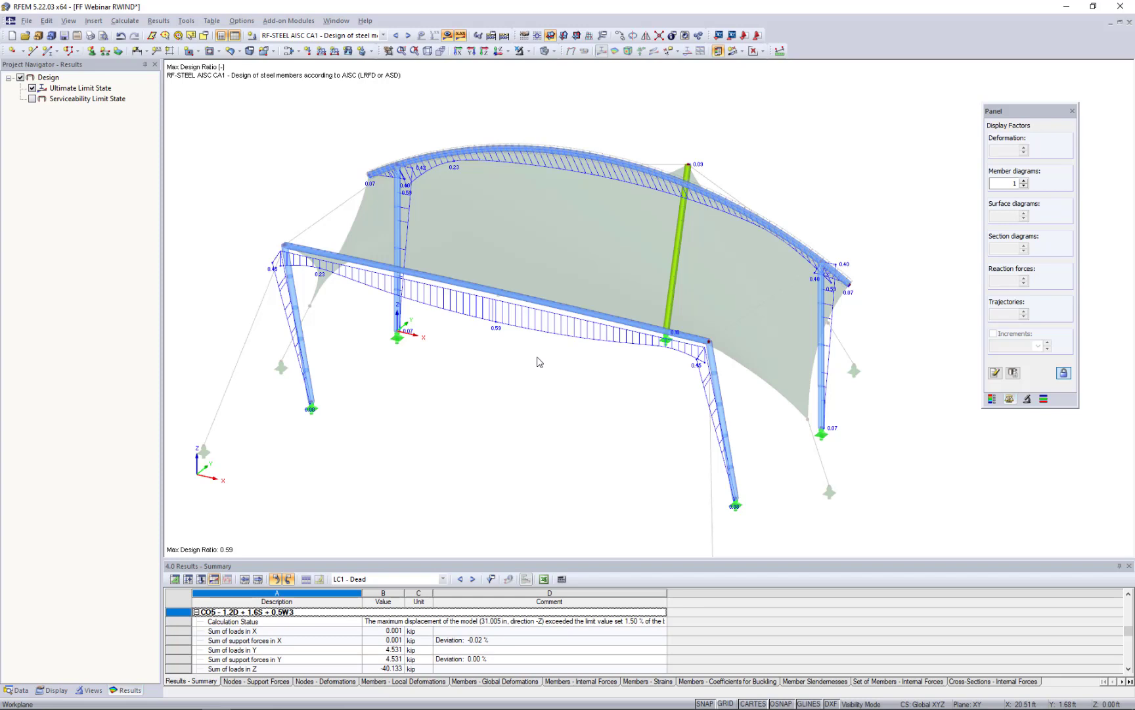
scroll(538, 361, "down", 3)
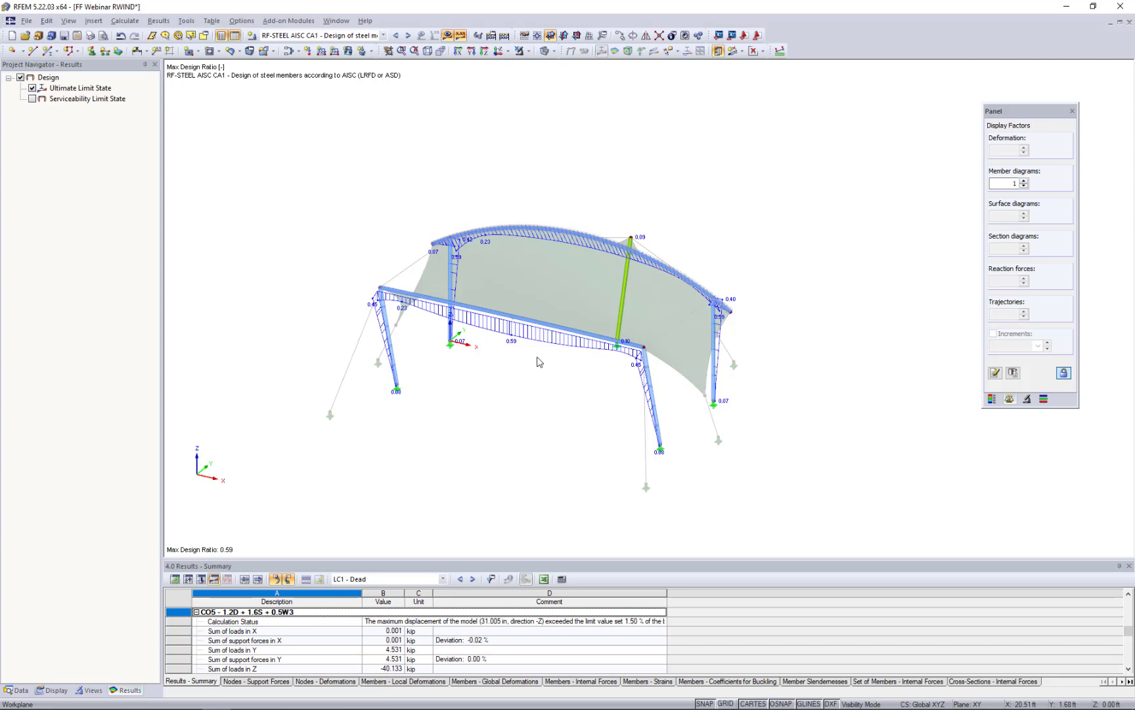
left_click(446, 36)
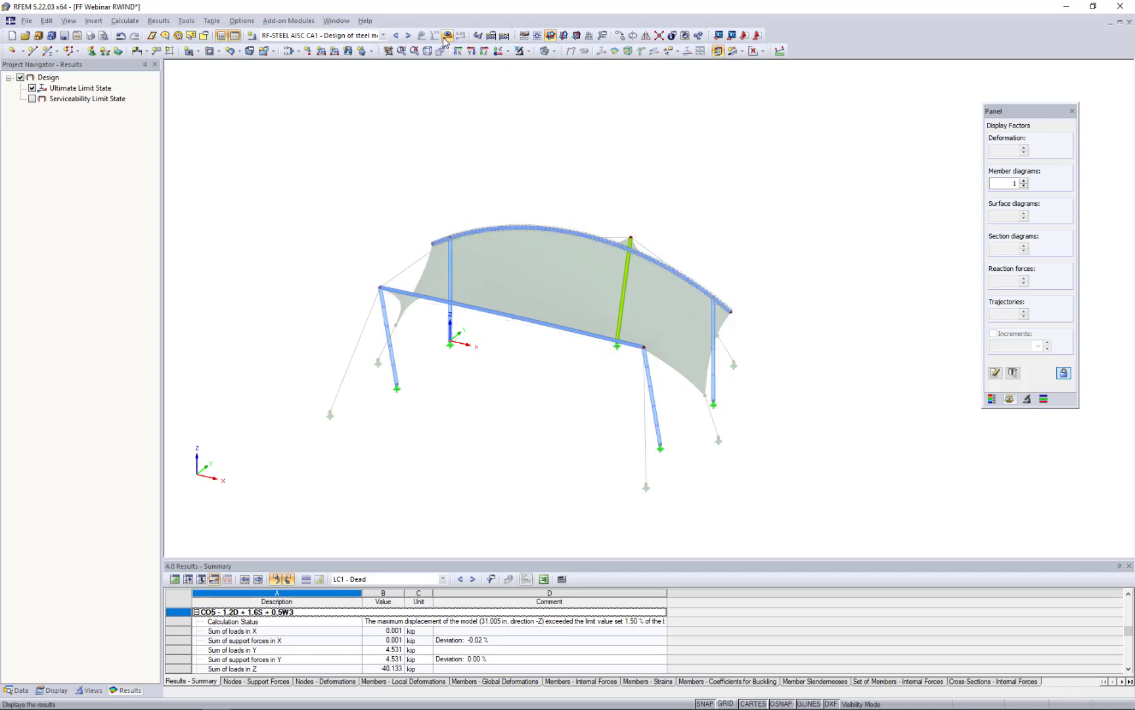
- Cancel the visibility mode to show the complete canopy model, and switch to the Stairs Webinar model
left_click(528, 51)
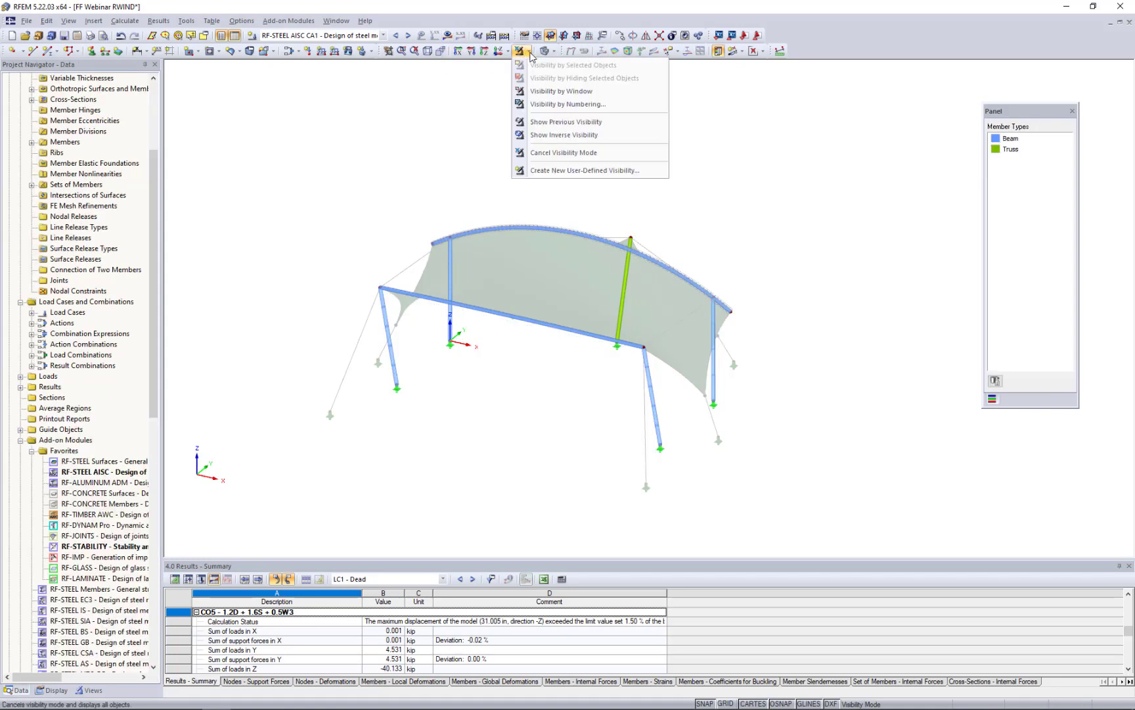
left_click(542, 153)
middle_click_drag(710, 240, 677, 249, "ctrl")
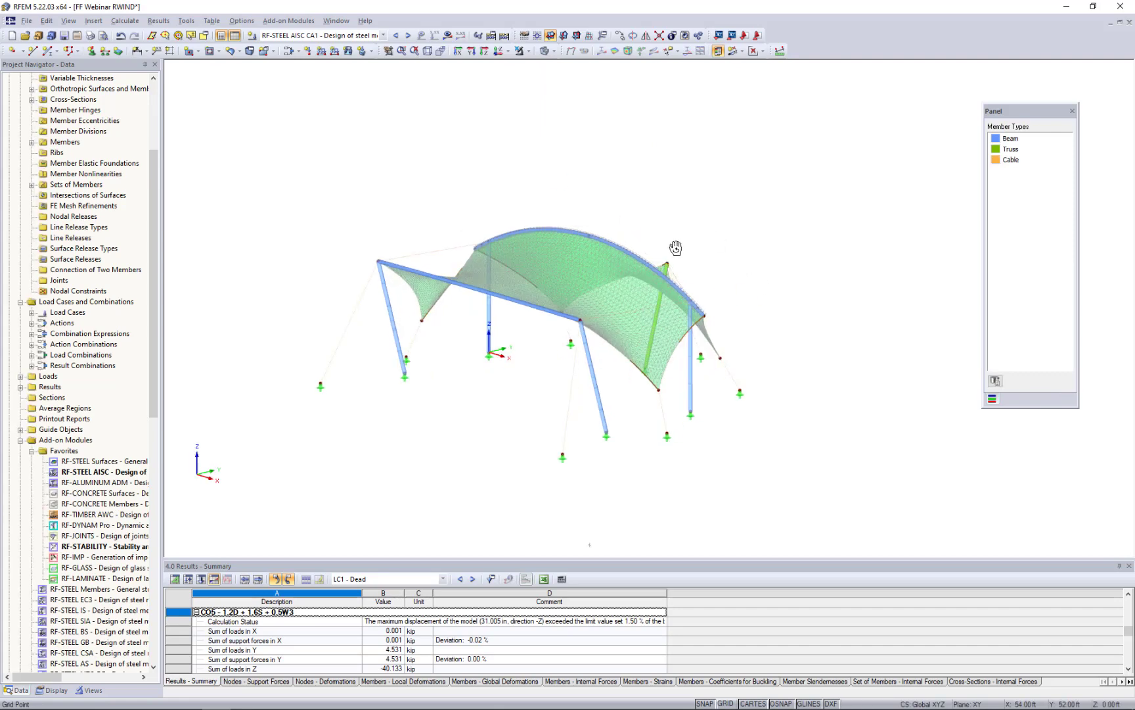
scroll(596, 281, "up", 2)
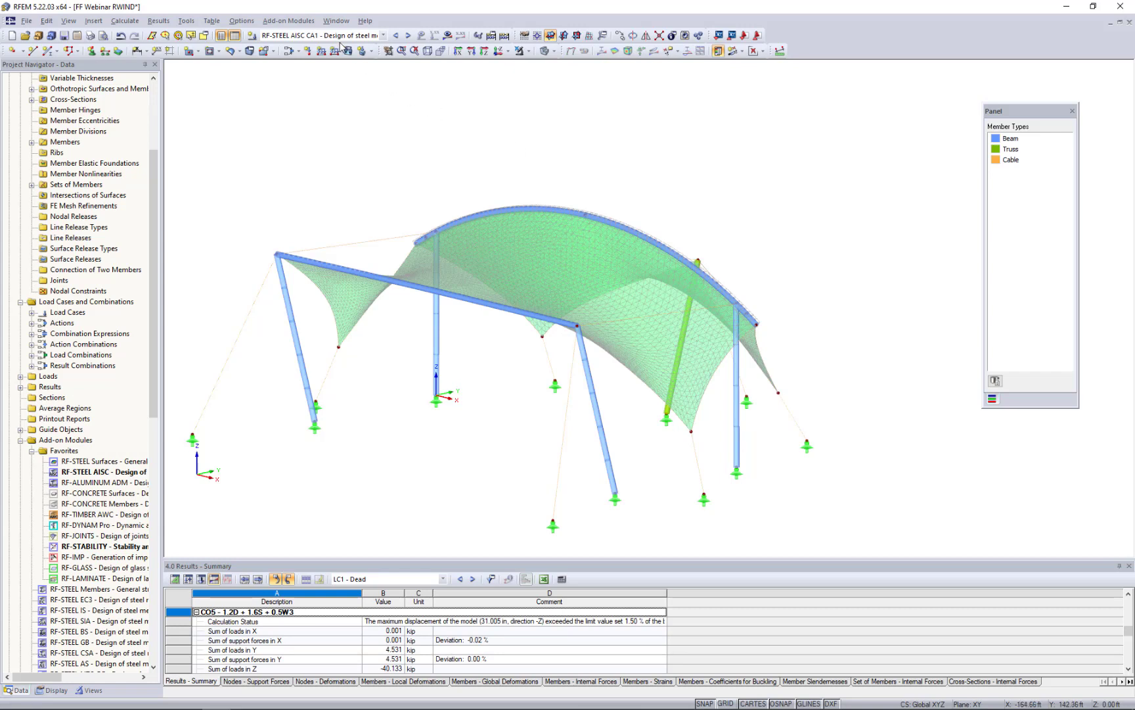
left_click(337, 22)
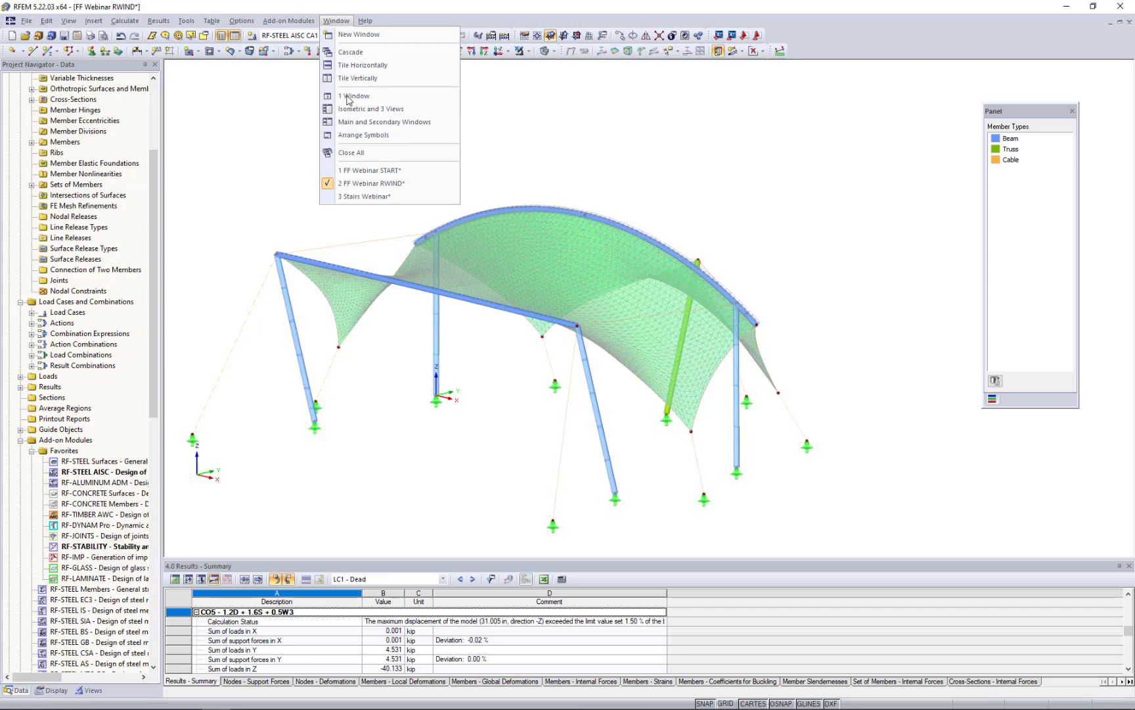
left_click(360, 197)
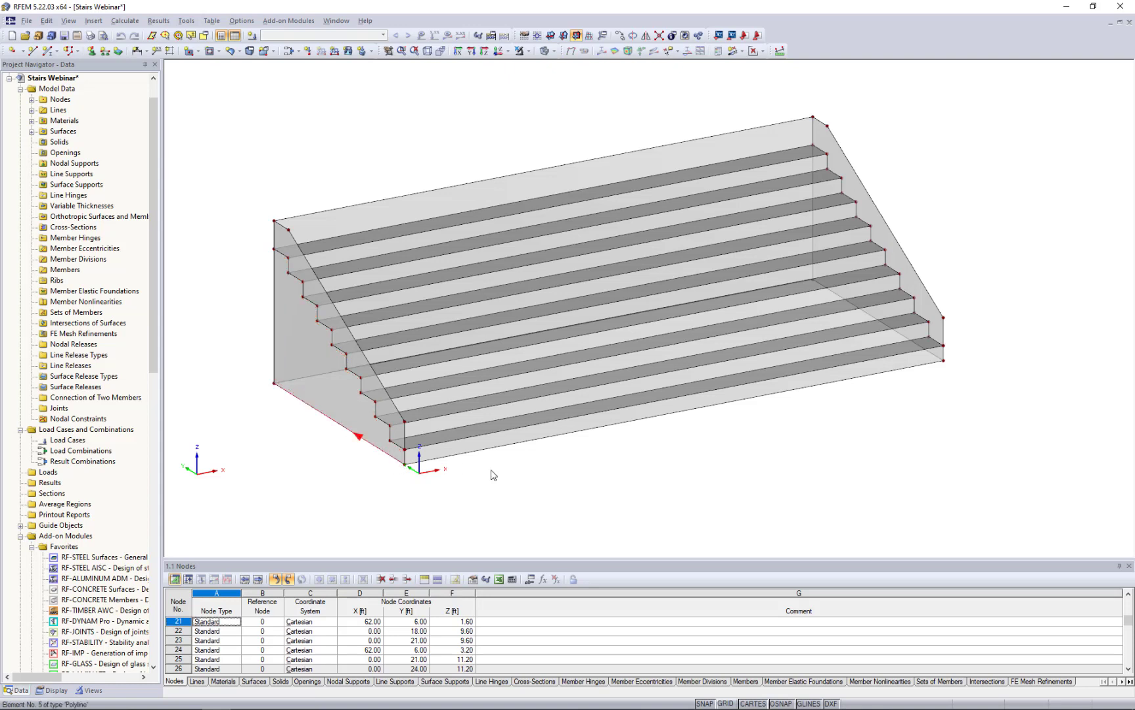
- Measure the staircase's length along its front bottom edge and the height of its rear vertical edge
left_click(780, 50)
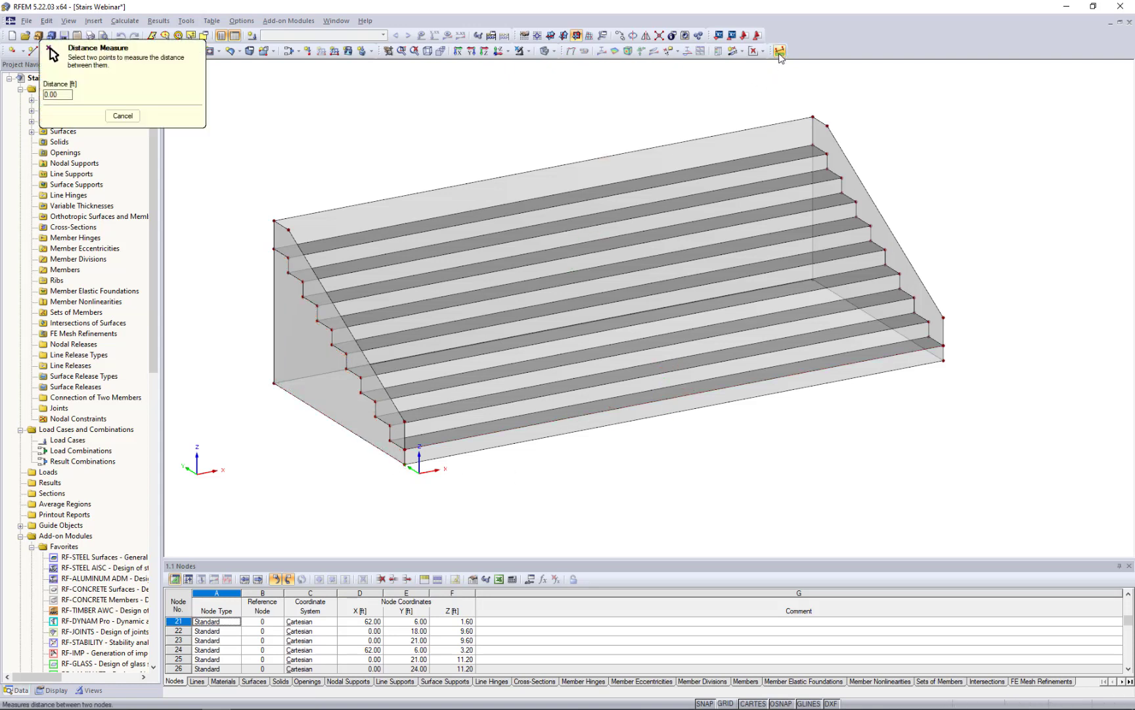
left_click(401, 467)
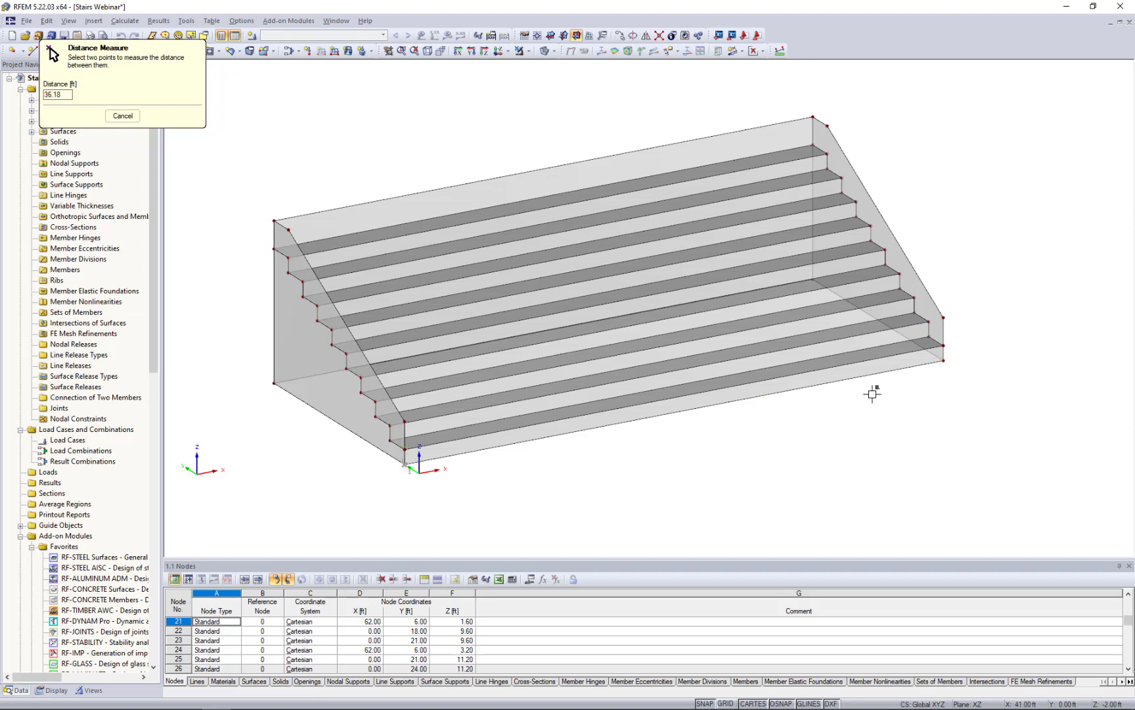
left_click(944, 360)
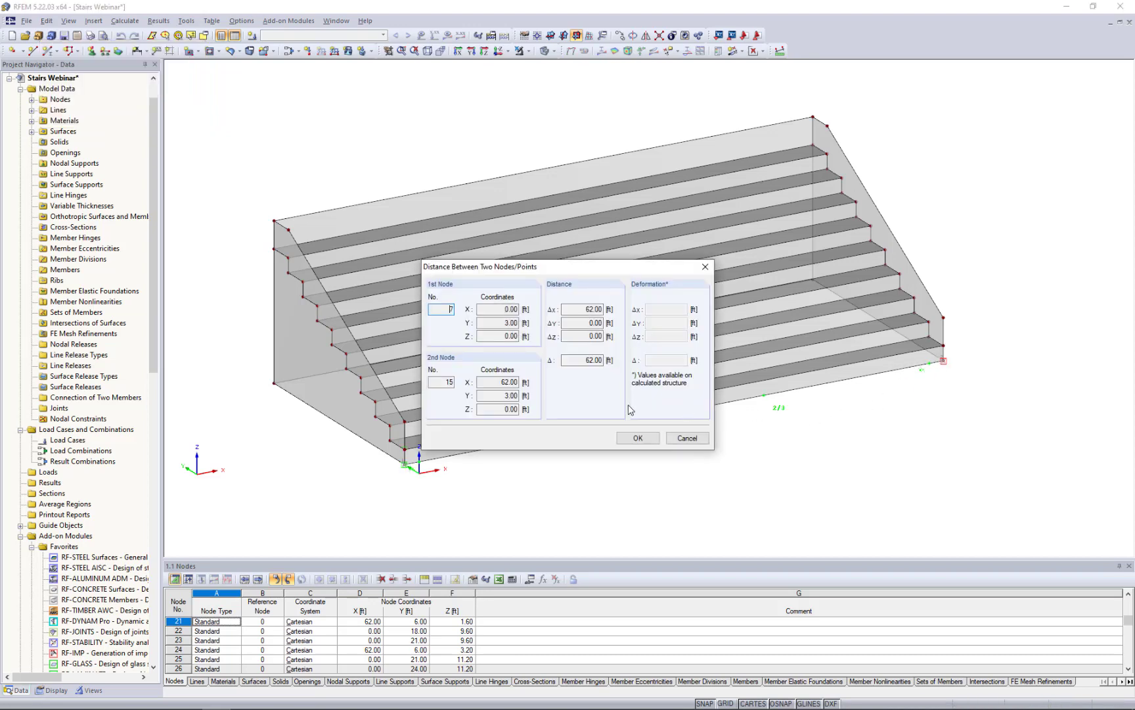
left_click(687, 437)
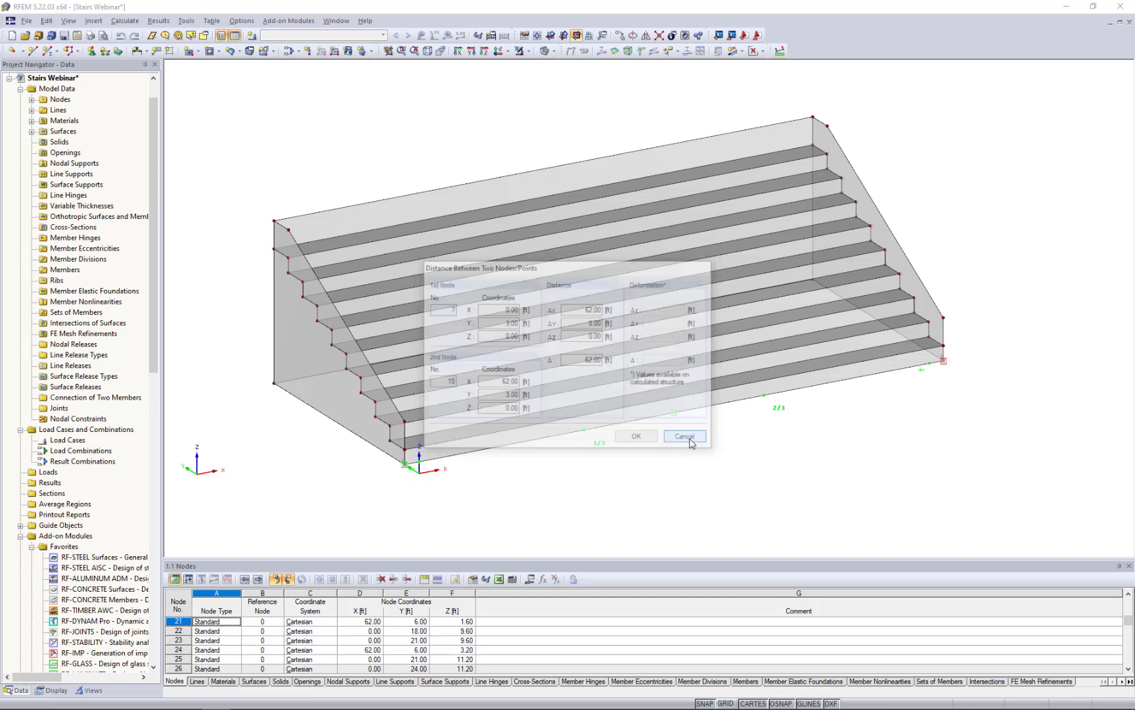
left_click(780, 51)
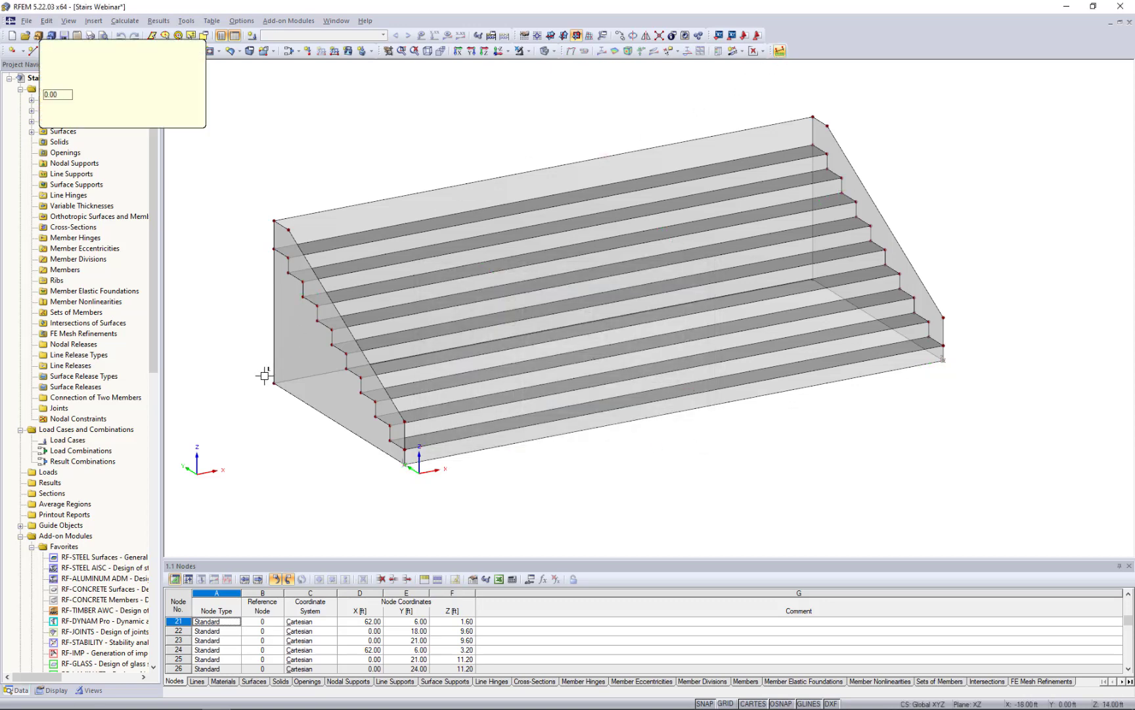
left_click(271, 386)
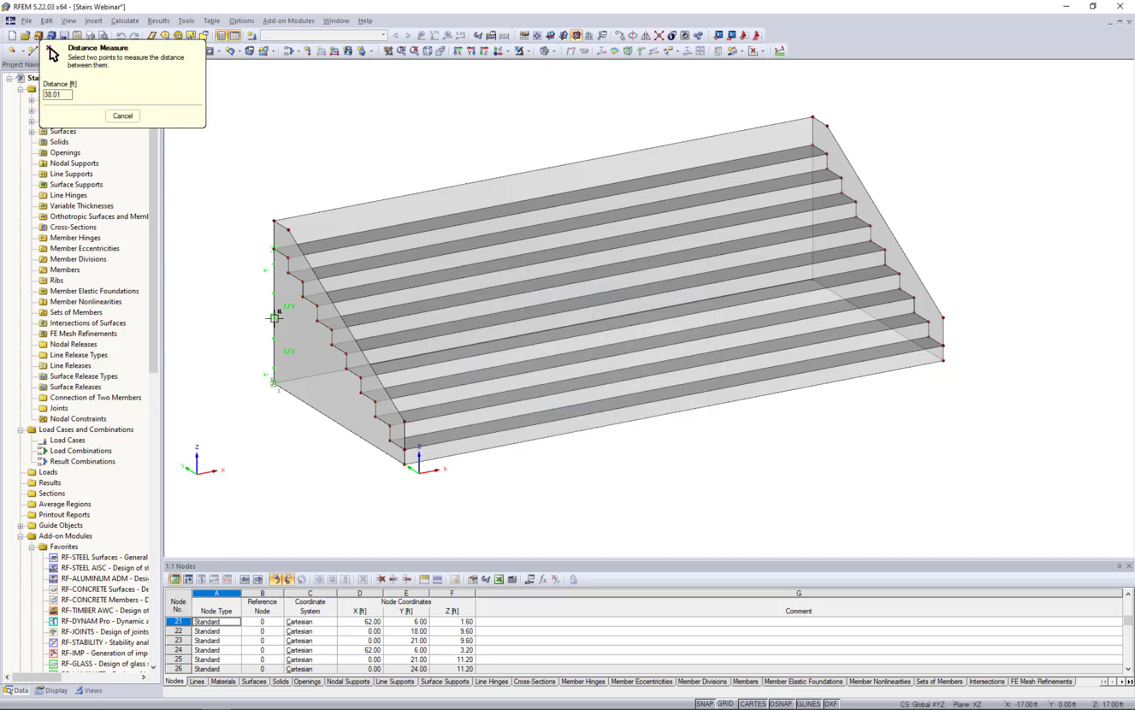
left_click(273, 220)
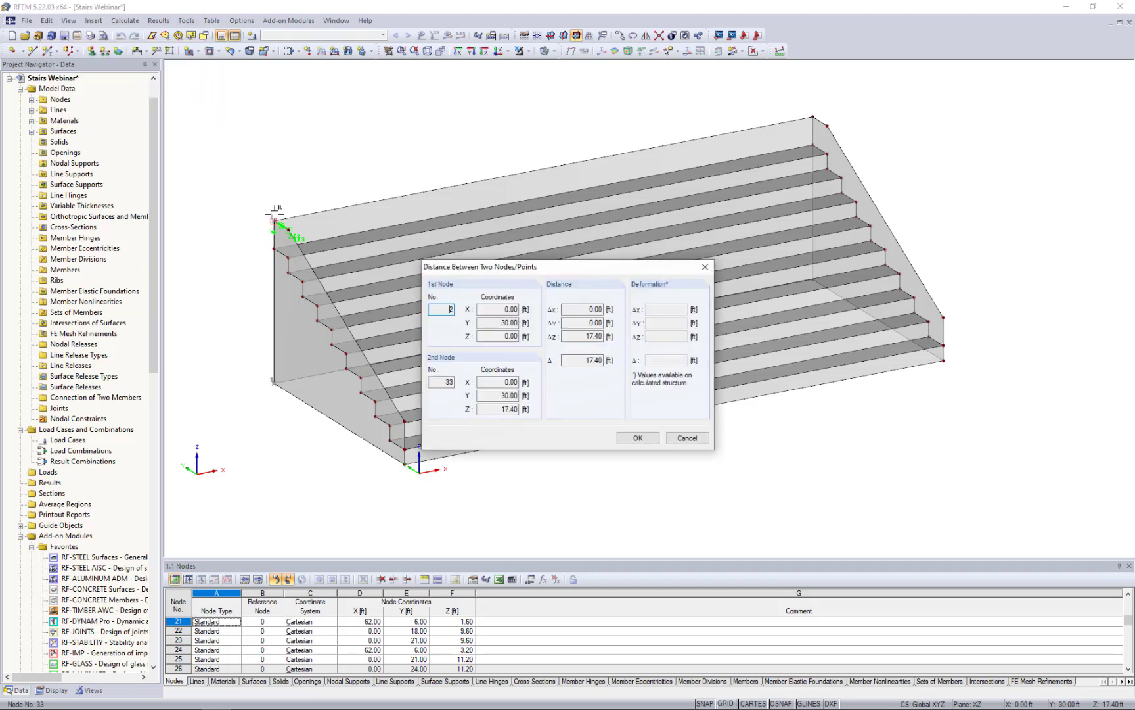
left_click(687, 437)
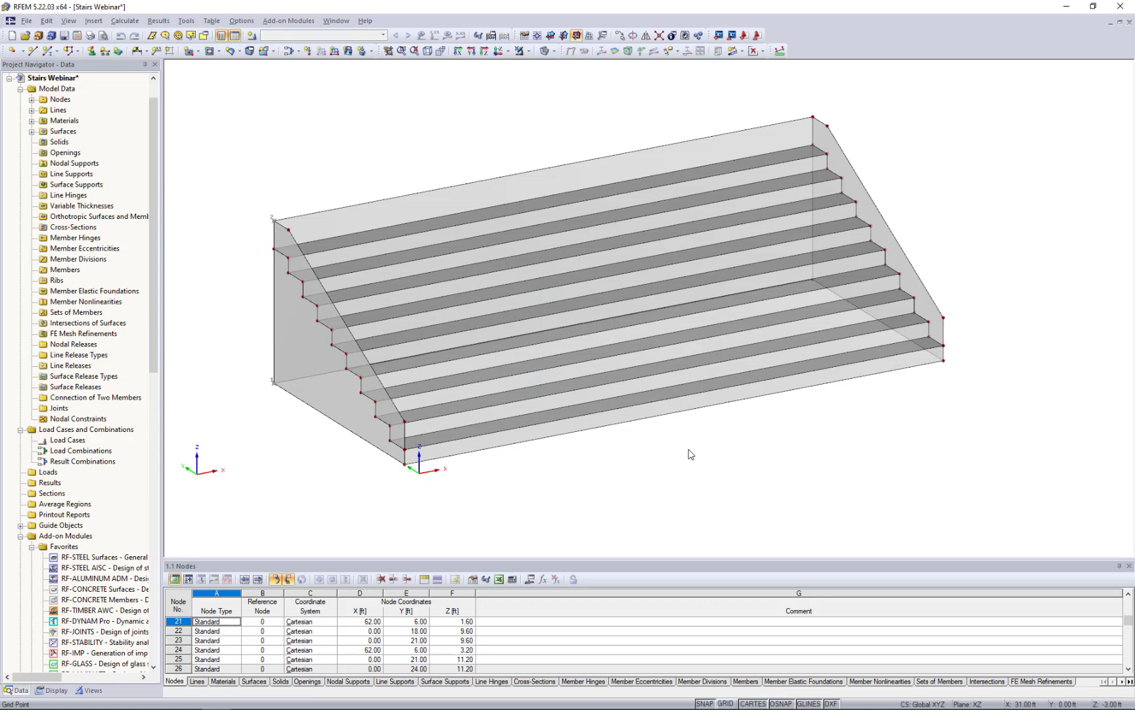
- Start exporting the stairs model as RFEM/RSTAB data for RWIND Simulation (*.vtp), and cancel before saving the file
left_click(26, 21)
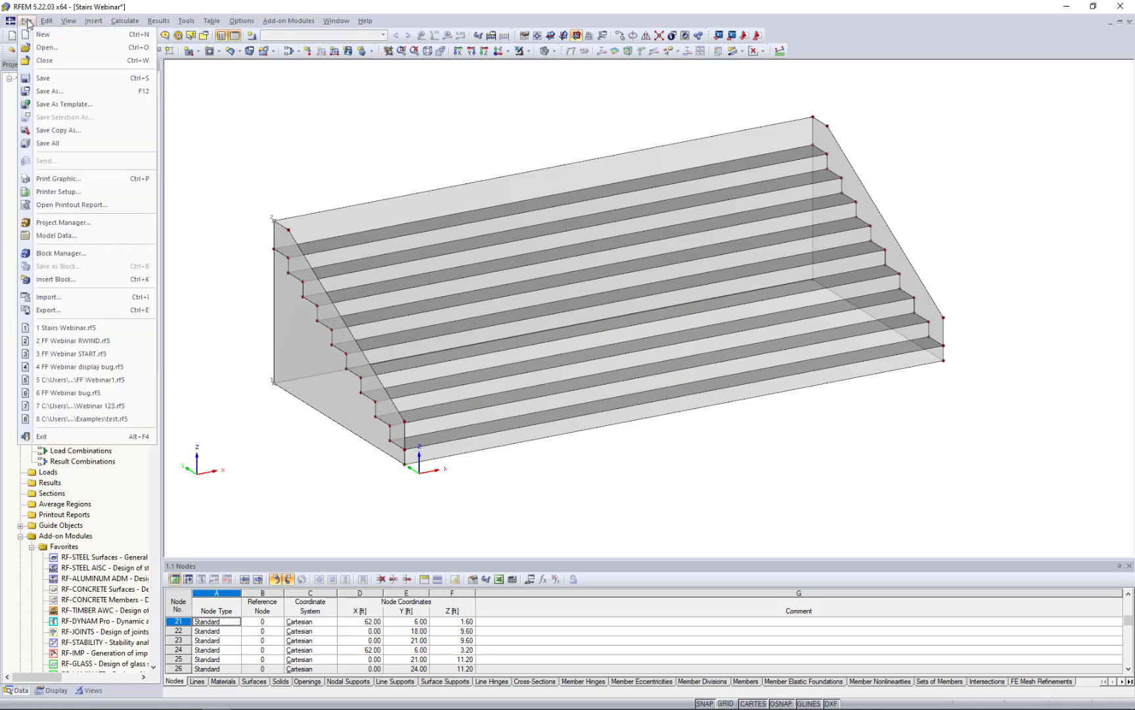
left_click(65, 310)
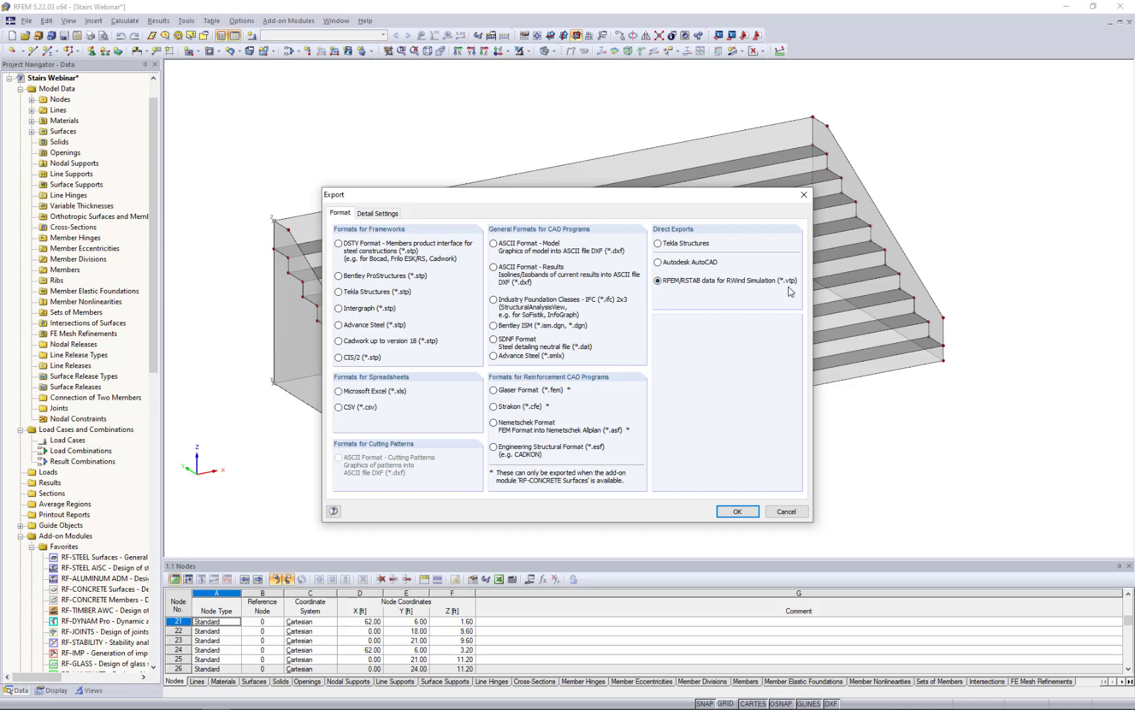
left_click(739, 512)
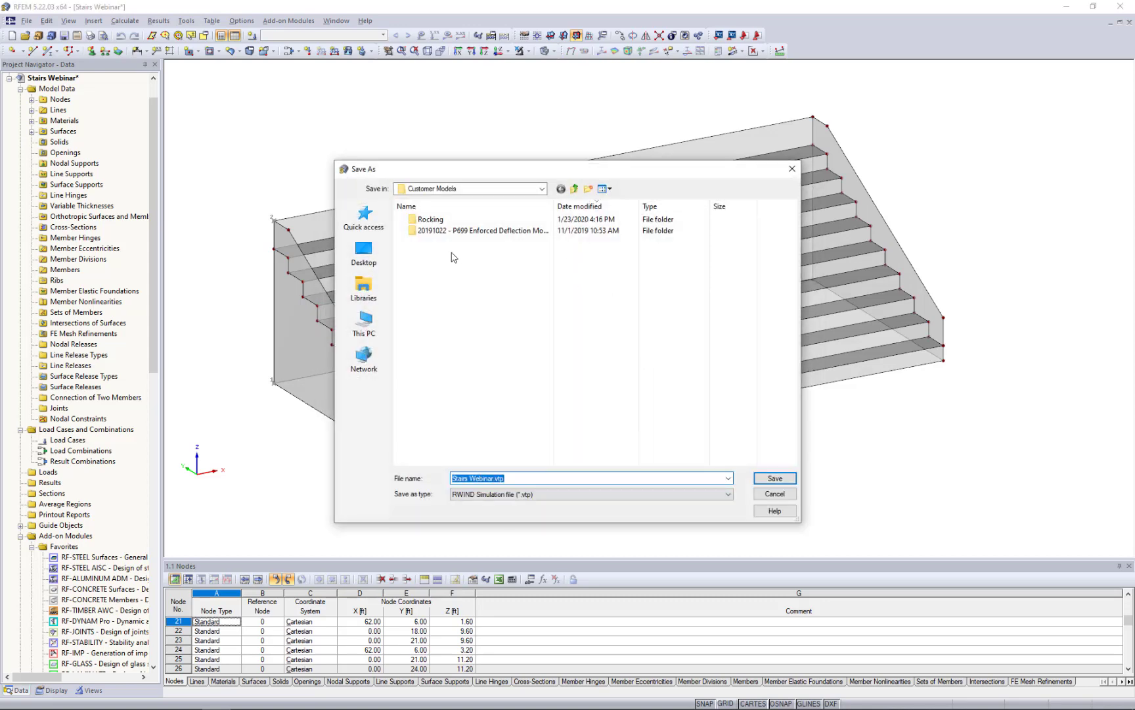
left_click(780, 500)
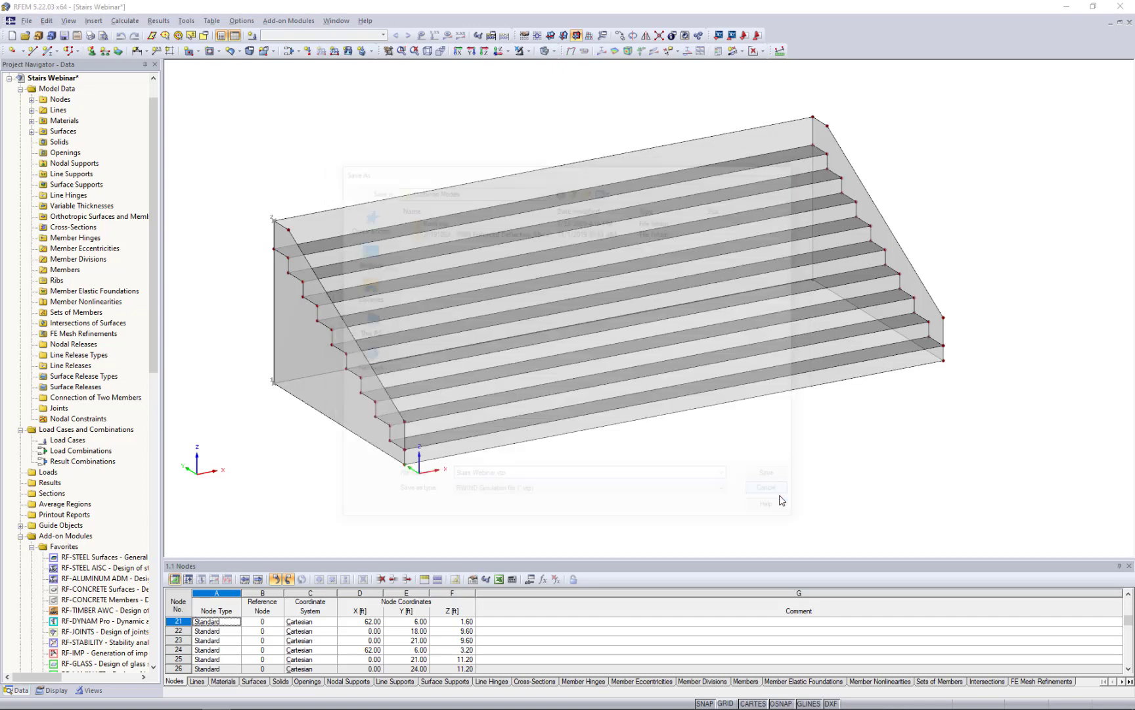
- Return to the FF Webinar RWIND model and bring up the settings to simulate and generate wind loads
left_click(339, 22)
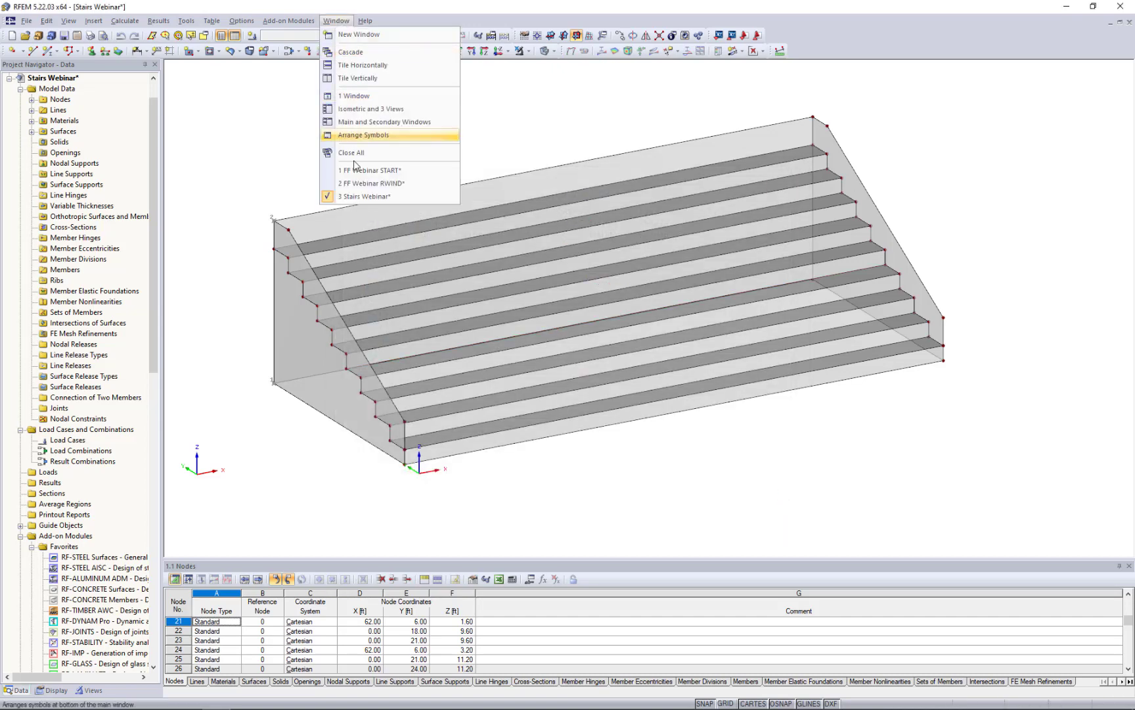
left_click(353, 184)
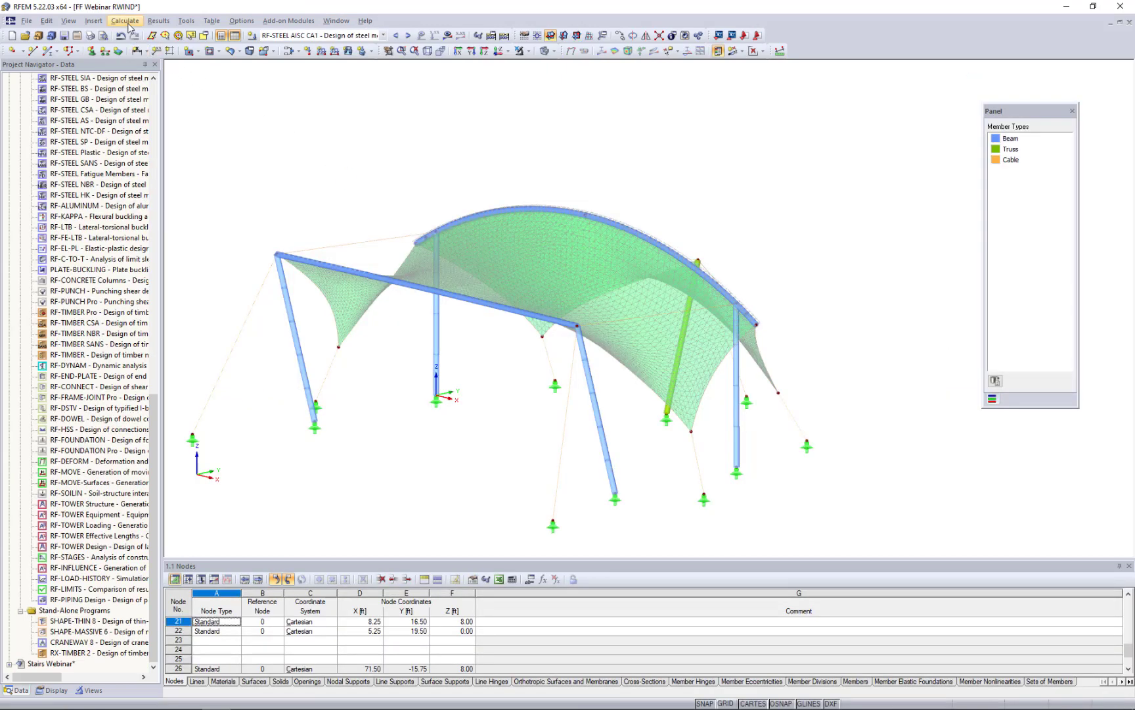
left_click(125, 20)
left_click(155, 134)
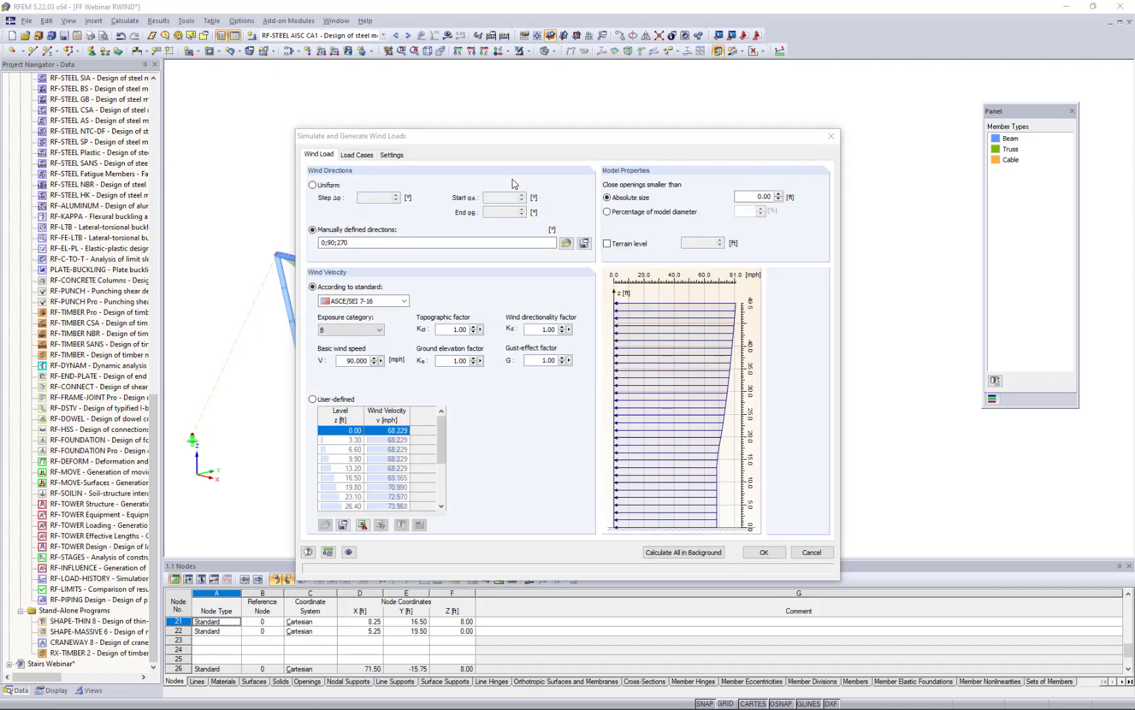
- Open load case LC5, Wind 270°, in RWIND Simulation, declining the backup file recovery and closing the empty program window
left_click(367, 157)
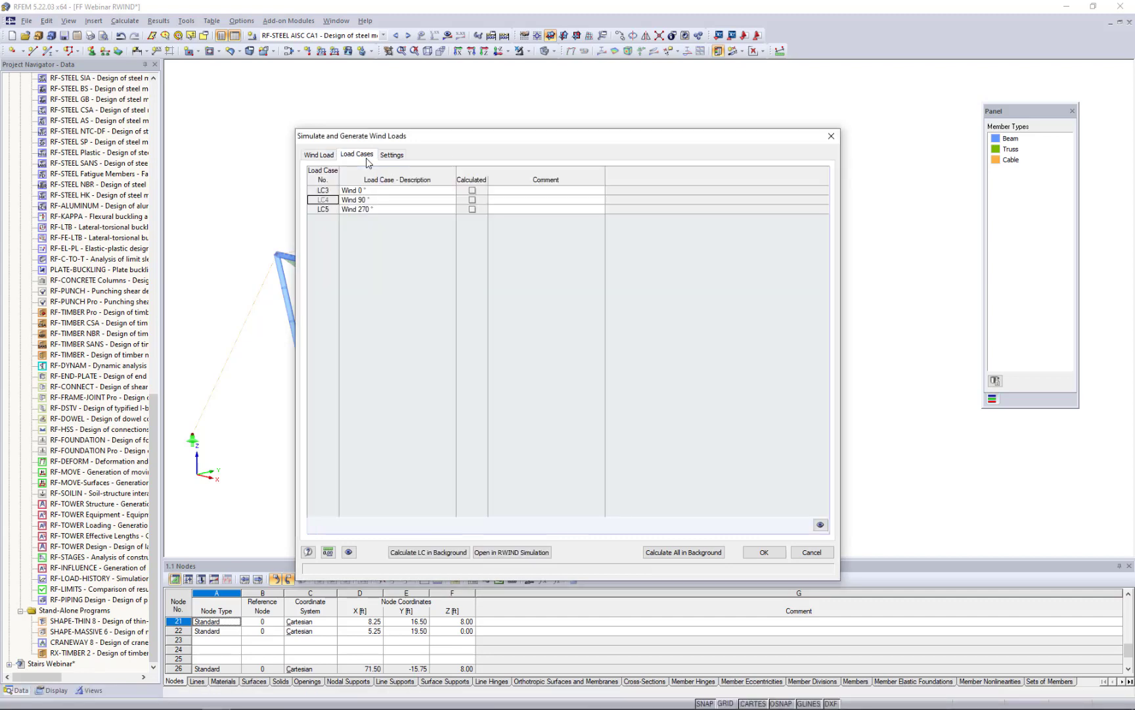
left_click(395, 211)
left_click(491, 553)
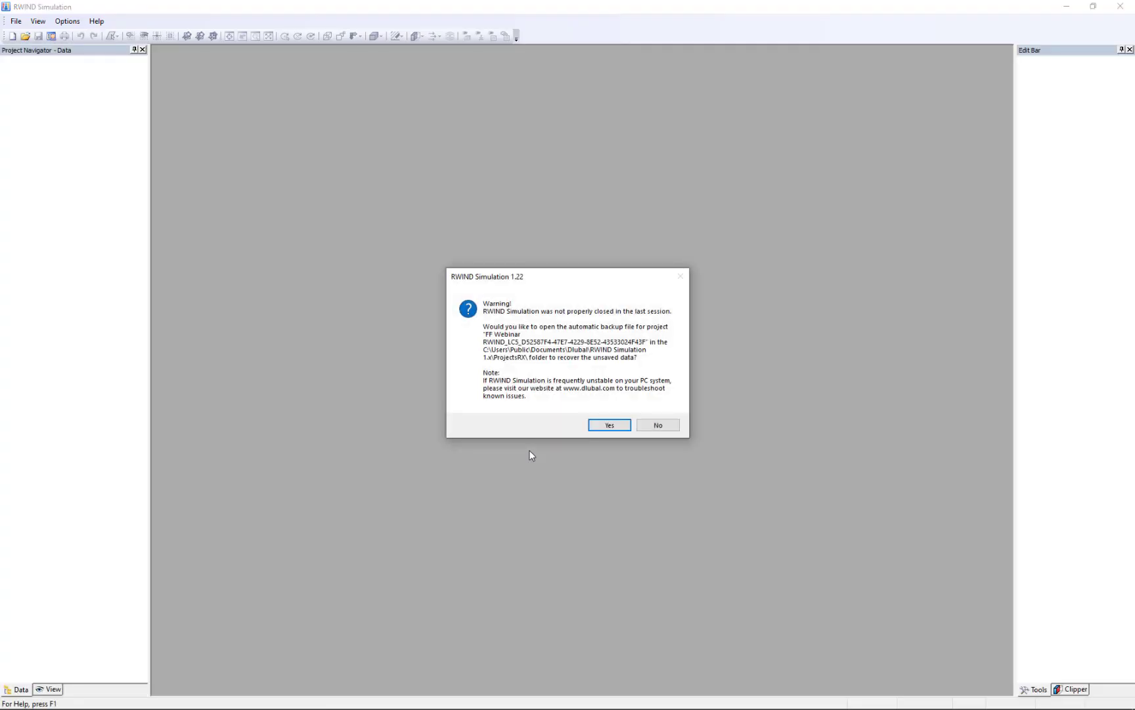
left_click(655, 426)
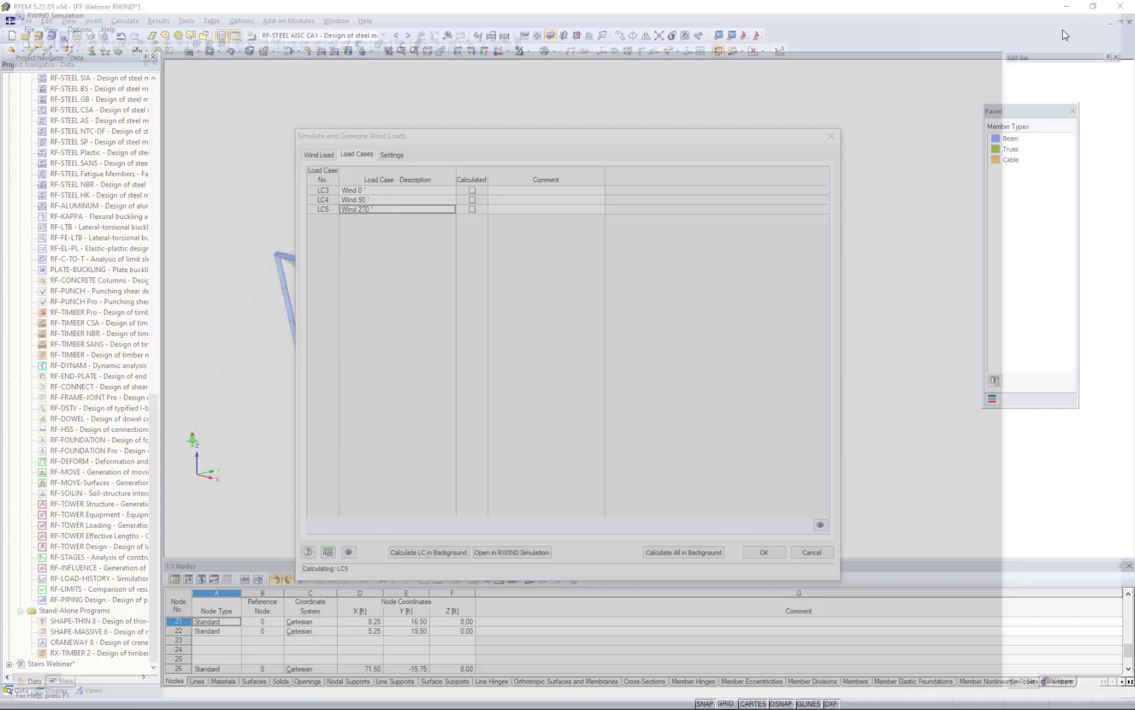
left_click(1121, 6)
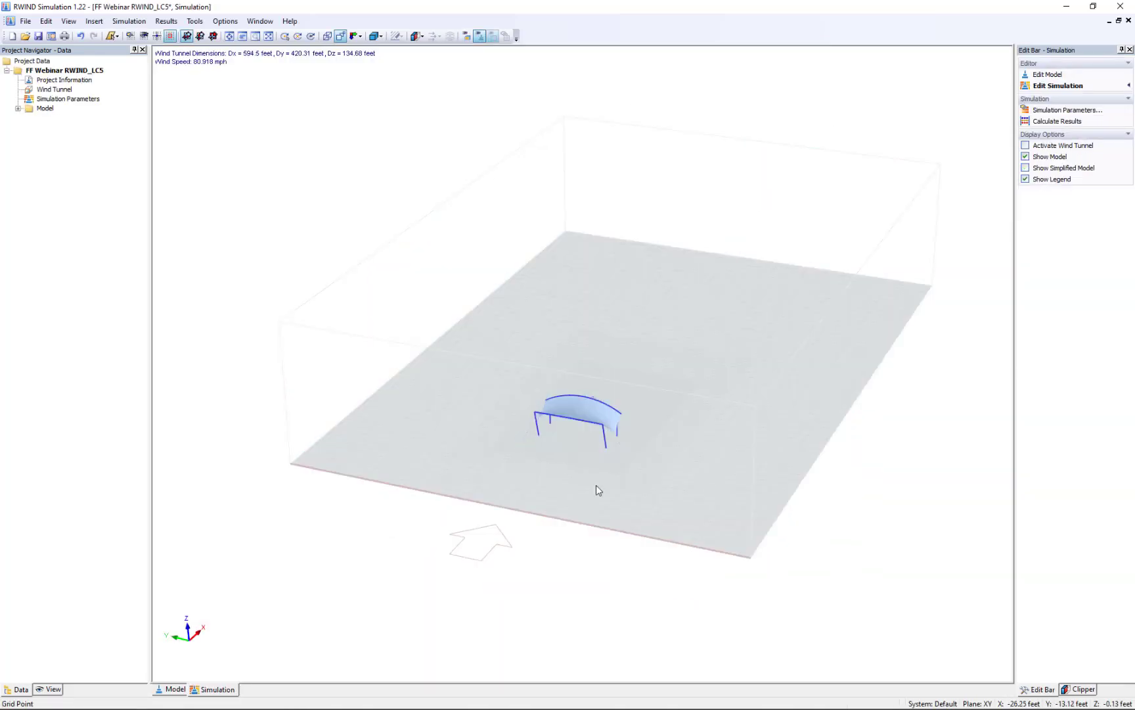
- Import Stairs Webinar.vtp as an additional model in metres, moved to the origin with the wind tunnel dimensions adjusted
middle_click_drag(642, 482, 568, 451, "ctrl")
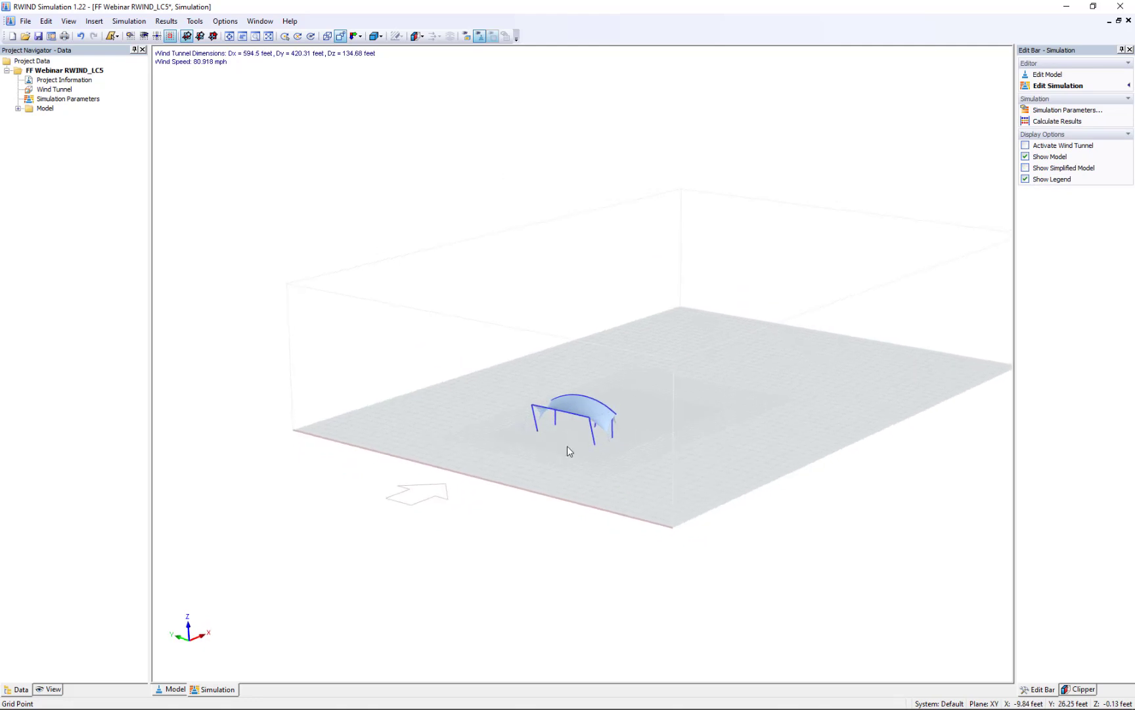
scroll(569, 451, "up", 6)
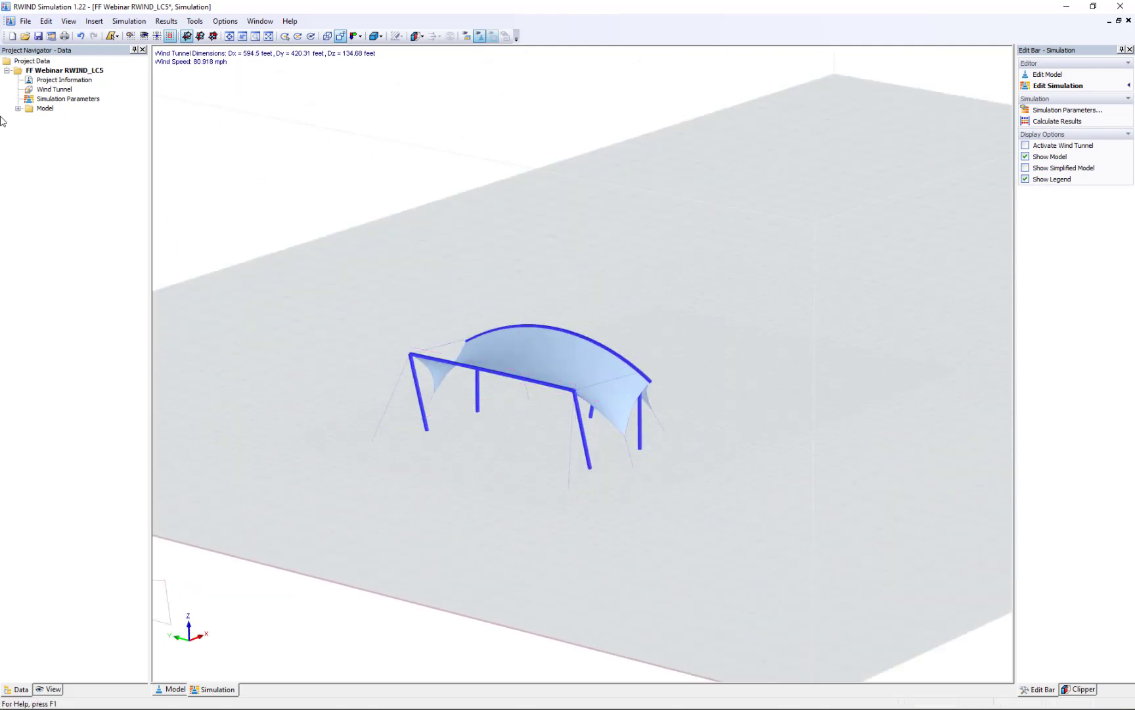
right_click(48, 108)
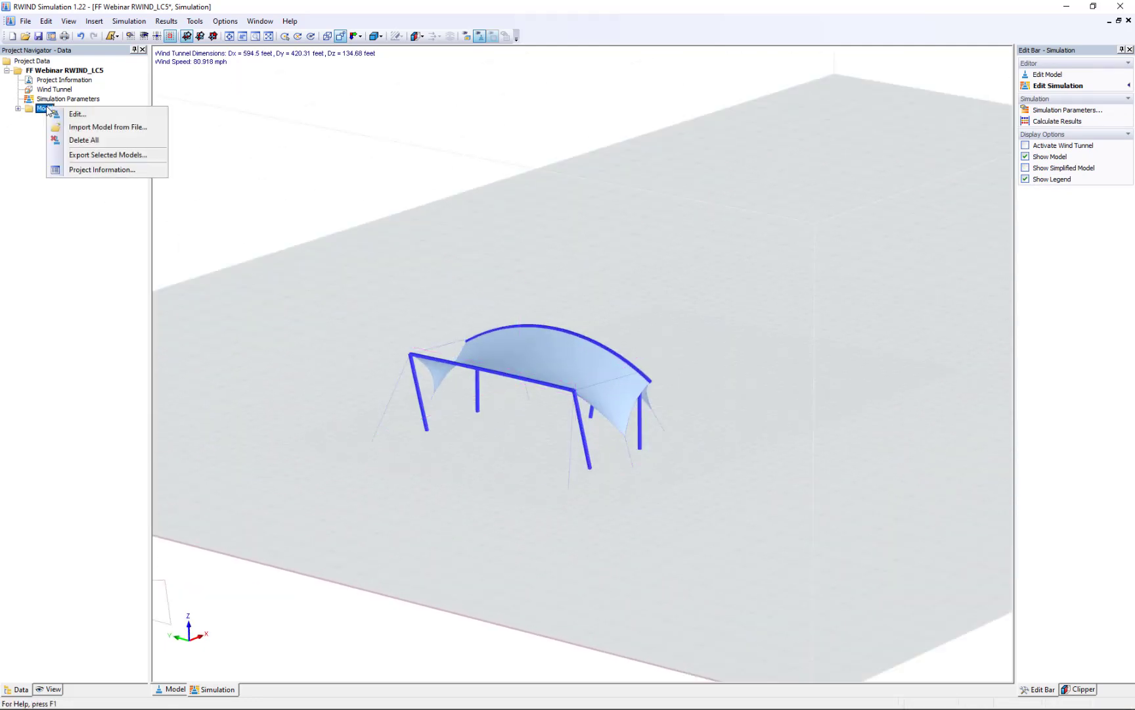
left_click(96, 129)
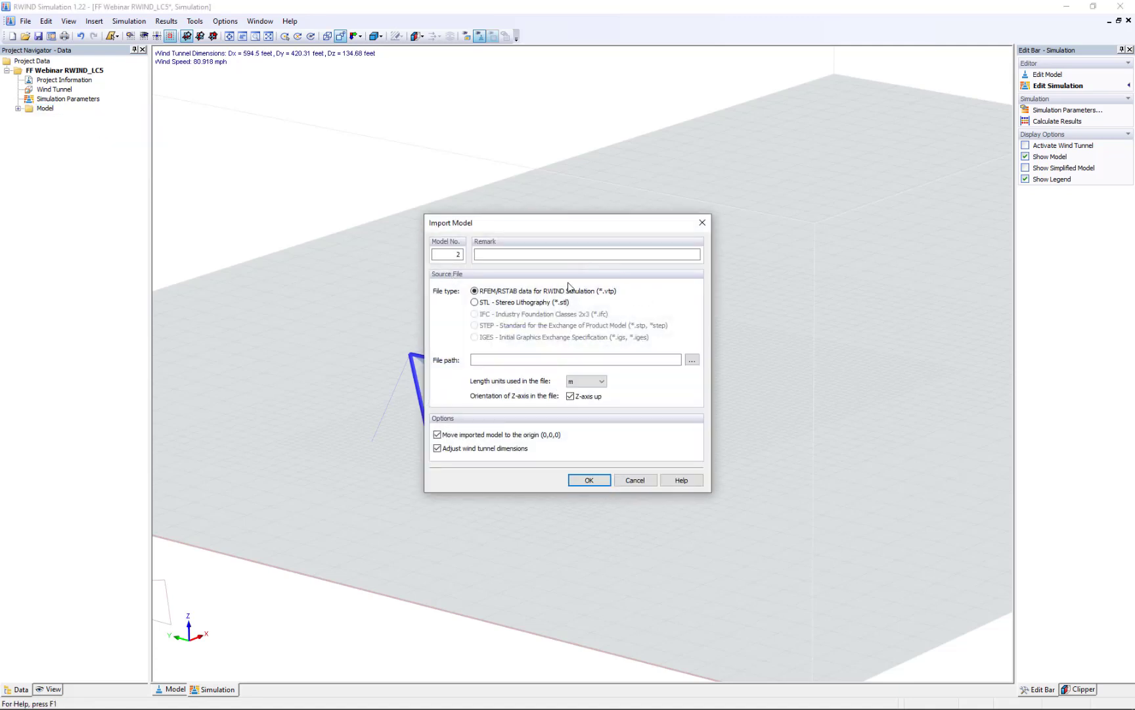
left_click(692, 360)
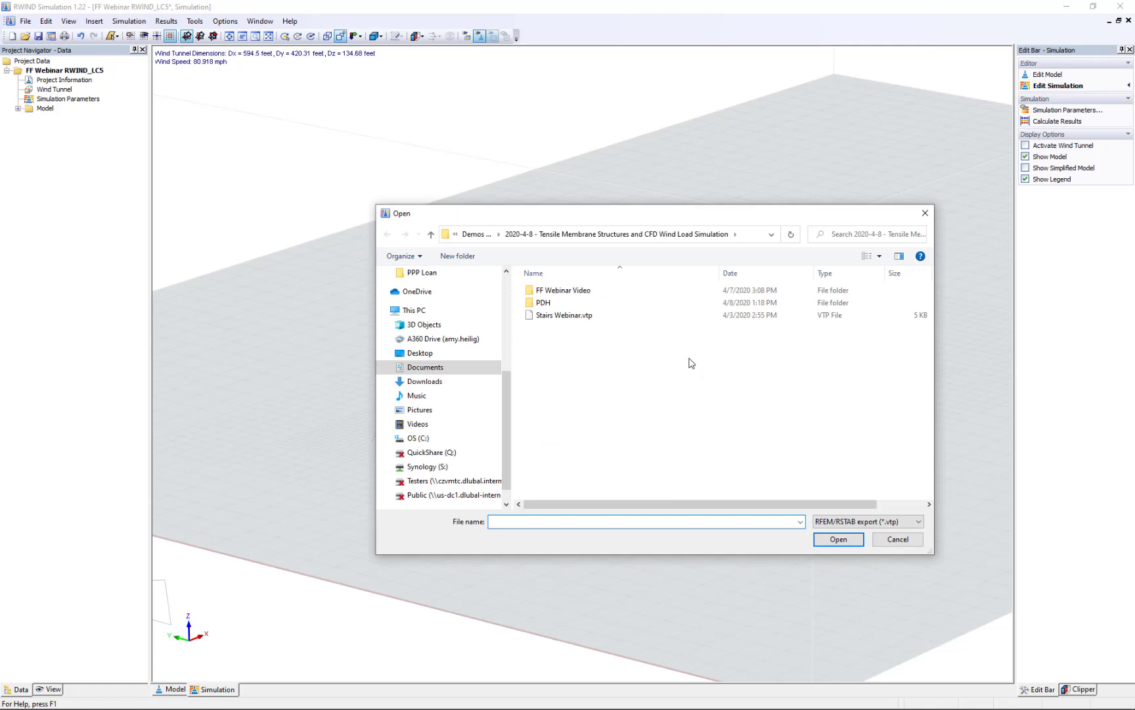
left_click(574, 318)
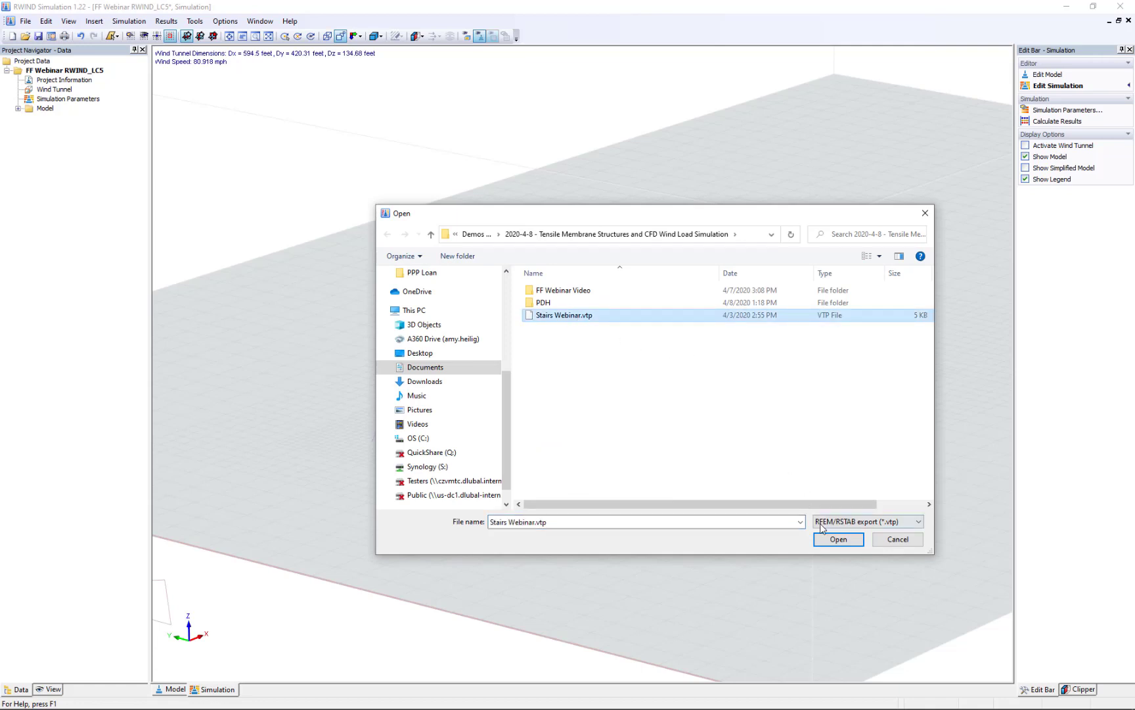
left_click(839, 539)
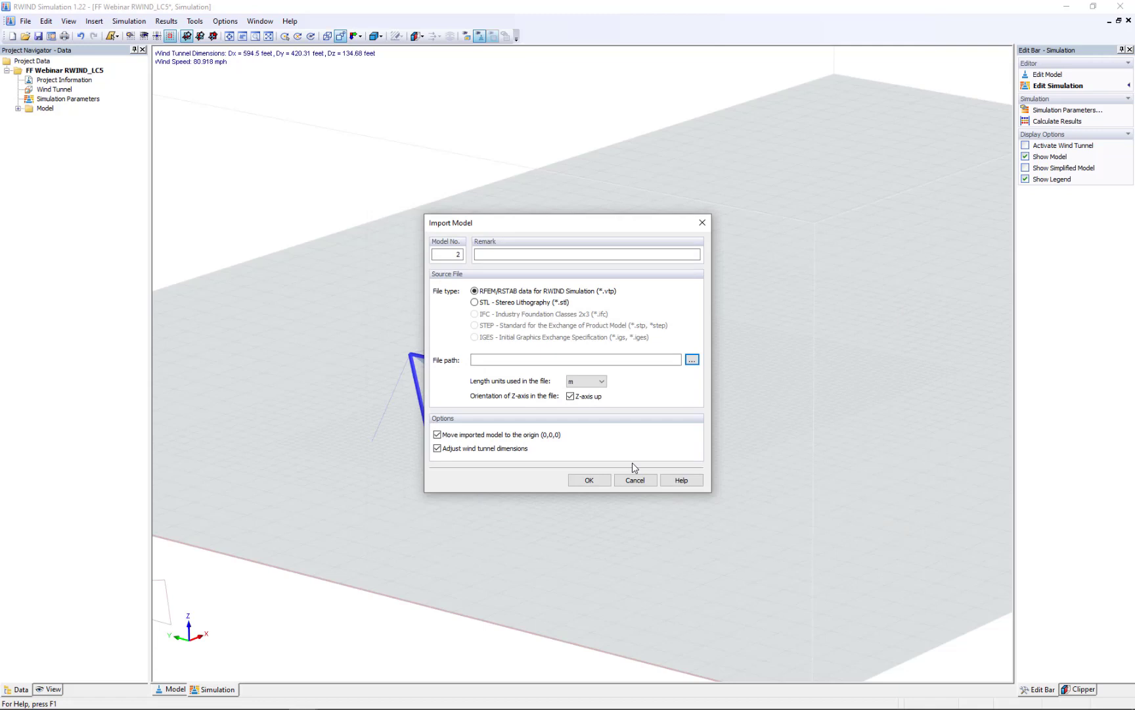
left_click(589, 479)
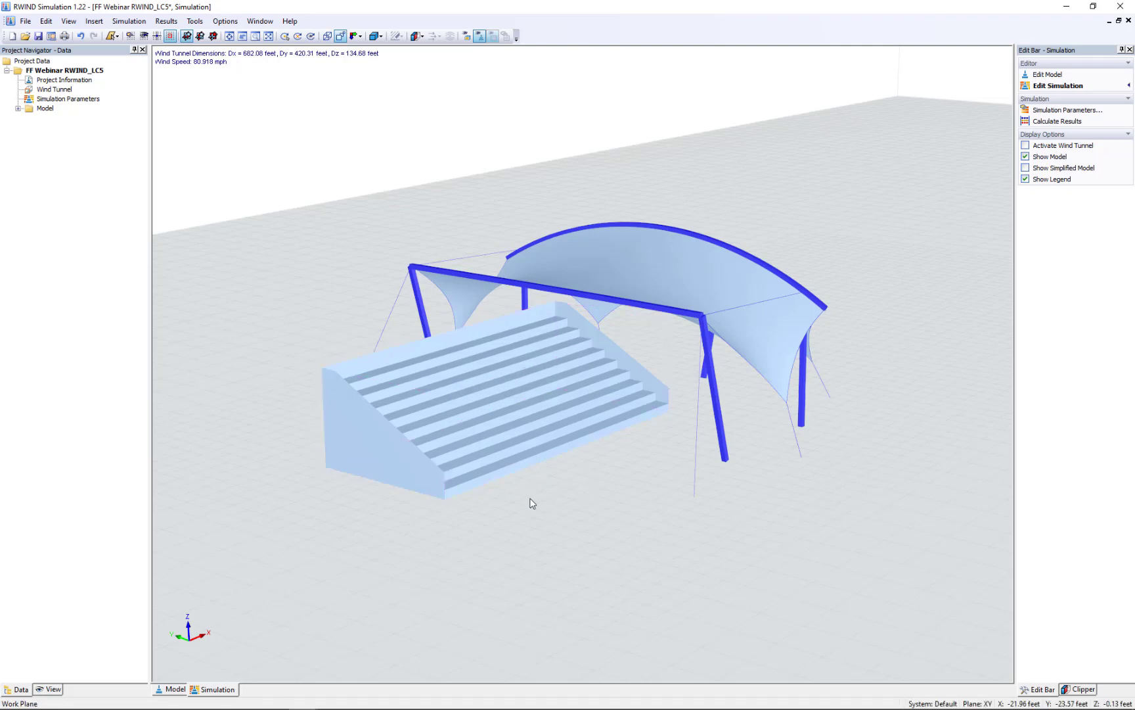
- Examine the imported stairs model's general properties and its translation, rotation, scaling and skewing settings
double_click(532, 425)
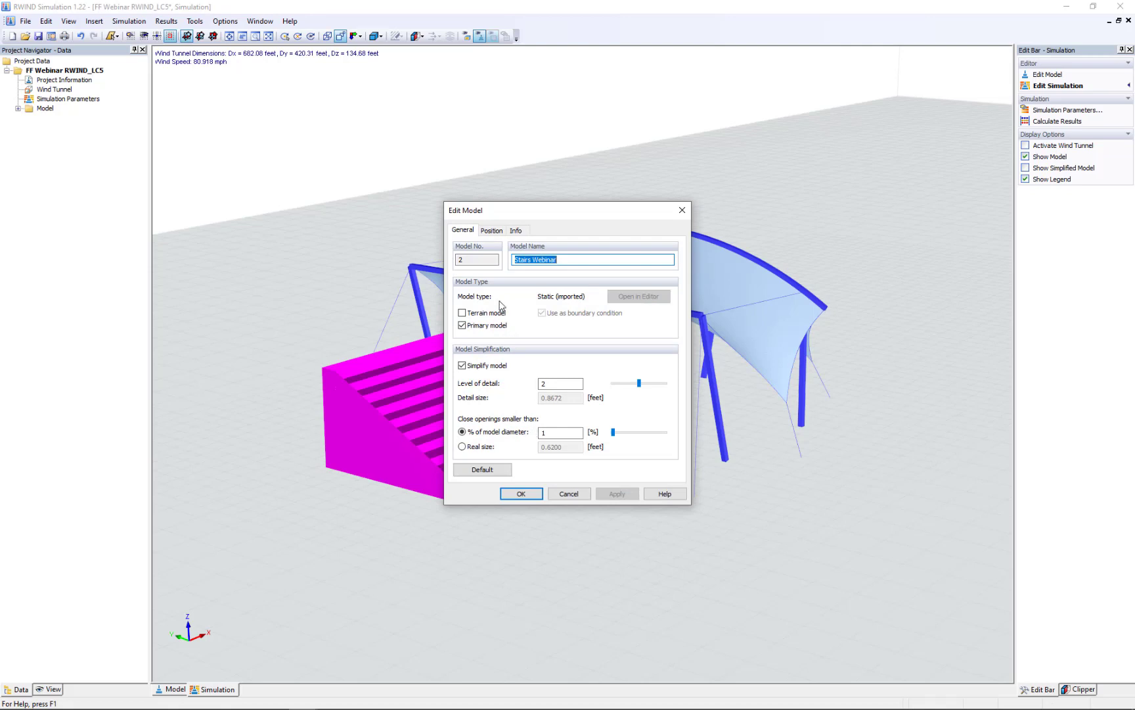
left_click(492, 230)
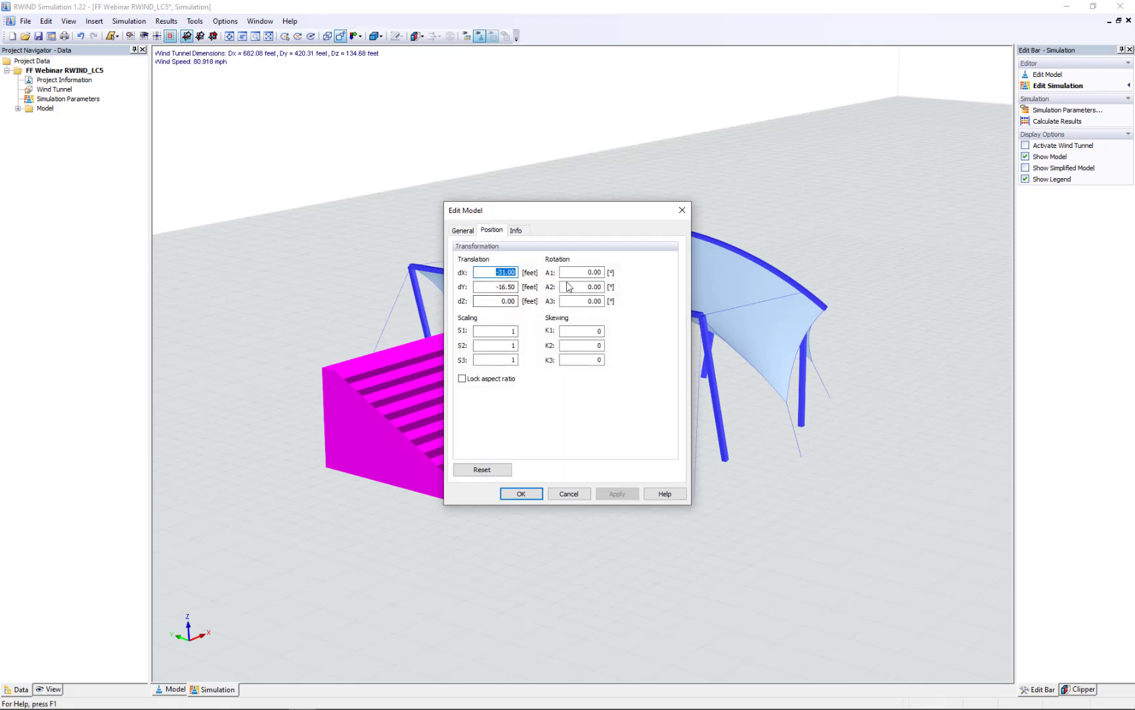
left_click(569, 494)
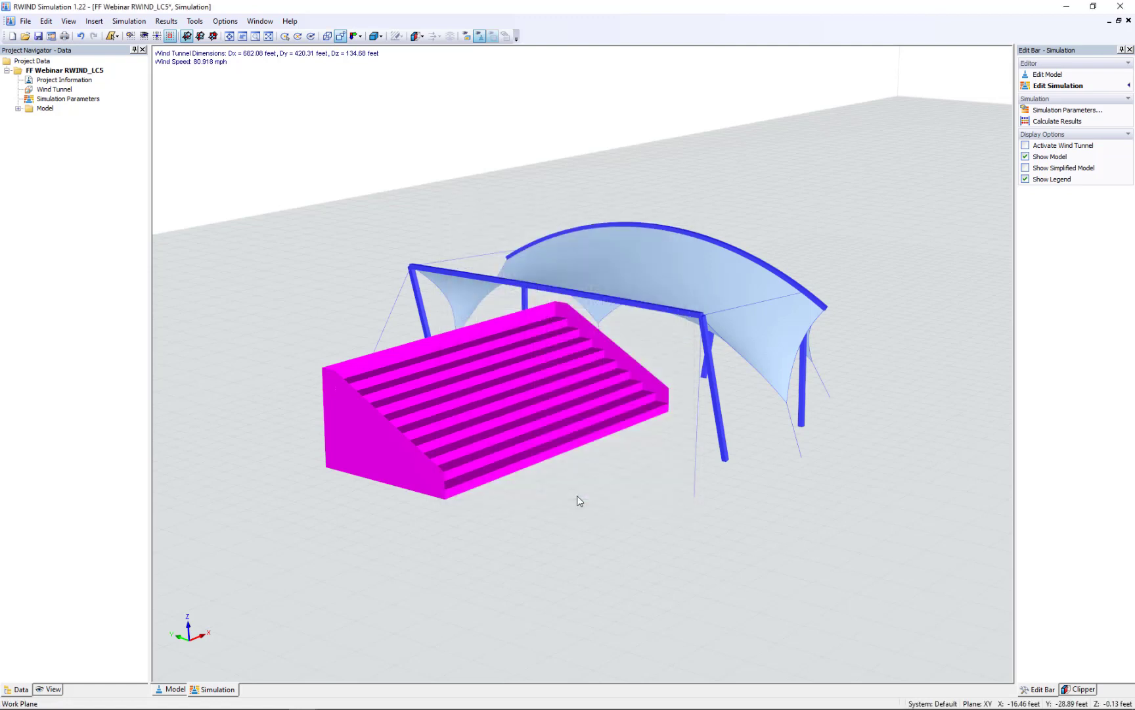
- Rotate the stairs model -90° about its vertical axis and move it beneath the canopy to X 30.28 ft, Y -4.92 ft
right_click(550, 394)
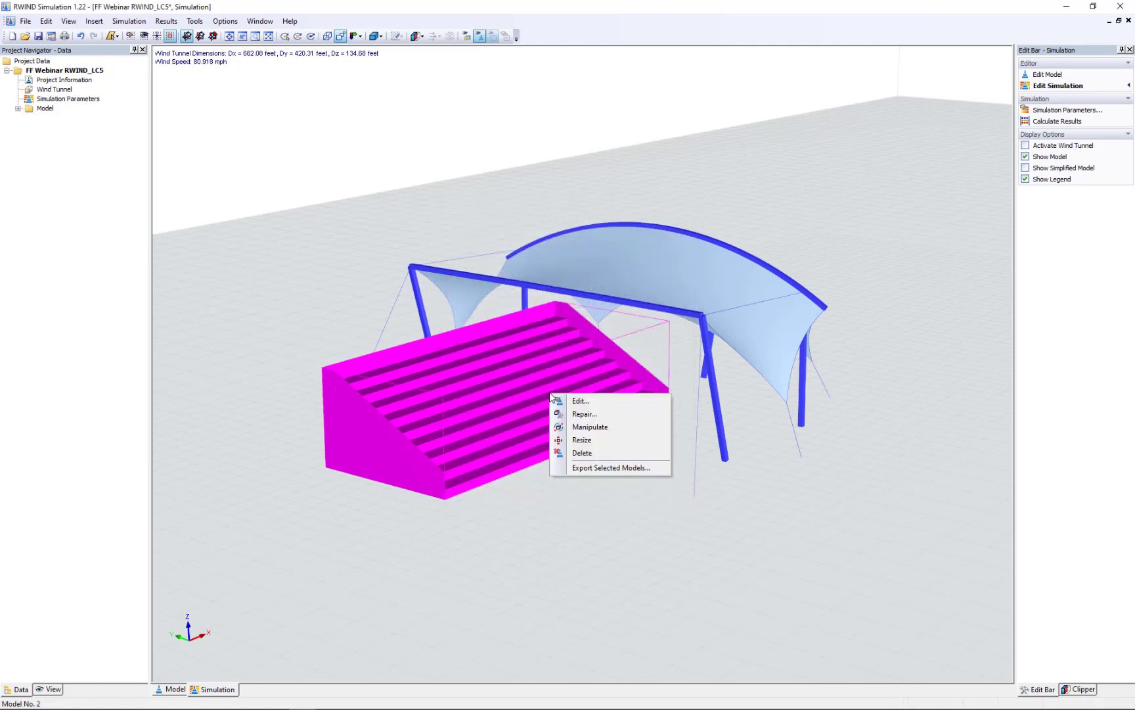
left_click(580, 427)
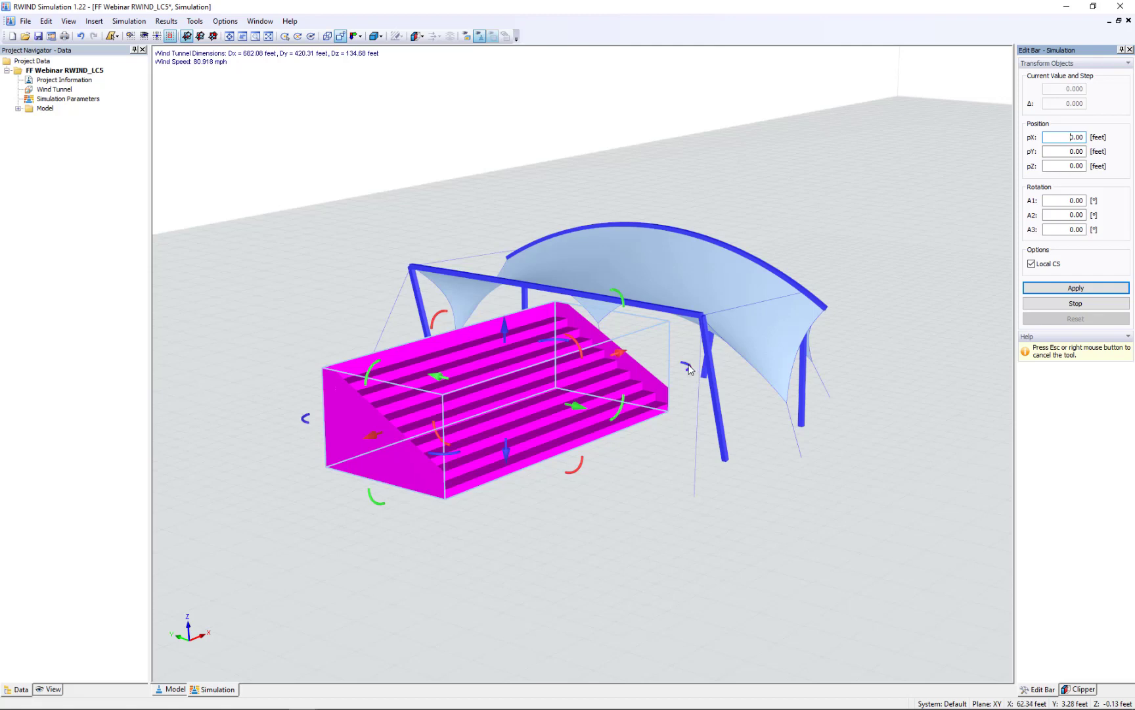
left_click_drag(691, 366, 644, 466)
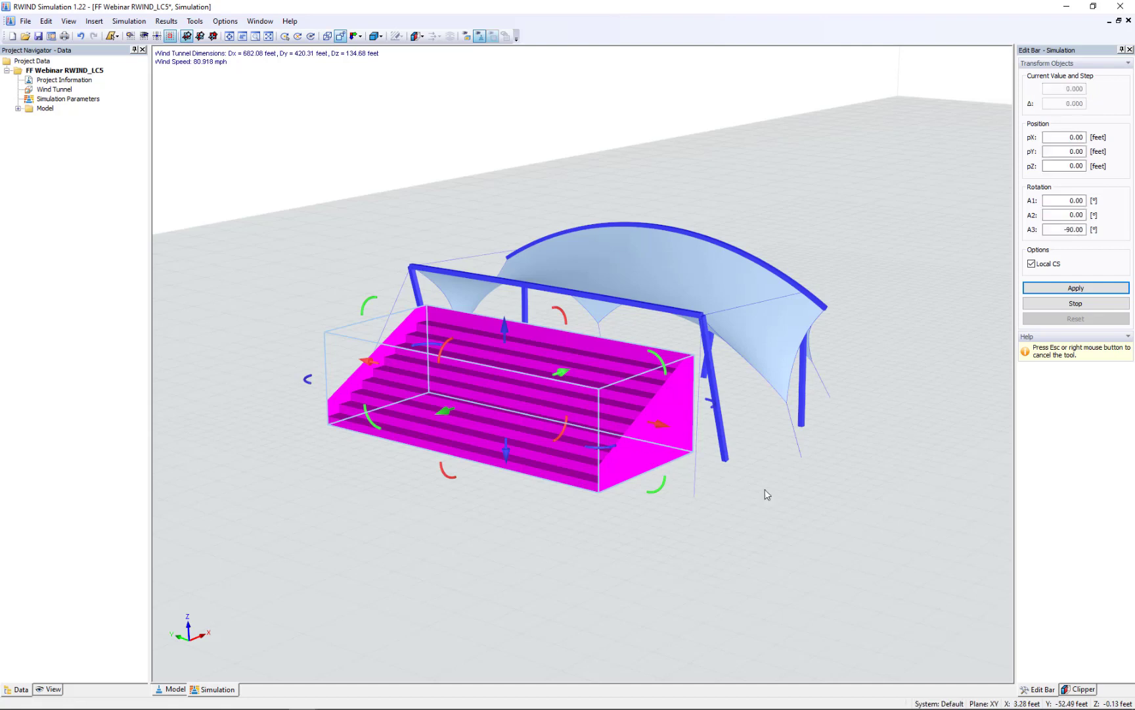
scroll(648, 435, "down", 1)
left_click_drag(660, 431, 682, 447)
middle_click_drag(771, 522, 430, 461, "ctrl")
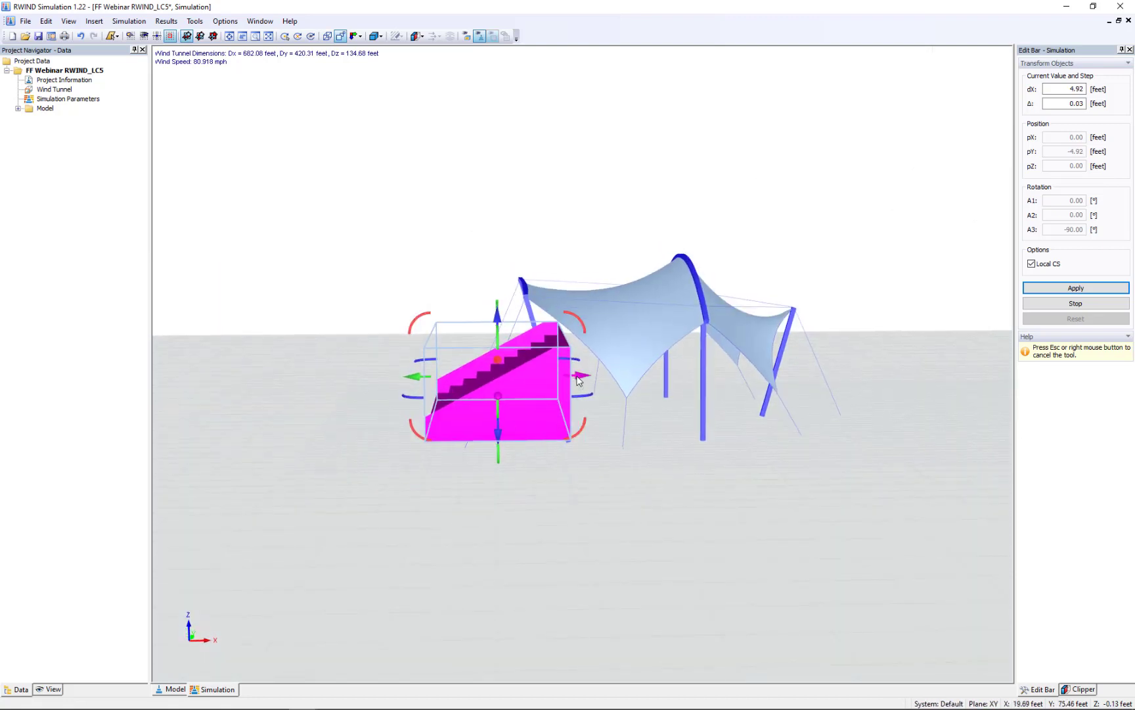
left_click_drag(581, 377, 722, 382)
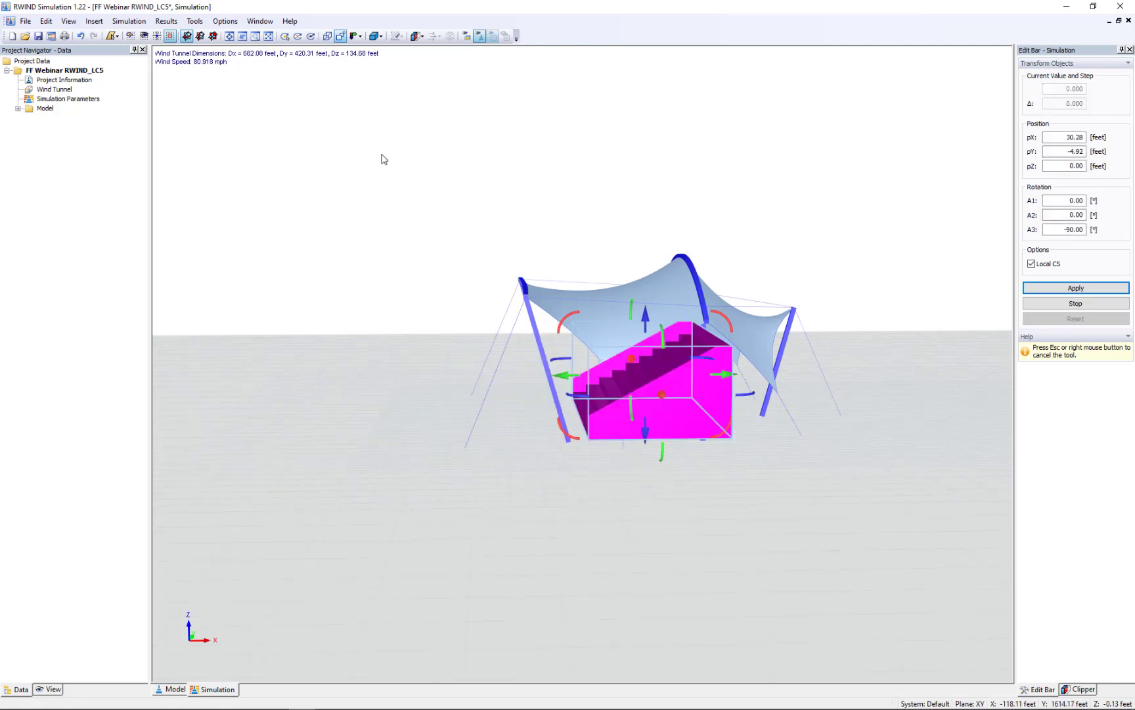
- Centre the stairs between the canopy's front columns at Y -5.61 ft, finish the transformation and deselect the model
left_click(342, 38)
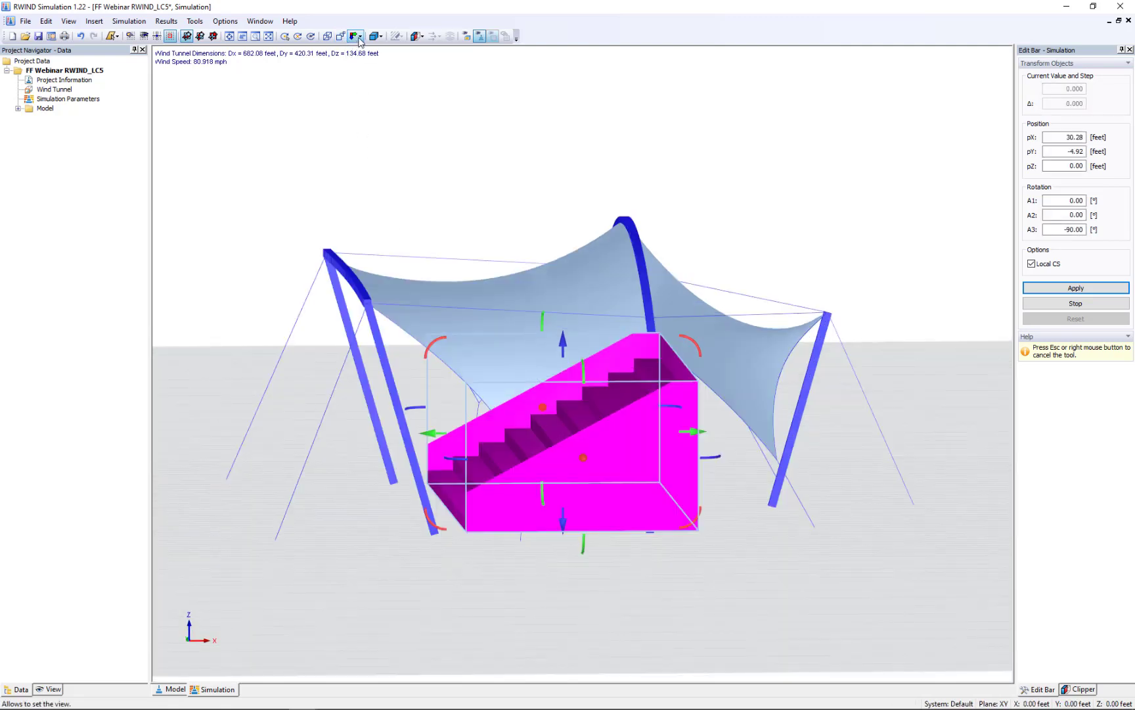
left_click(360, 39)
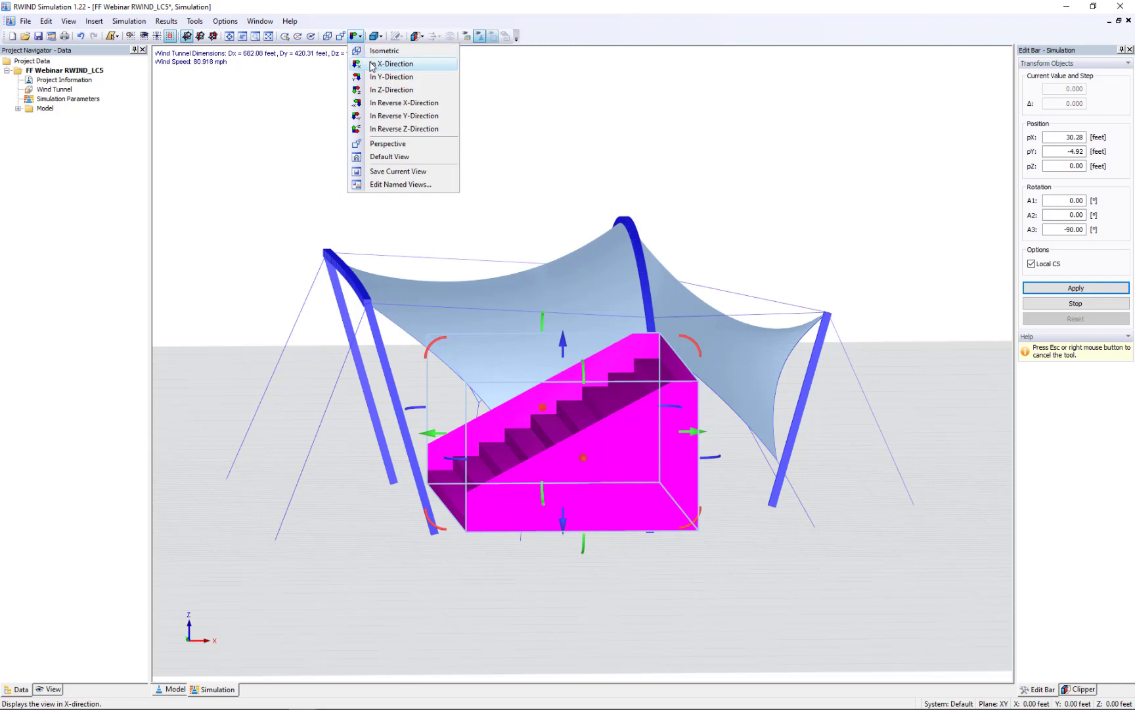
left_click(372, 65)
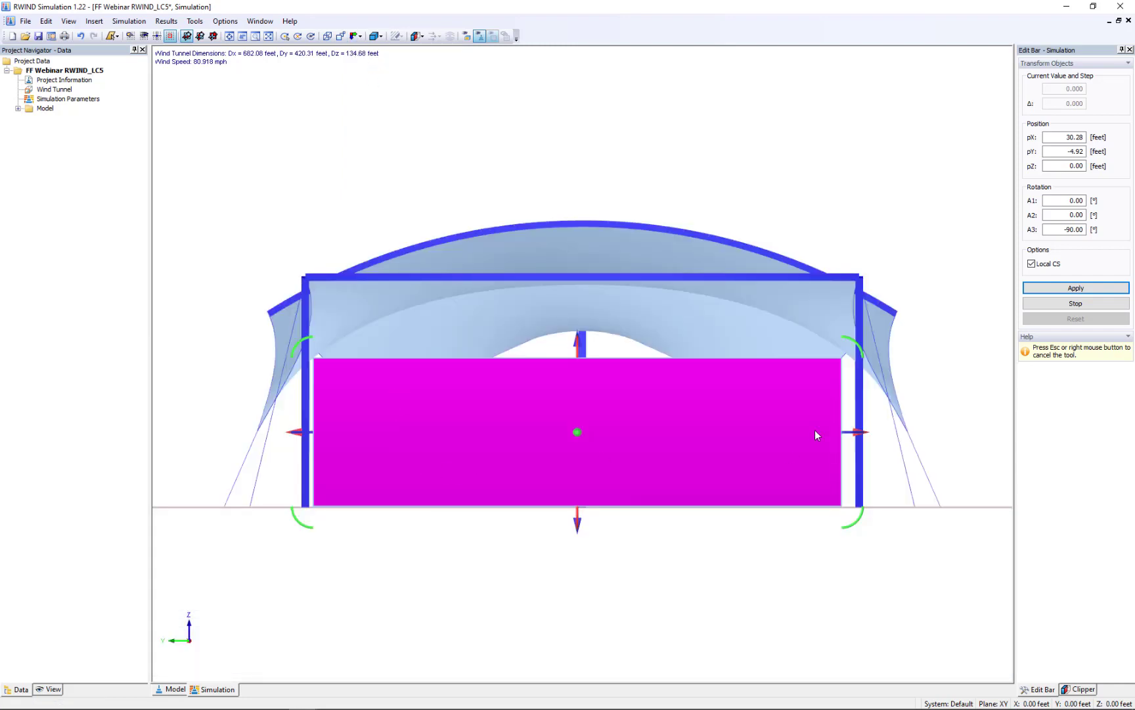
left_click_drag(857, 433, 866, 433)
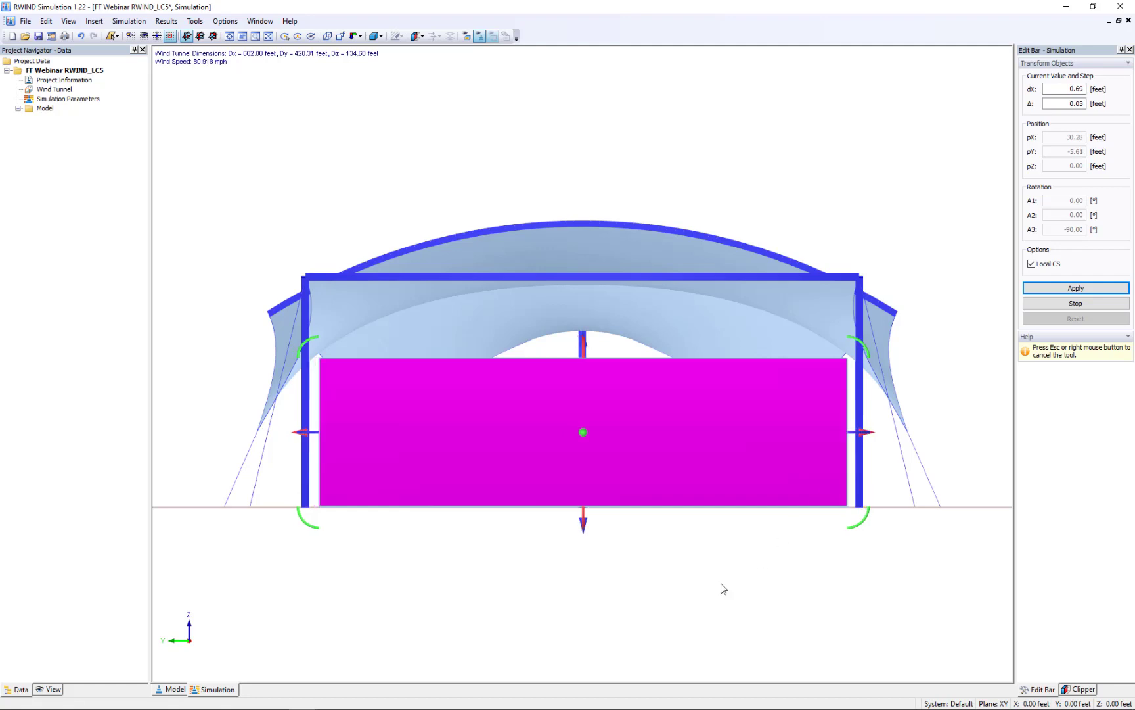
right_click(672, 160)
right_click(672, 159)
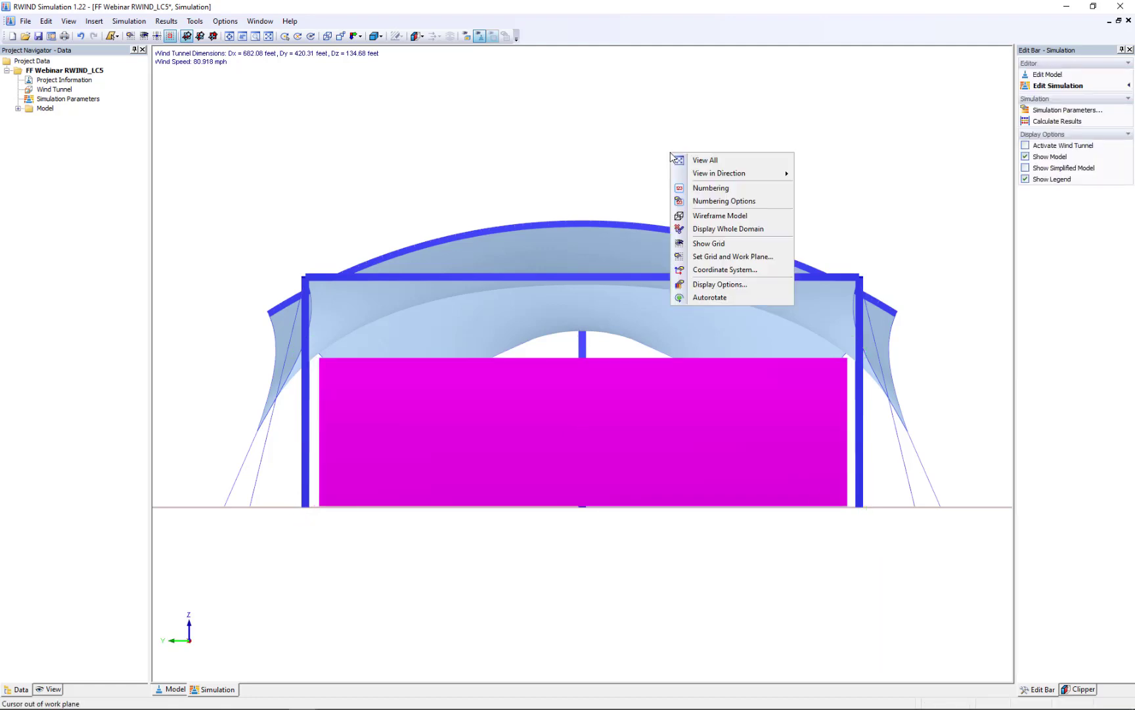
left_click(600, 142)
middle_click_drag(783, 185, 617, 251, "ctrl")
left_click(617, 250)
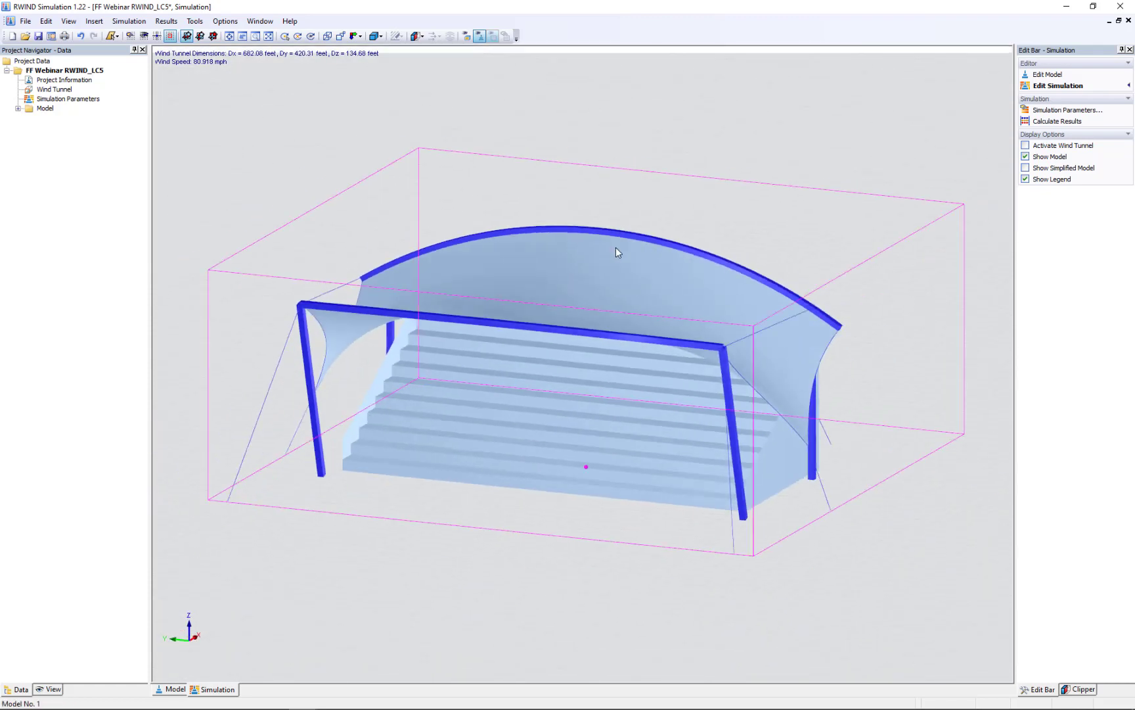
left_click(900, 271)
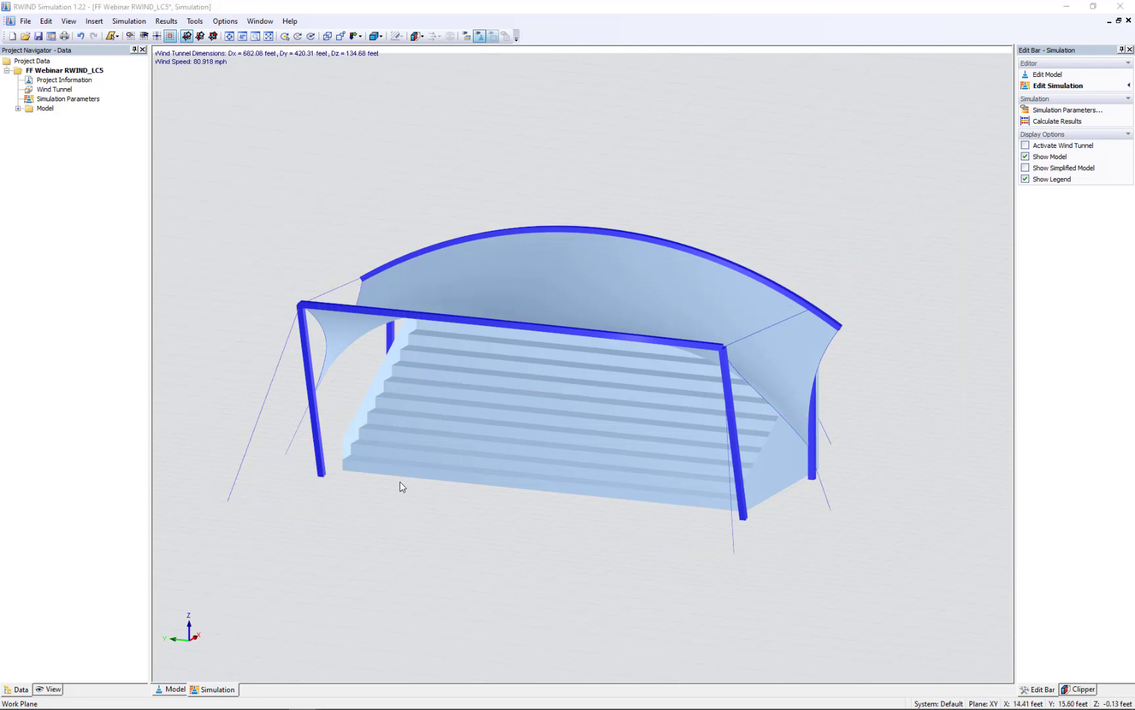
- Switch to the RWIND window with the calculated projects, show Webinar RWIND Results and examine surface pressure on the canopy and stairs
key("super+Tab")
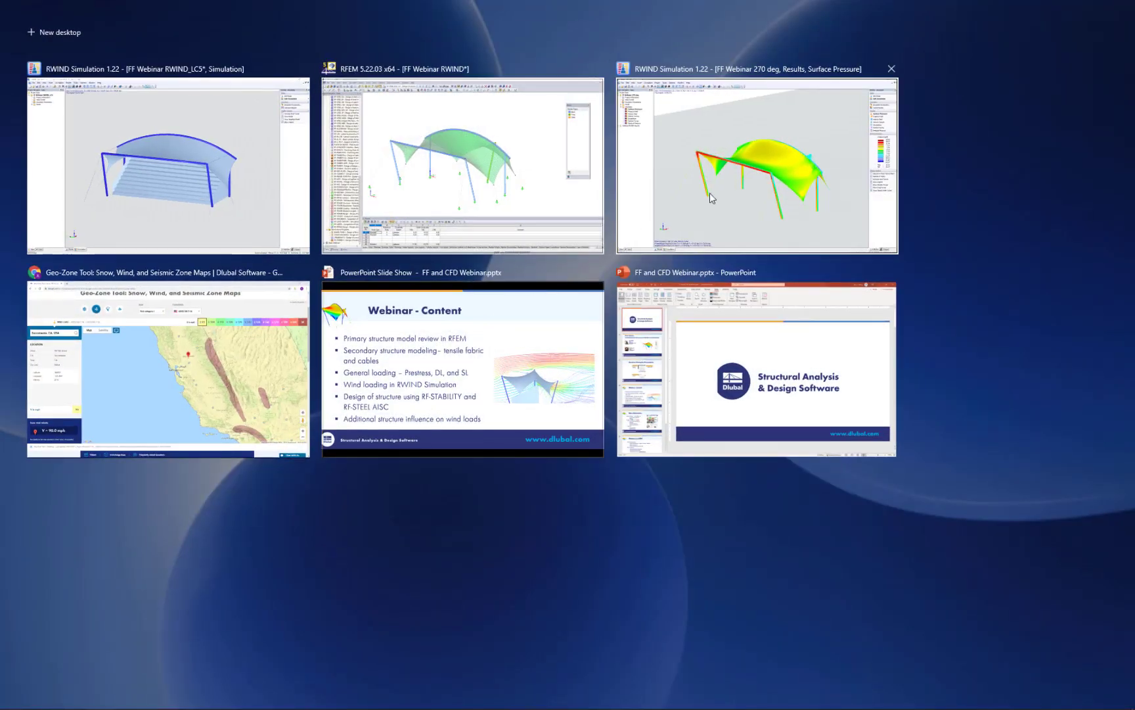
left_click(710, 197)
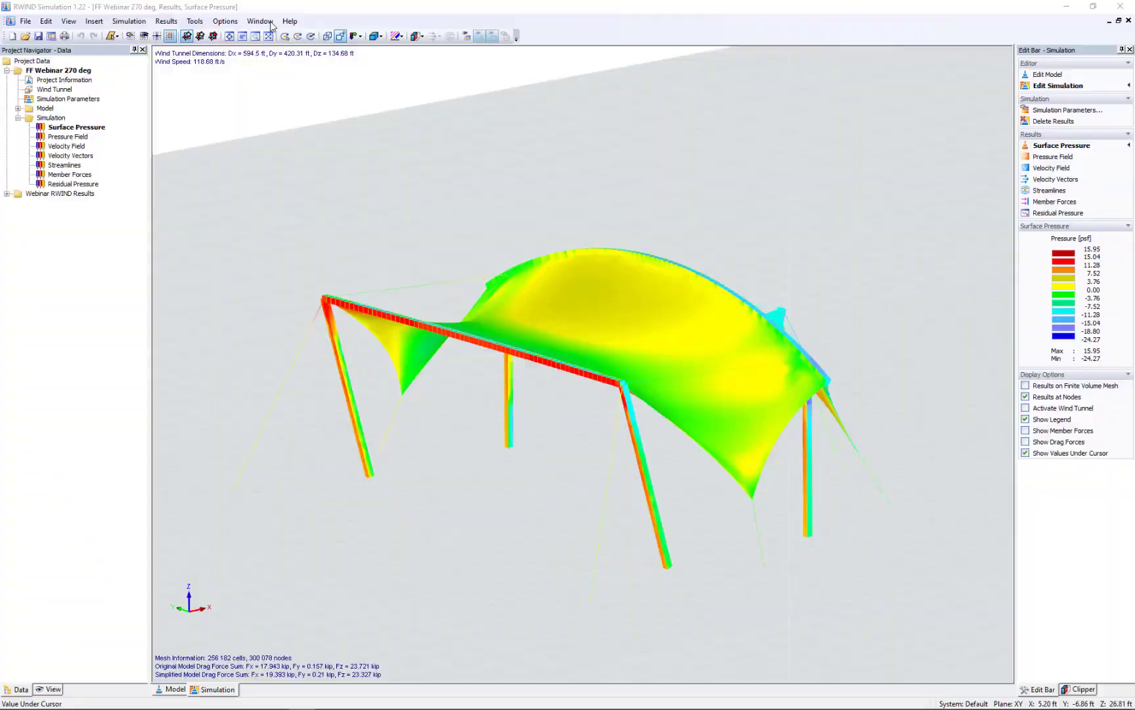
left_click(265, 21)
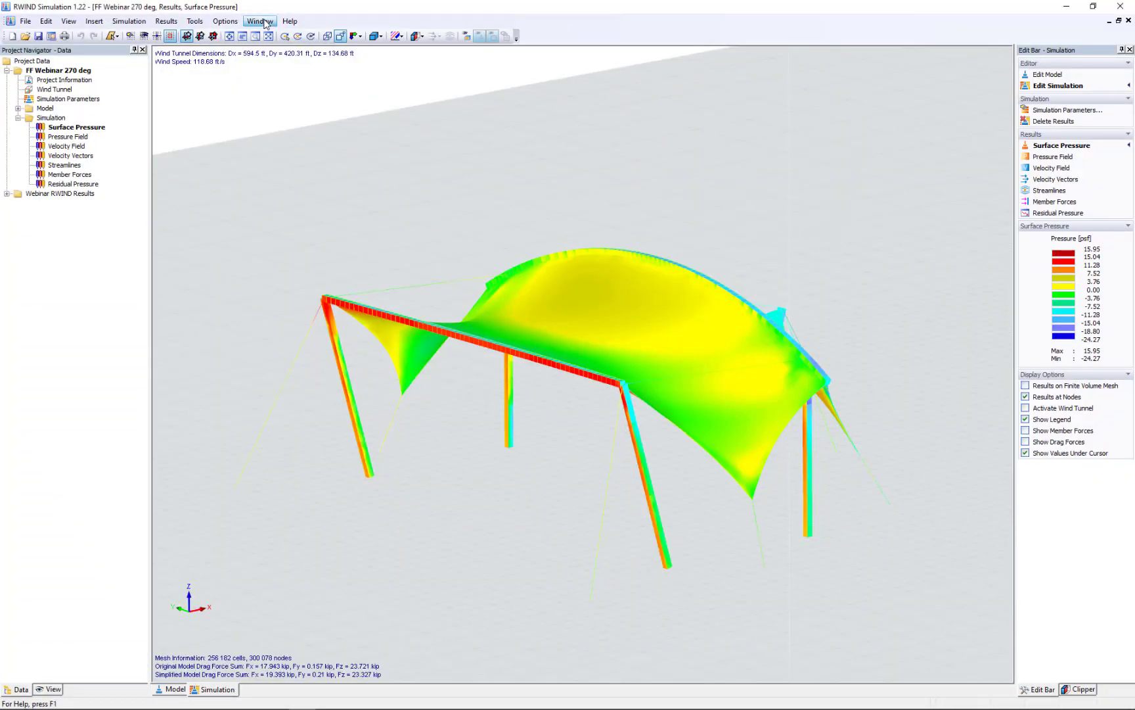
left_click(300, 150)
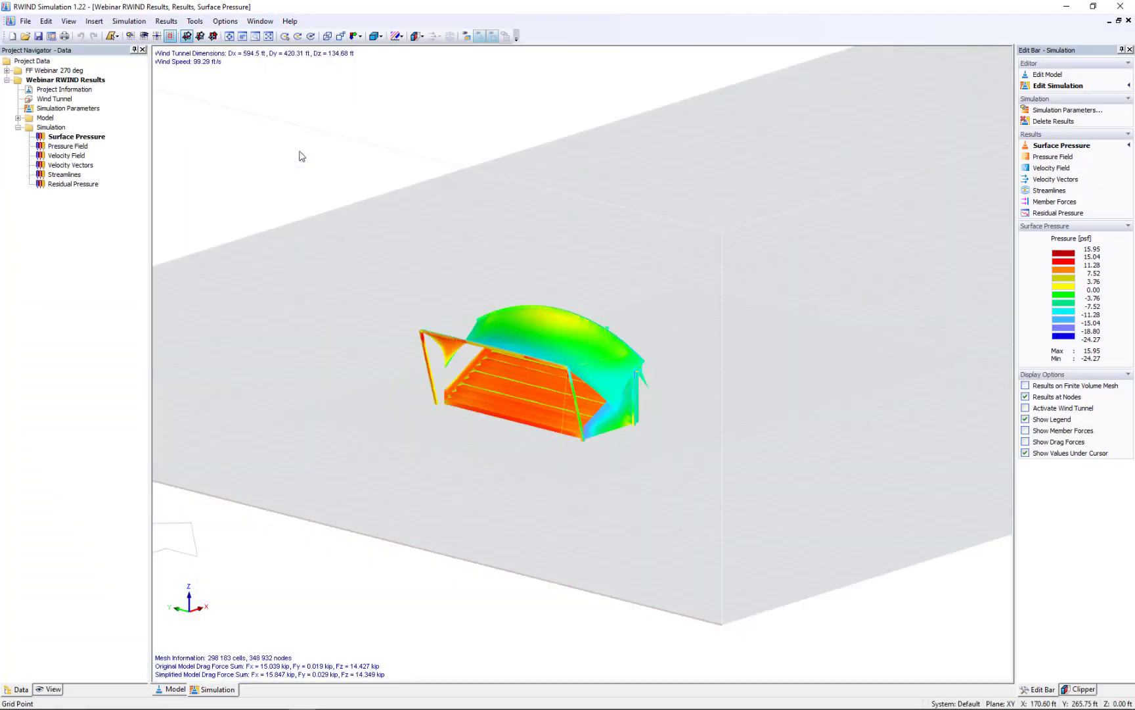
middle_click_drag(525, 415, 734, 403, "ctrl")
scroll(539, 385, "up", 3)
scroll(538, 382, "up", 3)
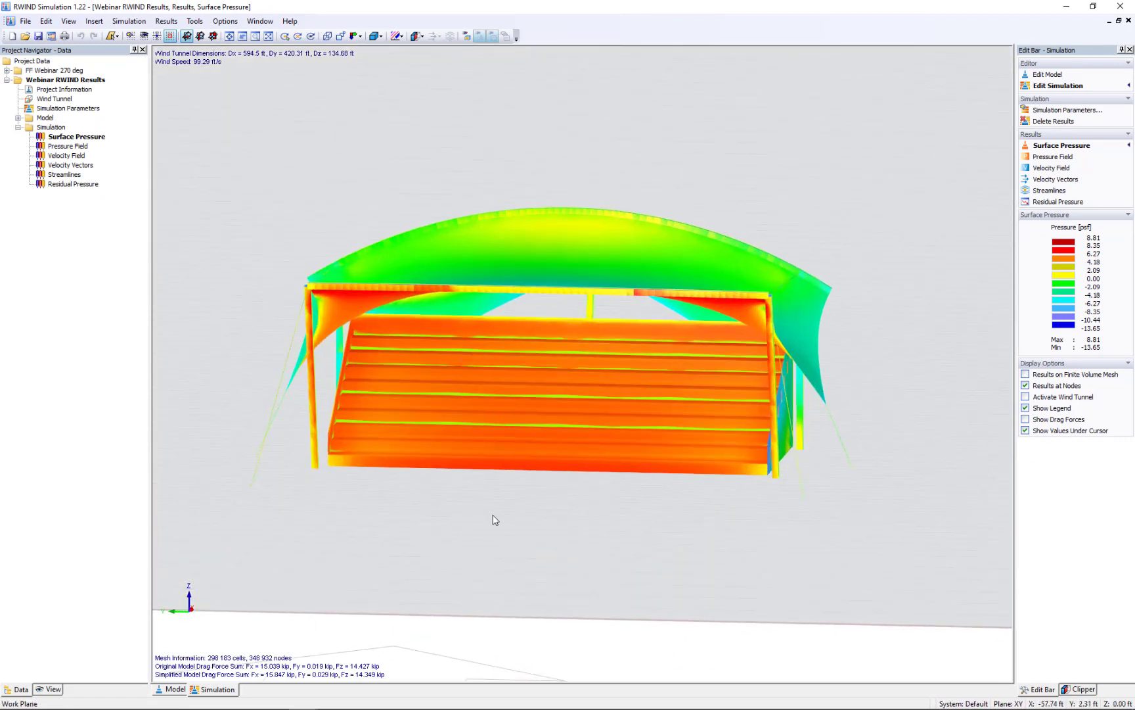
middle_click_drag(494, 520, 529, 496, "ctrl")
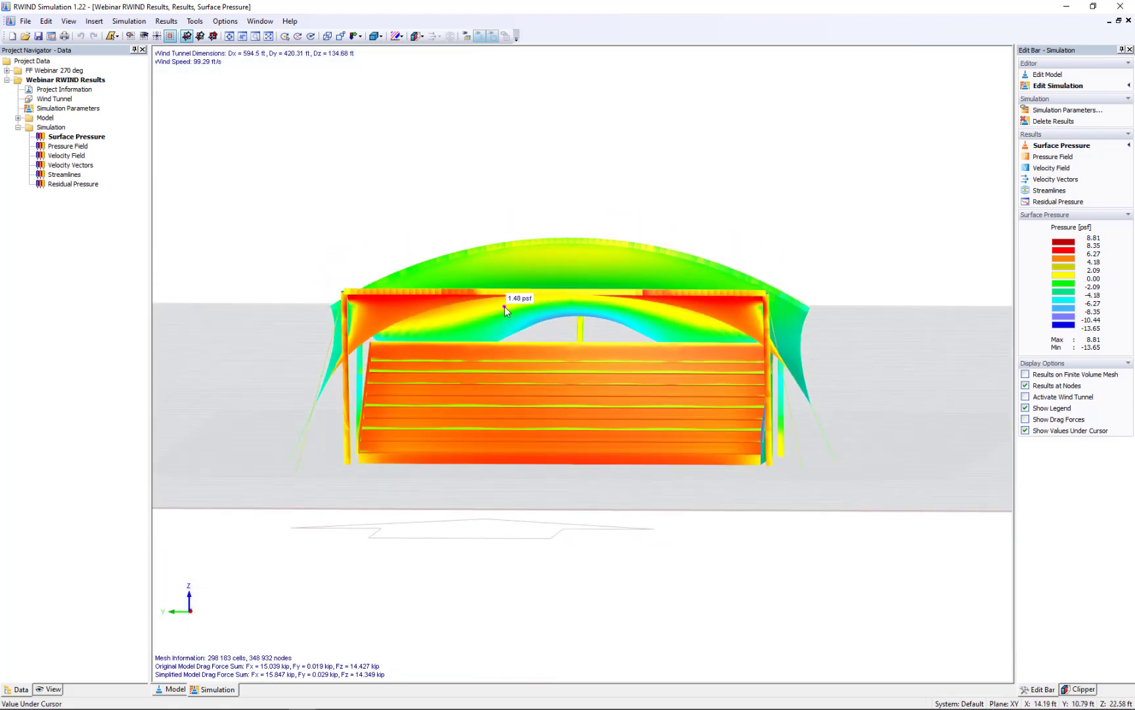
middle_click_drag(595, 301, 337, 420, "ctrl")
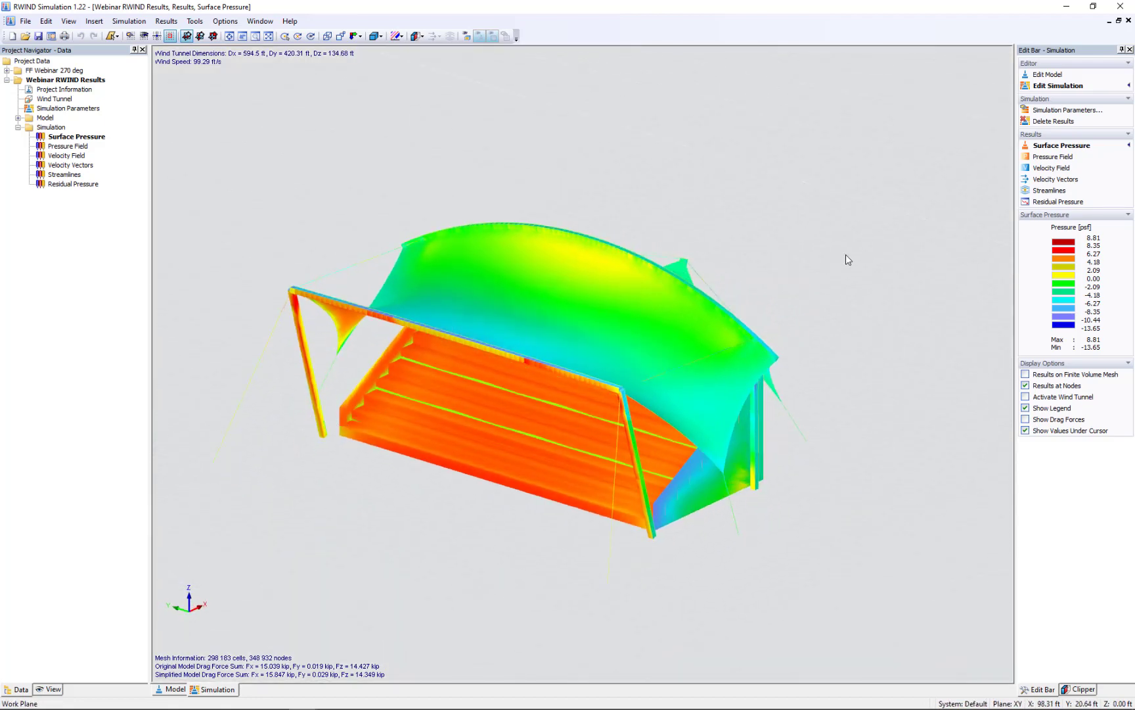
- Display the wind streamlines and narrow their rectangular control point source to a strip in front of the canopy
left_click(1044, 192)
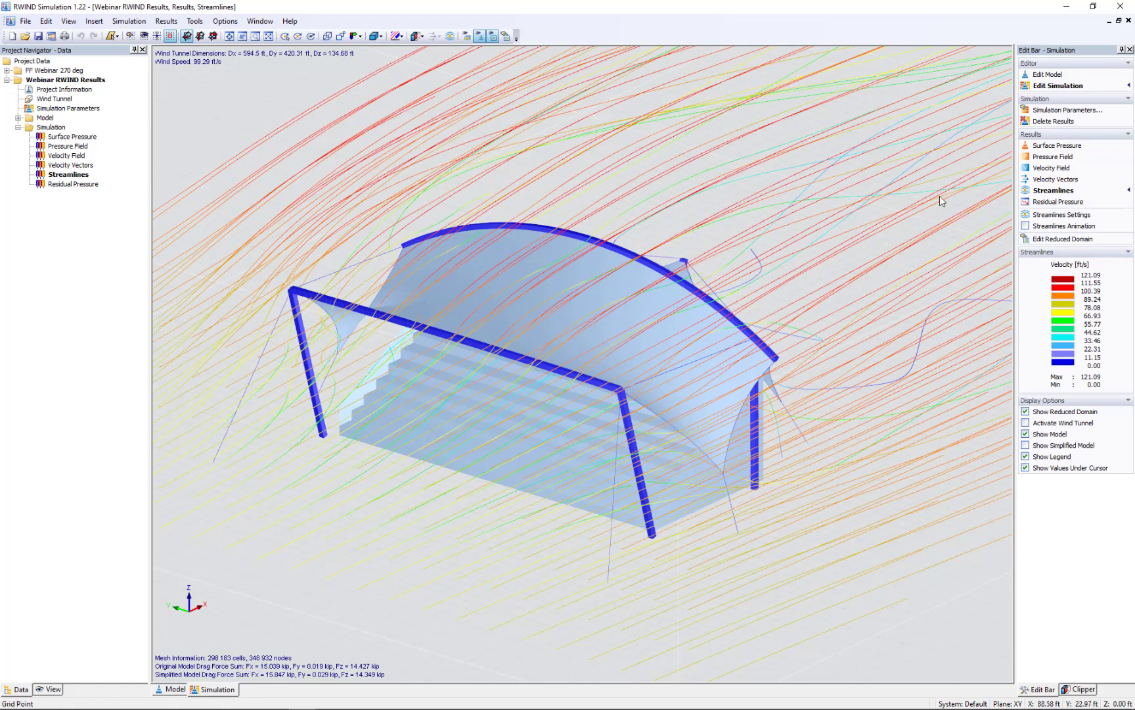
left_click(1054, 215)
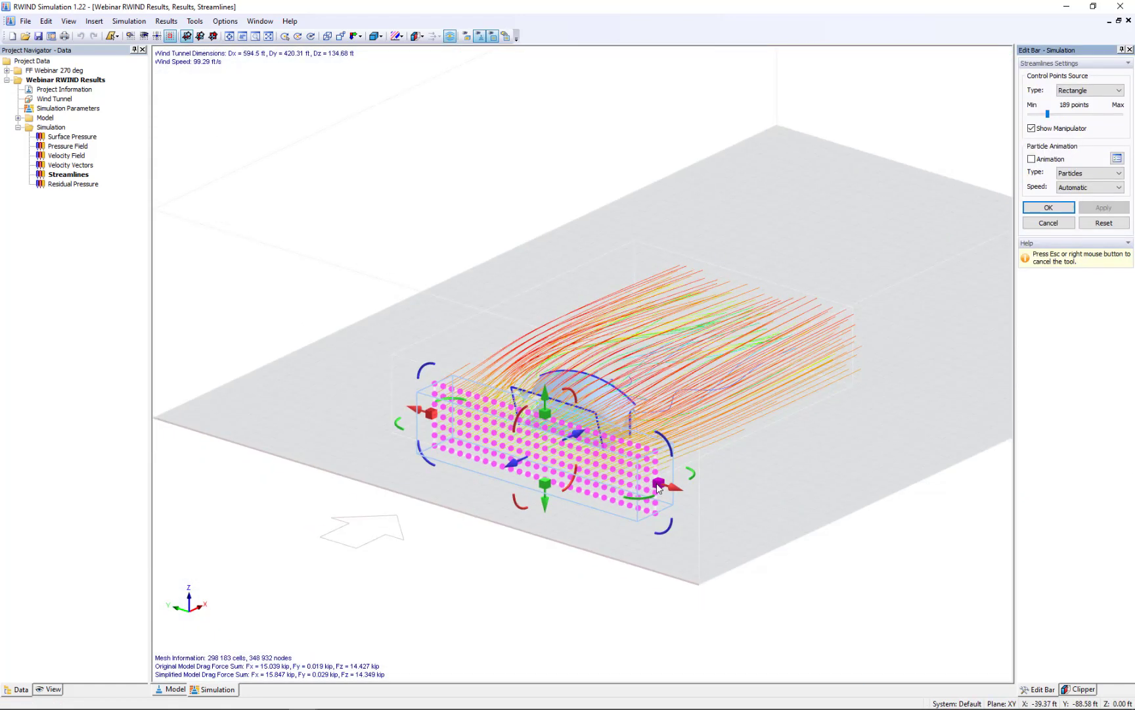
left_click_drag(655, 485, 480, 435)
scroll(484, 438, "up", 2)
scroll(484, 435, "up", 5)
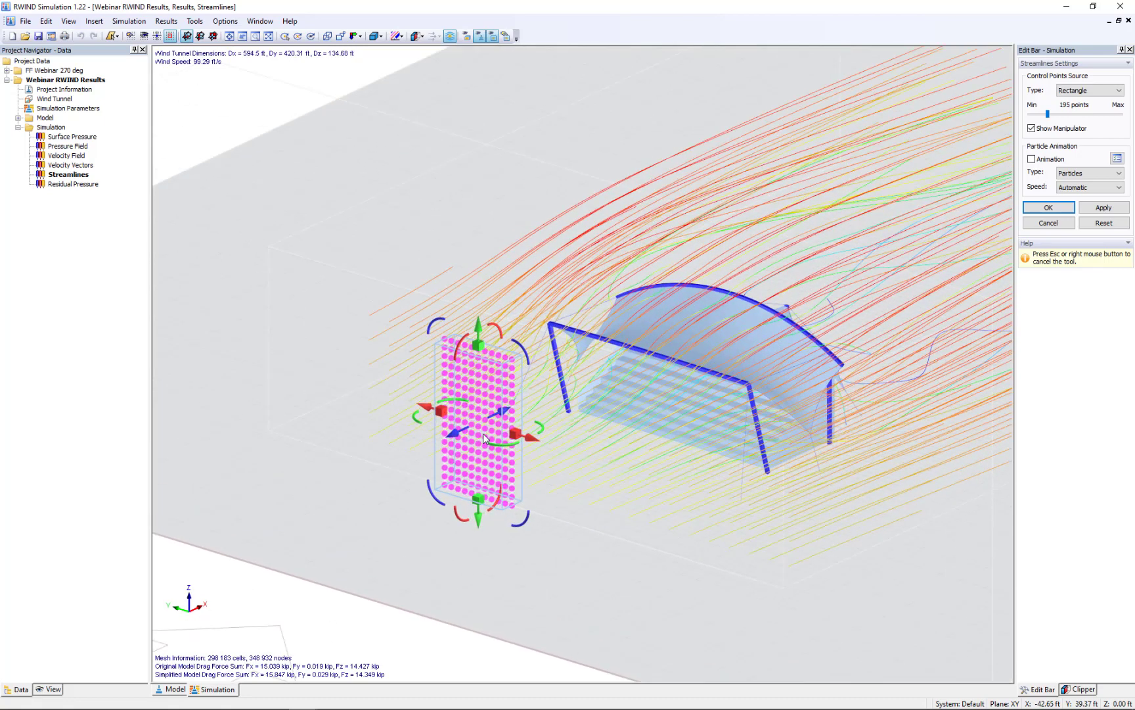
left_click_drag(519, 440, 496, 430)
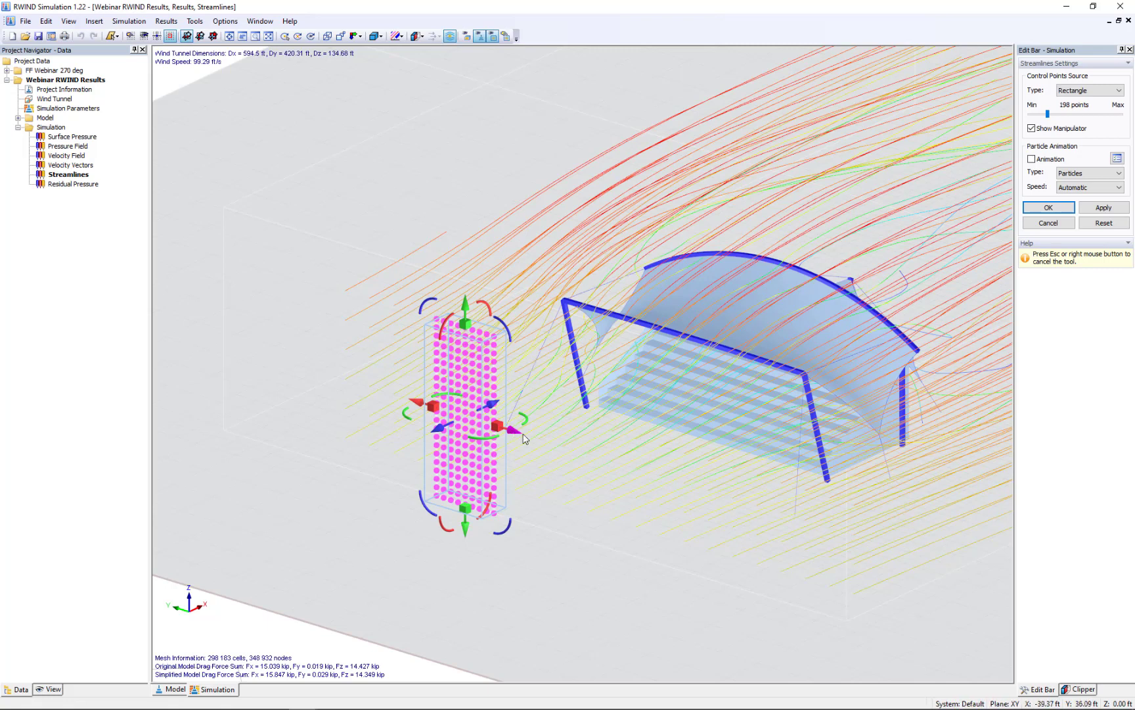
left_click_drag(526, 439, 603, 464)
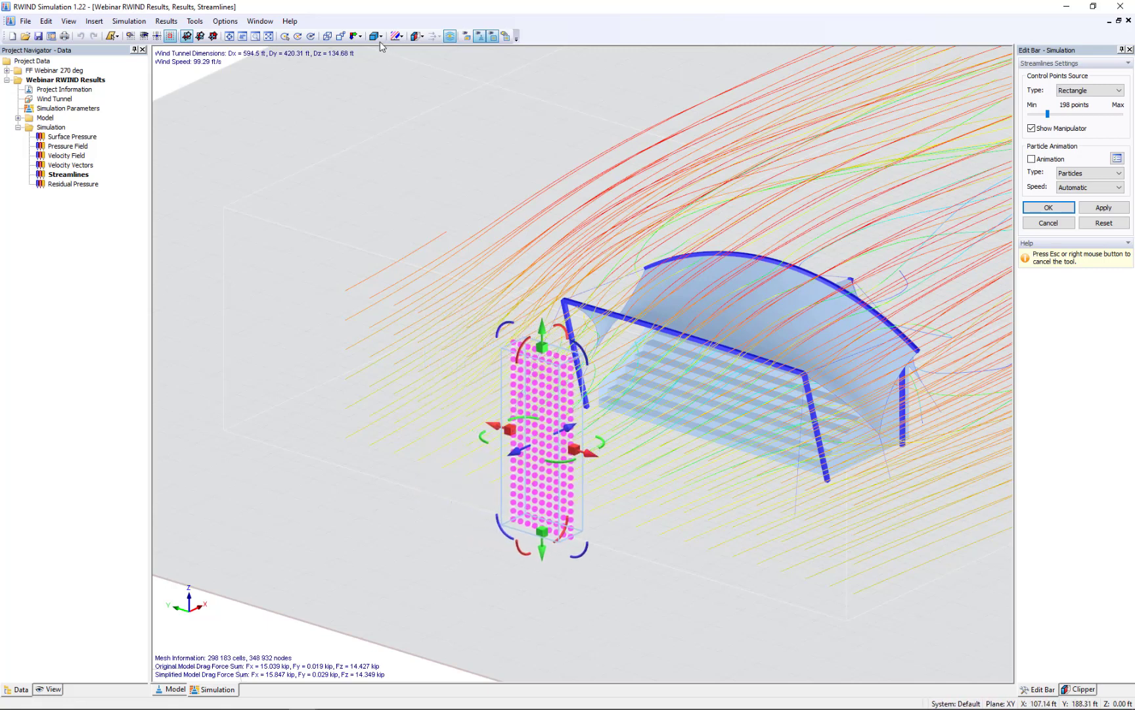
- Centre the streamline source rectangle on the canopy, reduce its height slightly and accept the streamline settings
left_click(357, 36)
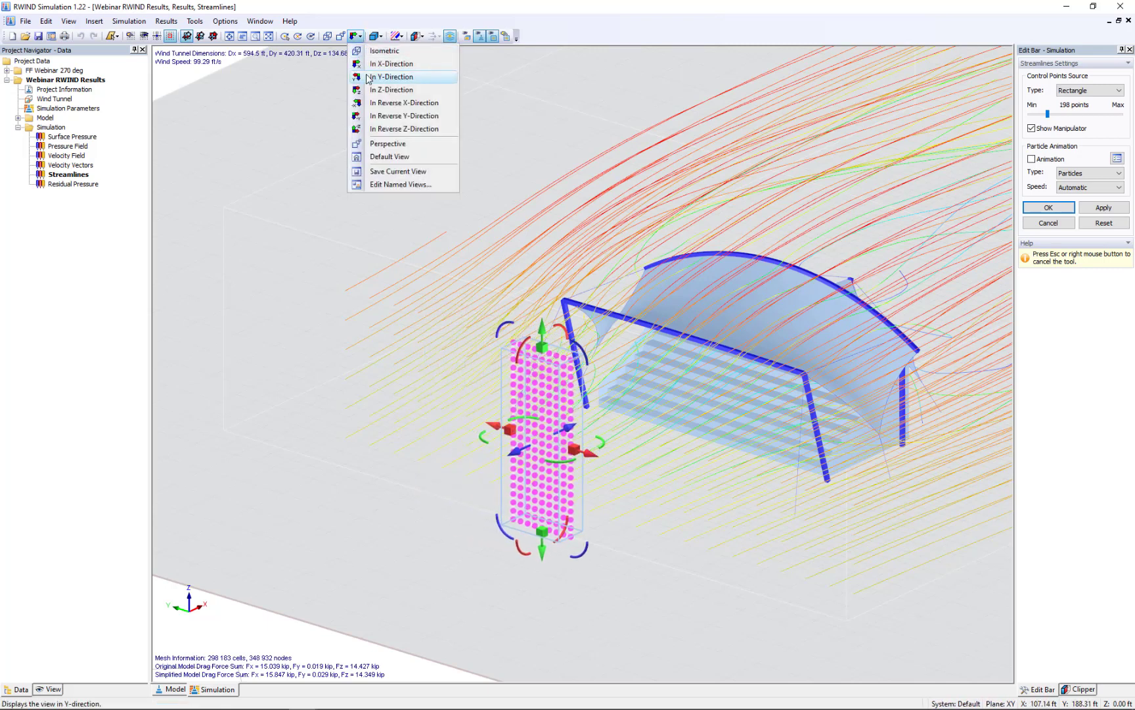
left_click(372, 65)
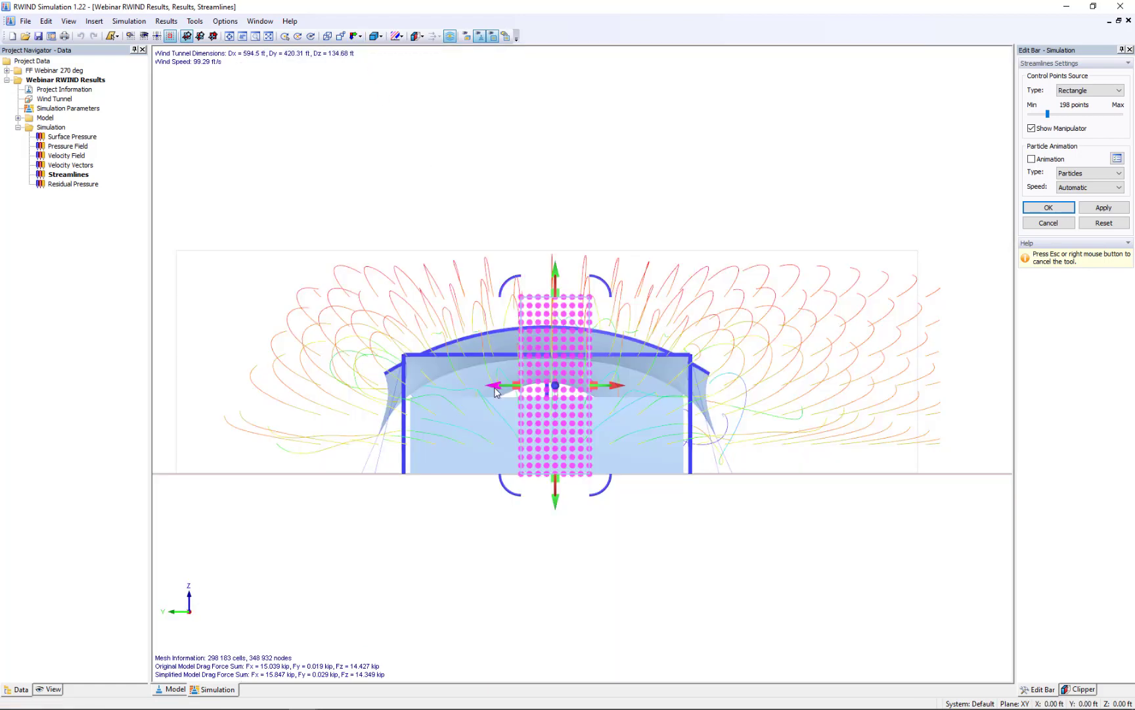
left_click_drag(495, 390, 486, 389)
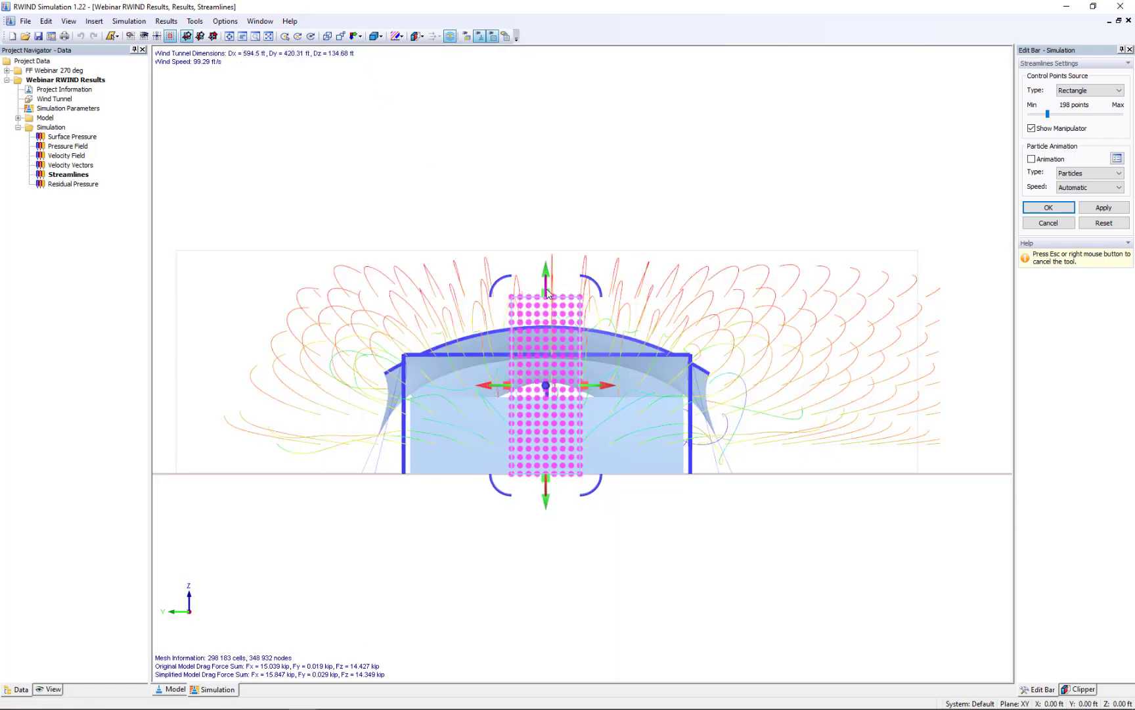
left_click_drag(551, 294, 550, 304)
left_click(1048, 208)
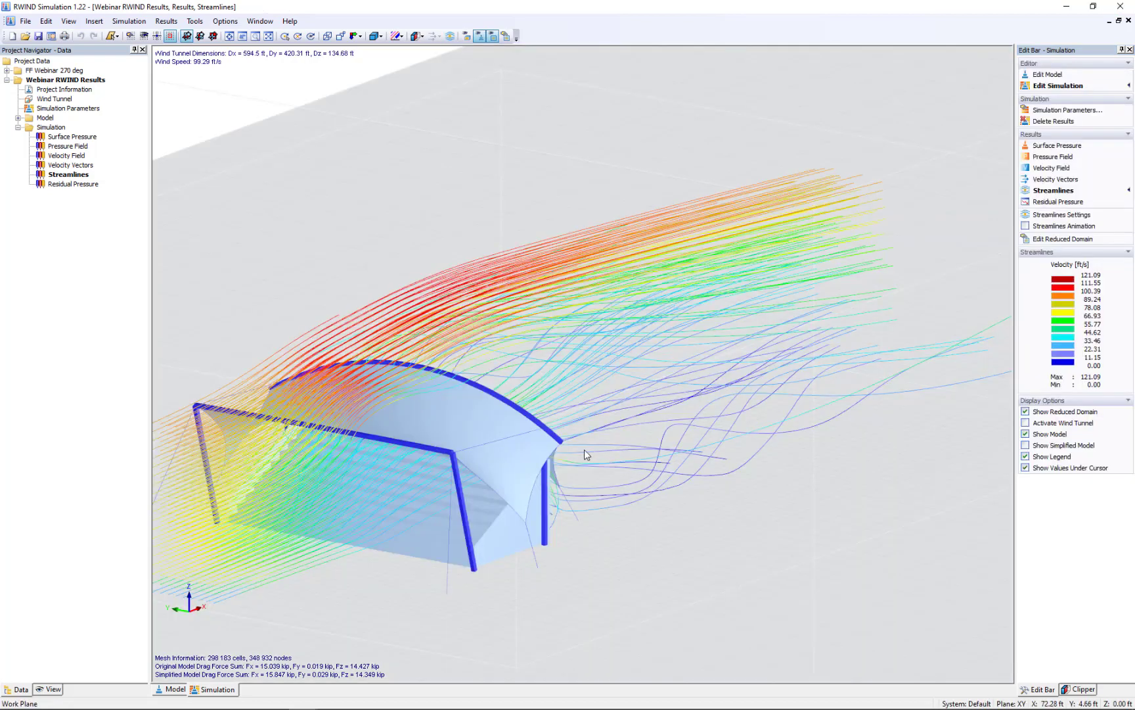
- Examine the streamlines from the side, focusing on the flow between the stairs and the underside of the membrane
middle_click_drag(608, 450, 735, 432)
scroll(735, 430, "down", 1)
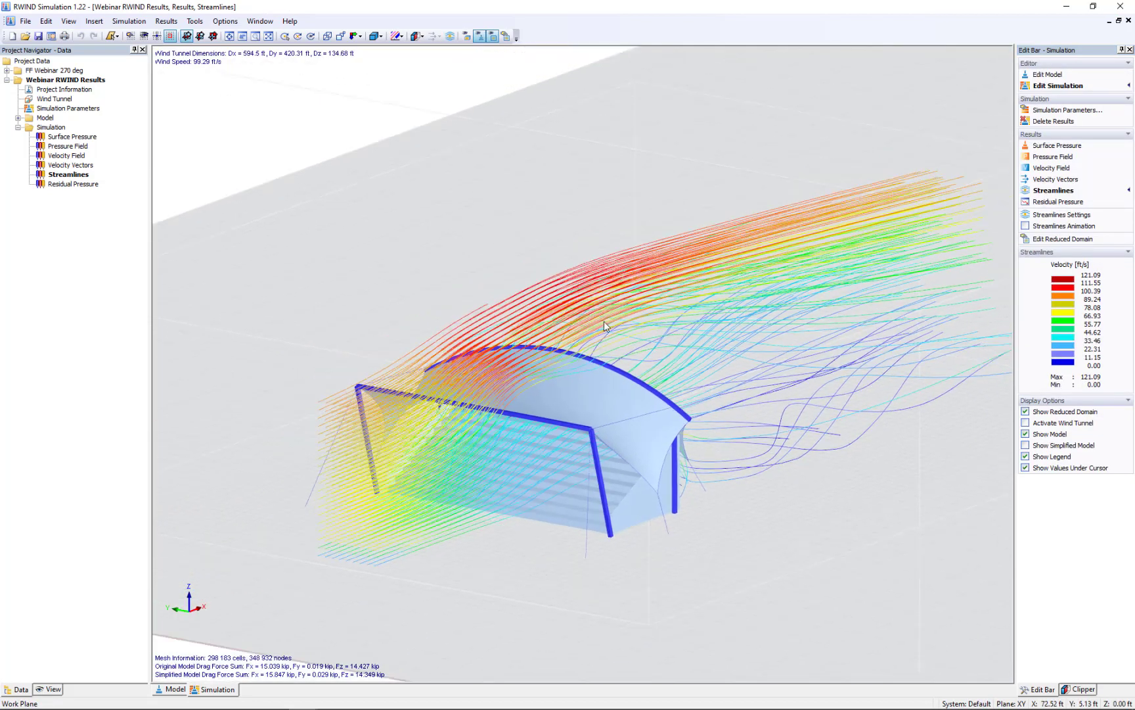
left_click(363, 38)
left_click(375, 83)
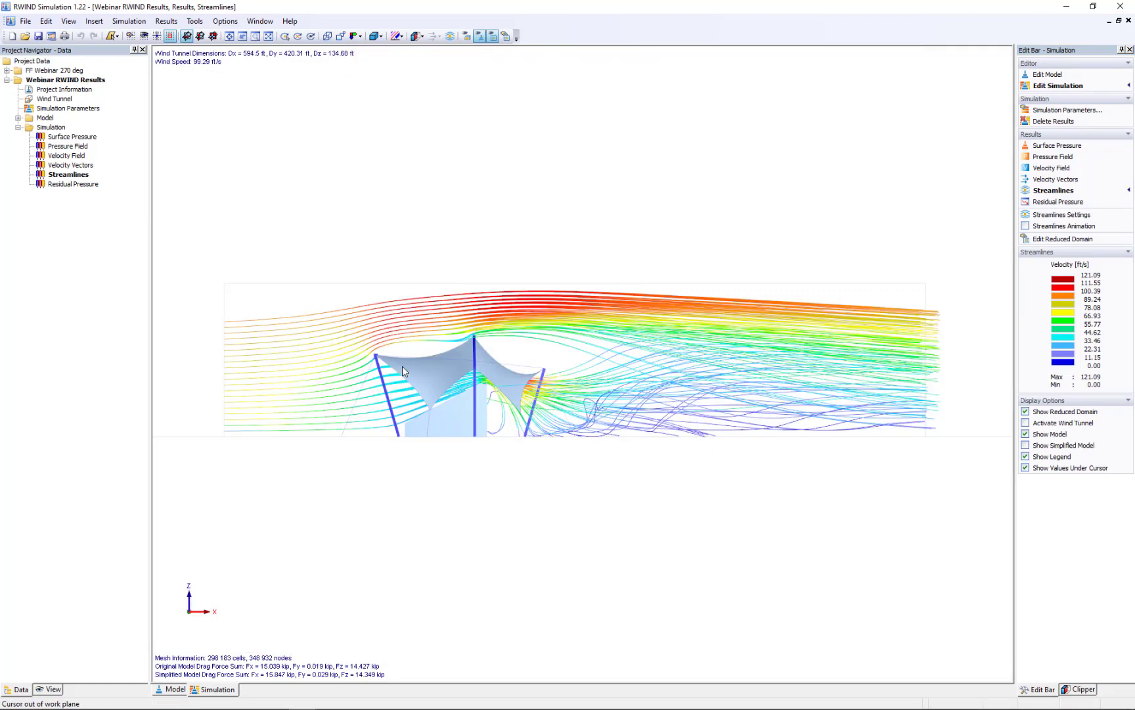
scroll(403, 371, "up", 5)
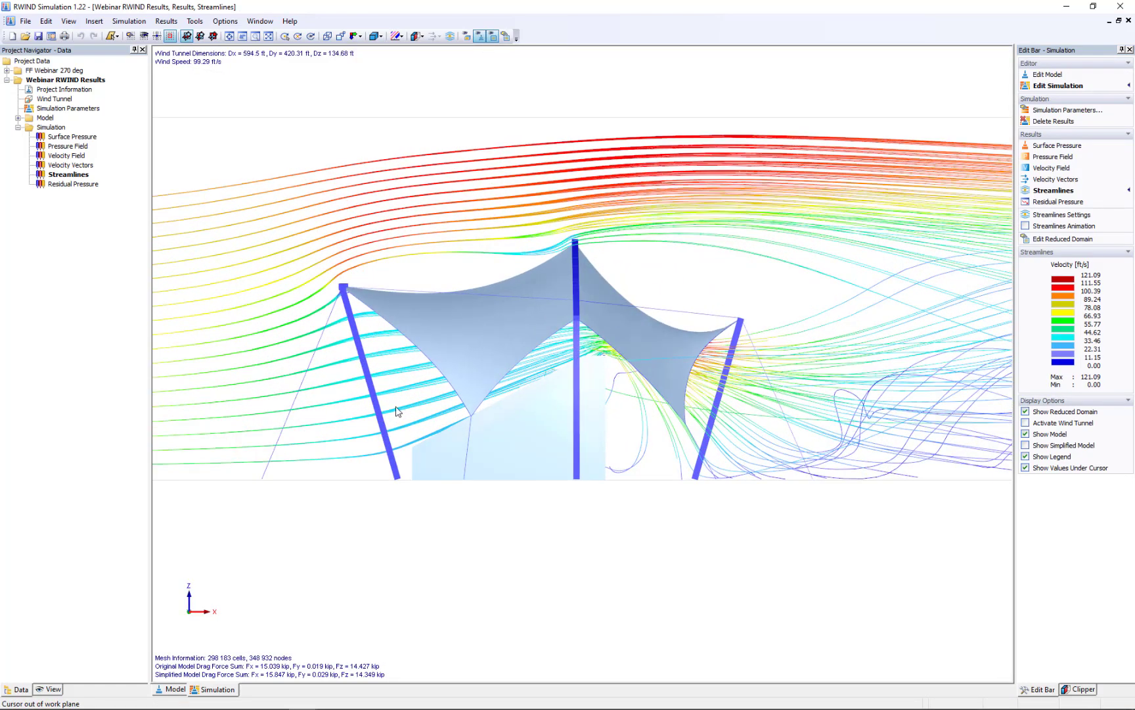
scroll(396, 412, "up", 2)
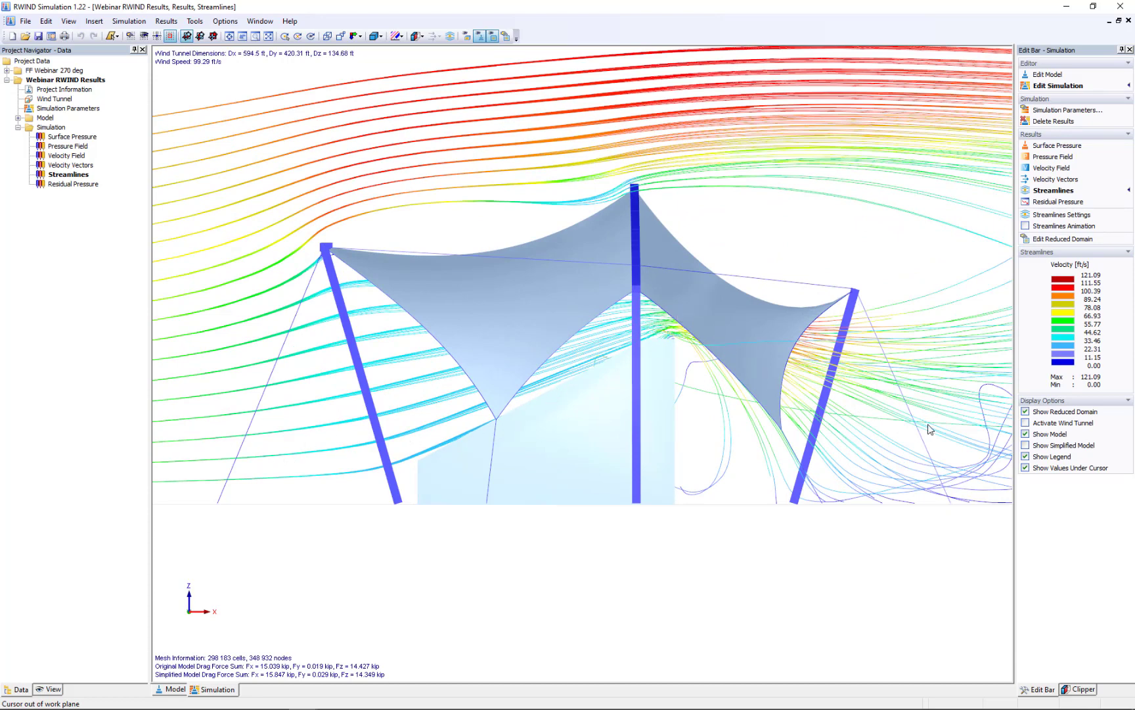
middle_click_drag(753, 443, 849, 434, "ctrl")
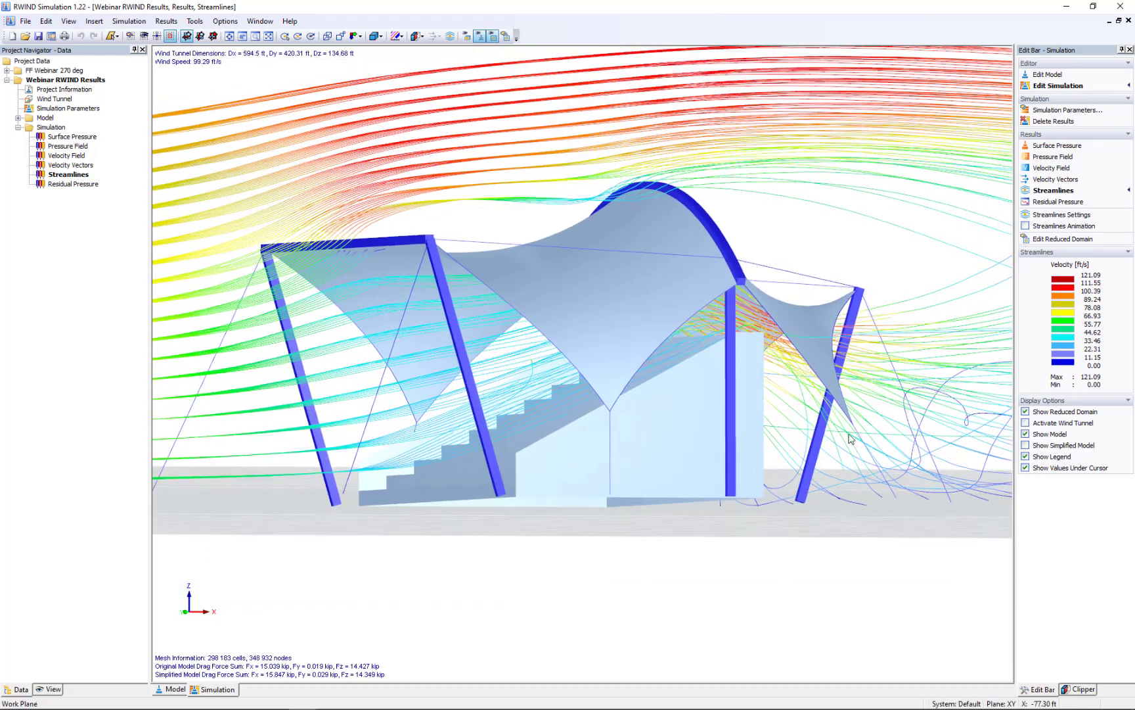
scroll(782, 360, "up", 6)
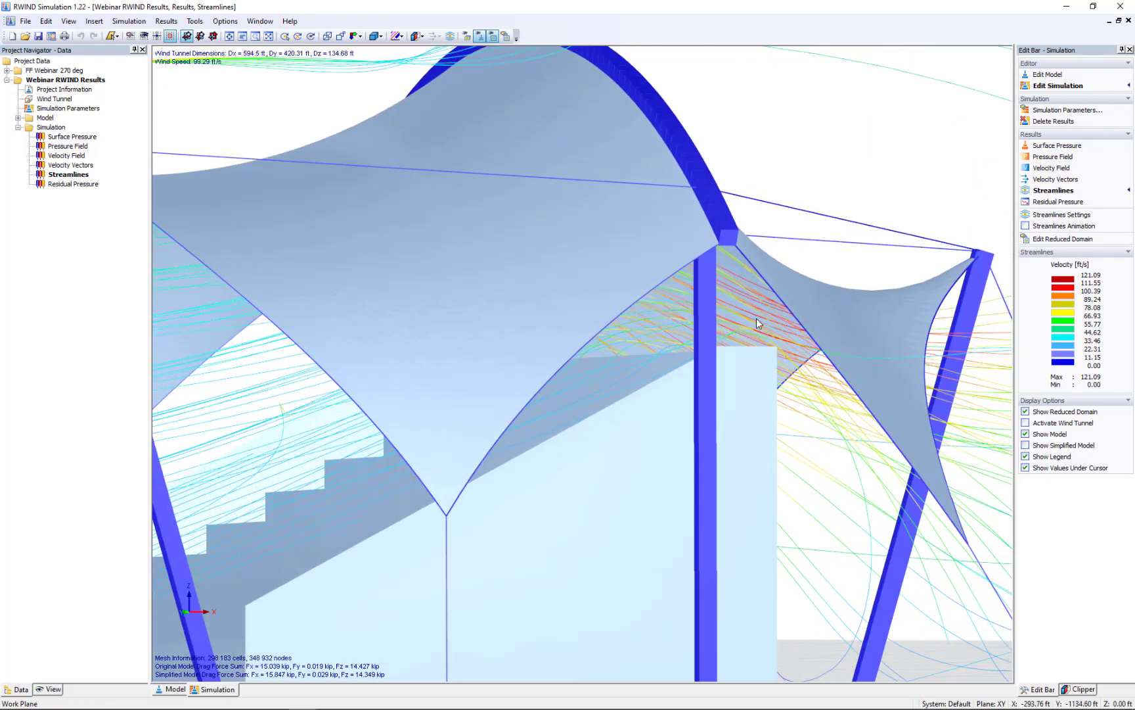
scroll(756, 320, "up", 5)
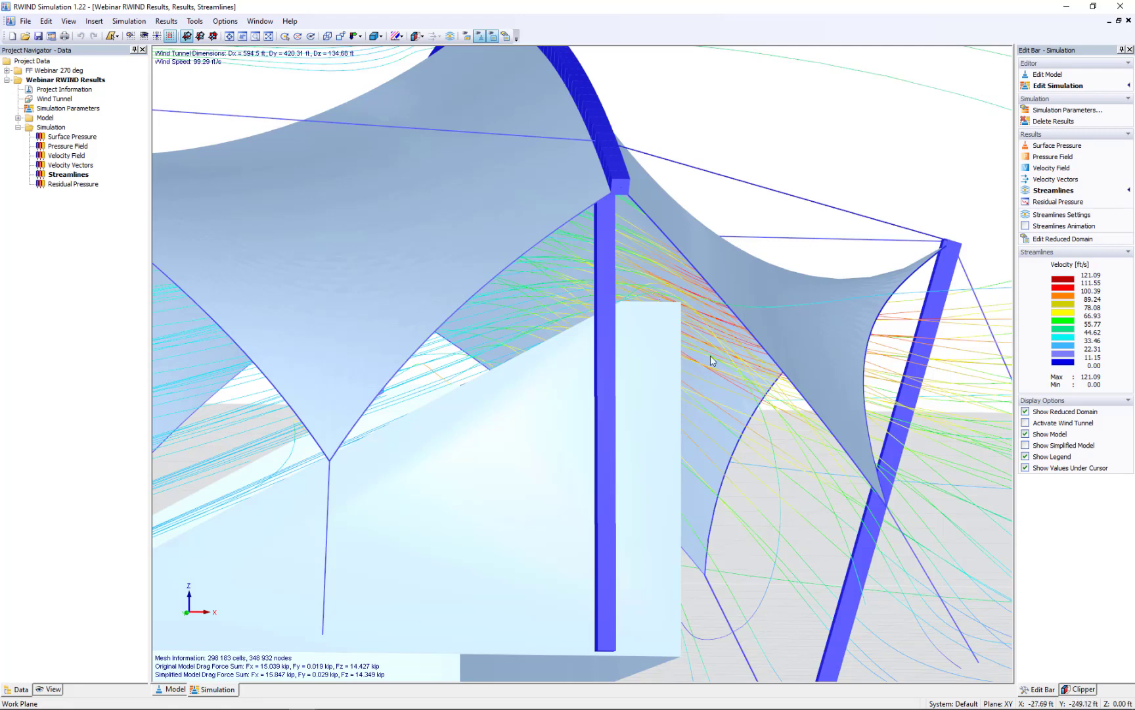
- View the streamlines straight on in the Y-direction and turn on the streamlines animation to examine the flow around the canopy and stairs
scroll(712, 359, "down", 3)
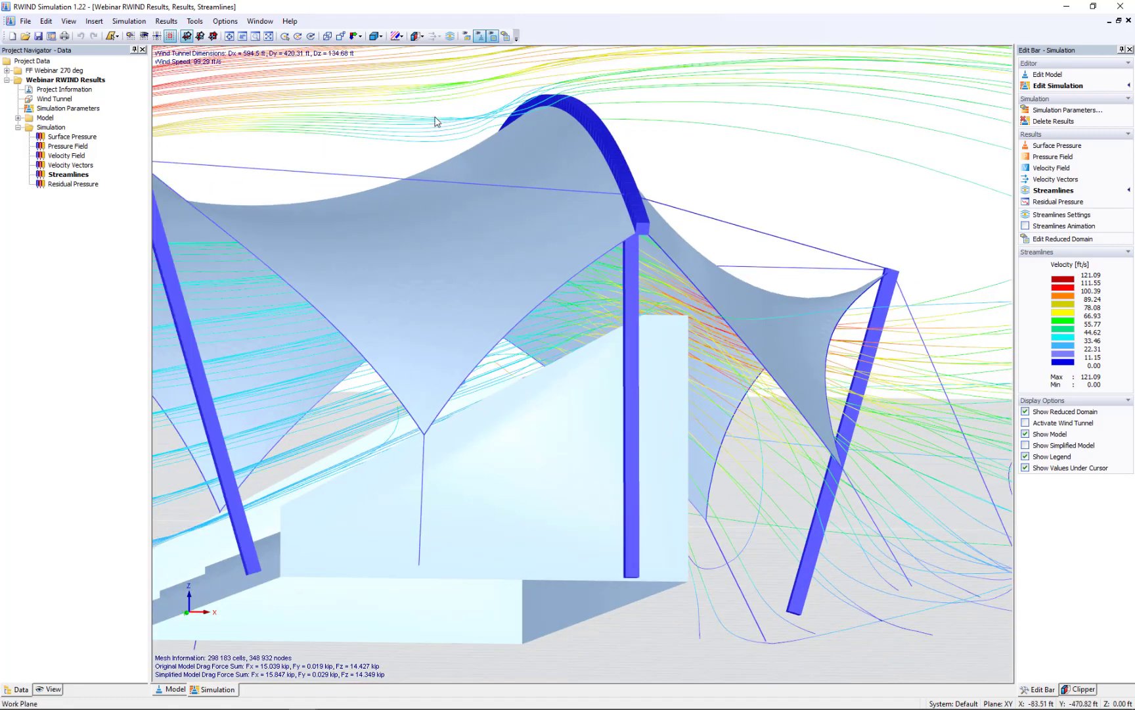
left_click(360, 37)
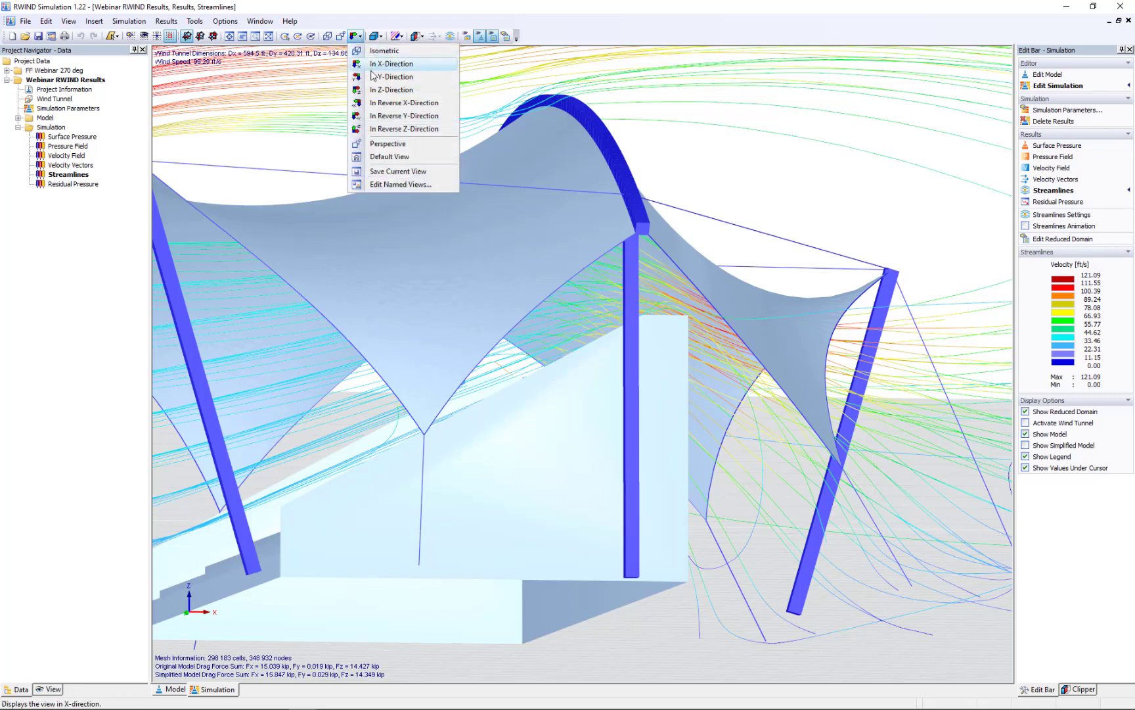
left_click(391, 64)
scroll(447, 407, "up", 5)
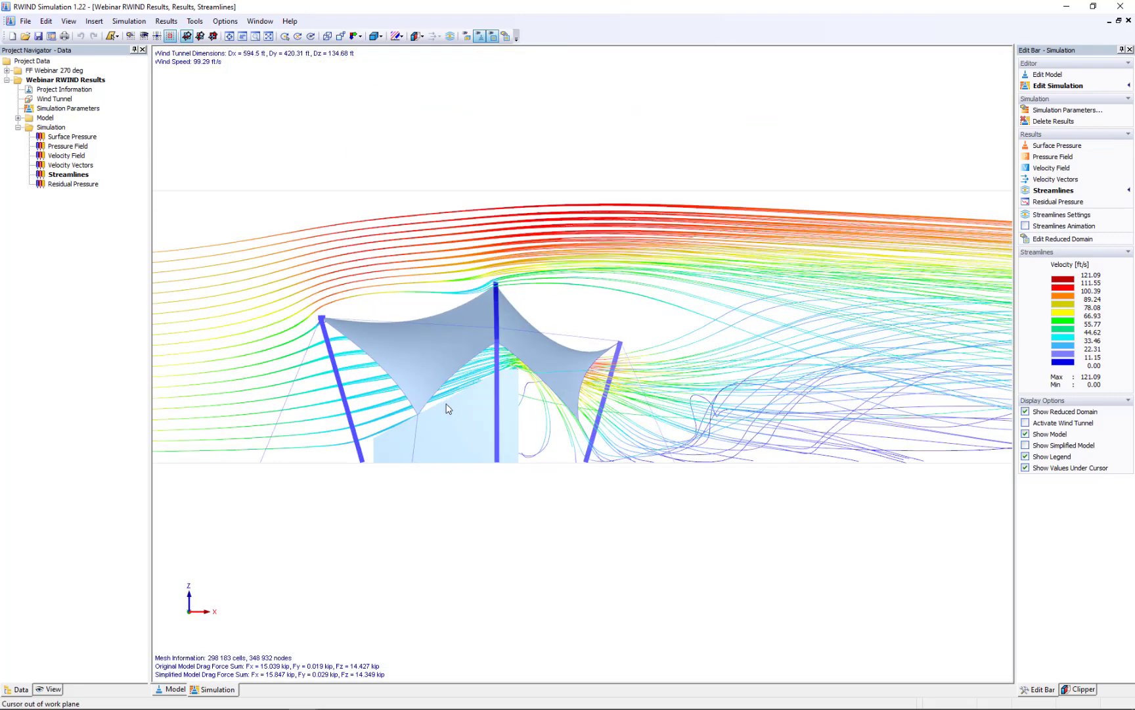
left_click(1025, 226)
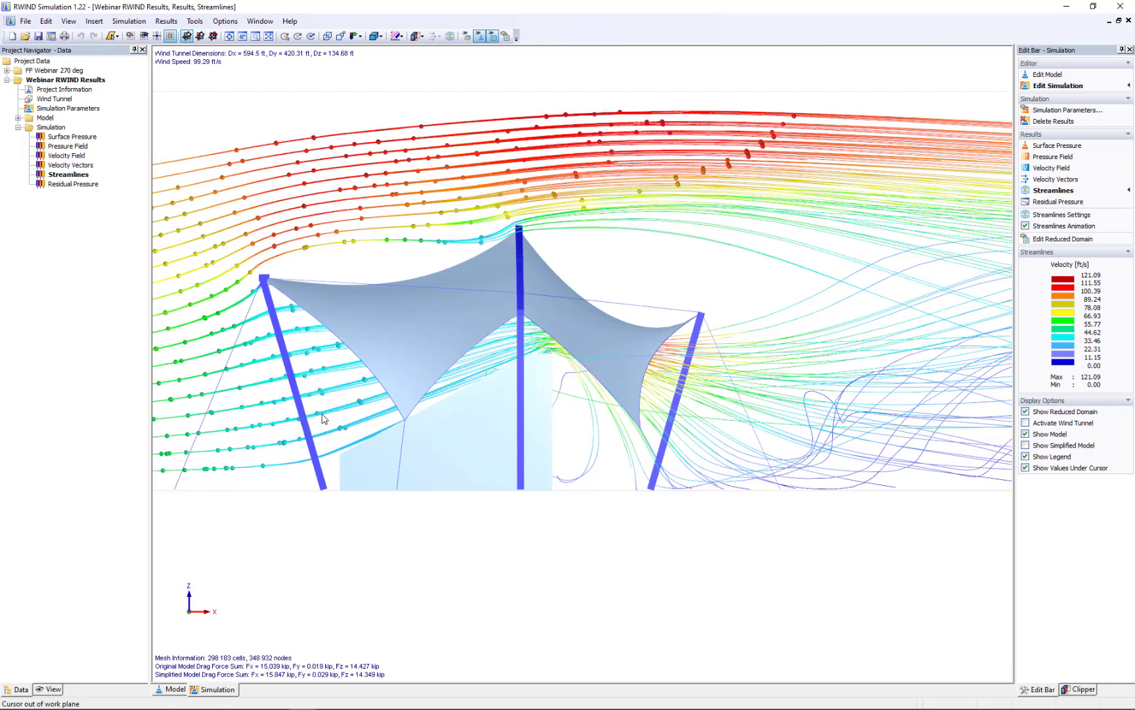
scroll(327, 413, "up", 1)
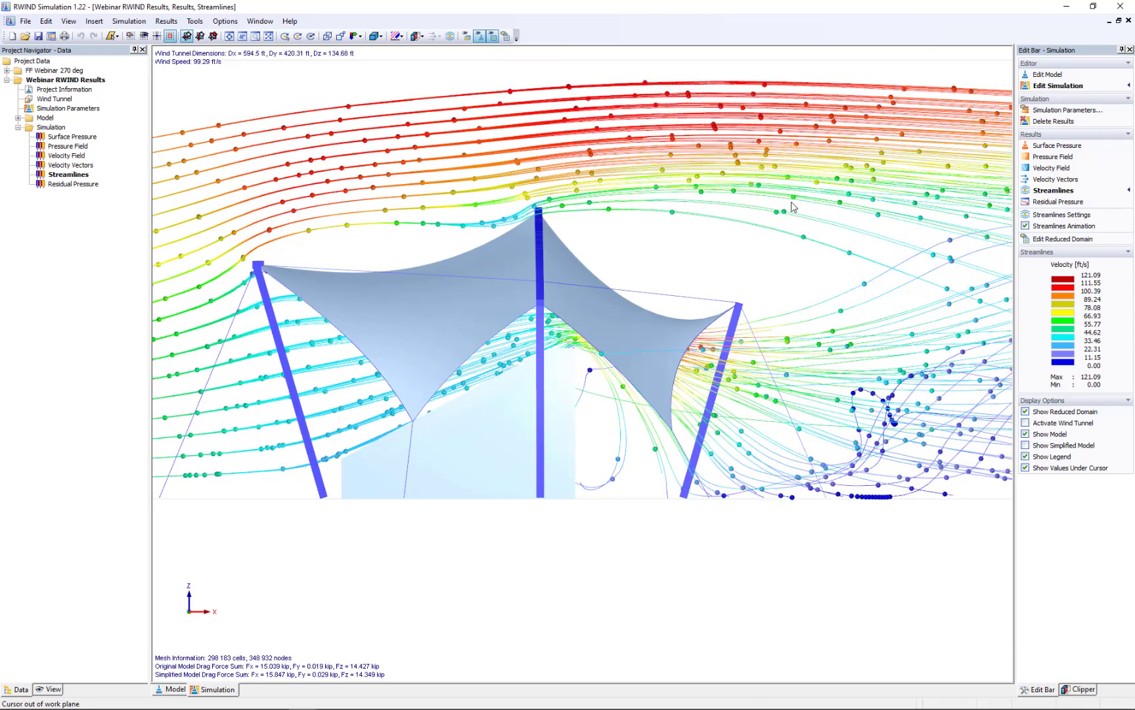
- Display the surface pressure results and examine the stair front and canopy from an angled view
left_click(1044, 147)
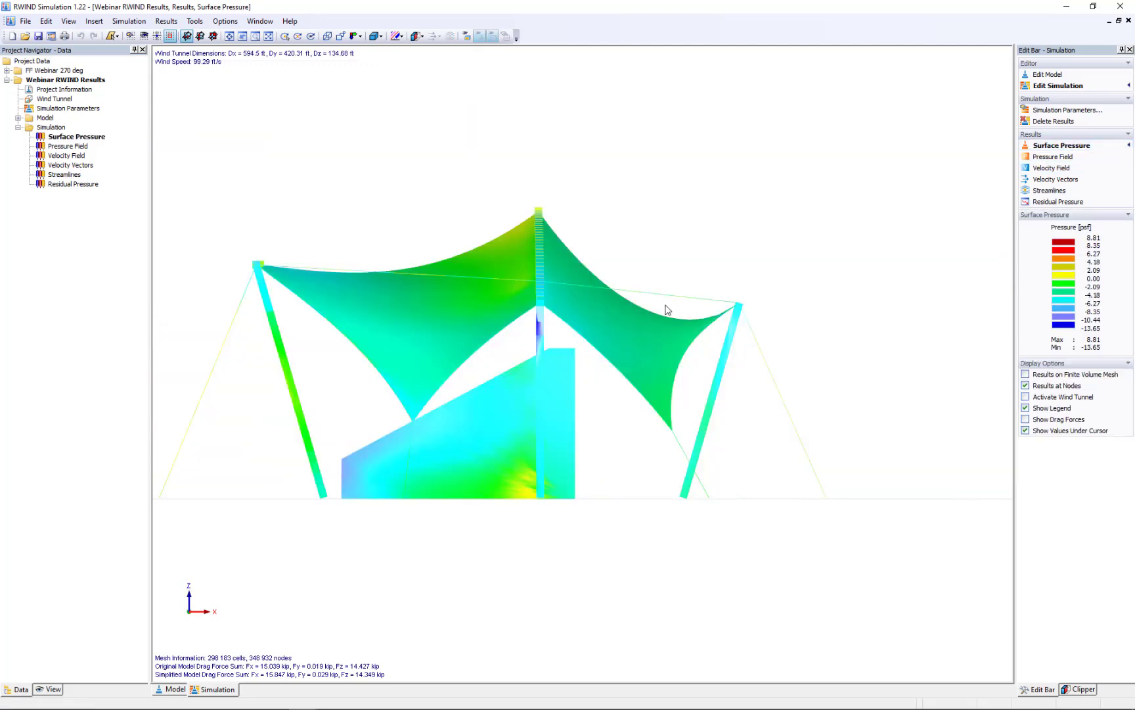
middle_click_drag(354, 374, 644, 397, "ctrl")
middle_click_drag(764, 335, 821, 333)
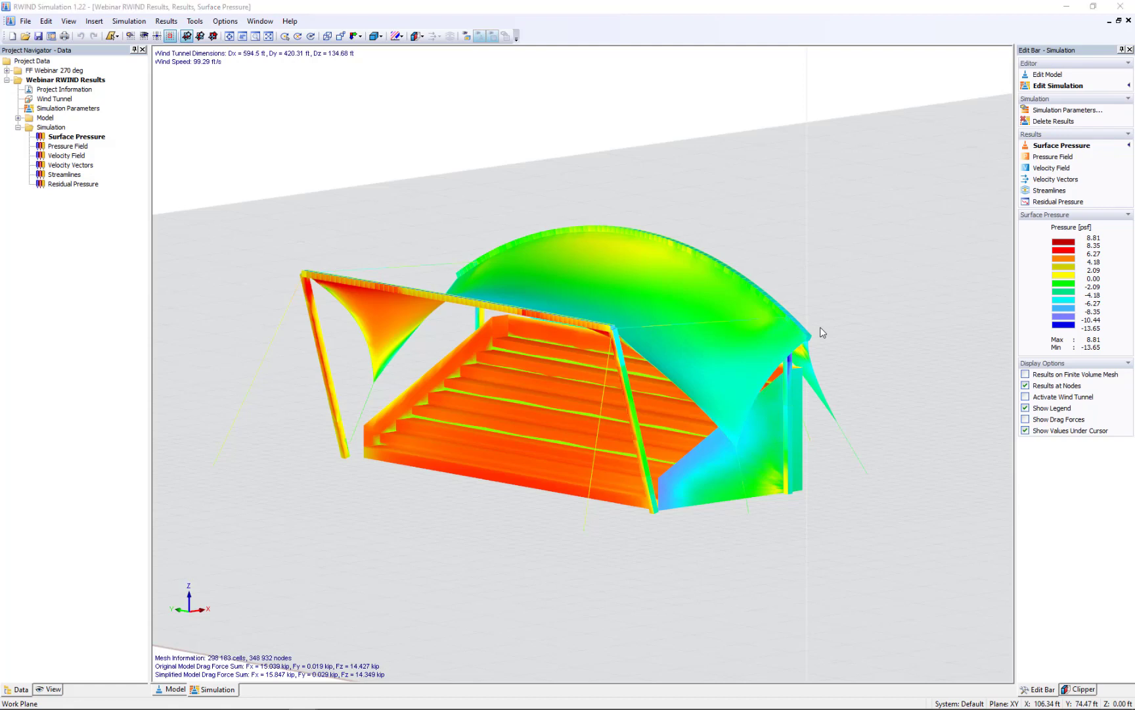
- Switch to the PowerPoint slide show of FF and CFD Webinar.pptx and advance to the More Information slide
key("super+Tab")
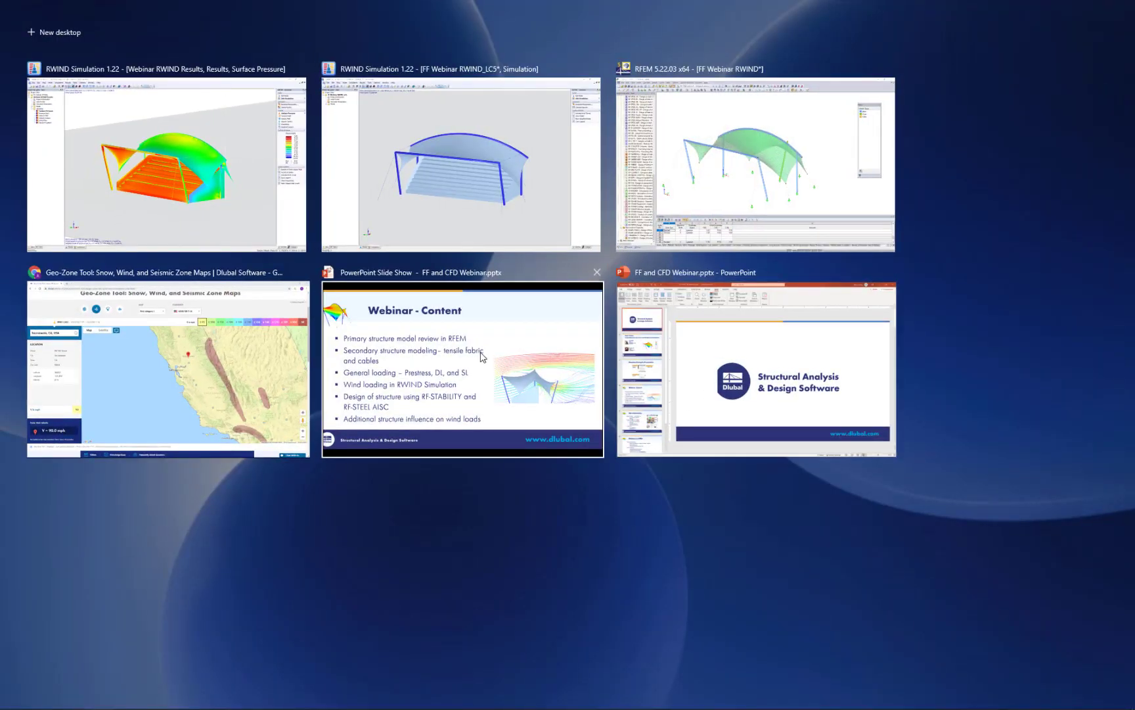
left_click(483, 357)
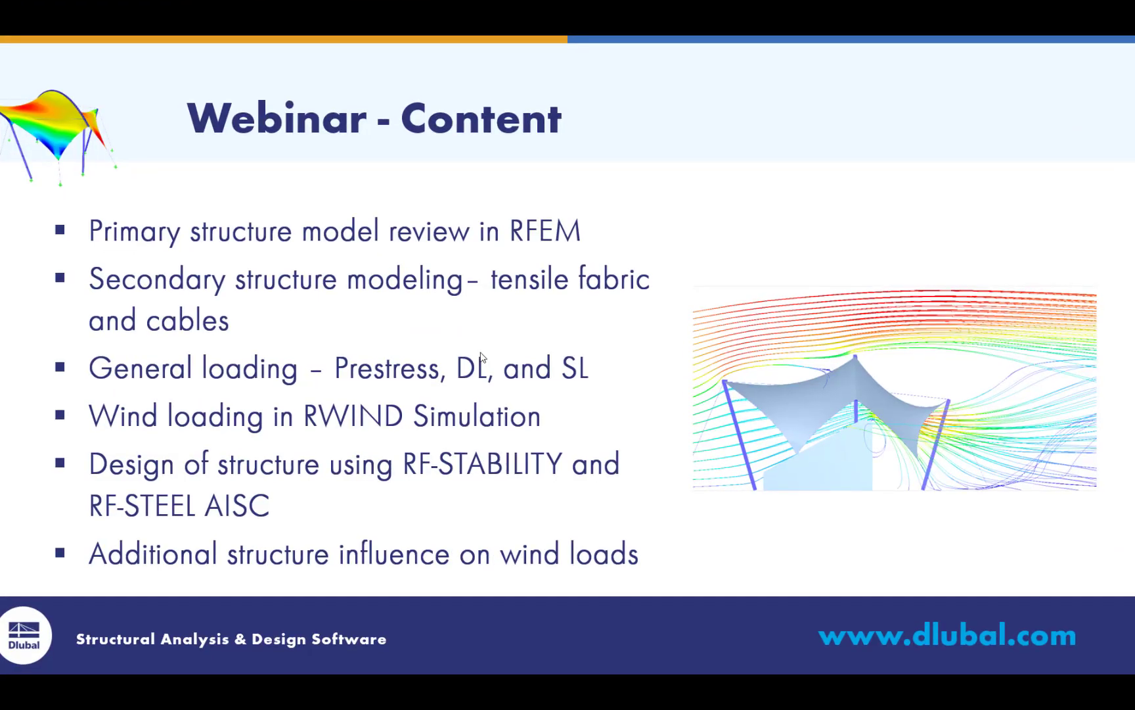
left_click(481, 353)
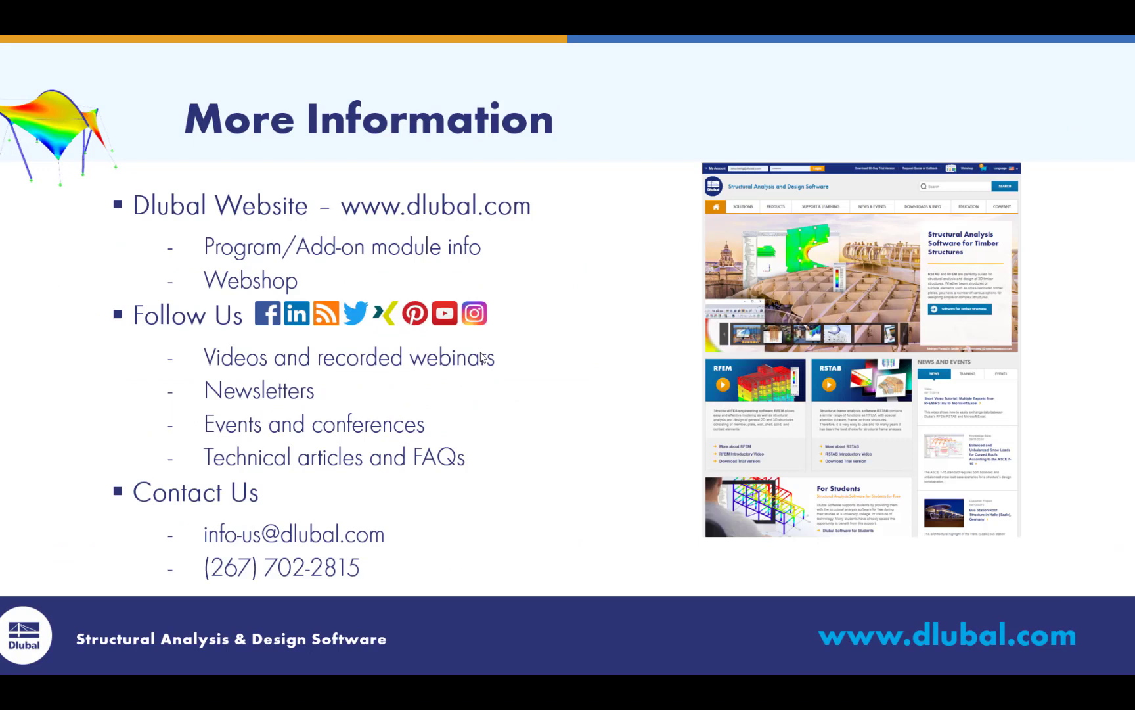